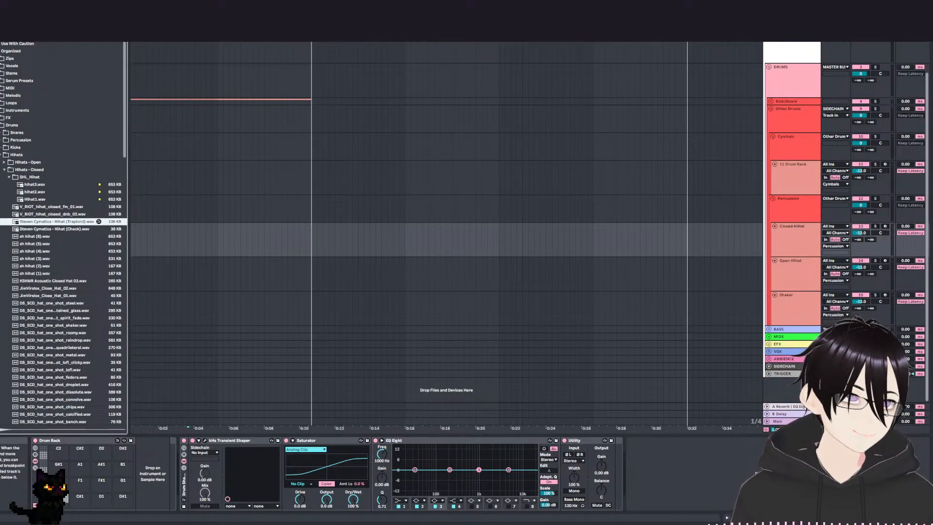
Expand the Kick/Snare group and open the Kick track's MIDI clip to use its time range as reference.
{"action": "left_click", "coordinate": [771, 102]}
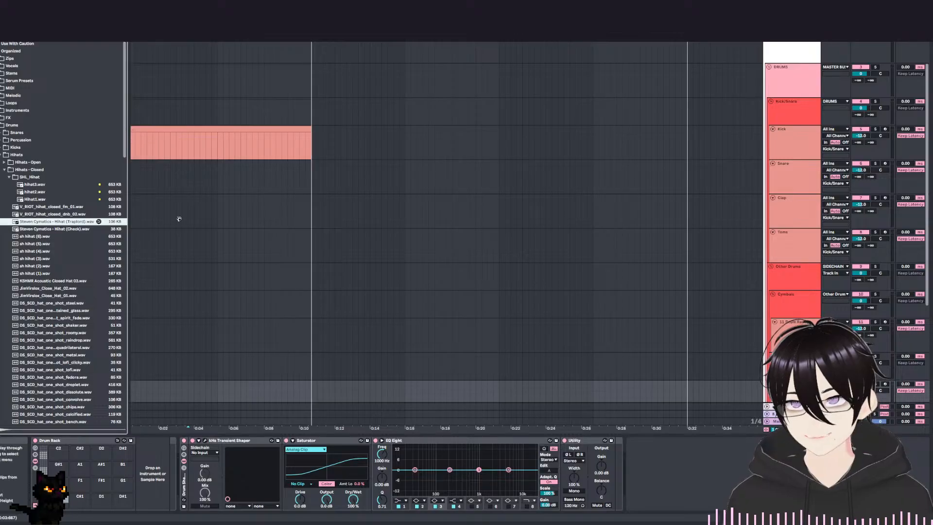
{"action": "left_click", "coordinate": [250, 142]}
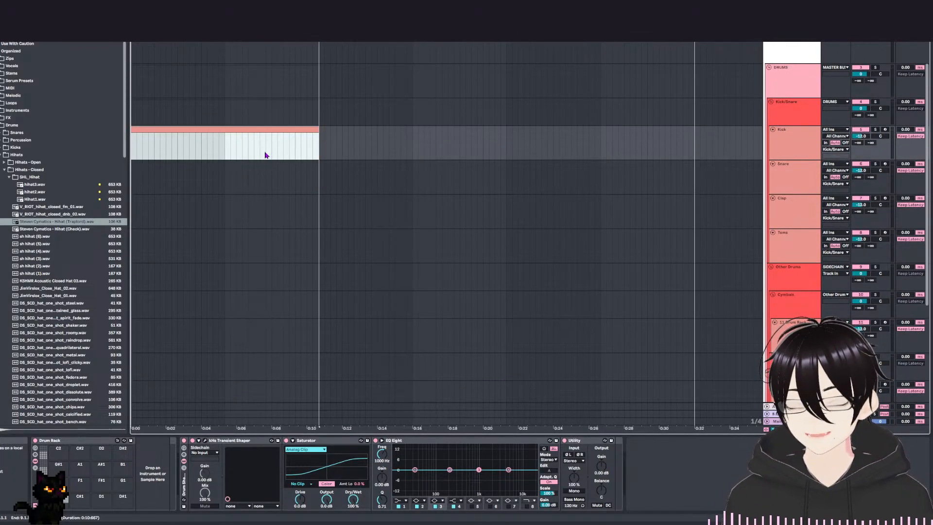
{"action": "scroll", "coordinate": [266, 157], "scroll_direction": "up", "scroll_amount": 2}
{"action": "double_click", "coordinate": [217, 169]}
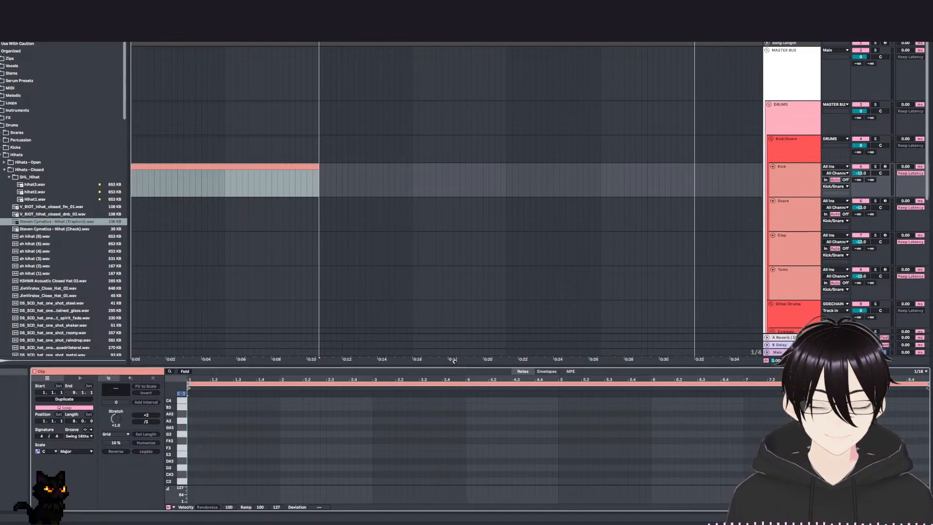
{"action": "scroll", "coordinate": [556, 250], "scroll_direction": "down", "scroll_amount": 9}
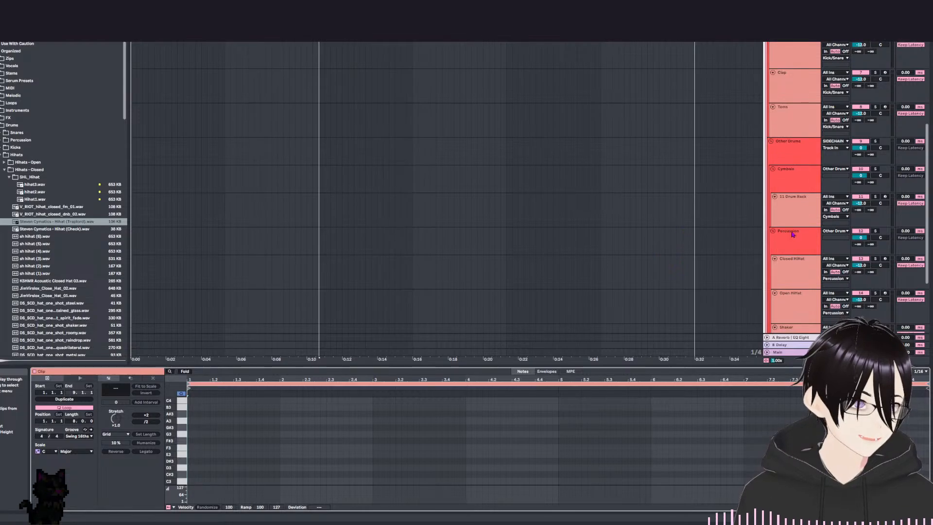
Insert an empty eight-bar MIDI clip on the Closed HiHat track over the Kick clip's time range.
{"action": "left_click", "coordinate": [806, 202]}
{"action": "left_click", "coordinate": [799, 274]}
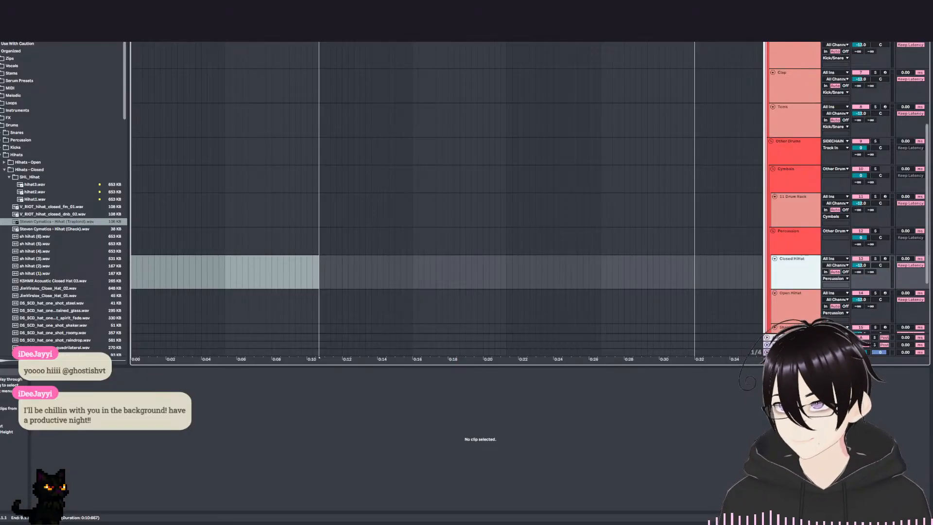
{"action": "scroll", "coordinate": [364, 267], "scroll_direction": "up", "scroll_amount": 1}
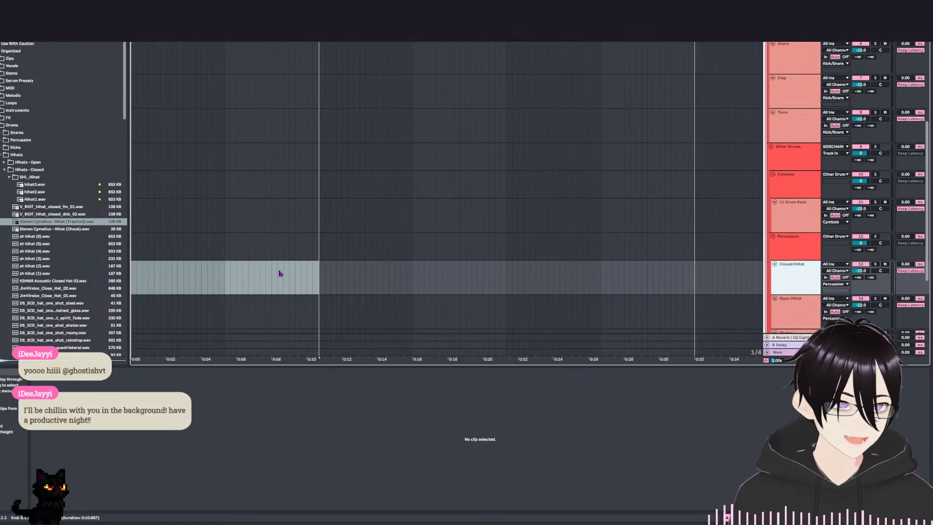
{"action": "left_click", "coordinate": [318, 284]}
{"action": "key", "text": "ctrl+shift+m"}
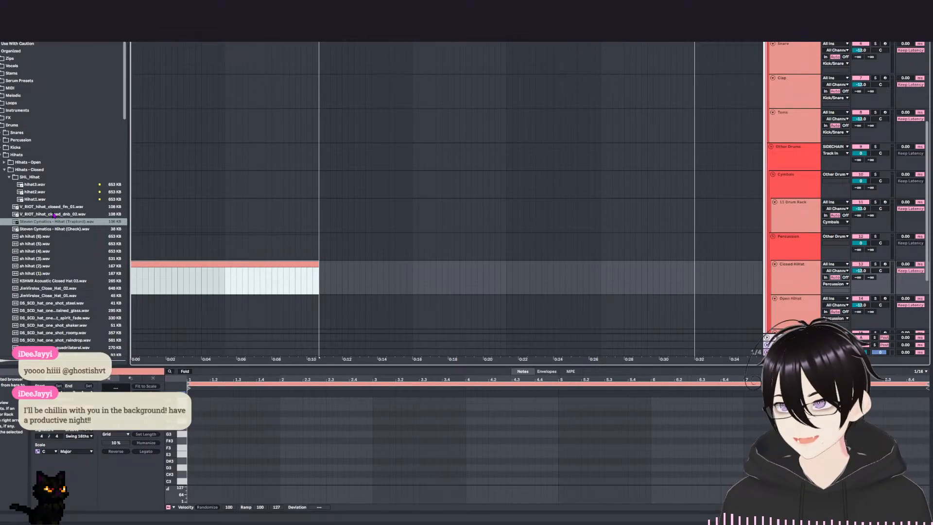
Audition the closed hi-hat samples sh hihat (1) to sh hihat (6) in the browser.
{"action": "left_click", "coordinate": [44, 243]}
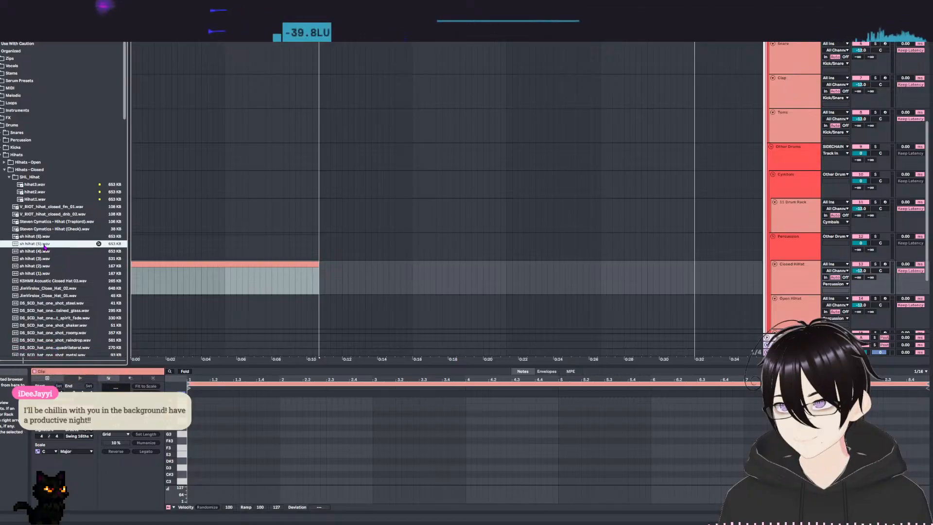
{"action": "left_click", "coordinate": [47, 251]}
{"action": "left_click", "coordinate": [47, 258]}
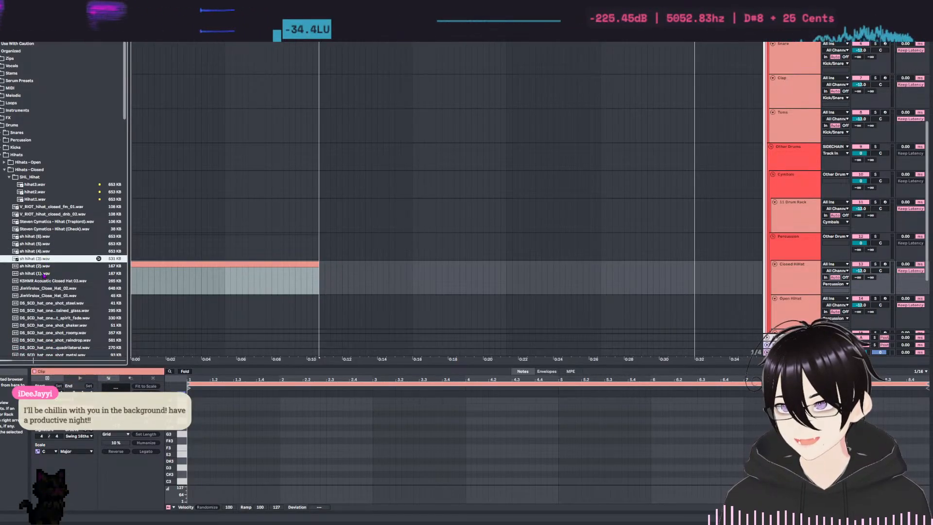
{"action": "left_click", "coordinate": [47, 266]}
{"action": "left_click", "coordinate": [47, 272]}
{"action": "left_click", "coordinate": [47, 237]}
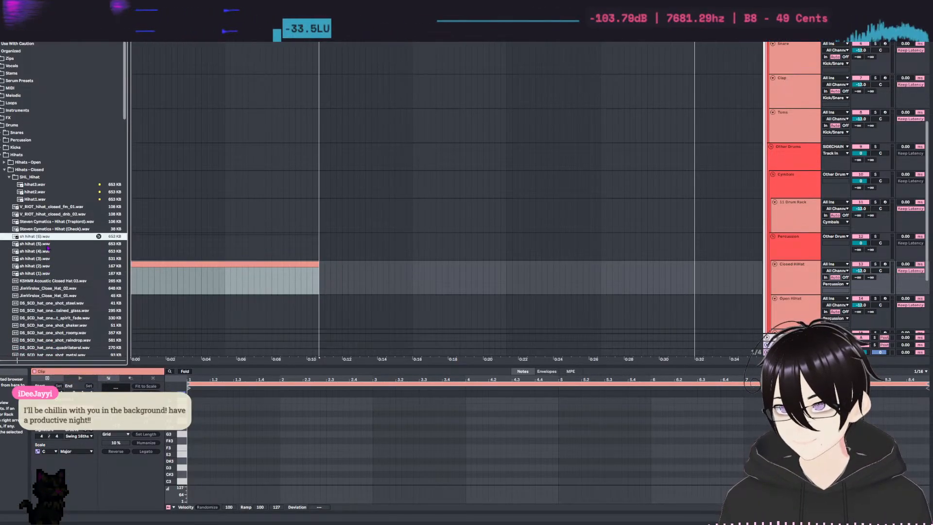
{"action": "left_click", "coordinate": [47, 244]}
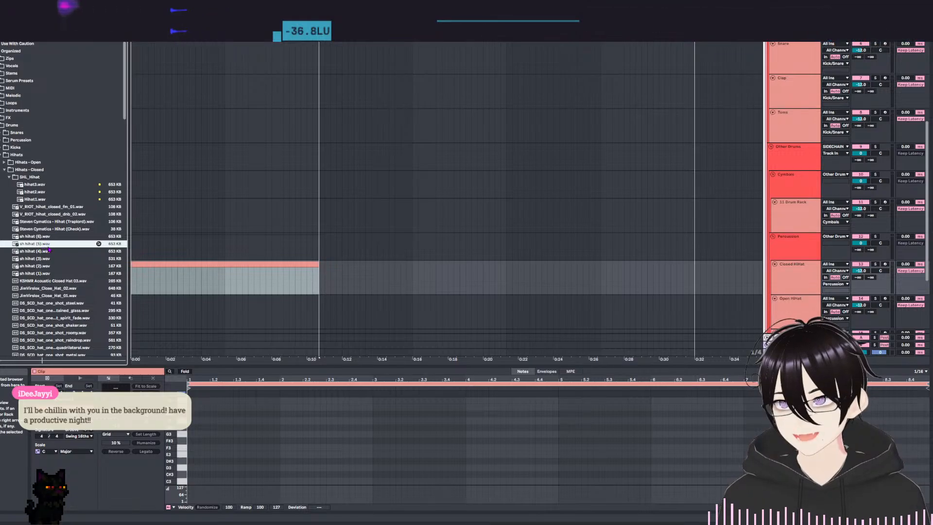
{"action": "left_click", "coordinate": [49, 237]}
{"action": "left_click", "coordinate": [48, 244]}
{"action": "left_click", "coordinate": [49, 236]}
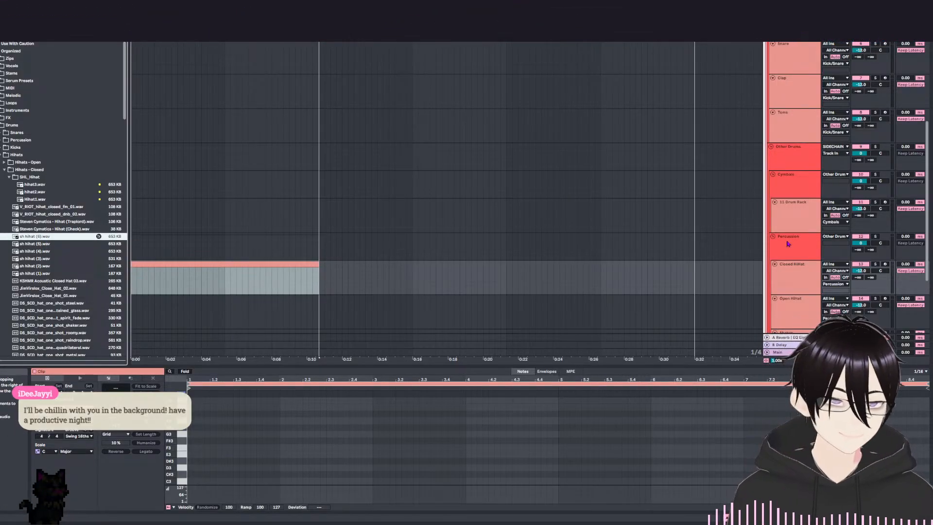
Load sh hihat (6).wav onto a Drum Rack pad of the Closed HiHat track.
{"action": "left_click", "coordinate": [791, 288]}
{"action": "double_click", "coordinate": [791, 287]}
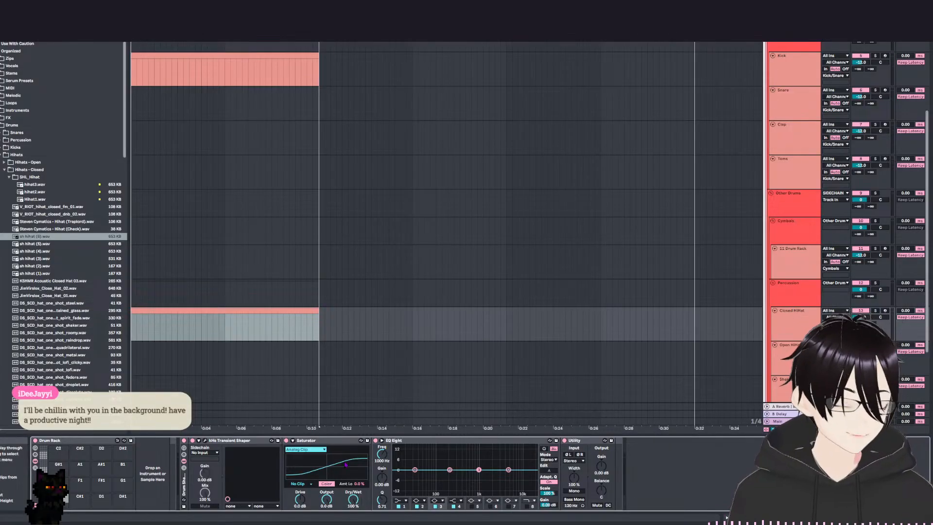
{"action": "left_click", "coordinate": [42, 236]}
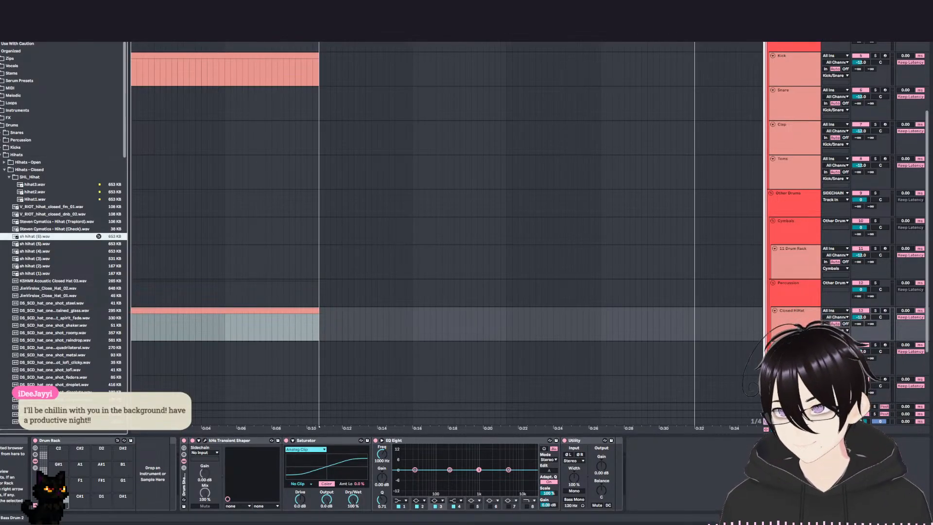
{"action": "left_click_drag", "start_coordinate": [105, 501], "coordinate": [93, 505]}
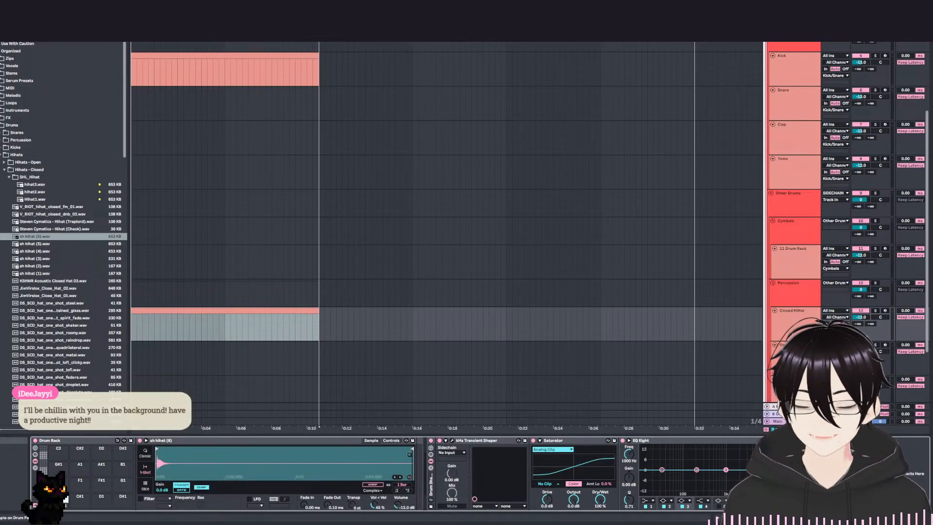
Trim the end of the hi-hat sample to its short opening hit and set its volume to -11 dB, auditioning the pad.
{"action": "left_click_drag", "start_coordinate": [412, 449], "coordinate": [171, 449]}
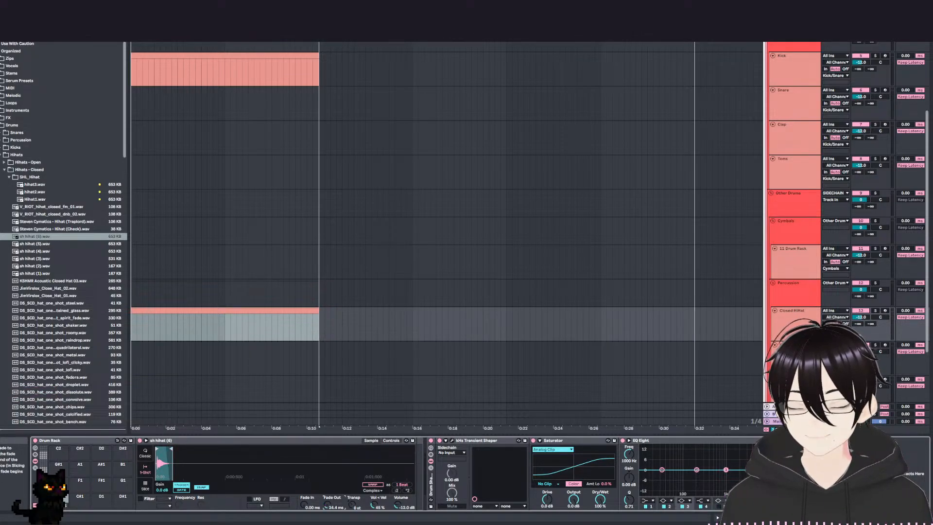
{"action": "left_click", "coordinate": [59, 505]}
{"action": "left_click", "coordinate": [59, 506]}
{"action": "left_click", "coordinate": [58, 506]}
{"action": "left_click", "coordinate": [58, 506]}
{"action": "left_click", "coordinate": [58, 506]}
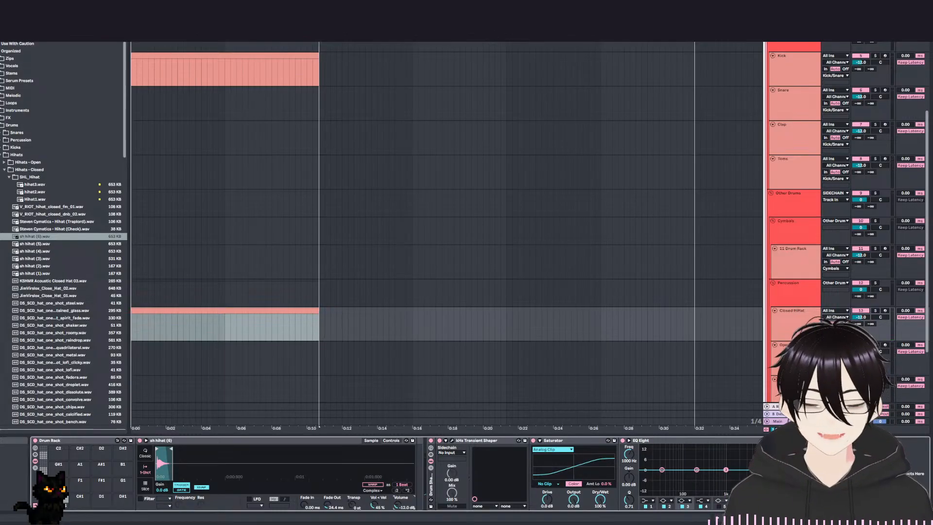
{"action": "left_click", "coordinate": [58, 506]}
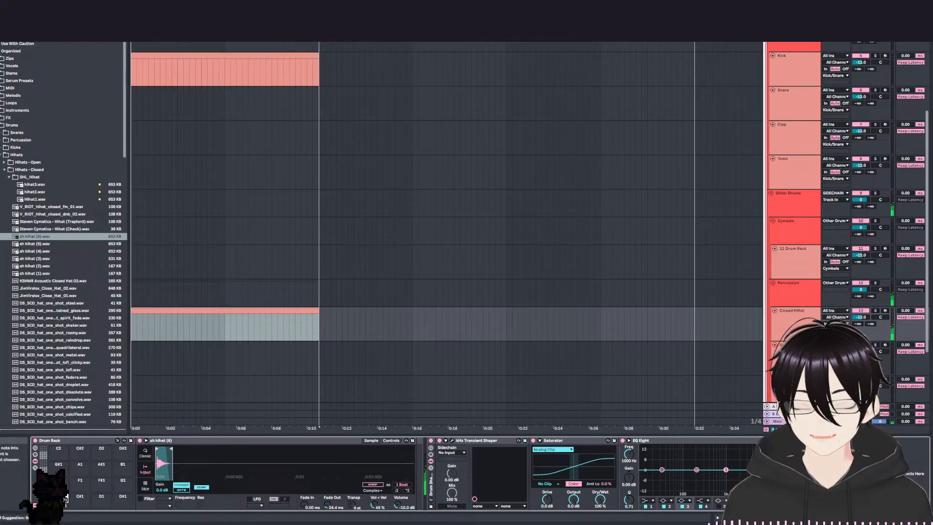
{"action": "left_click", "coordinate": [59, 506]}
{"action": "left_click_drag", "start_coordinate": [397, 507], "coordinate": [397, 511]}
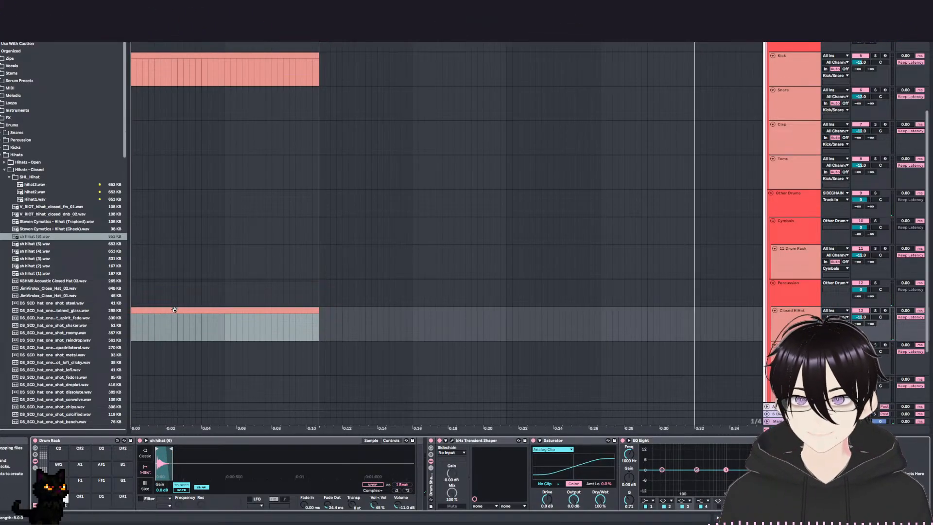
Open the Closed HiHat clip in an enlarged note editor, add sh hihat (6) notes at 1.1.1 and 1.1.3, and play them.
{"action": "double_click", "coordinate": [216, 329]}
{"action": "left_click_drag", "start_coordinate": [285, 366], "coordinate": [283, 230]}
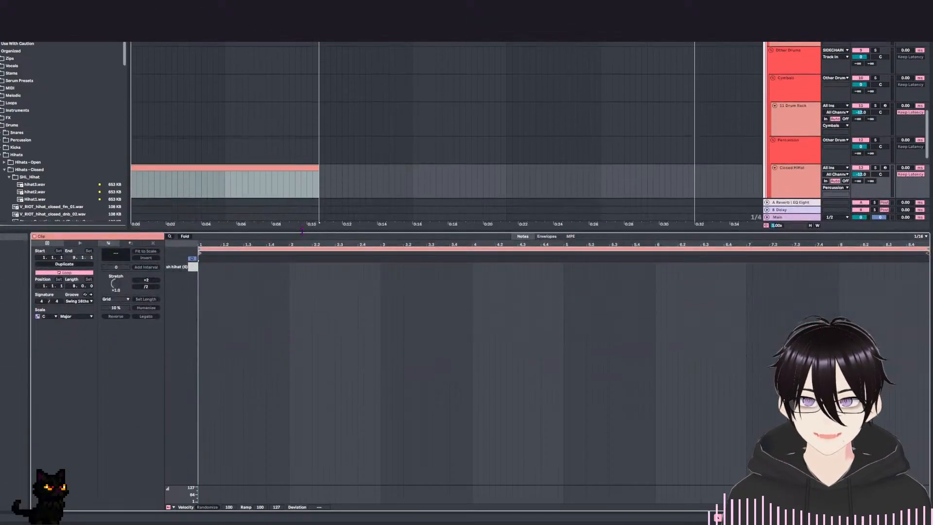
{"action": "double_click", "coordinate": [202, 267]}
{"action": "double_click", "coordinate": [213, 267]}
{"action": "key", "text": "space"}
{"action": "double_click", "coordinate": [213, 267]}
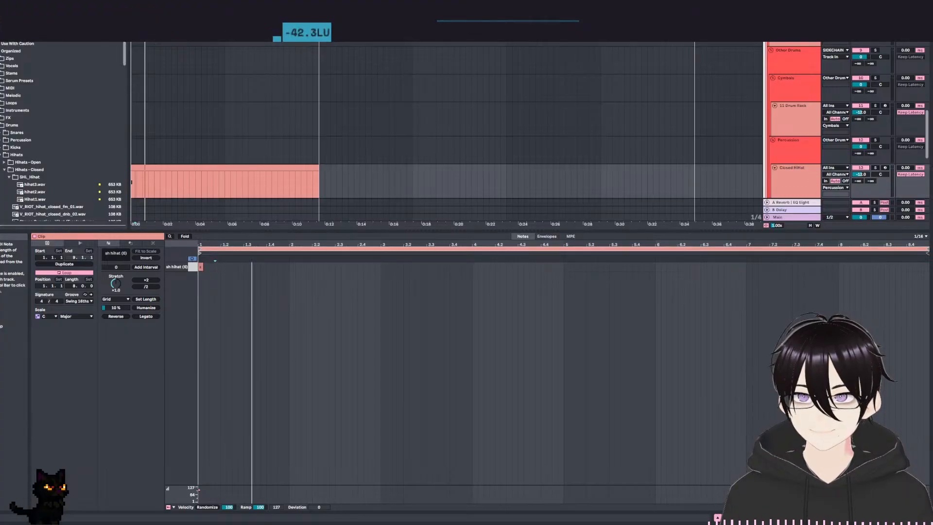
{"action": "double_click", "coordinate": [212, 266]}
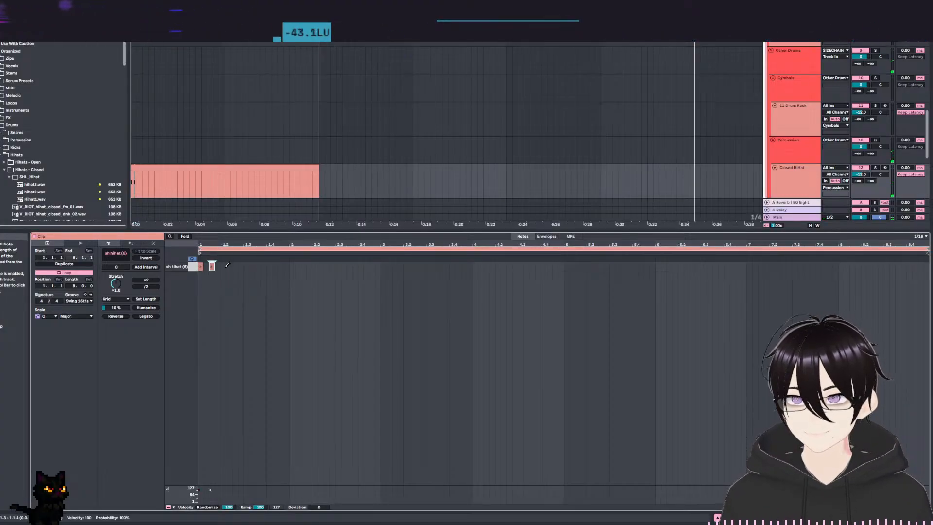
{"action": "key", "text": "space"}
{"action": "key", "text": "space"}
Duplicate the hi-hat notes repeatedly to fill the clip's eight bars with a steady eighth-note pattern, and play it back.
{"action": "left_click_drag", "start_coordinate": [220, 271], "coordinate": [197, 267]}
{"action": "key", "text": "ctrl+d"}
{"action": "key", "text": "ctrl+a"}
{"action": "key", "text": "ctrl+d"}
{"action": "key", "text": "ctrl+d"}
{"action": "key", "text": "ctrl+d"}
{"action": "key", "text": "ctrl+d"}
{"action": "key", "text": "ctrl+d"}
{"action": "key", "text": "ctrl+d"}
{"action": "key", "text": "ctrl+d"}
{"action": "key", "text": "ctrl+d"}
{"action": "key", "text": "ctrl+d"}
{"action": "key", "text": "ctrl+d"}
{"action": "key", "text": "ctrl+d"}
{"action": "key", "text": "ctrl+d"}
{"action": "key", "text": "ctrl+d"}
{"action": "key", "text": "ctrl+d"}
{"action": "key", "text": "ctrl+d"}
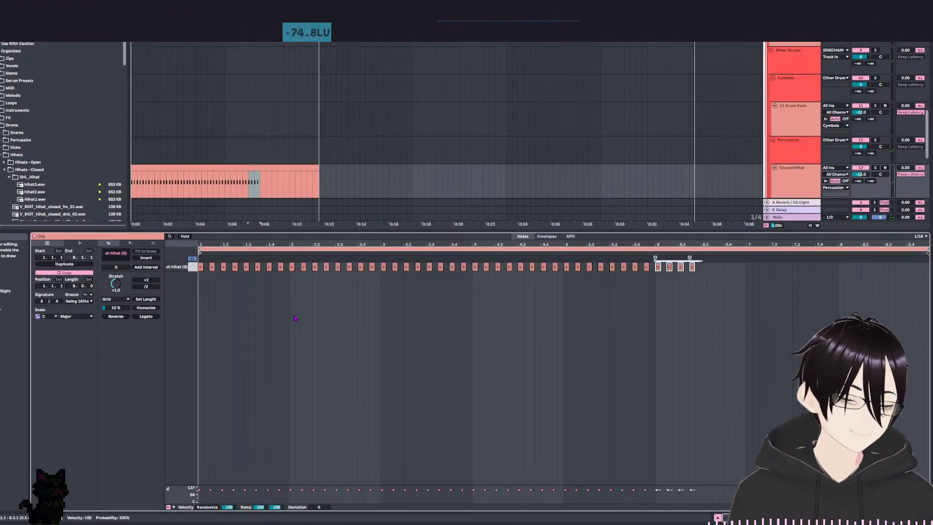
{"action": "key", "text": "space"}
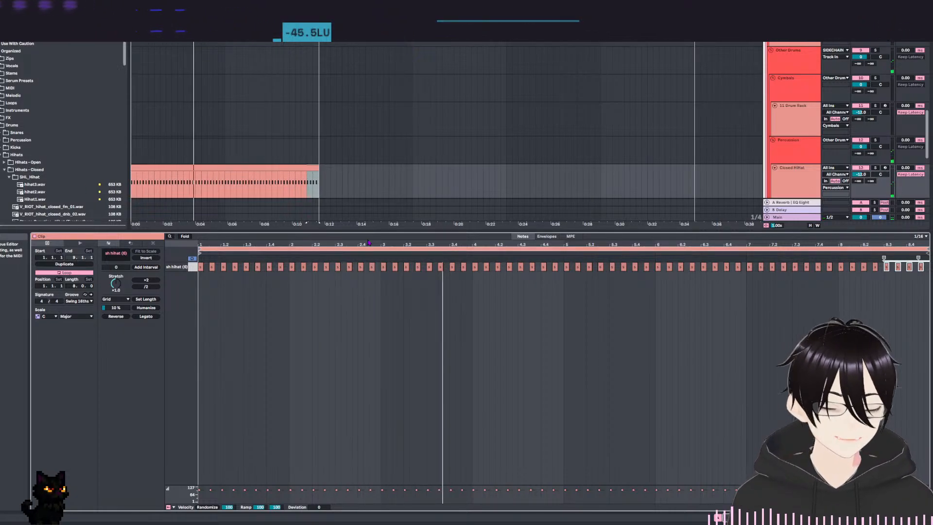
Duplicate the eight-bar Closed HiHat clip directly after the original and open the copy in the note editor.
{"action": "scroll", "coordinate": [365, 200], "scroll_direction": "up", "scroll_amount": 1}
{"action": "left_click_drag", "start_coordinate": [365, 199], "coordinate": [364, 118]}
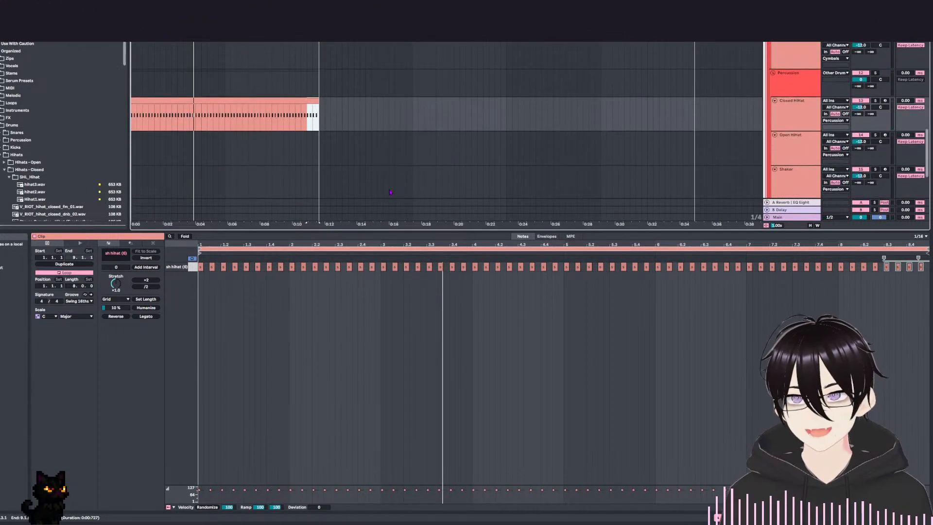
{"action": "left_click_drag", "start_coordinate": [350, 230], "coordinate": [348, 374]}
{"action": "left_click_drag", "start_coordinate": [344, 187], "coordinate": [344, 354]}
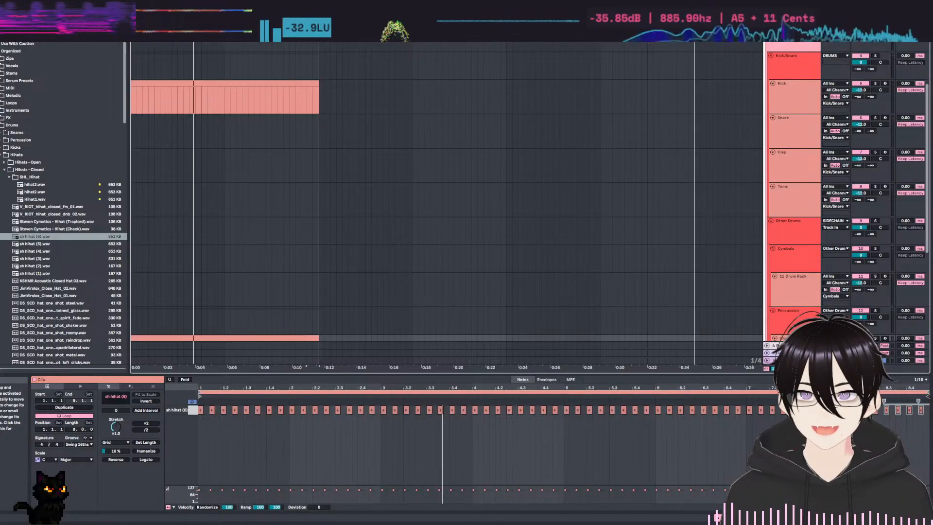
{"action": "scroll", "coordinate": [446, 204], "scroll_direction": "down", "scroll_amount": 4}
{"action": "scroll", "coordinate": [278, 179], "scroll_direction": "down", "scroll_amount": 1}
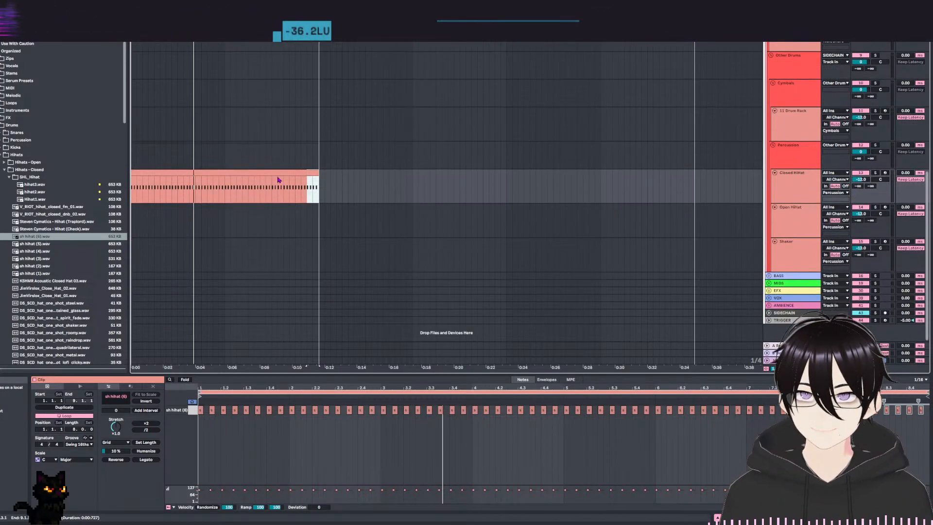
{"action": "left_click", "coordinate": [314, 174]}
{"action": "key", "text": "ctrl+d"}
{"action": "left_click", "coordinate": [324, 161]}
{"action": "scroll", "coordinate": [352, 177], "scroll_direction": "right", "scroll_amount": 1}
{"action": "double_click", "coordinate": [315, 174]}
{"action": "left_click_drag", "start_coordinate": [377, 372], "coordinate": [301, 201]}
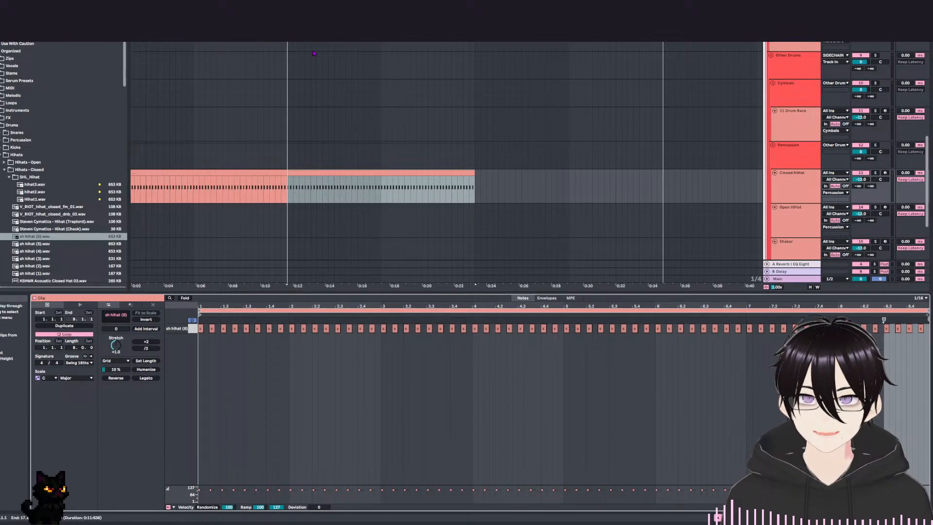
Play the copied clip and try a faster hi-hat variation around the 1.3.3 note.
{"action": "left_click", "coordinate": [475, 284]}
{"action": "key", "text": "space"}
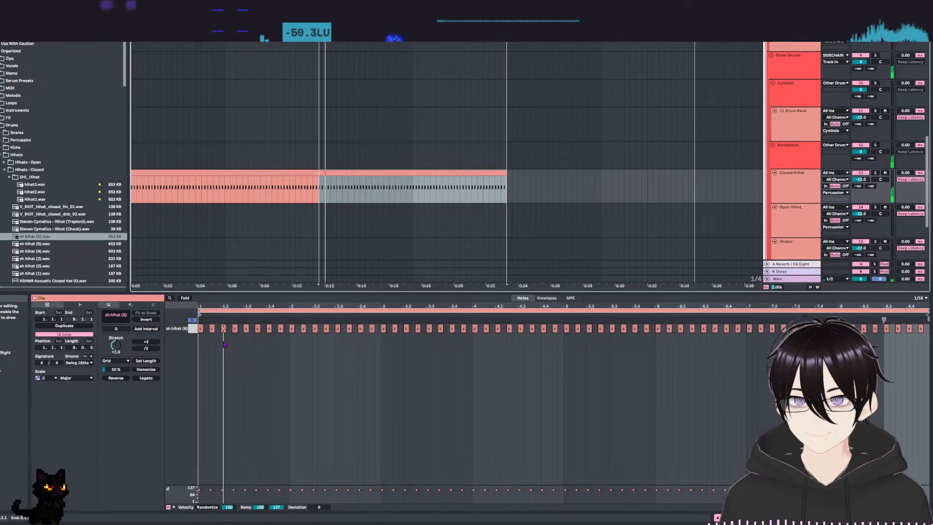
{"action": "key", "text": "space"}
{"action": "left_click", "coordinate": [258, 328]}
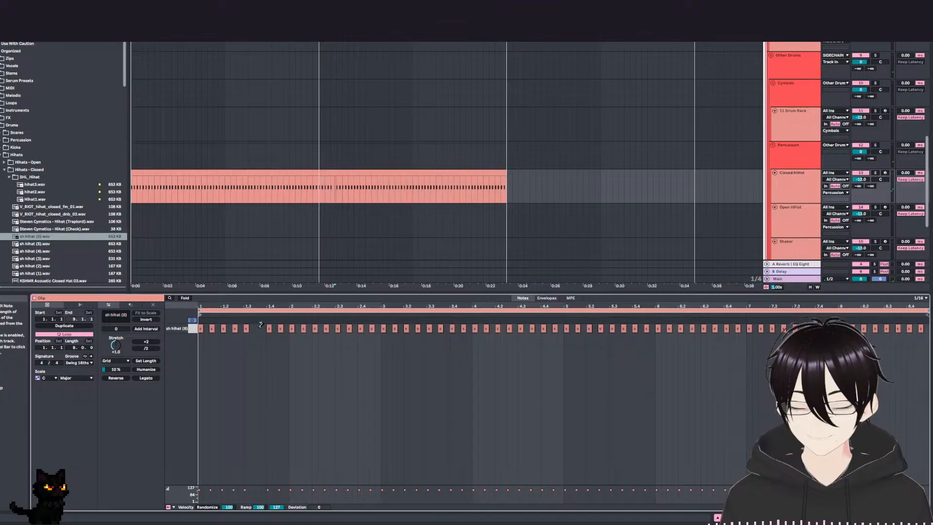
{"action": "left_click", "coordinate": [258, 328]}
{"action": "key", "text": "space"}
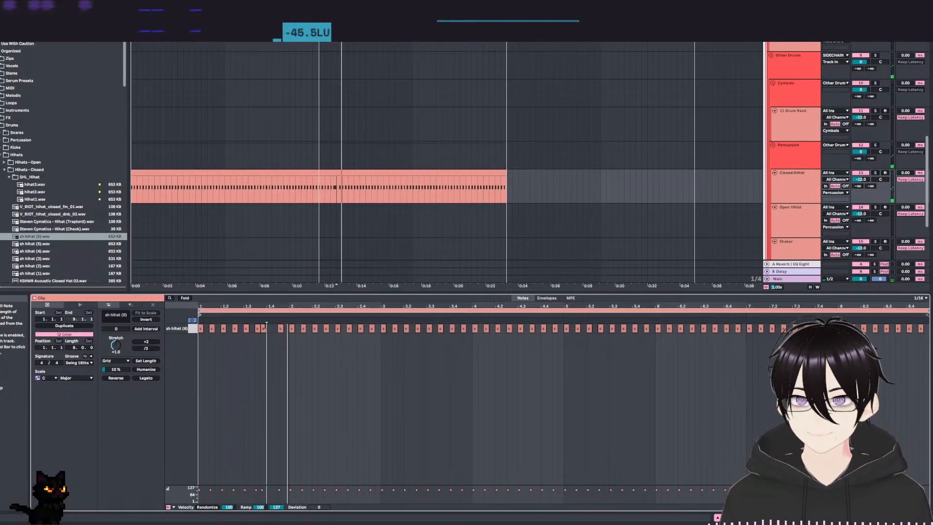
Remove the hi-hat notes at 1.3.3 and 2.3.3 in the copied clip, keep a note at 1.4.1, and play back the pattern.
{"action": "left_click", "coordinate": [258, 328]}
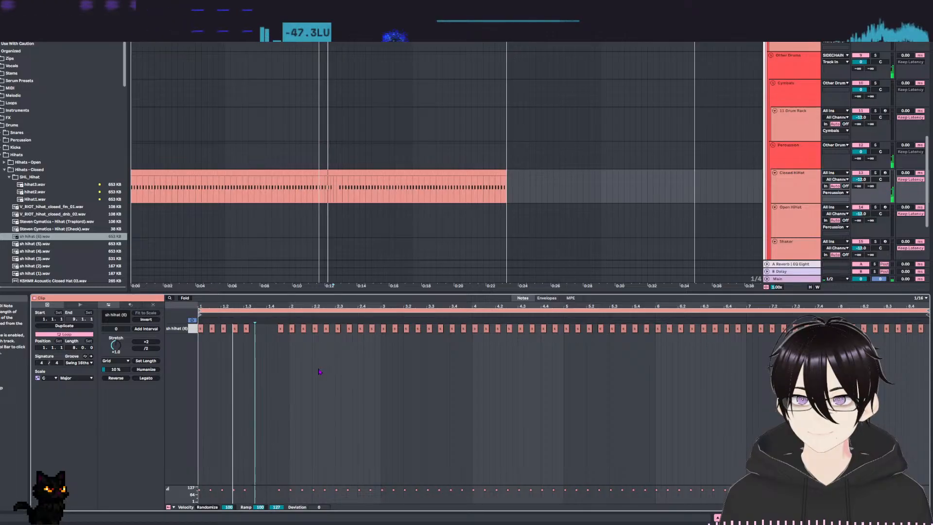
{"action": "left_click", "coordinate": [281, 328]}
{"action": "key", "text": "space"}
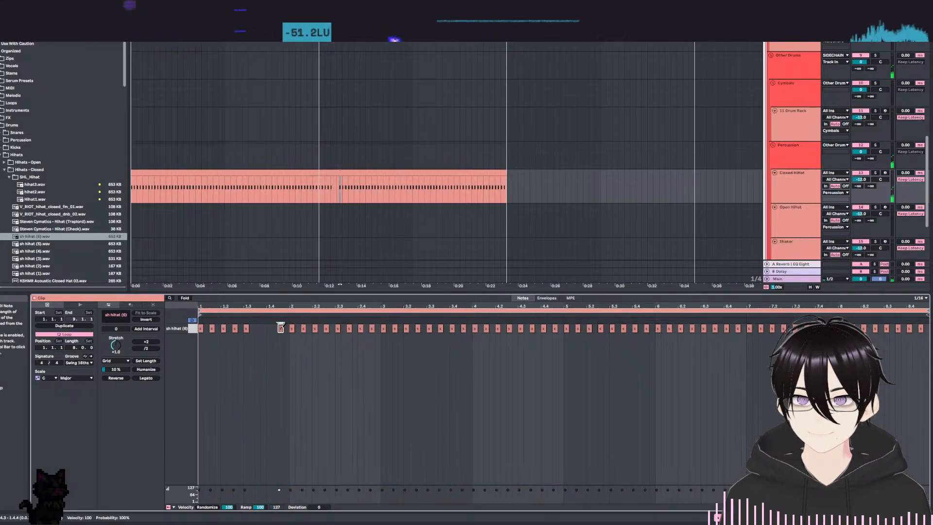
{"action": "left_click", "coordinate": [272, 328]}
{"action": "left_click", "coordinate": [281, 327]}
{"action": "key", "text": "space"}
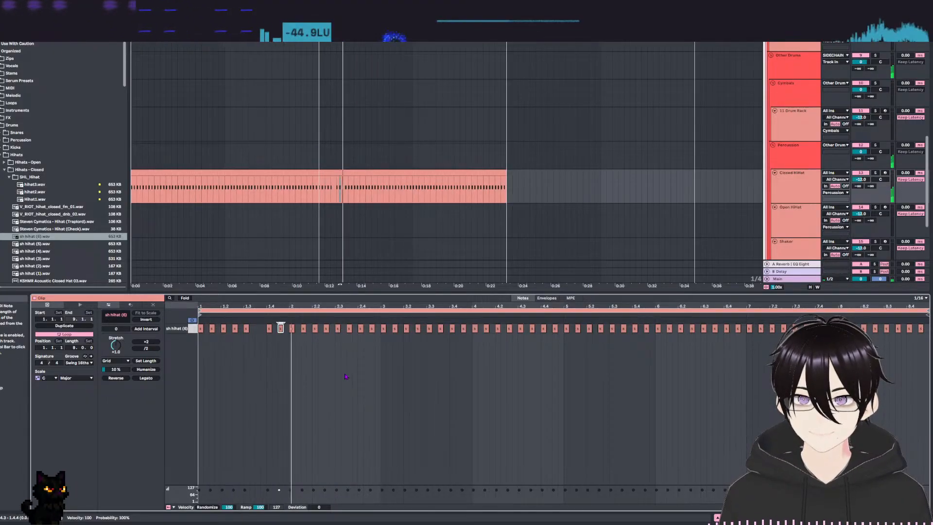
{"action": "left_click", "coordinate": [350, 329]}
{"action": "key", "text": "space"}
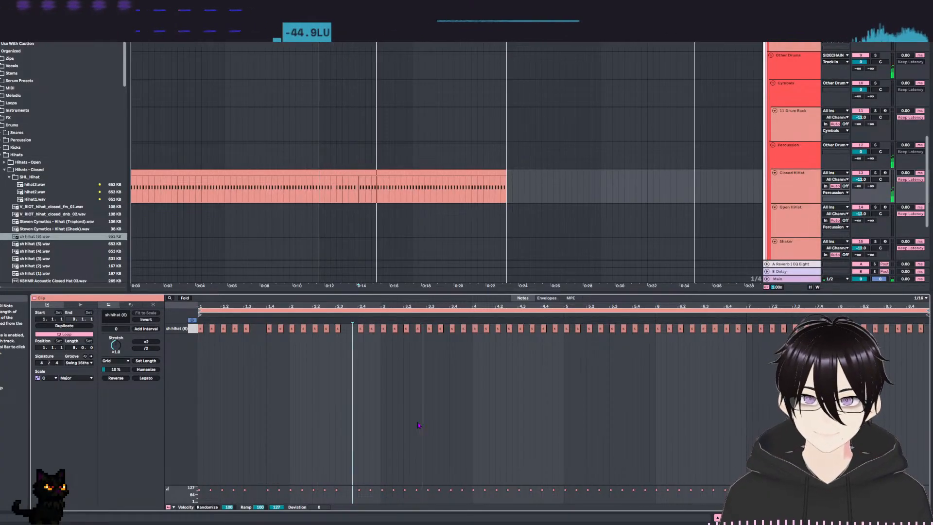
Remove the hi-hat note at 3.3.3 and all notes from 3.4.1 to the end of the copied clip, and play back the pattern.
{"action": "double_click", "coordinate": [442, 329]}
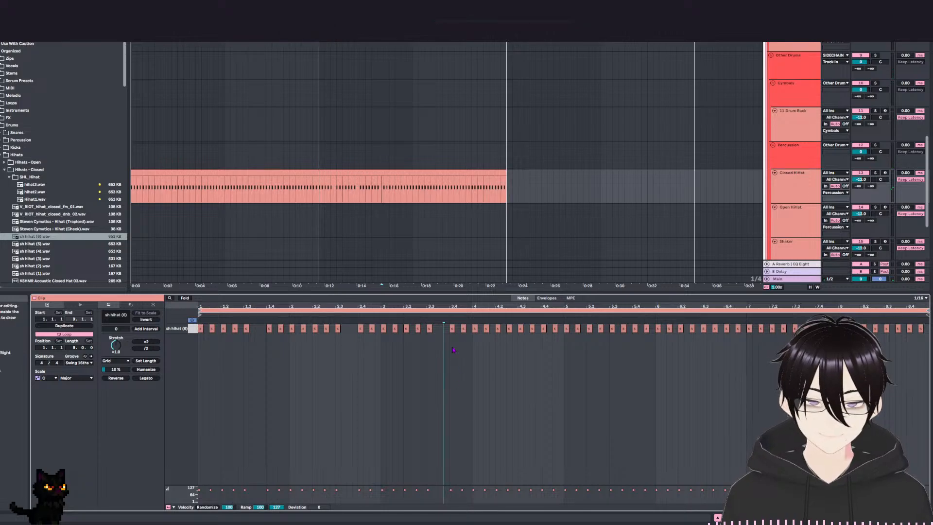
{"action": "left_click_drag", "start_coordinate": [448, 319], "coordinate": [924, 336]}
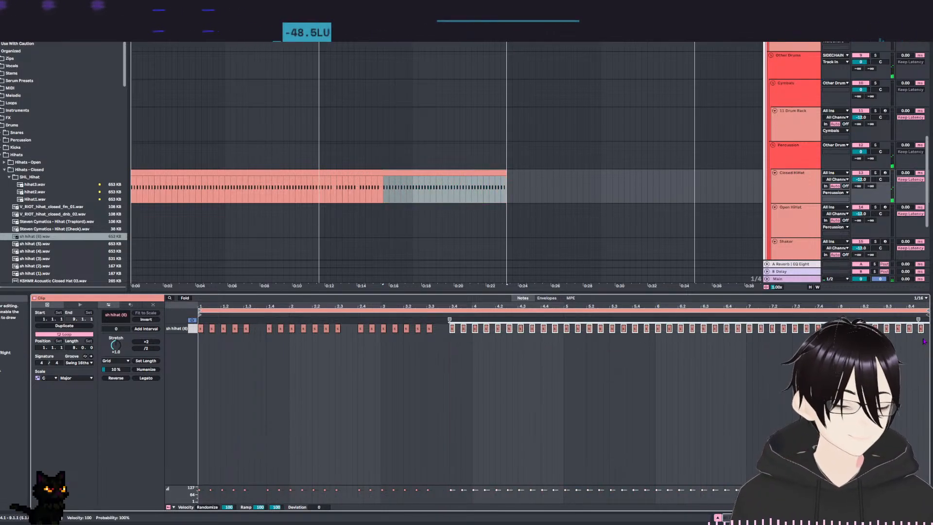
{"action": "key", "text": "Delete"}
{"action": "left_click", "coordinate": [363, 396]}
{"action": "key", "text": "space"}
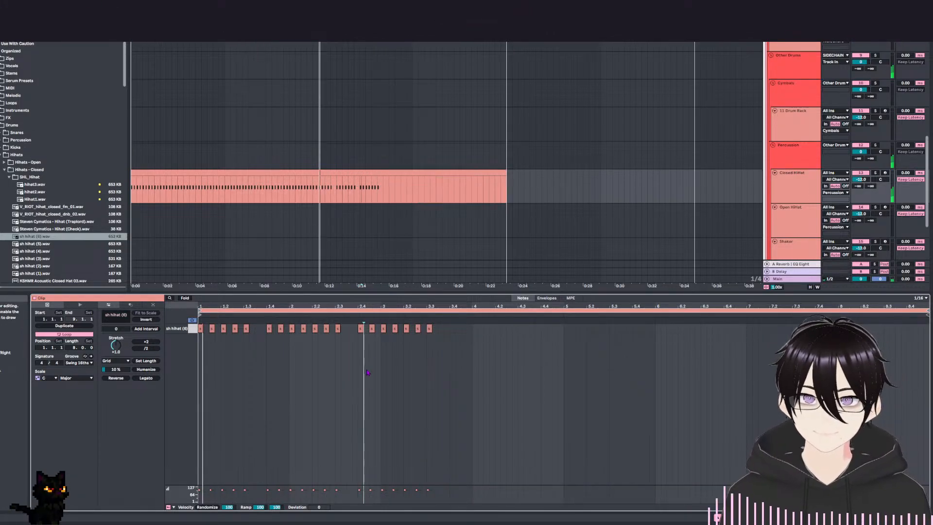
{"action": "left_click", "coordinate": [374, 407]}
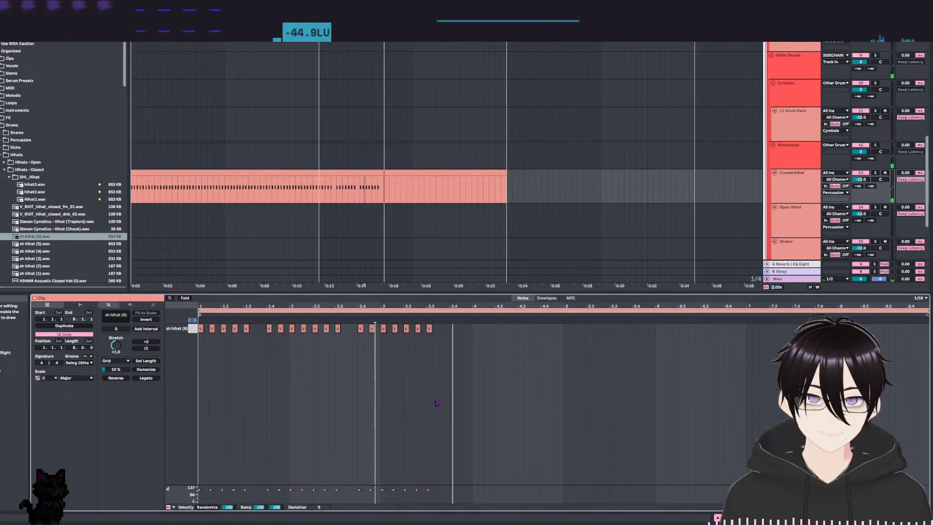
{"action": "left_click", "coordinate": [450, 334]}
{"action": "key", "text": "space"}
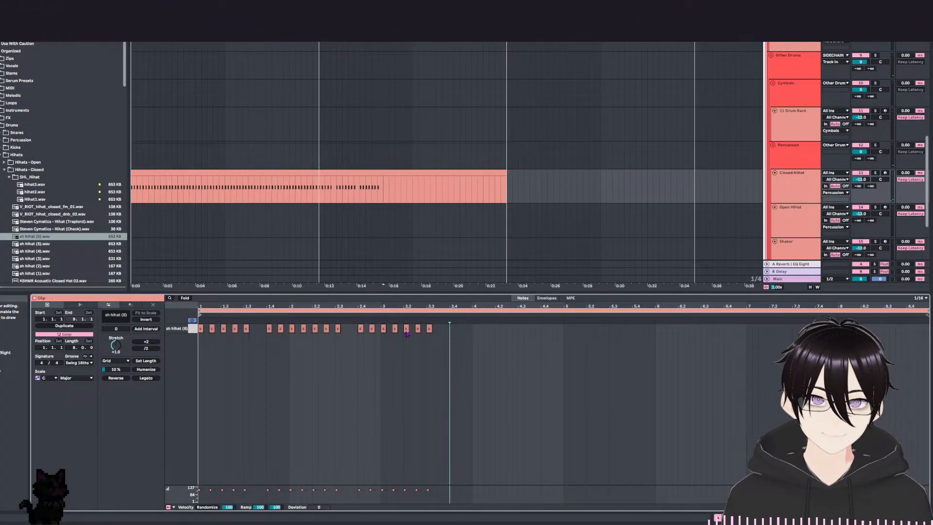
Try hi-hat notes at 3.3.4 and 3.4.3 in the copied clip.
{"action": "double_click", "coordinate": [446, 329]}
{"action": "double_click", "coordinate": [463, 329]}
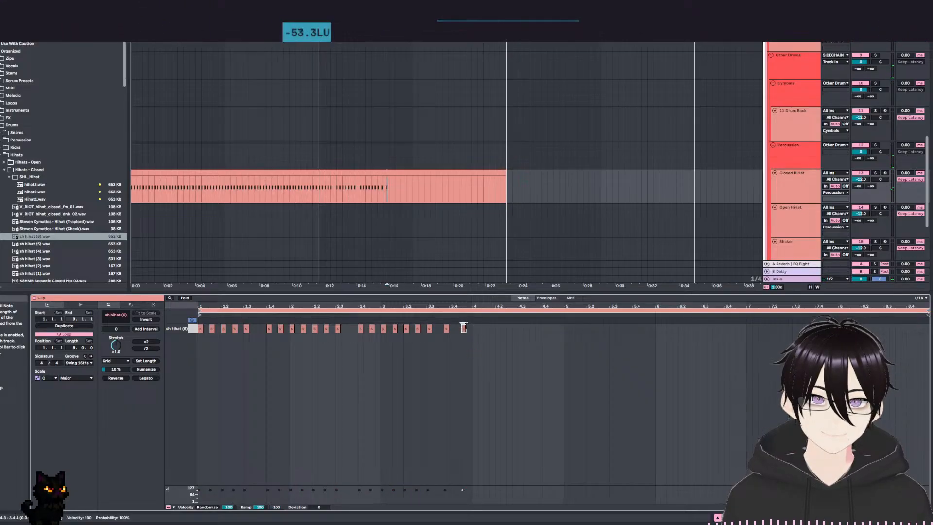
{"action": "double_click", "coordinate": [463, 327]}
{"action": "double_click", "coordinate": [448, 327]}
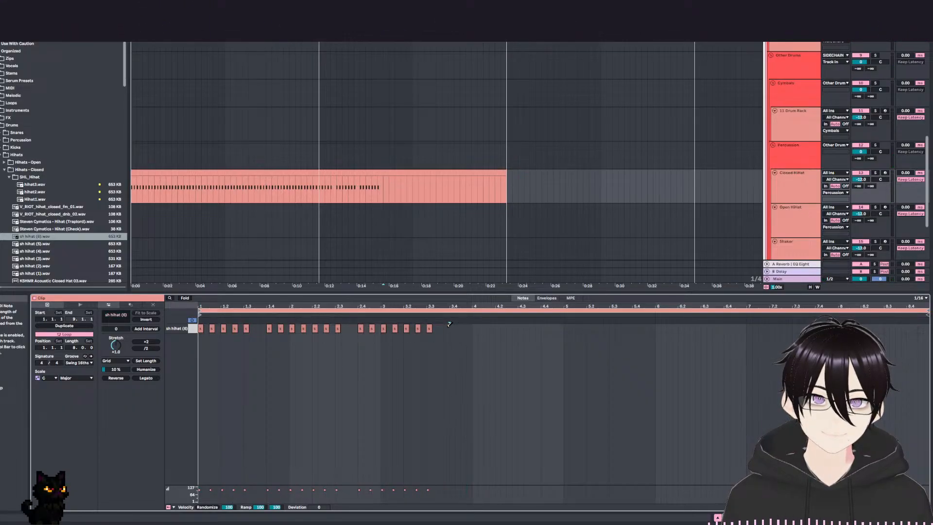
Add hi-hat notes at 3.4.1 and 3.4.3 to complete bar 3 of the copied clip.
{"action": "double_click", "coordinate": [452, 329]}
{"action": "double_click", "coordinate": [463, 329]}
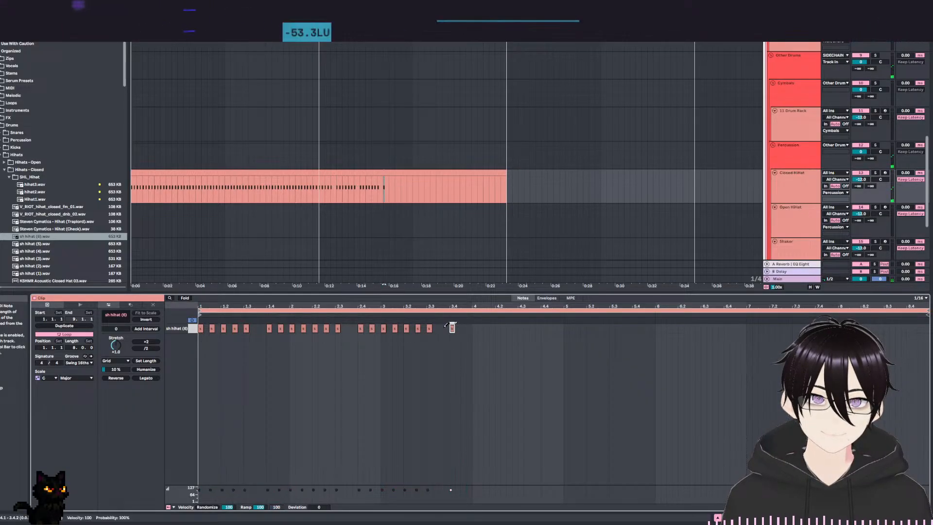
{"action": "left_click", "coordinate": [473, 340]}
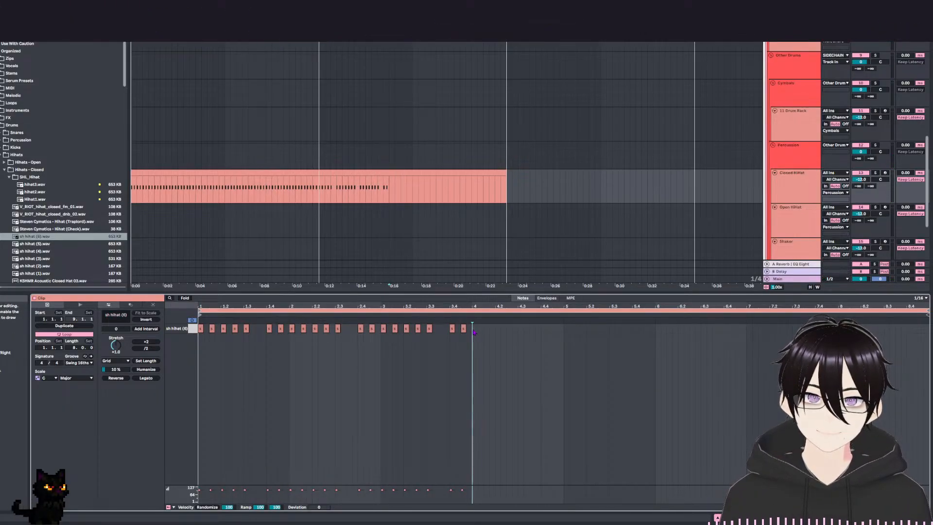
Try to fill the rest of the clip by duplicating the whole three-bar hi-hat pattern from bar 4.
{"action": "key", "text": "ctrl+a"}
{"action": "key", "text": "ctrl+d"}
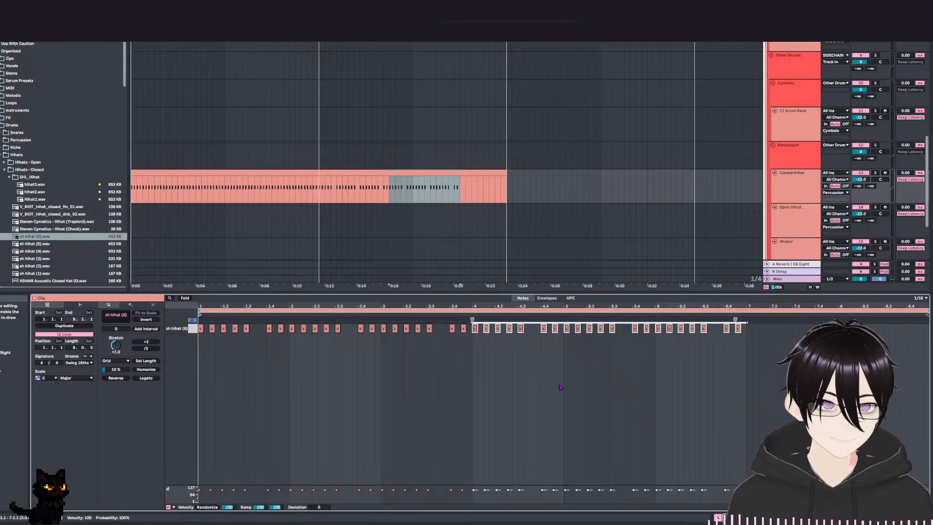
{"action": "key", "text": "ctrl+d"}
{"action": "key", "text": "ctrl+z"}
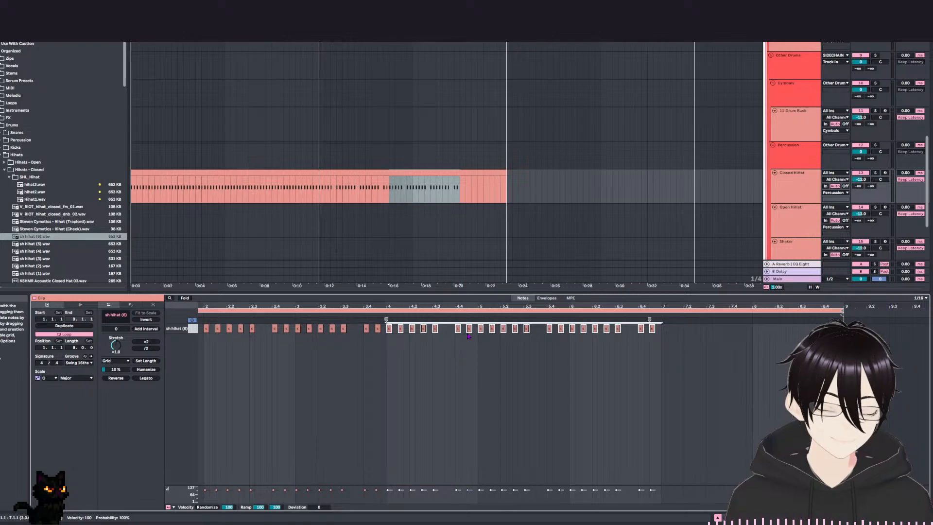
{"action": "key", "text": "Delete"}
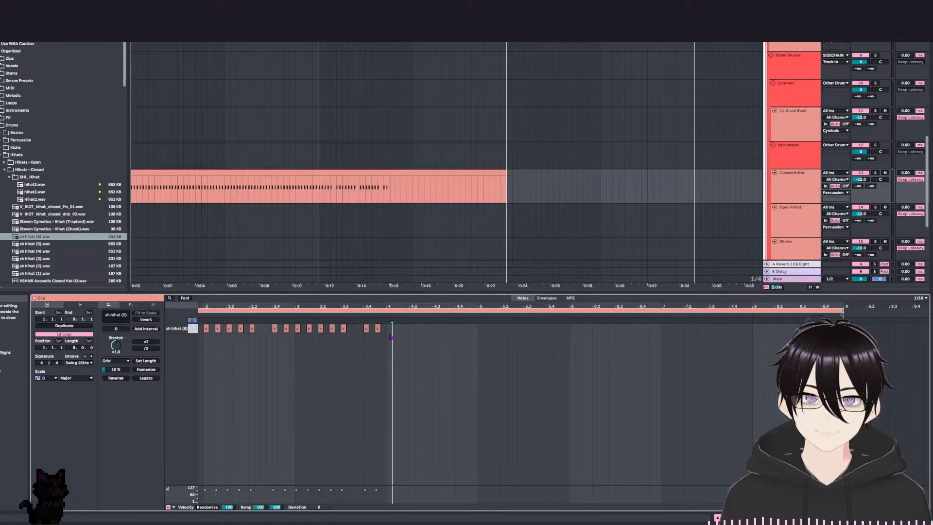
Duplicate the hi-hat notes from 2.4.1 to 3.4.3 into bar 4, remove the copies that fall in bar 5, and play back.
{"action": "left_click_drag", "start_coordinate": [388, 331], "coordinate": [268, 329]}
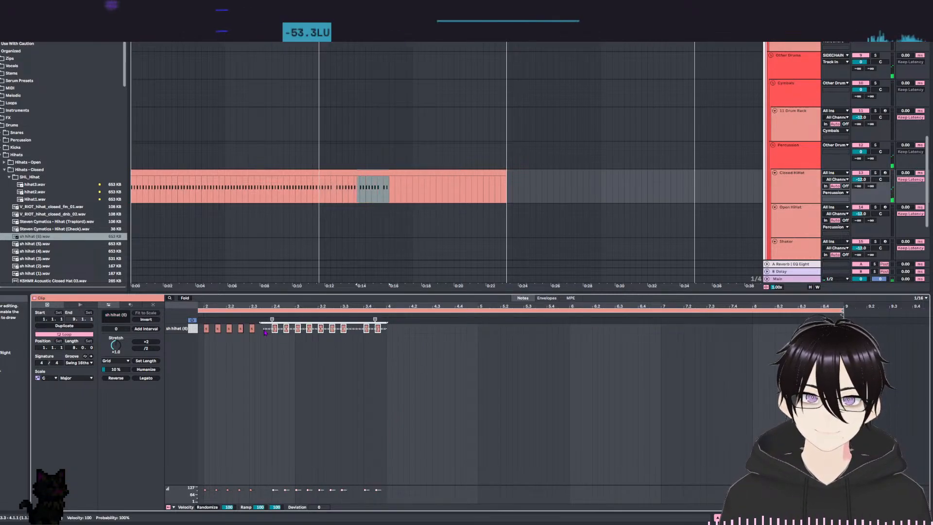
{"action": "key", "text": "ctrl+d"}
{"action": "left_click", "coordinate": [458, 347]}
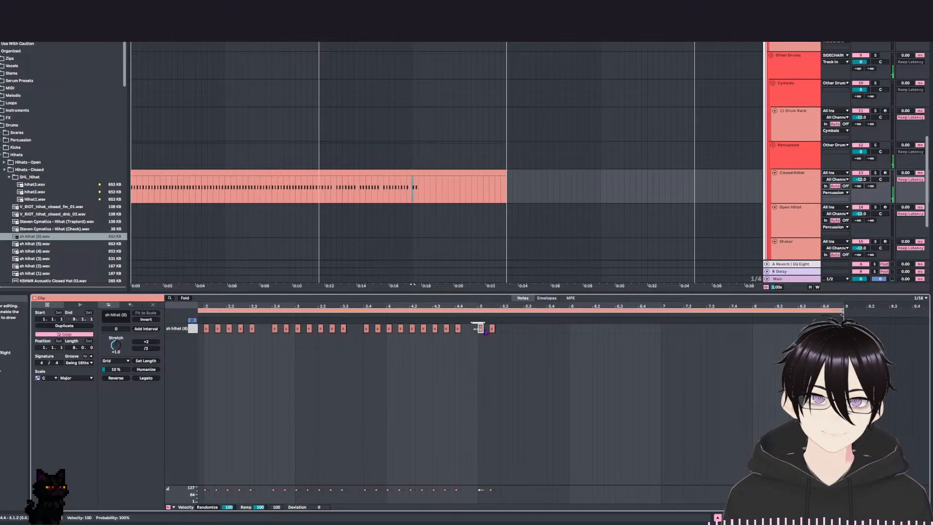
{"action": "key", "text": "space"}
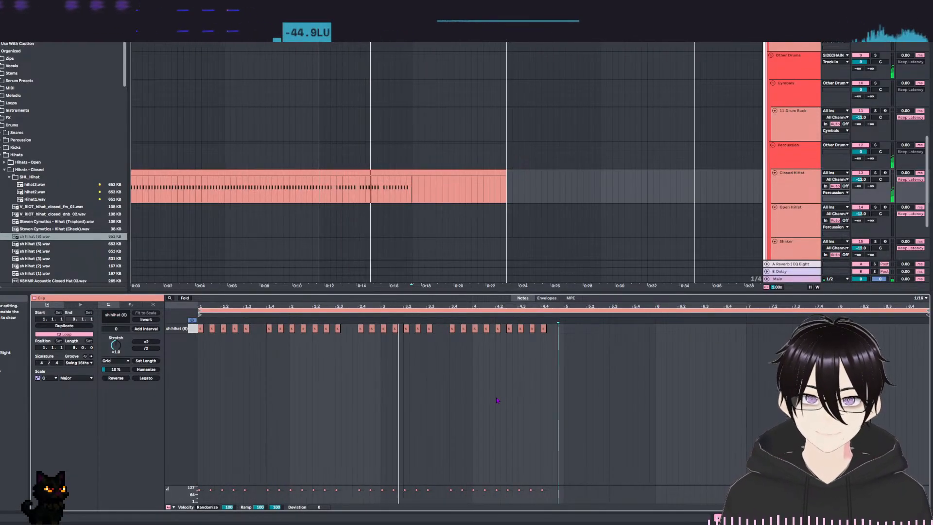
Remove the hi-hat notes at 4.3.3 and 4.4.1, keep a note at 4.3.1, and play back the pattern.
{"action": "key", "text": "space"}
{"action": "left_click", "coordinate": [521, 329]}
{"action": "left_click", "coordinate": [533, 329]}
{"action": "left_click", "coordinate": [544, 328]}
{"action": "key", "text": "space"}
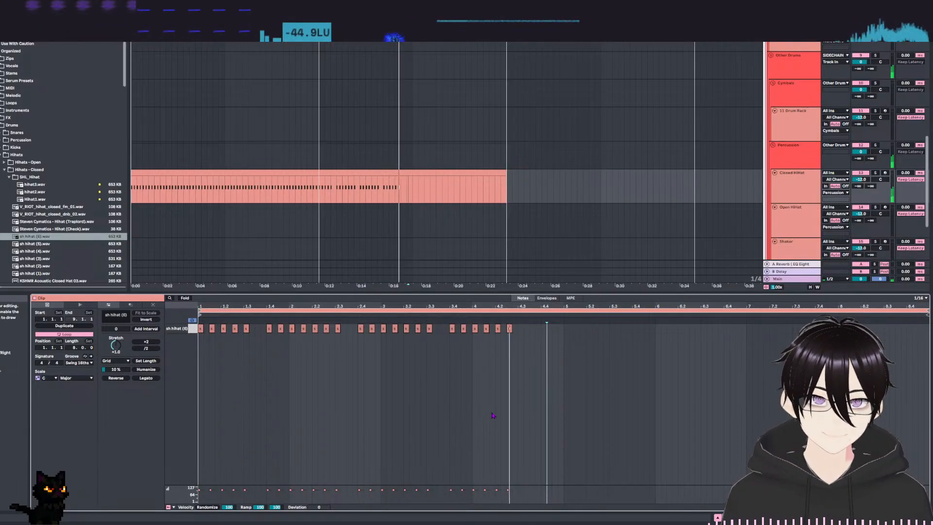
{"action": "left_click", "coordinate": [521, 328]}
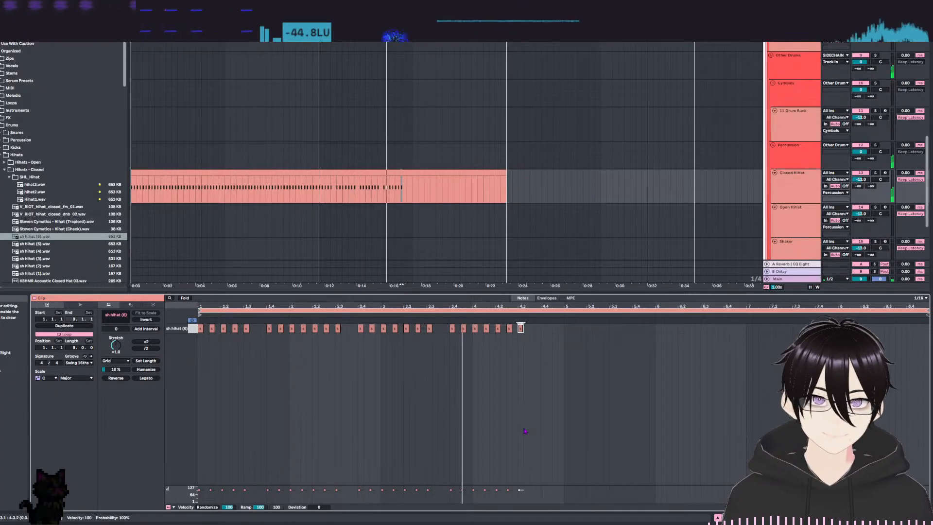
{"action": "key", "text": "space"}
Duplicate the hi-hat notes of bars 1 to 4 into bars 5 to 8 of the clip and play it back.
{"action": "left_click", "coordinate": [559, 359]}
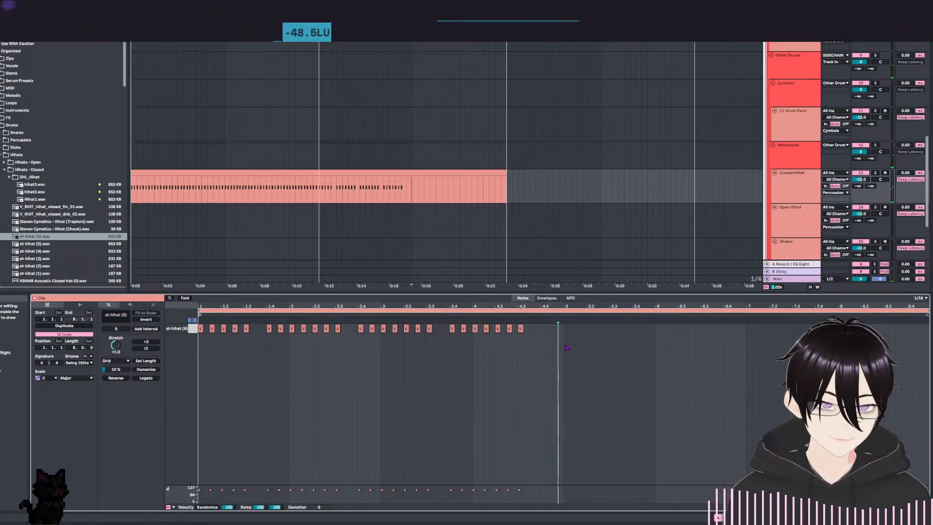
{"action": "left_click_drag", "start_coordinate": [563, 336], "coordinate": [198, 321]}
{"action": "key", "text": "ctrl+d"}
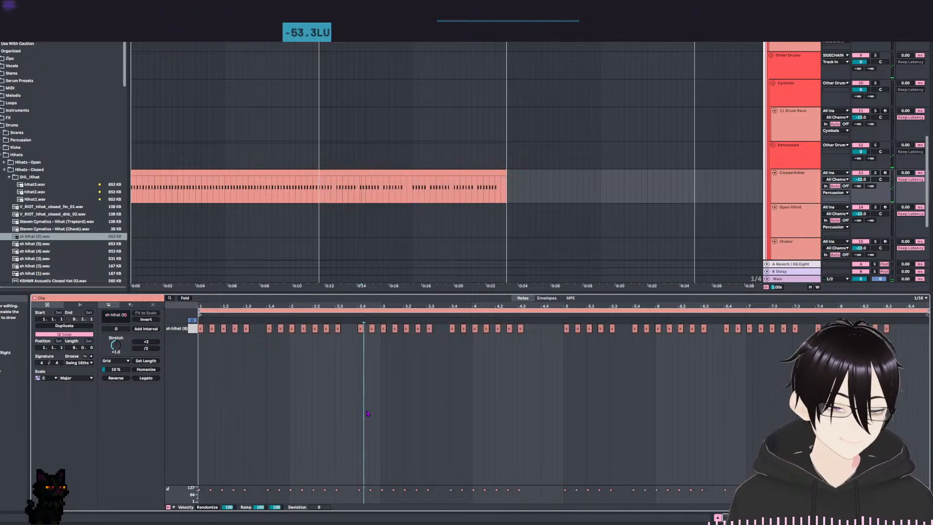
{"action": "left_click", "coordinate": [366, 412]}
{"action": "key", "text": "space"}
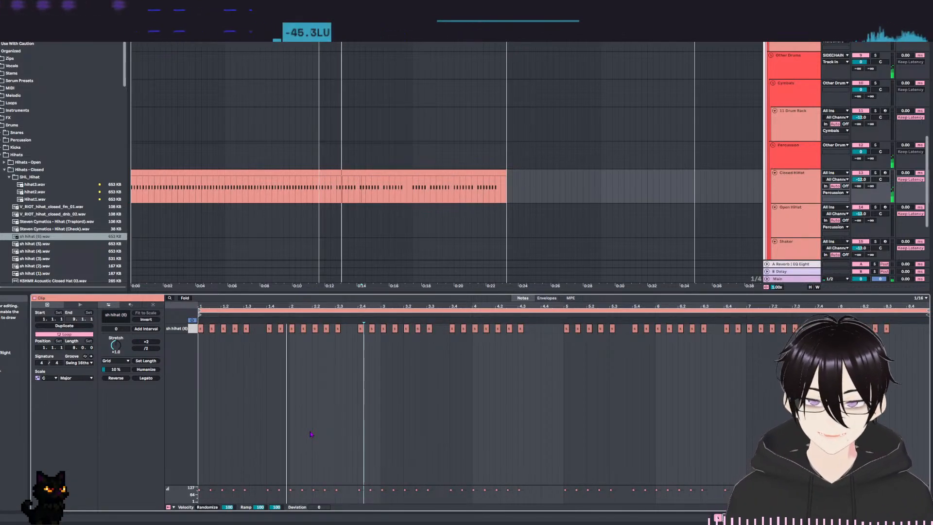
Rename the first Closed HiHat clip as CHH 1.
{"action": "left_click", "coordinate": [228, 168]}
{"action": "left_click", "coordinate": [228, 173]}
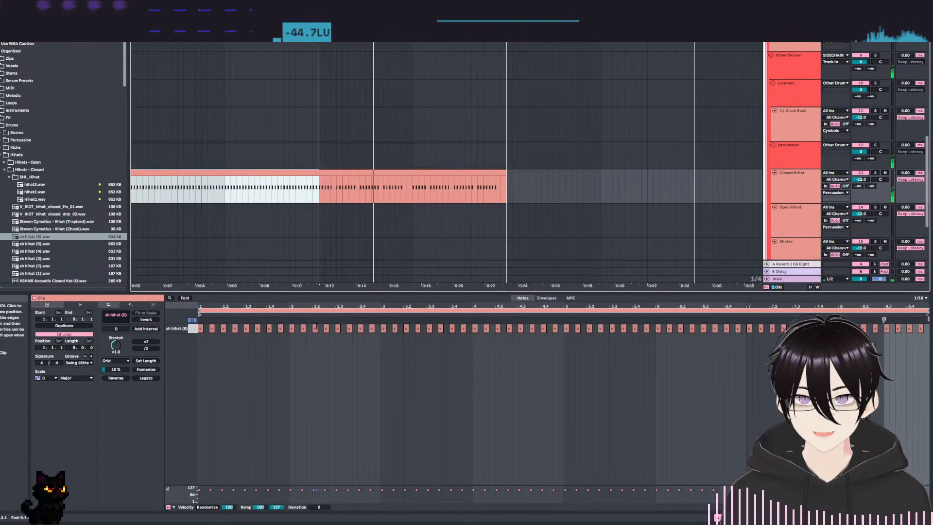
{"action": "type", "text": "CH"}
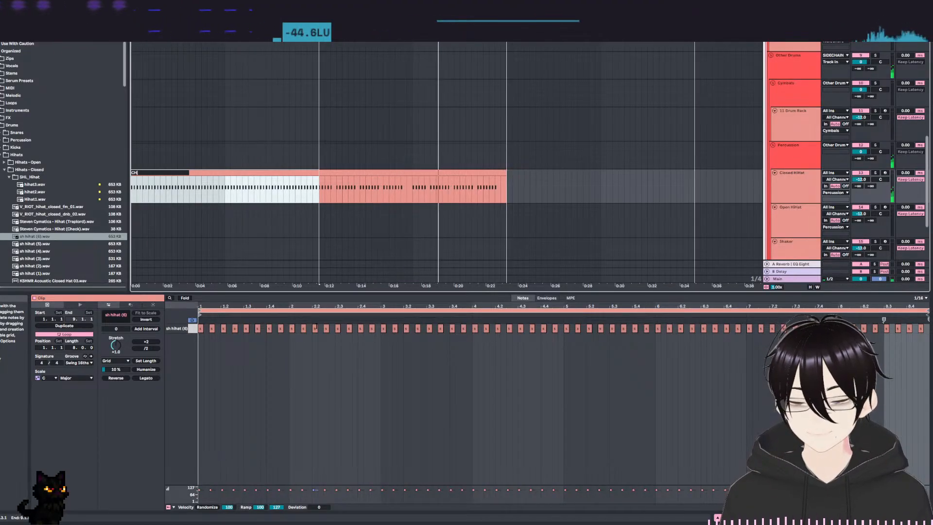
{"action": "type", "text": "H"}
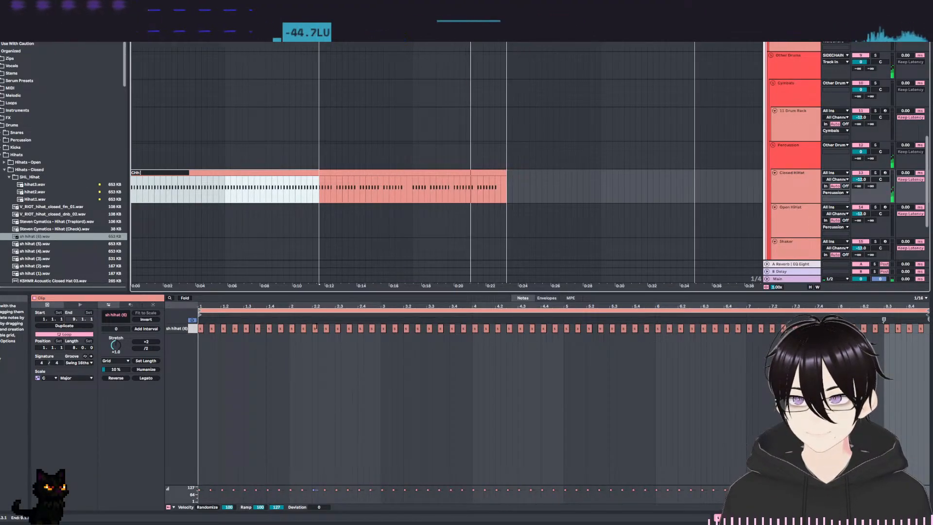
{"action": "key", "text": "Return"}
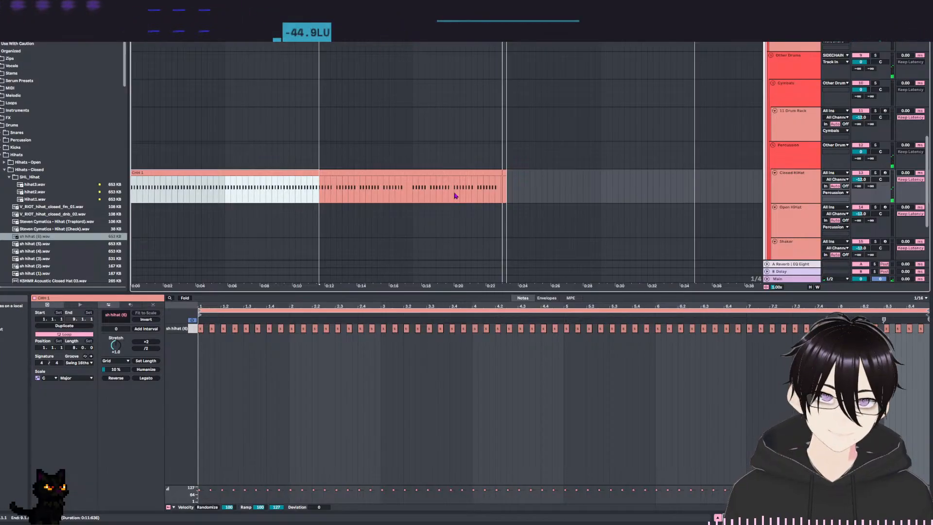
Reopen the second Closed HiHat clip, play it back, and add hi-hat notes at 4.4.1 and 4.4.3.
{"action": "key", "text": "space"}
{"action": "left_click", "coordinate": [314, 221]}
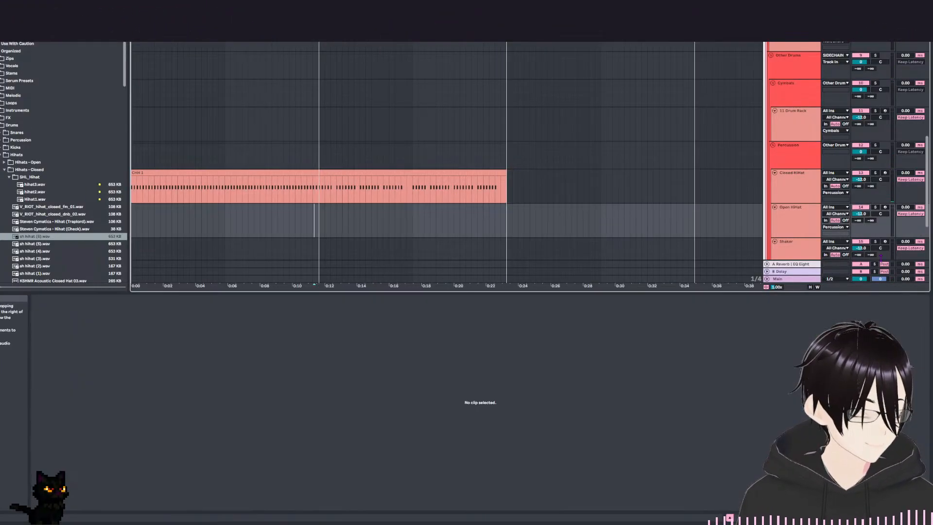
{"action": "left_click", "coordinate": [474, 182]}
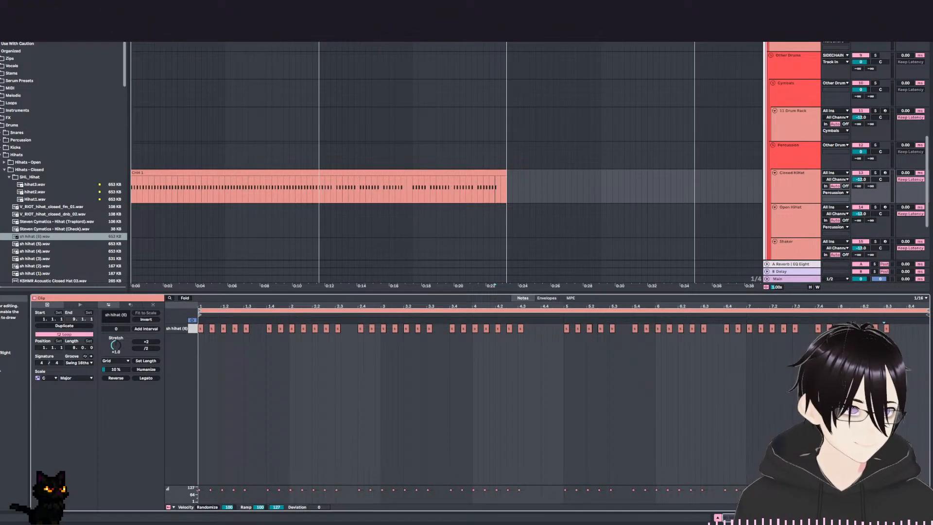
{"action": "left_click", "coordinate": [564, 335]}
{"action": "key", "text": "space"}
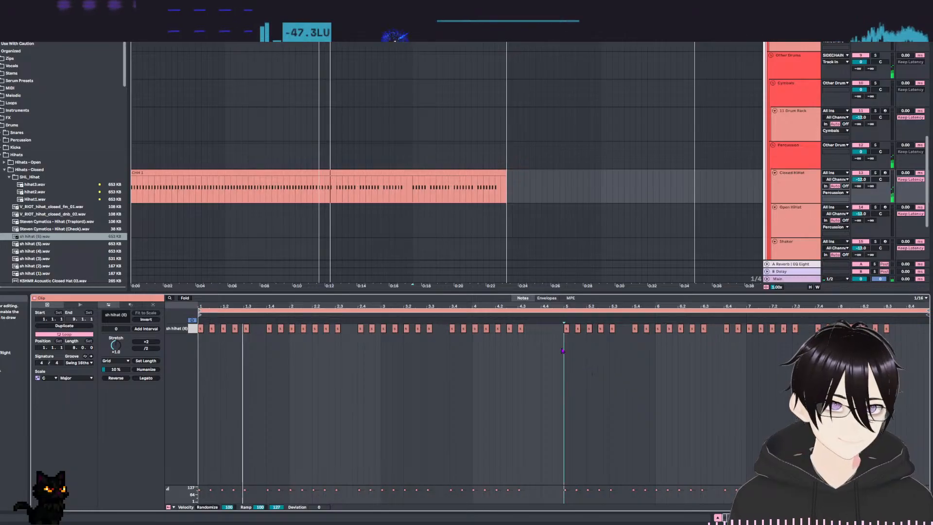
{"action": "double_click", "coordinate": [544, 328]}
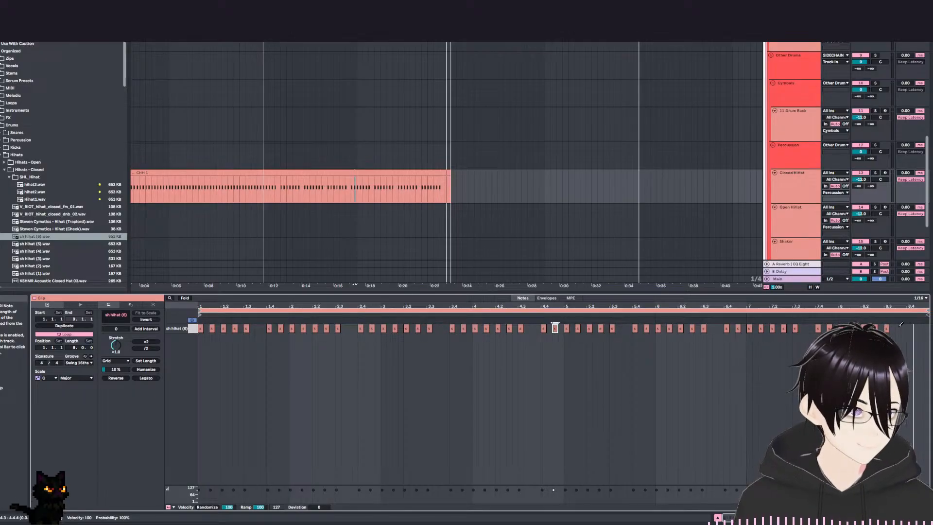
{"action": "left_click", "coordinate": [900, 327]}
{"action": "left_click", "coordinate": [899, 327]}
{"action": "left_click", "coordinate": [805, 328]}
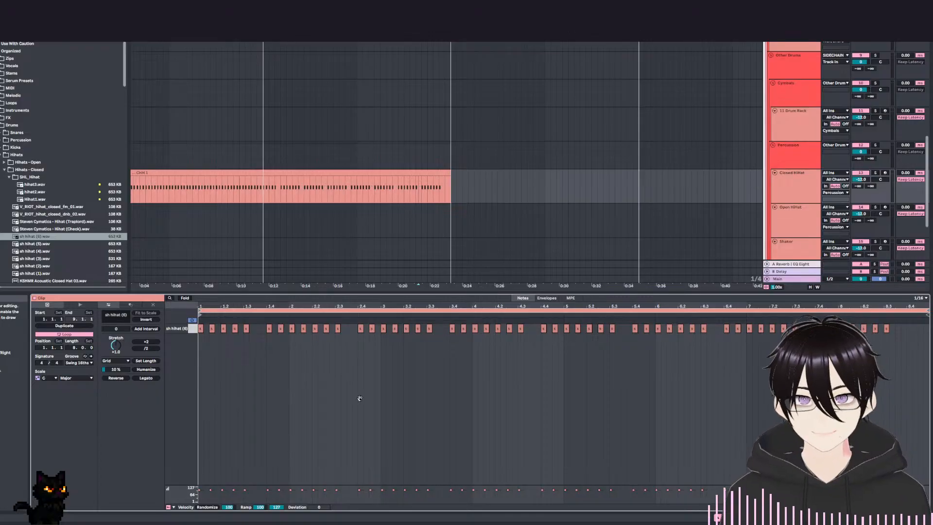
Rename the second Closed HiHat clip as CHH 2.
{"action": "left_click_drag", "start_coordinate": [445, 220], "coordinate": [501, 215]}
{"action": "left_click", "coordinate": [411, 167]}
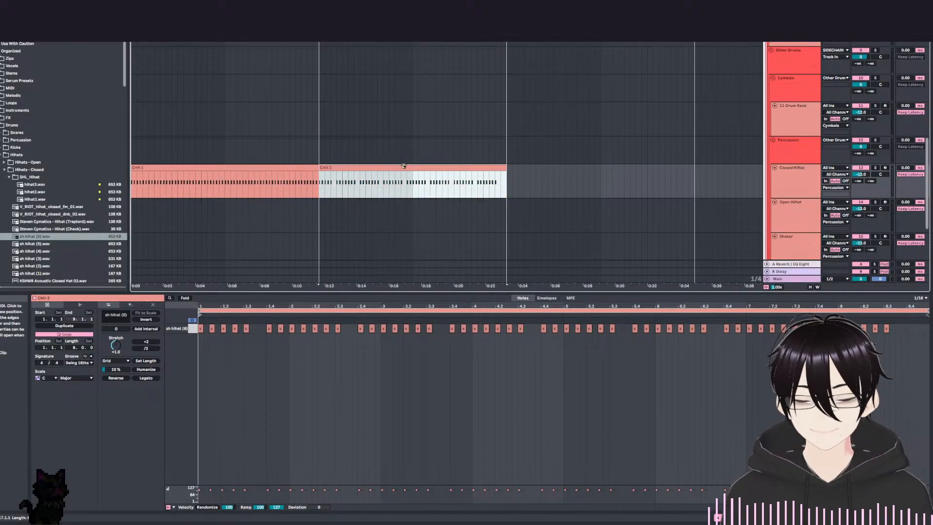
{"action": "left_click", "coordinate": [264, 167]}
Open the eight-bar clip on the Kick track in the note editor.
{"action": "scroll", "coordinate": [296, 123], "scroll_direction": "up", "scroll_amount": 10}
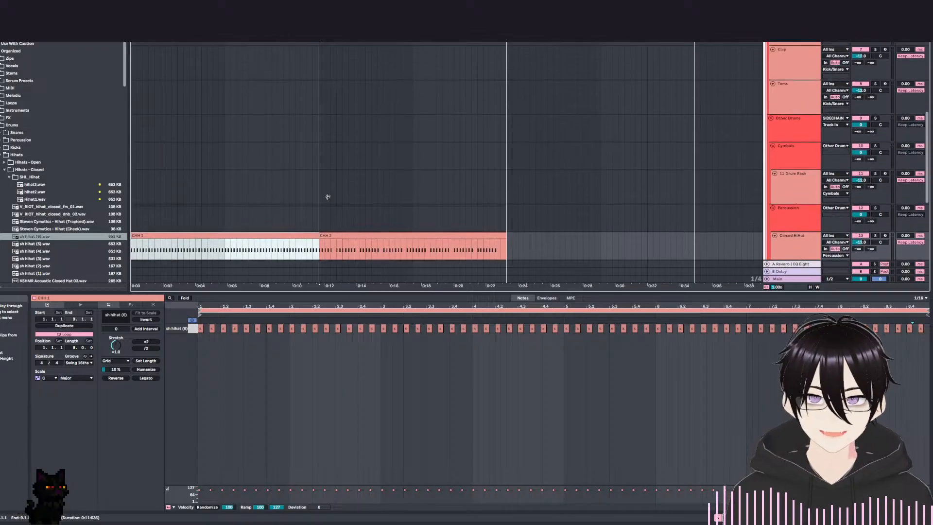
{"action": "left_click", "coordinate": [173, 167]}
{"action": "left_click", "coordinate": [174, 153]}
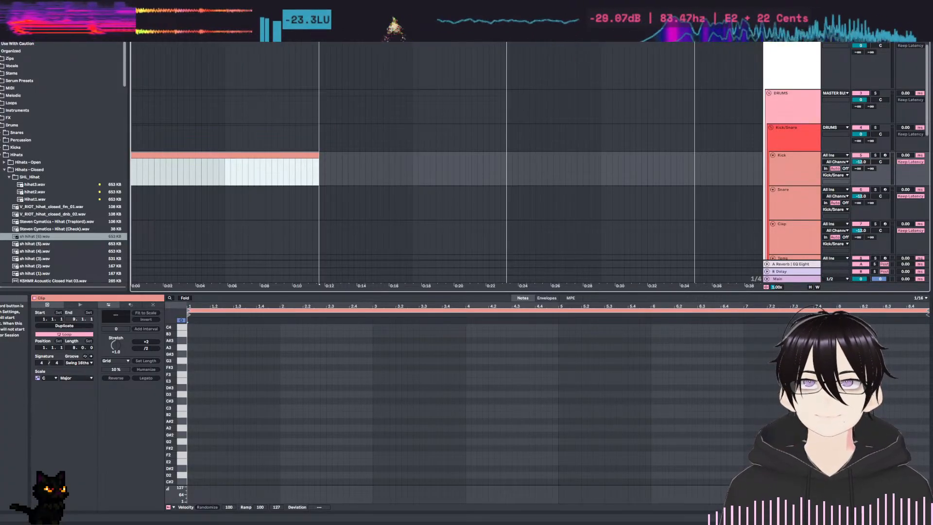
{"action": "scroll", "coordinate": [216, 128], "scroll_direction": "down", "scroll_amount": 1}
{"action": "left_click", "coordinate": [186, 129]}
{"action": "left_click", "coordinate": [187, 121]}
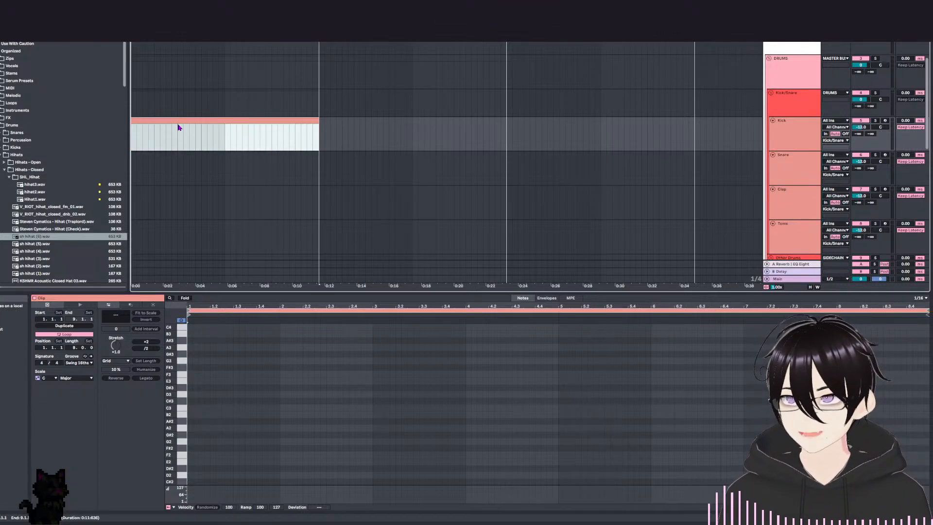
Select the Kick track and show its Drum Rack and effect devices.
{"action": "left_click", "coordinate": [781, 177]}
{"action": "left_click", "coordinate": [202, 175]}
{"action": "left_click", "coordinate": [172, 118]}
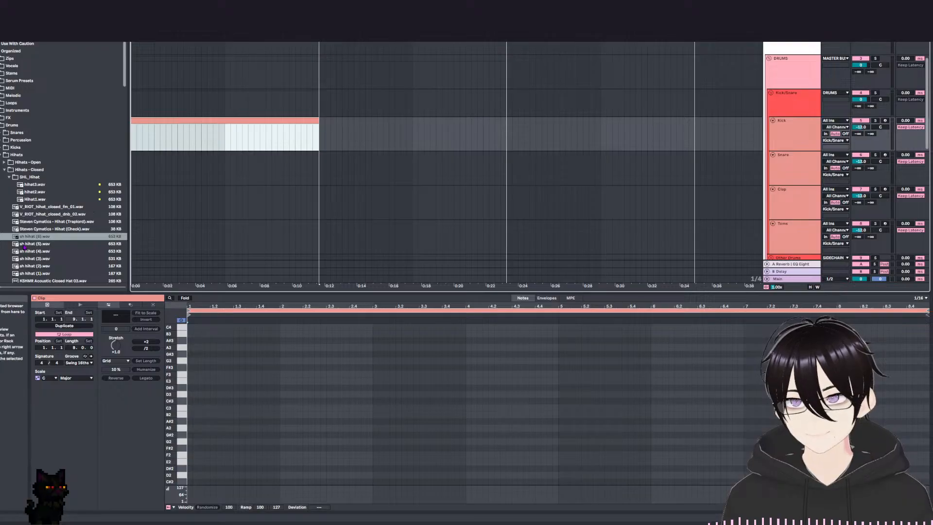
{"action": "left_click", "coordinate": [790, 138]}
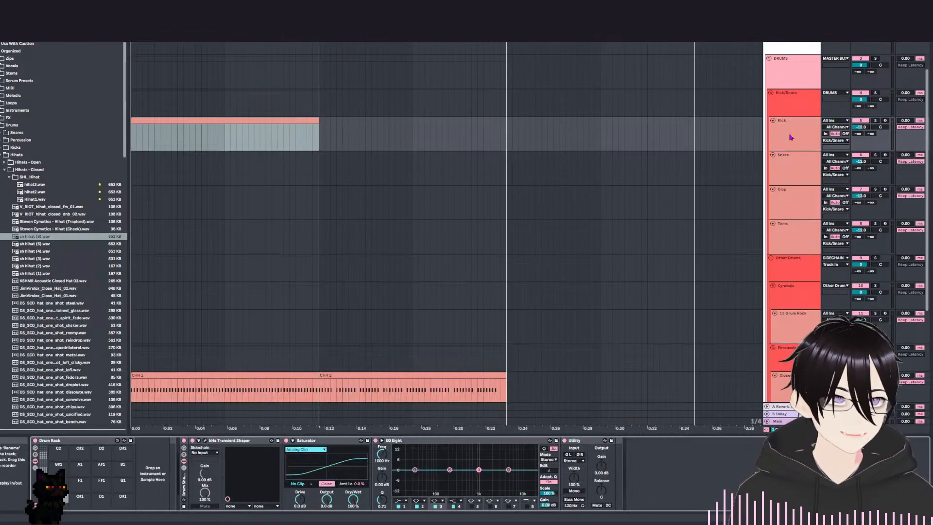
Preview the closed hi-hat samples V_RIOT_hihat_closed_fm_01, sh hihat (3) and sh hihat (2).
{"action": "left_click", "coordinate": [35, 206]}
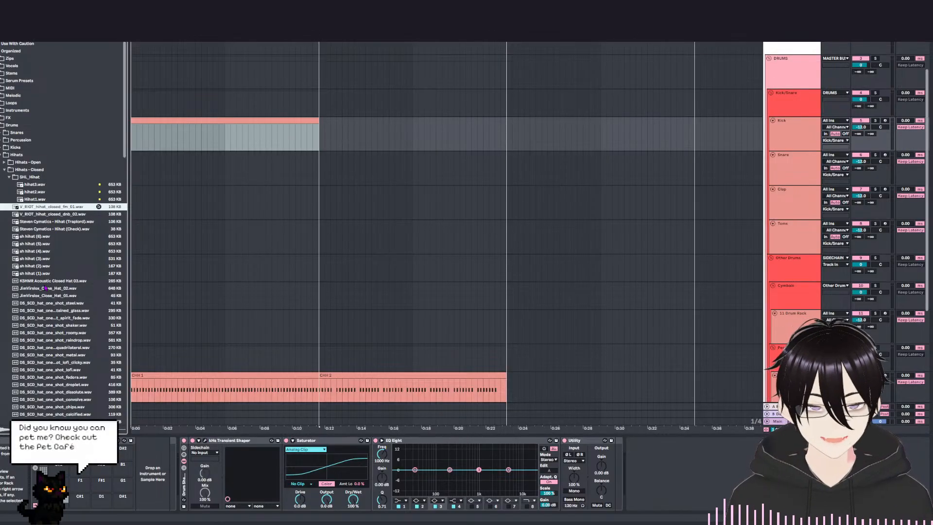
{"action": "left_click", "coordinate": [60, 258]}
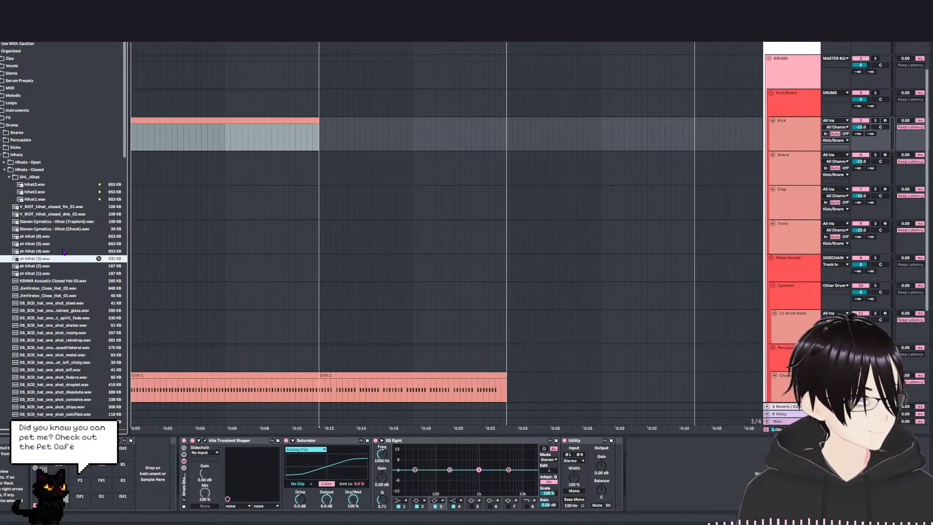
{"action": "key", "text": "Down"}
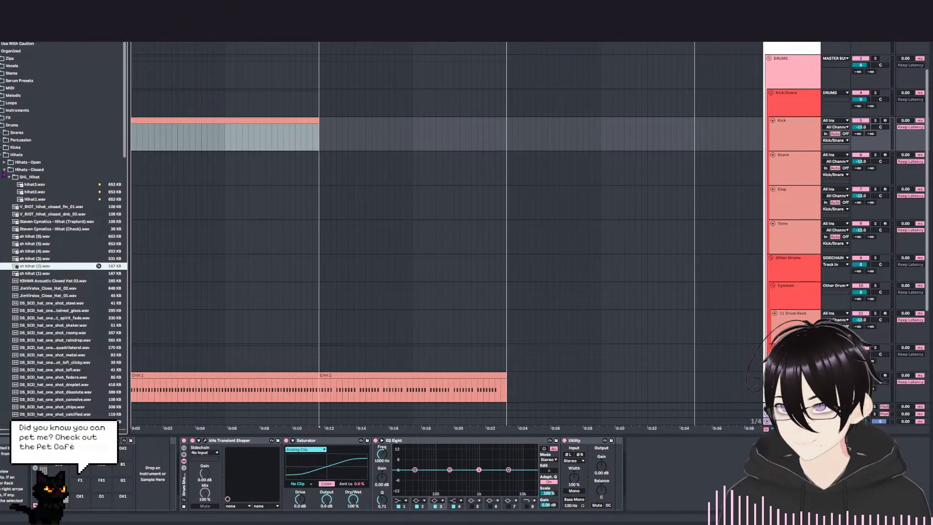
Collapse the Hihats folder and look into the Kicks sample folder.
{"action": "left_click", "coordinate": [1, 155]}
{"action": "left_click", "coordinate": [1, 148]}
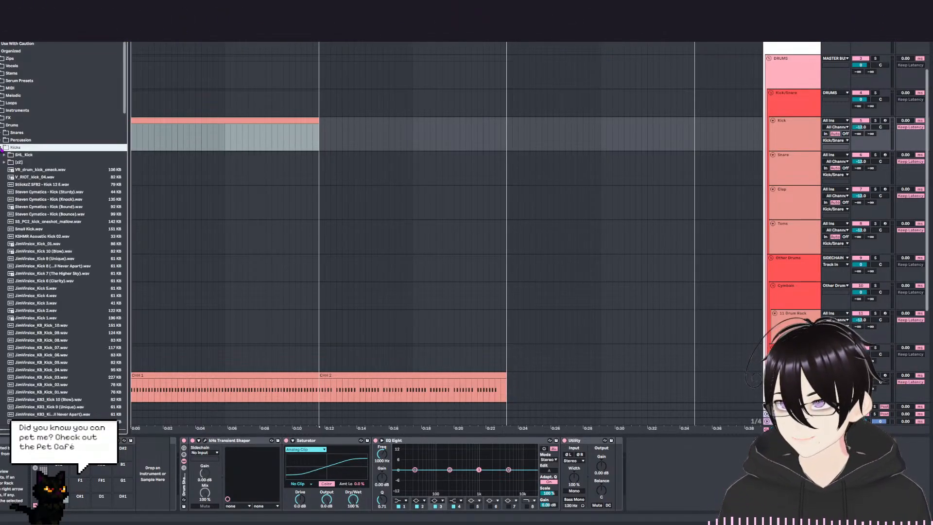
{"action": "left_click", "coordinate": [15, 177]}
{"action": "left_click", "coordinate": [1, 147]}
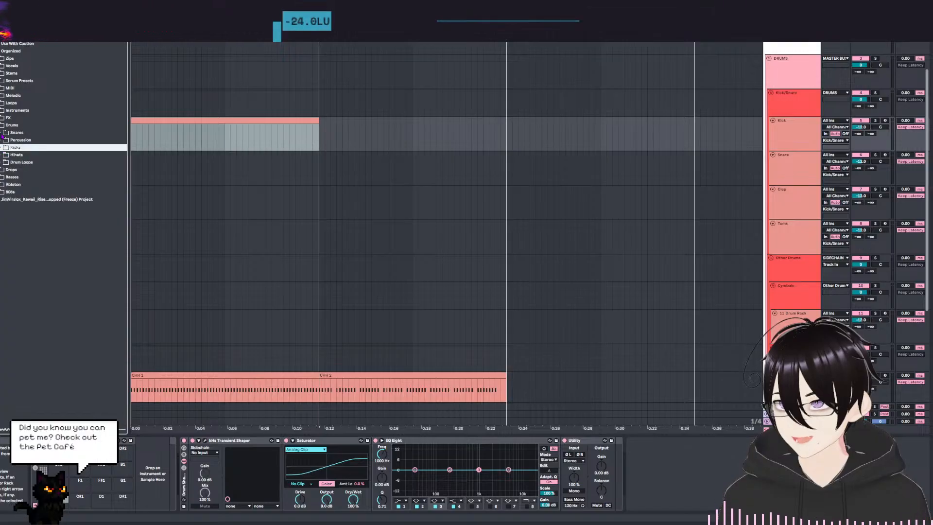
Open the SHL_Snare folder inside Snares and preview its samples from Snare3 down to SnailSnare (21).
{"action": "left_click", "coordinate": [3, 132]}
{"action": "left_click", "coordinate": [4, 140]}
{"action": "left_click", "coordinate": [35, 155]}
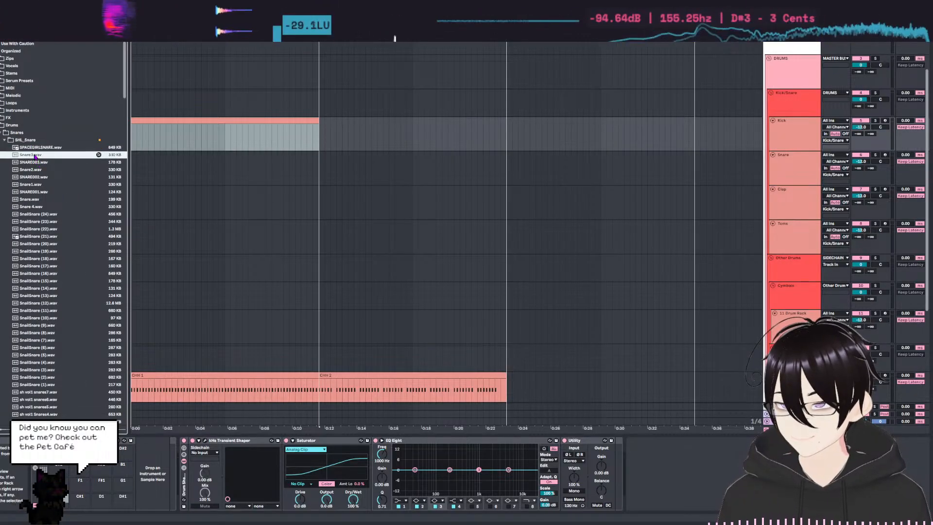
{"action": "left_click", "coordinate": [36, 162]}
{"action": "left_click", "coordinate": [36, 169]}
{"action": "left_click", "coordinate": [35, 177]}
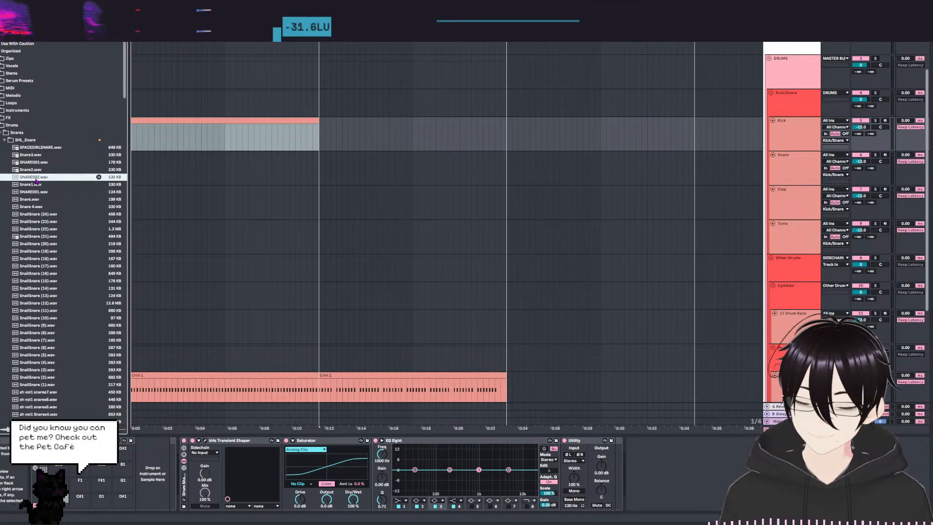
{"action": "left_click", "coordinate": [36, 184]}
{"action": "left_click", "coordinate": [37, 192]}
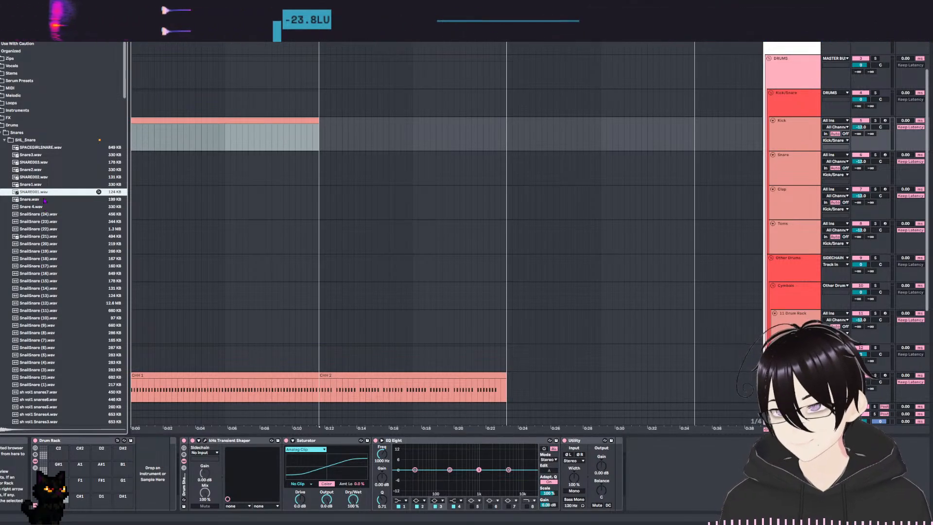
{"action": "left_click", "coordinate": [45, 207]}
{"action": "left_click", "coordinate": [46, 214]}
{"action": "left_click", "coordinate": [47, 221]}
{"action": "left_click", "coordinate": [47, 229]}
{"action": "left_click", "coordinate": [48, 236]}
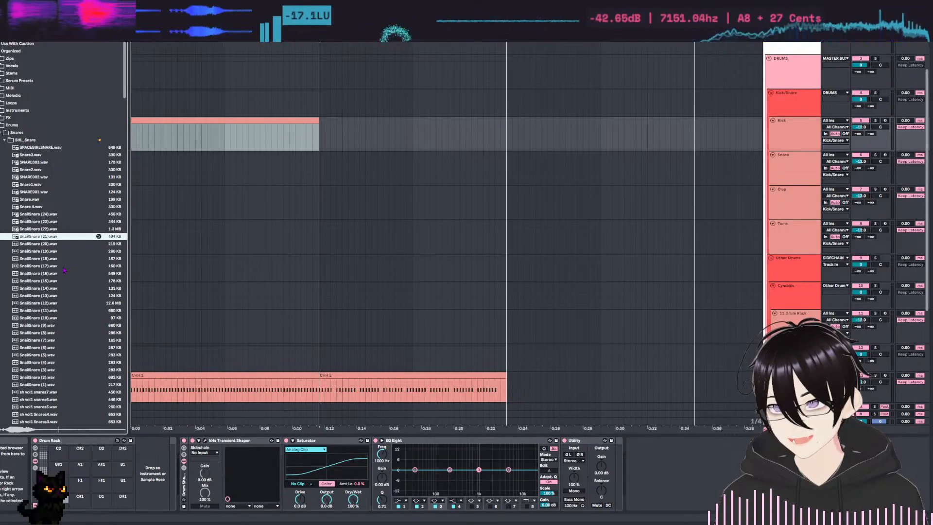
Preview the samples from SnailSnare (20) to SnailSnare (12) and load SnailSnare (13) onto the Drum Rack's C#1 pad.
{"action": "key", "text": "Down"}
{"action": "key", "text": "Down"}
{"action": "key", "text": "Down"}
{"action": "key", "text": "Down"}
{"action": "key", "text": "Down"}
{"action": "key", "text": "Down"}
{"action": "key", "text": "Down"}
{"action": "key", "text": "Down"}
{"action": "key", "text": "Down"}
{"action": "key", "text": "Up"}
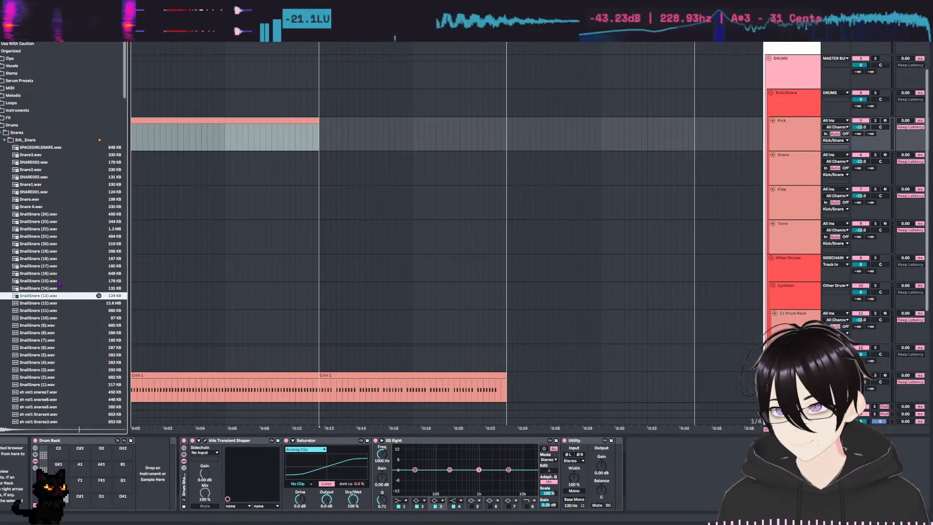
{"action": "left_click", "coordinate": [45, 302]}
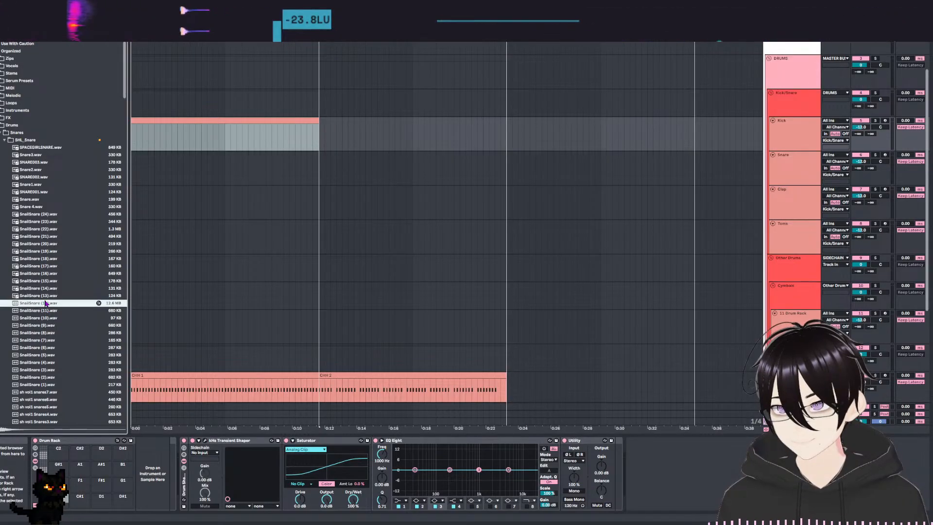
{"action": "key", "text": "Up"}
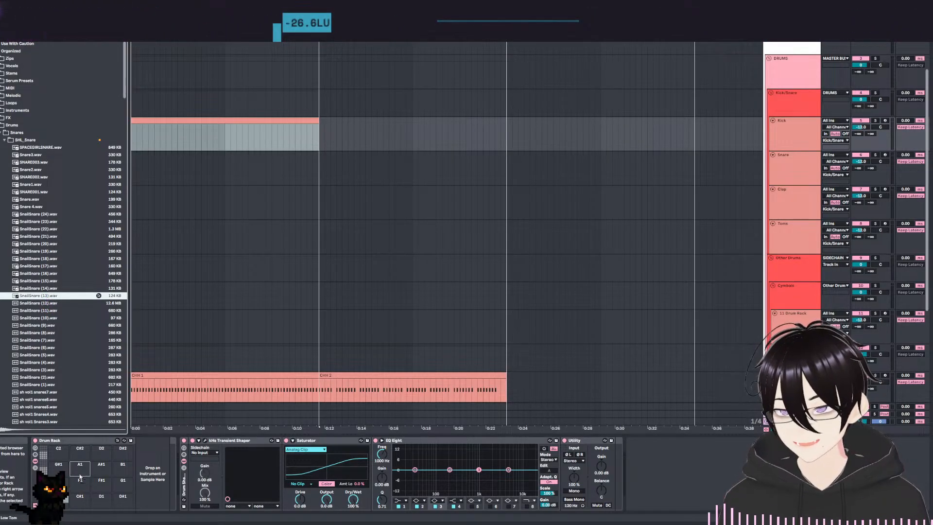
{"action": "key", "text": "Return"}
Preview the snare samples from SnailSnare (12) down to SnailSnare (3) in the SHL_Snare folder.
{"action": "key", "text": "Down"}
{"action": "key", "text": "Down"}
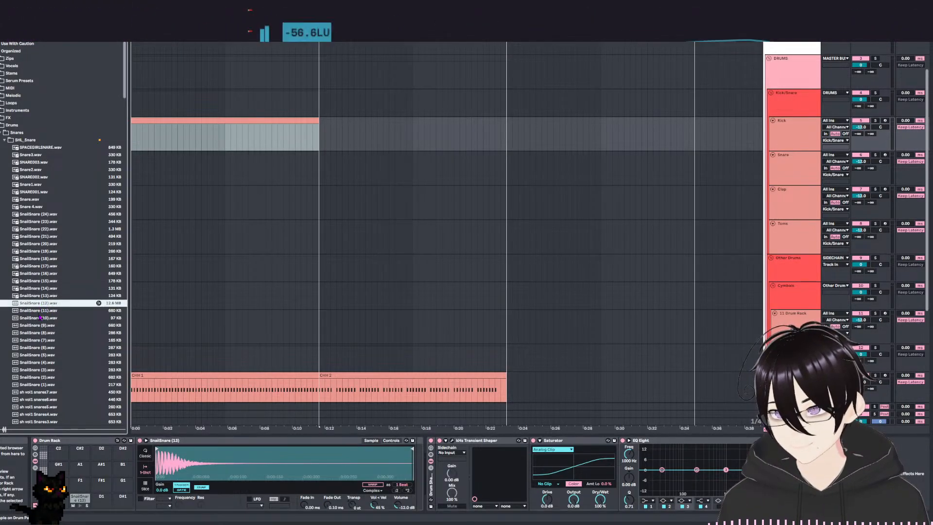
{"action": "left_click", "coordinate": [44, 319]}
{"action": "key", "text": "Up"}
{"action": "key", "text": "Down"}
{"action": "key", "text": "Down"}
{"action": "key", "text": "Down"}
{"action": "key", "text": "Down"}
{"action": "key", "text": "Down"}
{"action": "key", "text": "Down"}
{"action": "key", "text": "Down"}
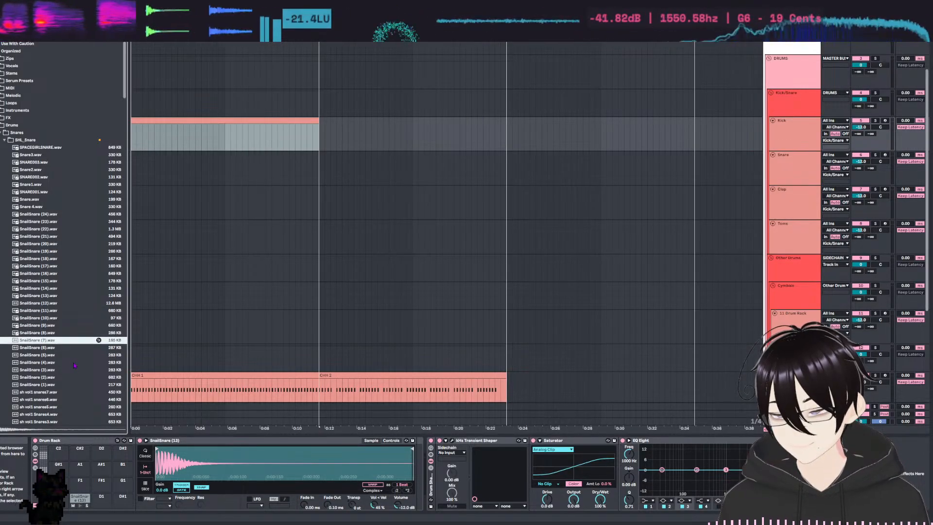
Preview the remaining SHL_Snare samples down to ALOHASNARE1, then replay lofi tool snare and HOTMILKSNARE.
{"action": "key", "text": "Down"}
{"action": "key", "text": "Down"}
{"action": "key", "text": "Down"}
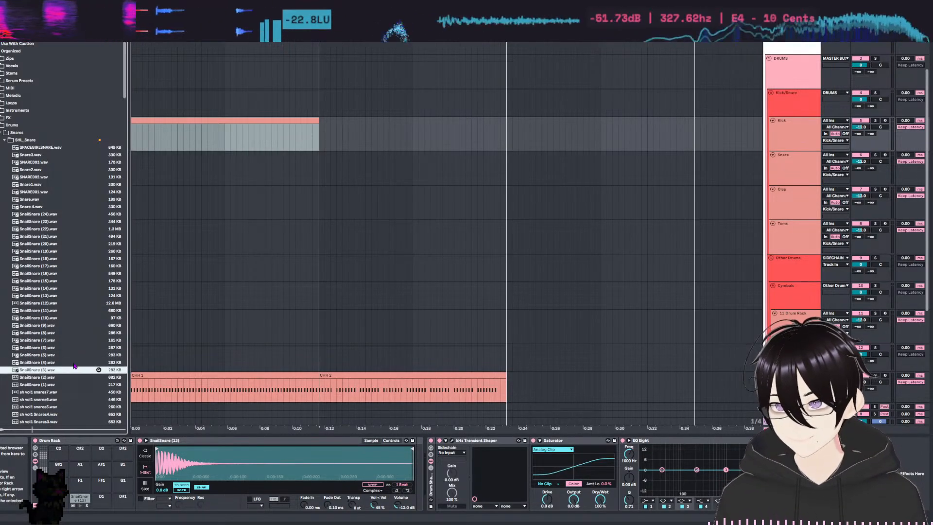
{"action": "scroll", "coordinate": [81, 241], "scroll_direction": "down", "scroll_amount": 6}
{"action": "key", "text": "Down"}
{"action": "key", "text": "Down"}
{"action": "key", "text": "Down"}
{"action": "key", "text": "Down"}
{"action": "key", "text": "Down"}
{"action": "key", "text": "Down"}
{"action": "key", "text": "Down"}
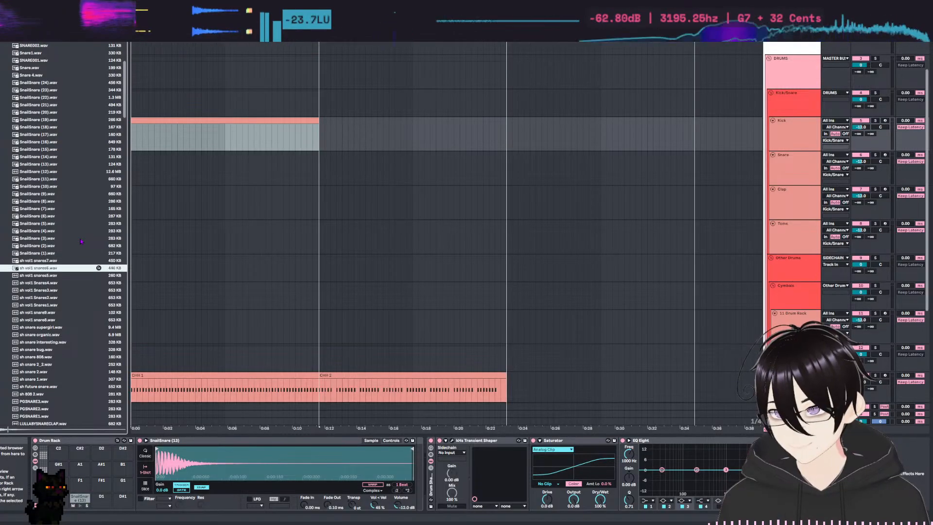
{"action": "key", "text": "Down"}
{"action": "key", "text": "Down"}
{"action": "key", "text": "Down"}
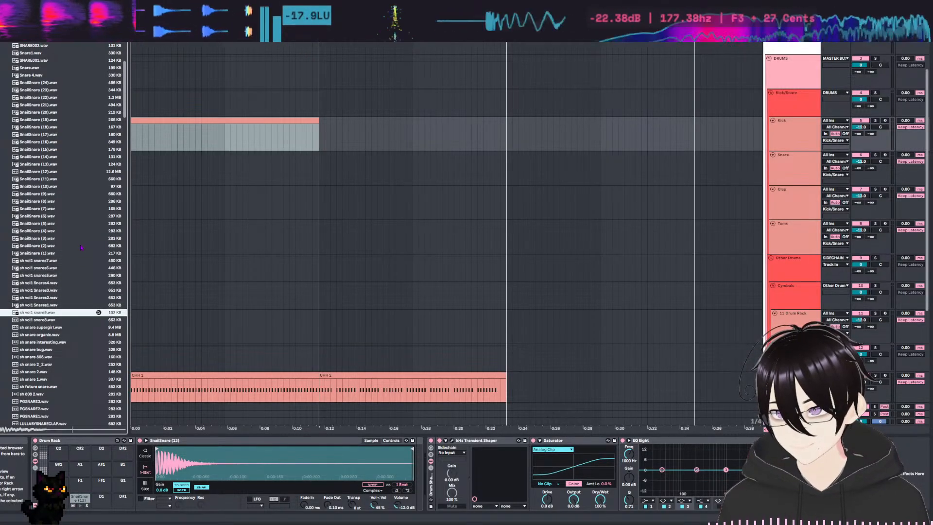
{"action": "key", "text": "Down"}
{"action": "key", "text": "Down"}
{"action": "key", "text": "Down"}
{"action": "key", "text": "Down"}
{"action": "key", "text": "Down"}
{"action": "key", "text": "Down"}
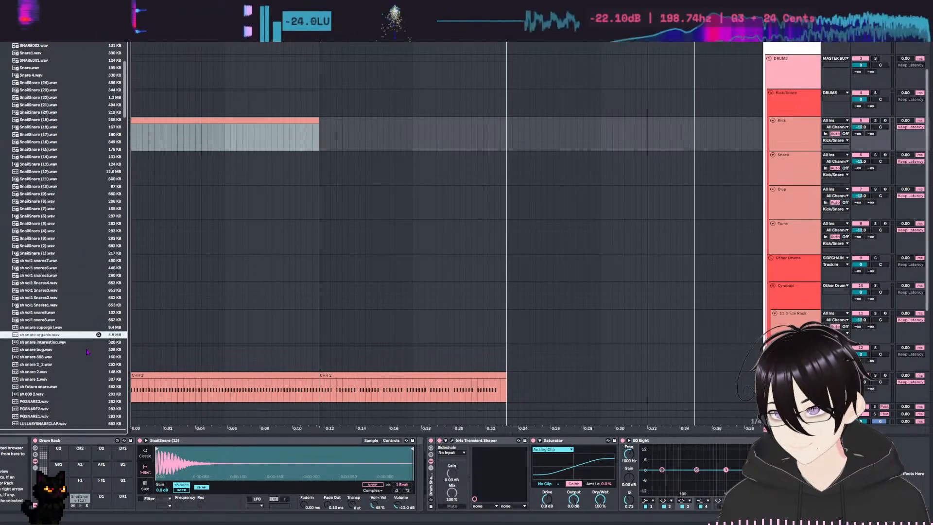
{"action": "key", "text": "Down"}
{"action": "key", "text": "Down"}
{"action": "key", "text": "Down"}
{"action": "key", "text": "Down"}
{"action": "key", "text": "Down"}
{"action": "key", "text": "Down"}
{"action": "key", "text": "Down"}
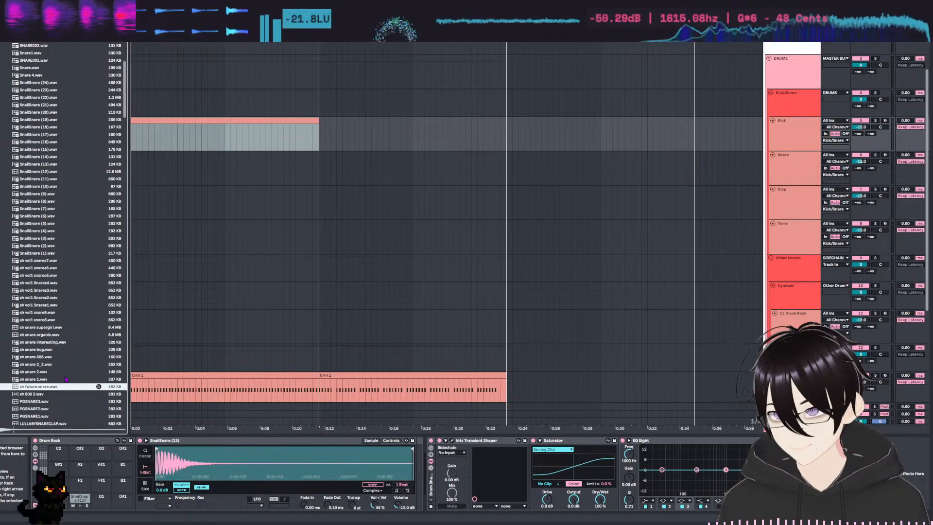
{"action": "scroll", "coordinate": [72, 341], "scroll_direction": "down", "scroll_amount": 4}
{"action": "key", "text": "Down"}
{"action": "key", "text": "Down"}
{"action": "key", "text": "Down"}
{"action": "key", "text": "Down"}
{"action": "key", "text": "Down"}
{"action": "key", "text": "Down"}
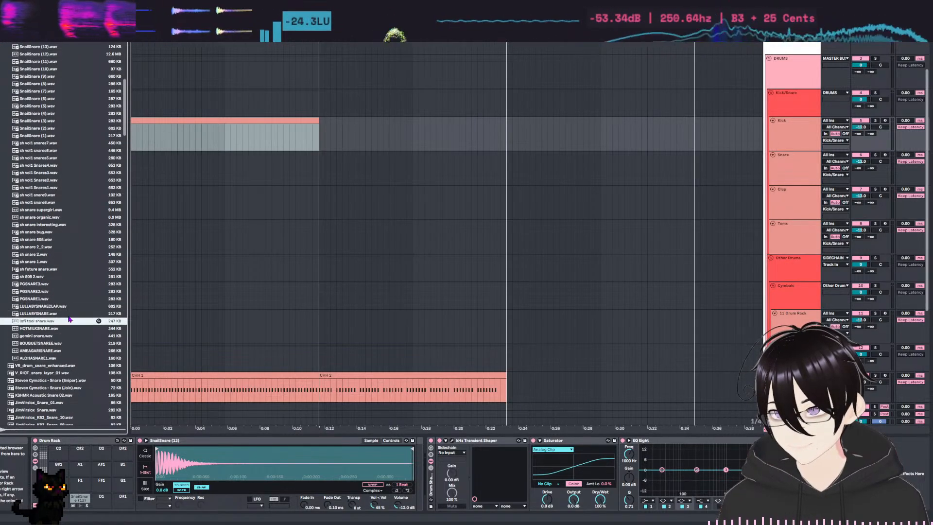
{"action": "key", "text": "Down"}
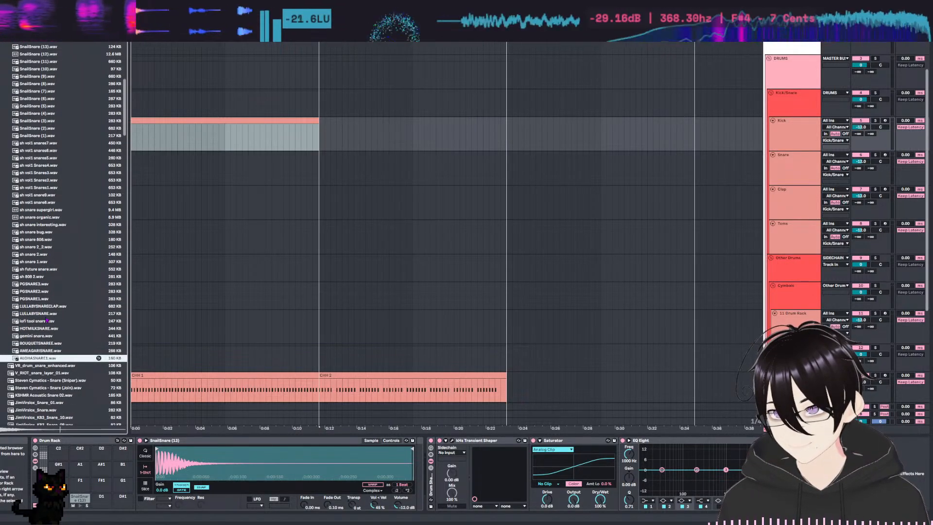
{"action": "left_click", "coordinate": [42, 321]}
{"action": "key", "text": "Down"}
Play the SnailSnare (13) pad, set its sample volume to -21 dB, and replay it to check the level.
{"action": "left_click", "coordinate": [81, 506]}
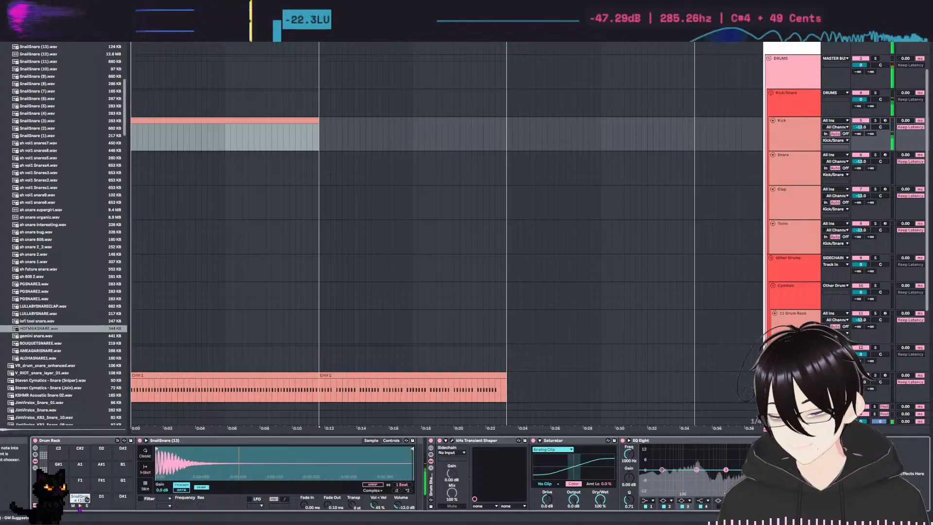
{"action": "left_click", "coordinate": [81, 507]}
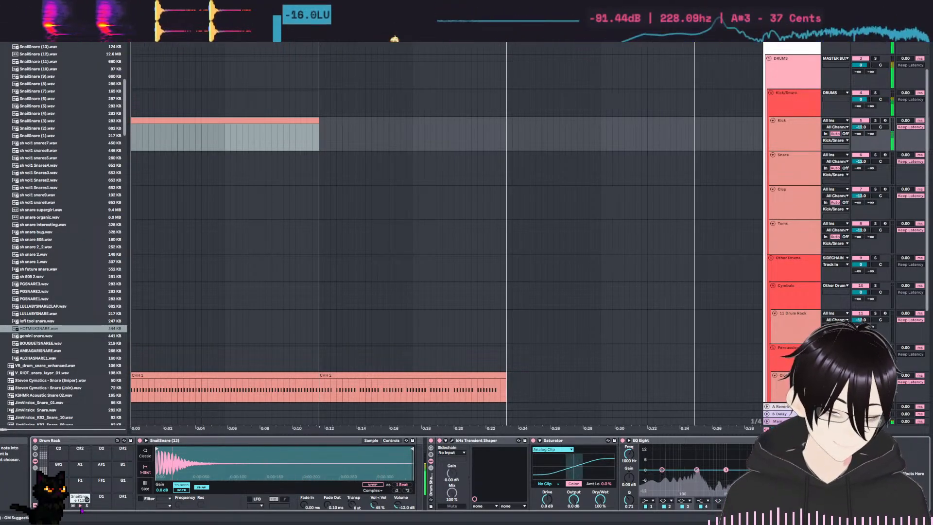
{"action": "left_click", "coordinate": [80, 507]}
{"action": "left_click", "coordinate": [81, 507]}
{"action": "left_click", "coordinate": [80, 506]}
{"action": "left_click", "coordinate": [80, 507]}
{"action": "left_click", "coordinate": [80, 507]}
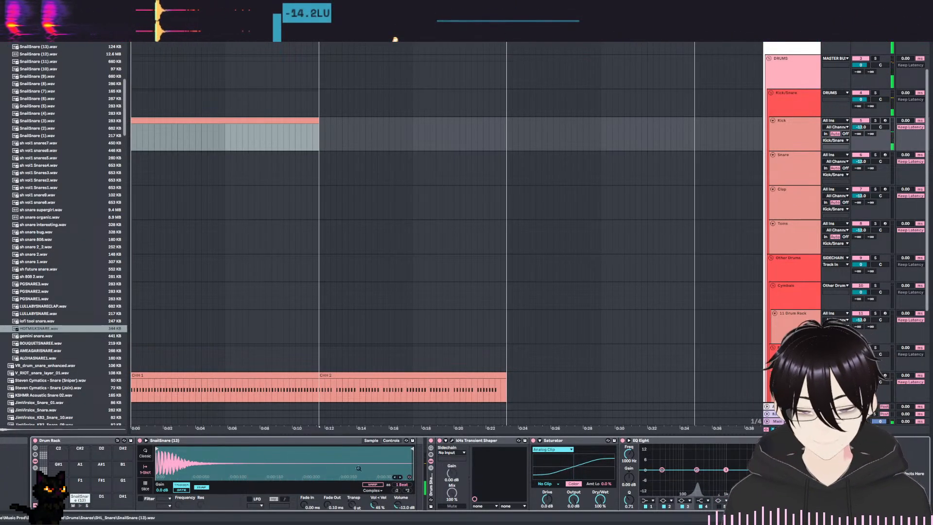
{"action": "left_click", "coordinate": [402, 506]}
{"action": "type", "text": "-11"}
{"action": "key", "text": "Return"}
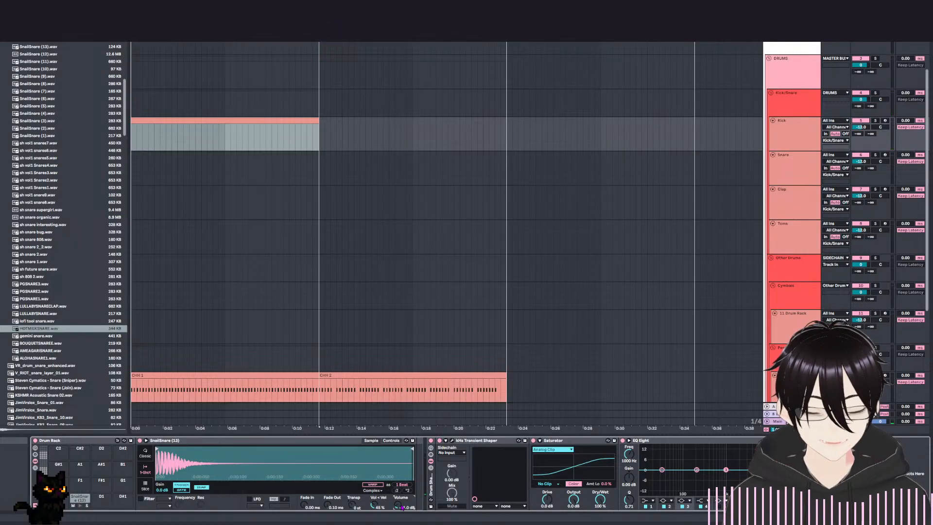
{"action": "left_click", "coordinate": [80, 506]}
{"action": "left_click", "coordinate": [80, 505]}
{"action": "left_click", "coordinate": [81, 506]}
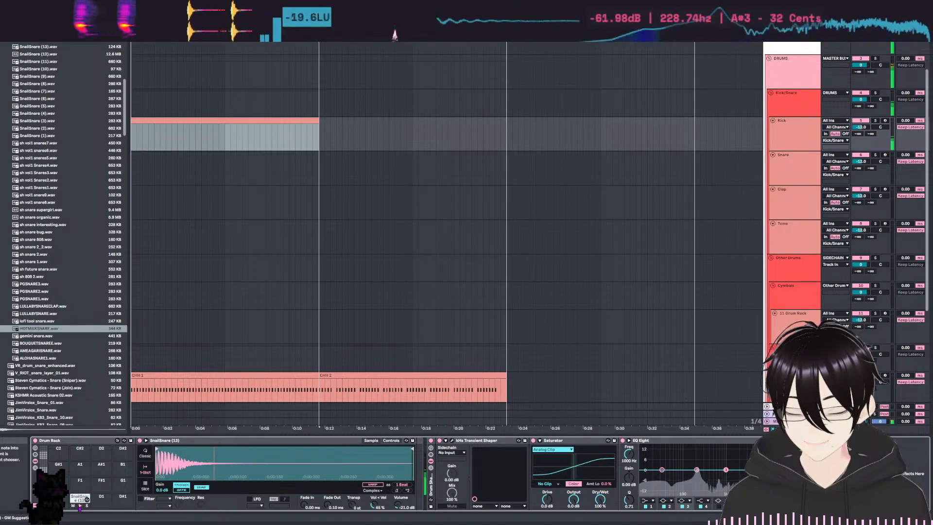
{"action": "left_click", "coordinate": [80, 505]}
Shorten SnailSnare (13) to about the first third of the sample, set its fade-out to 42.9 ms, and play the pad.
{"action": "left_click_drag", "start_coordinate": [413, 449], "coordinate": [231, 449]}
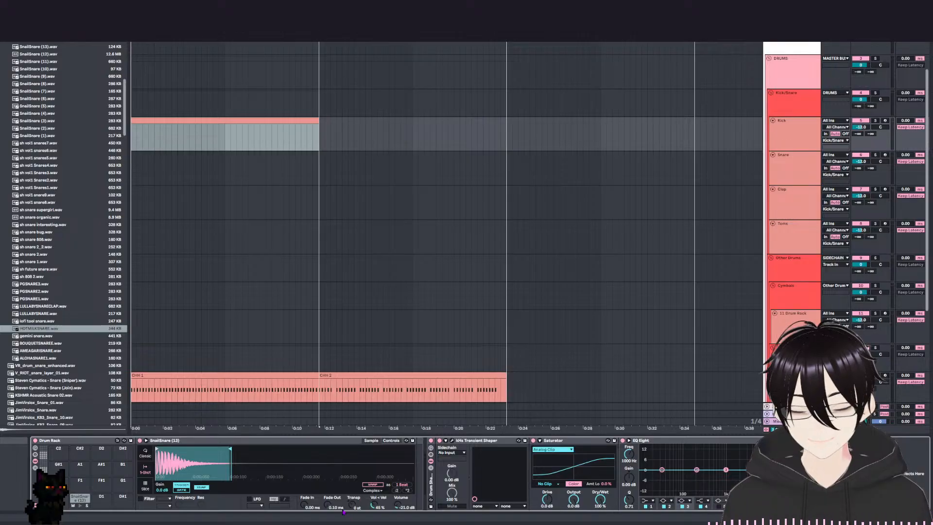
{"action": "left_click_drag", "start_coordinate": [329, 506], "coordinate": [329, 494]}
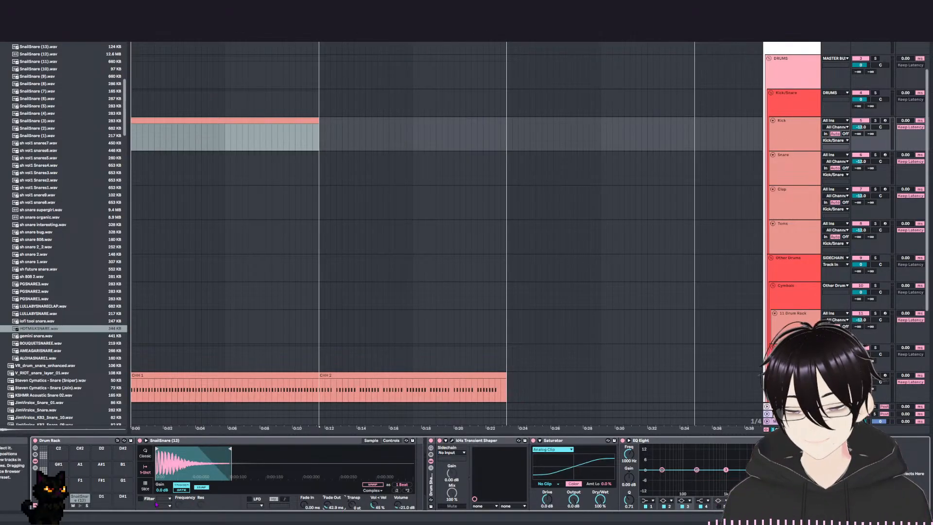
{"action": "left_click", "coordinate": [80, 505]}
{"action": "left_click", "coordinate": [80, 506]}
{"action": "left_click", "coordinate": [80, 506]}
{"action": "left_click", "coordinate": [80, 505]}
{"action": "left_click", "coordinate": [80, 505]}
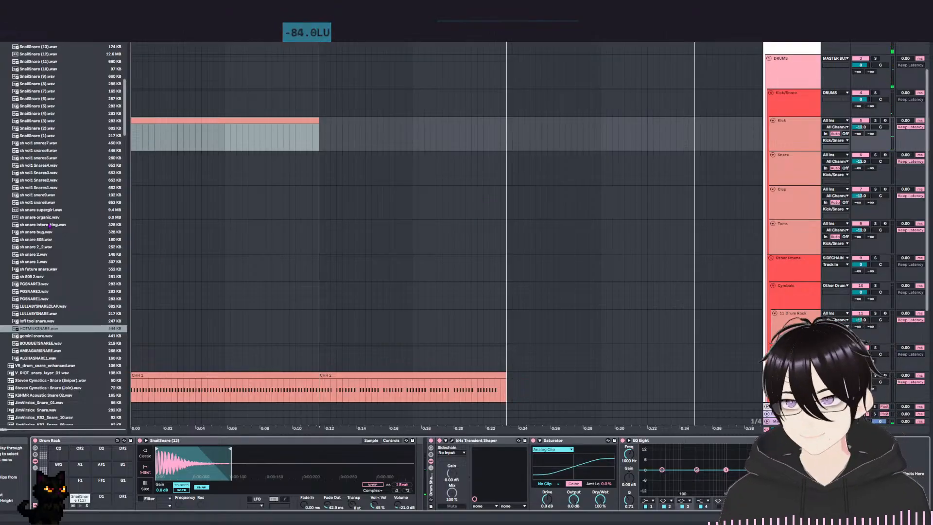
Preview Snare.wav, then collapse the Snares folder and open the Kicks folder to browse its samples.
{"action": "scroll", "coordinate": [47, 249], "scroll_direction": "up", "scroll_amount": 10}
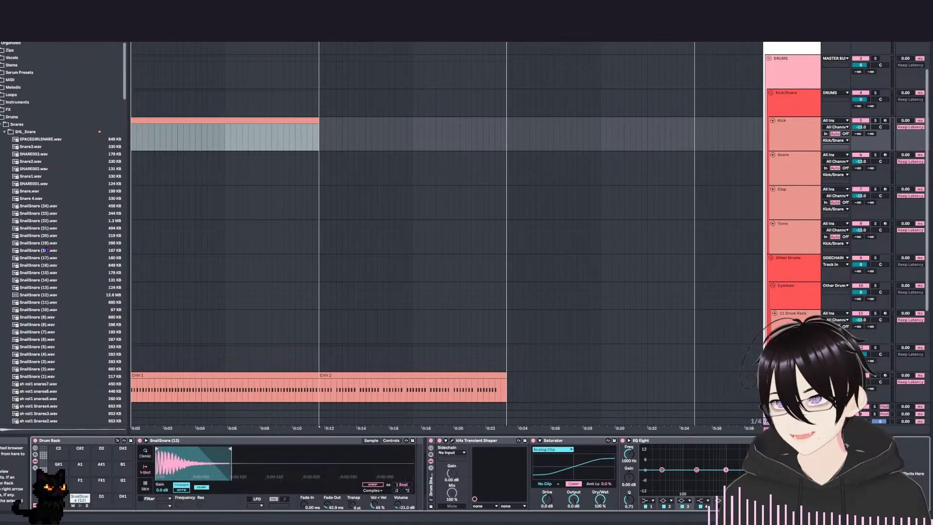
{"action": "left_click", "coordinate": [42, 192]}
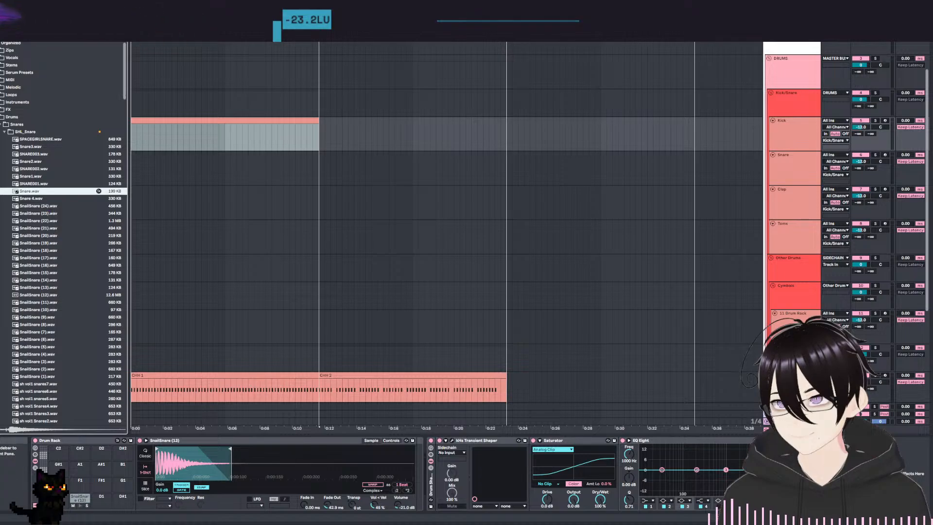
{"action": "left_click", "coordinate": [1, 118]}
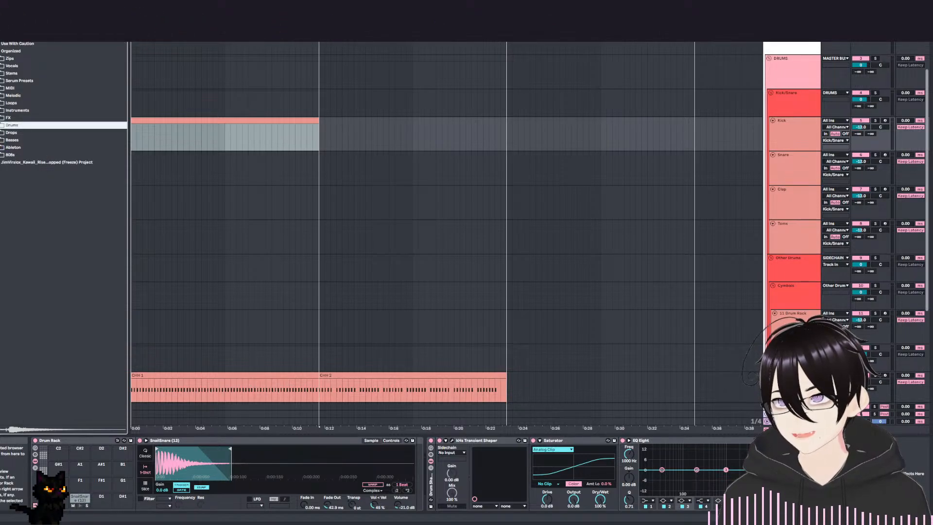
{"action": "left_click", "coordinate": [1, 125]}
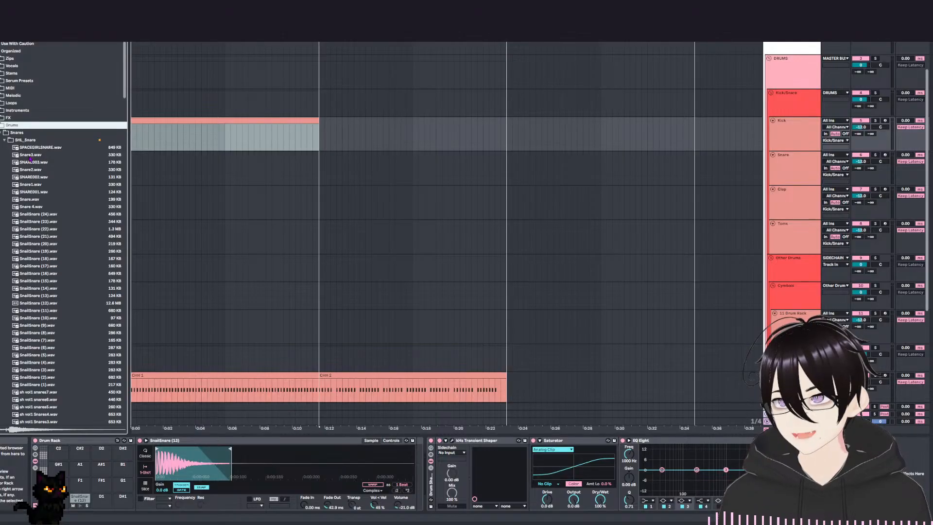
{"action": "left_click", "coordinate": [4, 141]}
{"action": "left_click", "coordinate": [4, 141]}
{"action": "left_click", "coordinate": [1, 132]}
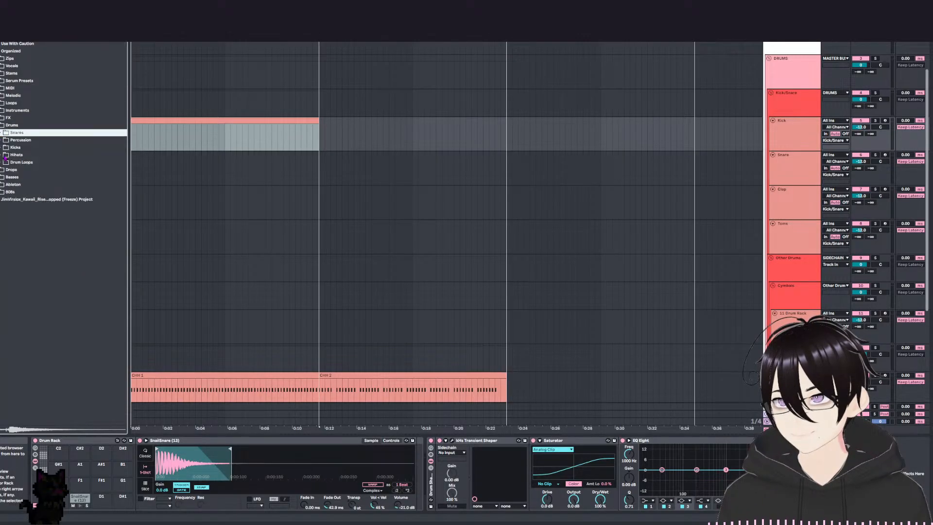
{"action": "left_click", "coordinate": [1, 148]}
{"action": "scroll", "coordinate": [15, 134], "scroll_direction": "down", "scroll_amount": 3}
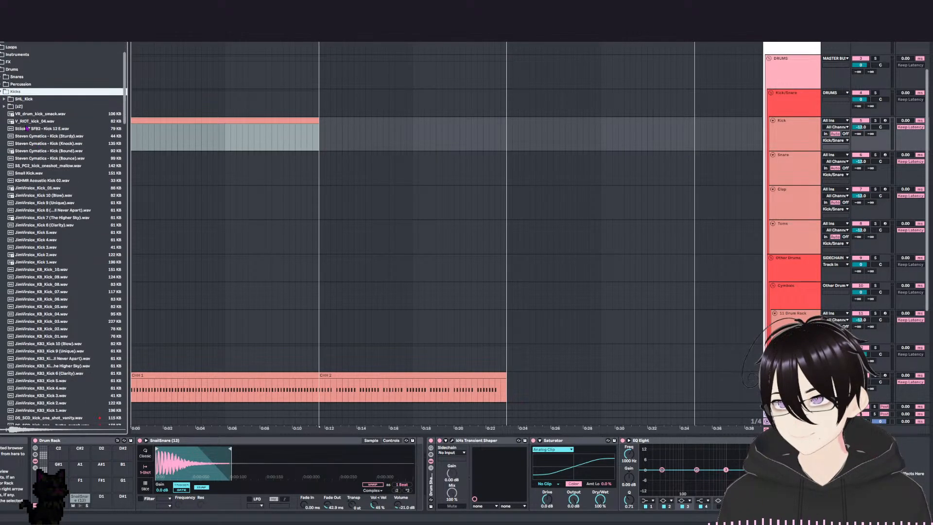
Preview the first loose kick samples, then open the SHL_Kick folder and audition its samples down to Snailkick (21).
{"action": "left_click", "coordinate": [25, 114]}
{"action": "left_click", "coordinate": [24, 122]}
{"action": "left_click", "coordinate": [4, 99]}
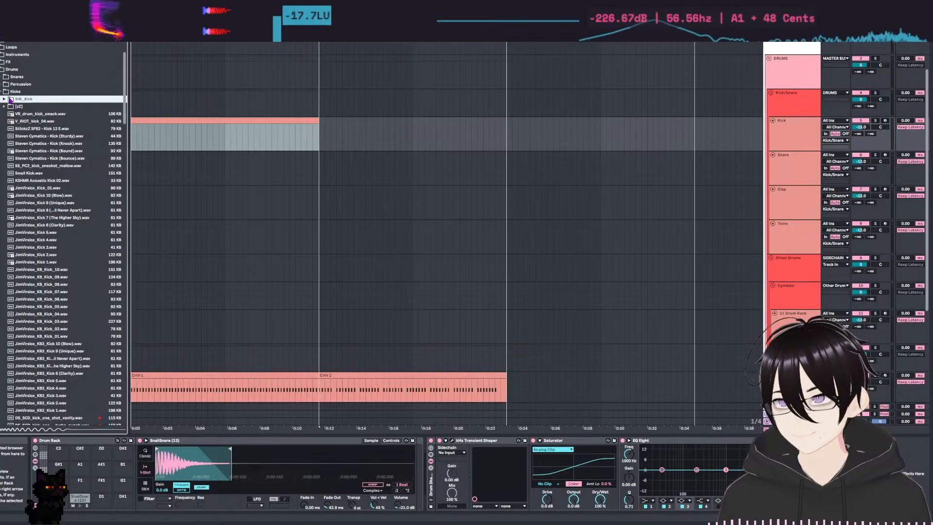
{"action": "left_click", "coordinate": [34, 107]}
{"action": "key", "text": "Down"}
{"action": "key", "text": "Down"}
{"action": "key", "text": "Down"}
Audition the remaining numbered Snailkick samples down to Snailkick (1).
{"action": "key", "text": "Down"}
{"action": "key", "text": "Down"}
{"action": "key", "text": "Down"}
{"action": "key", "text": "Down"}
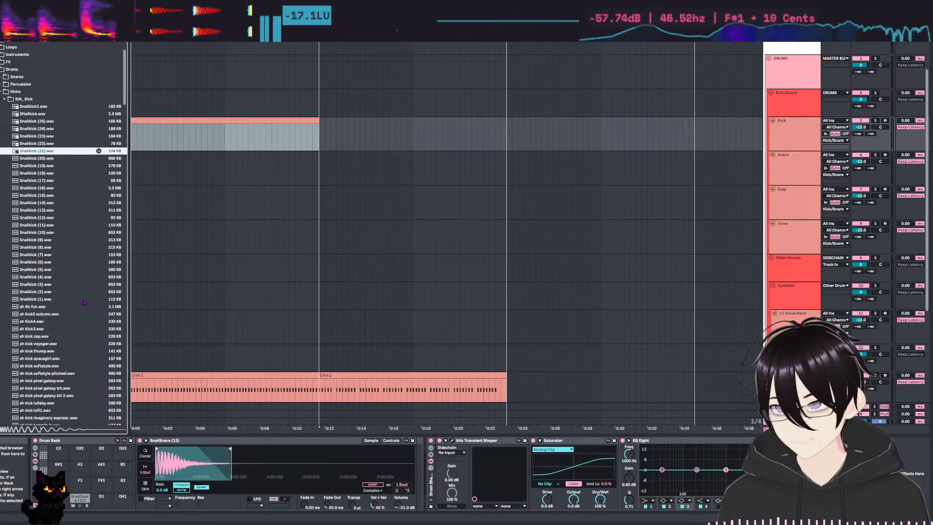
{"action": "scroll", "coordinate": [68, 212], "scroll_direction": "down", "scroll_amount": 3}
{"action": "key", "text": "Down"}
{"action": "key", "text": "Down"}
{"action": "key", "text": "Down"}
{"action": "key", "text": "Down"}
{"action": "key", "text": "Down"}
{"action": "key", "text": "Down"}
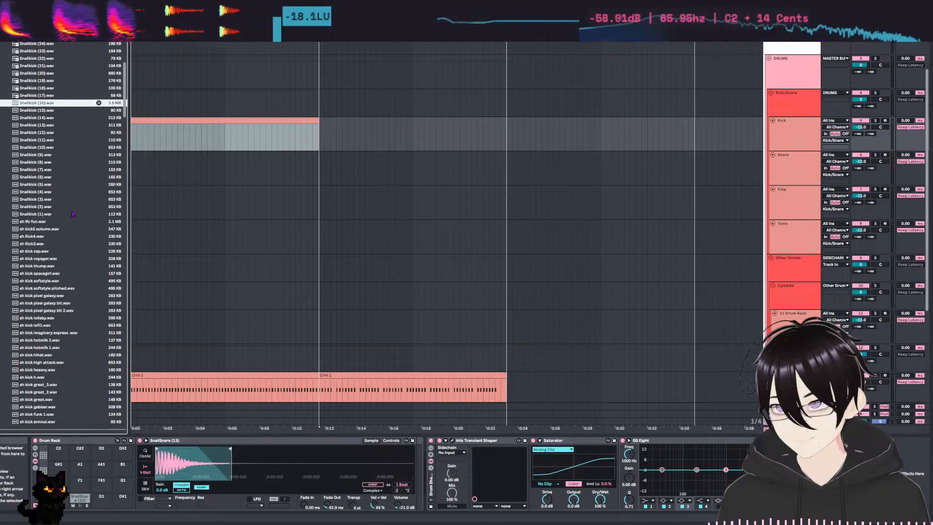
{"action": "key", "text": "Down"}
{"action": "key", "text": "Down"}
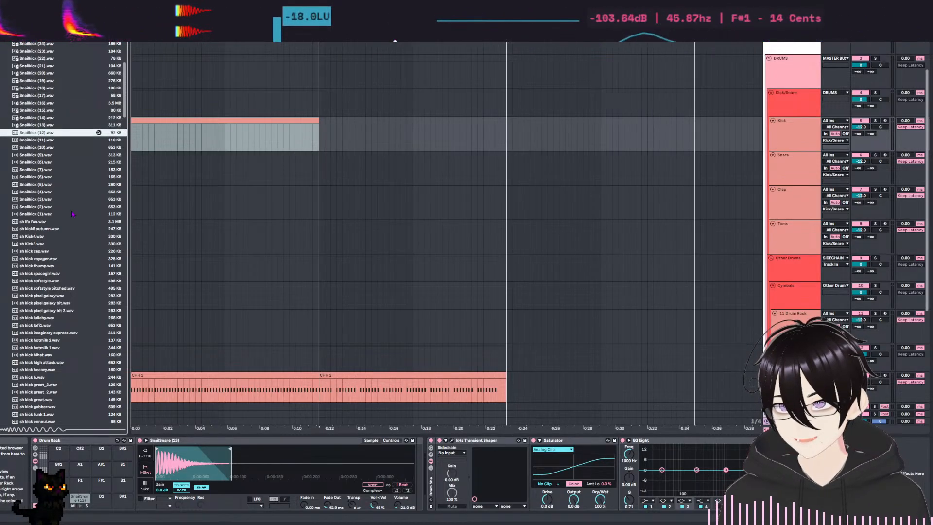
{"action": "key", "text": "Down"}
{"action": "key", "text": "Down"}
{"action": "key", "text": "Down"}
{"action": "key", "text": "Down"}
{"action": "key", "text": "Down"}
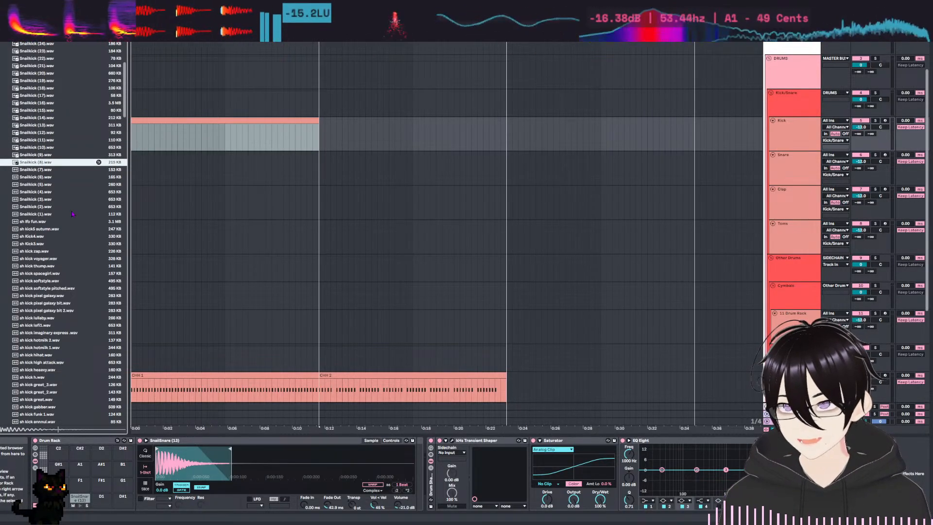
{"action": "key", "text": "Down"}
{"action": "key", "text": "Down"}
{"action": "key", "text": "Down"}
{"action": "key", "text": "Down"}
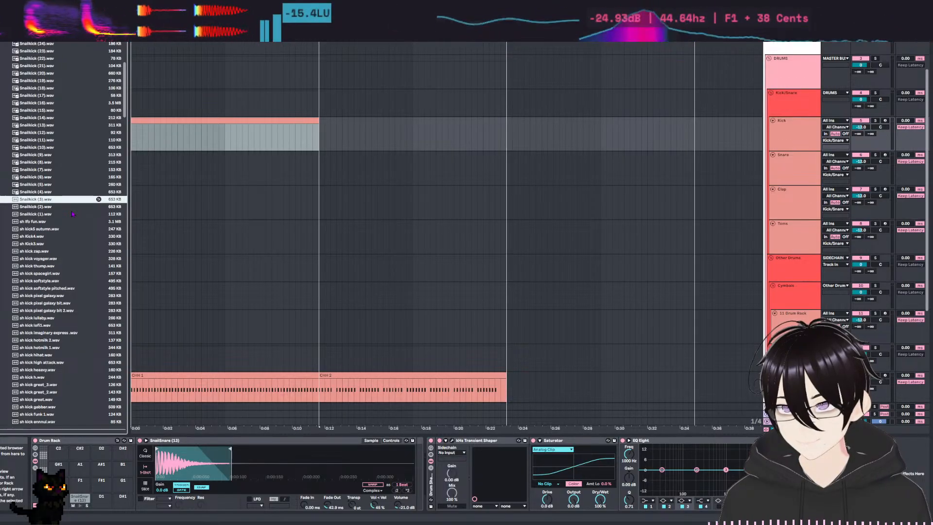
{"action": "key", "text": "Down"}
{"action": "key", "text": "Down"}
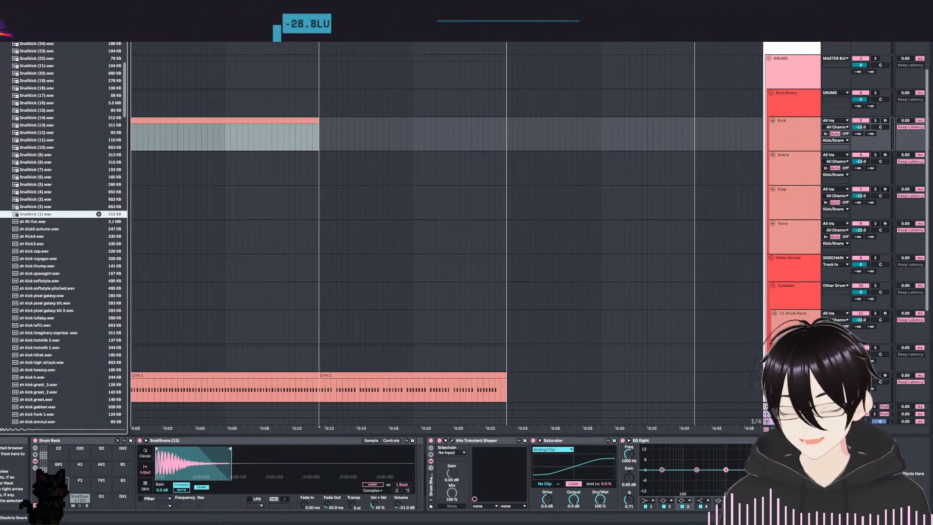
Load Snailkick (1) onto the Drum Rack pad beside SnailSnare (13) and play both pads to compare them.
{"action": "left_click_drag", "start_coordinate": [99, 214], "coordinate": [66, 499]}
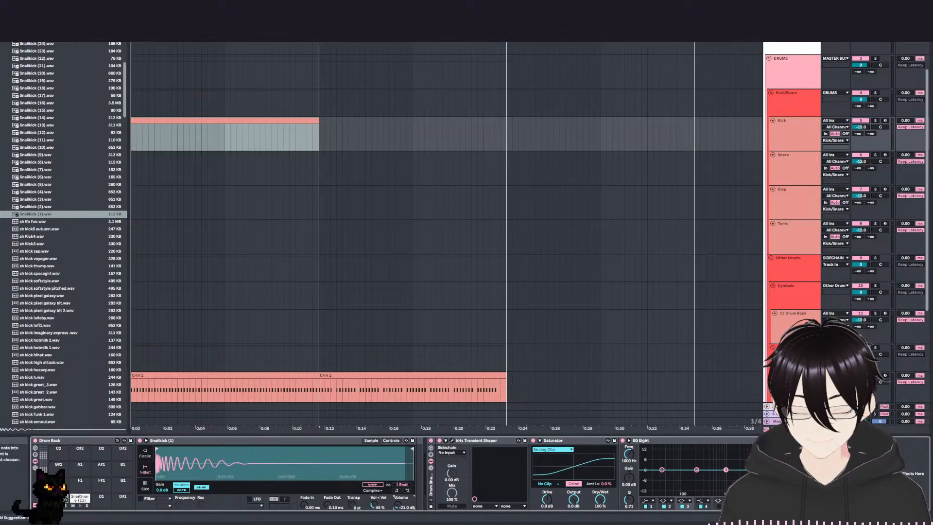
{"action": "left_click", "coordinate": [59, 505]}
{"action": "left_click", "coordinate": [59, 505]}
{"action": "left_click", "coordinate": [80, 505]}
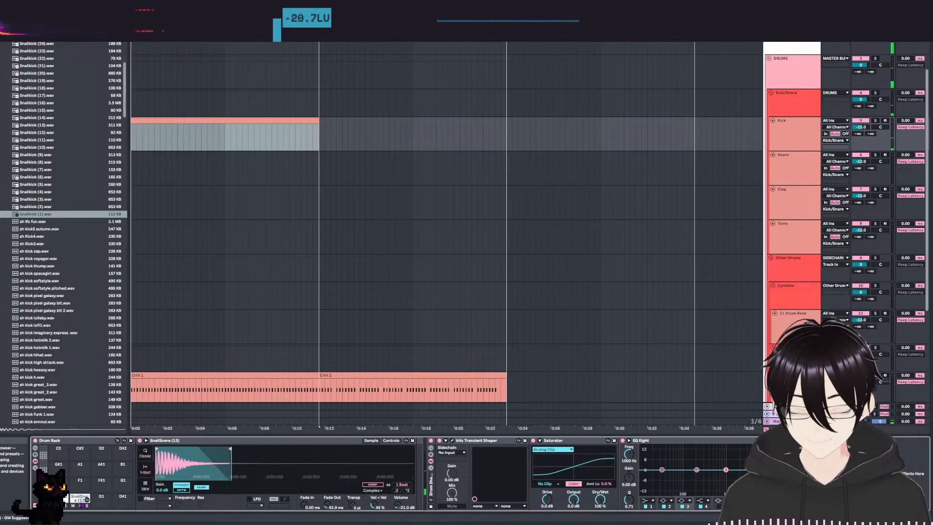
{"action": "left_click", "coordinate": [81, 505]}
{"action": "left_click", "coordinate": [59, 506]}
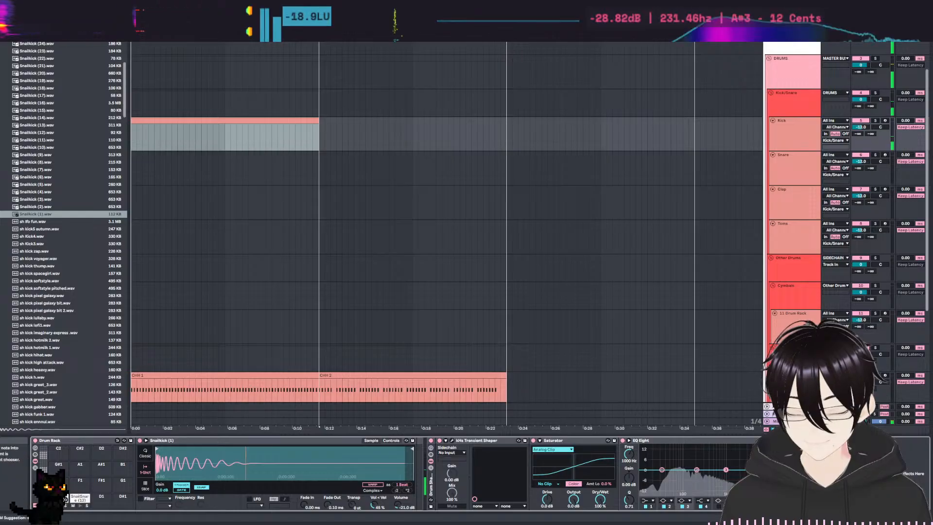
Shorten Snailkick (1) to slightly under half of the sample, replaying the pad to check its length.
{"action": "left_click_drag", "start_coordinate": [412, 450], "coordinate": [277, 454]}
{"action": "left_click", "coordinate": [59, 505]}
{"action": "left_click", "coordinate": [59, 505]}
{"action": "left_click", "coordinate": [59, 506]}
{"action": "left_click", "coordinate": [59, 505]}
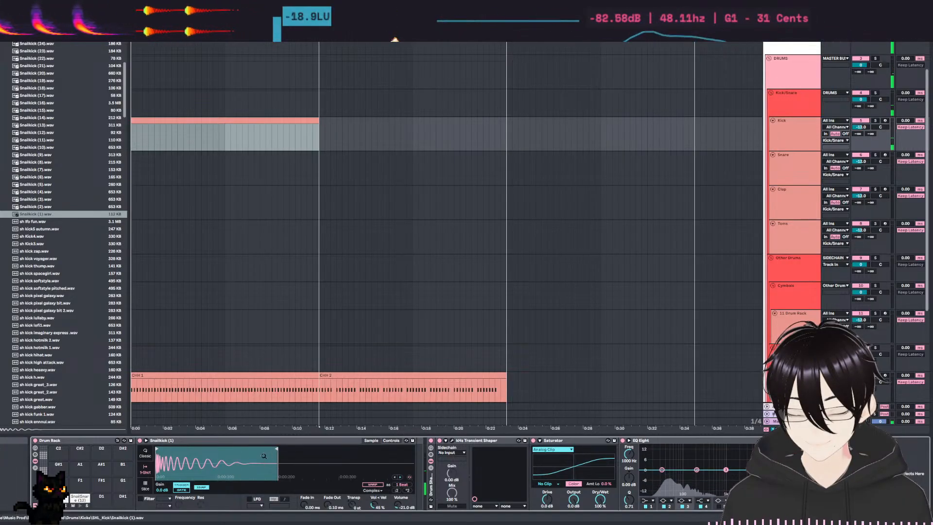
{"action": "left_click_drag", "start_coordinate": [277, 450], "coordinate": [270, 450]}
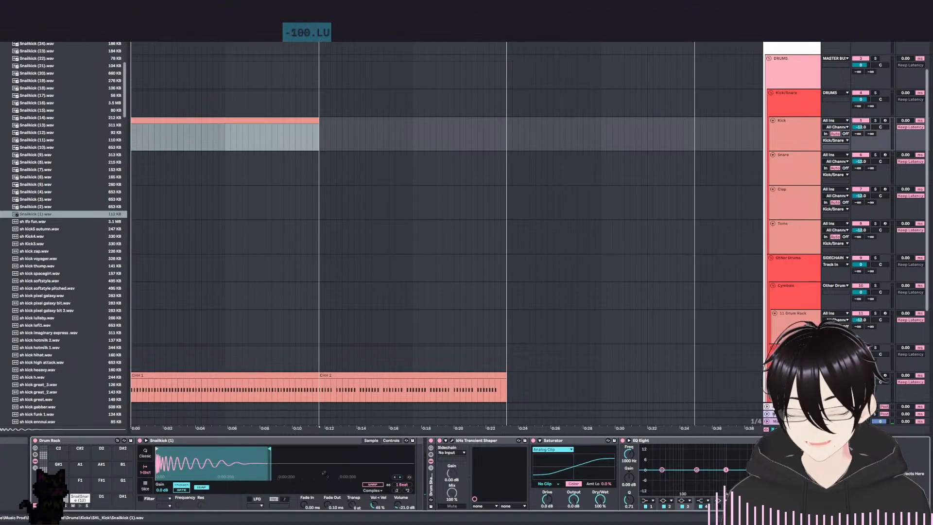
Set Snailkick (1)'s fade-out to 32.8 ms, extend its end to about half of the sample, and replay the pad.
{"action": "left_click_drag", "start_coordinate": [327, 505], "coordinate": [326, 495]}
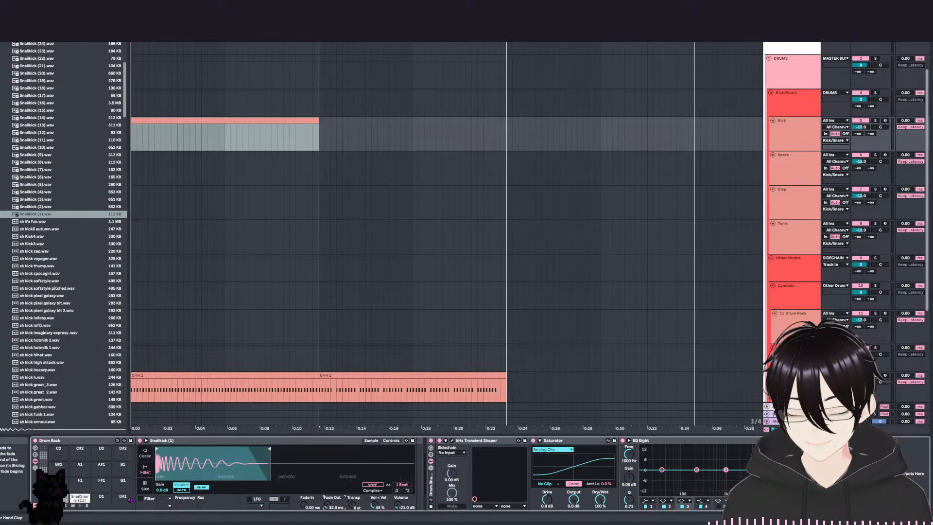
{"action": "left_click", "coordinate": [59, 505]}
{"action": "left_click", "coordinate": [59, 505]}
{"action": "left_click", "coordinate": [59, 506]}
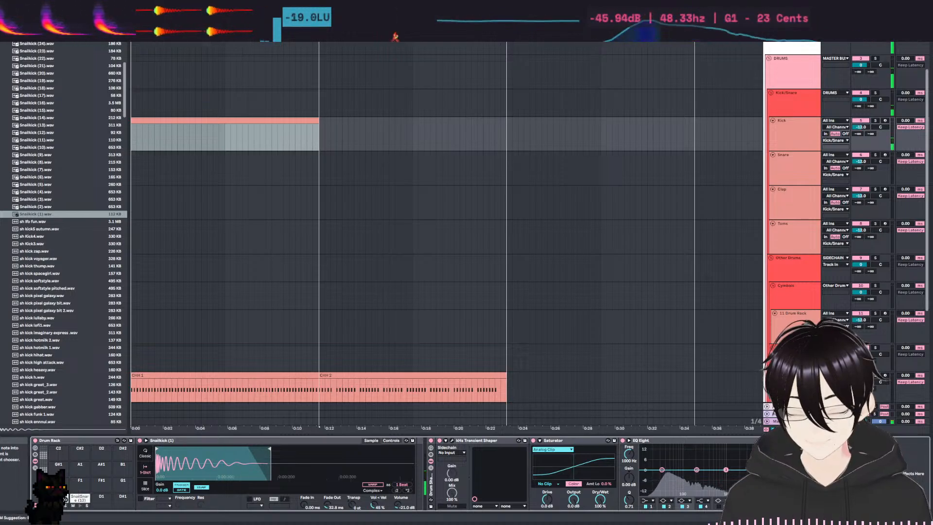
{"action": "left_click", "coordinate": [59, 505]}
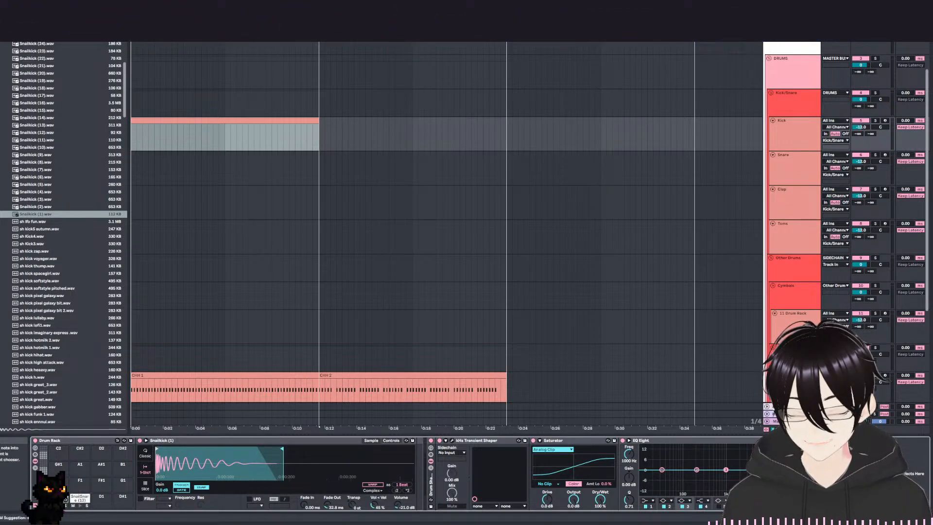
{"action": "left_click", "coordinate": [59, 505]}
{"action": "left_click", "coordinate": [59, 505]}
{"action": "left_click", "coordinate": [58, 506]}
{"action": "left_click", "coordinate": [59, 506]}
{"action": "left_click", "coordinate": [59, 505]}
{"action": "left_click", "coordinate": [59, 505]}
{"action": "left_click", "coordinate": [59, 505]}
{"action": "left_click", "coordinate": [58, 506]}
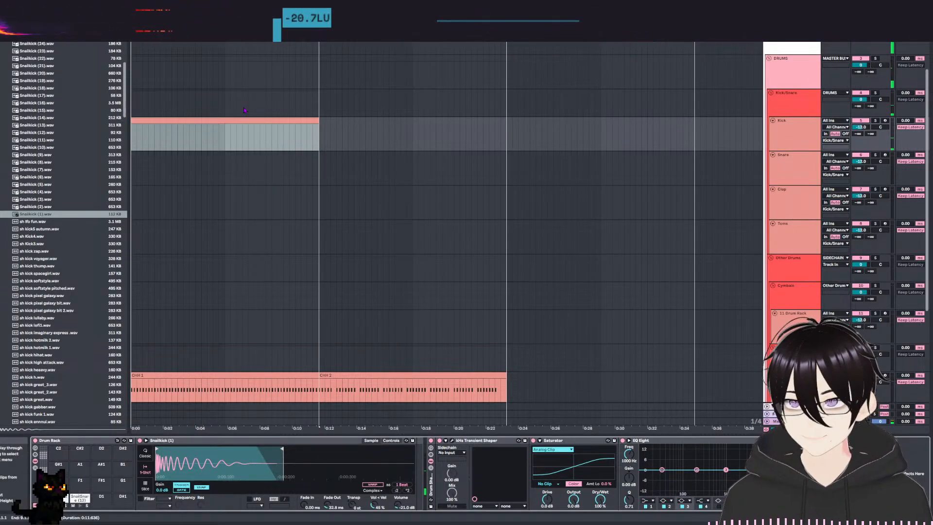
Open the Kick track's clip for note editing and audition the Snailkick (1) and SnailSnare (13) rows.
{"action": "left_click", "coordinate": [232, 121]}
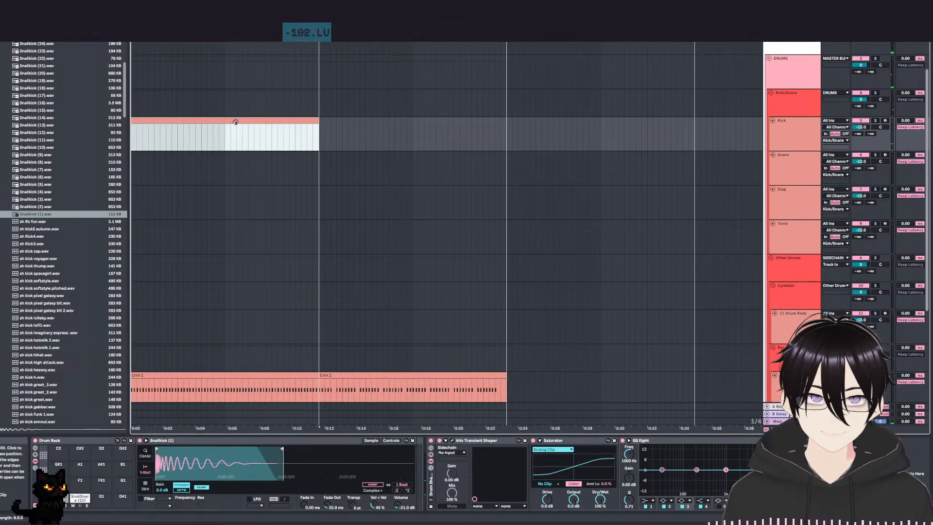
{"action": "double_click", "coordinate": [156, 119]}
{"action": "left_click", "coordinate": [201, 338]}
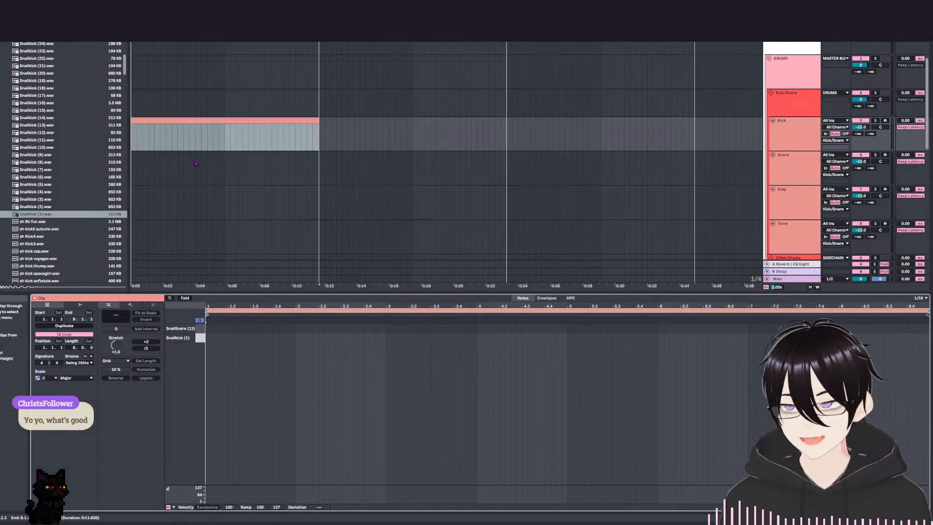
{"action": "scroll", "coordinate": [170, 165], "scroll_direction": "up", "scroll_amount": 2}
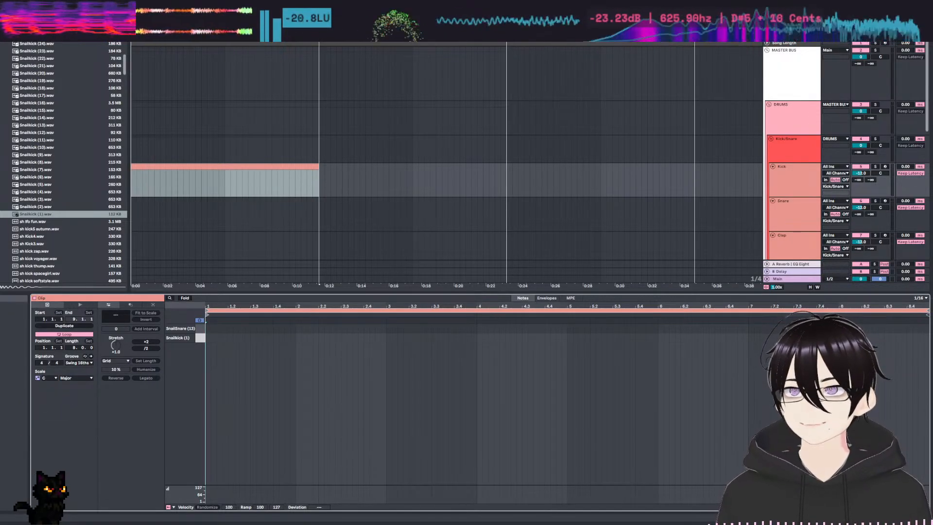
{"action": "left_click", "coordinate": [203, 329]}
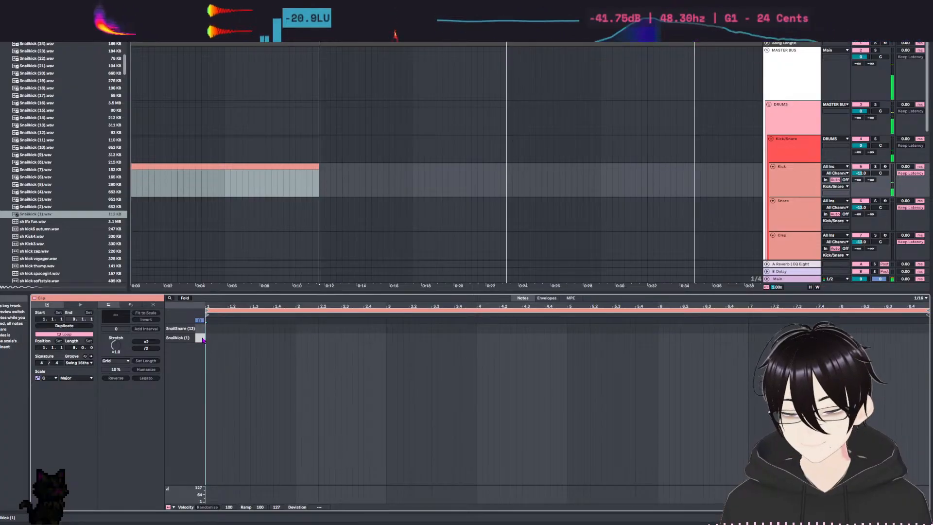
{"action": "left_click", "coordinate": [199, 320]}
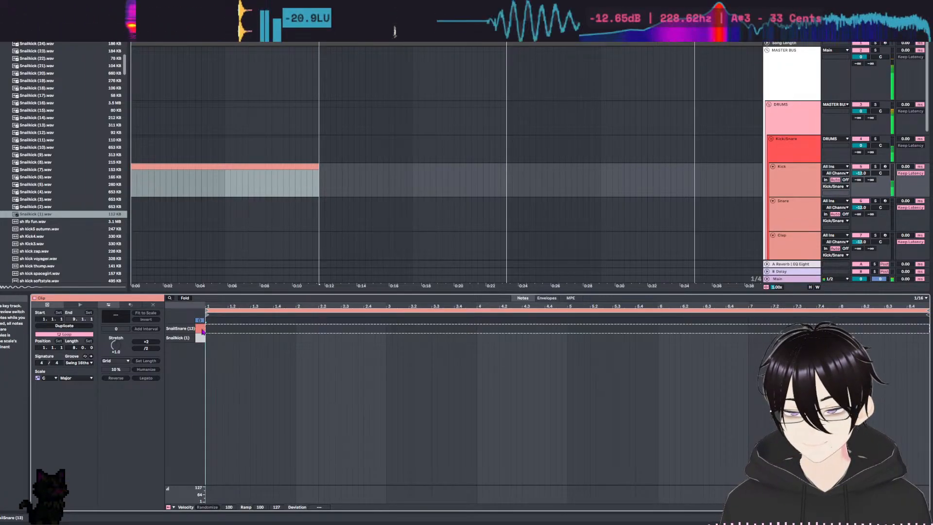
{"action": "key", "text": "space"}
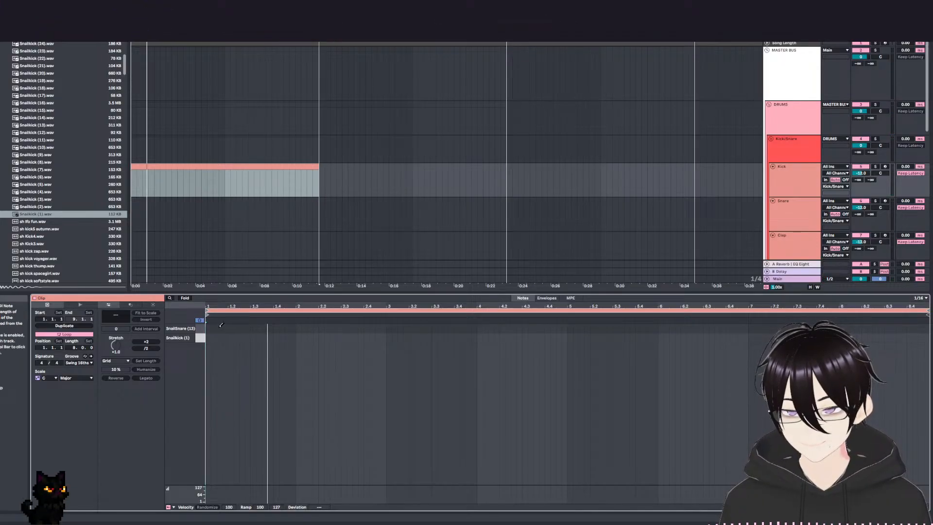
{"action": "left_click", "coordinate": [208, 337]}
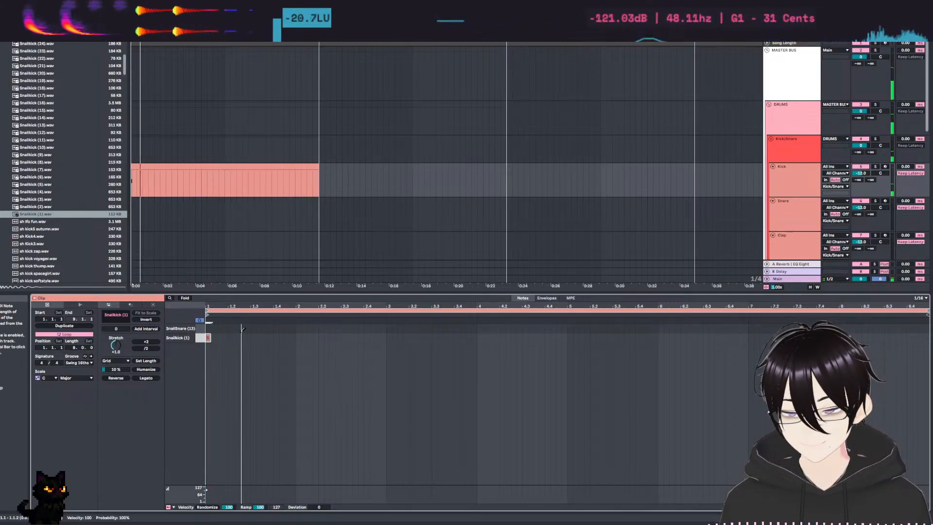
{"action": "left_click", "coordinate": [231, 328]}
{"action": "left_click", "coordinate": [230, 328]}
{"action": "left_click", "coordinate": [208, 337]}
{"action": "left_click", "coordinate": [208, 328]}
{"action": "left_click", "coordinate": [219, 328]}
{"action": "key", "text": "space"}
{"action": "left_click", "coordinate": [230, 328]}
{"action": "key", "text": "space"}
{"action": "left_click", "coordinate": [230, 328]}
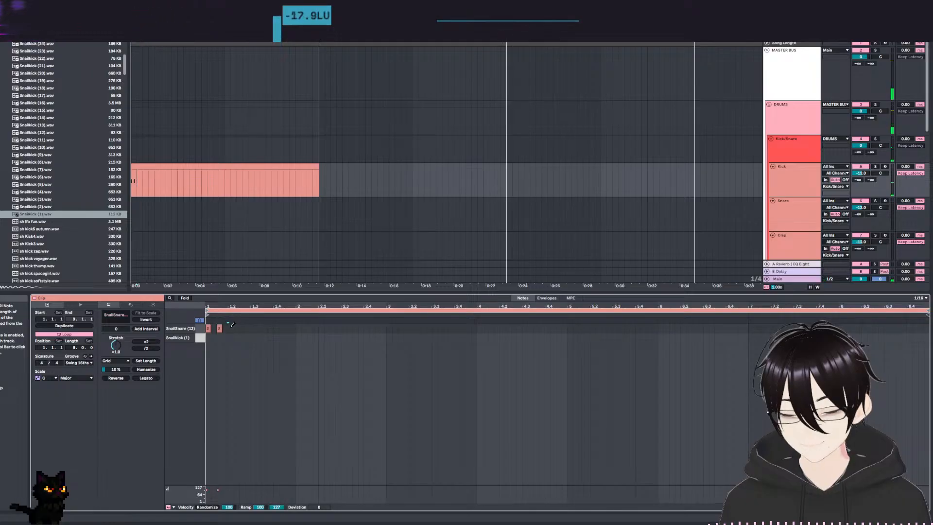
{"action": "left_click", "coordinate": [221, 328]}
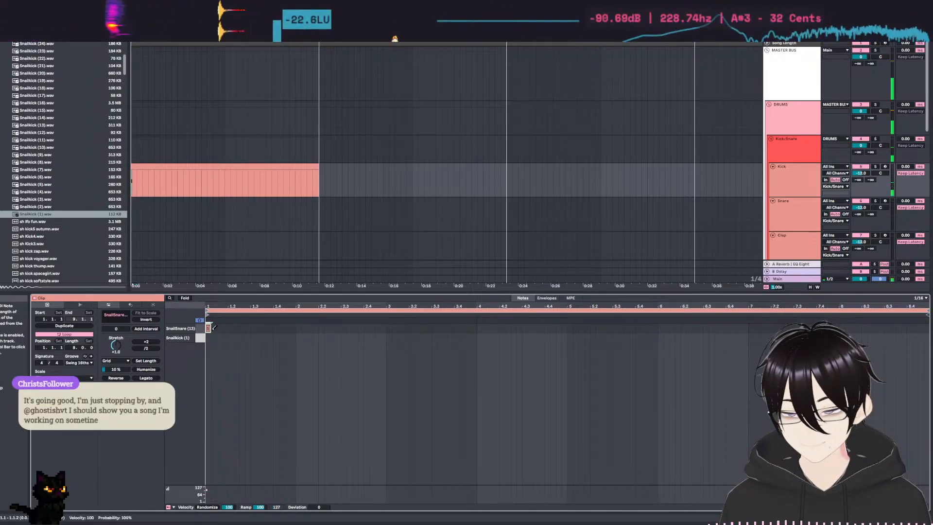
{"action": "left_click", "coordinate": [210, 328]}
Add SnailSnare (13) notes on the third beat of bars 1 and 2, and play the clip to hear them.
{"action": "key", "text": "space"}
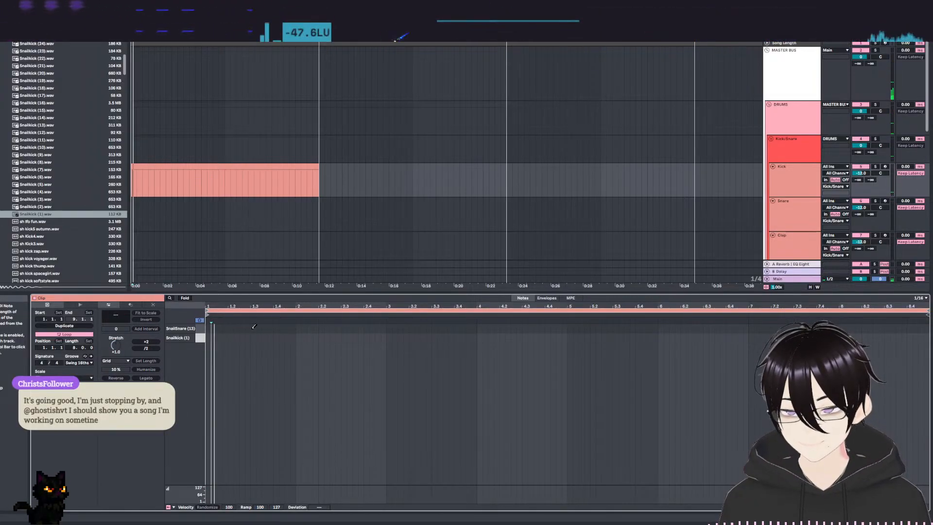
{"action": "left_click", "coordinate": [253, 328]}
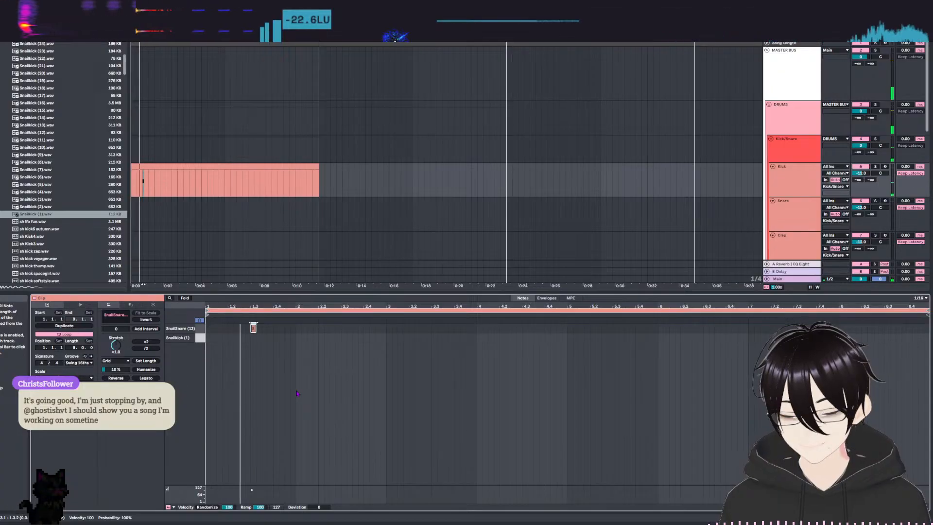
{"action": "left_click", "coordinate": [321, 328]}
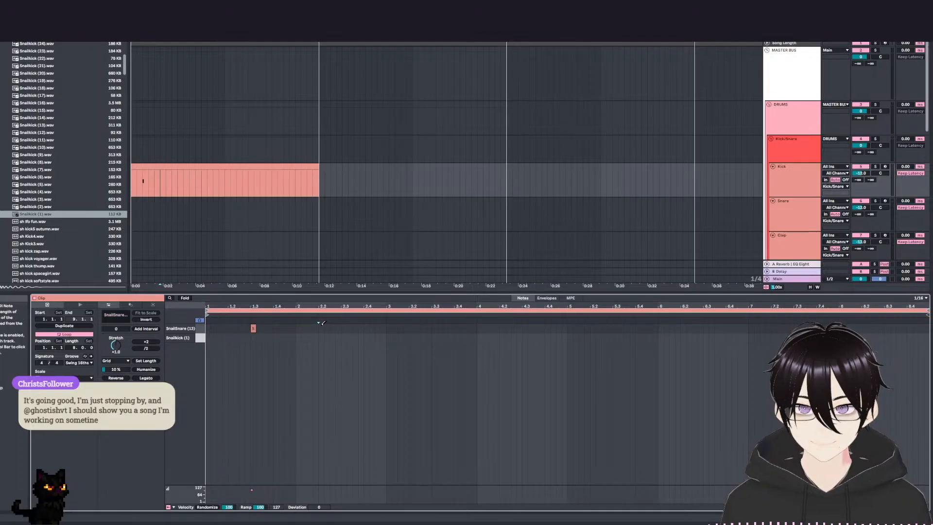
{"action": "left_click", "coordinate": [343, 328]}
{"action": "key", "text": "space"}
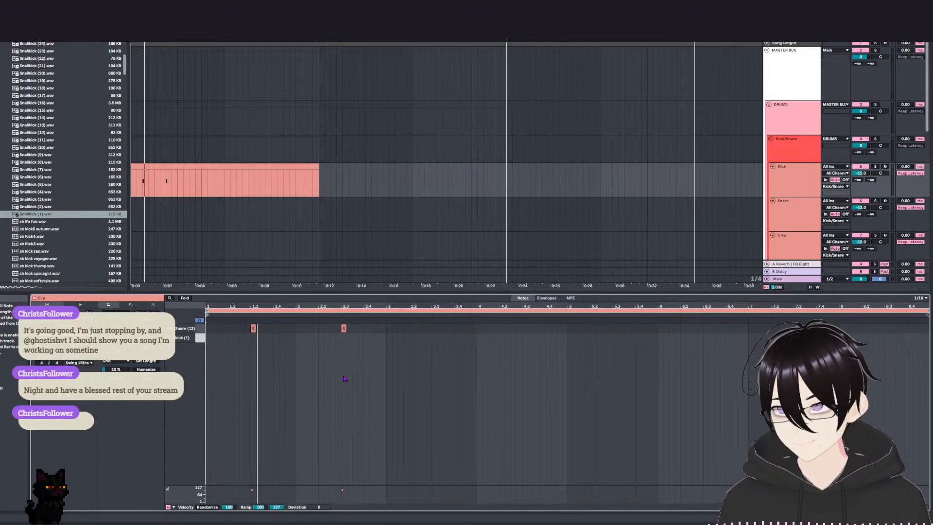
{"action": "key", "text": "space"}
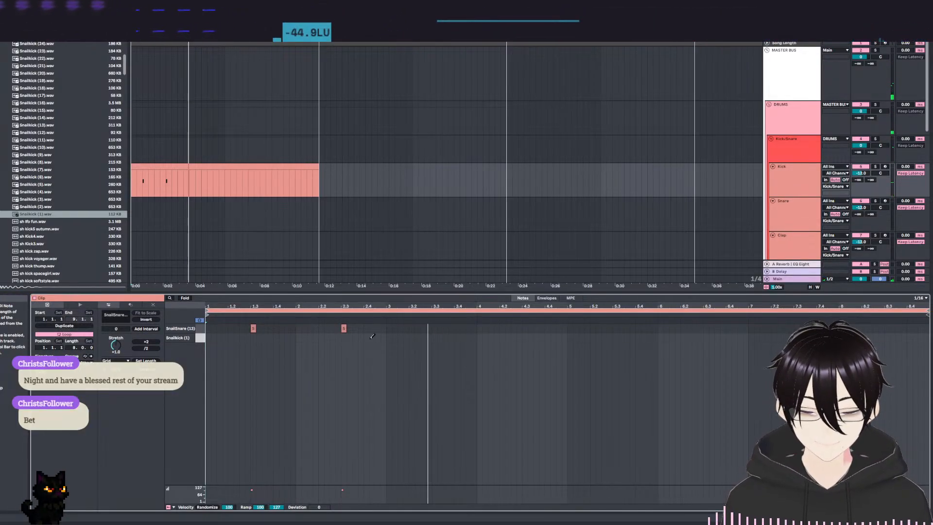
{"action": "key", "text": "space"}
Duplicate the two-bar SnailSnare (13) pattern three times to fill all eight bars, and play the clip.
{"action": "left_click_drag", "start_coordinate": [387, 330], "coordinate": [207, 327]}
{"action": "key", "text": "ctrl+d"}
{"action": "key", "text": "ctrl+d"}
{"action": "key", "text": "ctrl+d"}
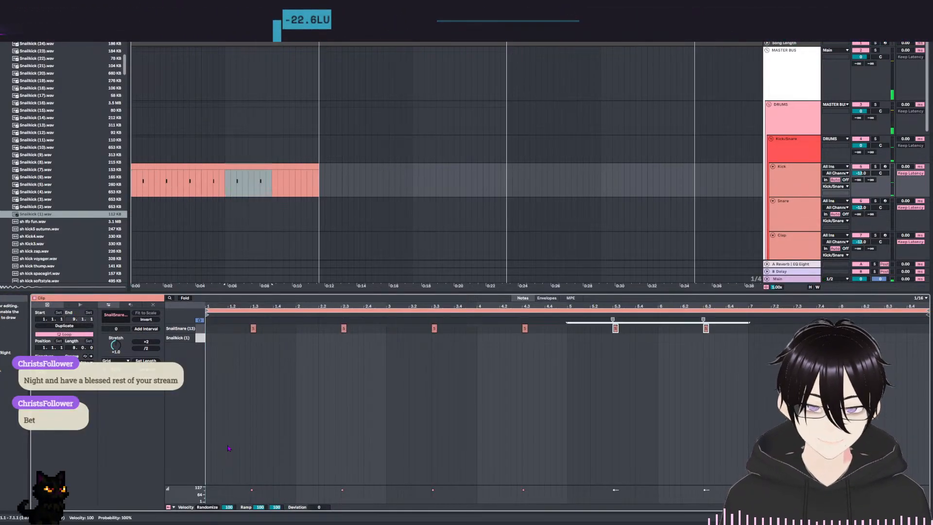
{"action": "key", "text": "space"}
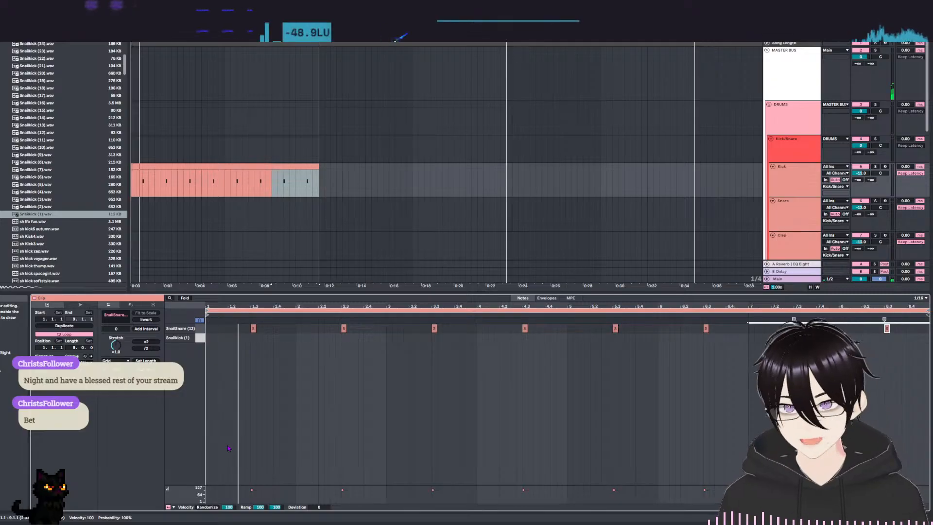
{"action": "left_click", "coordinate": [352, 368]}
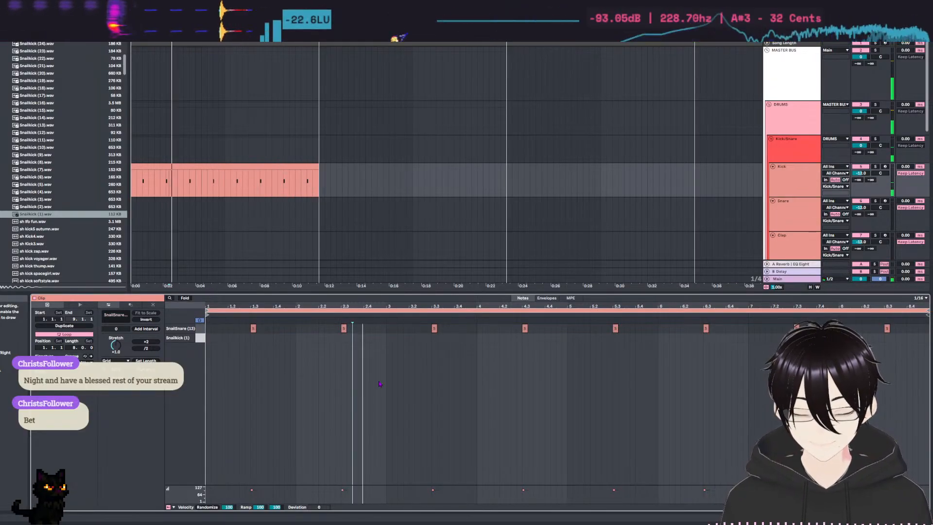
Remove the extra SnailSnare (13) note at 3.3.4 and add extra hits at 3.3.3 and 4.4.
{"action": "left_click", "coordinate": [452, 328]}
{"action": "left_click", "coordinate": [447, 329]}
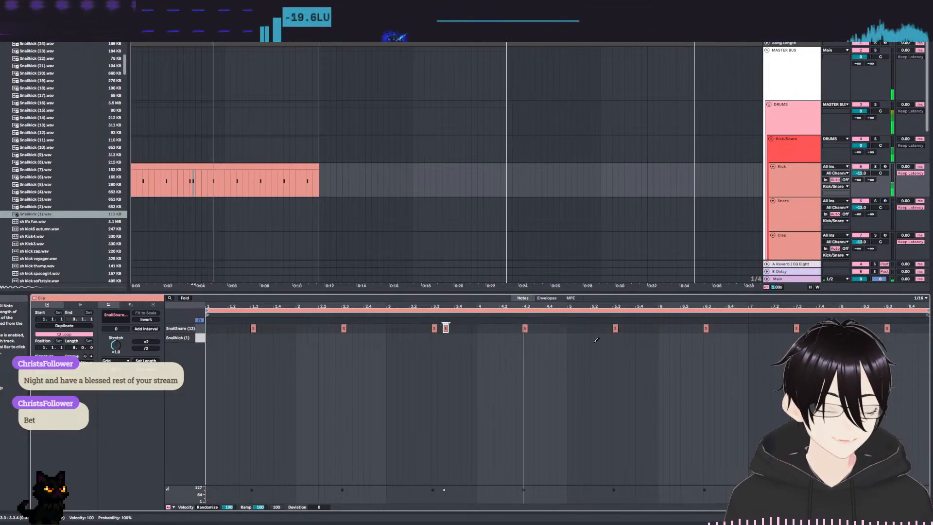
{"action": "left_click", "coordinate": [547, 328]}
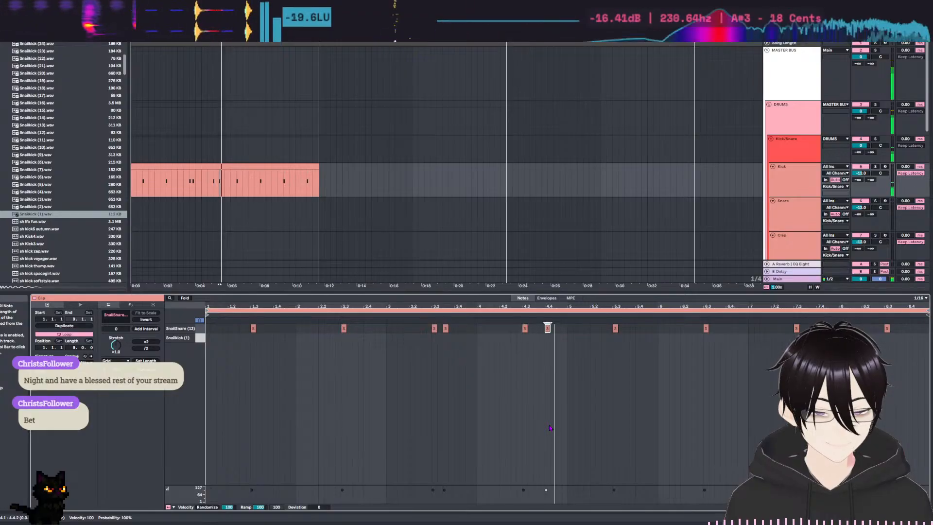
Try the extra SnailSnare (13) hit at 4.2 instead of 4.4, then take it out and play the clip.
{"action": "left_click", "coordinate": [502, 328]}
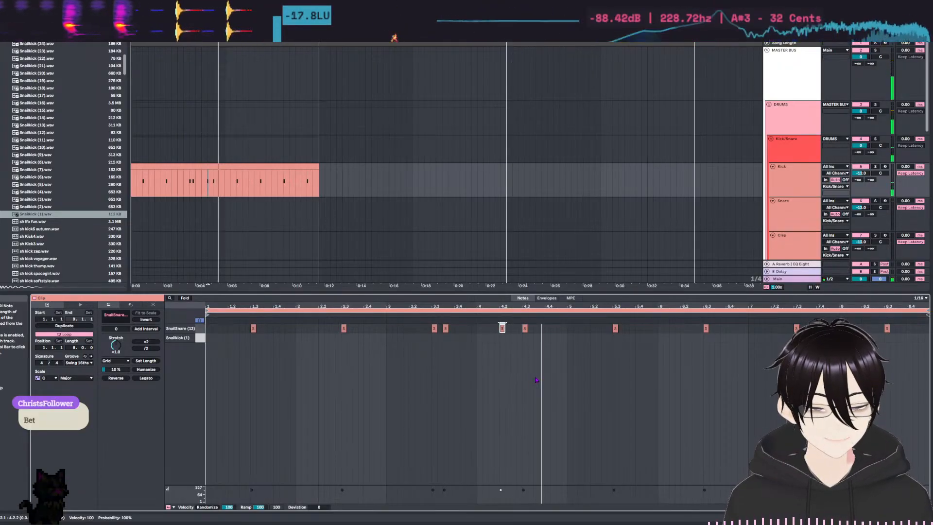
{"action": "double_click", "coordinate": [503, 328]}
{"action": "double_click", "coordinate": [497, 328]}
{"action": "key", "text": "space"}
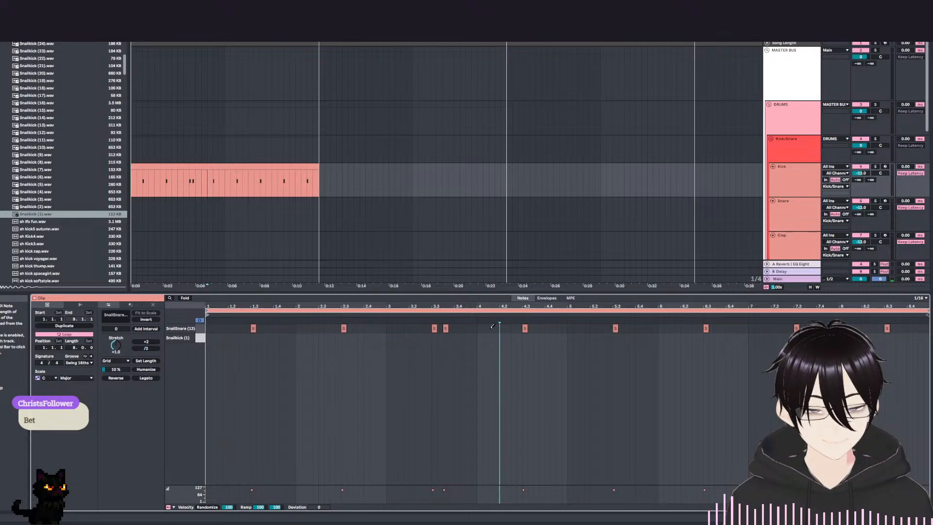
Add SnailSnare (13) hits at 3.4.3 and 4.1.2, and play the clip to hear them.
{"action": "left_click", "coordinate": [491, 327]}
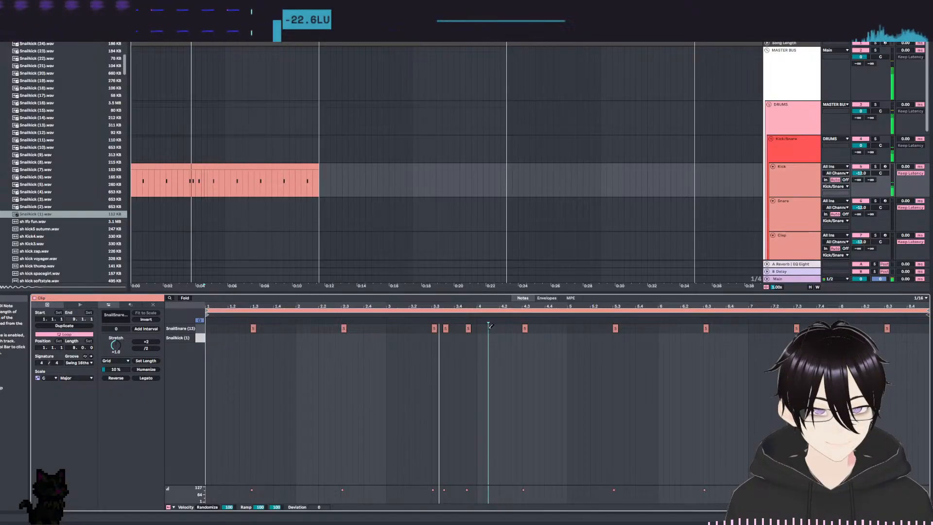
{"action": "left_click", "coordinate": [485, 328]}
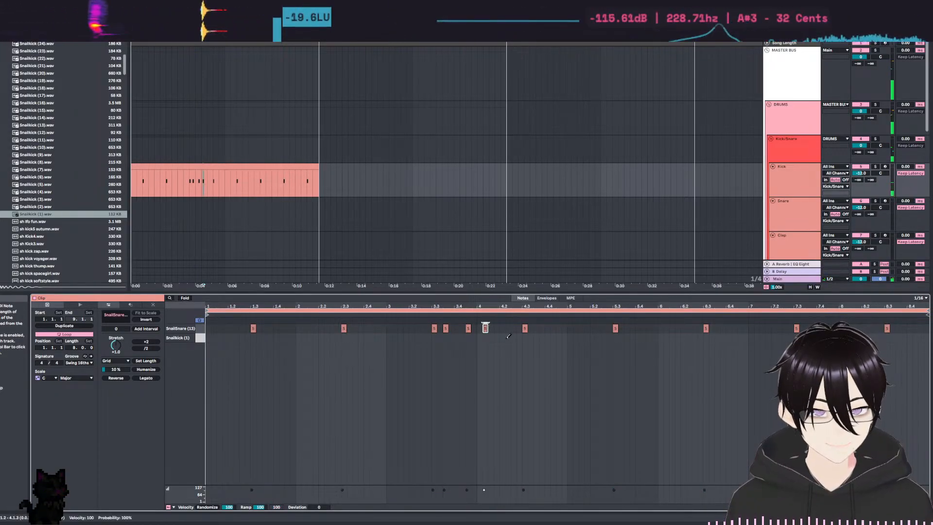
{"action": "key", "text": "space"}
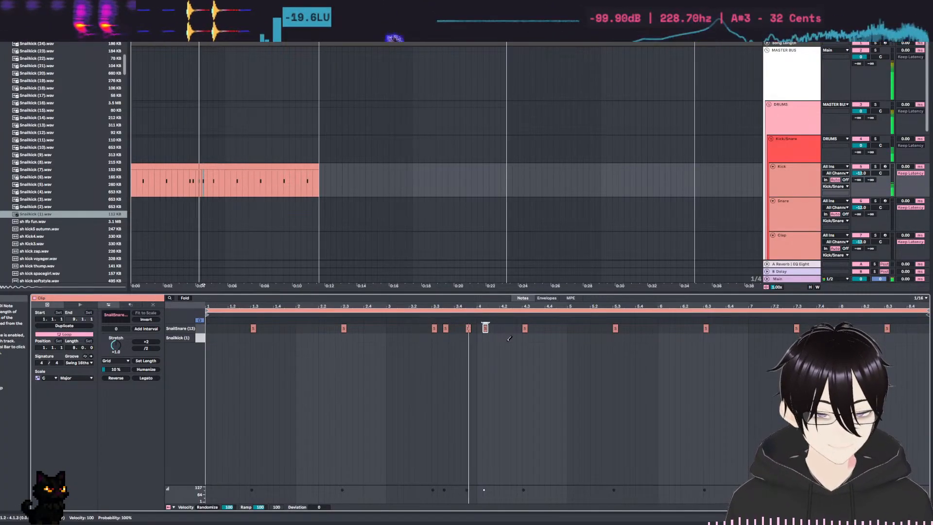
{"action": "key", "text": "space"}
Replace the SnailSnare (13) hit at 4.1.2 with one at 4.1.3, trying 4.1.4 on the way, and replay the clip.
{"action": "double_click", "coordinate": [486, 329]}
{"action": "double_click", "coordinate": [497, 329]}
{"action": "key", "text": "space"}
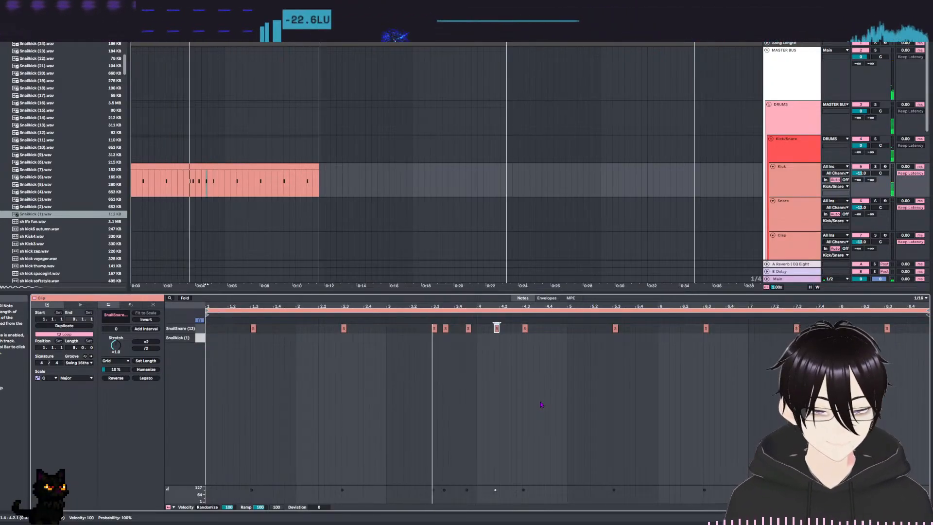
{"action": "double_click", "coordinate": [496, 328]}
{"action": "key", "text": "space"}
{"action": "key", "text": "space"}
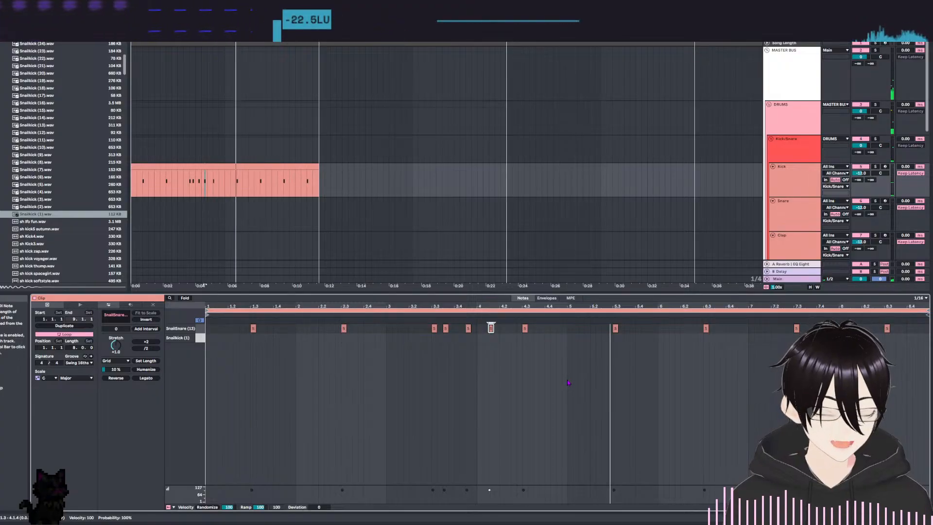
Delete the SnailSnare (13) notes in bars 5 to 8 and stop playback.
{"action": "left_click_drag", "start_coordinate": [598, 334], "coordinate": [928, 323]}
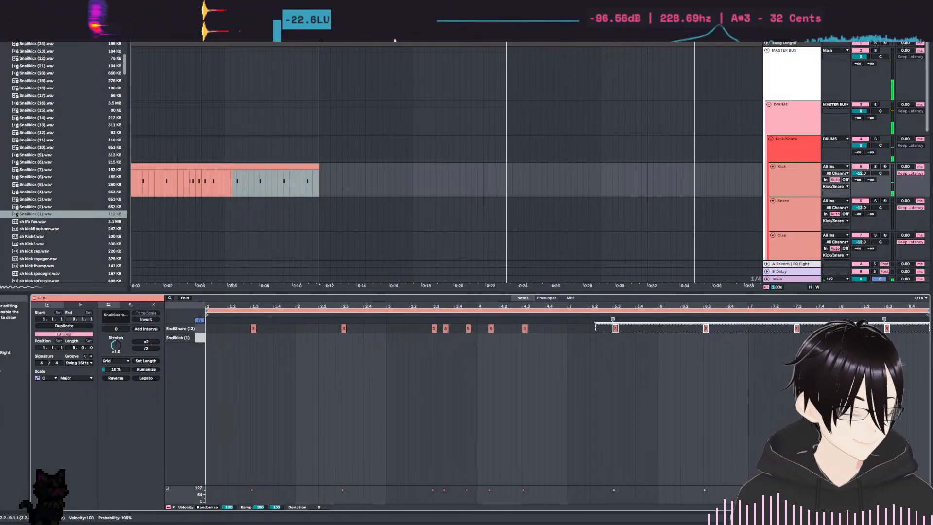
{"action": "left_click_drag", "start_coordinate": [771, 410], "coordinate": [923, 372]}
{"action": "key", "text": "space"}
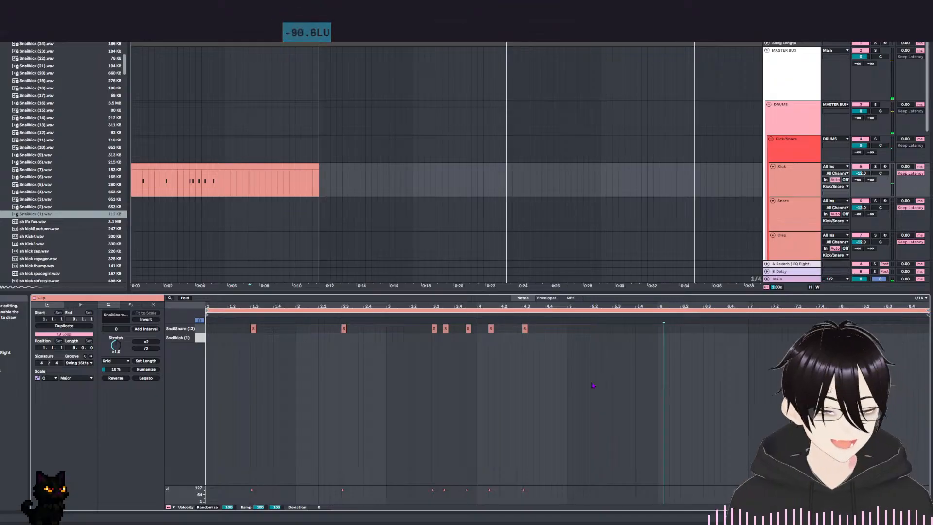
Duplicate the SnailSnare (13) pattern of bars 1 to 4 into bars 5 to 8.
{"action": "left_click_drag", "start_coordinate": [564, 330], "coordinate": [205, 332]}
{"action": "left_click", "coordinate": [621, 335]}
{"action": "left_click_drag", "start_coordinate": [568, 330], "coordinate": [204, 333]}
{"action": "key", "text": "ctrl+d"}
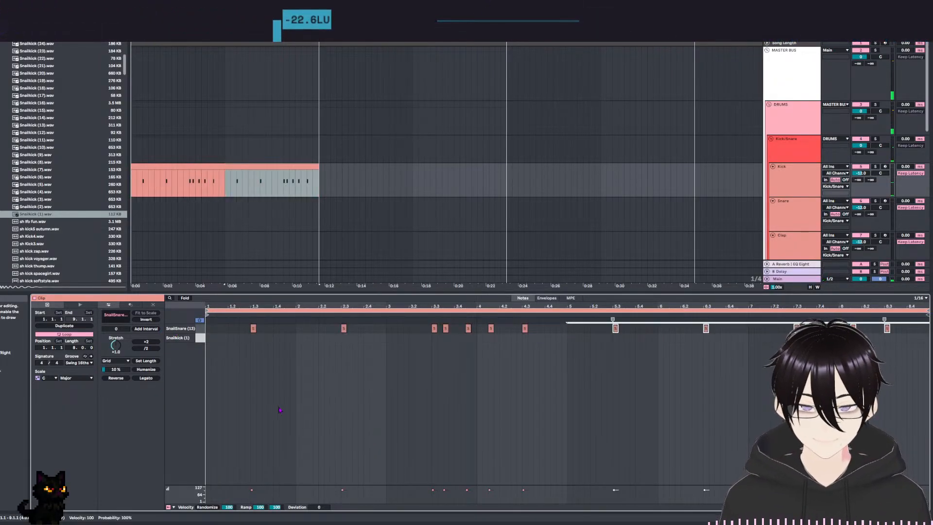
Move the arrangement loop region onto the eight-bar Kick clip and play the snare pattern.
{"action": "left_click", "coordinate": [396, 448]}
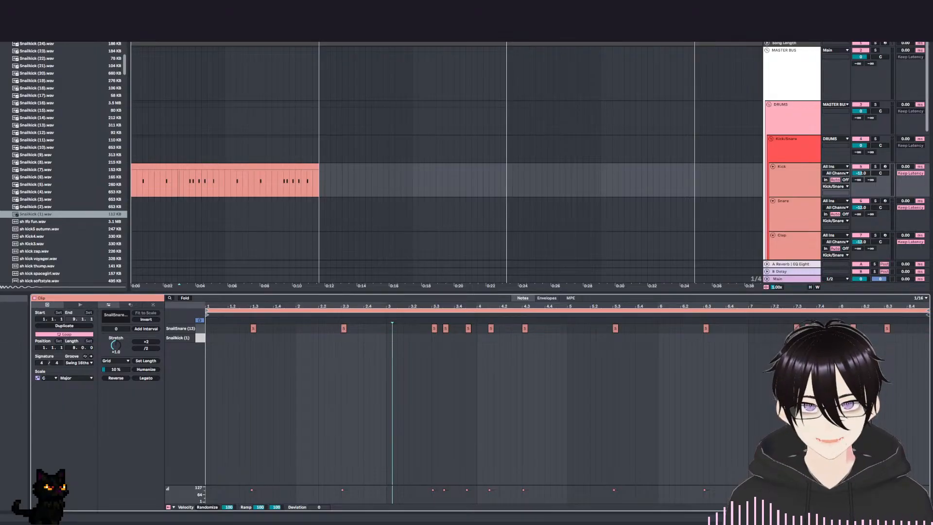
{"action": "key", "text": "space"}
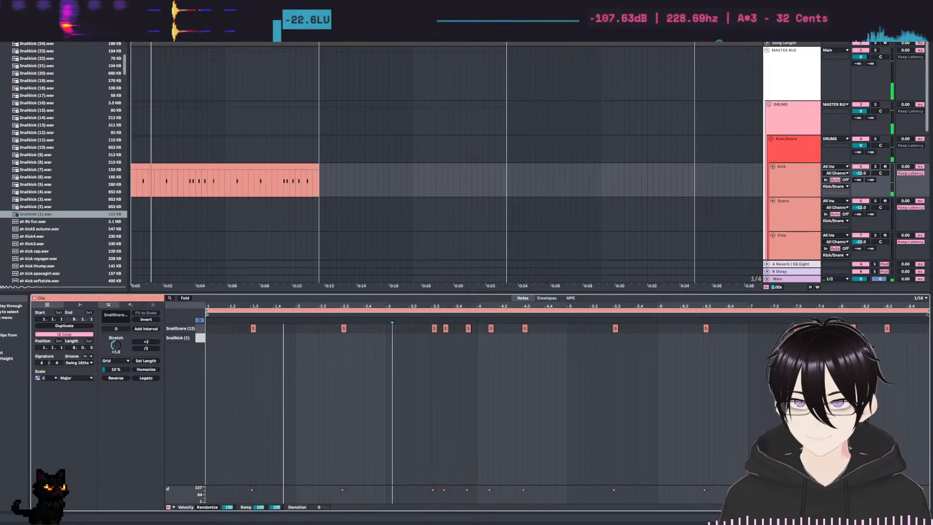
{"action": "key", "text": "space"}
{"action": "left_click_drag", "start_coordinate": [413, 33], "coordinate": [226, 33]}
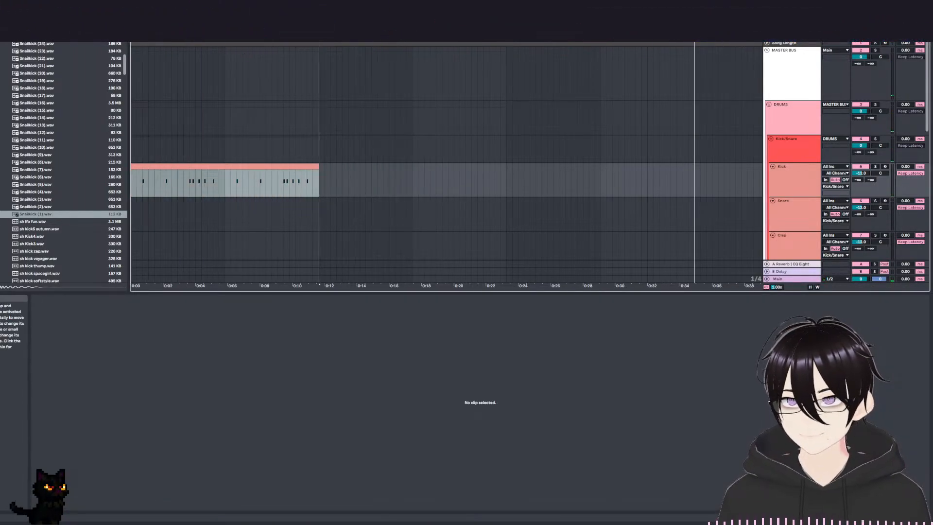
{"action": "key", "text": "space"}
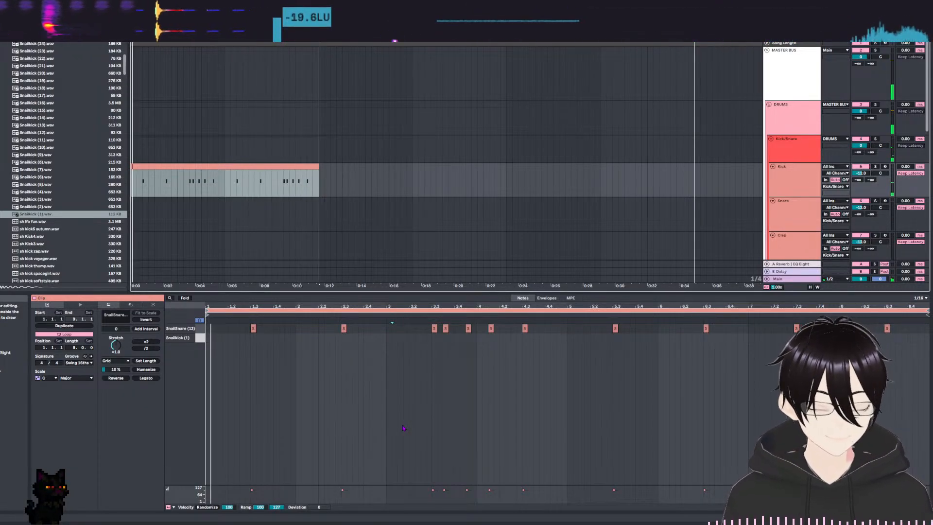
Add Snailkick (1) notes on the first beat of bars 1 and 2, and duplicate them three times across all eight bars.
{"action": "left_click", "coordinate": [208, 337]}
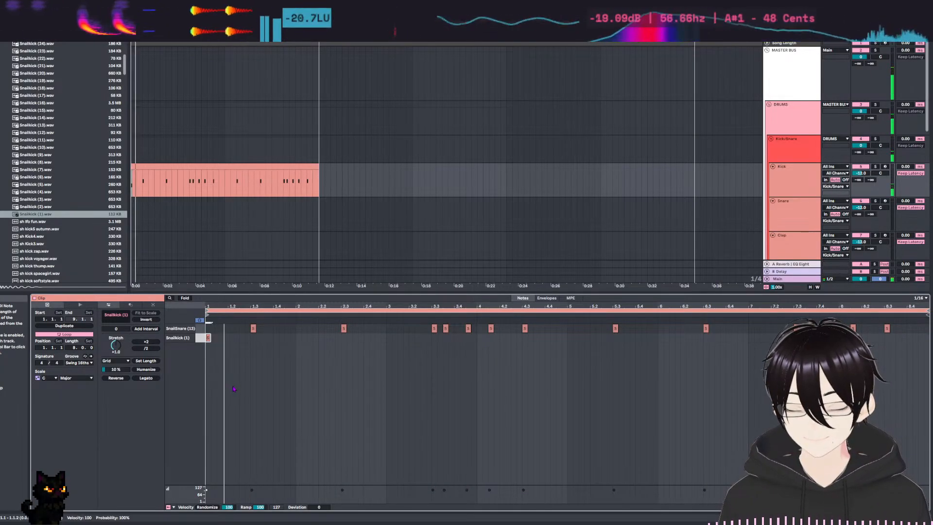
{"action": "left_click", "coordinate": [298, 338]}
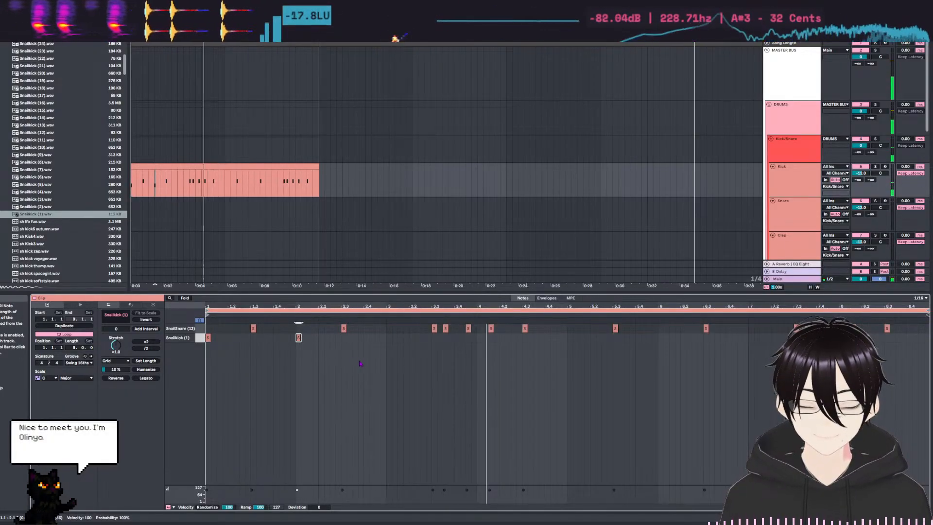
{"action": "left_click_drag", "start_coordinate": [381, 344], "coordinate": [206, 326]}
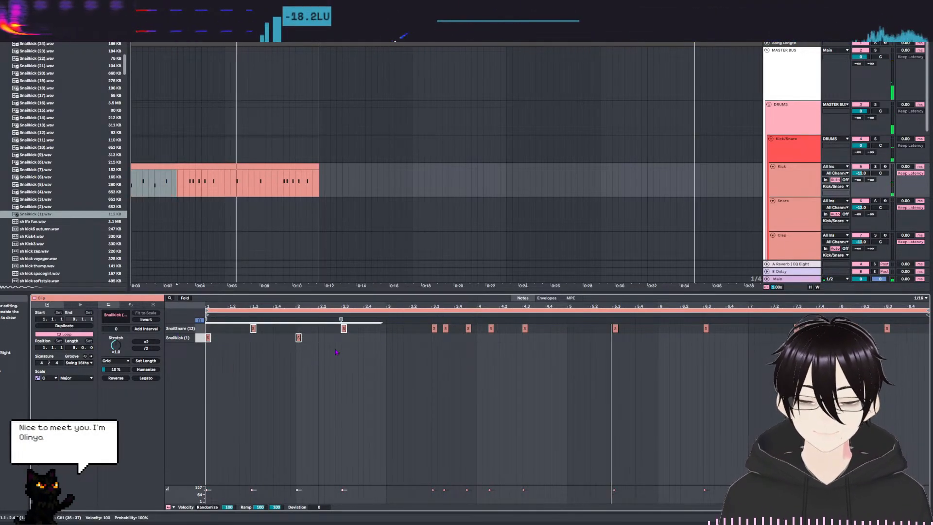
{"action": "key", "text": "ctrl+d"}
{"action": "key", "text": "ctrl+d"}
{"action": "key", "text": "ctrl+d"}
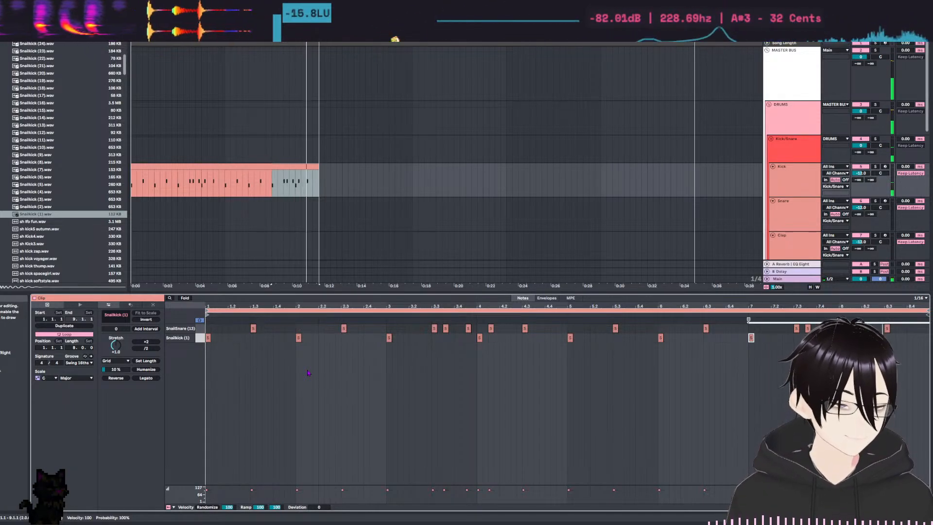
Try extra Snailkick (1) hits at 1.3.3, 1.4.3 and 1.4.2 during playback, and remove them.
{"action": "left_click", "coordinate": [265, 337]}
{"action": "key", "text": "space"}
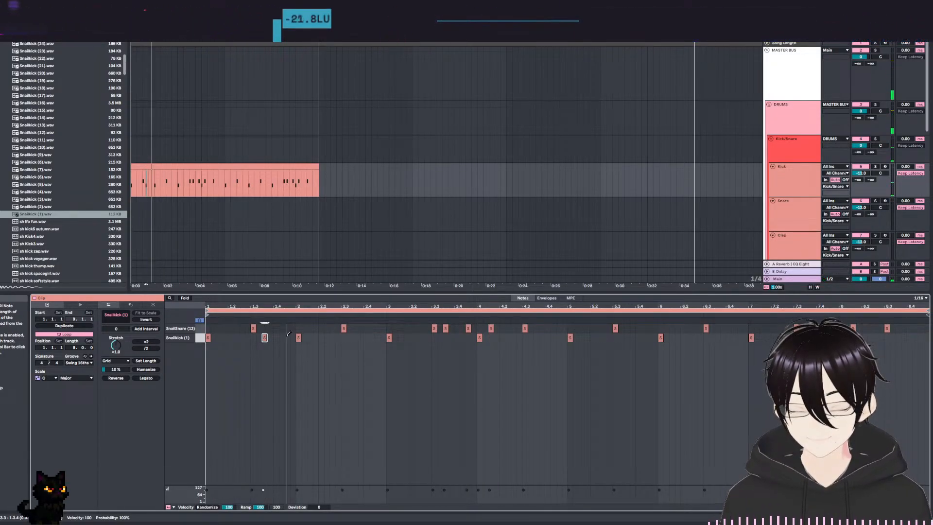
{"action": "left_click", "coordinate": [287, 338]}
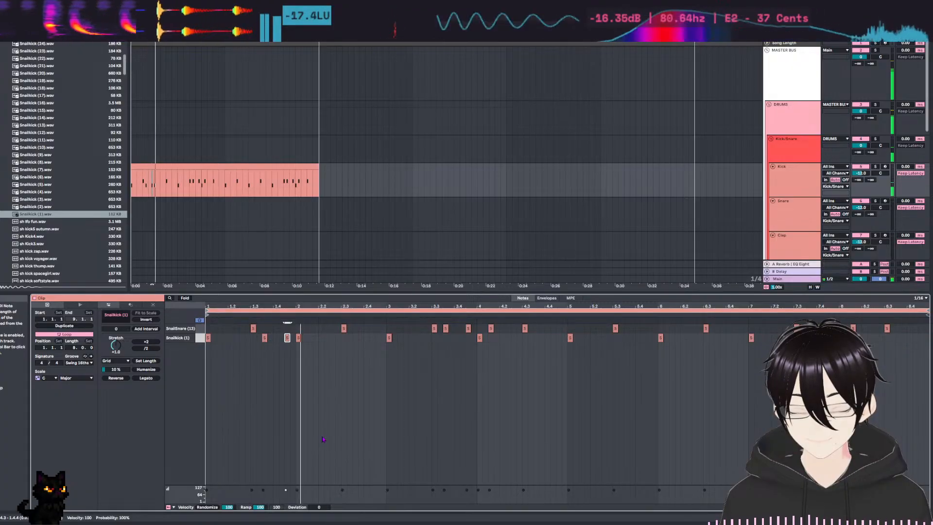
{"action": "left_click", "coordinate": [287, 337]}
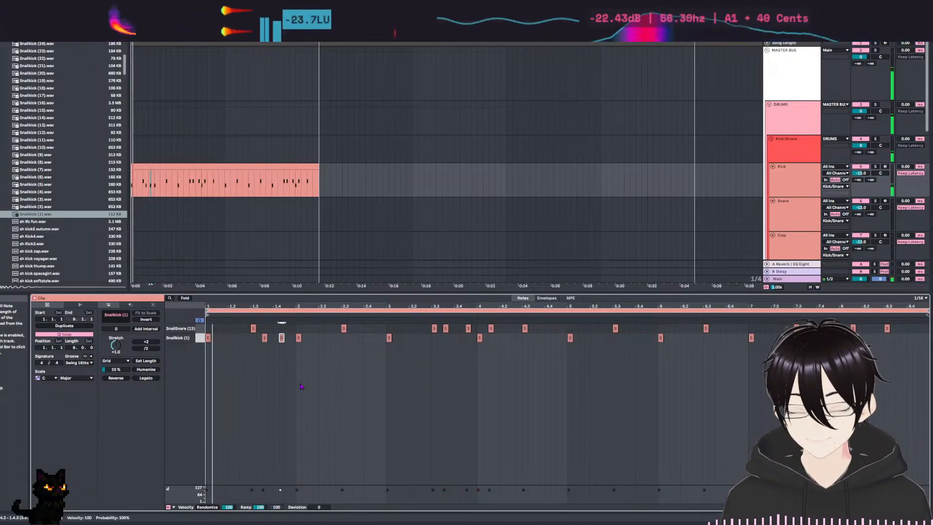
{"action": "left_click", "coordinate": [282, 336]}
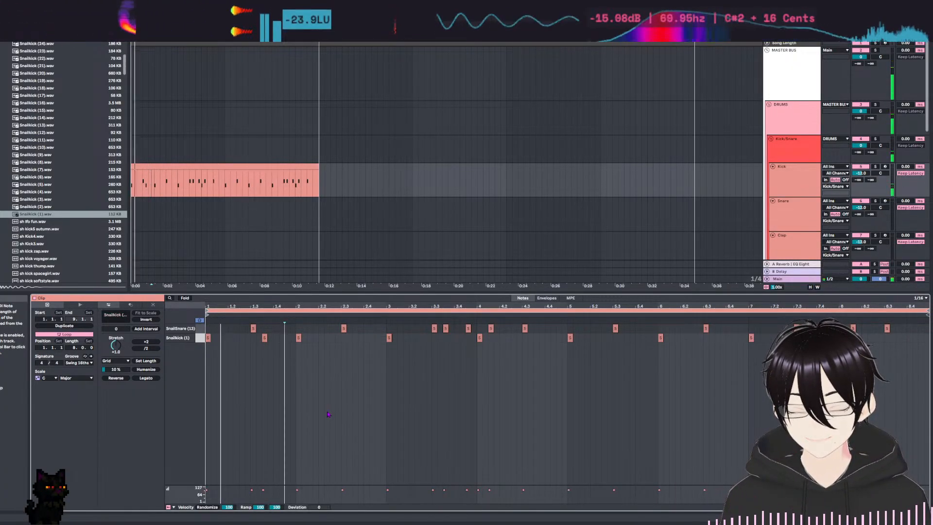
{"action": "left_click", "coordinate": [265, 336]}
Add Snailkick (1) notes at 1.2 and 1.3.3.
{"action": "left_click", "coordinate": [230, 337]}
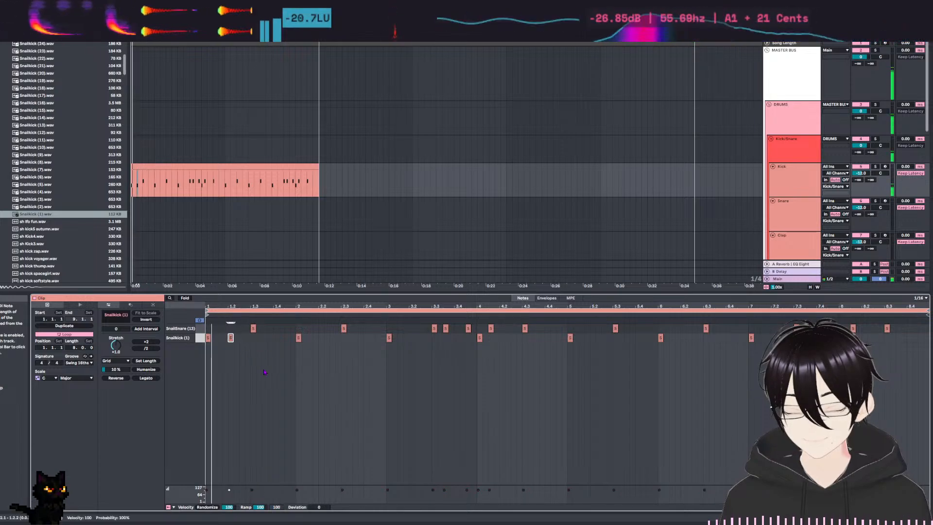
{"action": "left_click", "coordinate": [270, 337]}
{"action": "left_click", "coordinate": [272, 337]}
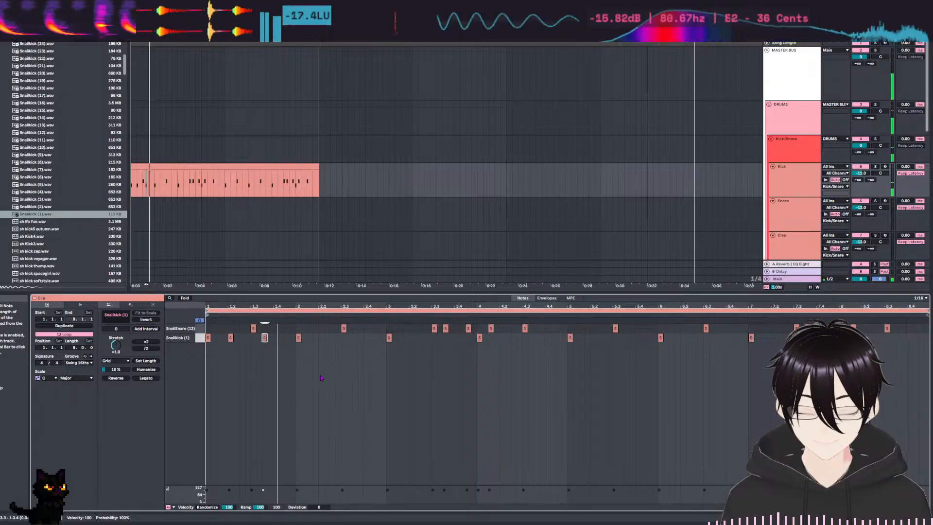
Try an extra Snailkick (1) hit at 1.4.3, then remove it and replay the clip.
{"action": "double_click", "coordinate": [287, 337]}
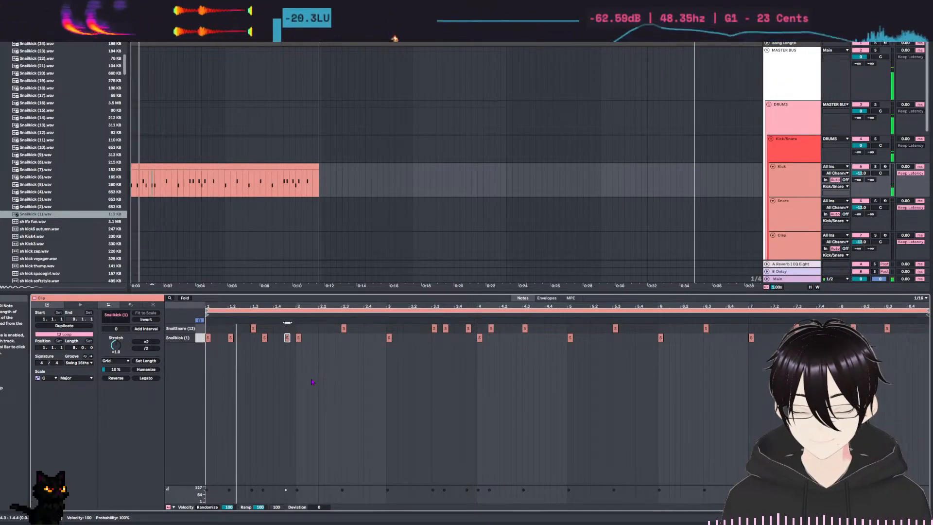
{"action": "double_click", "coordinate": [287, 337]}
{"action": "key", "text": "space"}
{"action": "key", "text": "space"}
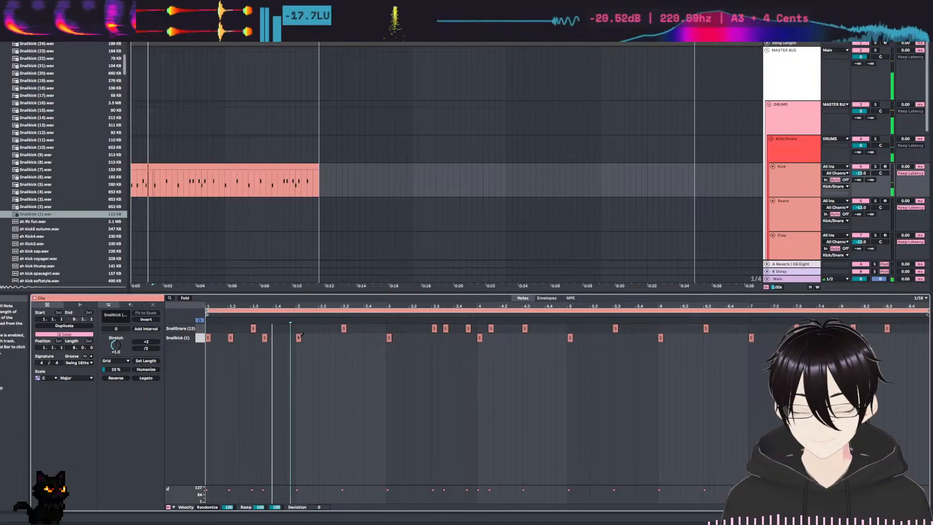
Add a Snailkick (1) note at 2.2.3 and play the clip to check the kick and snare together.
{"action": "double_click", "coordinate": [333, 337]}
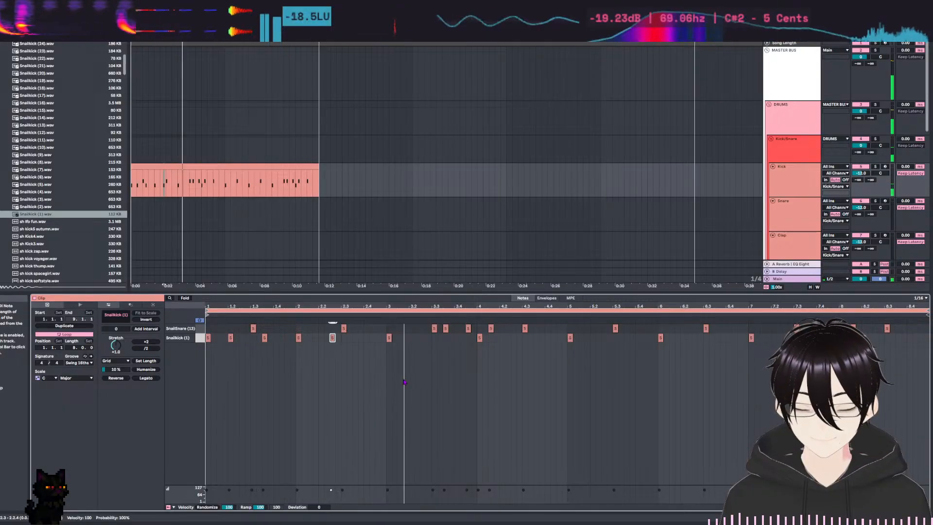
{"action": "mouse_move", "coordinate": [462, 341]}
{"action": "left_mouse_down"}
{"action": "mouse_move", "coordinate": [873, 358]}
{"action": "mouse_move", "coordinate": [914, 351]}
{"action": "left_mouse_up"}
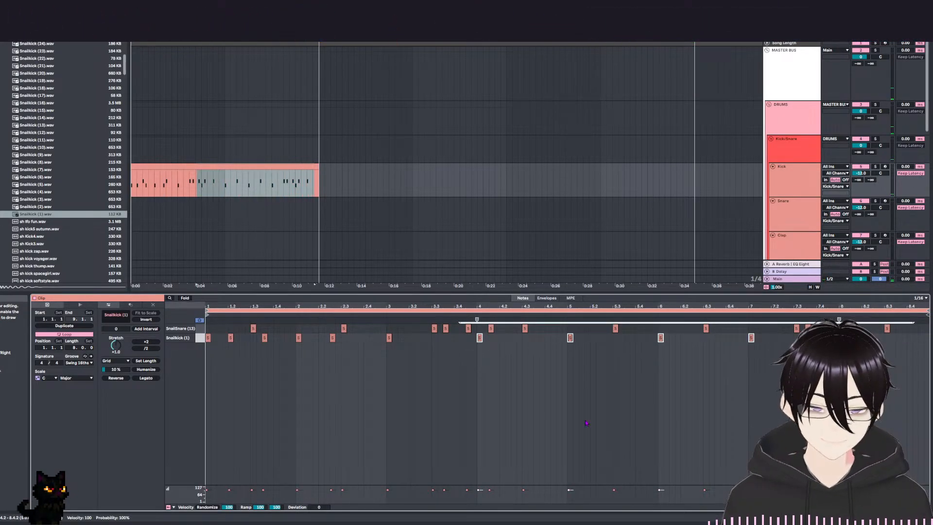
{"action": "left_click", "coordinate": [489, 395]}
{"action": "key", "text": "space"}
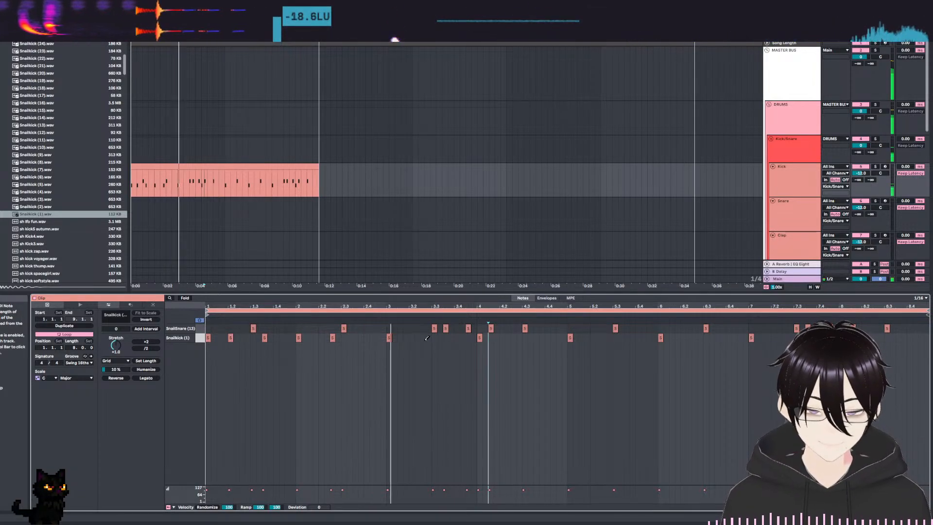
{"action": "key", "text": "space"}
{"action": "key", "text": "space"}
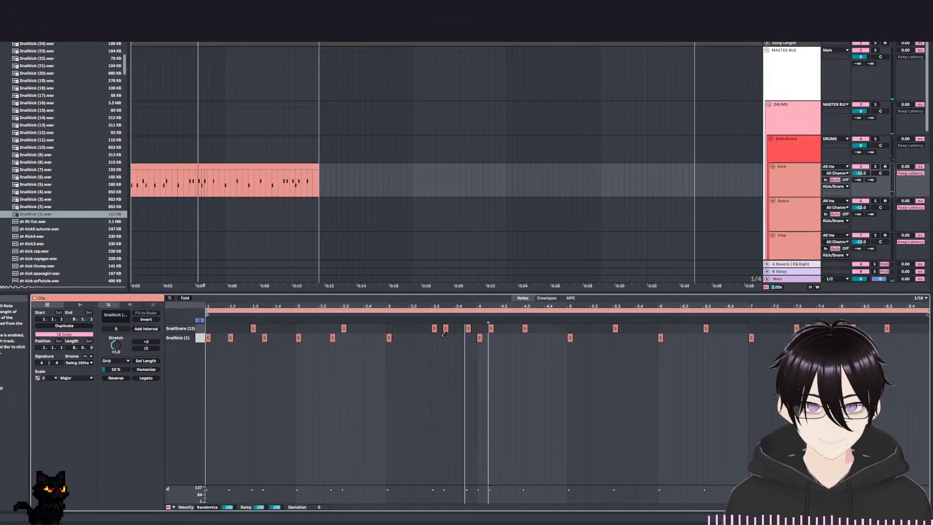
{"action": "key", "text": "space"}
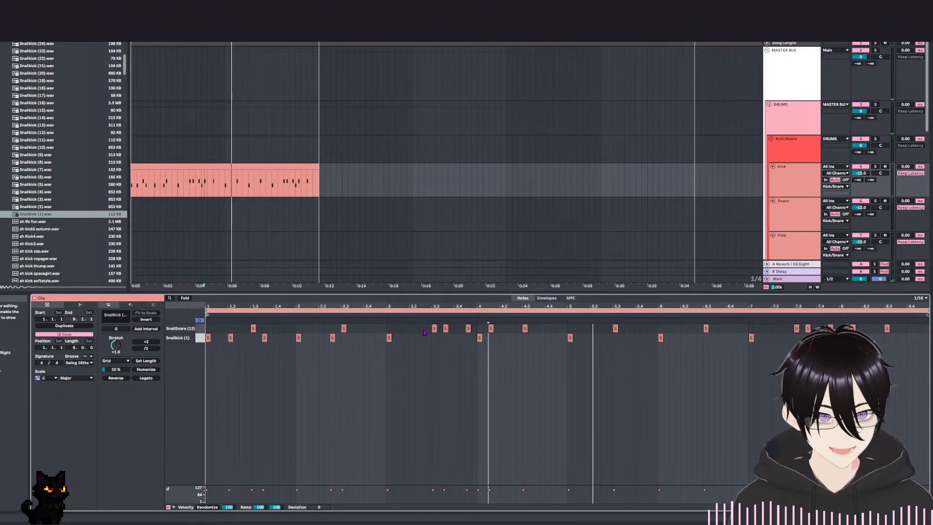
Delete the SnailSnare (13) notes from 3.3 to 4.3 and play the clip.
{"action": "left_click_drag", "start_coordinate": [428, 332], "coordinate": [589, 334]}
{"action": "key", "text": "Delete"}
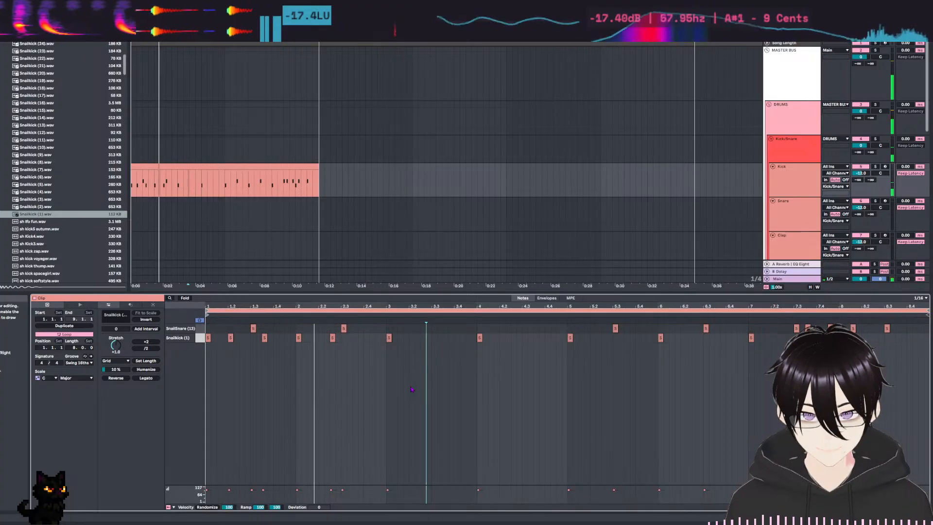
{"action": "left_click", "coordinate": [410, 335]}
{"action": "key", "text": "space"}
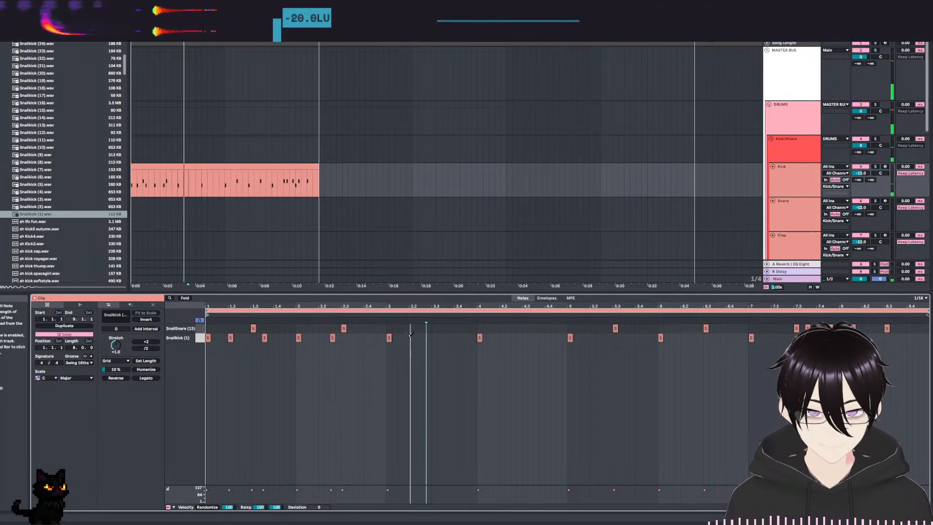
Add Snailkick (1) notes at 3.2 and 3.3.3 and a SnailSnare (13) note at 3.3, and replay the clip.
{"action": "left_click", "coordinate": [413, 337]}
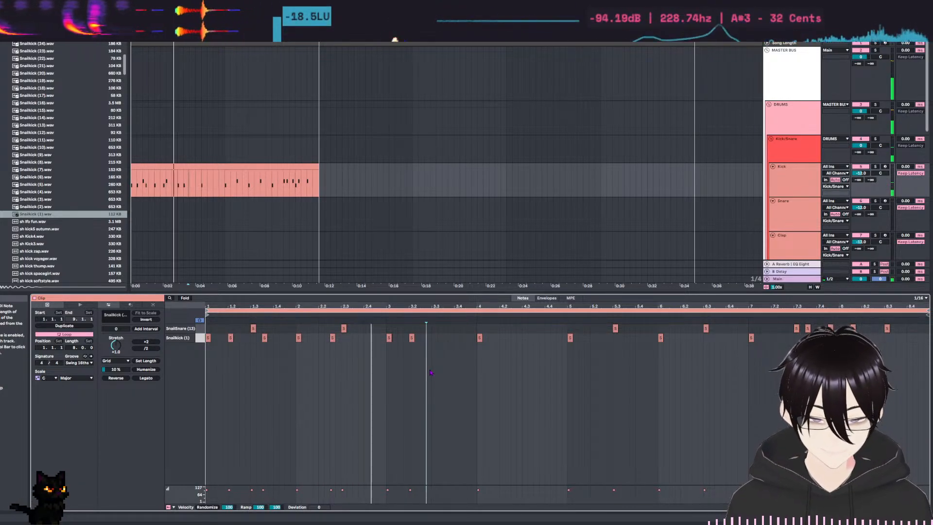
{"action": "left_click", "coordinate": [434, 328]}
{"action": "key", "text": "space"}
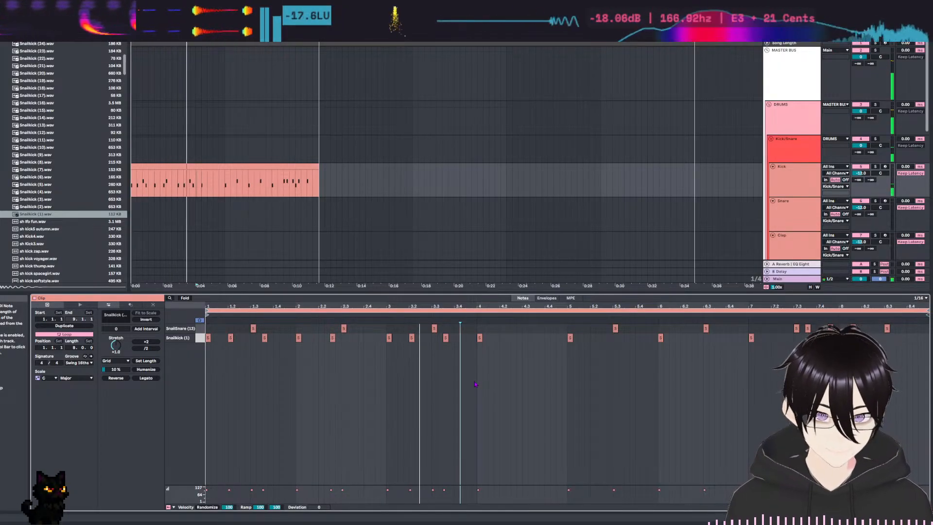
Add Snailkick (1) notes at 3.4.3 and 4.2 and a SnailSnare (13) note at 4.3, and play the clip.
{"action": "double_click", "coordinate": [462, 337]}
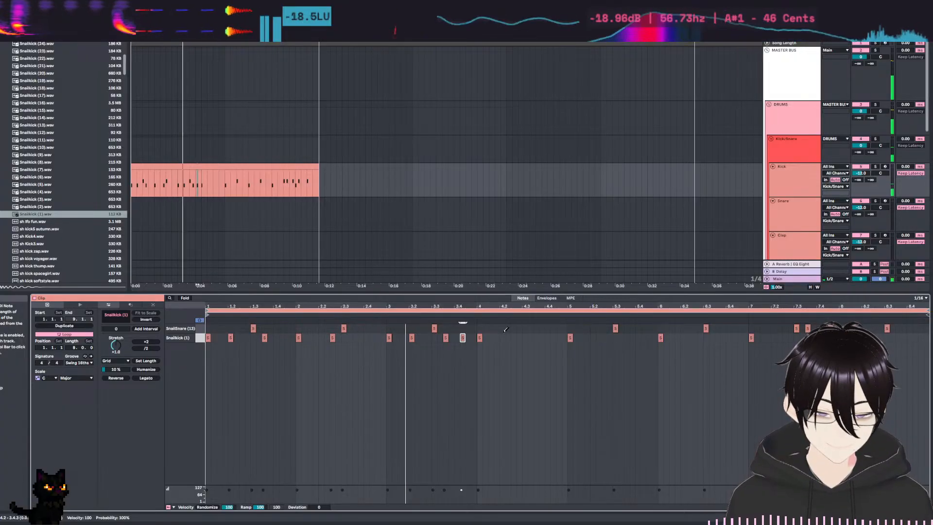
{"action": "double_click", "coordinate": [463, 337]}
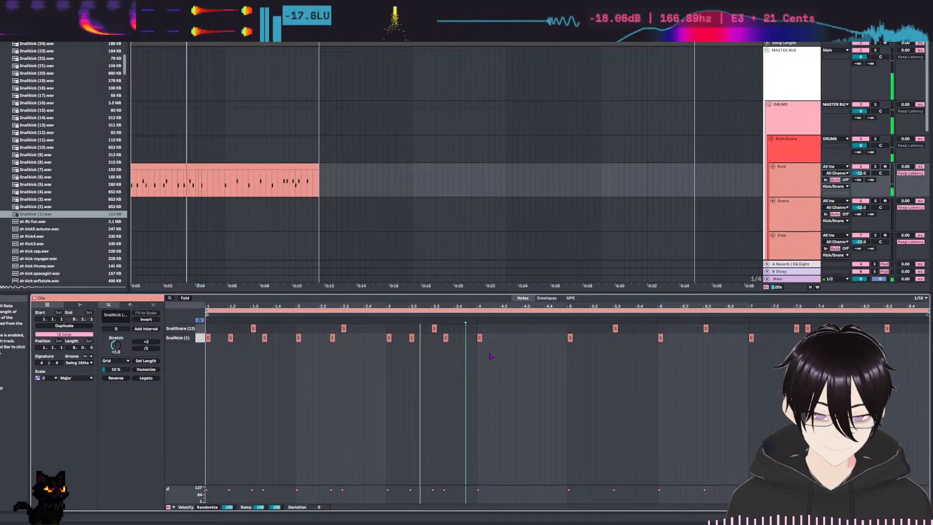
{"action": "double_click", "coordinate": [468, 337]}
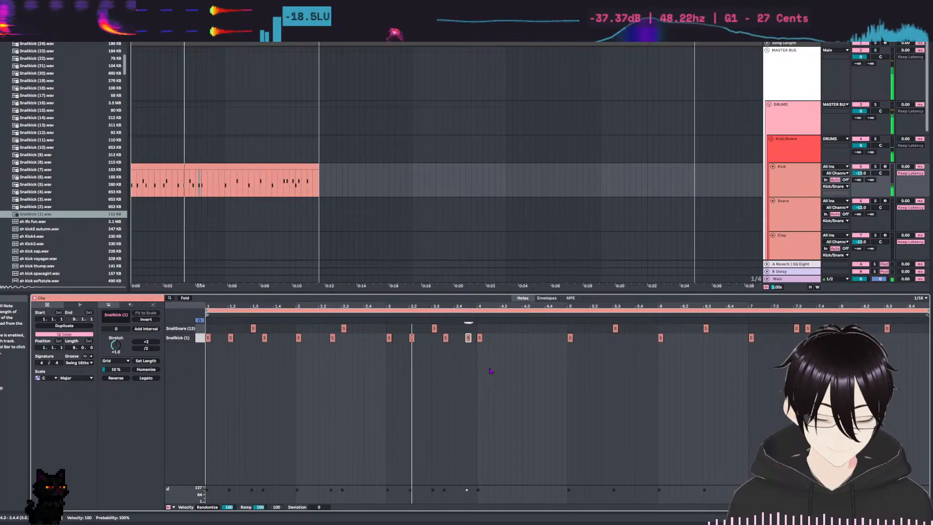
{"action": "double_click", "coordinate": [502, 337]}
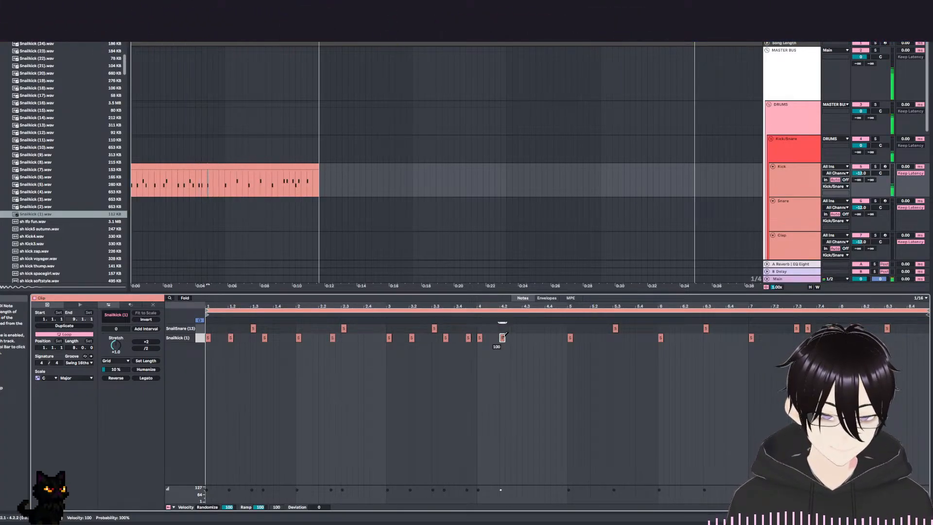
{"action": "key", "text": "space"}
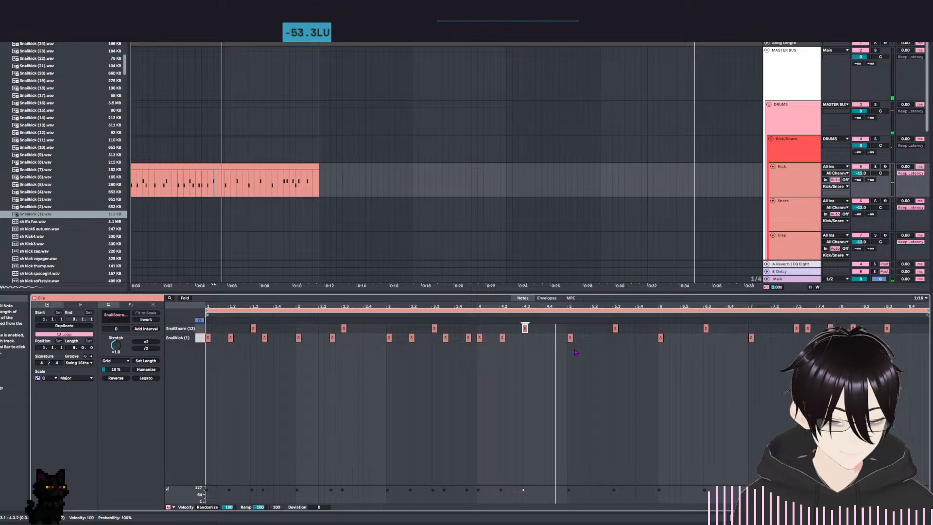
Add Snailkick (1) notes at 5.2 and 5.3.3, and replay the clip from bar 5.
{"action": "key", "text": "space"}
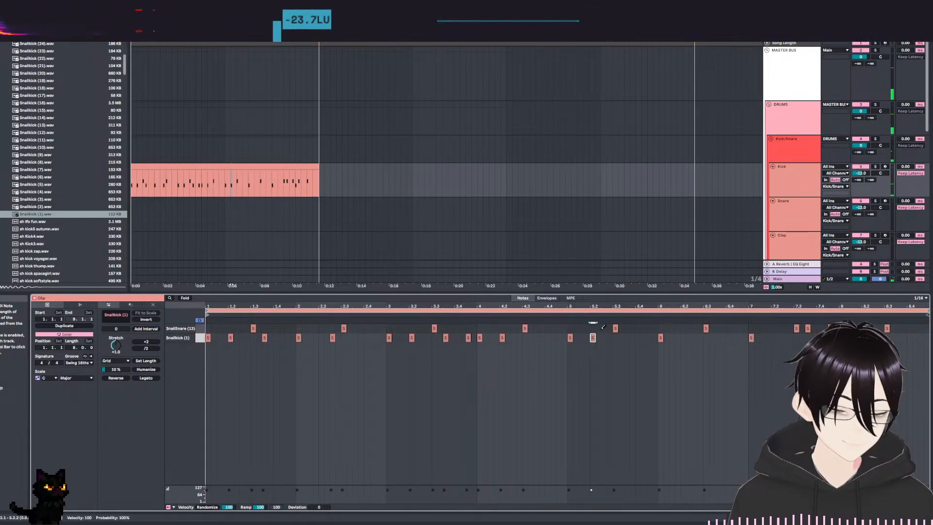
{"action": "key", "text": "space"}
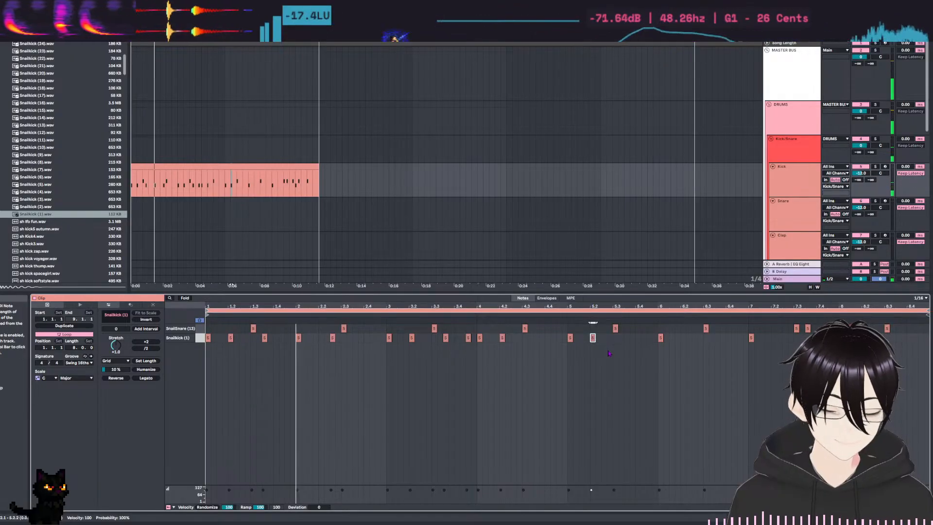
{"action": "double_click", "coordinate": [632, 337]}
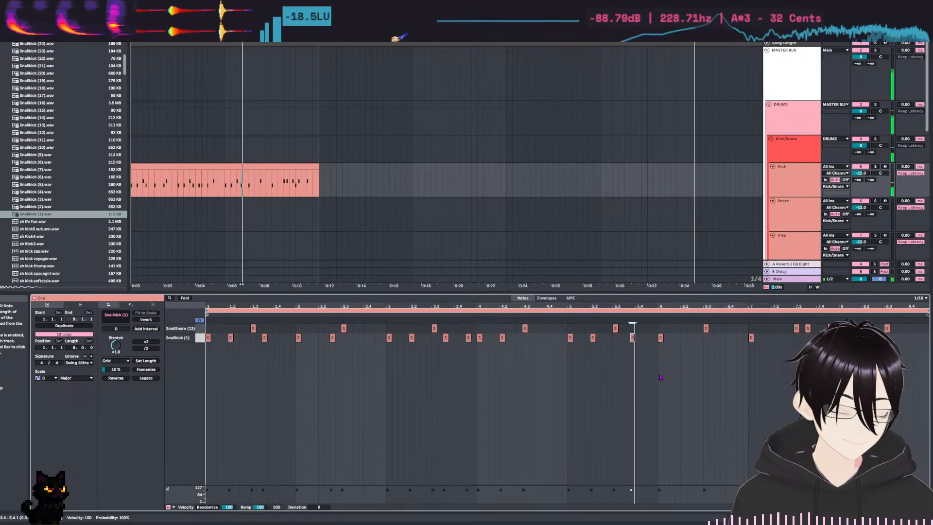
{"action": "key", "text": "space"}
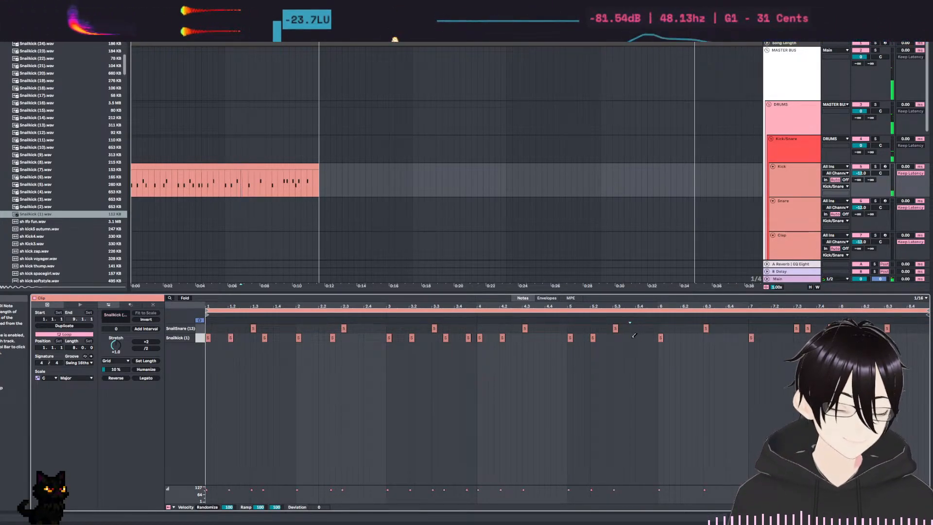
{"action": "key", "text": "space"}
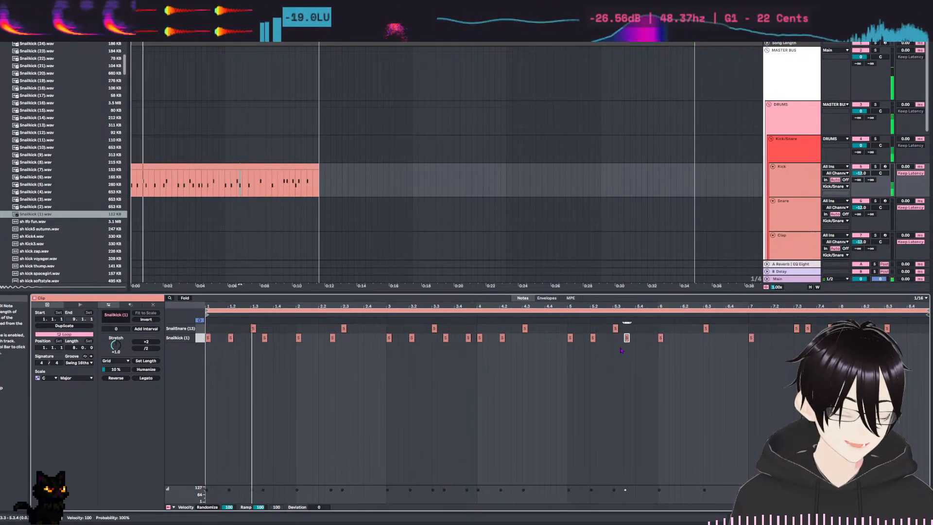
{"action": "left_click", "coordinate": [569, 351]}
{"action": "key", "text": "space"}
{"action": "key", "text": "space"}
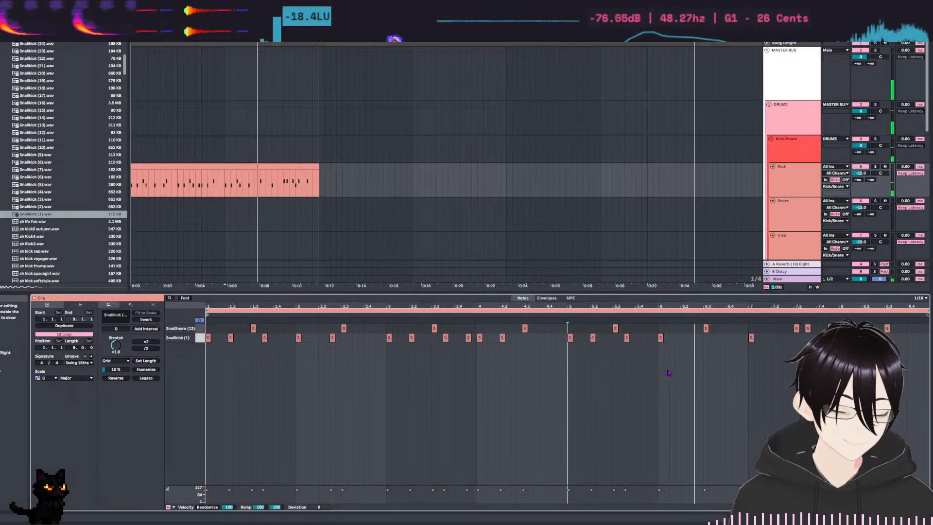
Add Snailkick (1) notes at 6.1.3, 6.2, 6.3.3 and 6.4.1 and a SnailSnare (13) note at 6.4.3, and replay the passage.
{"action": "left_click", "coordinate": [672, 337]}
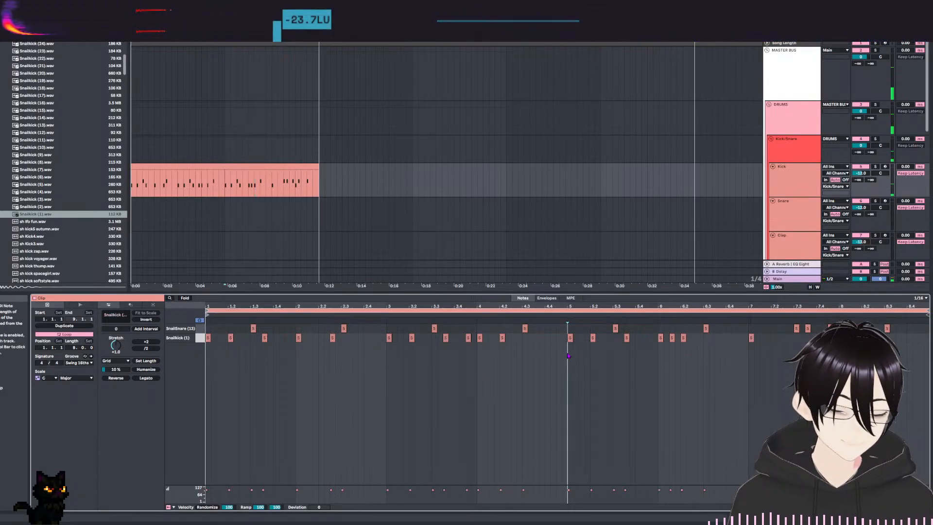
{"action": "key", "text": "space"}
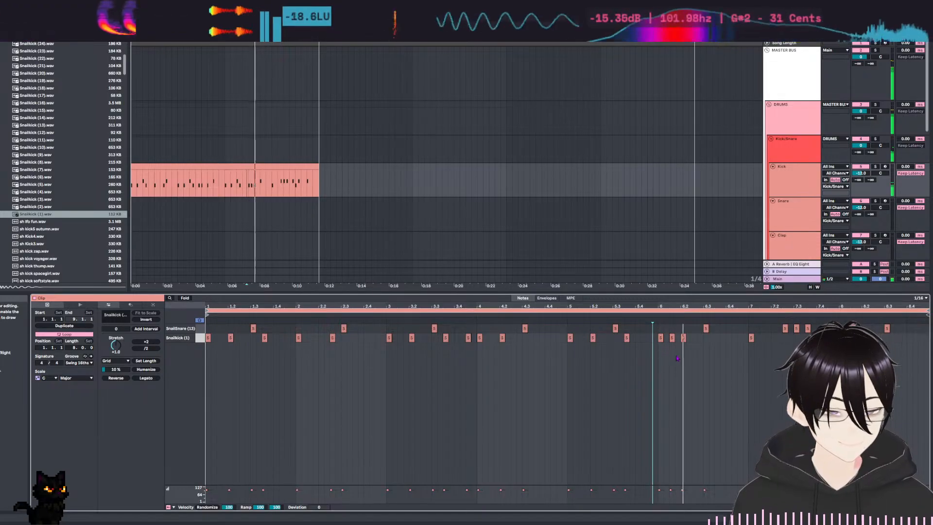
{"action": "left_click", "coordinate": [728, 338]}
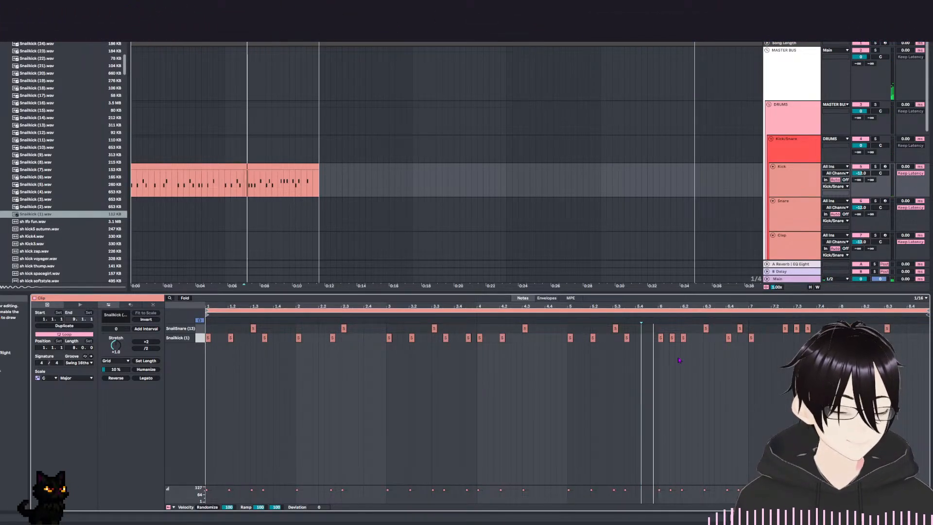
{"action": "key", "text": "space"}
{"action": "left_click", "coordinate": [716, 338]}
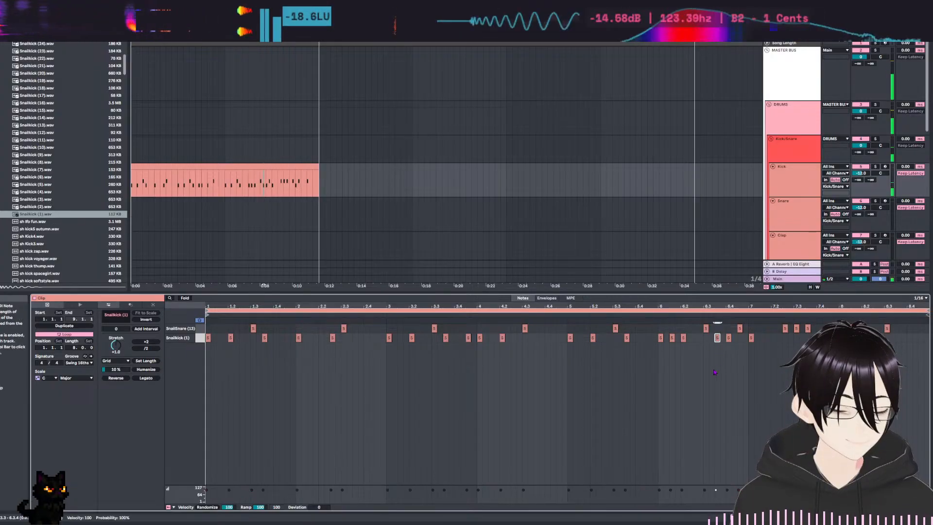
{"action": "left_click", "coordinate": [641, 336]}
{"action": "key", "text": "space"}
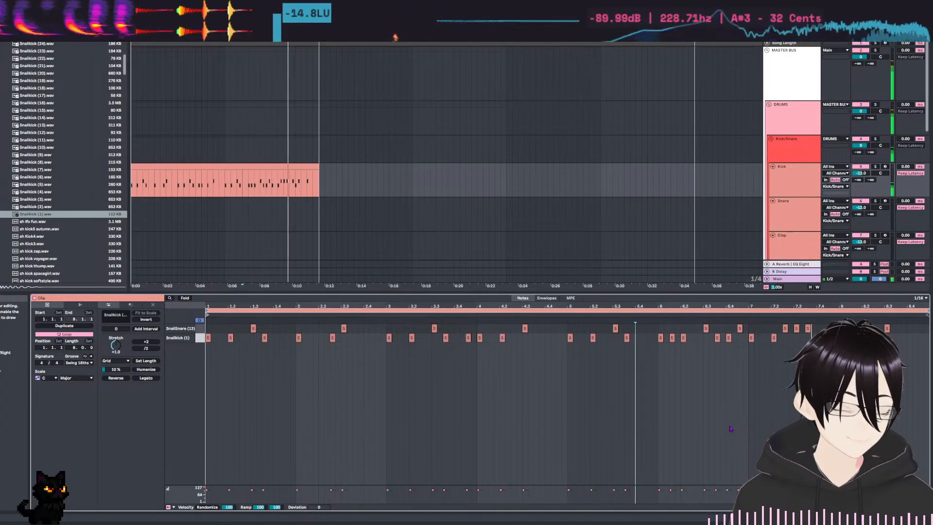
Stop playback and undo the note edits back to the state with only SnailSnare (13) notes in the clip.
{"action": "key", "text": "space"}
{"action": "key", "text": "ctrl+z"}
{"action": "key", "text": "ctrl+z"}
{"action": "key", "text": "ctrl+z"}
{"action": "key", "text": "ctrl+z"}
{"action": "key", "text": "ctrl+z"}
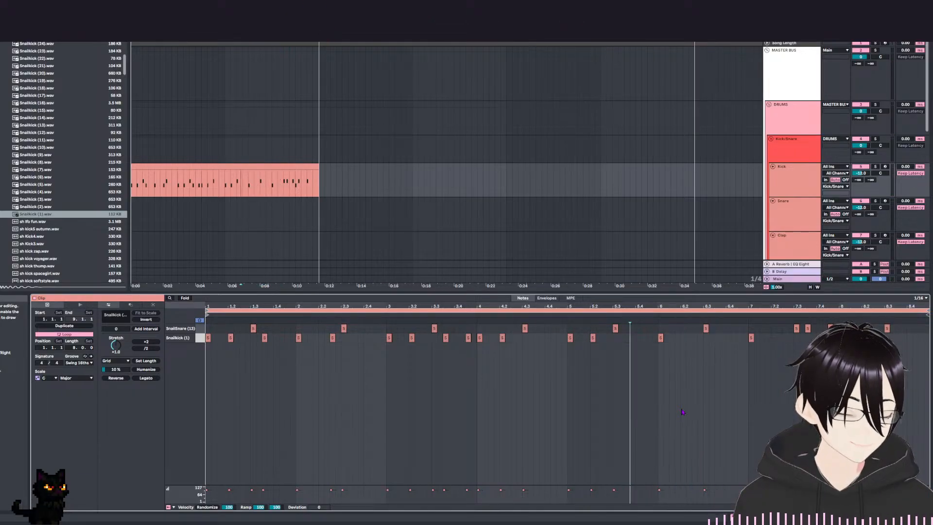
{"action": "key", "text": "ctrl+z"}
{"action": "key", "text": "ctrl+z"}
{"action": "key", "text": "ctrl+z"}
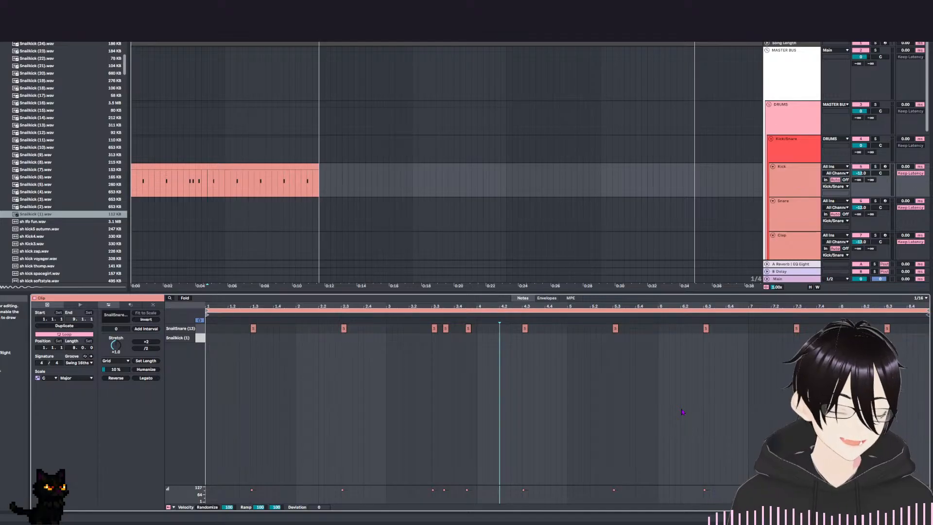
Redo the note edits up to the Snailkick (1) notes at 1.3.3 and 1.4.2, and play from around 1.3.
{"action": "key", "text": "ctrl+y"}
{"action": "key", "text": "ctrl+y"}
{"action": "key", "text": "ctrl+y"}
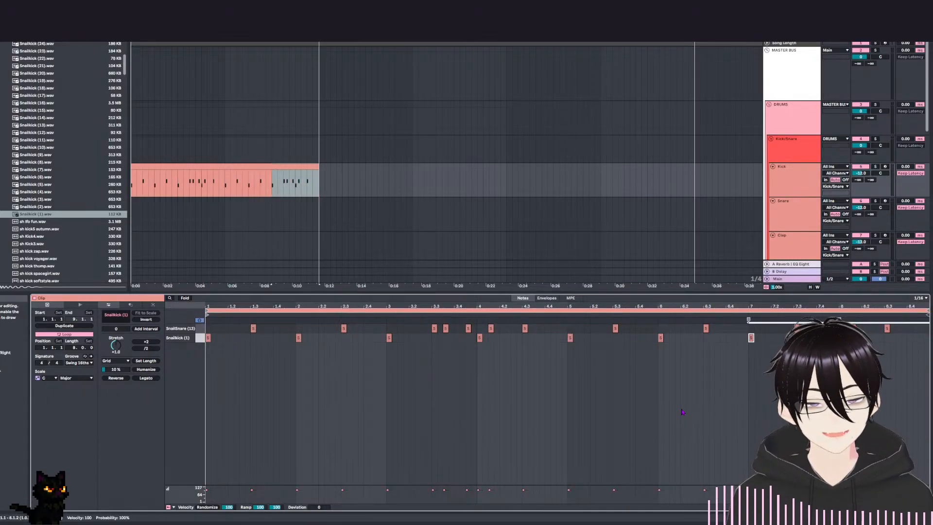
{"action": "key", "text": "ctrl+y"}
{"action": "key", "text": "ctrl+y"}
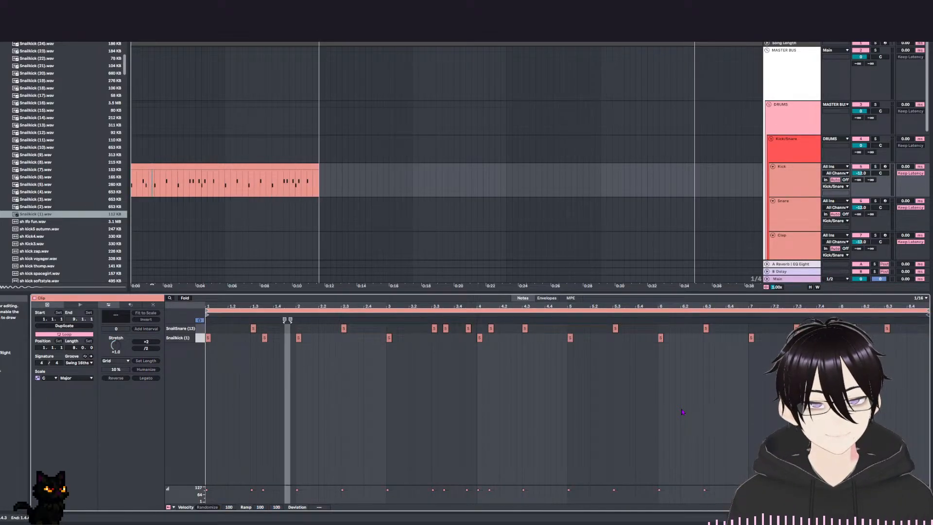
{"action": "key", "text": "ctrl+y"}
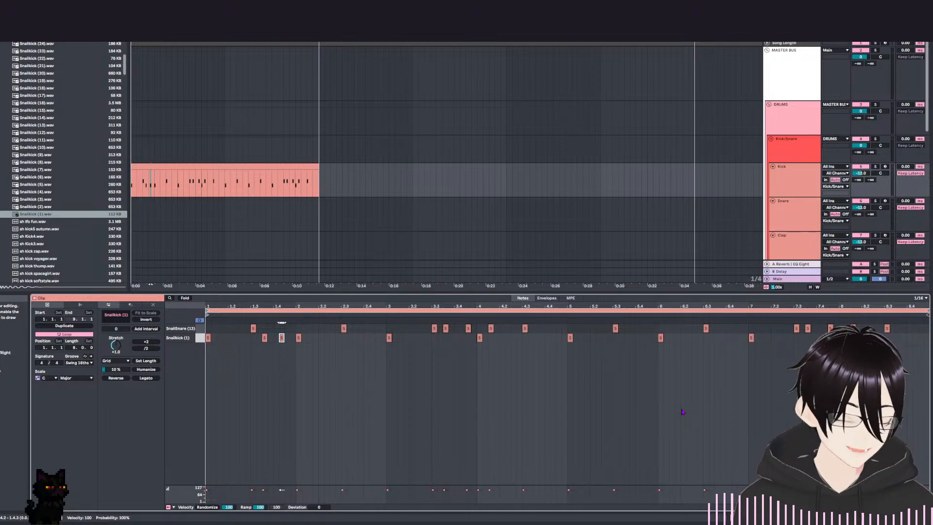
{"action": "key", "text": "ctrl+z"}
{"action": "key", "text": "ctrl+z"}
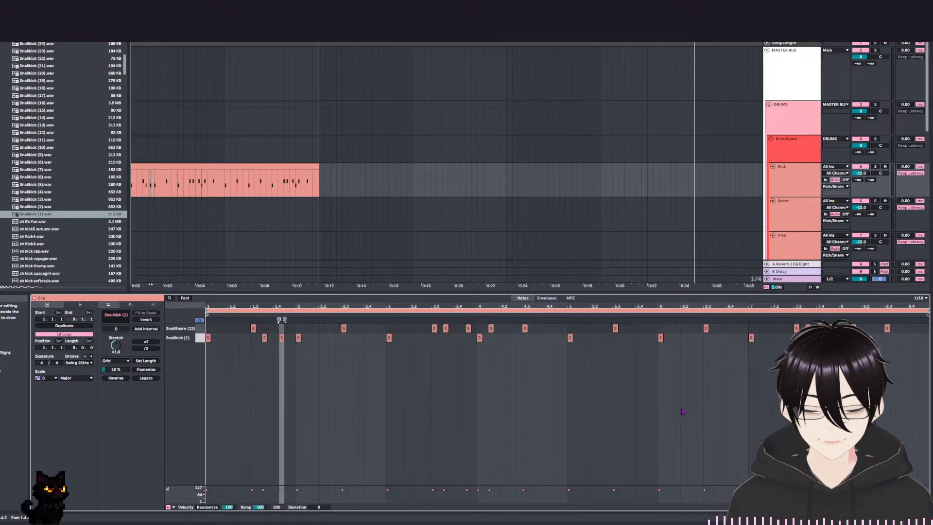
{"action": "left_click", "coordinate": [257, 389]}
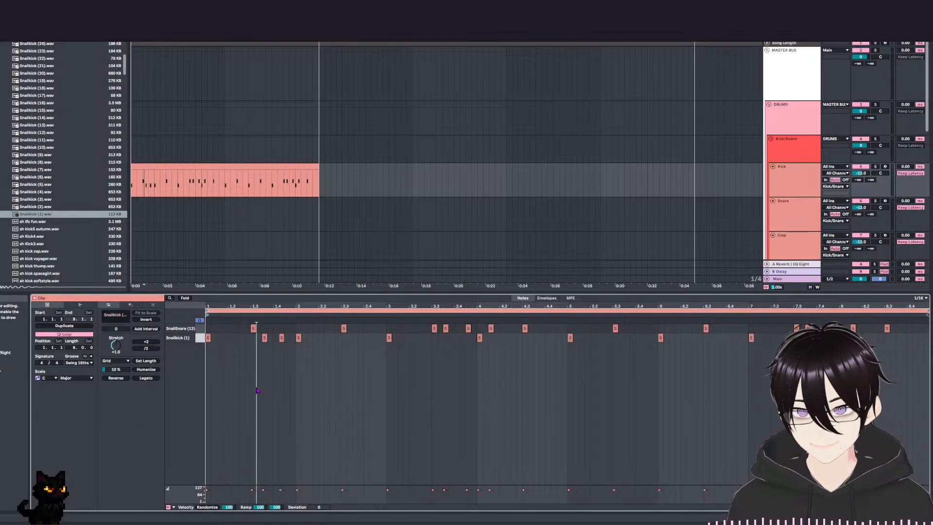
{"action": "key", "text": "space"}
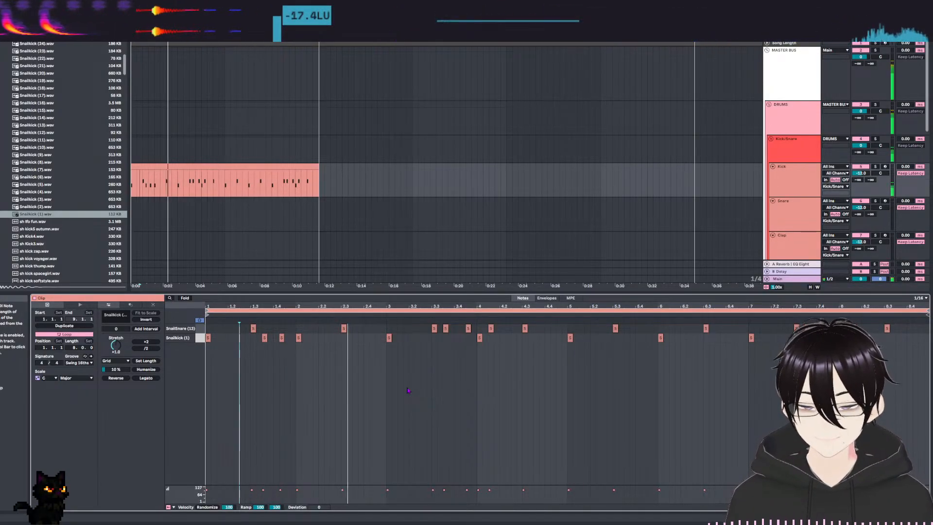
Try a Snailkick (1) note at 2.3.3, then undo the extra kick notes in bars 1 and 2 and replay the clip.
{"action": "double_click", "coordinate": [355, 338]}
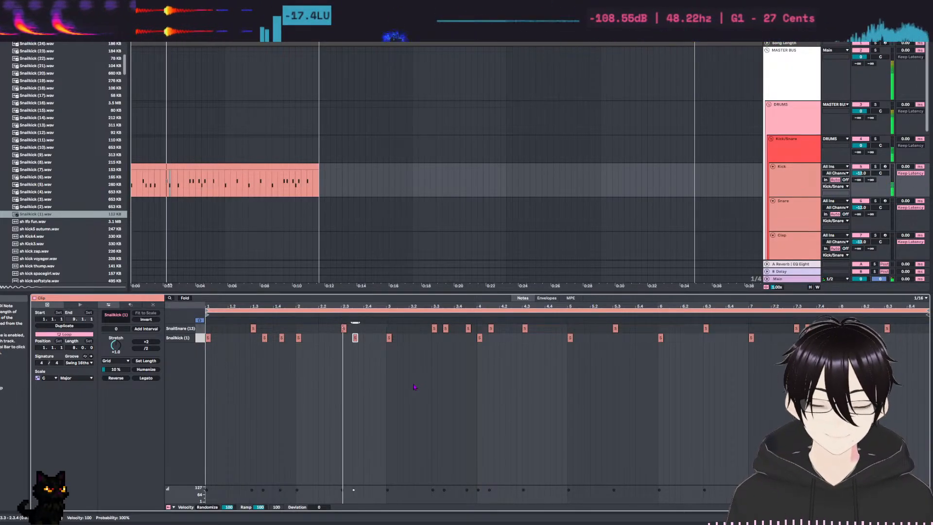
{"action": "key", "text": "space"}
{"action": "key", "text": "ctrl+z"}
{"action": "key", "text": "ctrl+z"}
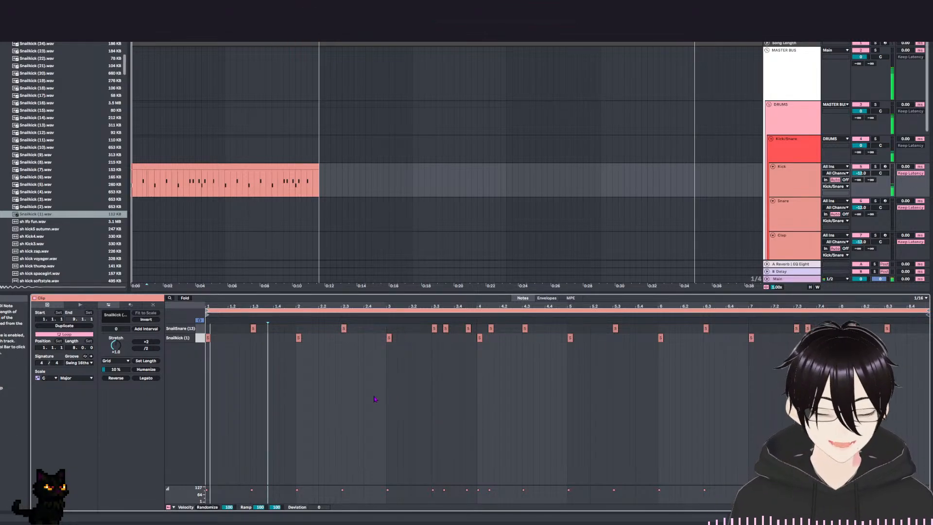
{"action": "key", "text": "space"}
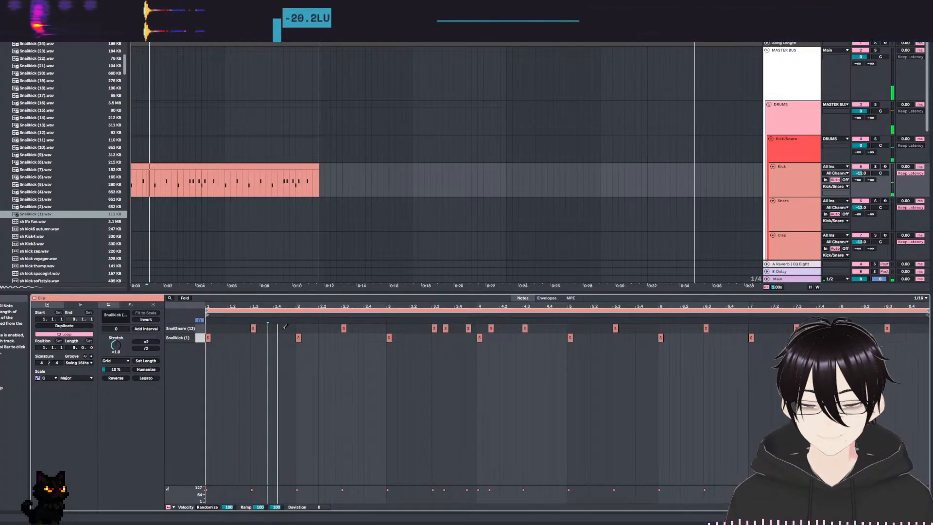
Try a SnailSnare (13) note at 1.2, then remove it and replay the clip.
{"action": "left_click", "coordinate": [227, 327]}
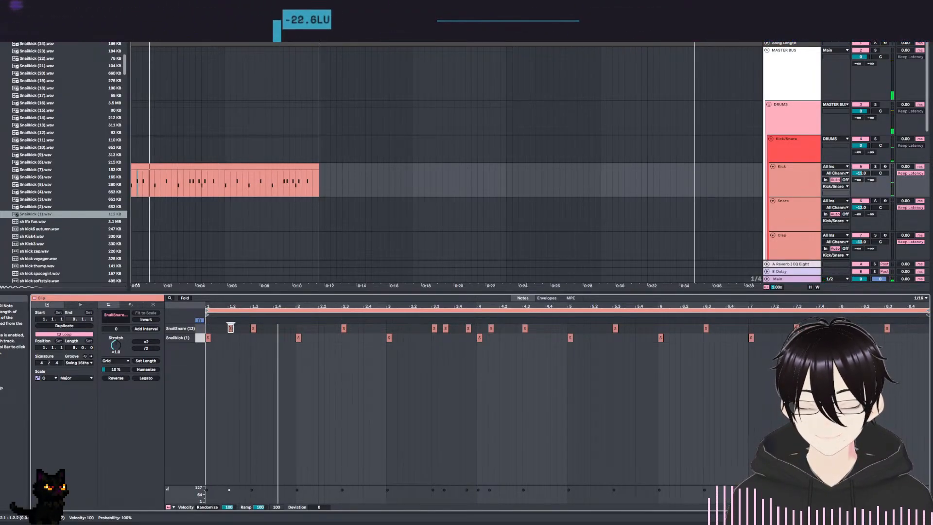
{"action": "left_click", "coordinate": [231, 327]}
{"action": "key", "text": "space"}
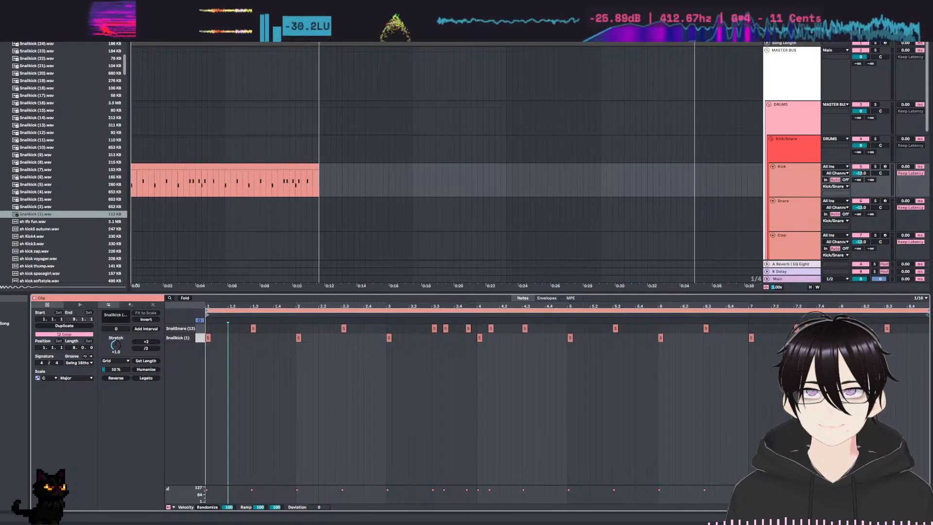
{"action": "scroll", "coordinate": [54, 55], "scroll_direction": "up", "scroll_amount": 3}
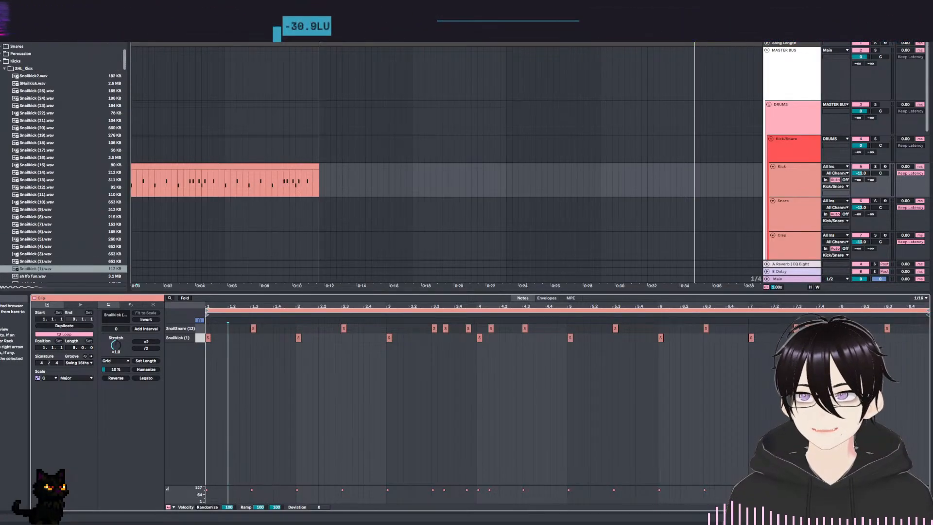
{"action": "scroll", "coordinate": [62, 203], "scroll_direction": "down", "scroll_amount": 10}
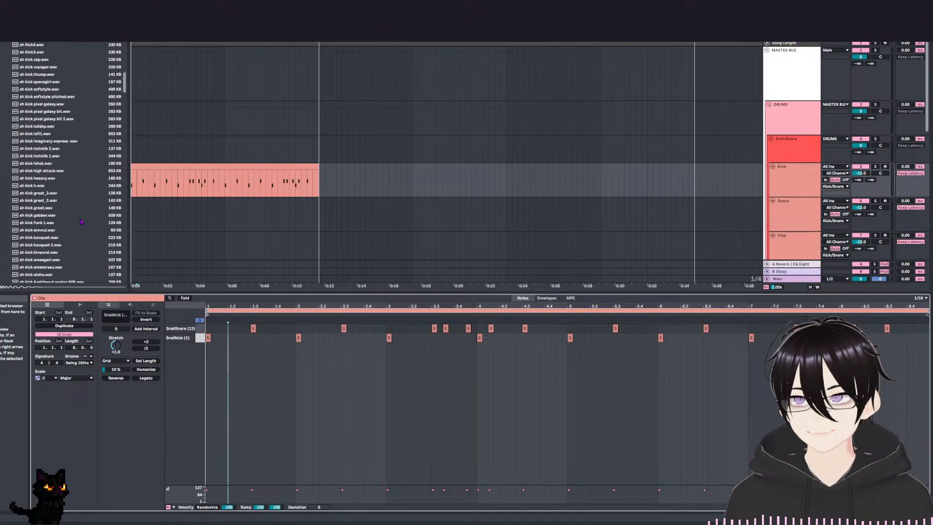
{"action": "scroll", "coordinate": [59, 111], "scroll_direction": "up", "scroll_amount": 9}
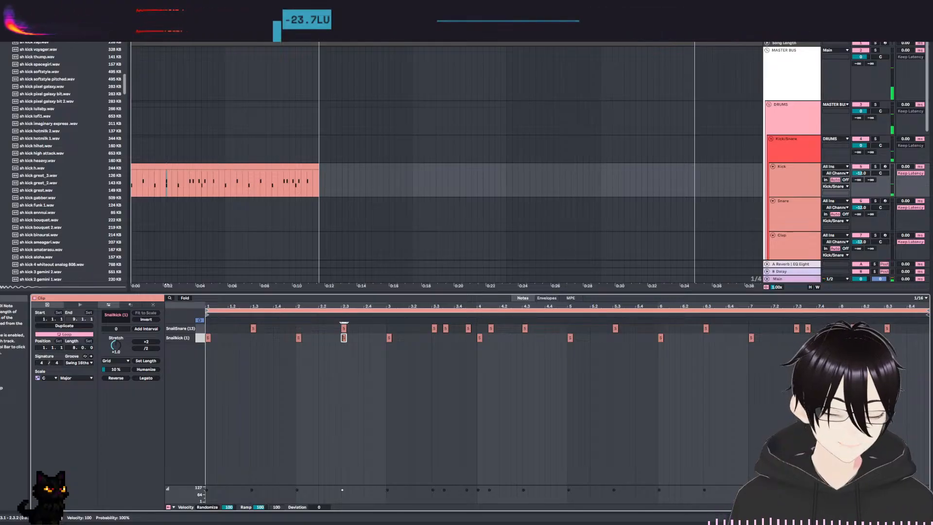
Clear all notes from the clip, then add a Snailkick (1) note at 1.1 and a SnailSnare (13) note at 1.3, and play it.
{"action": "key", "text": "ctrl+a"}
{"action": "key", "text": "Delete"}
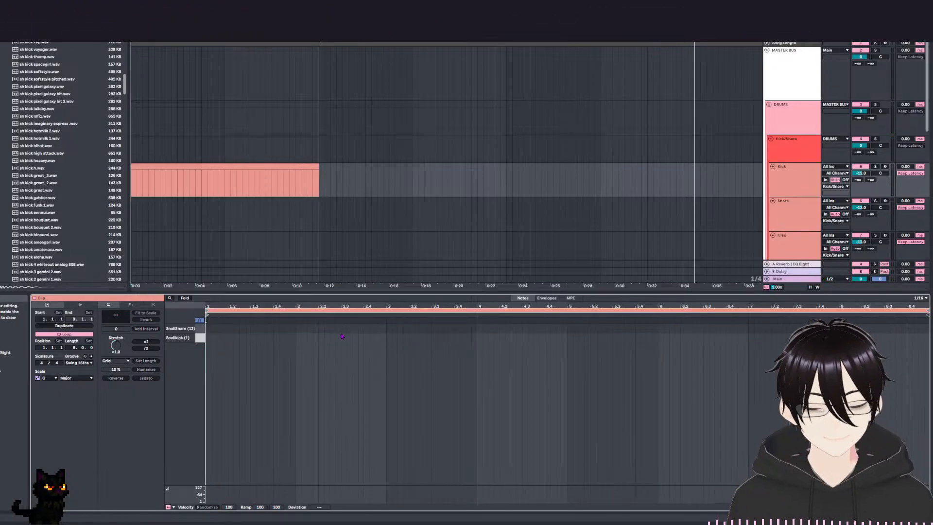
{"action": "left_click", "coordinate": [209, 337]}
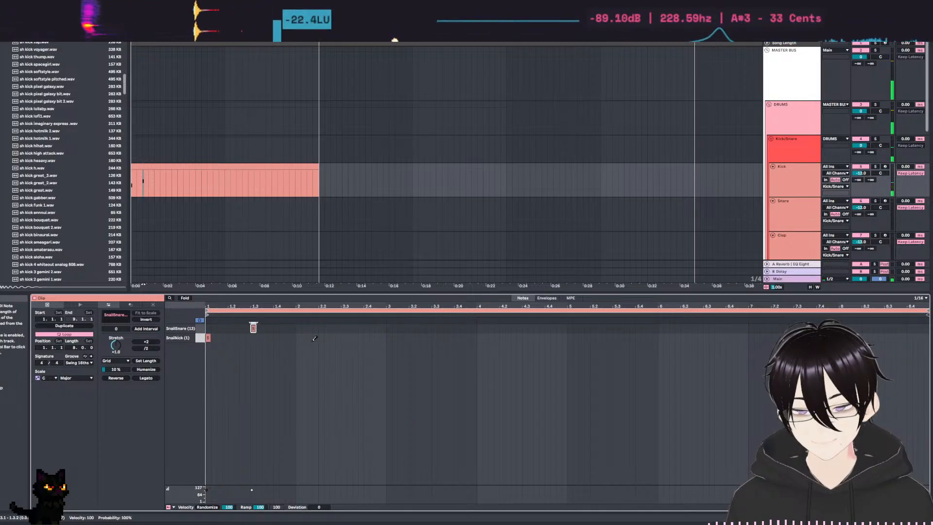
{"action": "key", "text": "space"}
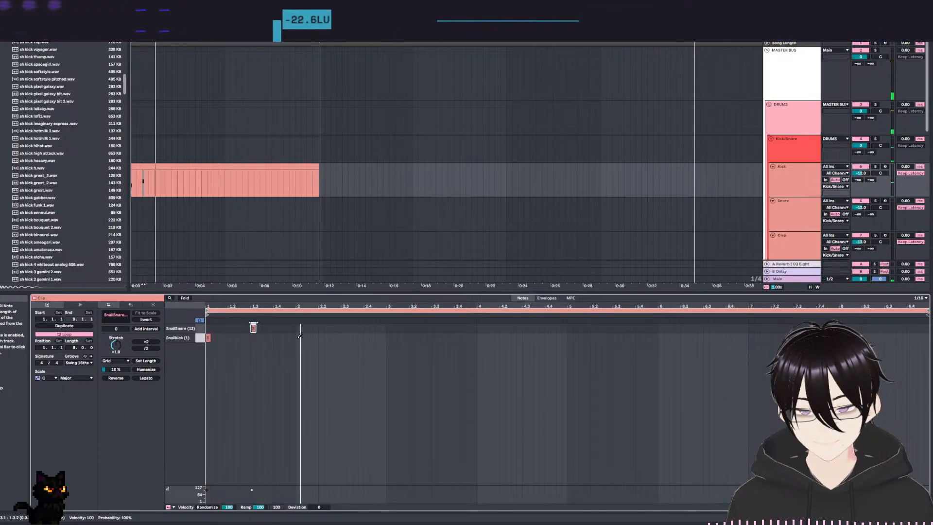
Try a Snailkick (1) note at 2.1 with a SnailSnare (13) note at 2.1.3, and play the clip.
{"action": "key", "text": "b"}
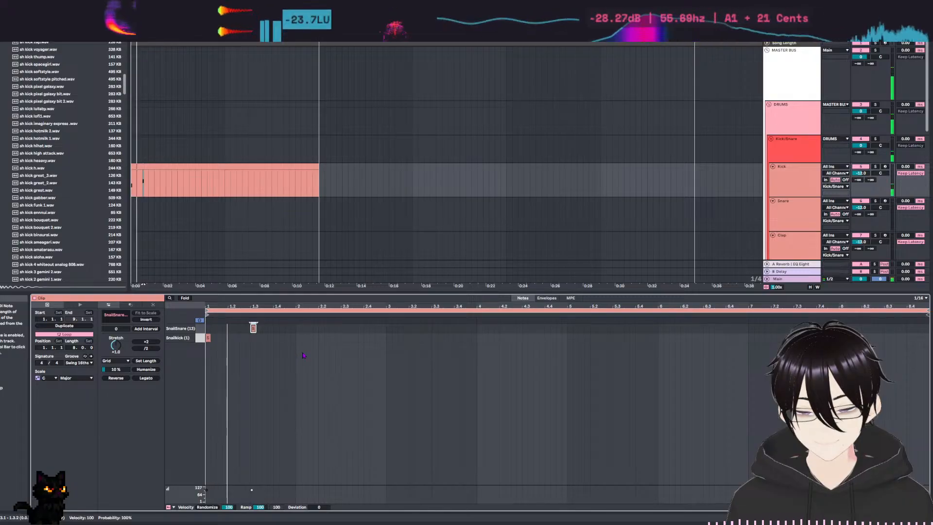
{"action": "left_click", "coordinate": [295, 342]}
{"action": "double_click", "coordinate": [297, 340]}
{"action": "key", "text": "space"}
{"action": "key", "text": "Delete"}
{"action": "double_click", "coordinate": [298, 338]}
{"action": "key", "text": "space"}
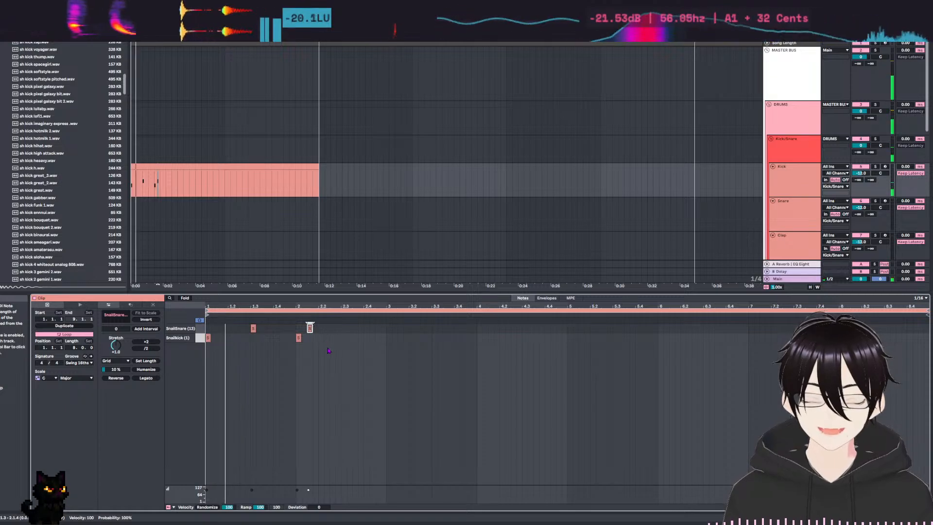
Try SnailSnare (13) notes at 1.2 and 1.4 around a Snailkick (1) note at 1.3, then restore the kick at 1.1 and snare at 1.3.
{"action": "key", "text": "Right"}
{"action": "key", "text": "Right"}
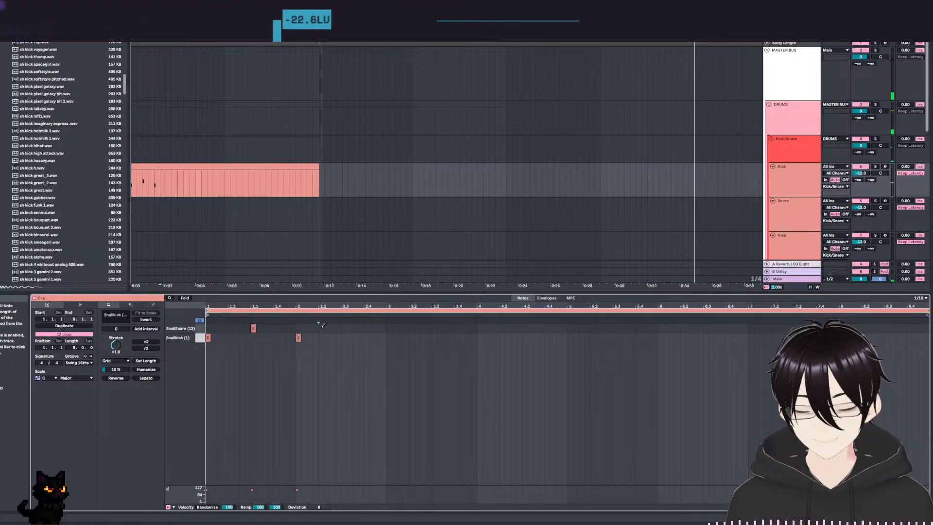
{"action": "left_click", "coordinate": [230, 328]}
{"action": "key", "text": "space"}
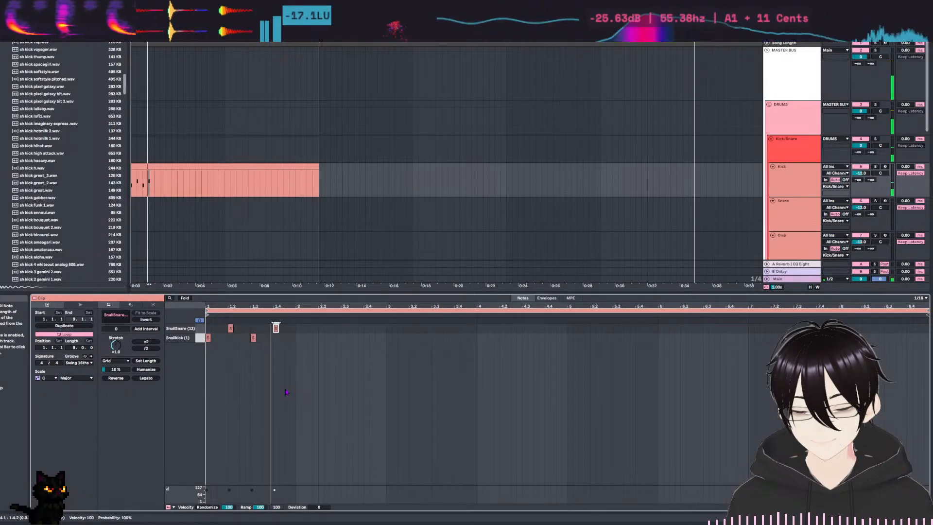
{"action": "left_click", "coordinate": [277, 328]}
{"action": "left_click", "coordinate": [253, 328]}
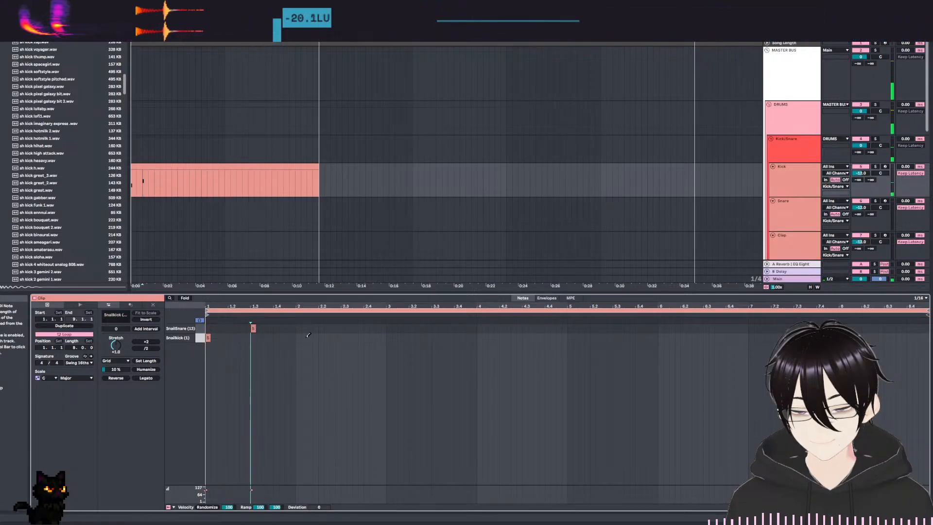
Duplicate the bar 1 kick and snare notes until they fill all eight bars, and play the clip.
{"action": "left_click_drag", "start_coordinate": [293, 341], "coordinate": [122, 335]}
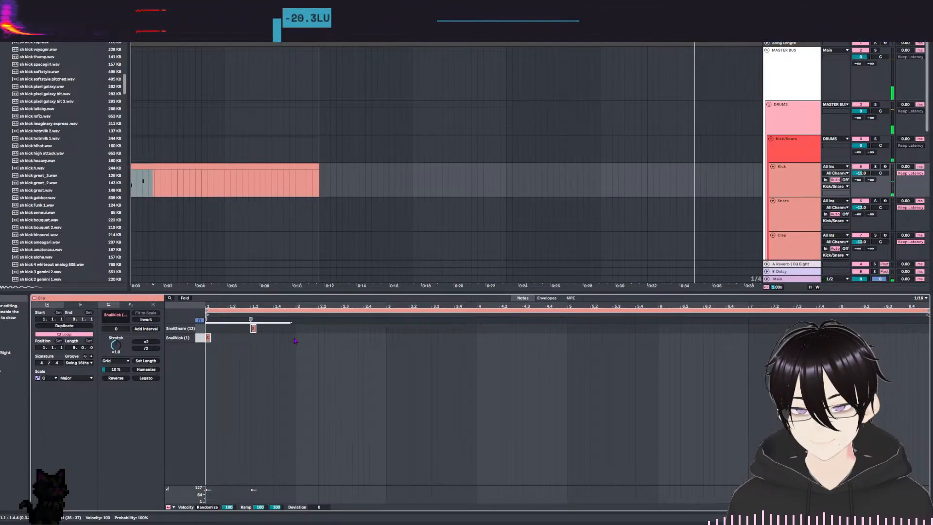
{"action": "key", "text": "ctrl+d"}
{"action": "key", "text": "ctrl+d"}
{"action": "key", "text": "ctrl+d"}
{"action": "key", "text": "ctrl+d"}
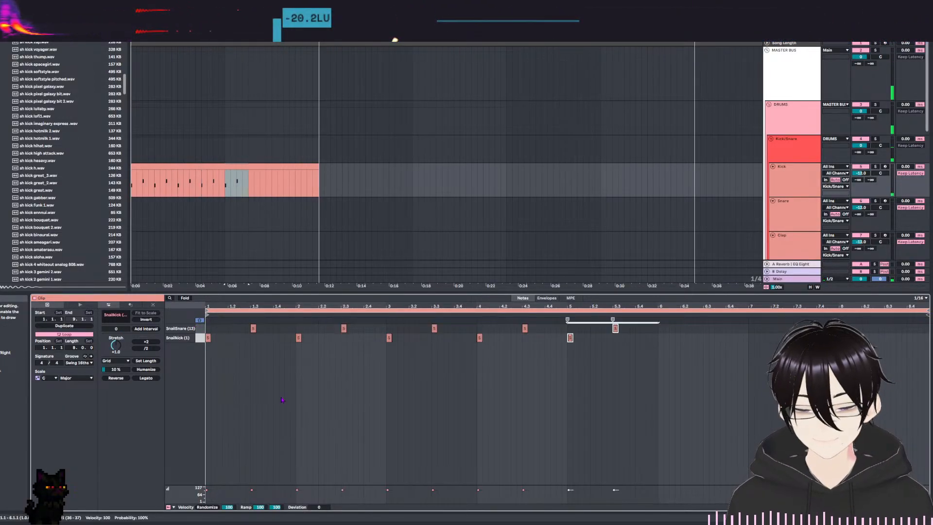
{"action": "key", "text": "space"}
{"action": "left_click", "coordinate": [404, 403]}
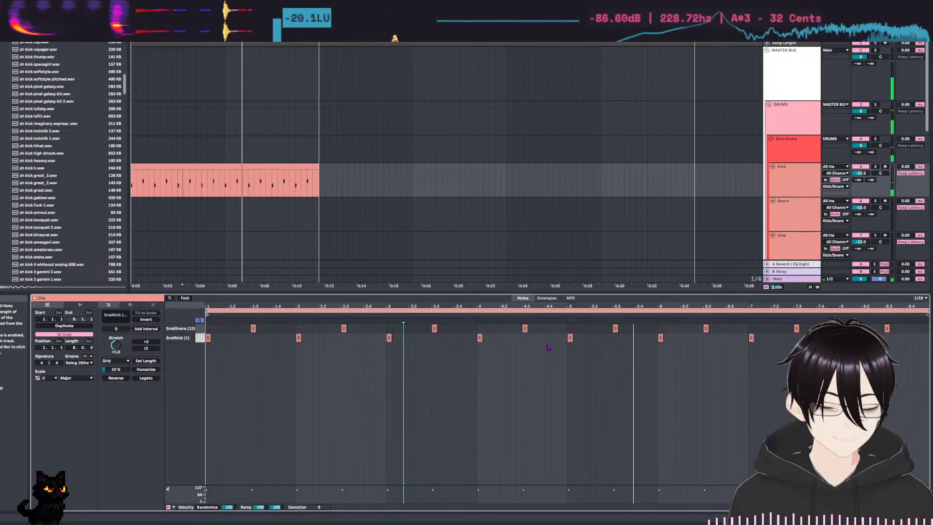
{"action": "left_click", "coordinate": [528, 368]}
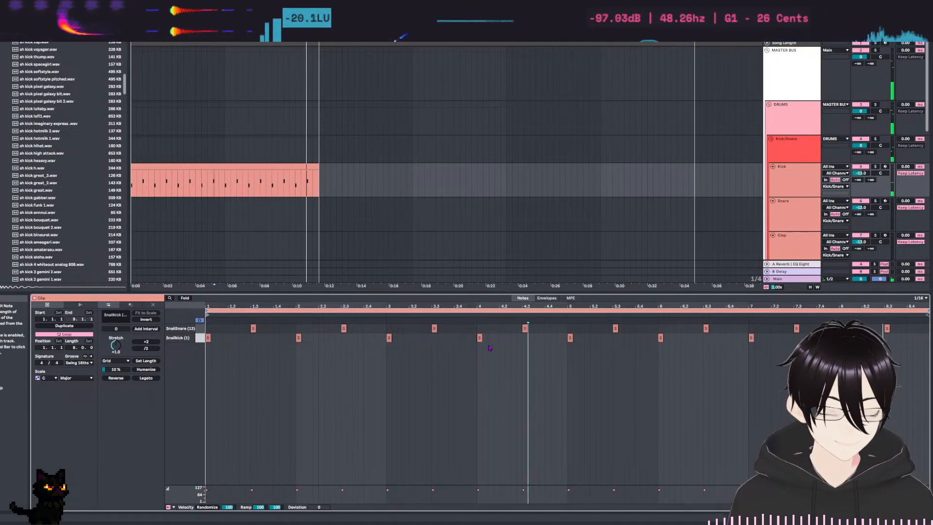
Replace the Snailkick (1) note at 2.1 with notes at 1.4 and 2.2, add another at 3.4, and replay the clip.
{"action": "left_click", "coordinate": [275, 338]}
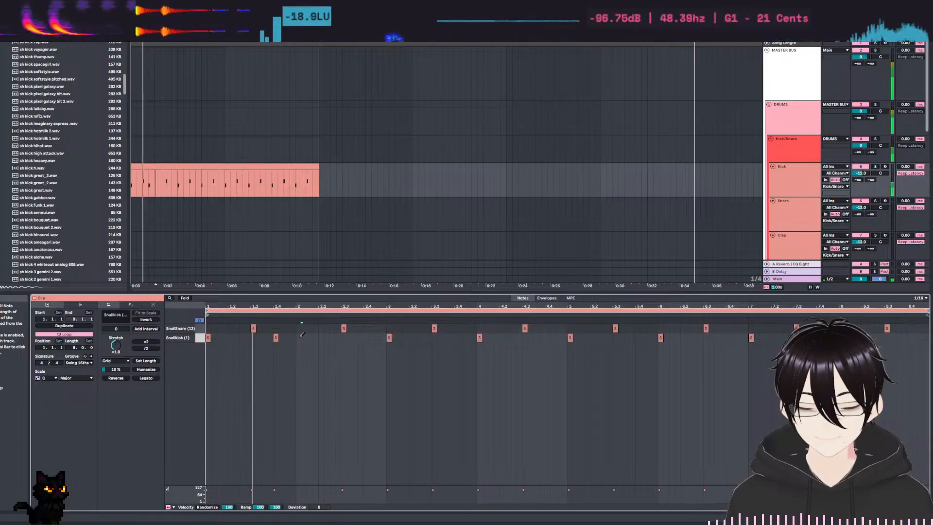
{"action": "key", "text": "Right"}
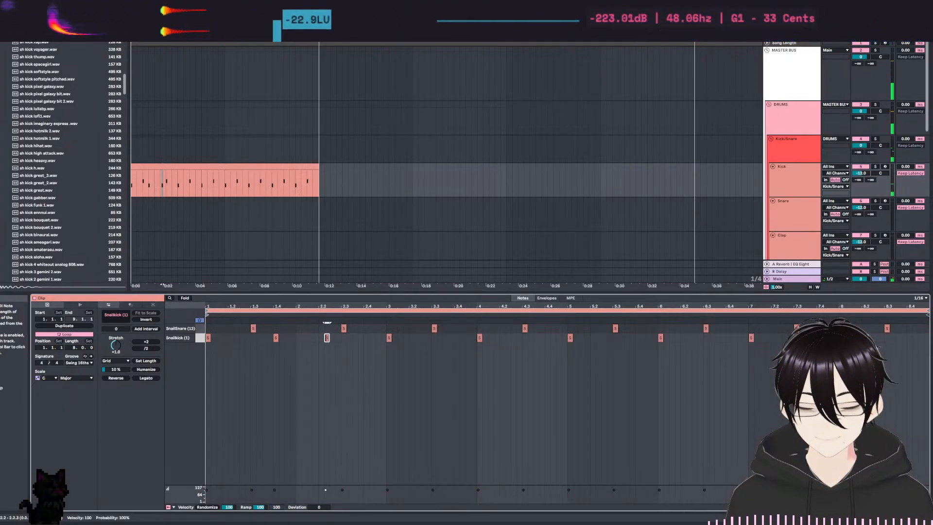
{"action": "key", "text": "space"}
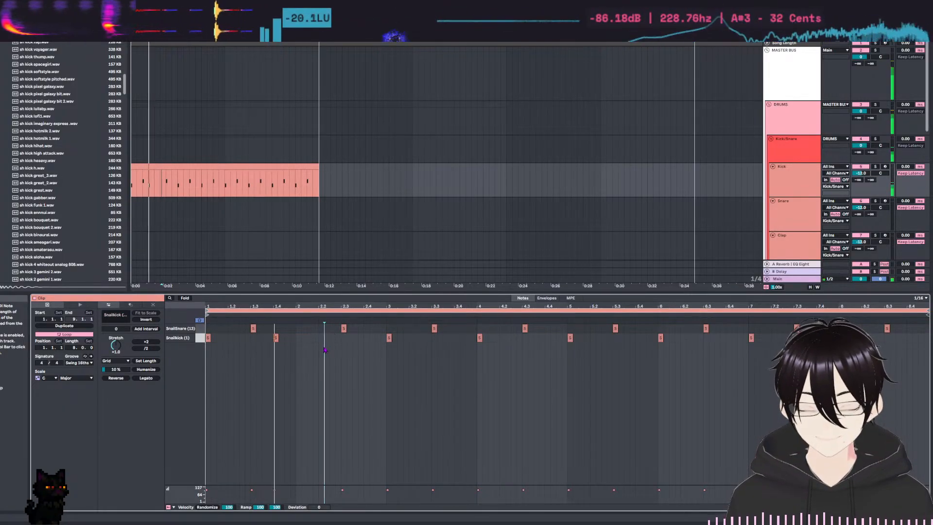
{"action": "left_click", "coordinate": [321, 337]}
{"action": "key", "text": "space"}
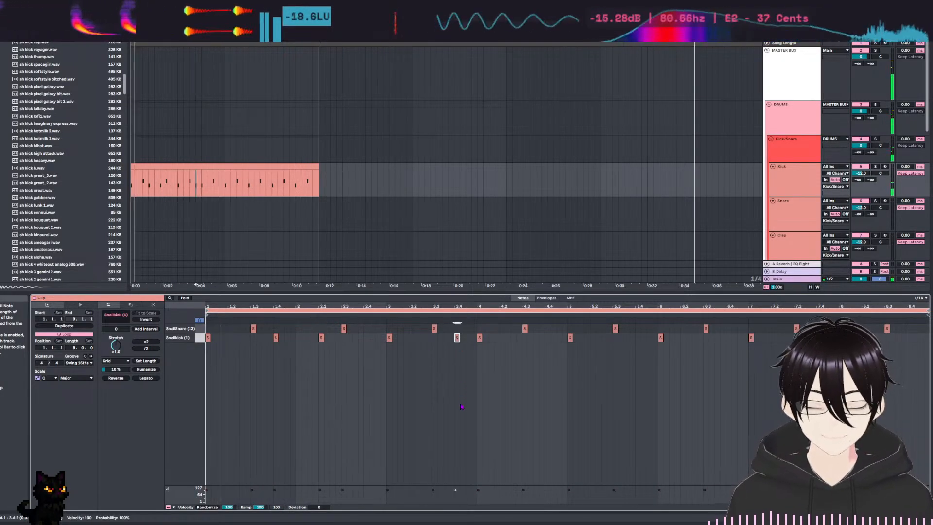
Remove the Snailkick (1) notes at 4.1 and 6.1, add ones at 3.2.3, 4.2 and 5.4, and play the clip.
{"action": "double_click", "coordinate": [480, 338]}
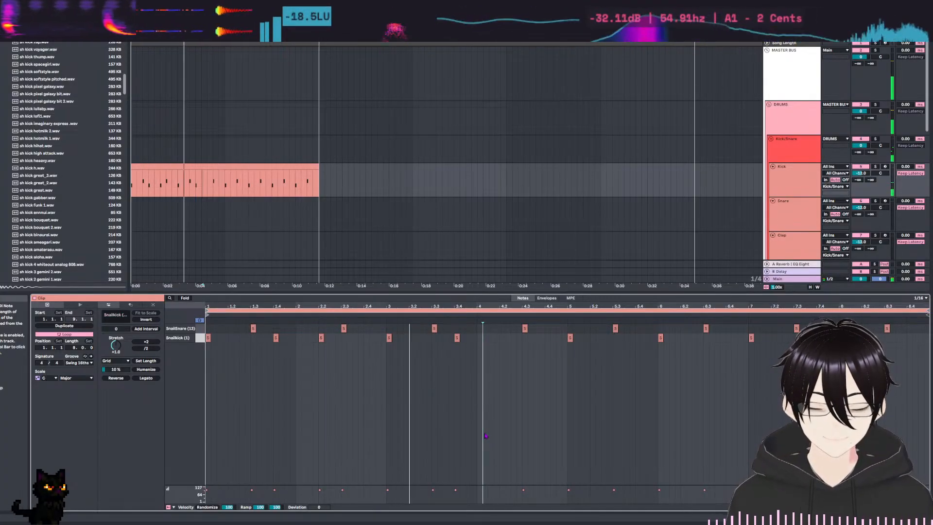
{"action": "double_click", "coordinate": [423, 337]}
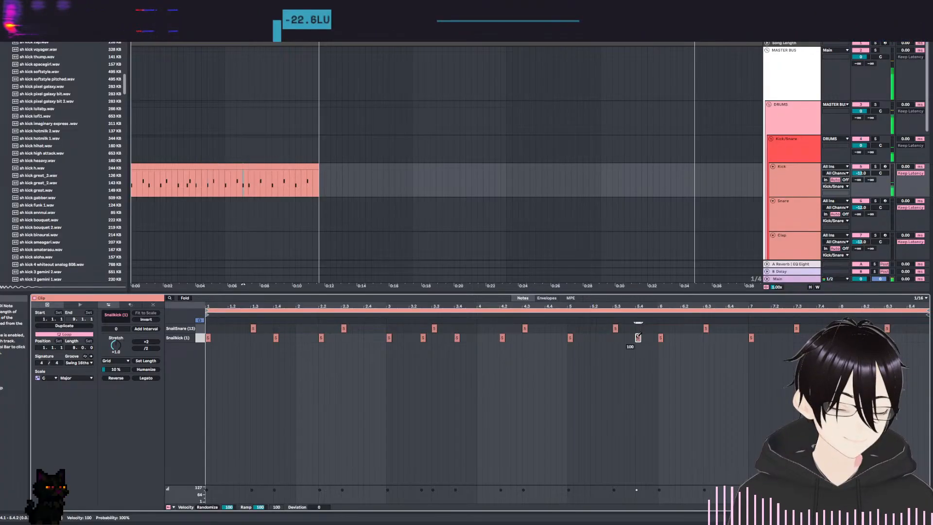
{"action": "left_click", "coordinate": [668, 412]}
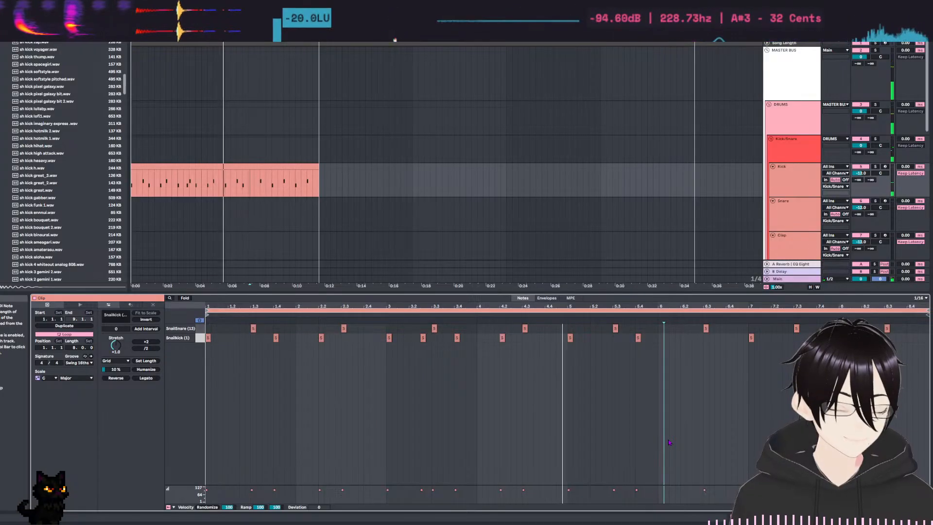
{"action": "key", "text": "space"}
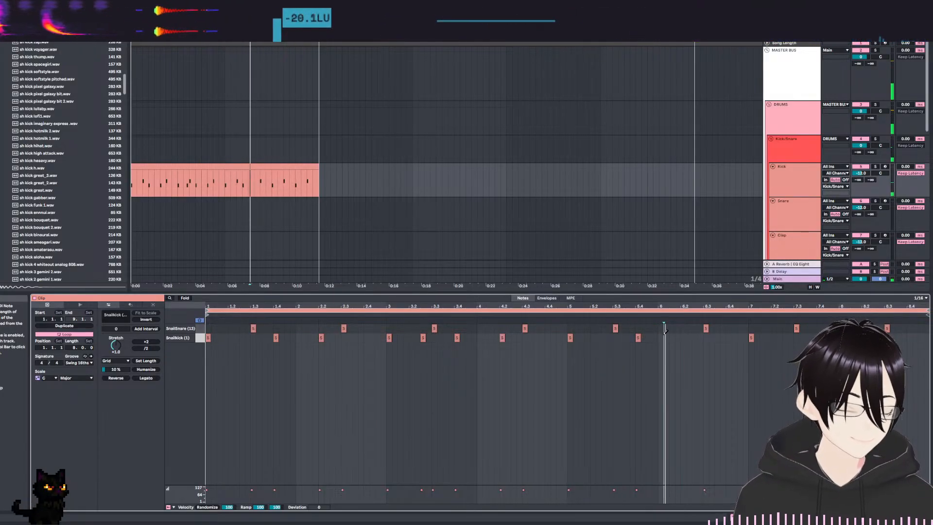
Try a Snailkick (1) note at 6.1 again, then remove it and replay the clip.
{"action": "left_click", "coordinate": [663, 337]}
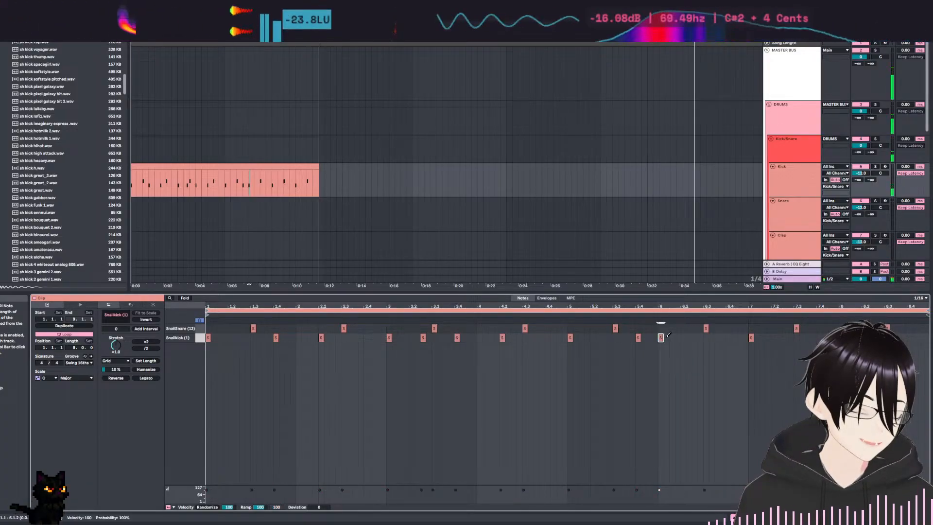
{"action": "key", "text": "space"}
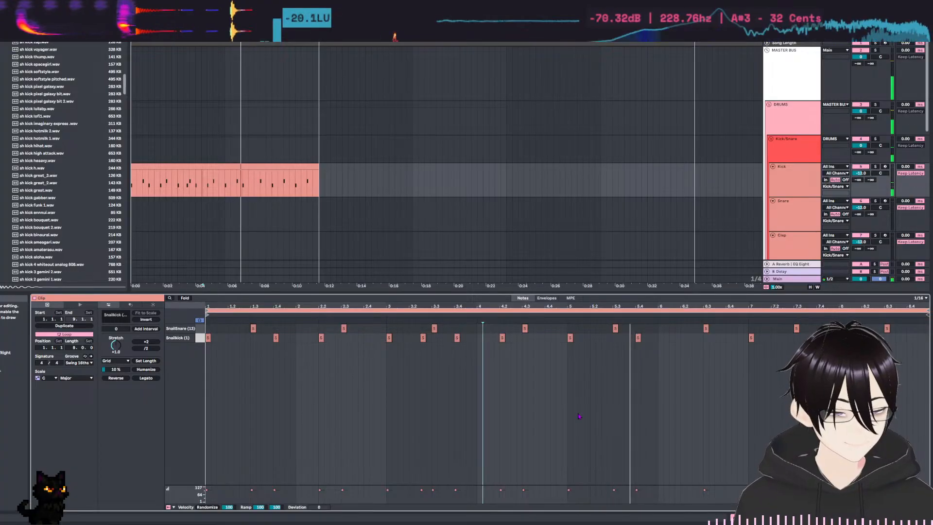
{"action": "key", "text": "space"}
{"action": "key", "text": "space"}
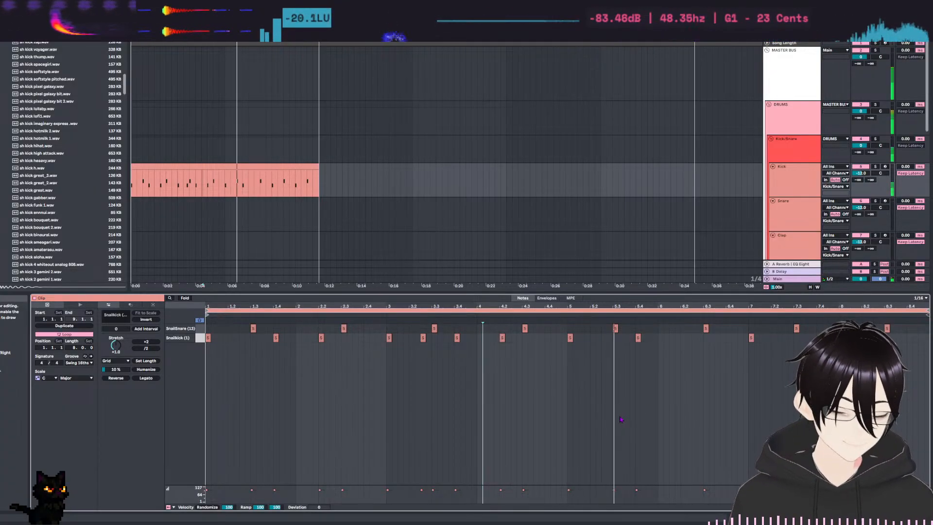
Add Snailkick (1) notes at 6.2, 7.2 and 7.4 and just before the bar 8 snare, playing the clip to check them.
{"action": "key", "text": "space"}
{"action": "left_click", "coordinate": [683, 337]}
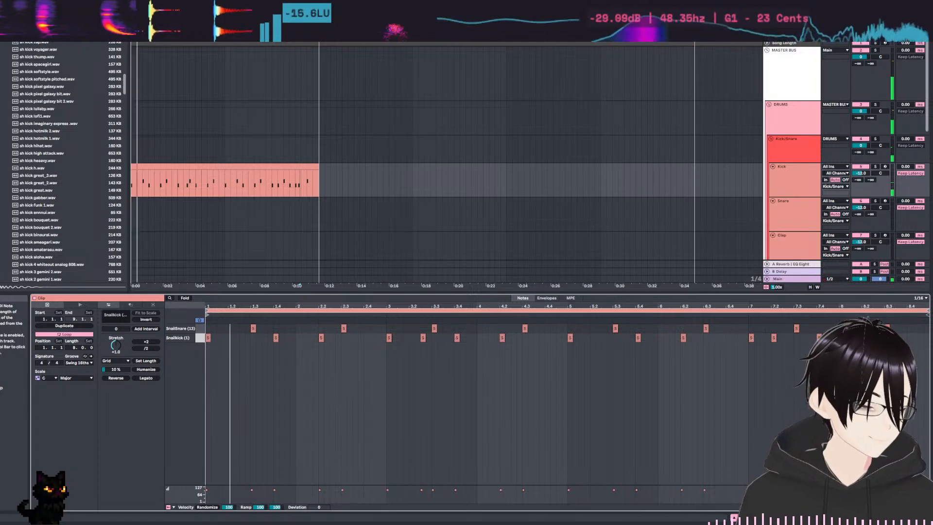
{"action": "double_click", "coordinate": [876, 338]}
{"action": "left_click", "coordinate": [879, 342]}
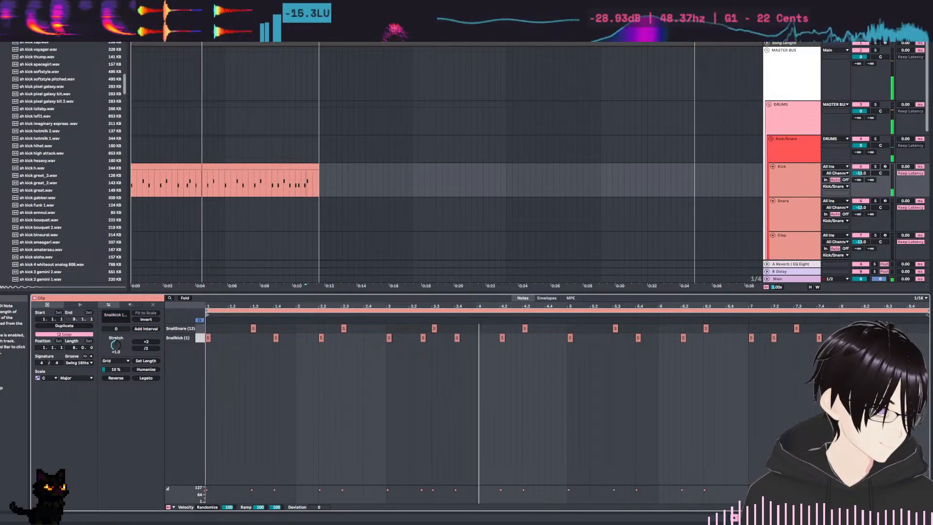
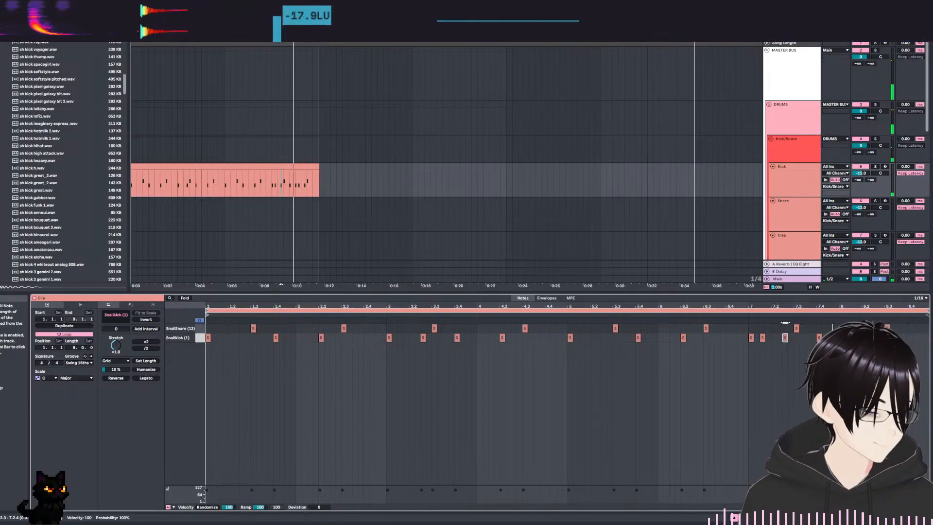
Add a Snailkick (1) note at 7.3.3 and play the pattern from around bar 6.
{"action": "left_click", "coordinate": [665, 345]}
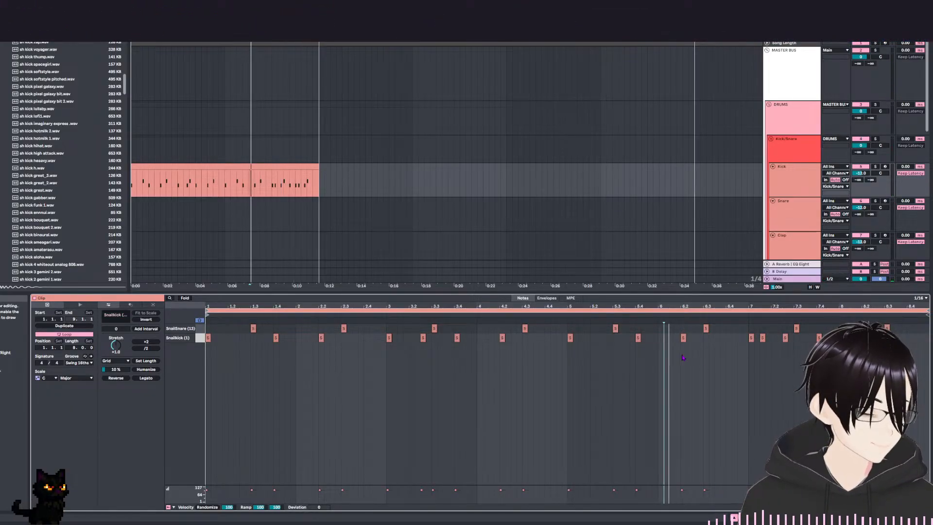
{"action": "key", "text": "space"}
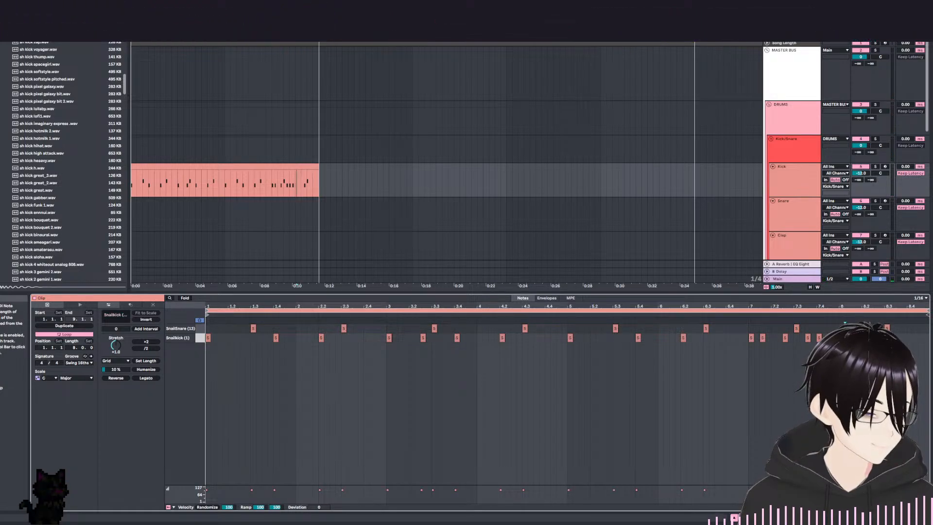
{"action": "left_click", "coordinate": [752, 320]}
{"action": "key", "text": "space"}
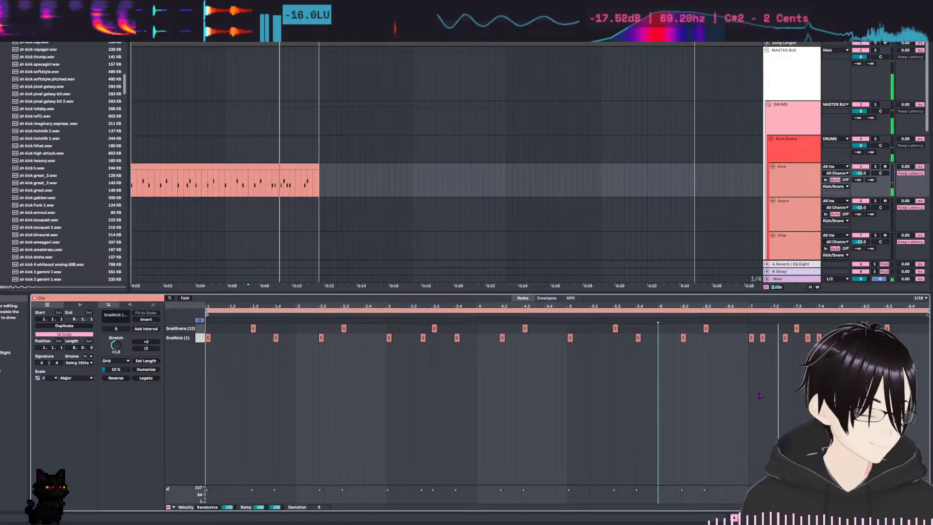
{"action": "key", "text": "space"}
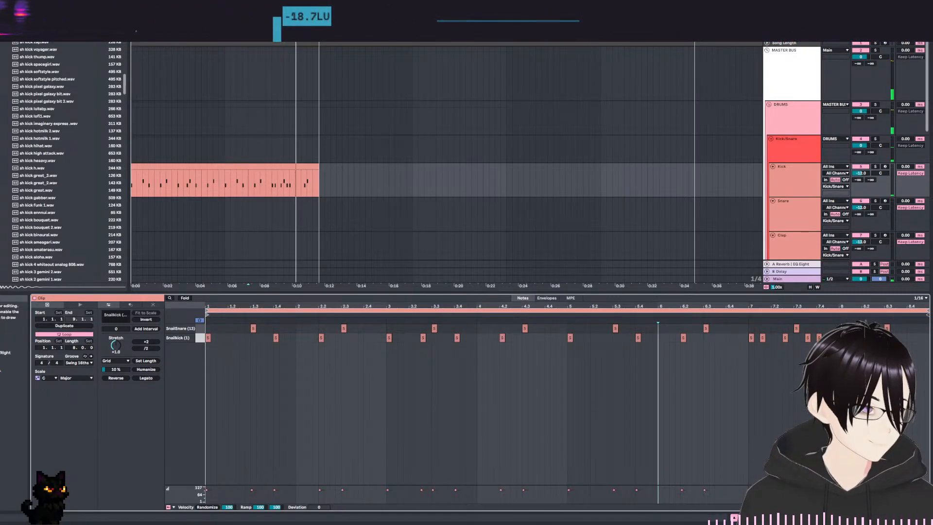
Try a Snailkick (1) note at 8.1 and replay the pattern from late bar 6.
{"action": "double_click", "coordinate": [842, 337]}
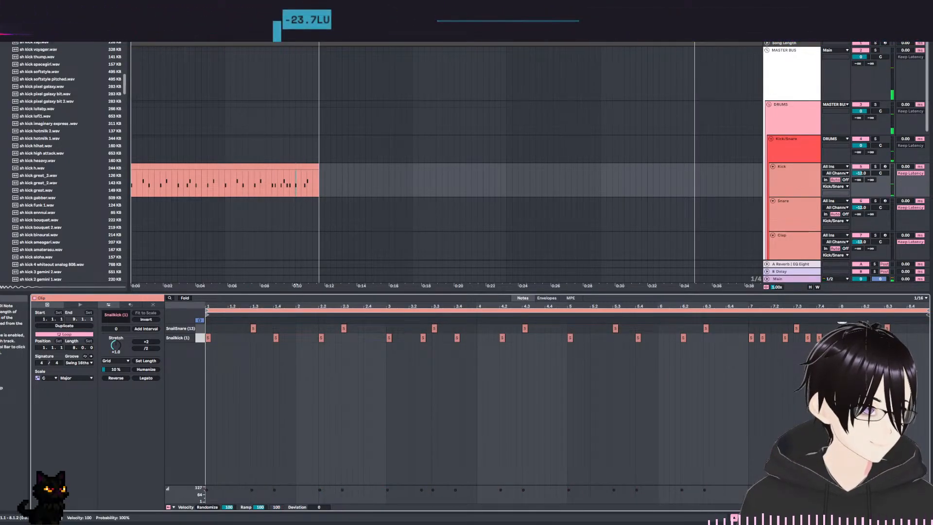
{"action": "left_click", "coordinate": [715, 341]}
{"action": "key", "text": "space"}
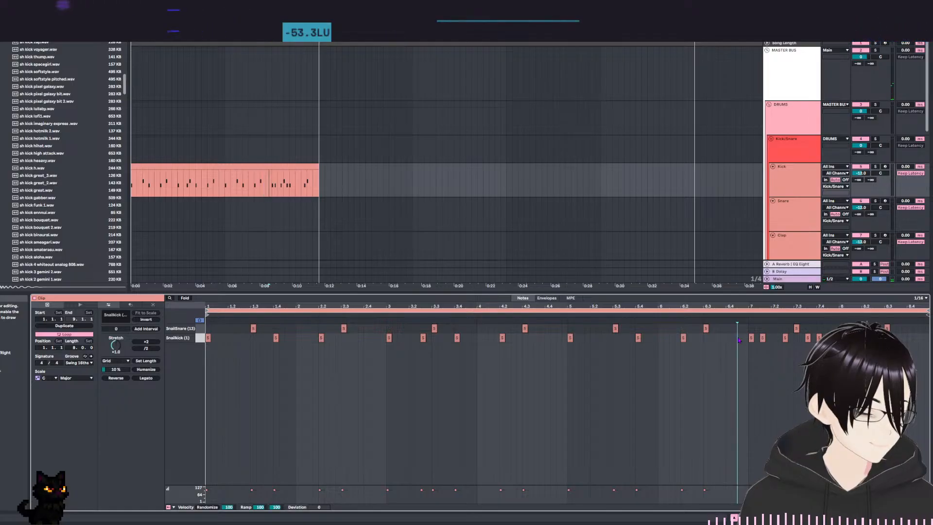
{"action": "key", "text": "space"}
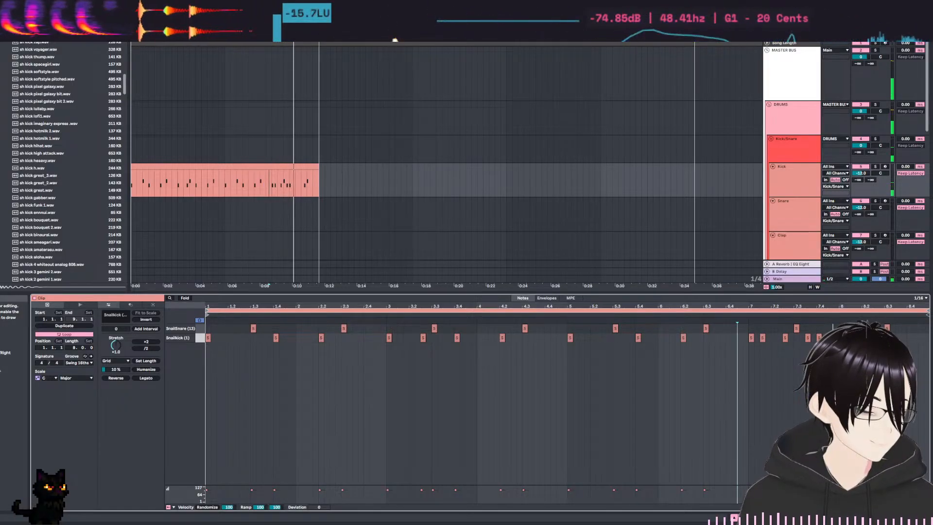
{"action": "key", "text": "space"}
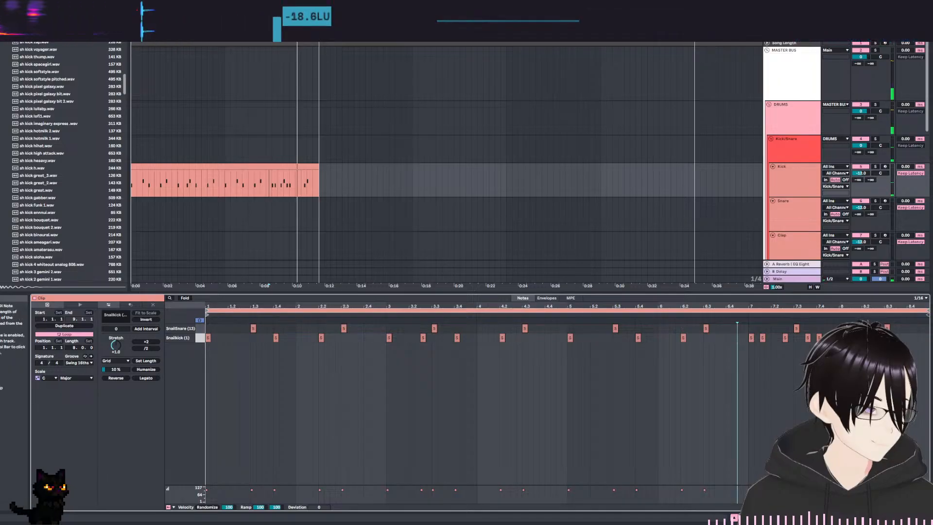
Add a Snailkick (1) note at 8.2, try one at 7.4.3, and replay from around bar 6.
{"action": "double_click", "coordinate": [844, 338]}
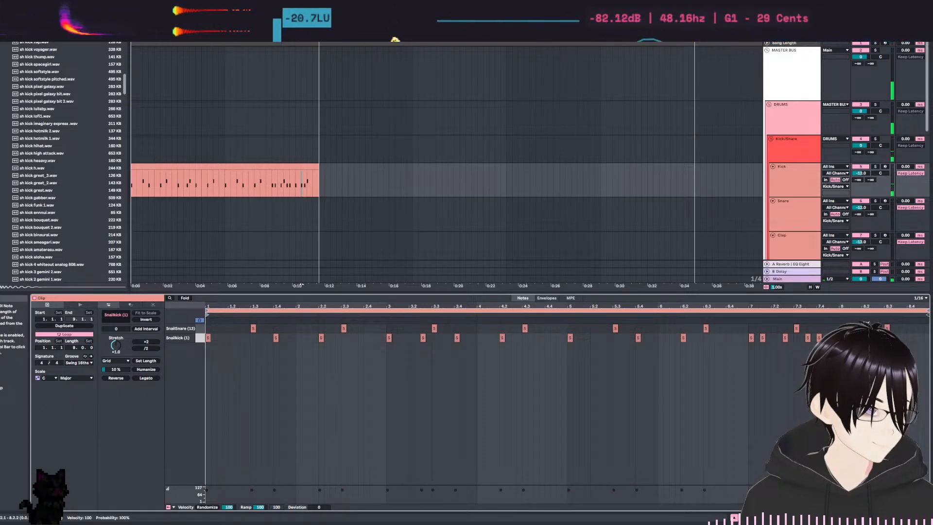
{"action": "key", "text": "space"}
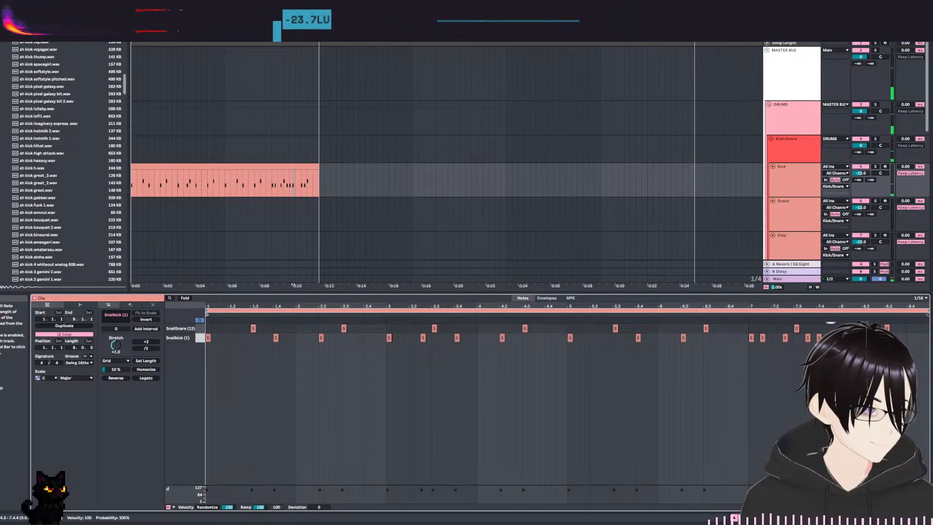
{"action": "key", "text": "space"}
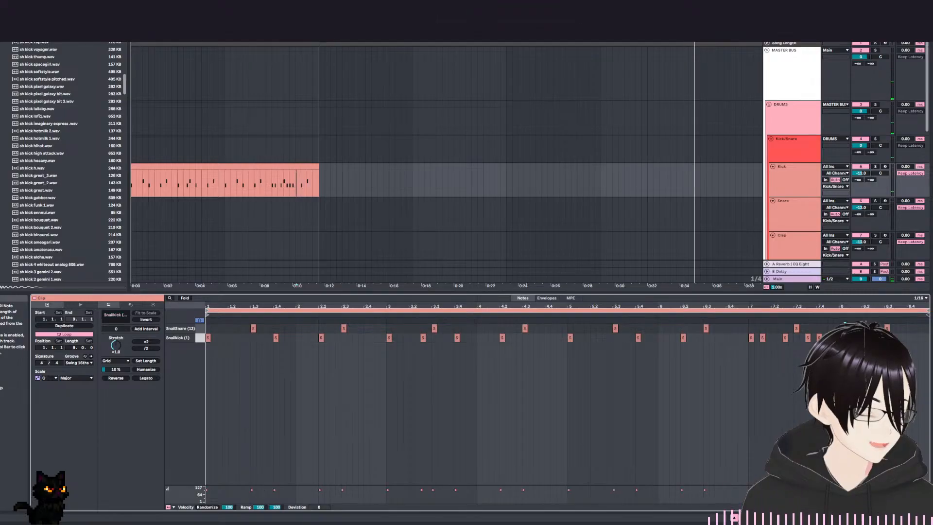
{"action": "left_click", "coordinate": [734, 335]}
{"action": "key", "text": "space"}
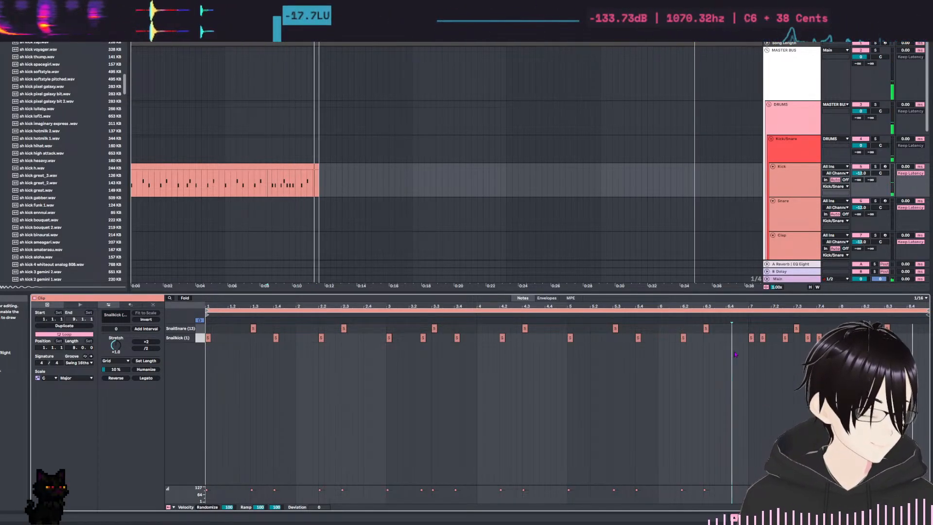
{"action": "key", "text": "space"}
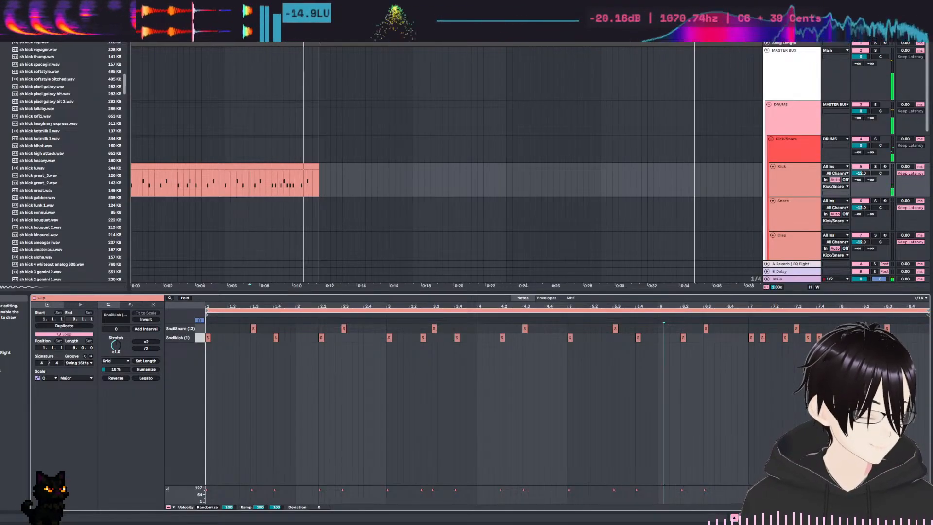
Add a Snailkick (1) note at 8.1.3 and play the pattern from bar 6.
{"action": "key", "text": "space"}
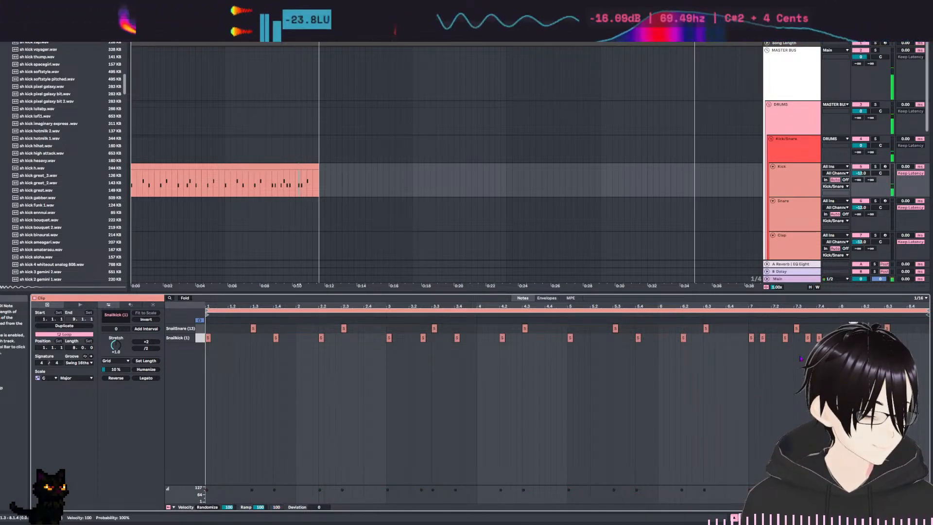
{"action": "key", "text": "space"}
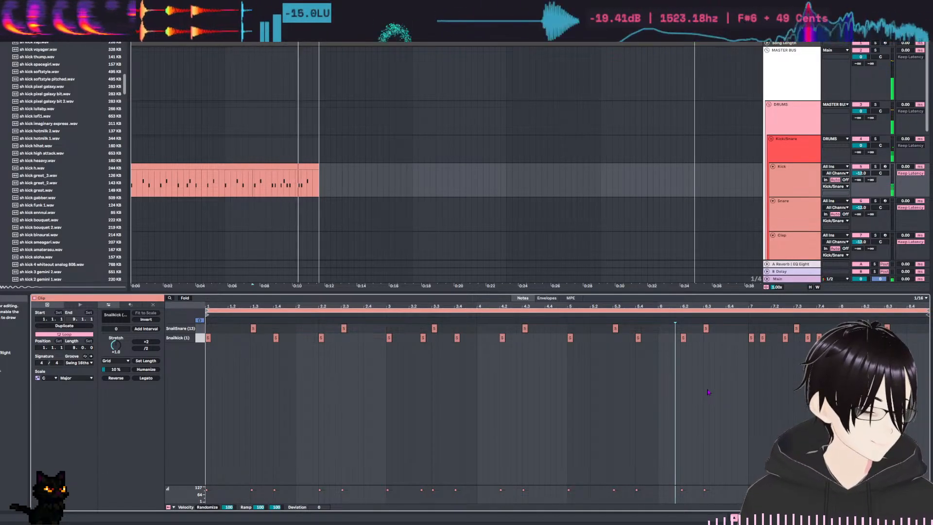
{"action": "left_click", "coordinate": [688, 393]}
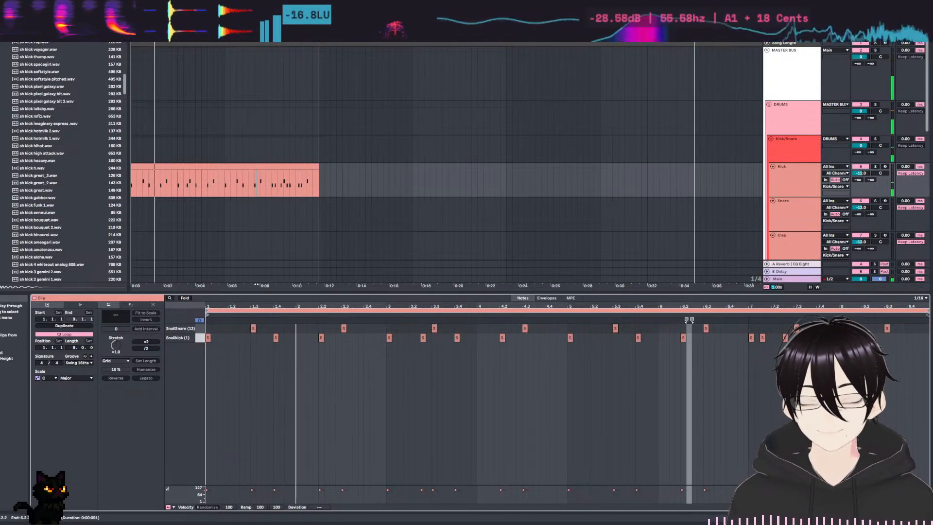
Enlarge the arrangement area and rename the clip on the Kick track as Kick 1.
{"action": "left_click_drag", "start_coordinate": [539, 293], "coordinate": [539, 371]}
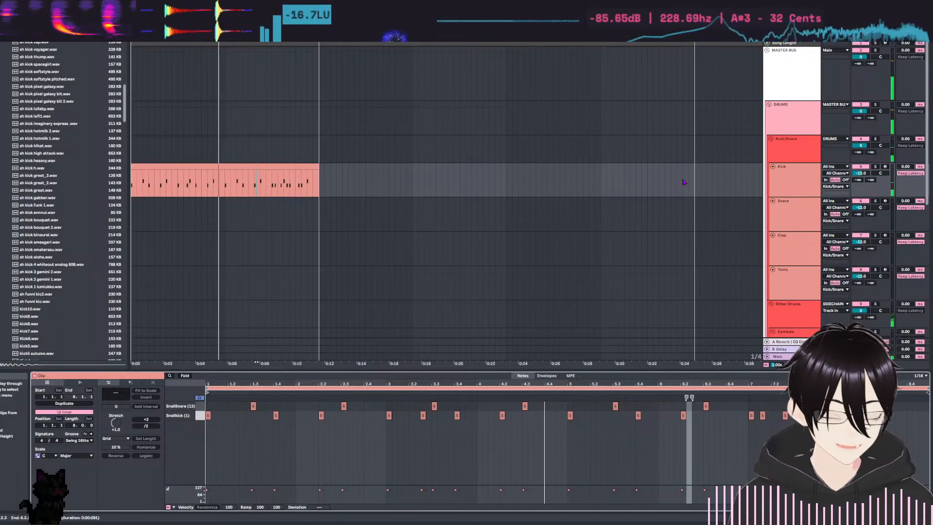
{"action": "scroll", "coordinate": [606, 260], "scroll_direction": "down", "scroll_amount": 3}
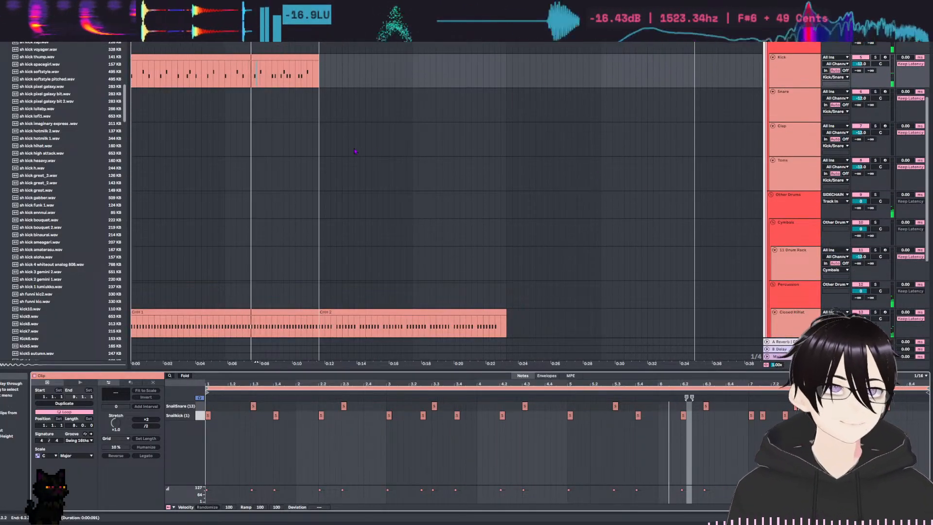
{"action": "left_click", "coordinate": [259, 55]}
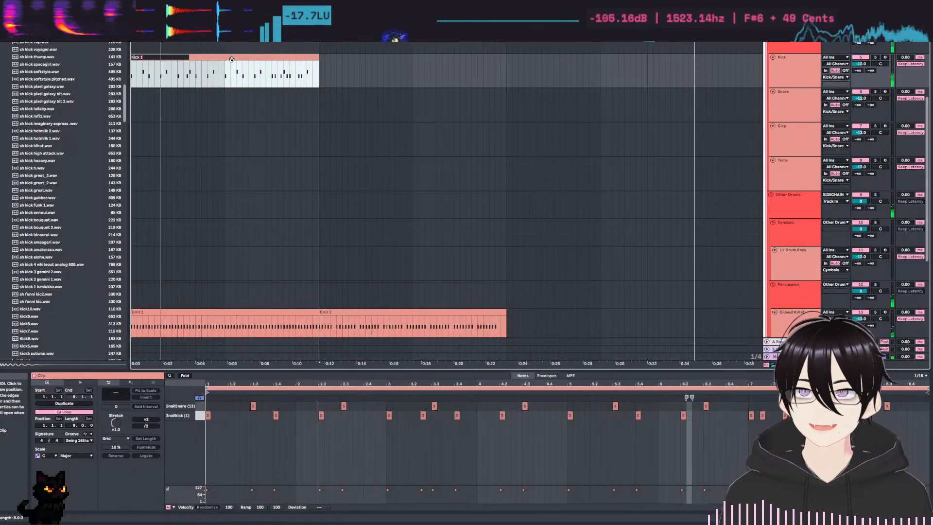
{"action": "left_click", "coordinate": [252, 63]}
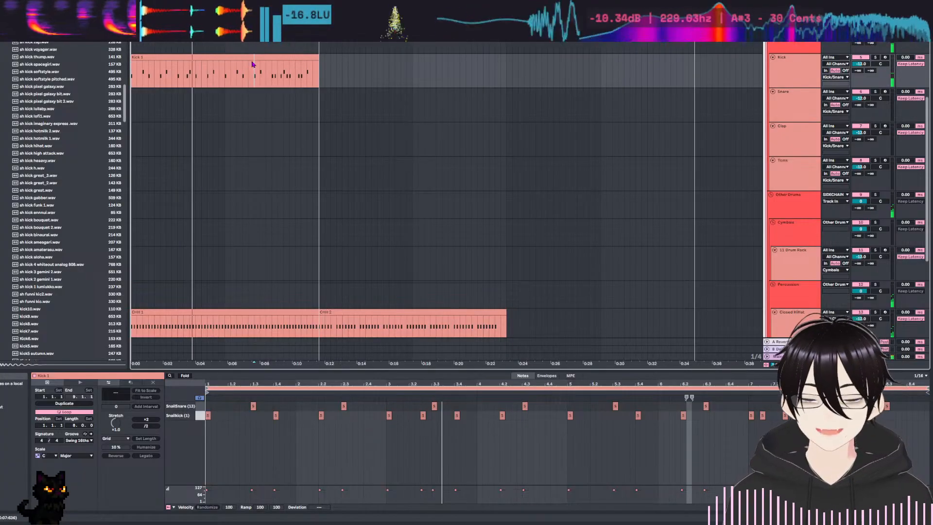
Copy the Kick track's Drum Rack onto the Snare track in place of its empty Drum Rack.
{"action": "double_click", "coordinate": [805, 70]}
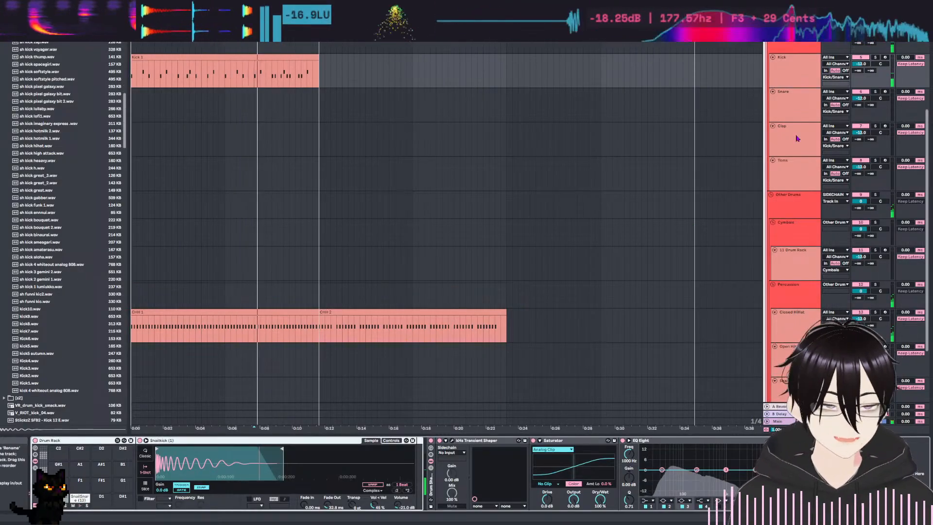
{"action": "left_click", "coordinate": [792, 106]}
{"action": "left_click", "coordinate": [49, 439]}
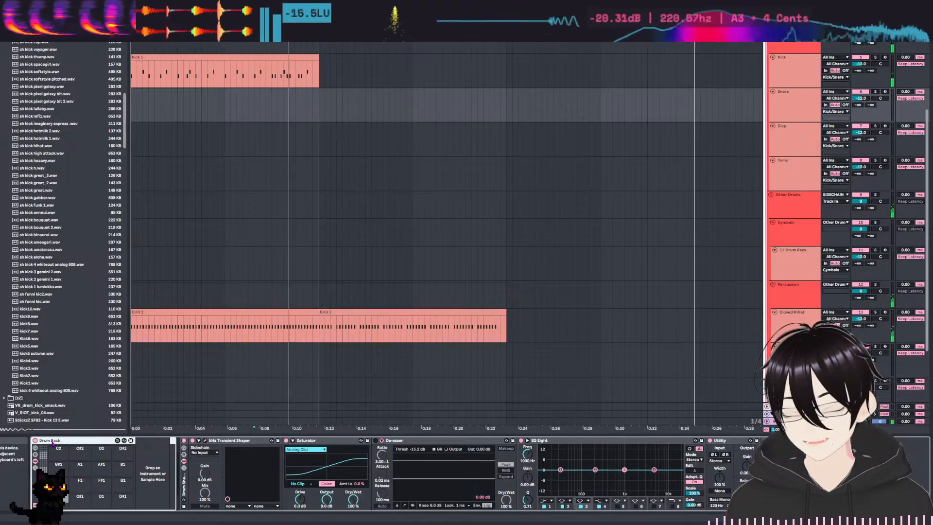
{"action": "key", "text": "ctrl+v"}
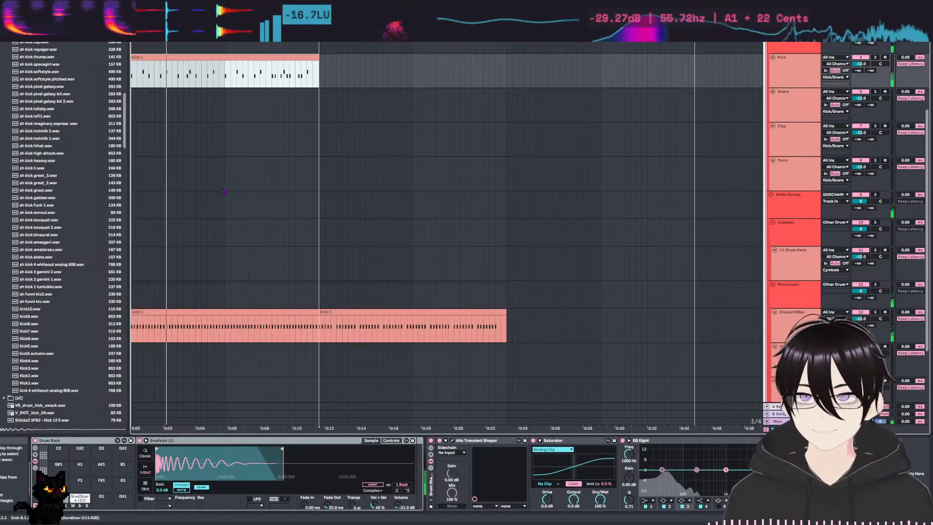
{"action": "left_click", "coordinate": [781, 73]}
{"action": "left_click", "coordinate": [781, 73]}
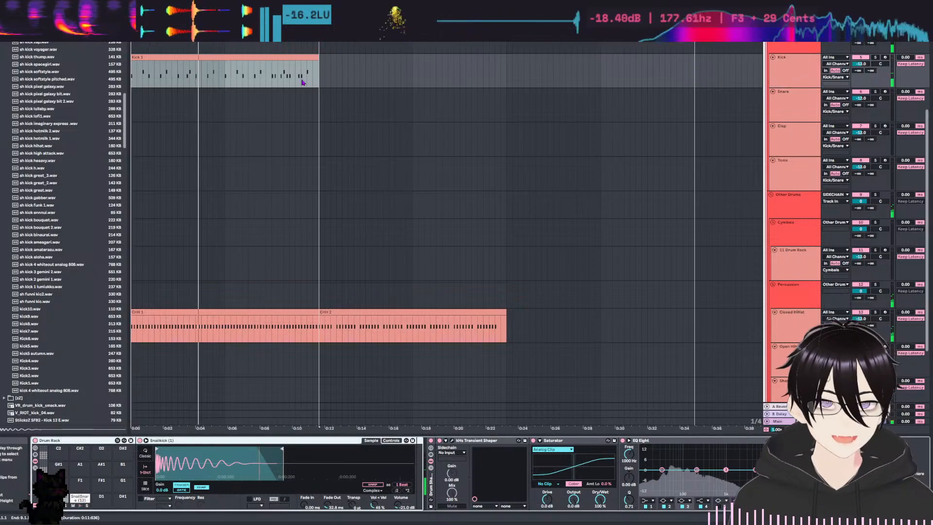
{"action": "double_click", "coordinate": [273, 57]}
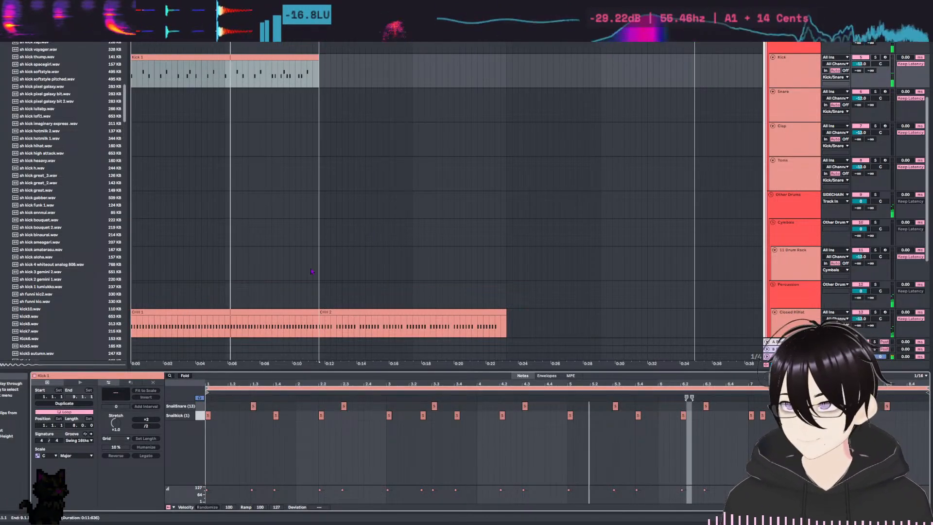
{"action": "left_click", "coordinate": [199, 416]}
{"action": "key", "text": "Delete"}
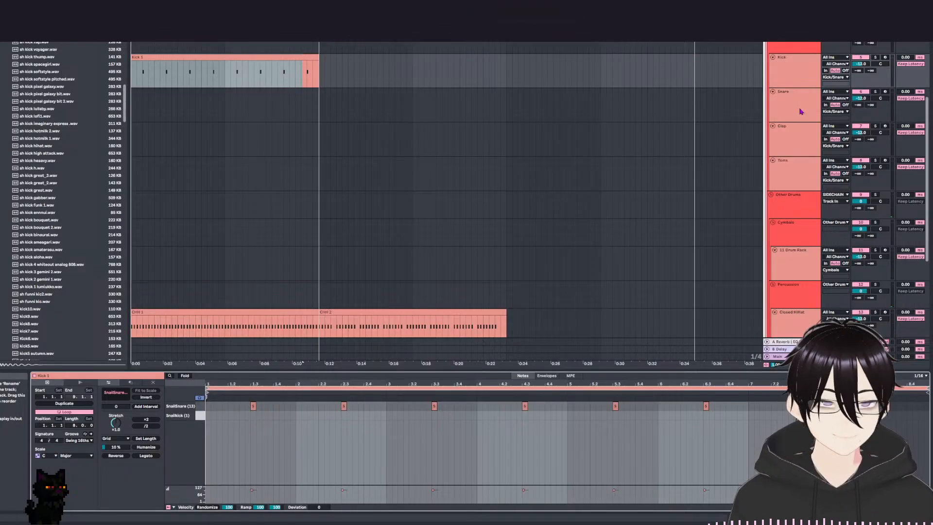
{"action": "key", "text": "ctrl+z"}
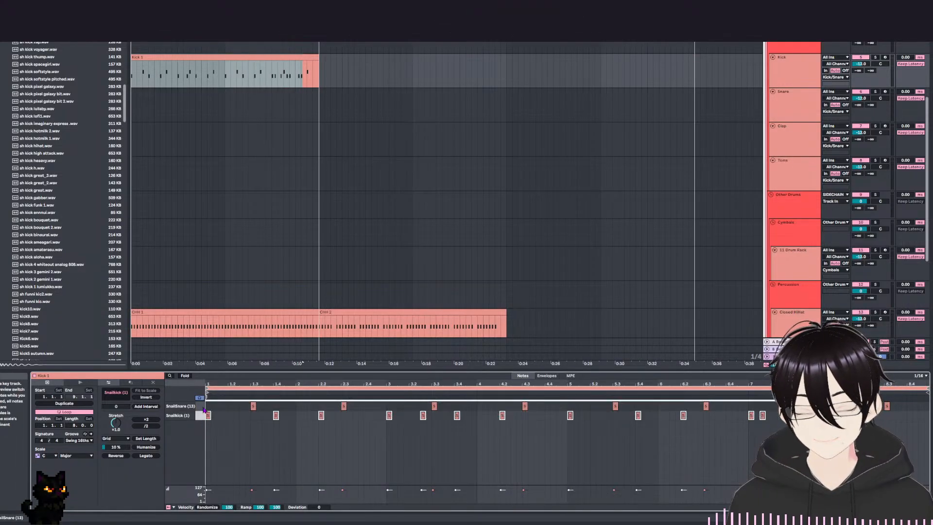
{"action": "left_click", "coordinate": [200, 406]}
{"action": "key", "text": "Delete"}
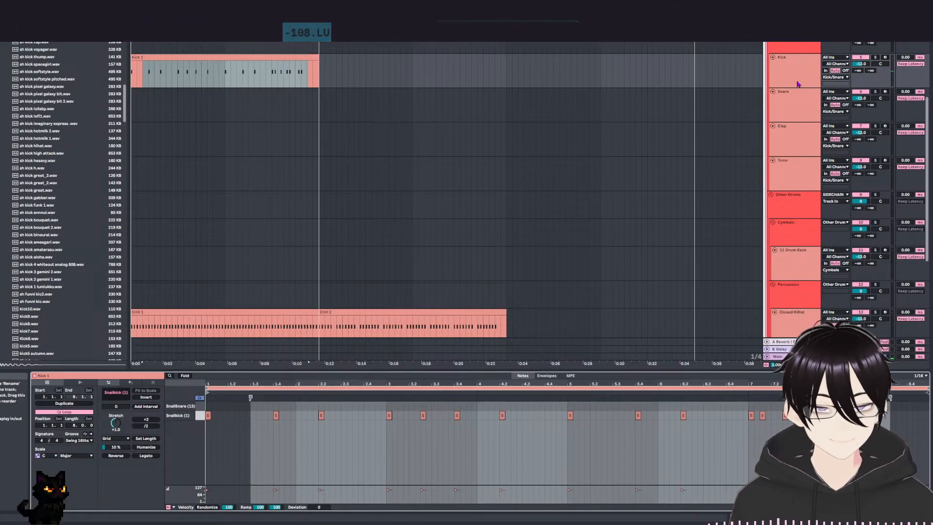
{"action": "left_click", "coordinate": [775, 70]}
{"action": "left_click", "coordinate": [778, 113]}
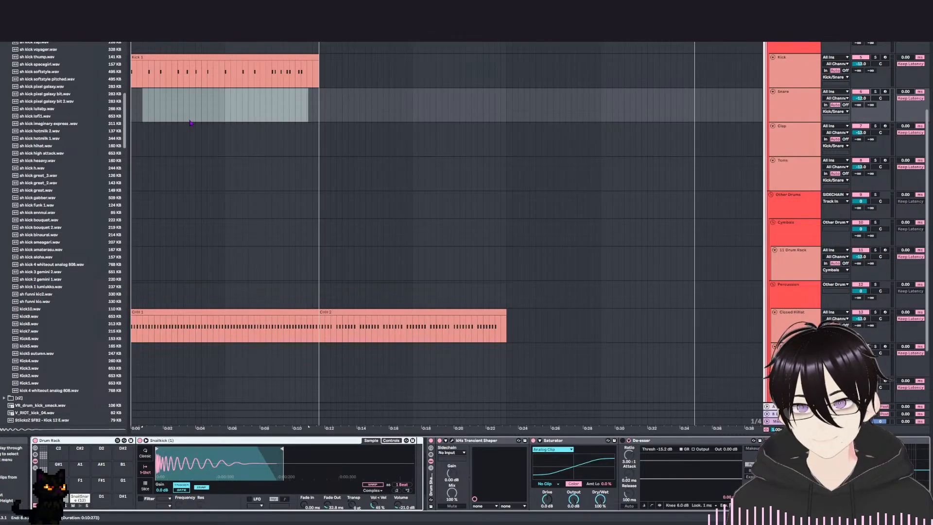
{"action": "left_click_drag", "start_coordinate": [136, 102], "coordinate": [318, 108]}
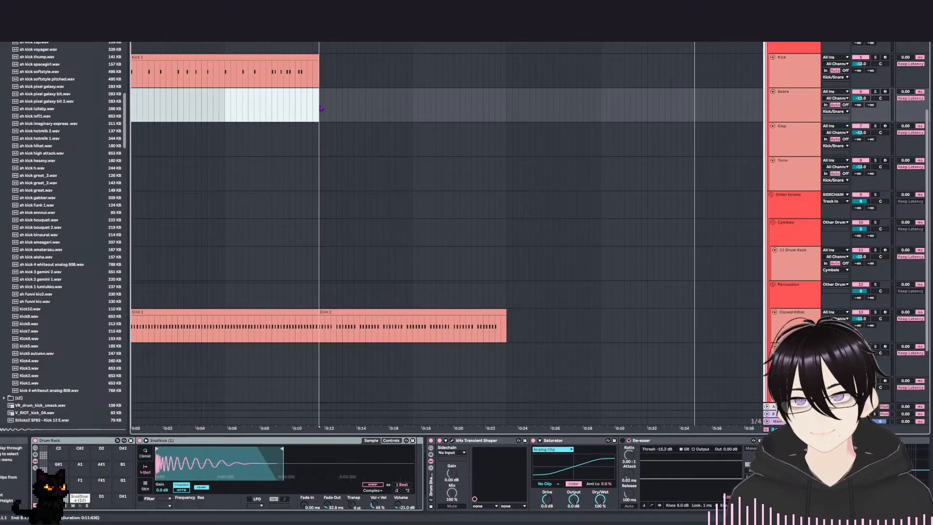
Copy the Kick 1 clip to the Snare track as Snare 1 and delete all its Snailkick (1) notes.
{"action": "double_click", "coordinate": [294, 59]}
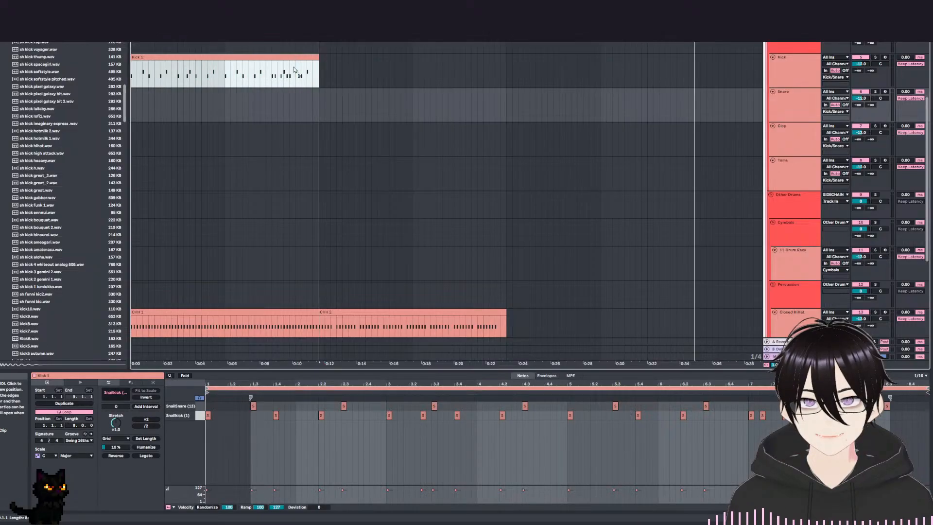
{"action": "left_click_drag", "start_coordinate": [293, 59], "coordinate": [301, 111]}
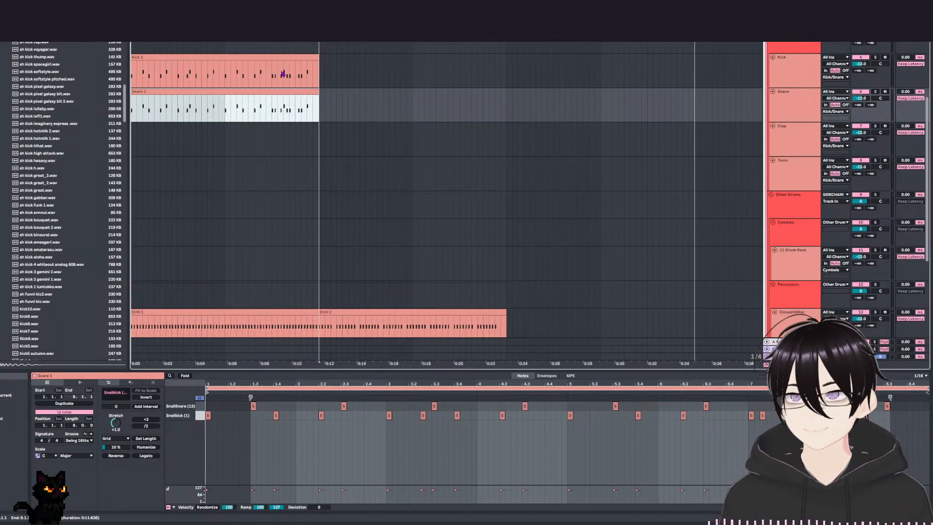
{"action": "left_click", "coordinate": [203, 418]}
{"action": "key", "text": "Delete"}
Delete all SnailSnare notes from the Kick 1 clip and play the arrangement.
{"action": "left_click", "coordinate": [192, 58]}
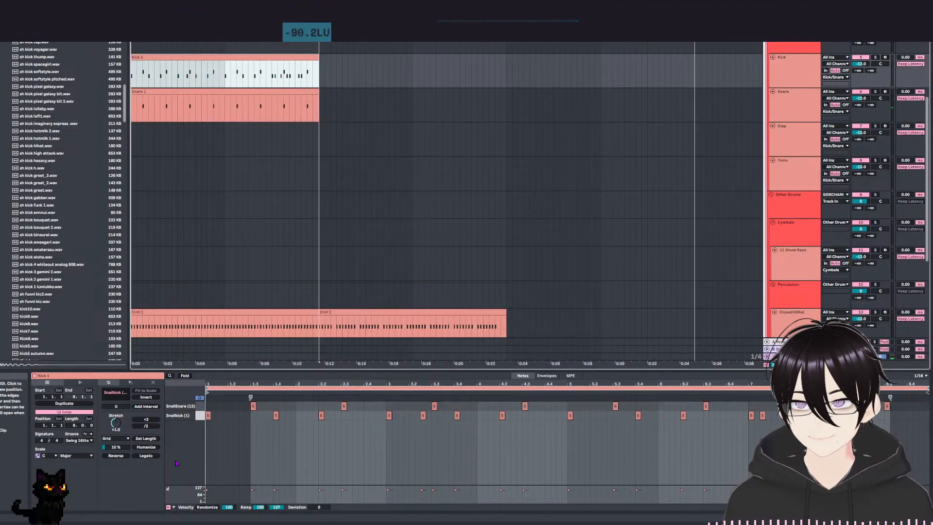
{"action": "left_click", "coordinate": [200, 406]}
{"action": "key", "text": "Delete"}
{"action": "key", "text": "space"}
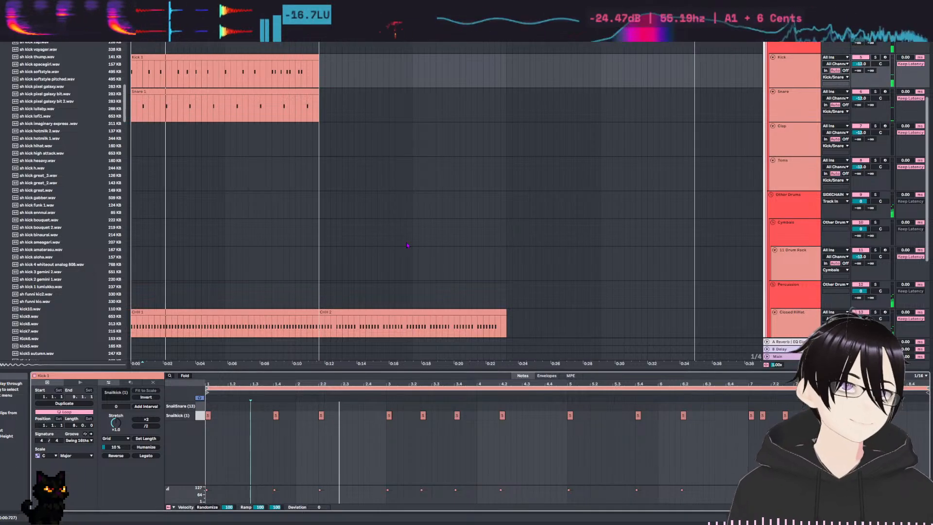
{"action": "left_click", "coordinate": [373, 187]}
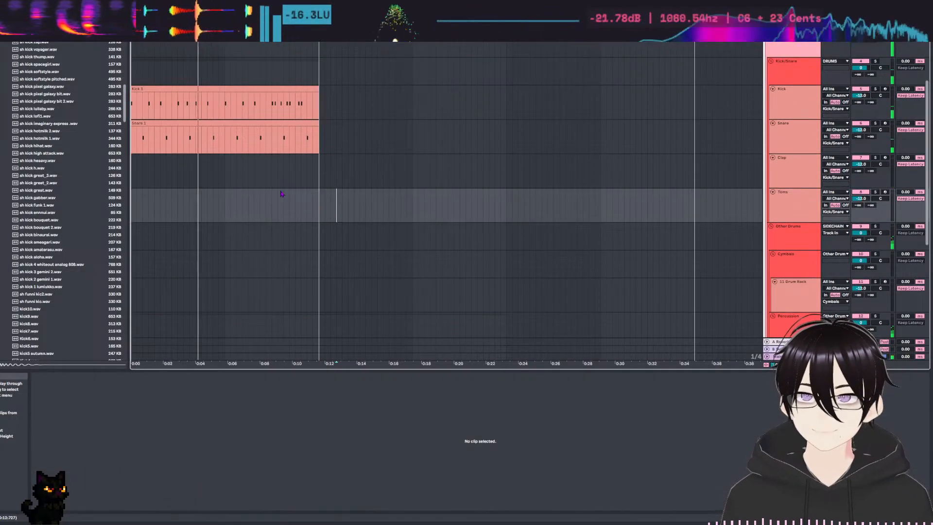
Replay the arrangement from the start while checking the hi-hat clips and the tracks below them, and stop playback.
{"action": "scroll", "coordinate": [340, 238], "scroll_direction": "down", "scroll_amount": 4}
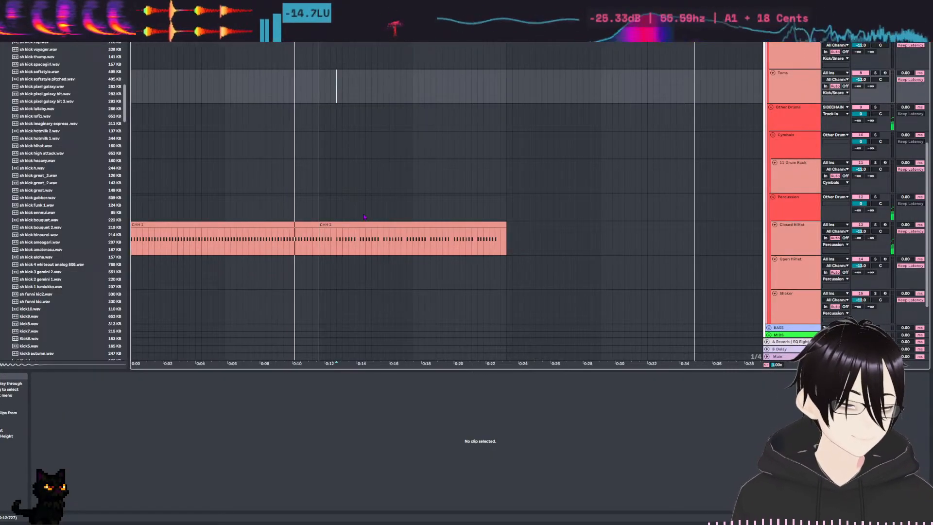
{"action": "key", "text": "space"}
{"action": "key", "text": "space"}
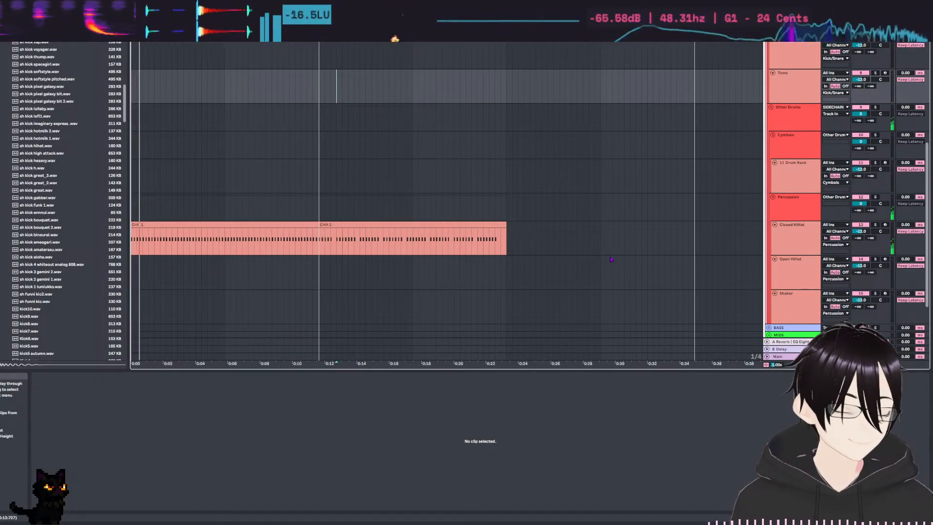
{"action": "scroll", "coordinate": [345, 192], "scroll_direction": "down", "scroll_amount": 3}
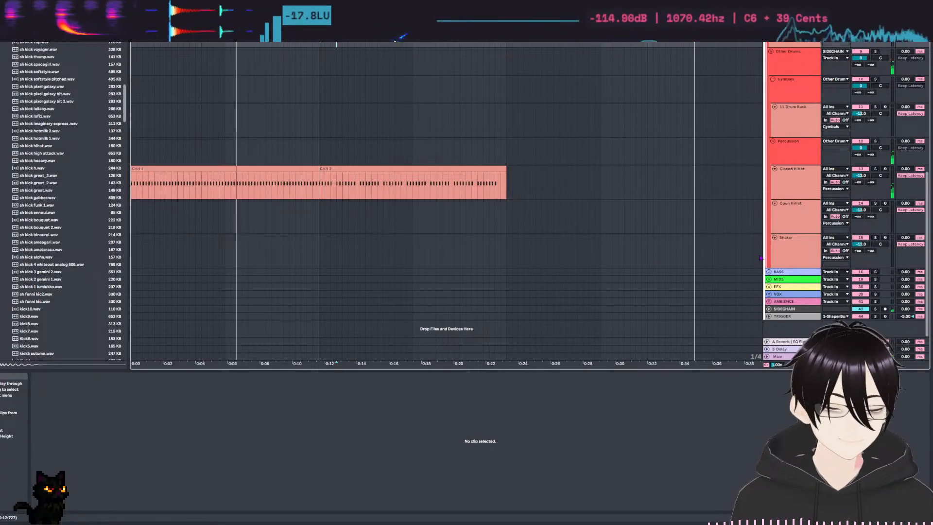
{"action": "left_click", "coordinate": [769, 280]}
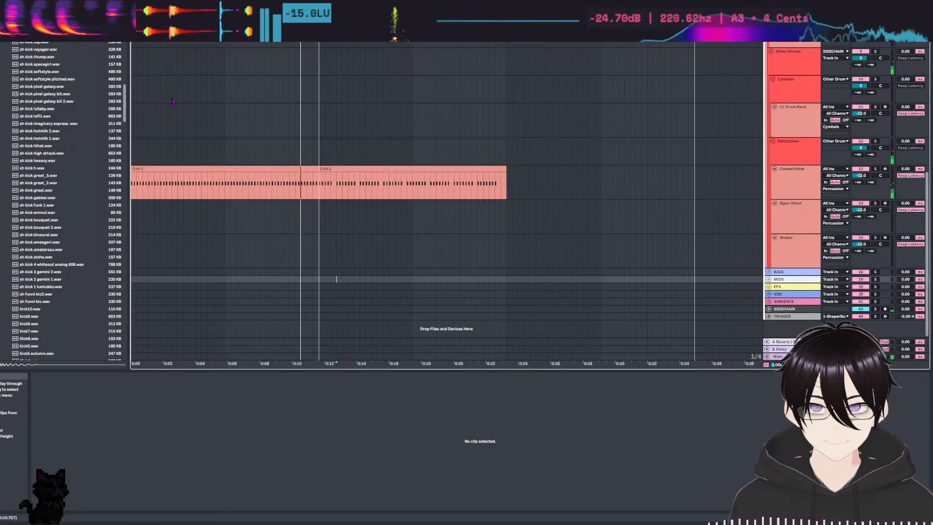
{"action": "scroll", "coordinate": [58, 146], "scroll_direction": "up", "scroll_amount": 5}
{"action": "scroll", "coordinate": [48, 146], "scroll_direction": "up", "scroll_amount": 10}
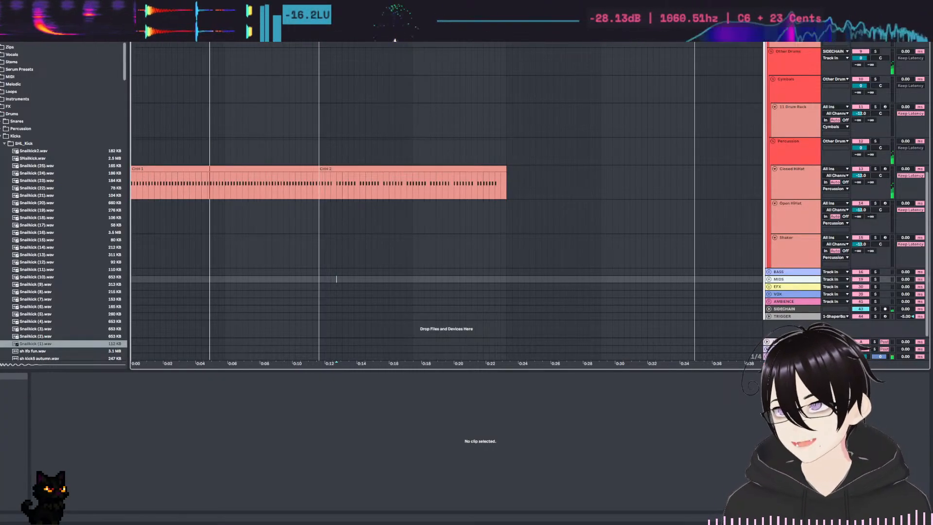
{"action": "scroll", "coordinate": [108, 71], "scroll_direction": "up", "scroll_amount": 1}
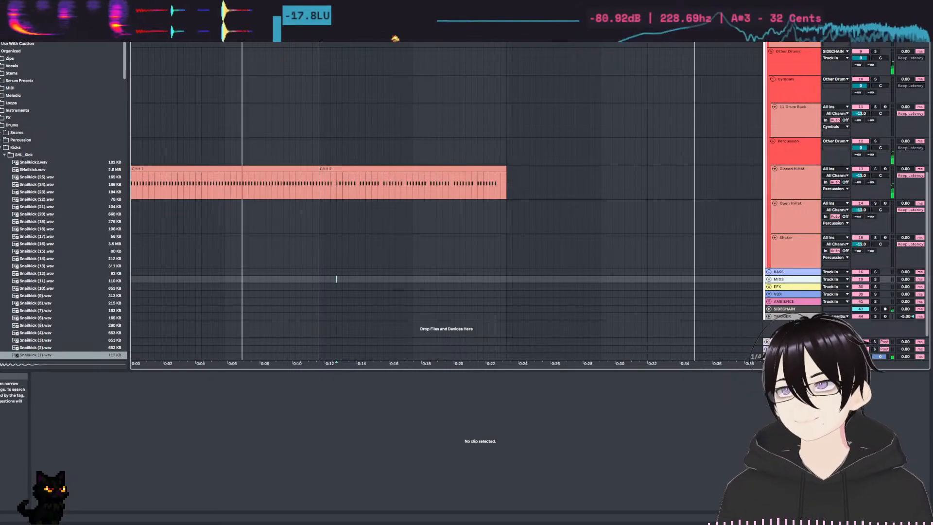
{"action": "key", "text": "space"}
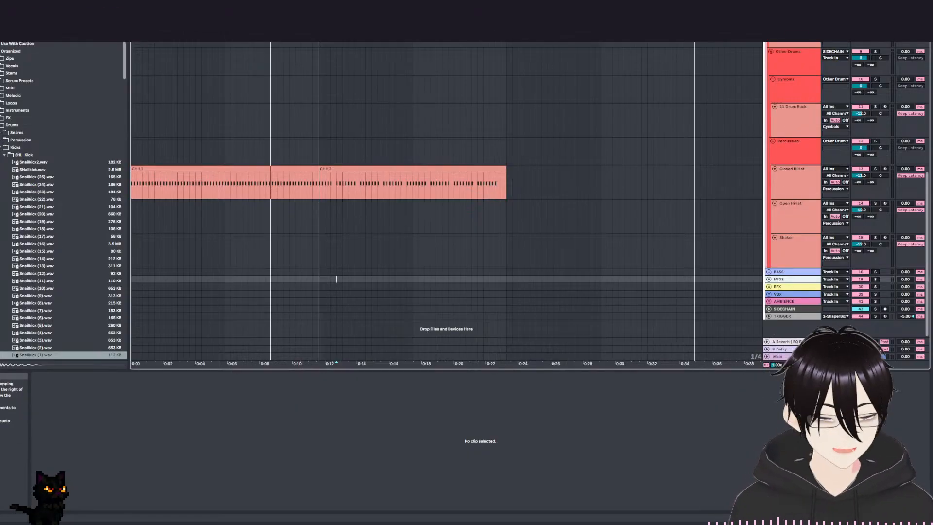
Look through the kick samples in the Kicks folder down to the end of the list.
{"action": "scroll", "coordinate": [99, 238], "scroll_direction": "down", "scroll_amount": 10}
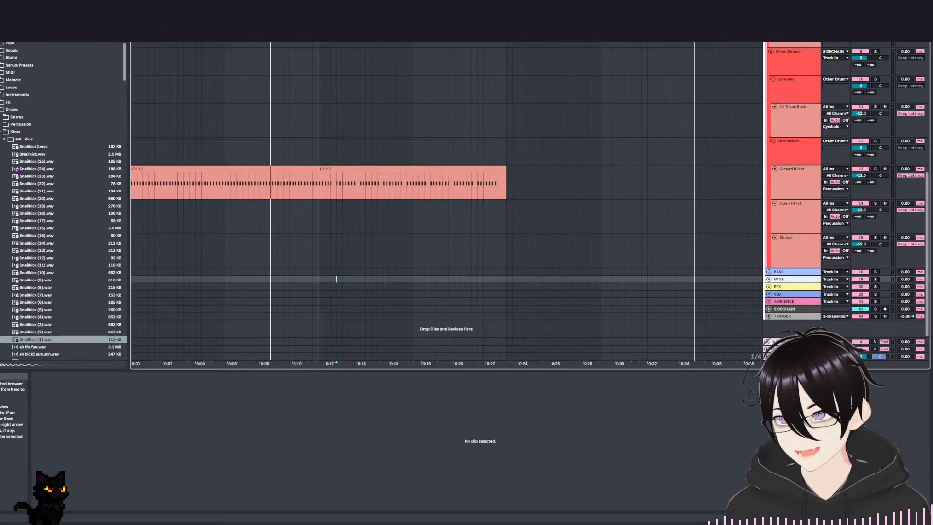
{"action": "scroll", "coordinate": [99, 238], "scroll_direction": "down", "scroll_amount": 15}
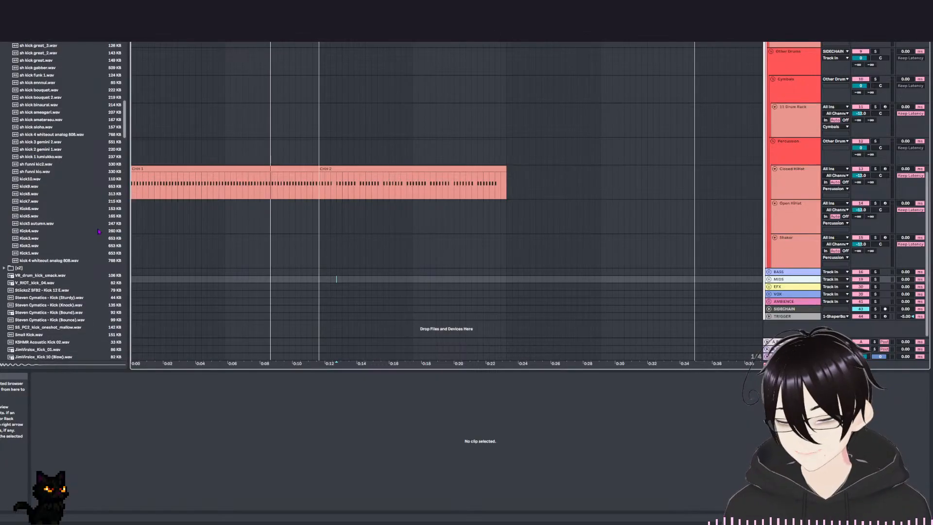
{"action": "scroll", "coordinate": [84, 131], "scroll_direction": "down", "scroll_amount": 15}
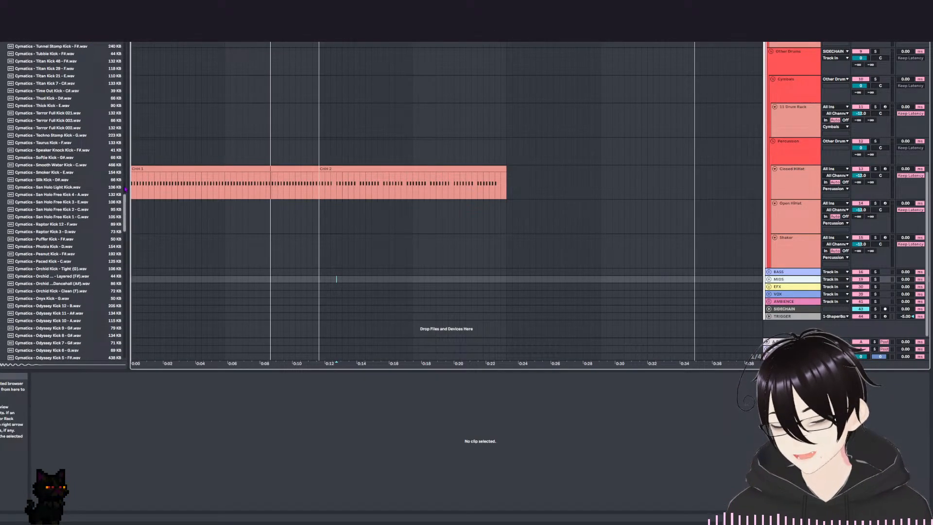
{"action": "scroll", "coordinate": [115, 154], "scroll_direction": "down", "scroll_amount": 10}
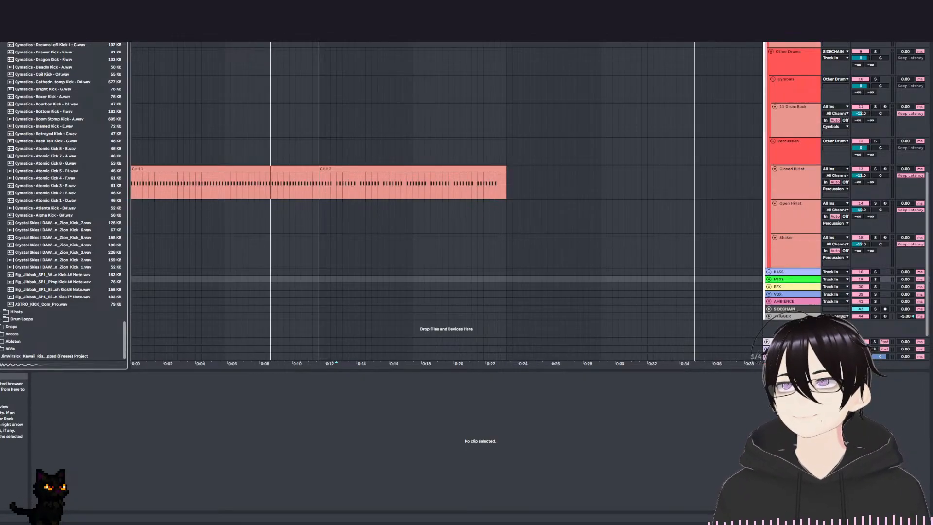
{"action": "key", "text": "ctrl+f"}
{"action": "type", "text": "snare"}
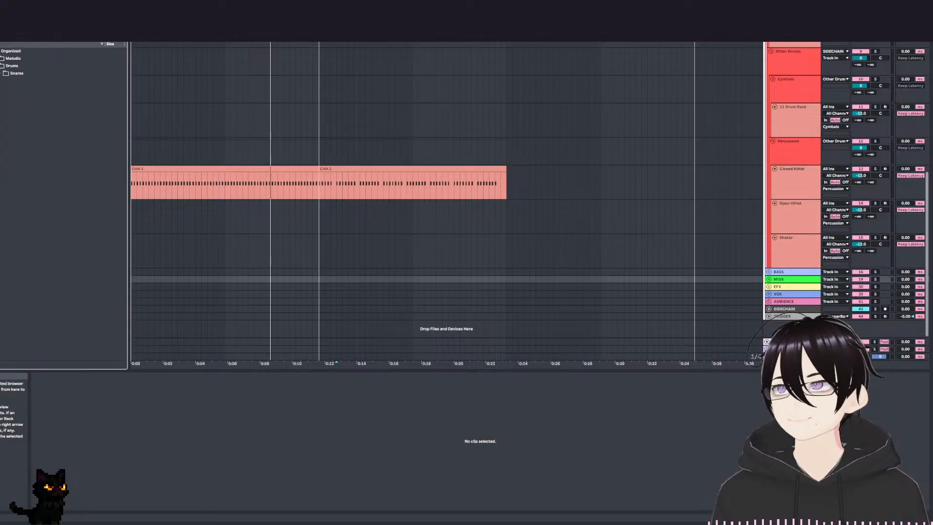
{"action": "type", "text": "s"}
{"action": "key", "text": "Escape"}
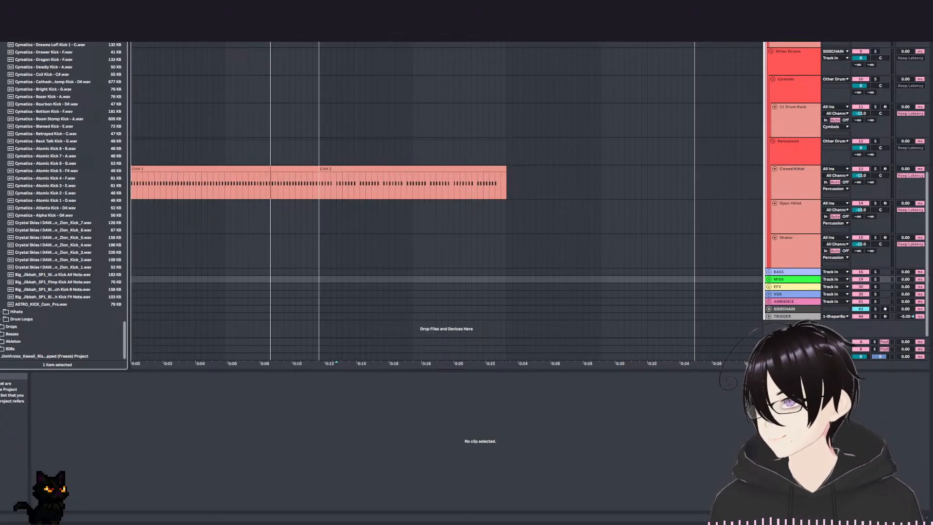
{"action": "left_click", "coordinate": [0, 188]}
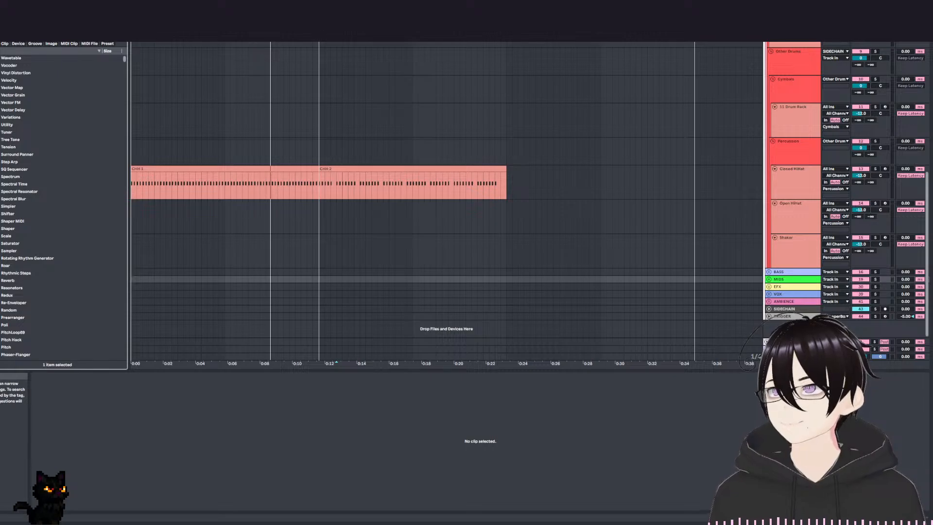
{"action": "key", "text": "ctrl+f"}
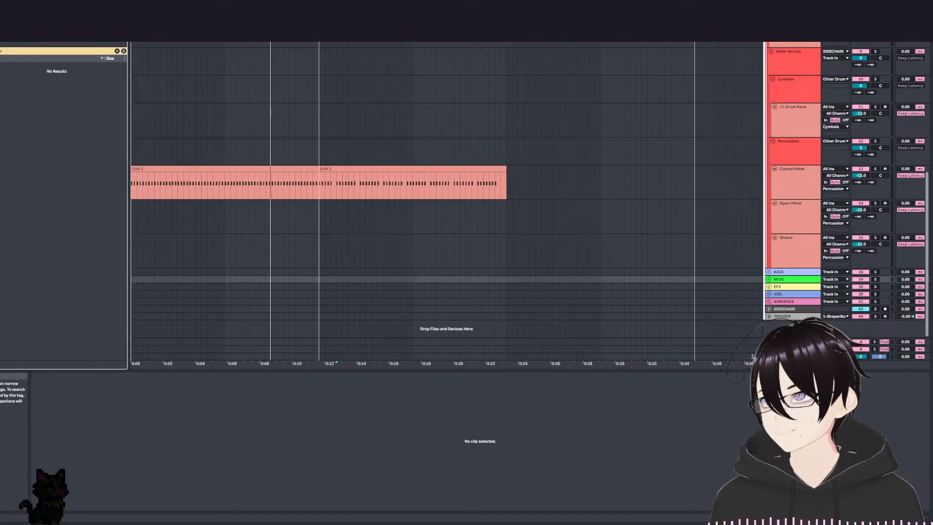
{"action": "key", "text": "Escape"}
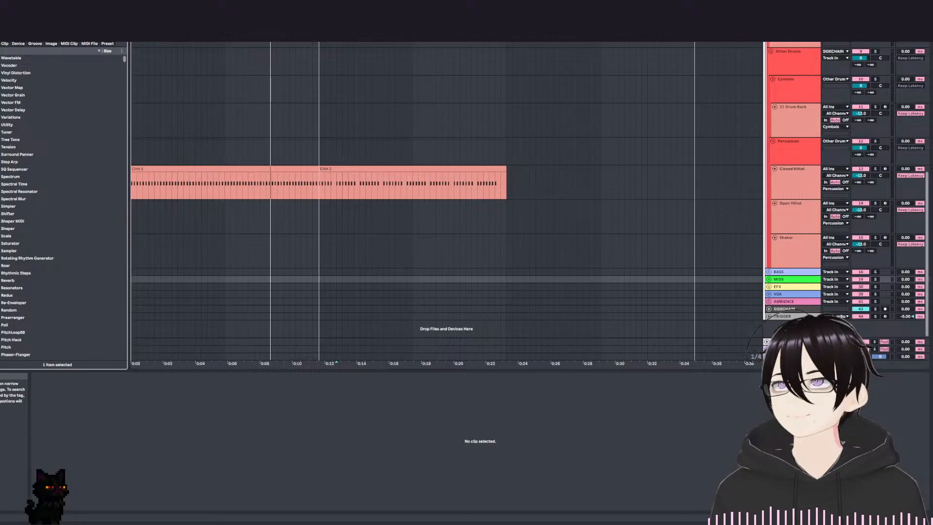
{"action": "key", "text": "ctrl+f"}
{"action": "type", "text": "s"}
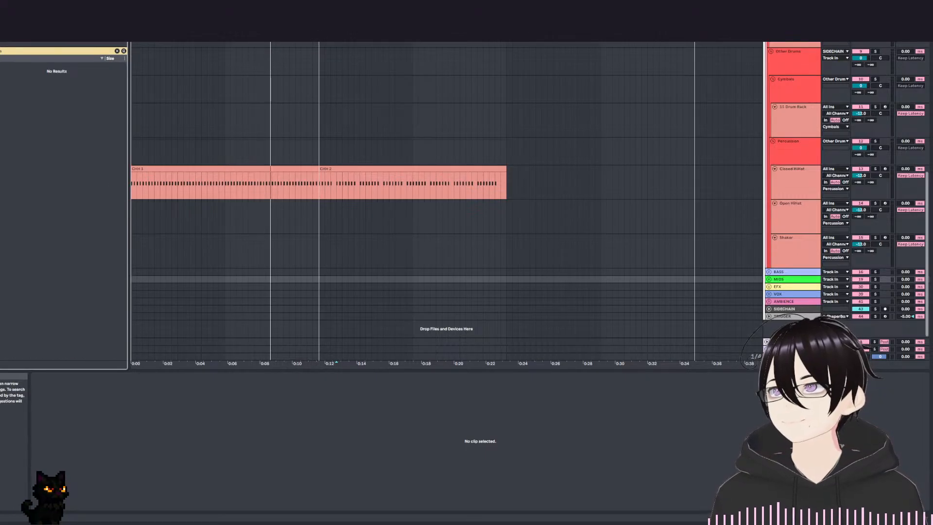
{"action": "key", "text": "Escape"}
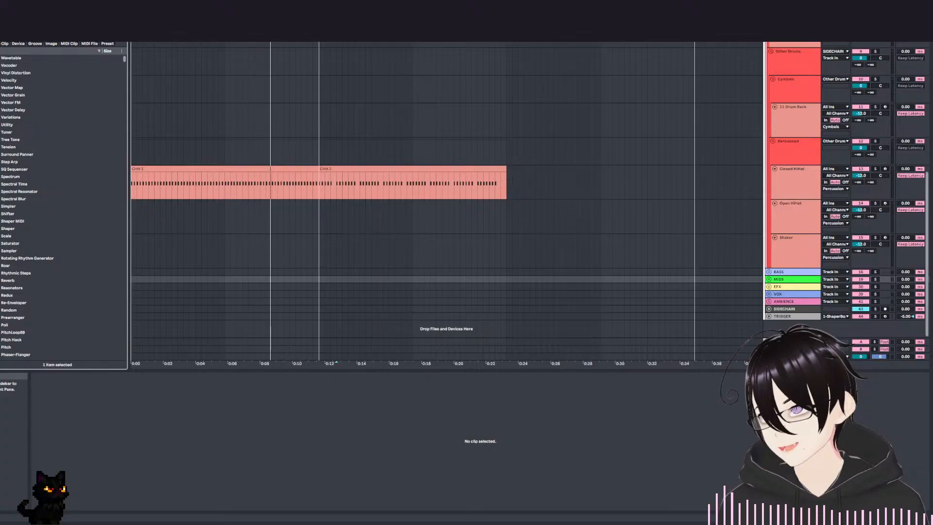
Return to the organized sample library and expand the Percs folder inside Drums > Percussion.
{"action": "left_click", "coordinate": [0, 253]}
{"action": "scroll", "coordinate": [23, 251], "scroll_direction": "up", "scroll_amount": 20}
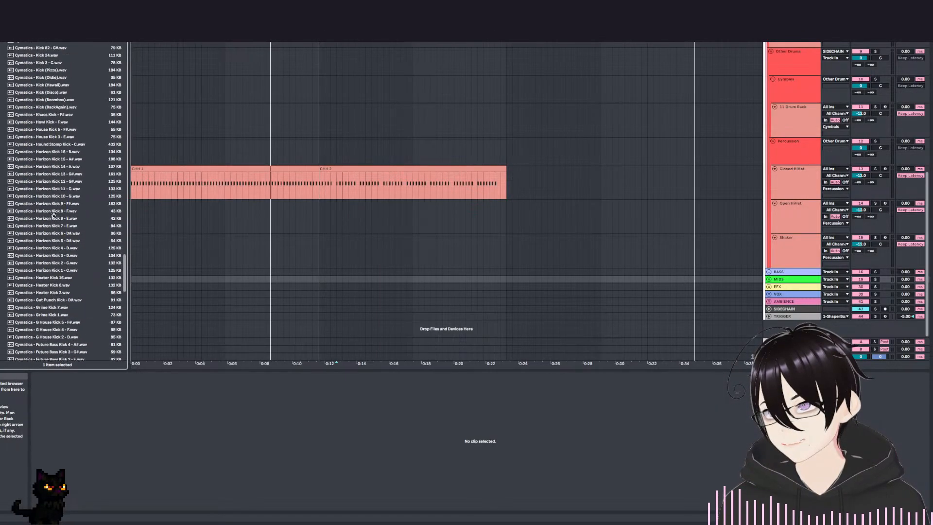
{"action": "scroll", "coordinate": [63, 202], "scroll_direction": "up", "scroll_amount": 20}
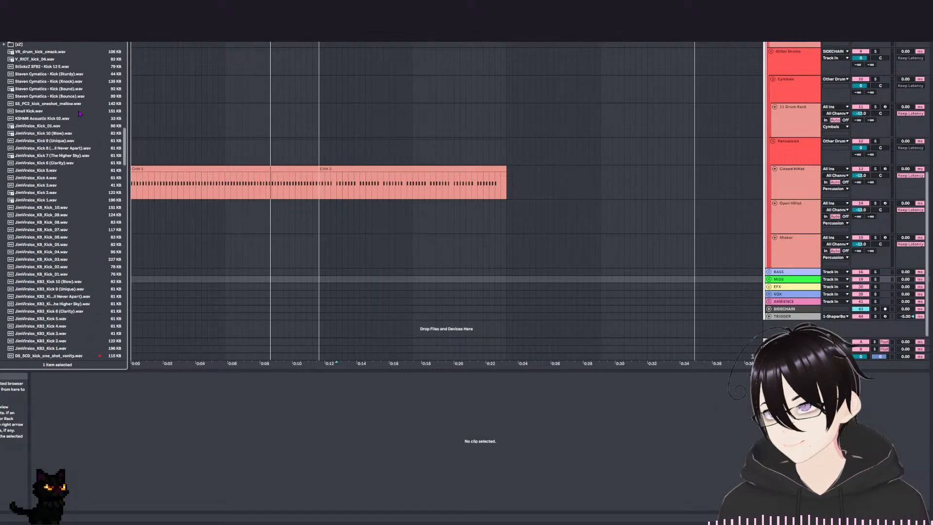
{"action": "scroll", "coordinate": [77, 94], "scroll_direction": "up", "scroll_amount": 15}
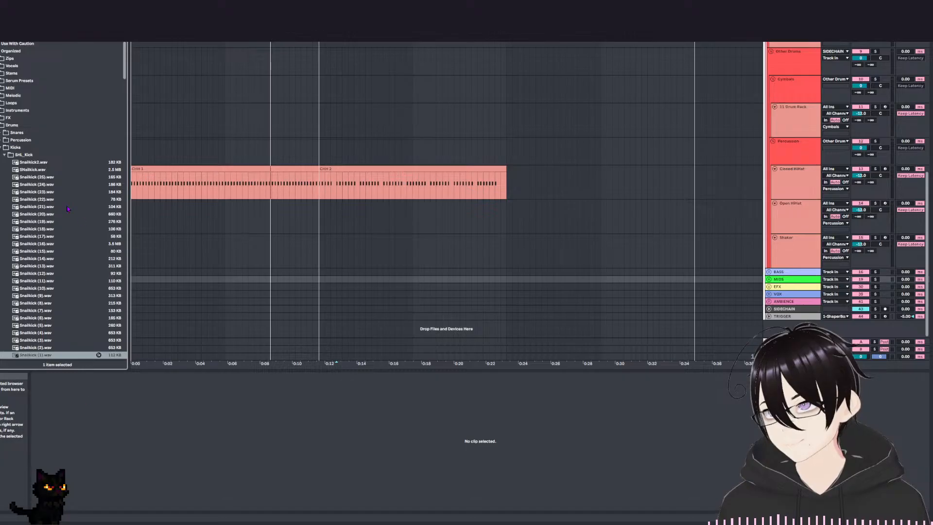
{"action": "left_click", "coordinate": [3, 141]}
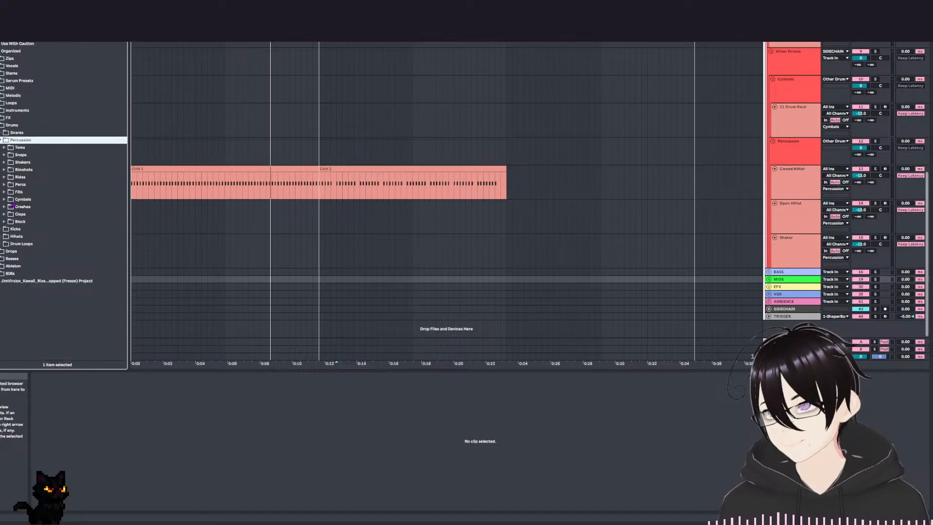
{"action": "left_click", "coordinate": [4, 185]}
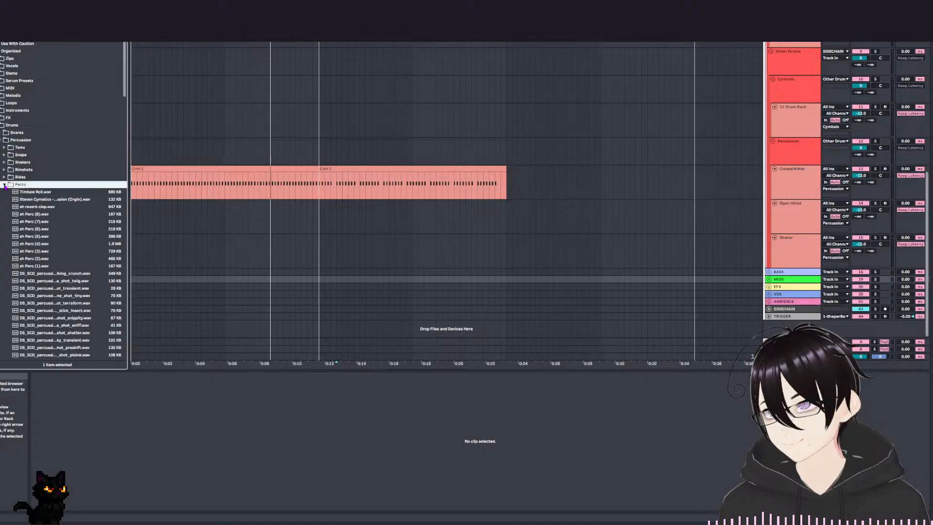
{"action": "scroll", "coordinate": [65, 314], "scroll_direction": "down", "scroll_amount": 10}
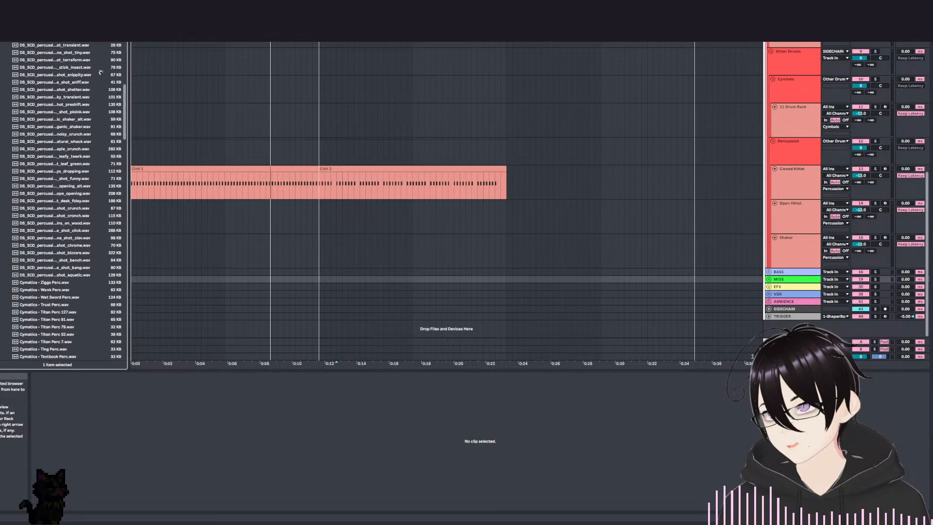
Audition several percussion one-shots, including Cymatics - Synth Perc 11, and collapse the Percs folder.
{"action": "left_click", "coordinate": [76, 178]}
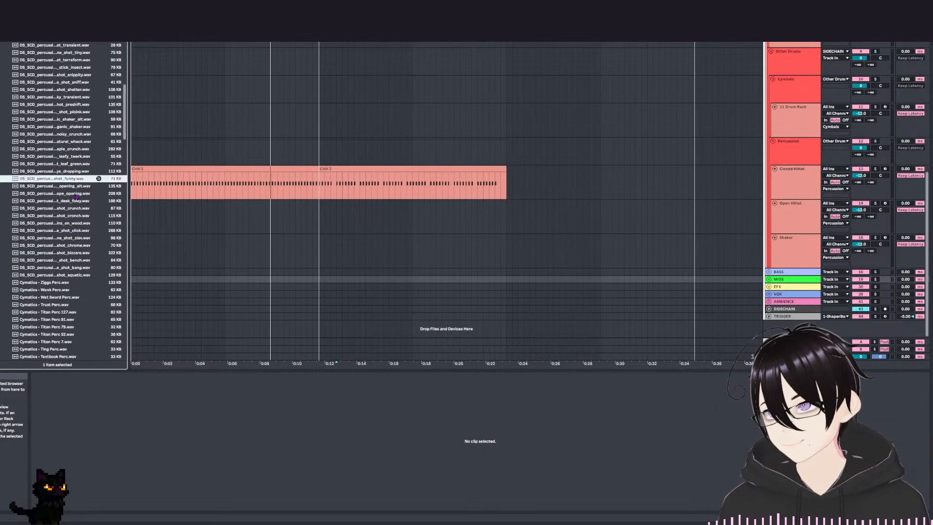
{"action": "left_click", "coordinate": [71, 237]}
{"action": "scroll", "coordinate": [70, 249], "scroll_direction": "down", "scroll_amount": 6}
{"action": "left_click", "coordinate": [81, 266]}
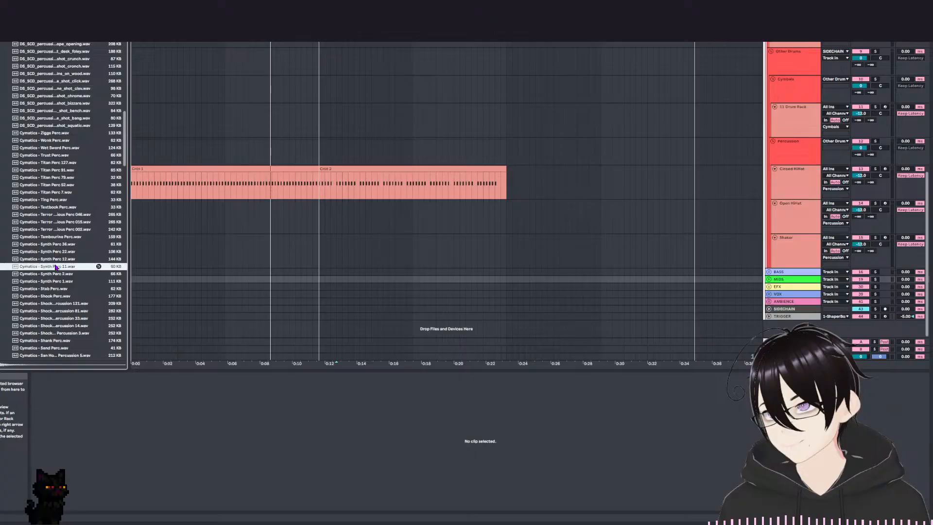
{"action": "scroll", "coordinate": [30, 194], "scroll_direction": "up", "scroll_amount": 15}
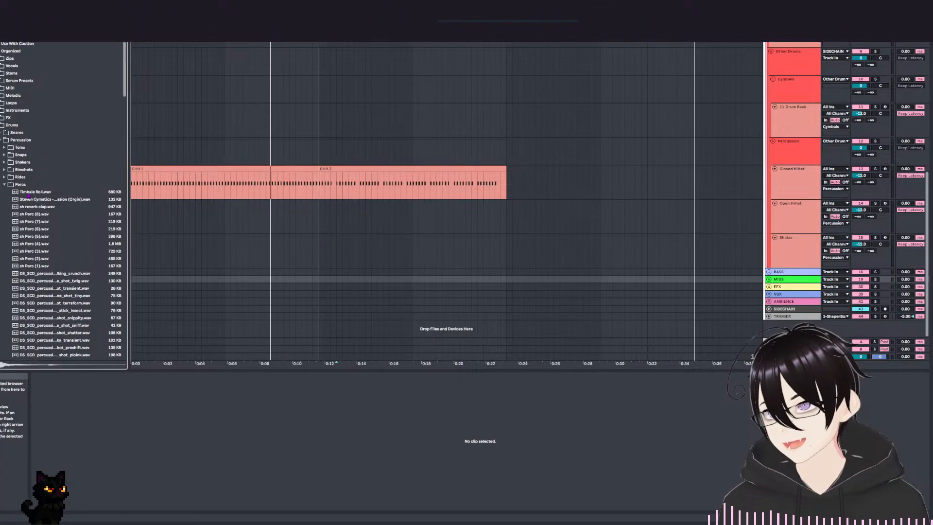
{"action": "left_click", "coordinate": [5, 185]}
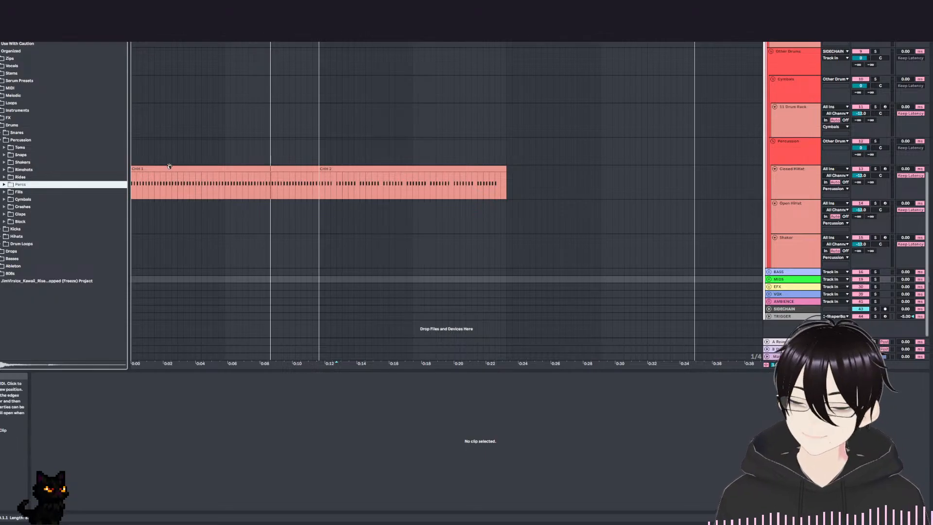
Check the Snares folder, return to the Percussion folder and expand its Rimshots folder.
{"action": "left_click", "coordinate": [5, 133]}
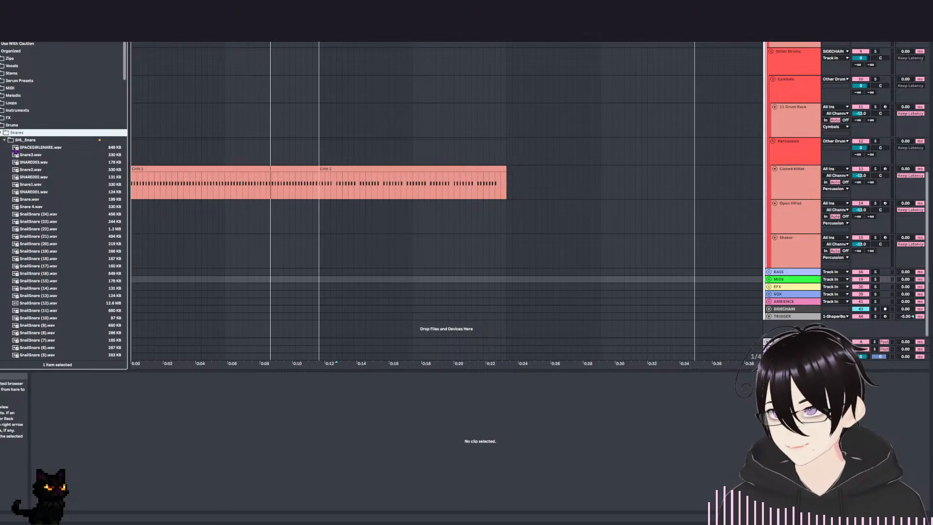
{"action": "key", "text": "Left"}
{"action": "key", "text": "Down"}
{"action": "key", "text": "Right"}
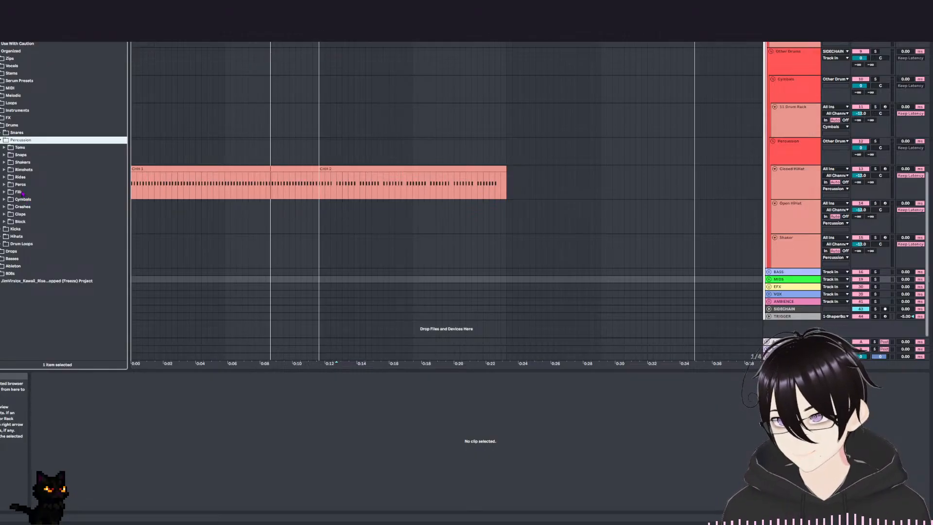
{"action": "left_click", "coordinate": [4, 170]}
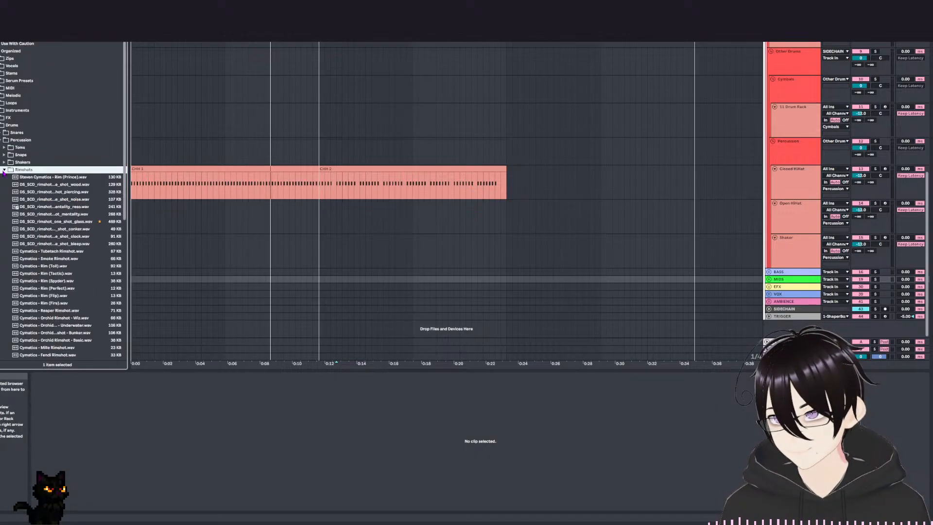
Audition the rimshot samples in the Rimshots folder one after another, from Steven Cymatics - Rim (Prince) through Autumn rim.
{"action": "key", "text": "Down"}
{"action": "key", "text": "Down"}
{"action": "key", "text": "Down"}
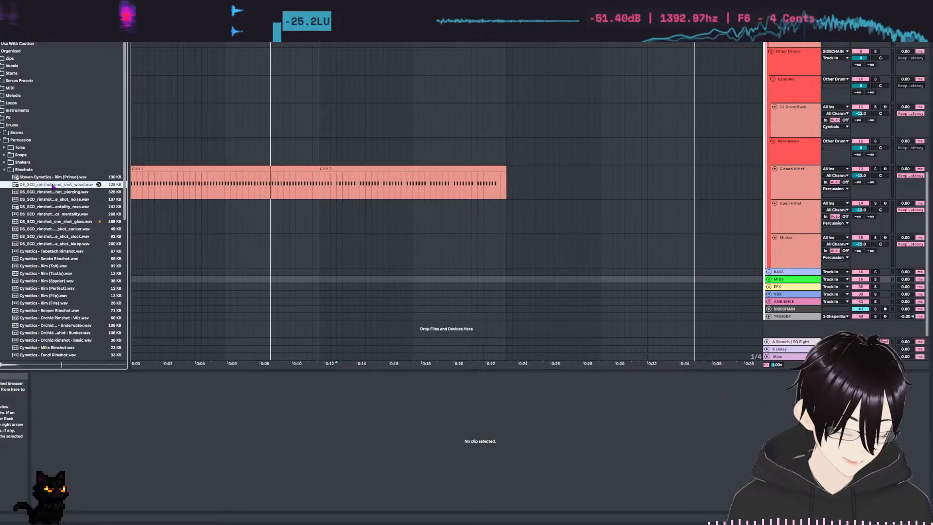
{"action": "key", "text": "Down"}
{"action": "scroll", "coordinate": [56, 206], "scroll_direction": "down", "scroll_amount": 4}
{"action": "key", "text": "Down"}
{"action": "key", "text": "Down"}
{"action": "key", "text": "Down"}
{"action": "key", "text": "Down"}
{"action": "key", "text": "Down"}
{"action": "key", "text": "Down"}
{"action": "key", "text": "Down"}
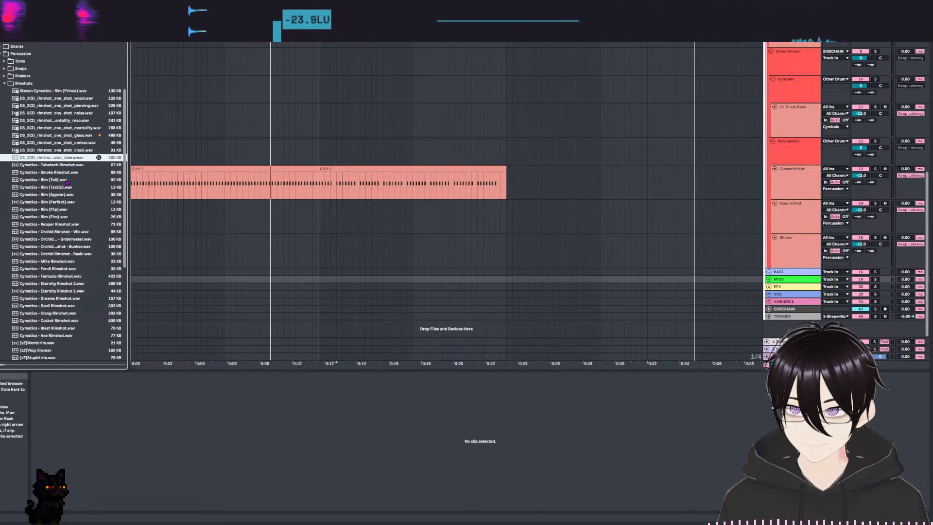
{"action": "key", "text": "Down"}
{"action": "key", "text": "Down"}
{"action": "key", "text": "Down"}
{"action": "key", "text": "Down"}
{"action": "key", "text": "Down"}
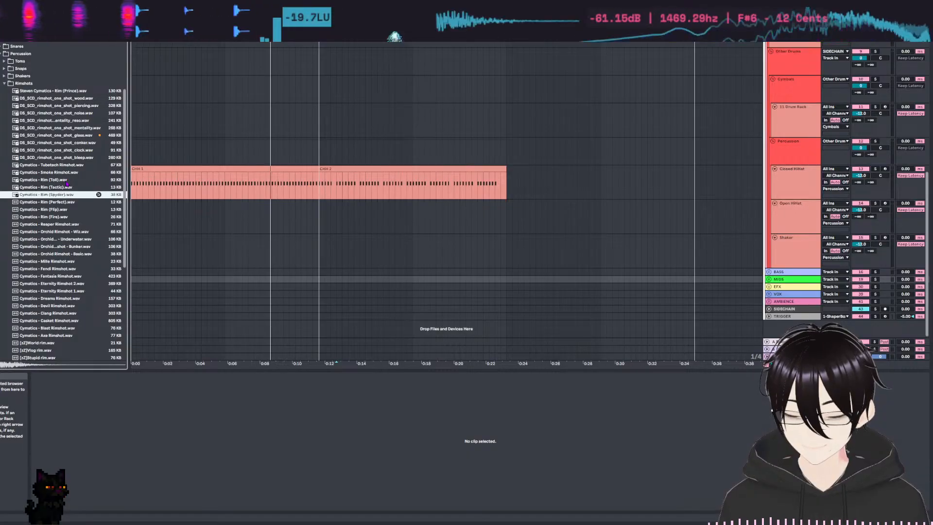
{"action": "key", "text": "Down"}
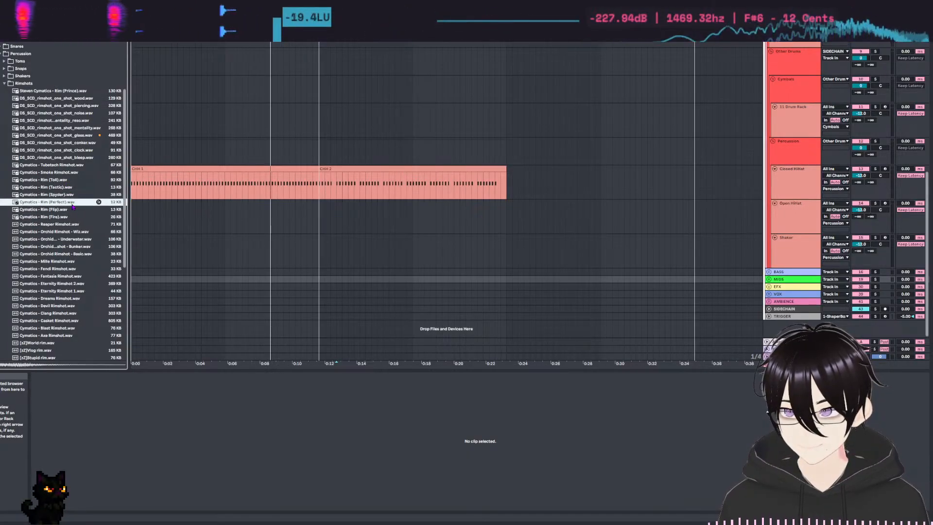
{"action": "key", "text": "Down"}
{"action": "key", "text": "Down"}
{"action": "key", "text": "Down"}
{"action": "key", "text": "Down"}
{"action": "key", "text": "Down"}
{"action": "scroll", "coordinate": [85, 243], "scroll_direction": "down", "scroll_amount": 5}
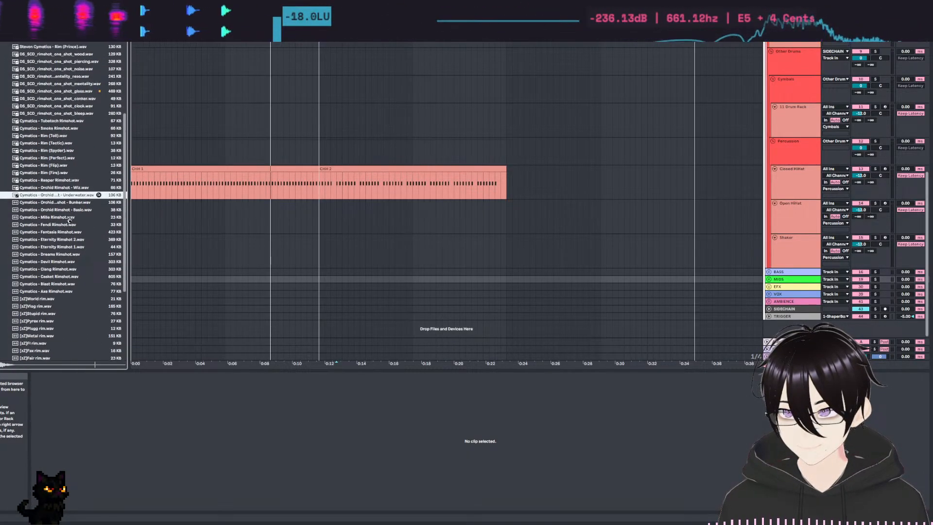
{"action": "key", "text": "Down"}
{"action": "key", "text": "Down"}
{"action": "key", "text": "Down"}
{"action": "key", "text": "Down"}
{"action": "key", "text": "Down"}
{"action": "key", "text": "Down"}
{"action": "key", "text": "Down"}
{"action": "key", "text": "Down"}
{"action": "key", "text": "Down"}
{"action": "key", "text": "Down"}
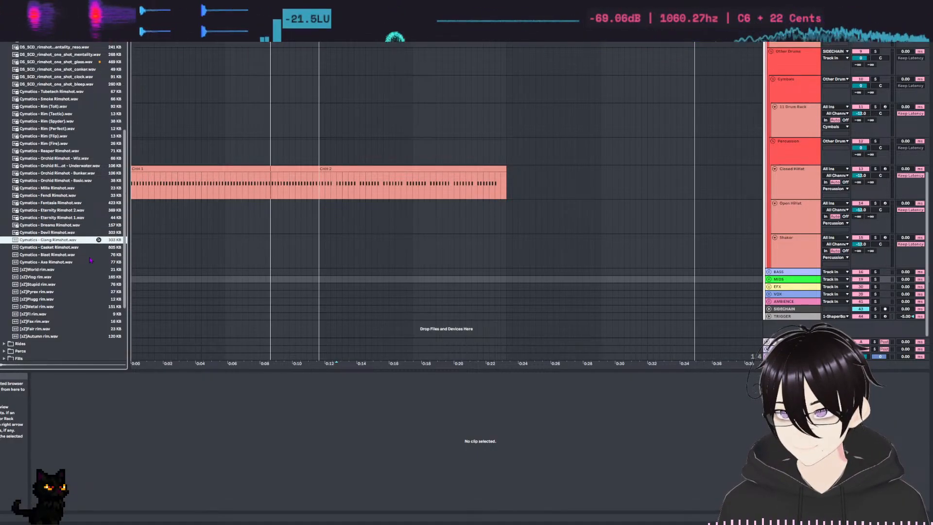
{"action": "key", "text": "Down"}
{"action": "key", "text": "Down"}
{"action": "key", "text": "Down"}
{"action": "key", "text": "Down"}
{"action": "key", "text": "Down"}
{"action": "key", "text": "Down"}
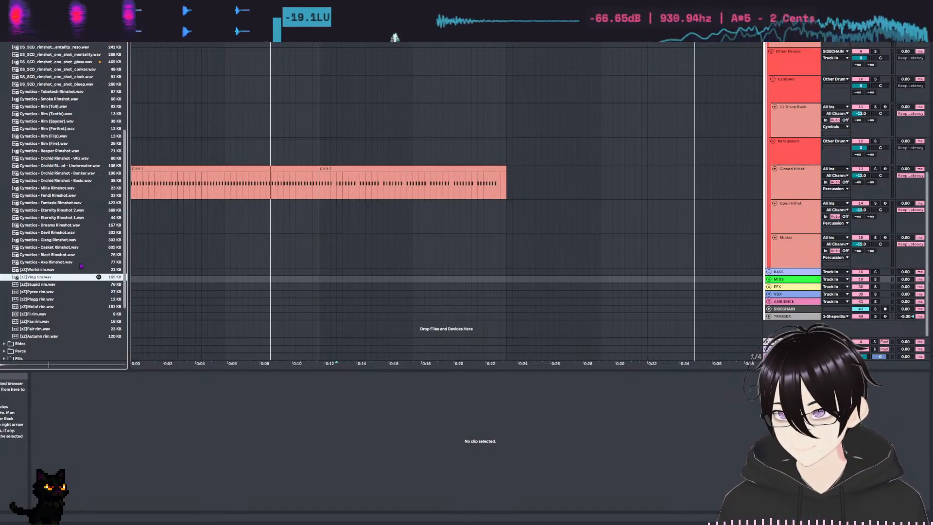
{"action": "key", "text": "Down"}
{"action": "key", "text": "Down"}
{"action": "key", "text": "Down"}
{"action": "key", "text": "Down"}
{"action": "key", "text": "Down"}
{"action": "key", "text": "Down"}
{"action": "scroll", "coordinate": [63, 233], "scroll_direction": "down", "scroll_amount": 4}
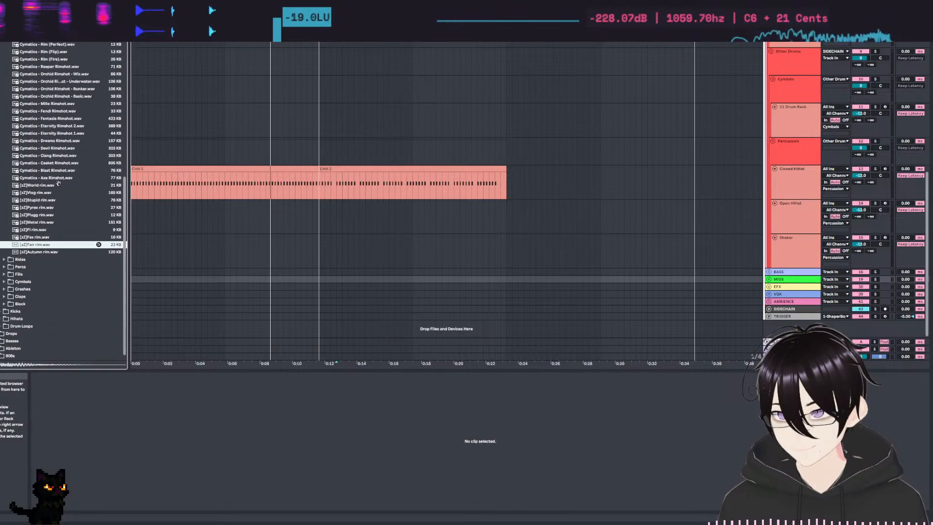
{"action": "key", "text": "Down"}
{"action": "scroll", "coordinate": [57, 91], "scroll_direction": "down", "scroll_amount": 1}
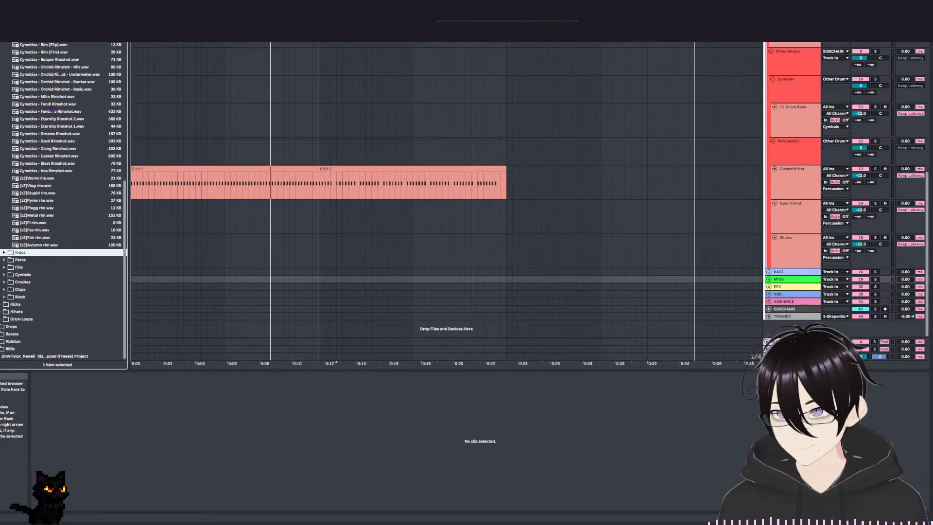
Collapse the Rimshots folder, expand the Block folder and audition its wood-hit and reverse block percussion samples.
{"action": "left_click", "coordinate": [10, 297]}
{"action": "key", "text": "Down"}
{"action": "key", "text": "Down"}
{"action": "key", "text": "Up"}
{"action": "key", "text": "Down"}
{"action": "key", "text": "Down"}
{"action": "key", "text": "Down"}
{"action": "key", "text": "Down"}
{"action": "key", "text": "Down"}
{"action": "key", "text": "Down"}
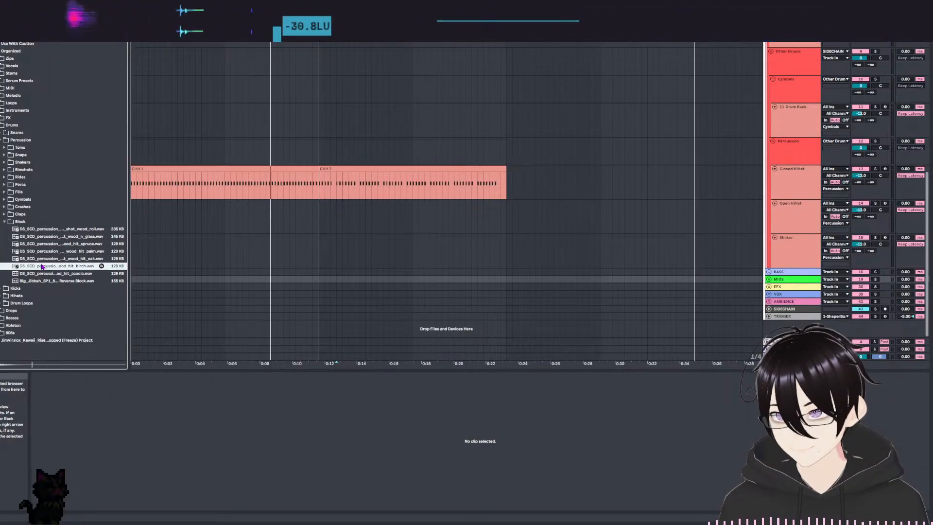
{"action": "key", "text": "Down"}
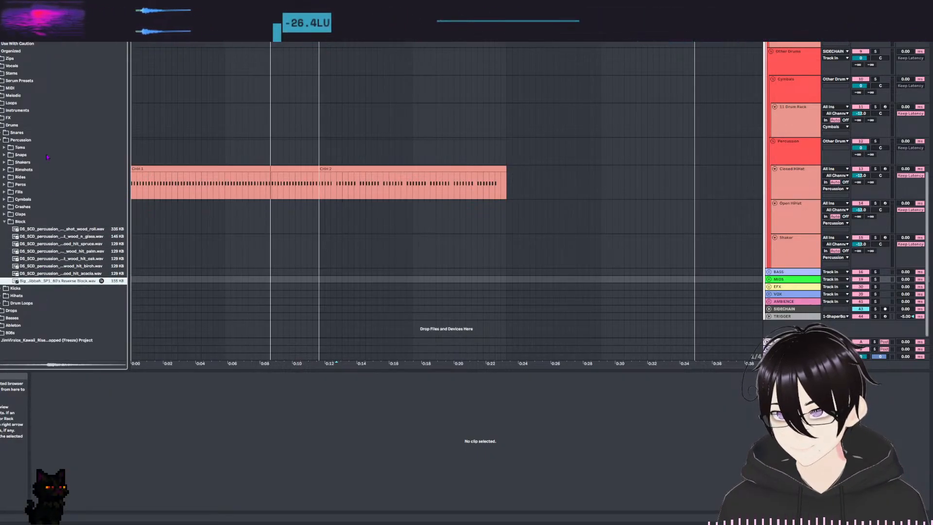
Reopen the Rimshots folder, compare the DS_SCD rimshots again and settle on DS_SCD_rimshot_one_shot_glass.
{"action": "left_click", "coordinate": [4, 170]}
{"action": "key", "text": "Down"}
{"action": "key", "text": "Down"}
{"action": "key", "text": "Down"}
{"action": "key", "text": "Down"}
{"action": "key", "text": "Up"}
{"action": "key", "text": "Up"}
{"action": "left_click", "coordinate": [65, 186]}
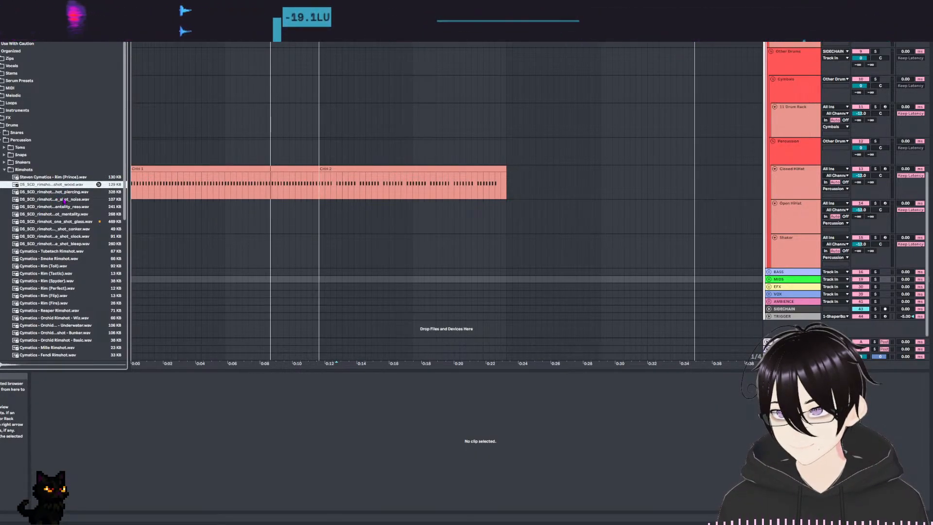
{"action": "key", "text": "Down"}
{"action": "key", "text": "Down"}
{"action": "key", "text": "Down"}
{"action": "key", "text": "Down"}
{"action": "key", "text": "Down"}
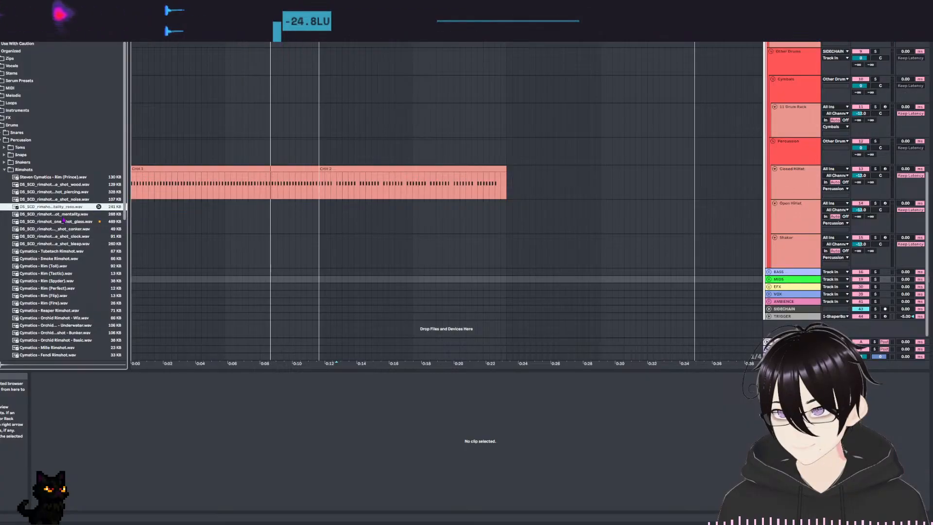
{"action": "key", "text": "Down"}
{"action": "key", "text": "Down"}
{"action": "key", "text": "Down"}
{"action": "key", "text": "Up"}
{"action": "key", "text": "Up"}
{"action": "key", "text": "Up"}
{"action": "key", "text": "Up"}
{"action": "left_click", "coordinate": [63, 222]}
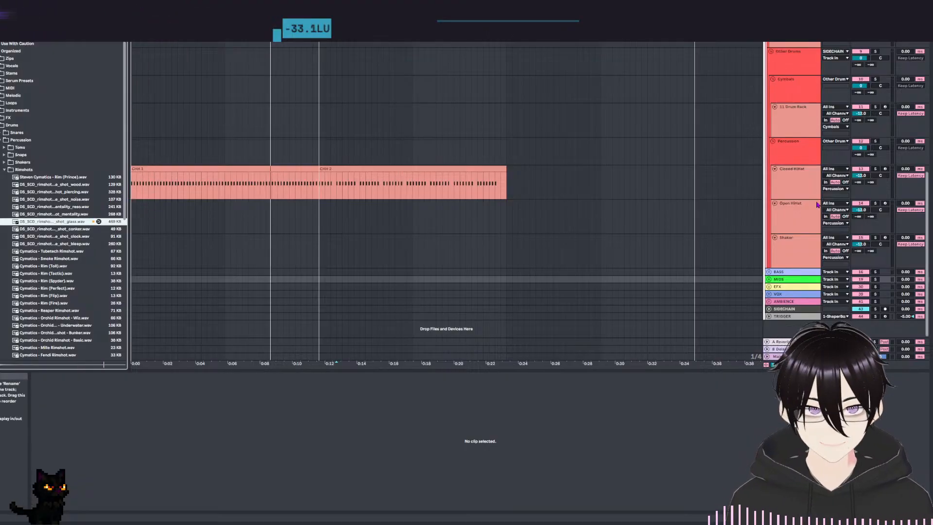
Load DS_SCD_rimshot_one_shot_glass onto the free D1 pad of the Snare track's Drum Rack.
{"action": "scroll", "coordinate": [774, 252], "scroll_direction": "up", "scroll_amount": 5}
{"action": "left_click", "coordinate": [804, 218]}
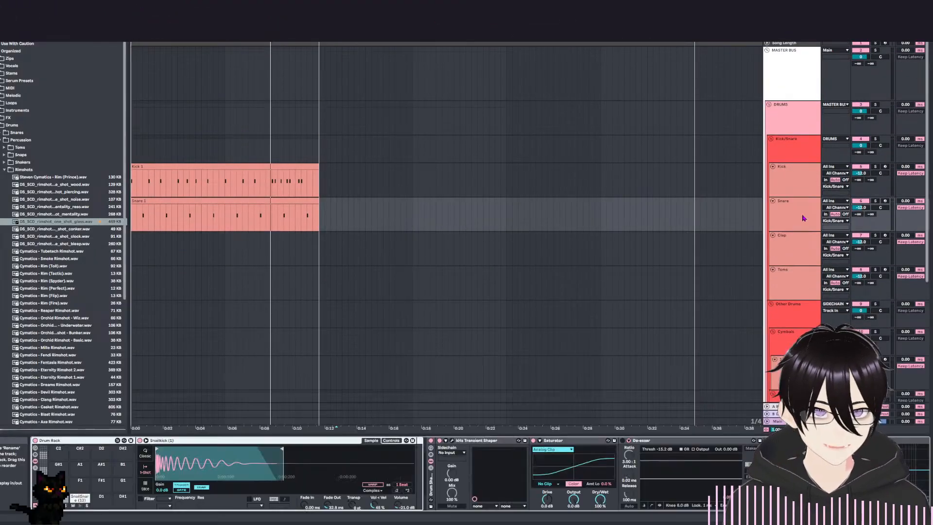
{"action": "left_click_drag", "start_coordinate": [49, 224], "coordinate": [108, 462]}
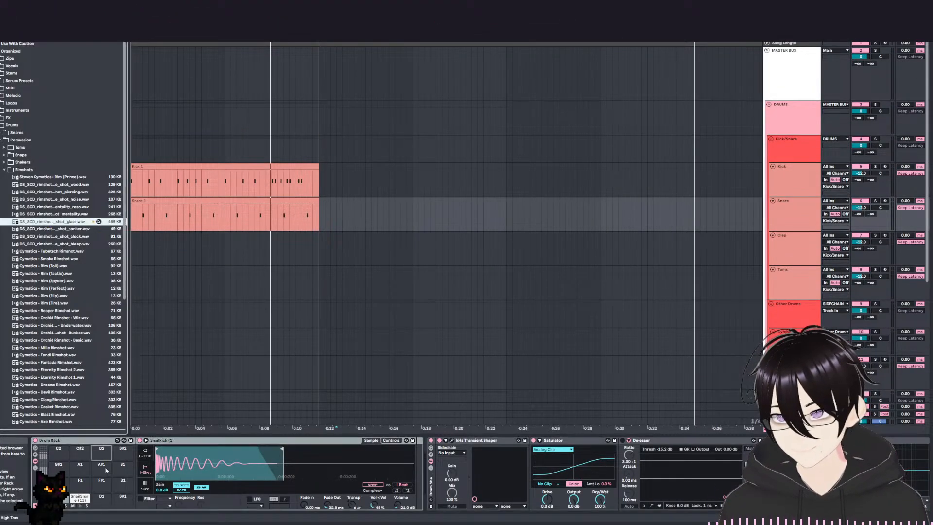
Add glass rimshot notes to the Snare 1 clip at 2.4, 4.4, 6.3 and 8.3 and listen to them with the beat.
{"action": "double_click", "coordinate": [185, 214]}
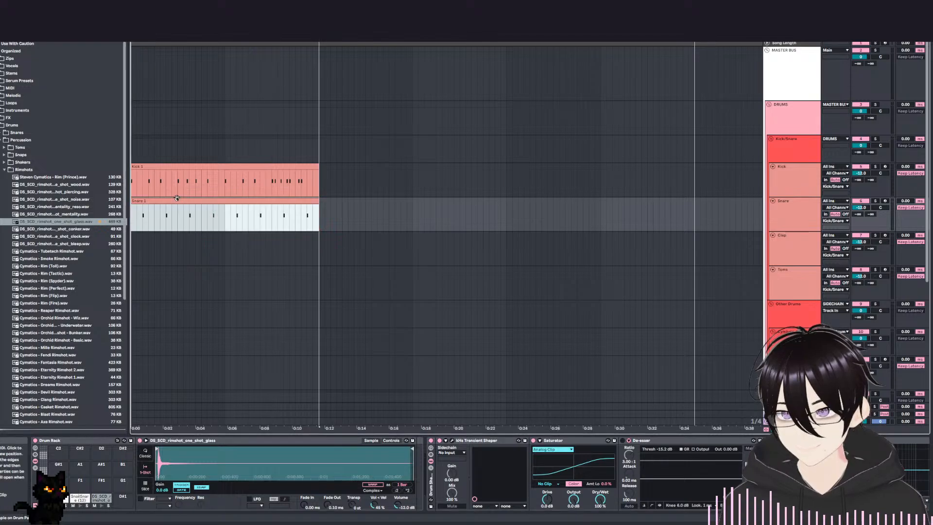
{"action": "key", "text": "space"}
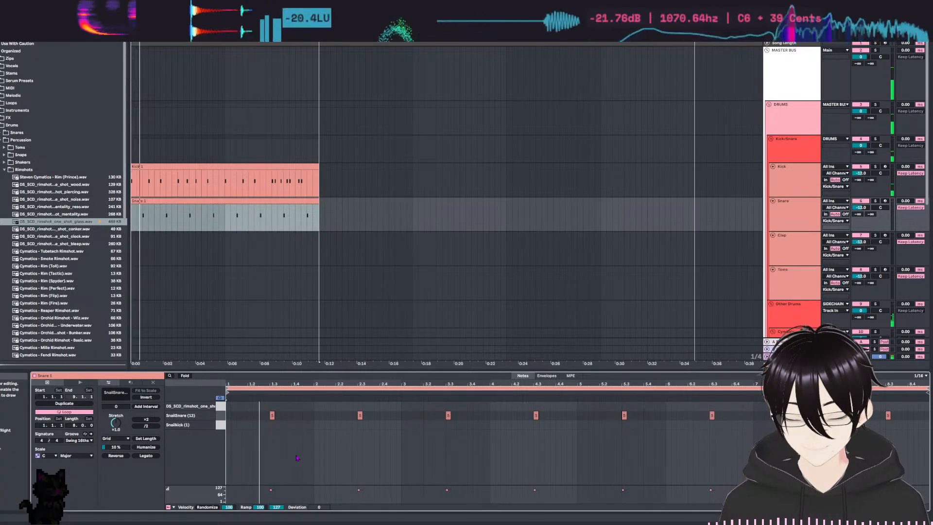
{"action": "key", "text": "space"}
{"action": "key", "text": "space"}
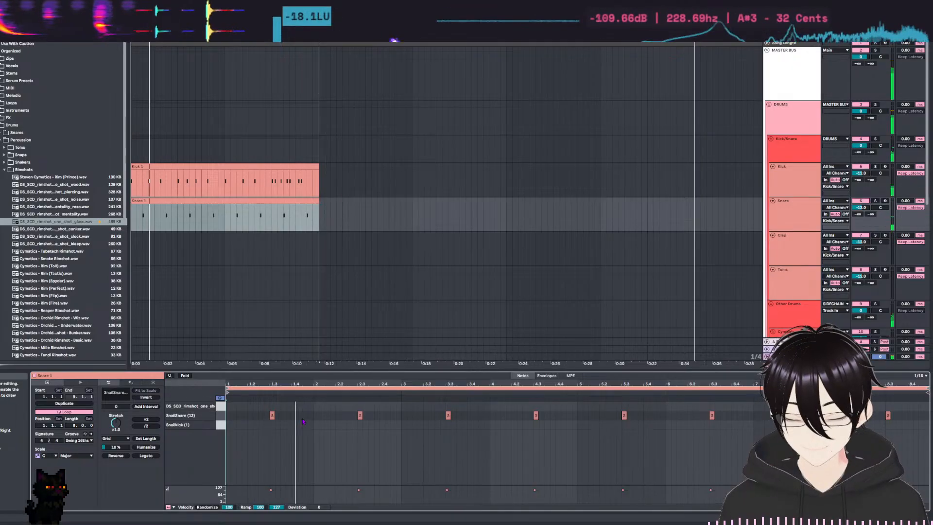
{"action": "key", "text": "space"}
{"action": "double_click", "coordinate": [382, 405]}
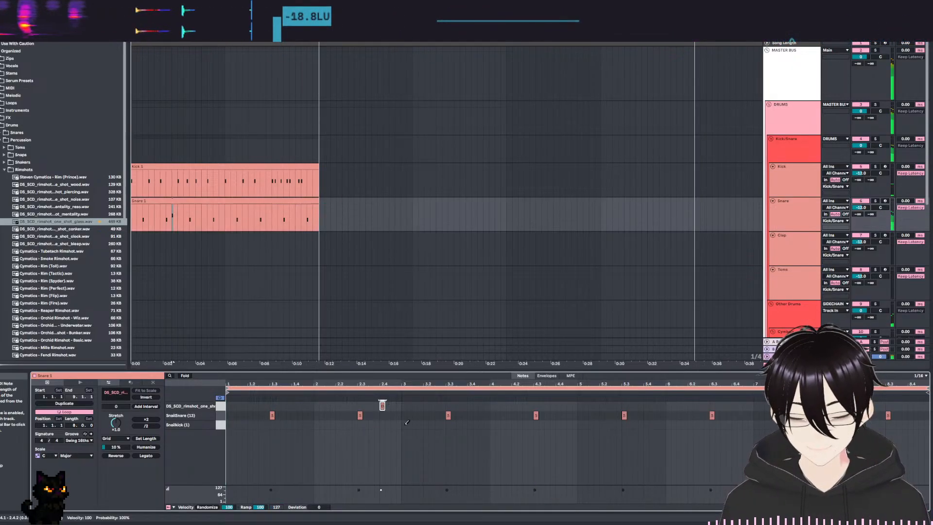
{"action": "key", "text": "space"}
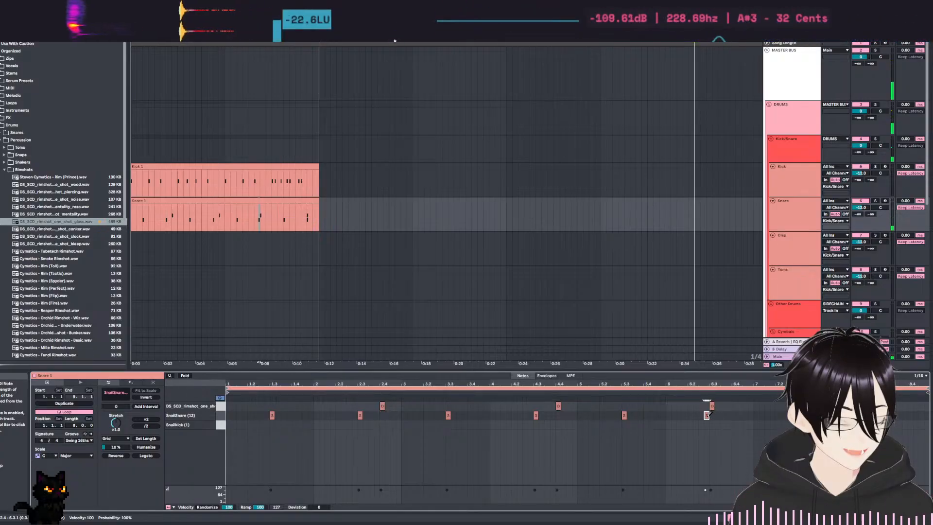
{"action": "key", "text": "space"}
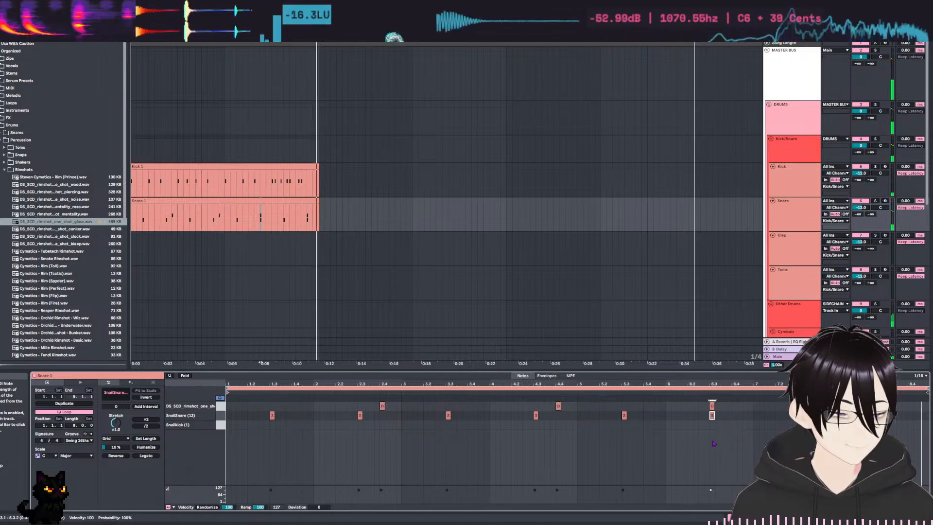
Remove the glass rimshot notes at 2.4 and 4.4 and replace the snare hit at 4.3 with a glass rimshot.
{"action": "double_click", "coordinate": [382, 405]}
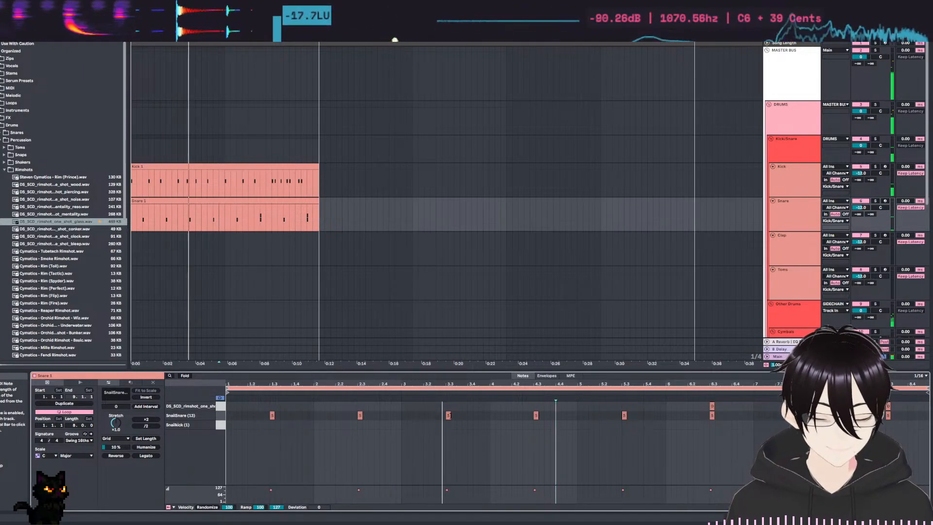
{"action": "left_click", "coordinate": [536, 415]}
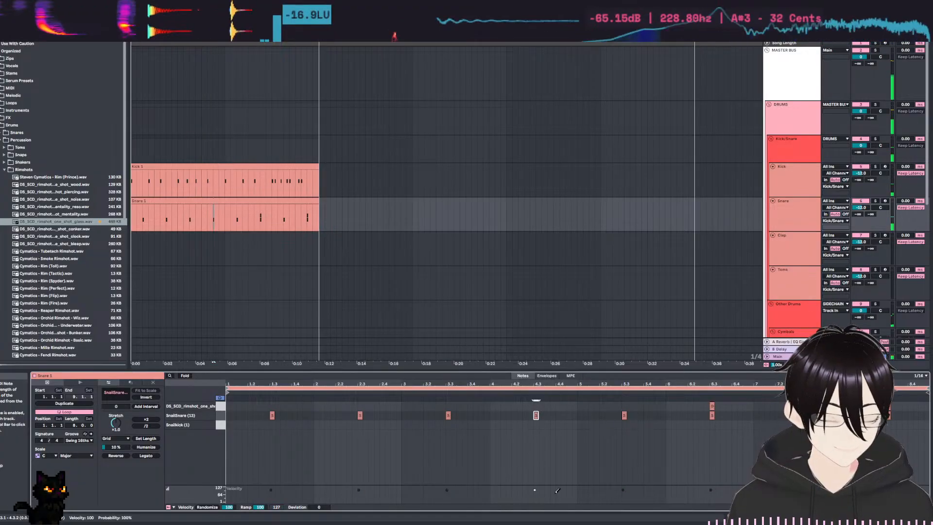
{"action": "double_click", "coordinate": [536, 405]}
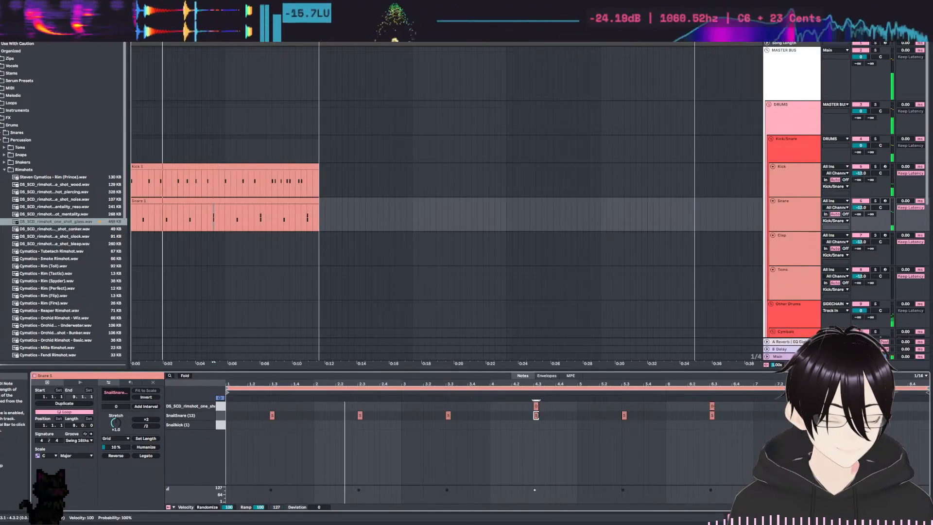
{"action": "key", "text": "space"}
Trim the glass rimshot to about the first fifth of its sample and set its volume to -21.0 dB.
{"action": "left_click", "coordinate": [791, 212]}
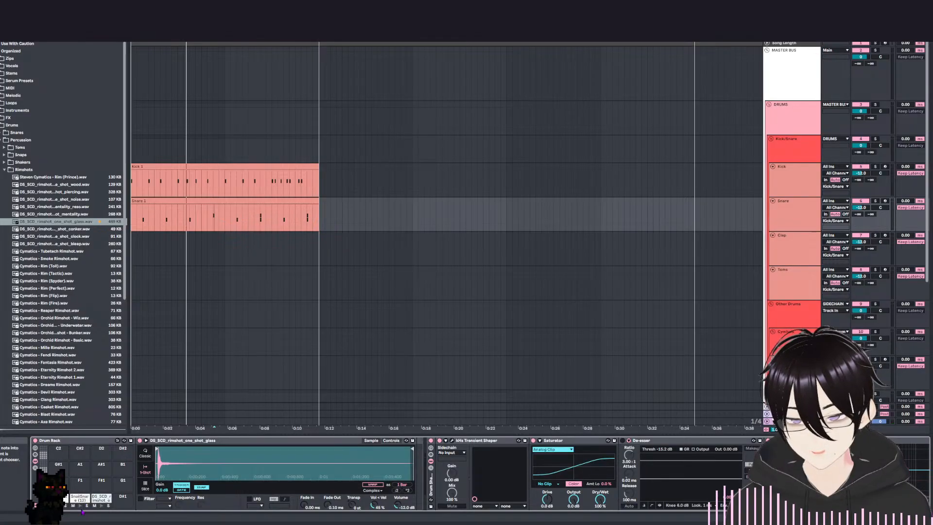
{"action": "left_click", "coordinate": [102, 505]}
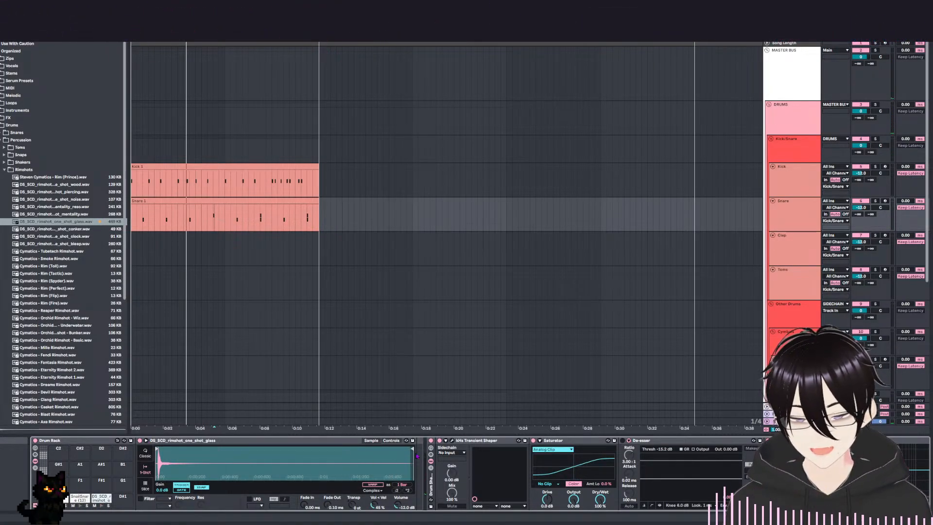
{"action": "left_click_drag", "start_coordinate": [413, 449], "coordinate": [187, 448]}
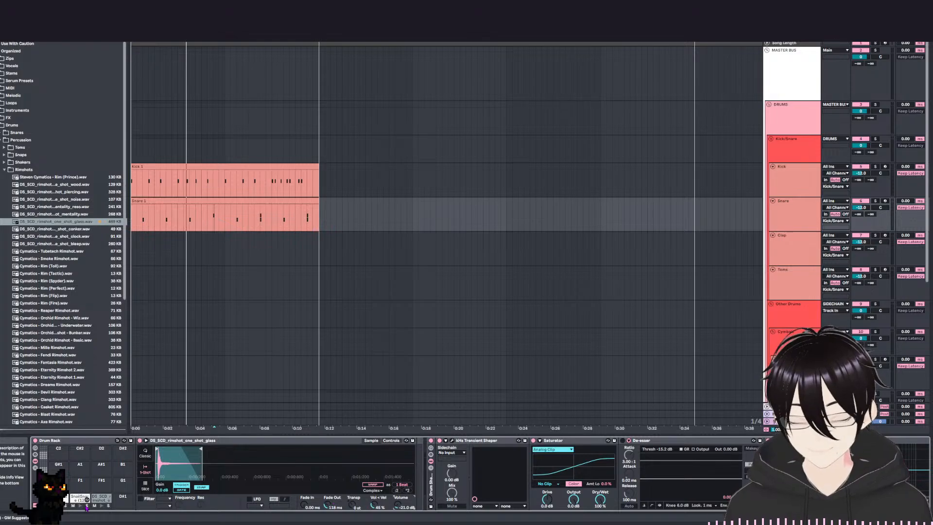
{"action": "left_click", "coordinate": [102, 506]}
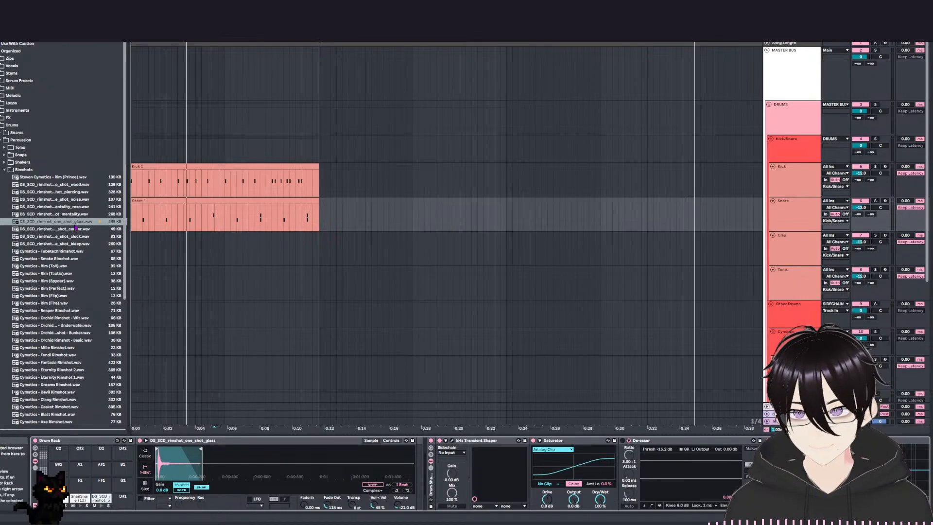
Audition the neighbouring DS_SCD rimshots and load the mentality reso rimshot onto the free D#1 pad of the snare Drum Rack.
{"action": "left_click", "coordinate": [68, 207]}
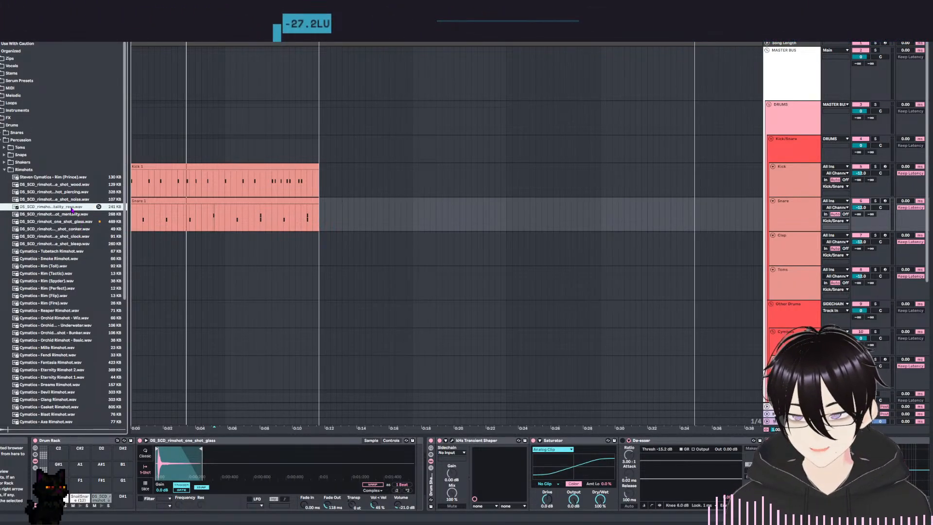
{"action": "key", "text": "Down"}
{"action": "key", "text": "Down"}
{"action": "key", "text": "Down"}
{"action": "key", "text": "Down"}
{"action": "key", "text": "Down"}
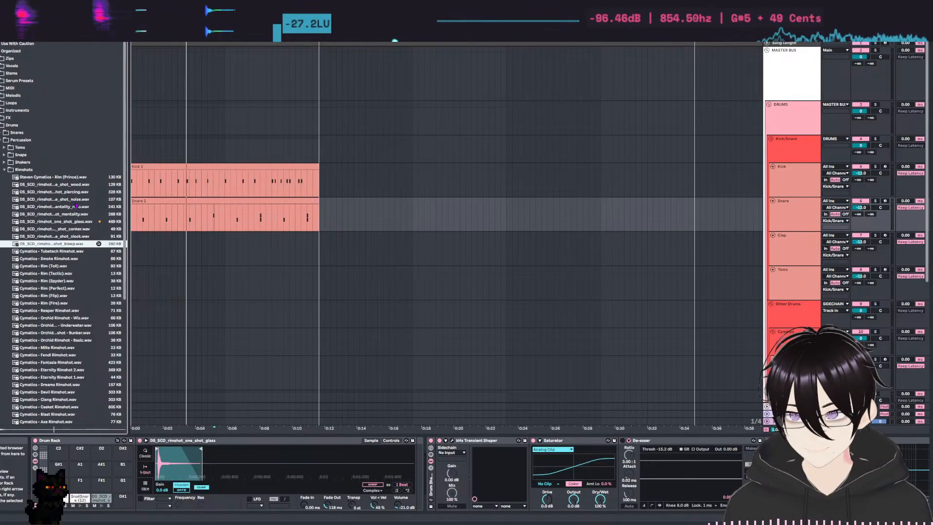
{"action": "left_click", "coordinate": [70, 208]}
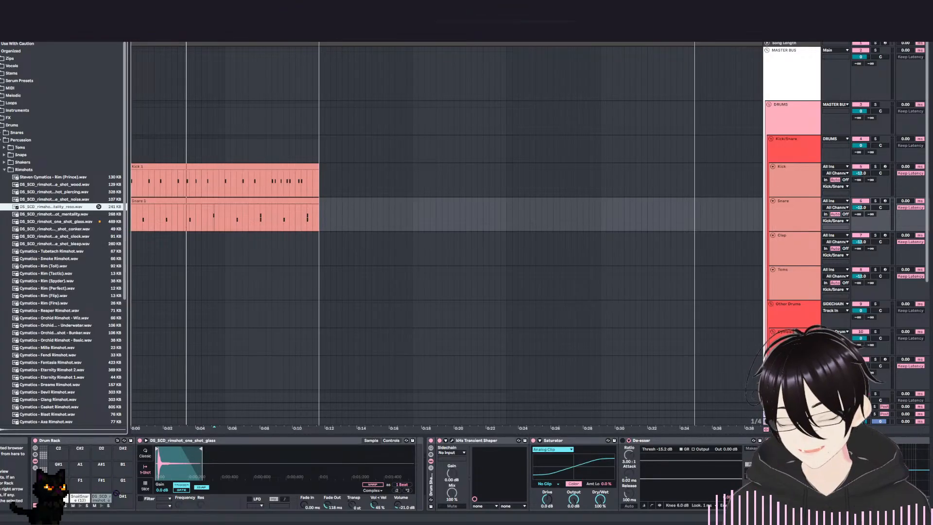
Place a mentality reso rimshot note at 1.1 in the Snare 1 clip and play it with the beat.
{"action": "left_click", "coordinate": [239, 200]}
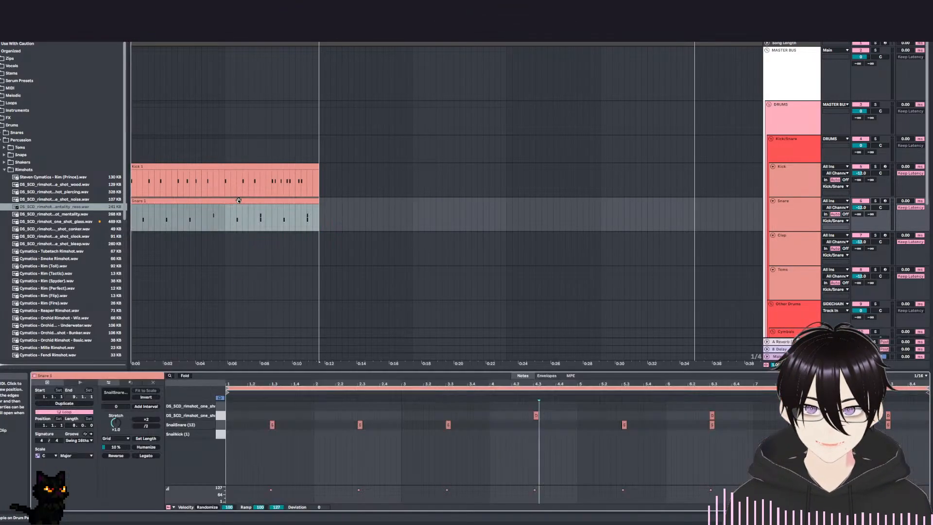
{"action": "left_click", "coordinate": [250, 405]}
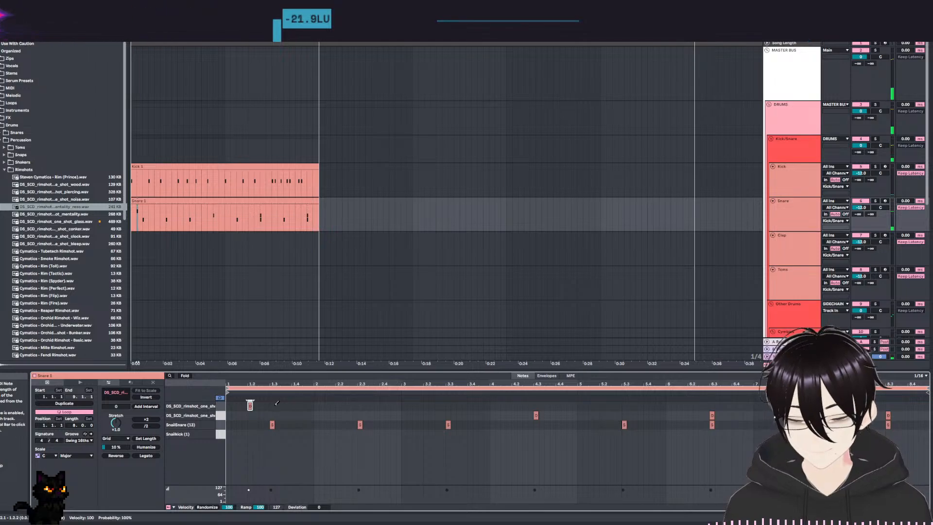
{"action": "key", "text": "space"}
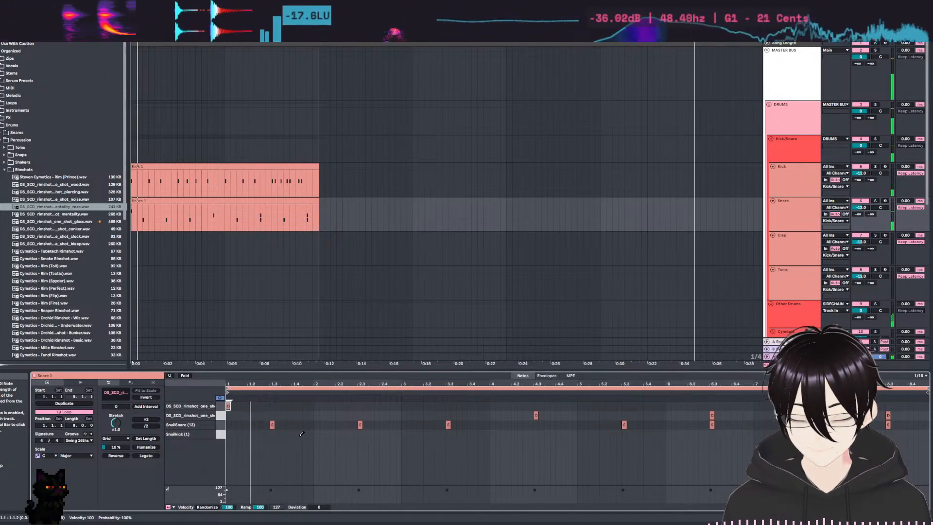
Add a mentality reso rimshot note at 2.1, repeat it at the start of every bar through 8.1, and play the beat.
{"action": "left_click", "coordinate": [319, 405]}
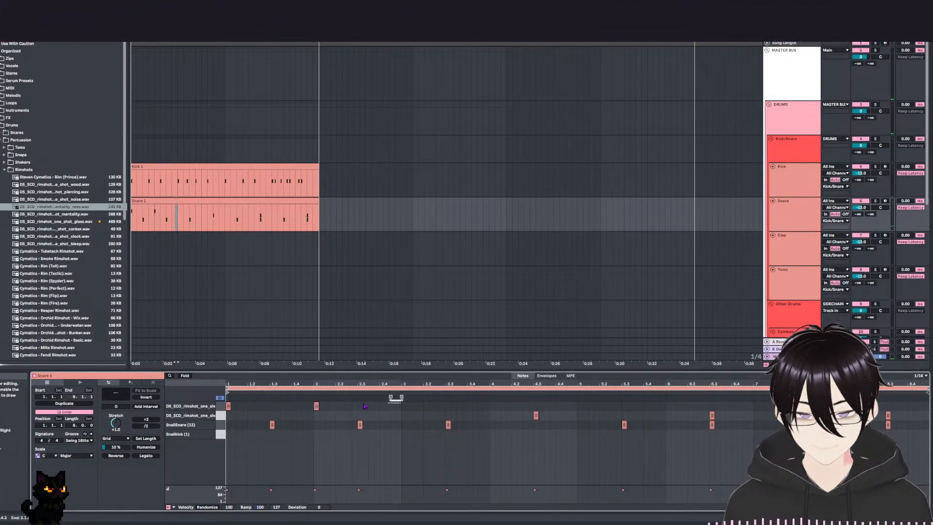
{"action": "left_click_drag", "start_coordinate": [389, 406], "coordinate": [227, 405]}
{"action": "key", "text": "ctrl+d"}
{"action": "key", "text": "ctrl+d"}
{"action": "key", "text": "ctrl+d"}
{"action": "key", "text": "space"}
{"action": "left_click", "coordinate": [385, 465]}
{"action": "left_click", "coordinate": [435, 466]}
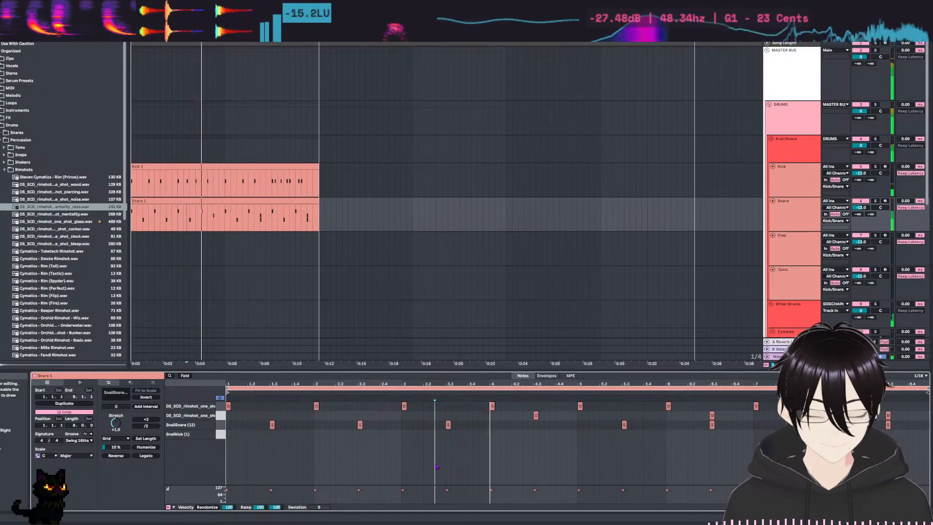
{"action": "left_click", "coordinate": [440, 466]}
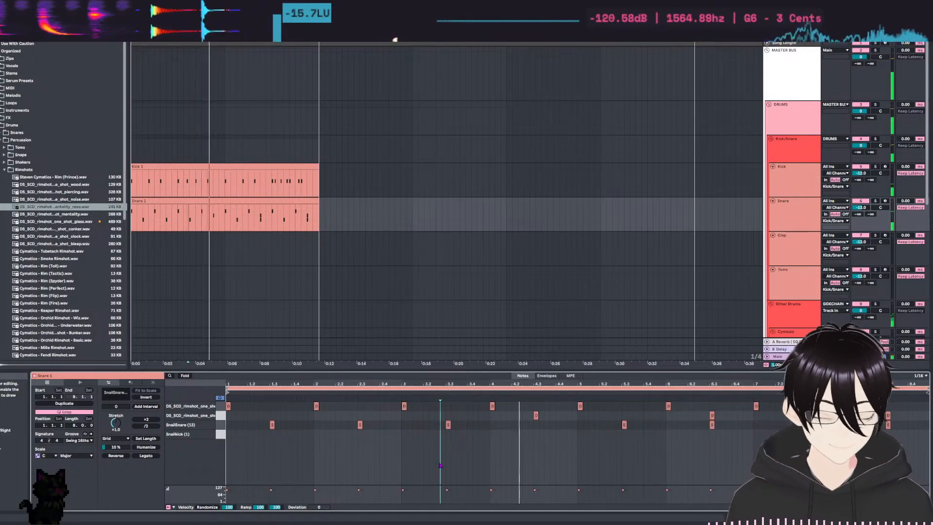
Add a snare hit at 4.3 and delete all glass rimshot notes from the Snare 1 clip.
{"action": "left_click", "coordinate": [536, 424]}
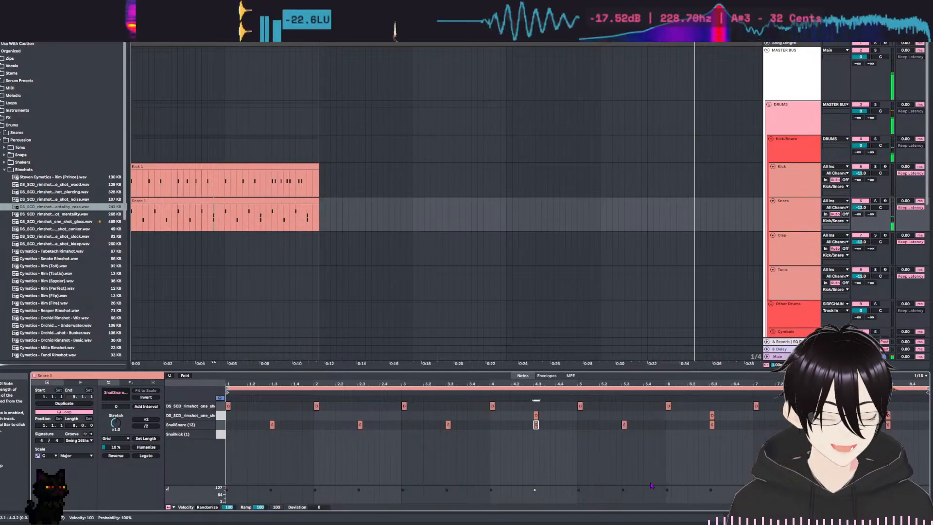
{"action": "left_click", "coordinate": [218, 416]}
{"action": "key", "text": "Delete"}
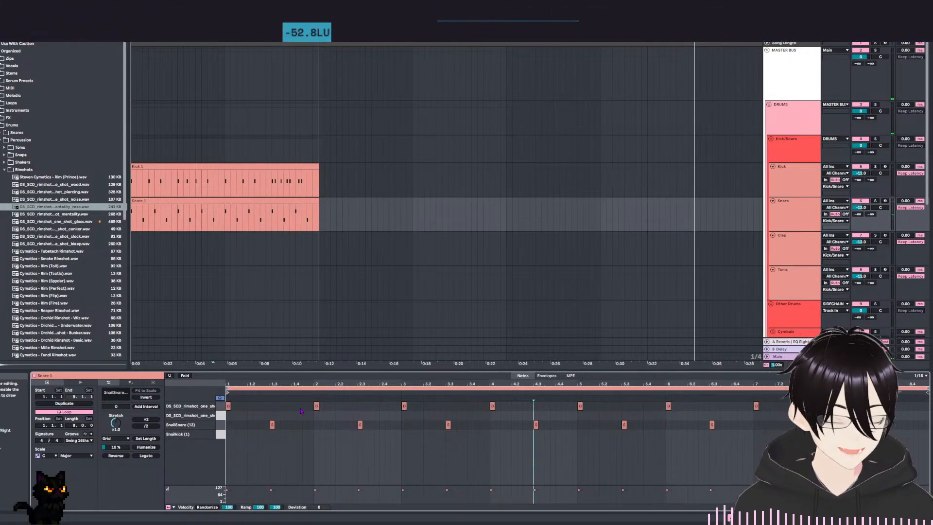
{"action": "key", "text": "space"}
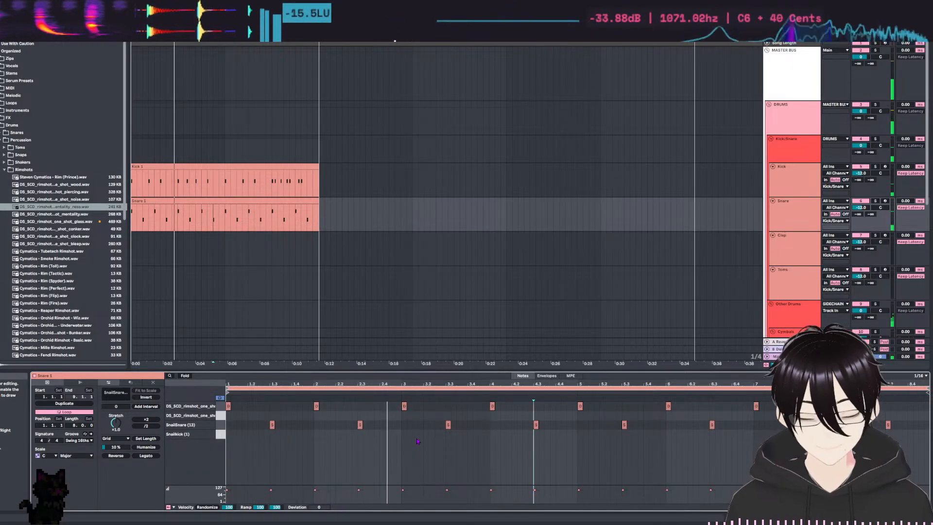
Replace the mentality reso rimshot at 4.1 with a glass rimshot and play the beat.
{"action": "key", "text": "space"}
{"action": "double_click", "coordinate": [493, 417]}
{"action": "double_click", "coordinate": [493, 406]}
{"action": "key", "text": "space"}
Trim the mentality reso rimshot to about the first sixth of its sample and set its volume to -21.0 dB.
{"action": "left_click", "coordinate": [780, 237]}
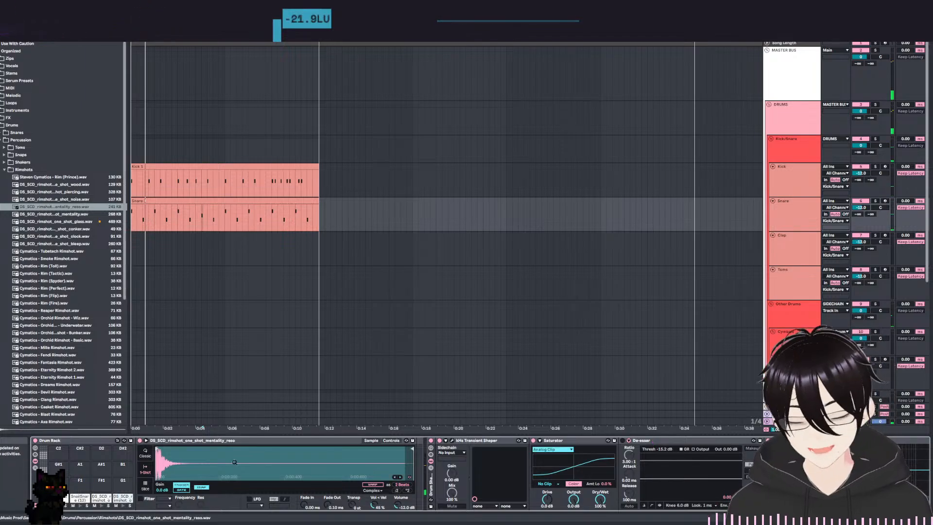
{"action": "left_click_drag", "start_coordinate": [412, 448], "coordinate": [186, 434]}
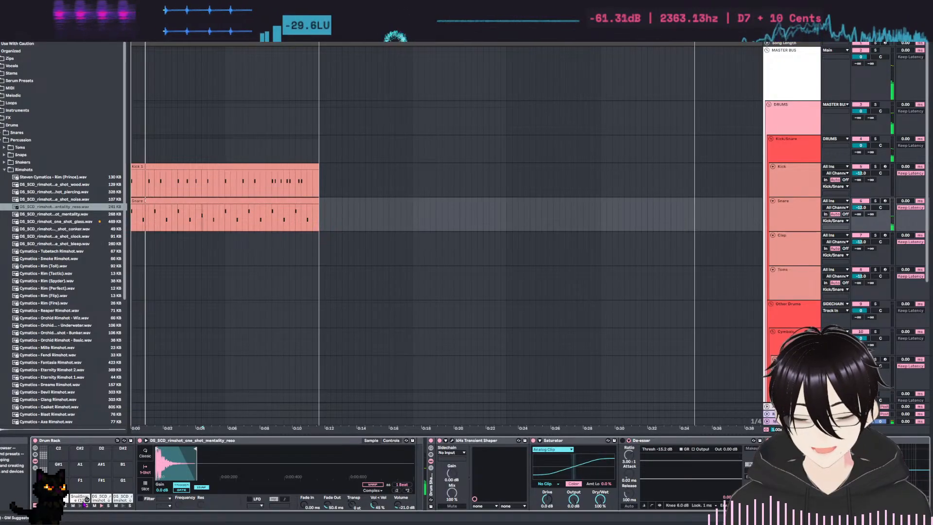
{"action": "double_click", "coordinate": [144, 210]}
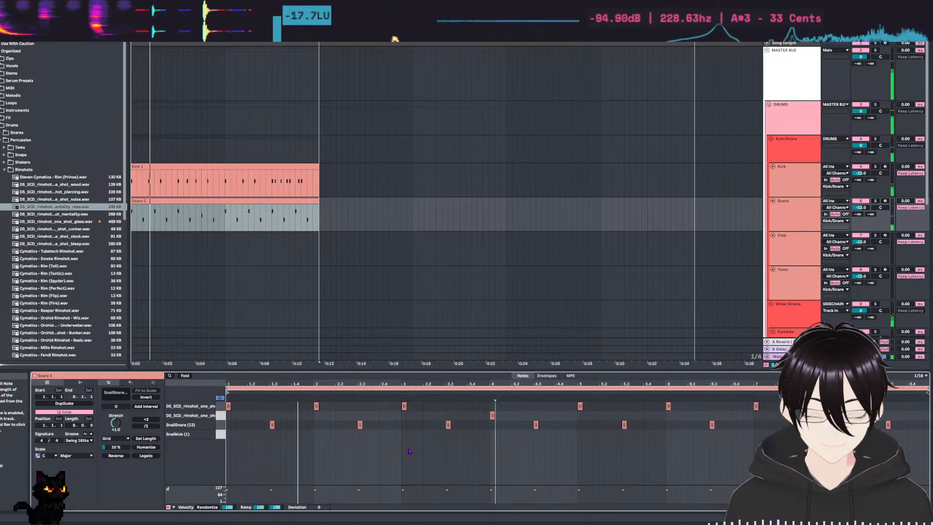
Remove the mentality reso rimshot at 1.1 and replace the one at 8.1 with a glass rimshot.
{"action": "left_click", "coordinate": [229, 404]}
{"action": "key", "text": "space"}
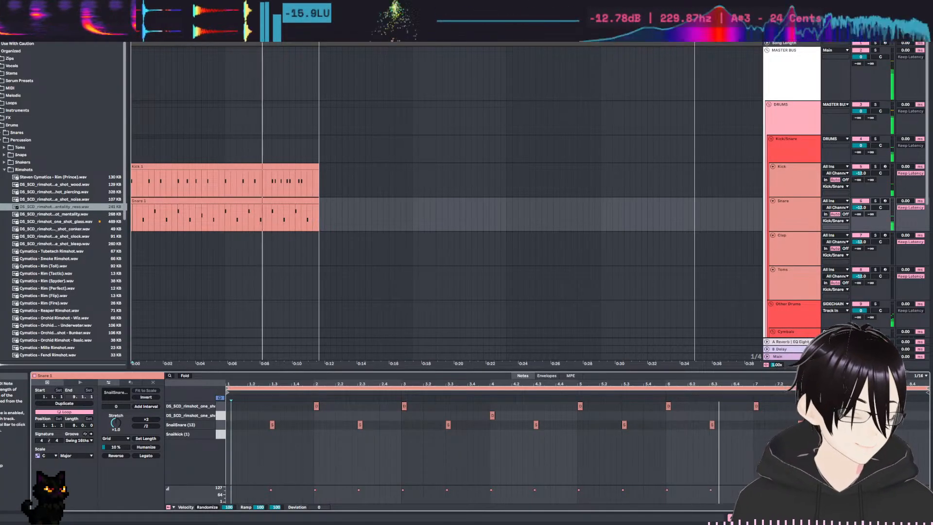
{"action": "double_click", "coordinate": [845, 415]}
{"action": "double_click", "coordinate": [845, 405]}
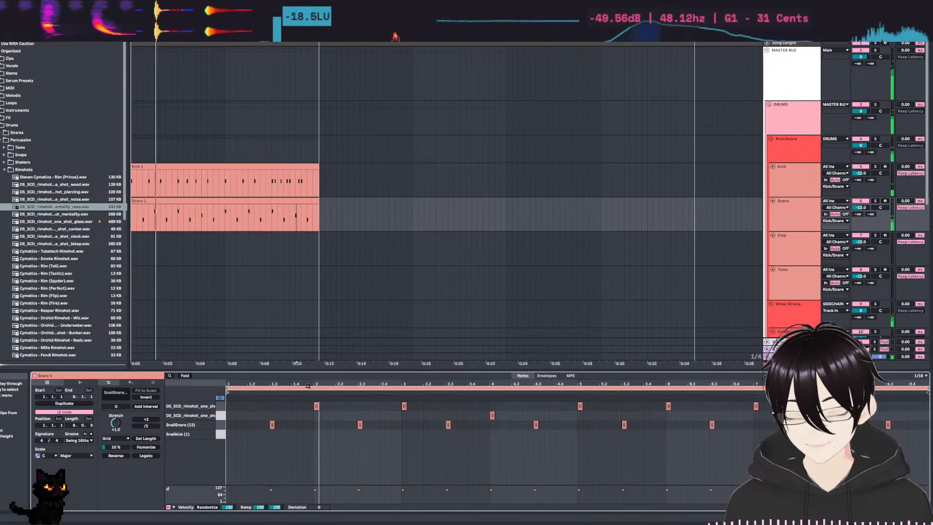
Put a mentality reso rimshot back at 1.1 and listen to the Snare 1 clip with the beat.
{"action": "double_click", "coordinate": [229, 404]}
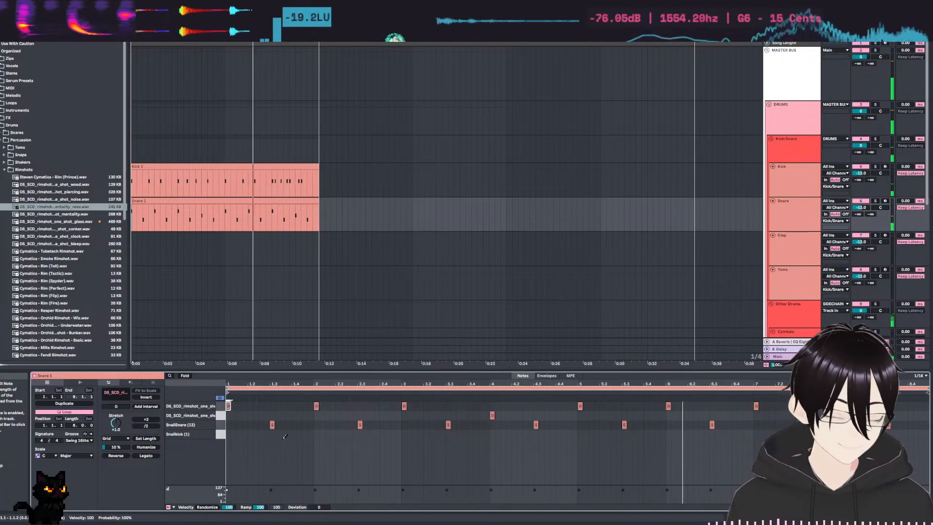
{"action": "left_click", "coordinate": [639, 453]}
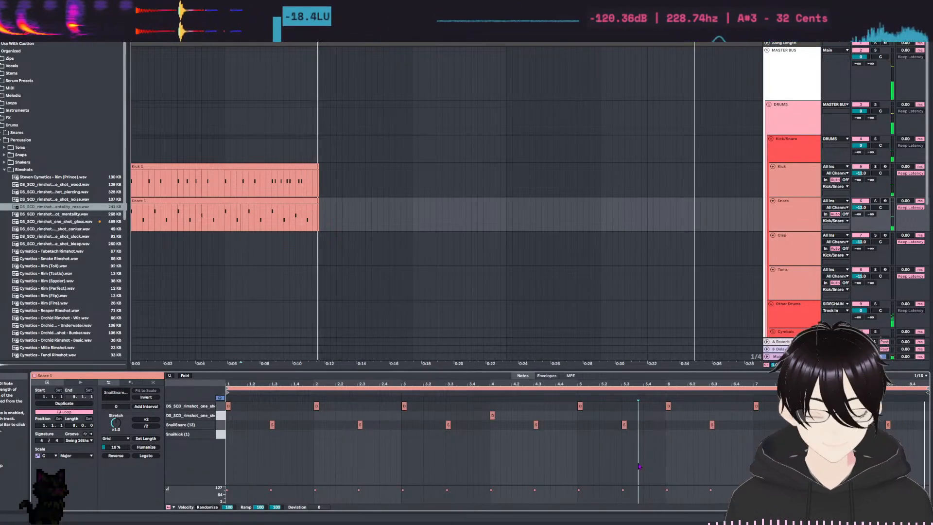
{"action": "key", "text": "space"}
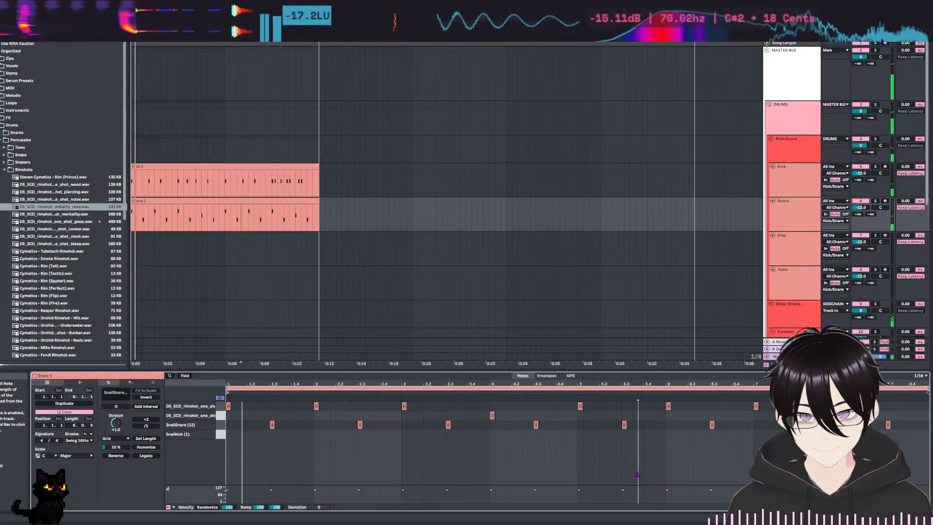
Look over the arrangement's tracks while the beat plays and expand the MIDS group to see what it contains.
{"action": "scroll", "coordinate": [334, 146], "scroll_direction": "down", "scroll_amount": 5}
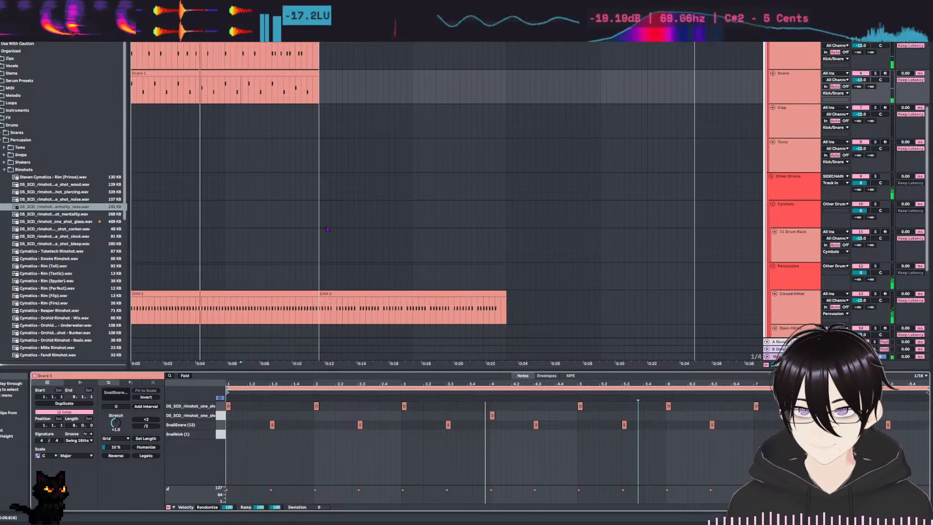
{"action": "scroll", "coordinate": [329, 231], "scroll_direction": "up", "scroll_amount": 2}
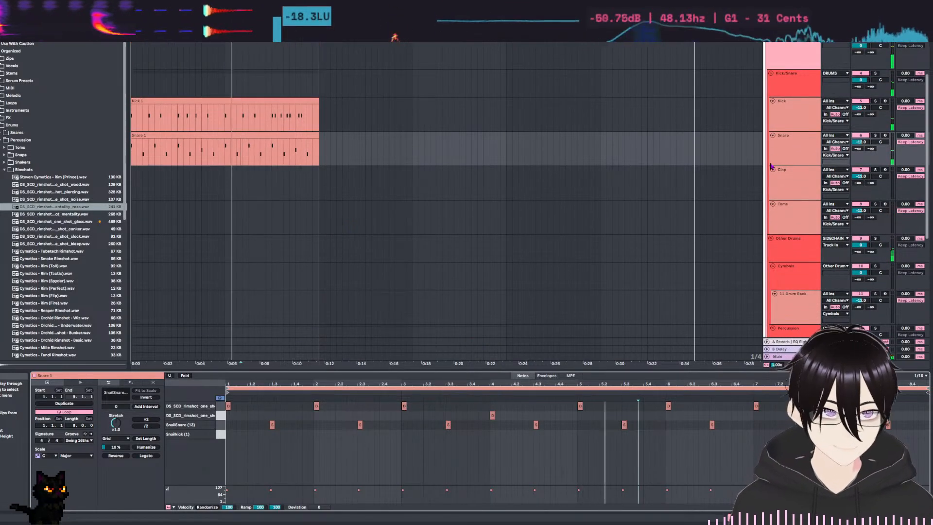
{"action": "scroll", "coordinate": [662, 183], "scroll_direction": "down", "scroll_amount": 3}
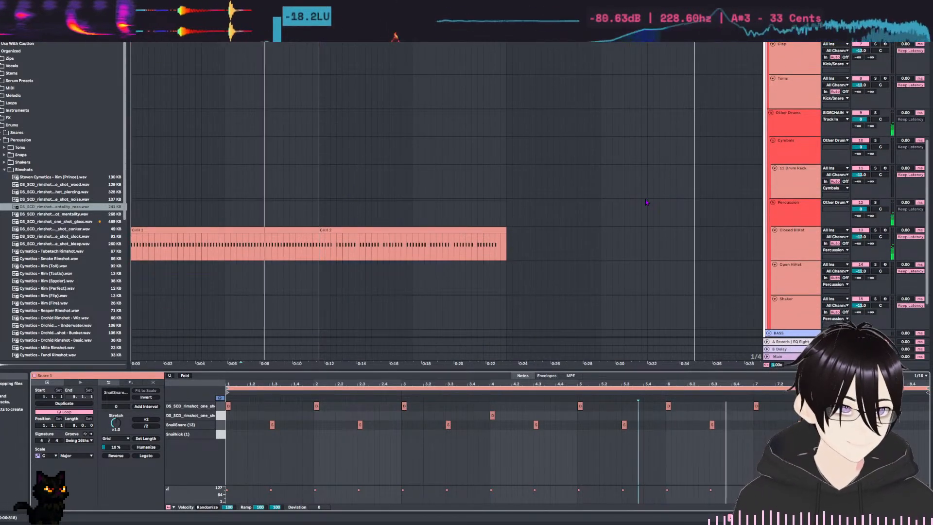
{"action": "scroll", "coordinate": [511, 212], "scroll_direction": "down", "scroll_amount": 2}
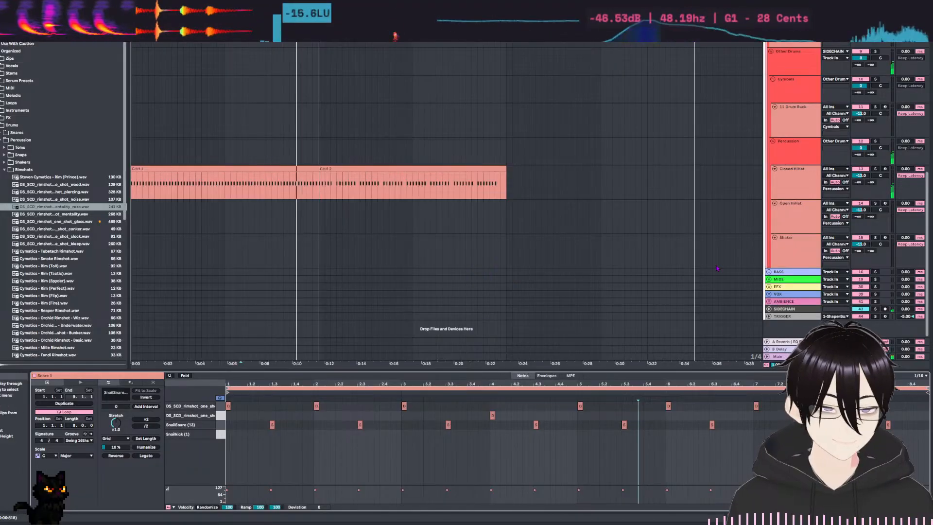
{"action": "left_click", "coordinate": [769, 280]}
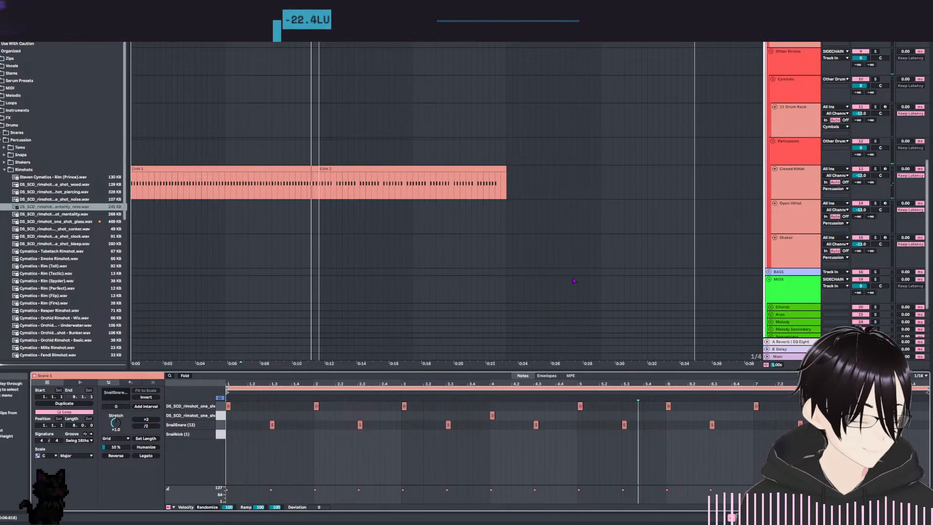
{"action": "scroll", "coordinate": [639, 241], "scroll_direction": "down", "scroll_amount": 2}
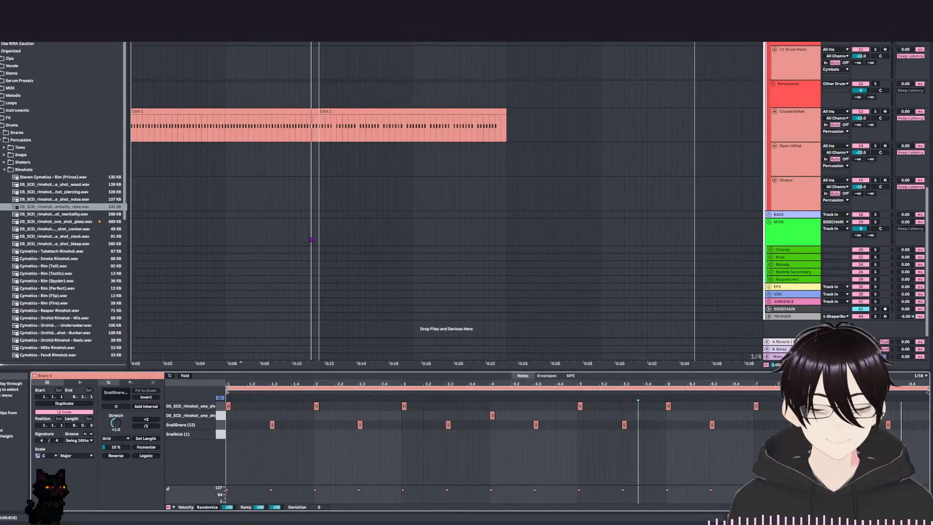
{"action": "scroll", "coordinate": [590, 266], "scroll_direction": "up", "scroll_amount": 8}
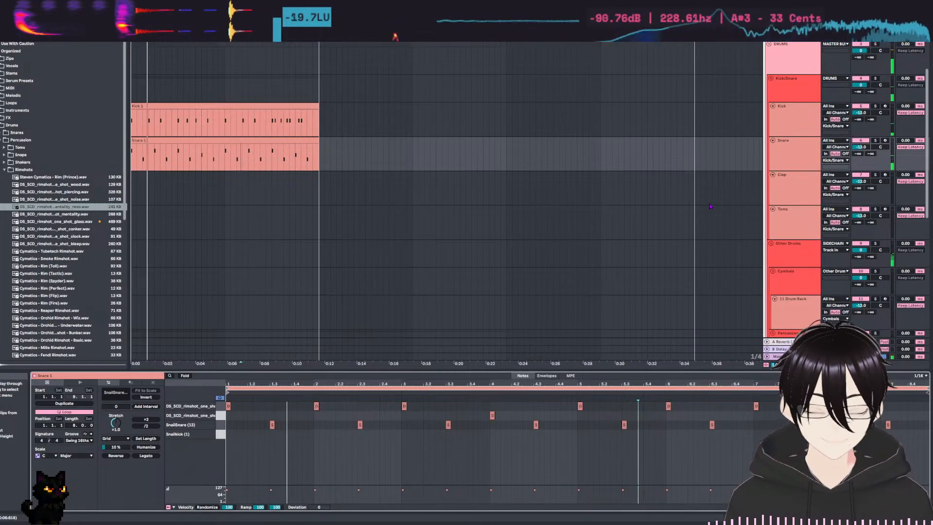
{"action": "key", "text": "space"}
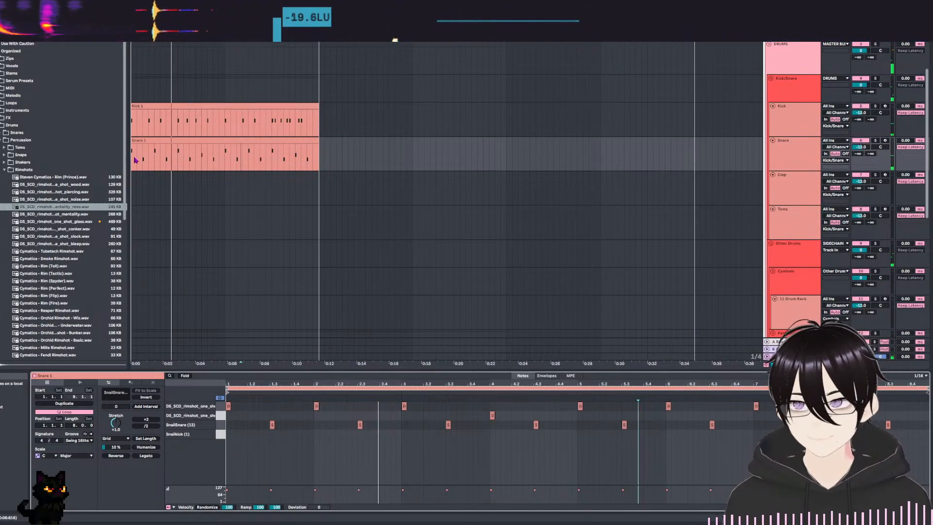
Open the Shakers folder under Percussion and audition its samples from shaker.wav down to Double Studio Shaker.
{"action": "left_click", "coordinate": [4, 163]}
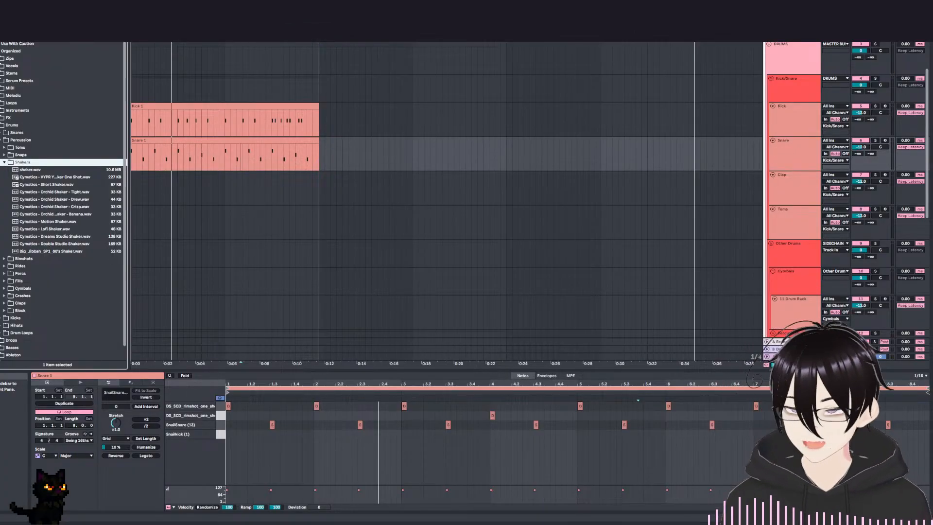
{"action": "key", "text": "Down"}
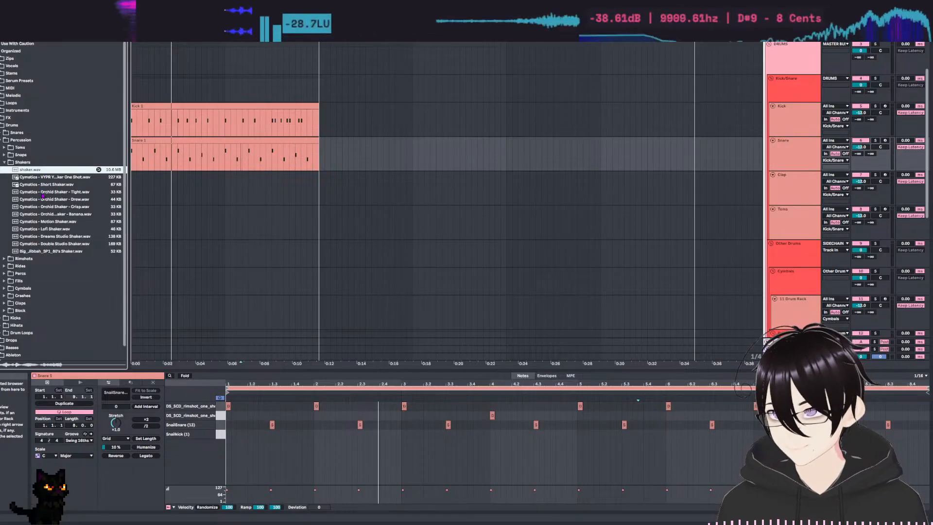
{"action": "left_click", "coordinate": [47, 178]}
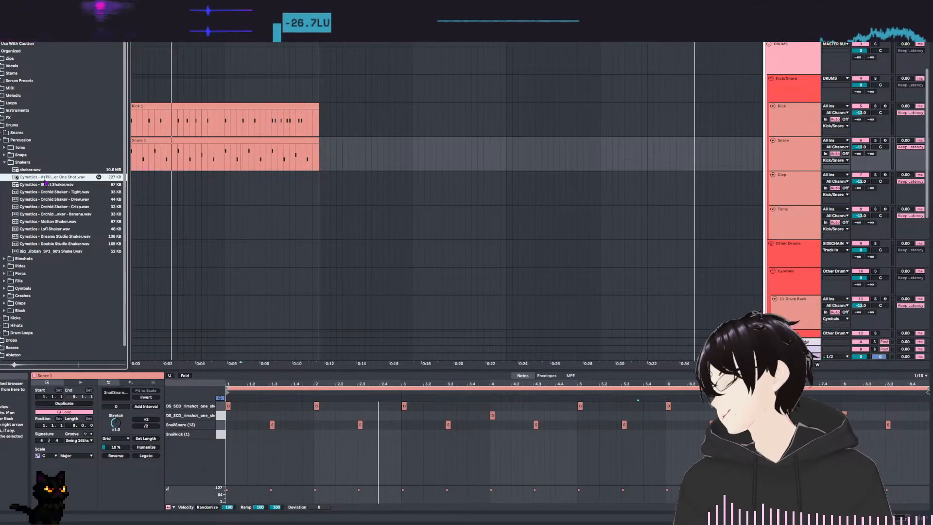
{"action": "left_click", "coordinate": [50, 186]}
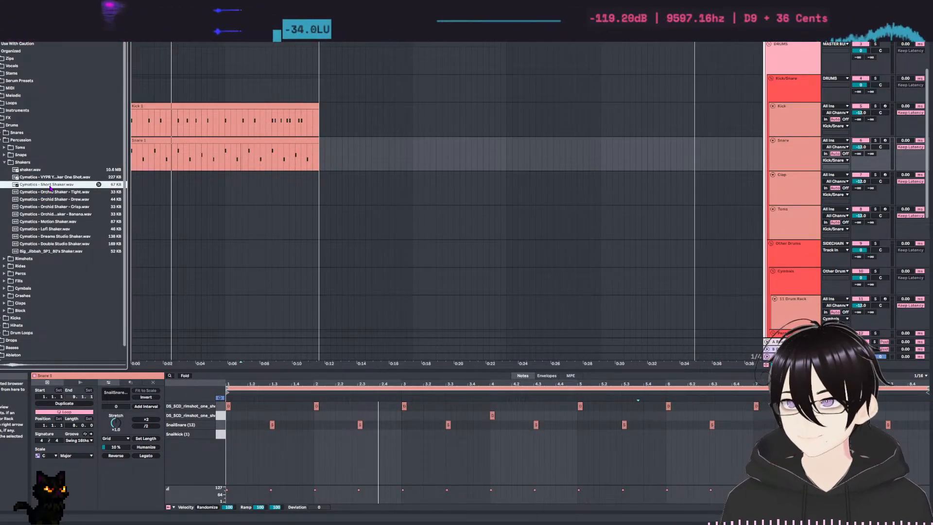
{"action": "key", "text": "Down"}
{"action": "key", "text": "Down"}
{"action": "key", "text": "Down"}
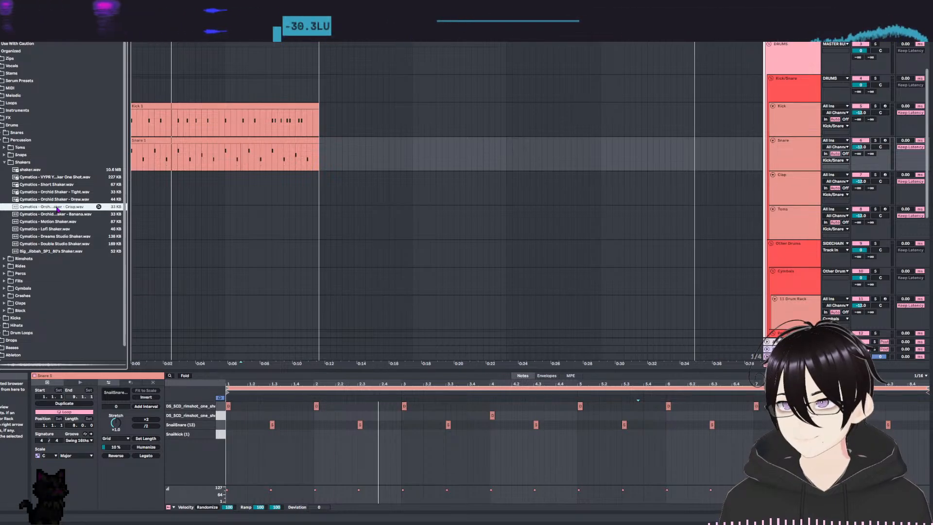
{"action": "key", "text": "Down"}
{"action": "key", "text": "Down"}
{"action": "key", "text": "Down"}
{"action": "key", "text": "Down"}
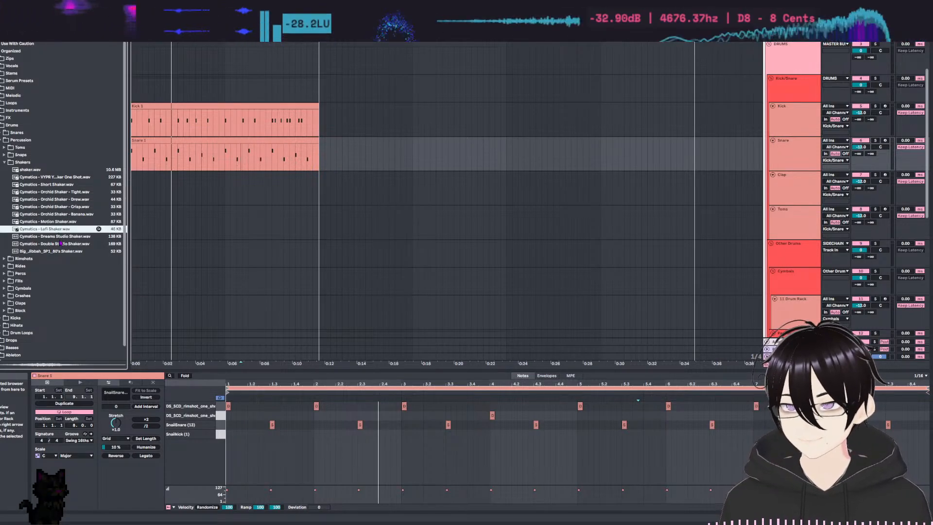
{"action": "key", "text": "Down"}
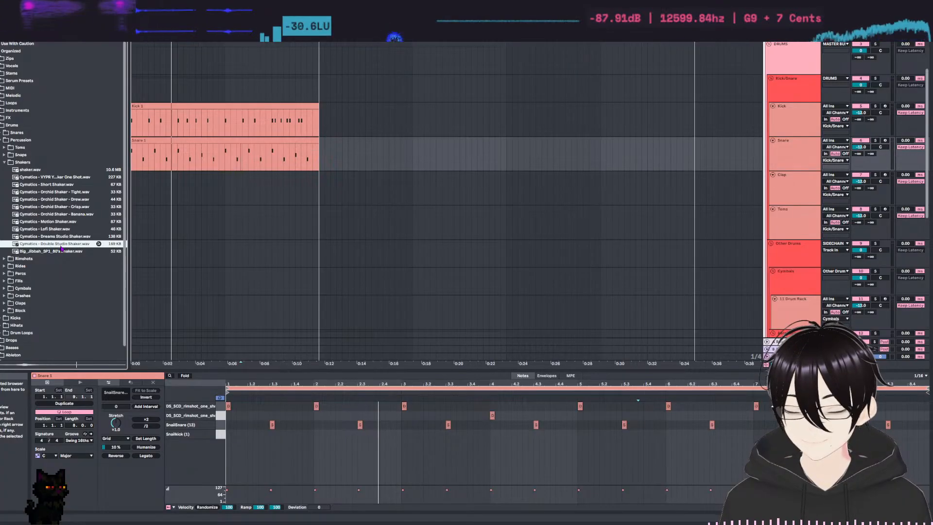
Audition the 90's shaker and replay the Lofi, Motion, Dreams Studio and Orchid Banana and Crisp shakers.
{"action": "key", "text": "Up"}
{"action": "left_click", "coordinate": [61, 254]}
{"action": "left_click", "coordinate": [55, 230]}
{"action": "left_click", "coordinate": [55, 223]}
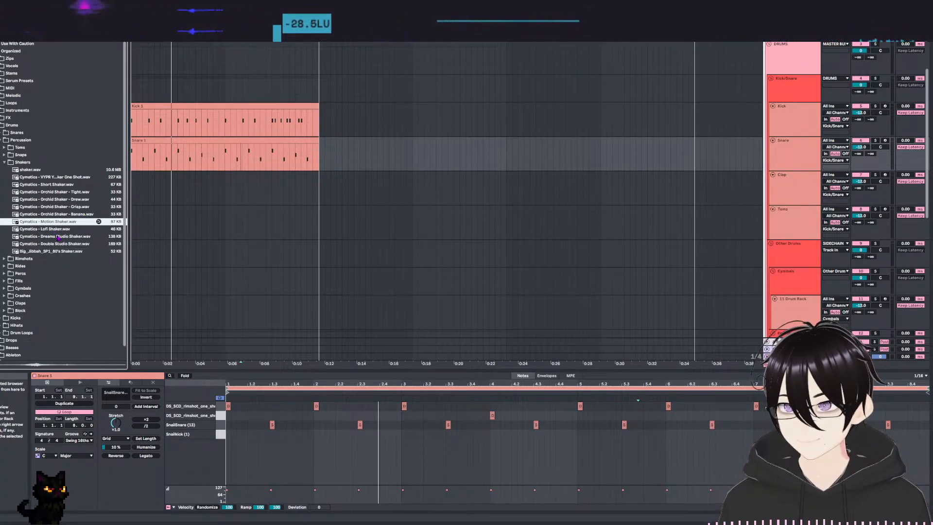
{"action": "left_click", "coordinate": [58, 236]}
{"action": "left_click", "coordinate": [58, 215]}
{"action": "left_click", "coordinate": [57, 208]}
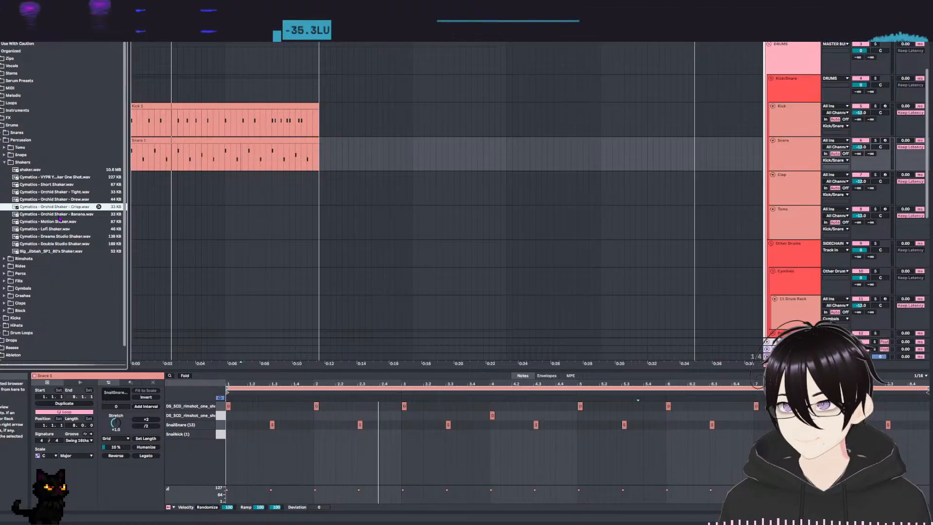
Compare the four Orchid Shaker samples by auditioning them in alternation.
{"action": "left_click", "coordinate": [62, 200]}
{"action": "left_click", "coordinate": [62, 208]}
{"action": "left_click", "coordinate": [64, 193]}
{"action": "left_click", "coordinate": [66, 208]}
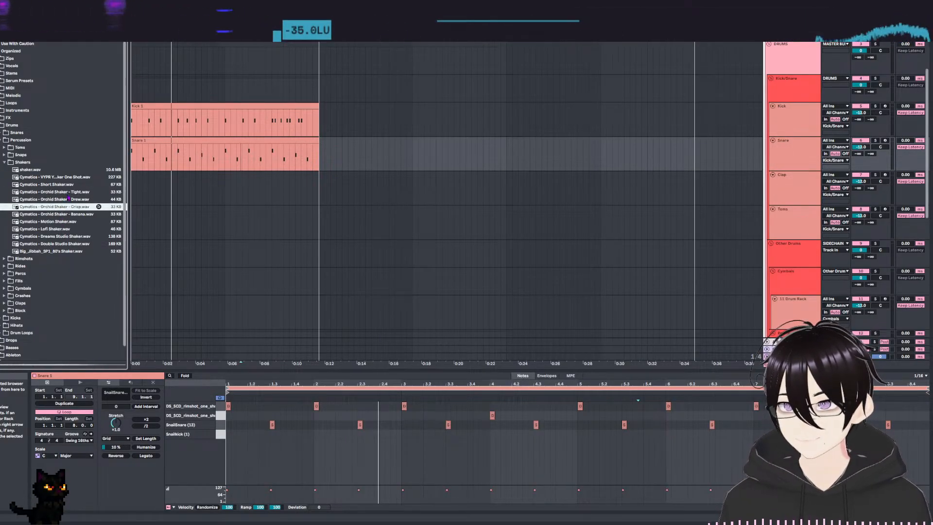
{"action": "left_click", "coordinate": [68, 193]}
{"action": "left_click", "coordinate": [70, 214]}
{"action": "left_click", "coordinate": [73, 193]}
{"action": "left_click", "coordinate": [76, 214]}
{"action": "left_click", "coordinate": [75, 200]}
{"action": "left_click", "coordinate": [77, 208]}
{"action": "left_click", "coordinate": [77, 200]}
{"action": "left_click", "coordinate": [77, 207]}
{"action": "left_click", "coordinate": [78, 200]}
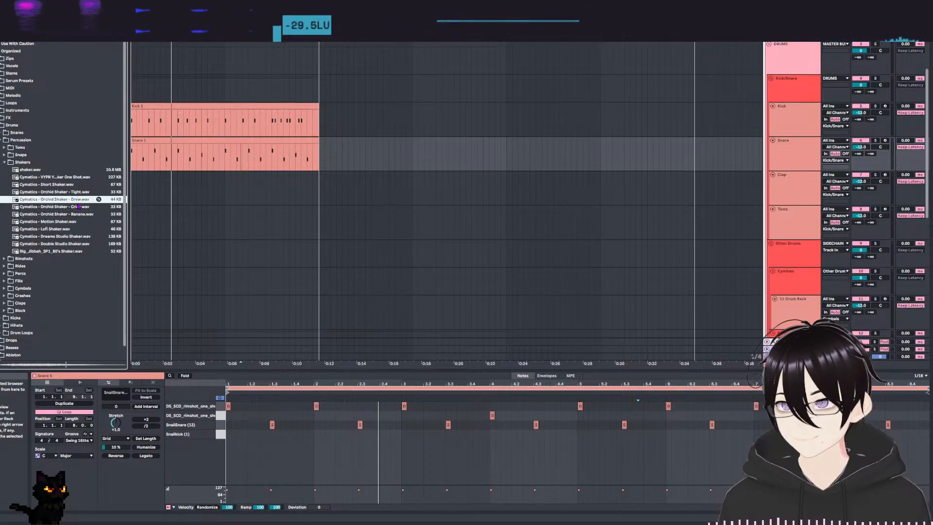
Create an empty eight-bar MIDI clip at the start of the Shaker track and open it for editing.
{"action": "scroll", "coordinate": [706, 189], "scroll_direction": "down", "scroll_amount": 3}
{"action": "scroll", "coordinate": [737, 265], "scroll_direction": "down", "scroll_amount": 4}
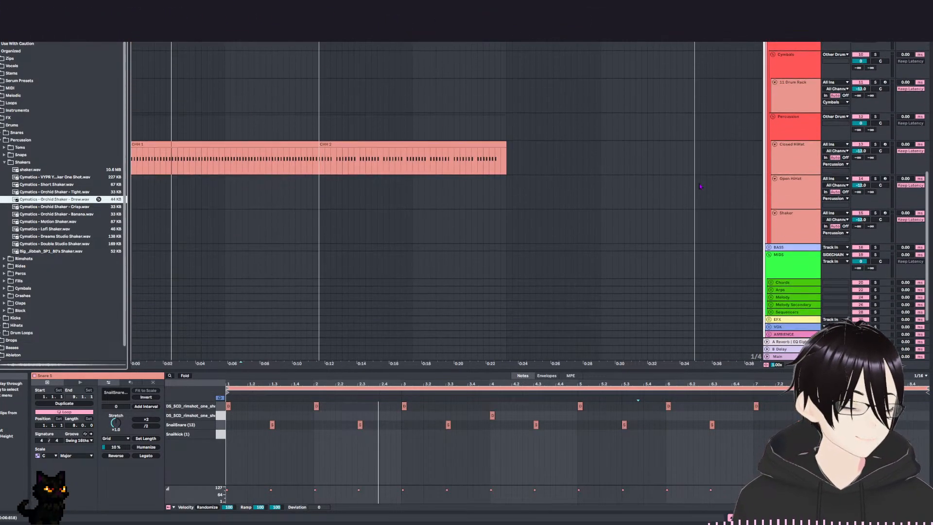
{"action": "left_click", "coordinate": [810, 237]}
{"action": "left_click", "coordinate": [158, 229]}
{"action": "mouse_move", "coordinate": [133, 232]}
{"action": "left_mouse_down"}
{"action": "mouse_move", "coordinate": [192, 232]}
{"action": "mouse_move", "coordinate": [136, 232]}
{"action": "left_mouse_up"}
{"action": "left_click", "coordinate": [307, 247]}
{"action": "left_click_drag", "start_coordinate": [324, 236], "coordinate": [143, 233]}
{"action": "left_click", "coordinate": [143, 233]}
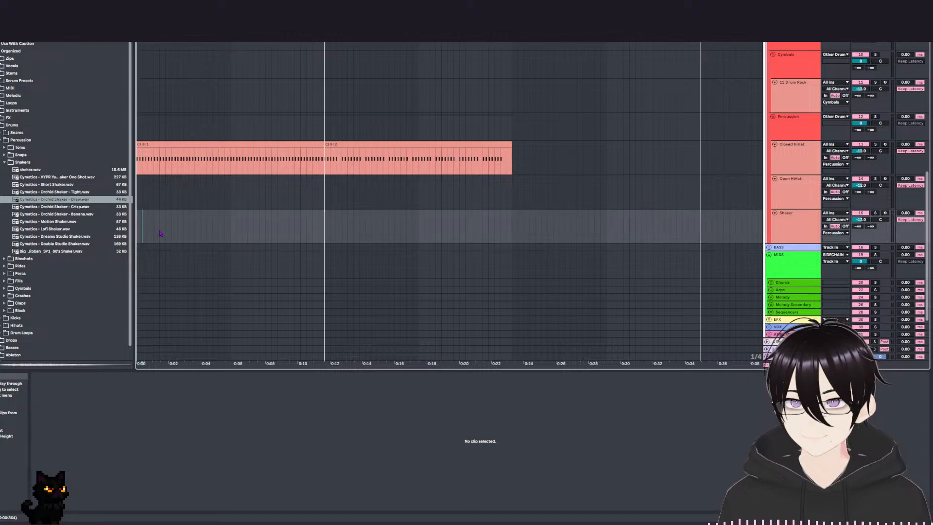
{"action": "left_click_drag", "start_coordinate": [325, 223], "coordinate": [134, 228]}
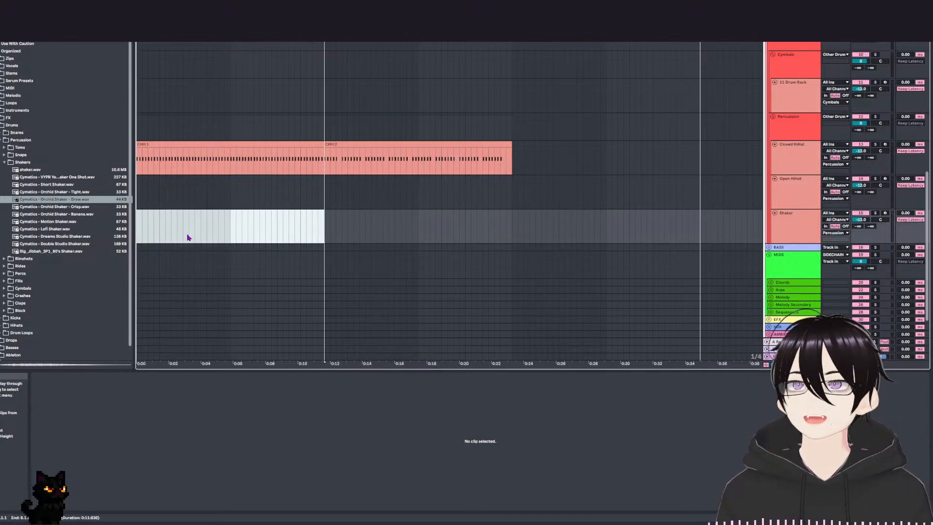
{"action": "key", "text": "ctrl+shift+m"}
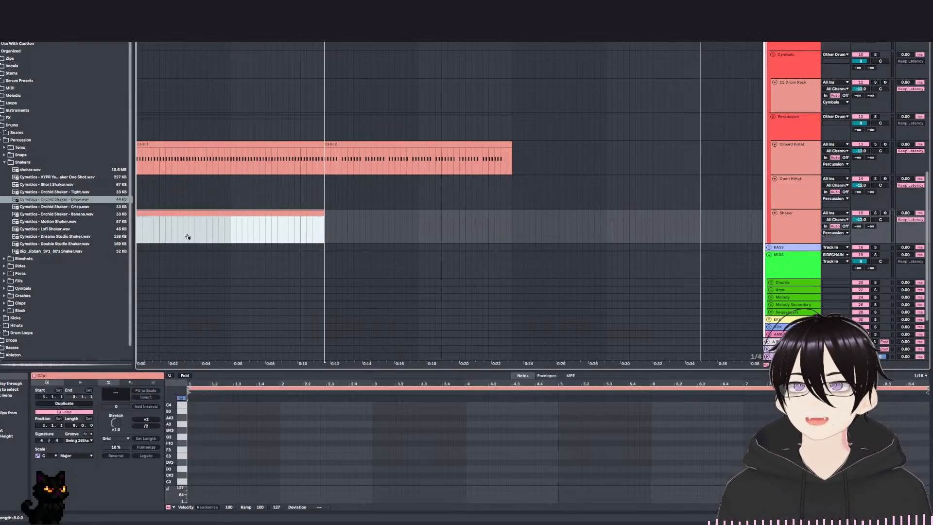
{"action": "double_click", "coordinate": [202, 215]}
{"action": "left_click", "coordinate": [164, 213]}
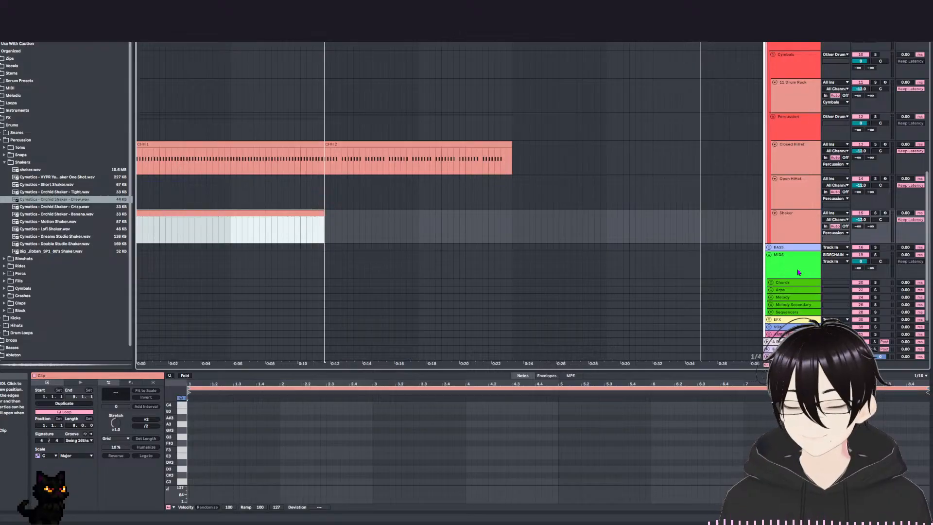
Load the Orchid Shaker Drew and Crisp samples onto two pads of the Shaker track's drum rack and audition the pads.
{"action": "double_click", "coordinate": [802, 234]}
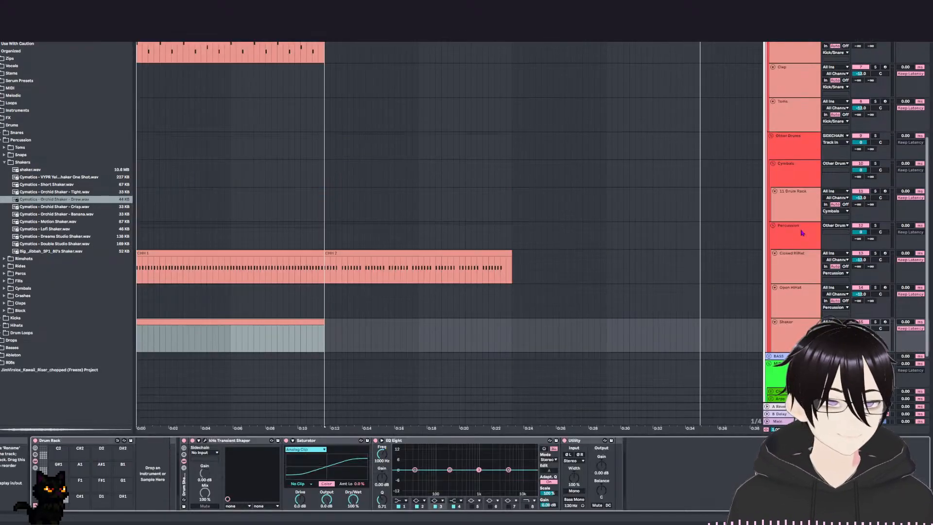
{"action": "left_click", "coordinate": [59, 201]}
{"action": "left_click", "coordinate": [75, 207]}
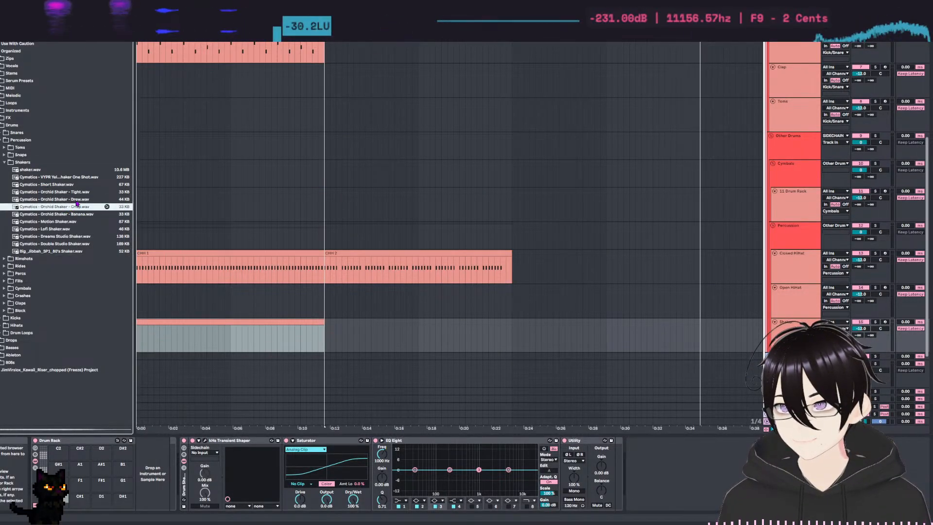
{"action": "left_click_drag", "start_coordinate": [77, 200], "coordinate": [73, 502]}
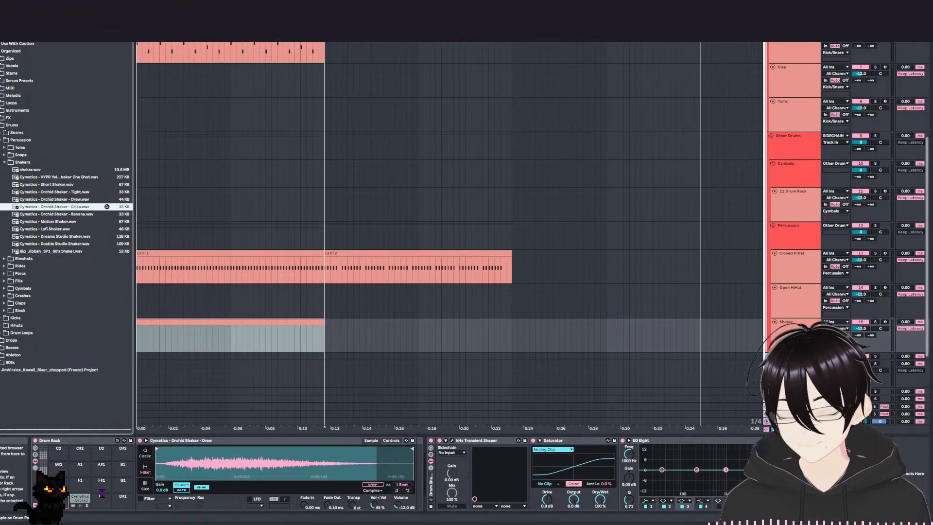
{"action": "left_click_drag", "start_coordinate": [107, 206], "coordinate": [87, 499]}
{"action": "left_click", "coordinate": [80, 506]}
{"action": "left_click", "coordinate": [80, 505]}
{"action": "left_click", "coordinate": [80, 506]}
{"action": "left_click", "coordinate": [80, 505]}
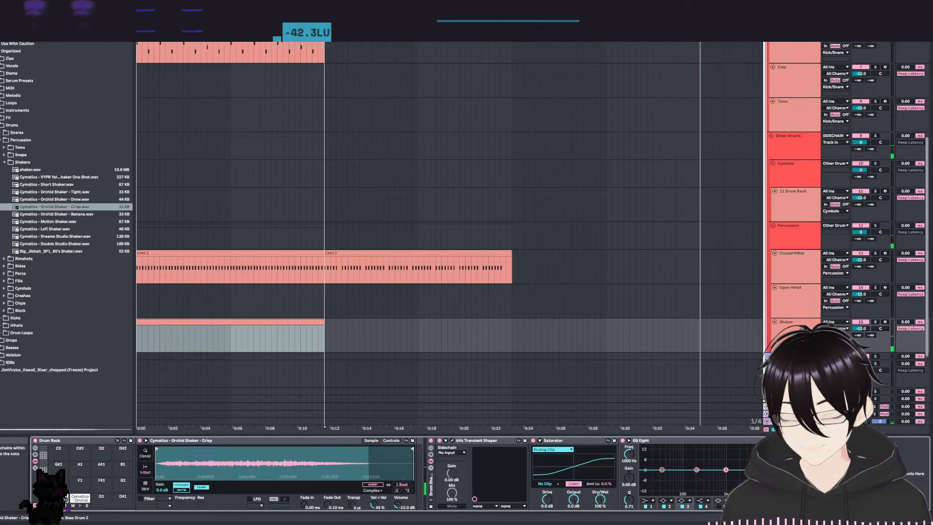
{"action": "left_click", "coordinate": [80, 506]}
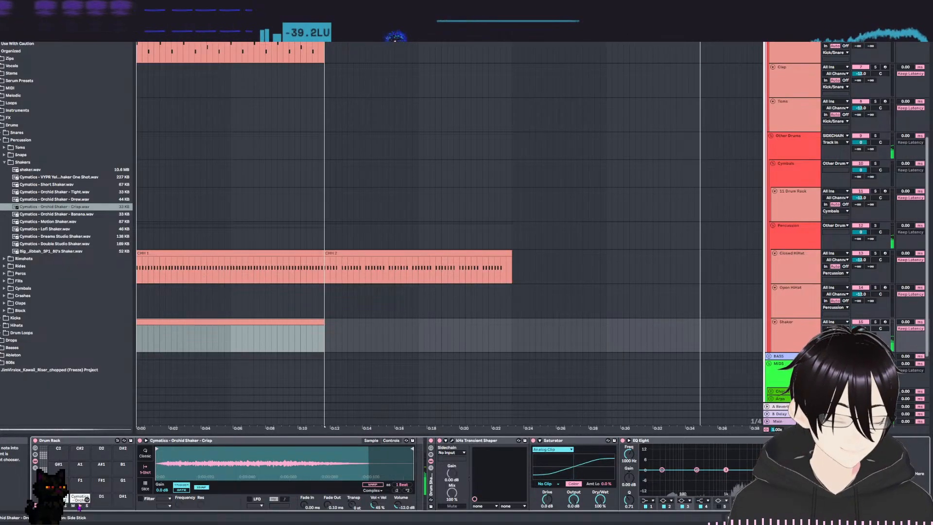
Enter quarter-note shaker hits on the first two beats of bar 1, the first on the upper sample row and the second on the lower.
{"action": "double_click", "coordinate": [251, 330]}
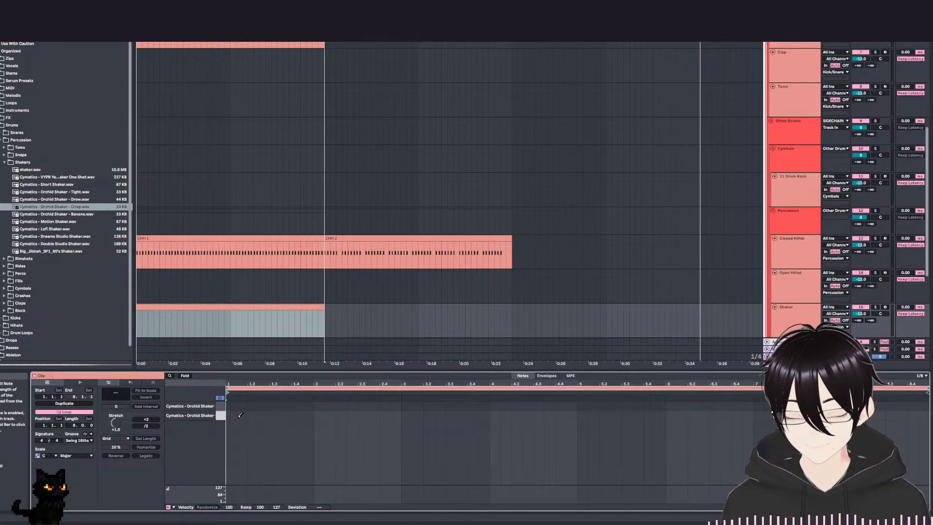
{"action": "left_click", "coordinate": [236, 415]}
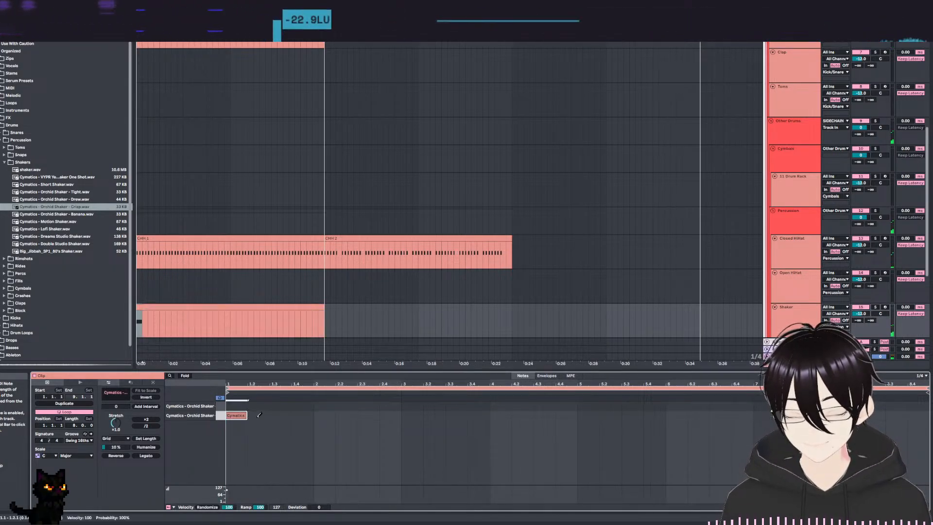
{"action": "left_click", "coordinate": [258, 405]}
{"action": "left_click_drag", "start_coordinate": [234, 414], "coordinate": [235, 406]}
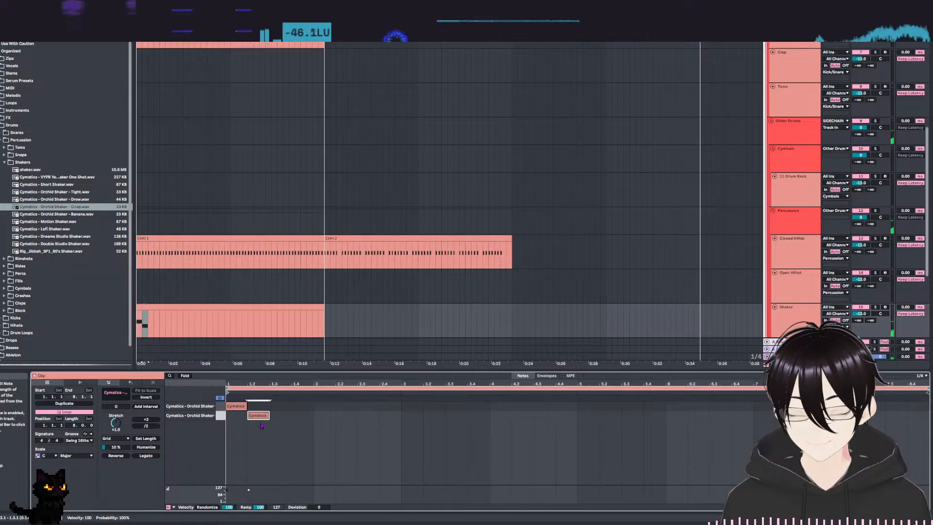
{"action": "key", "text": "space"}
Duplicate the two-note shaker pair repeatedly to fill bars 1 to 3, checking it against the beat.
{"action": "key", "text": "space"}
{"action": "key", "text": "ctrl+a"}
{"action": "key", "text": "ctrl+d"}
{"action": "key", "text": "space"}
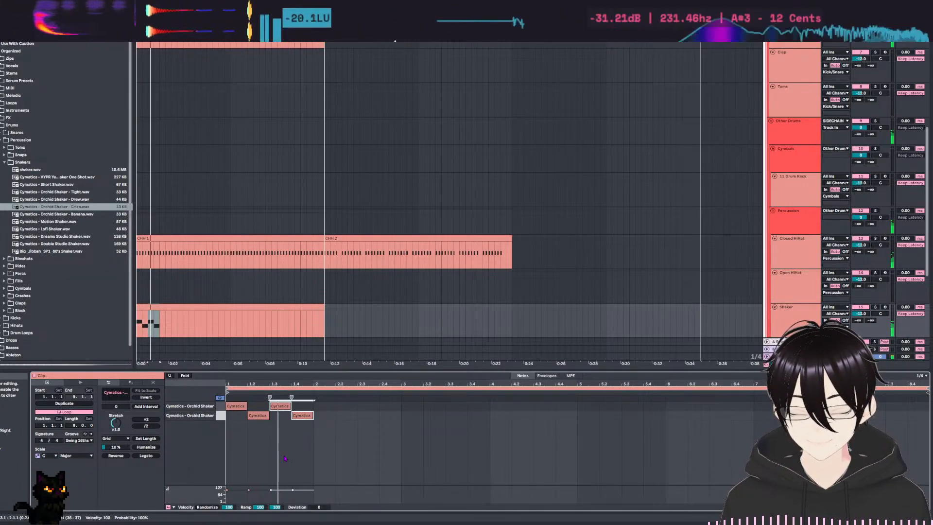
{"action": "key", "text": "ctrl+d"}
{"action": "key", "text": "ctrl+d"}
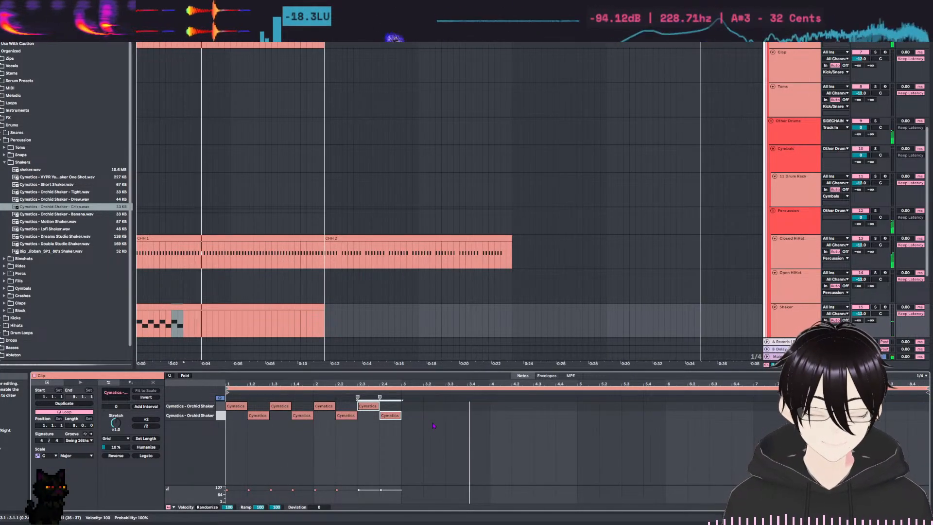
{"action": "key", "text": "space"}
{"action": "key", "text": "ctrl+d"}
{"action": "key", "text": "ctrl+d"}
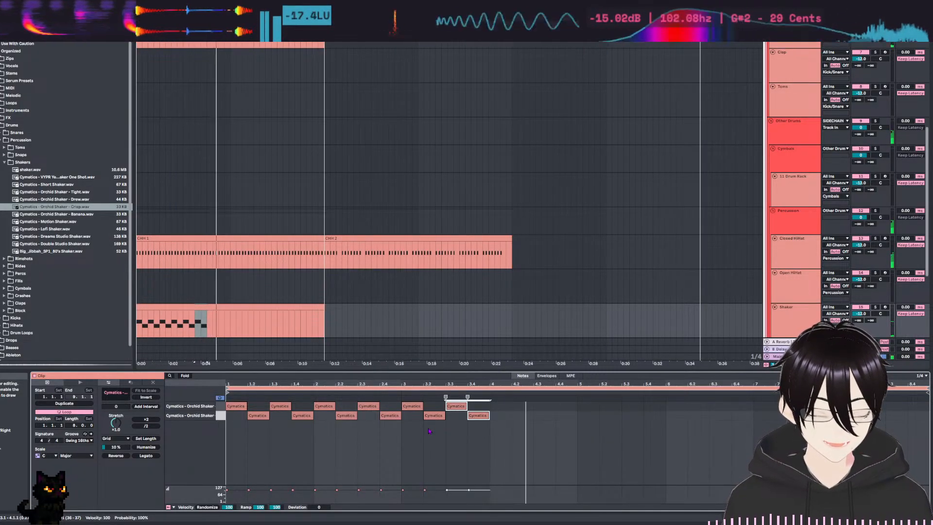
Copy the last shaker pair onto beats 3 and 4 of bar 4, leaving the bar's first half empty, and play it.
{"action": "left_click_drag", "start_coordinate": [485, 417], "coordinate": [565, 418]}
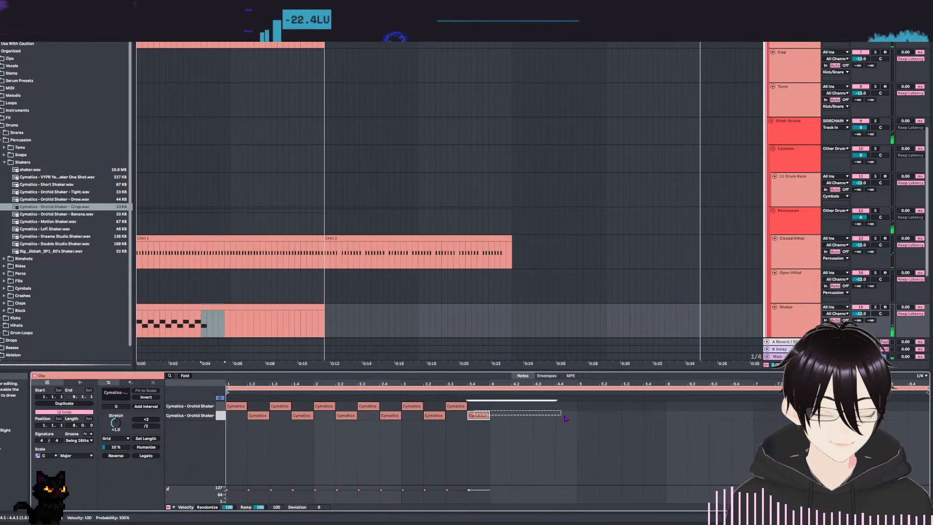
{"action": "left_click", "coordinate": [454, 407]}
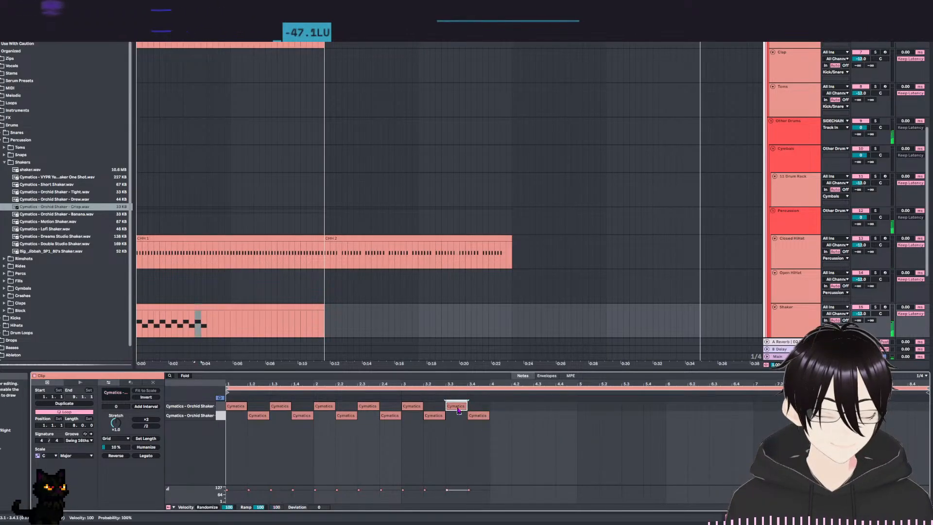
{"action": "key", "text": "ctrl+d"}
{"action": "left_click_drag", "start_coordinate": [510, 408], "coordinate": [552, 417]}
{"action": "key", "text": "space"}
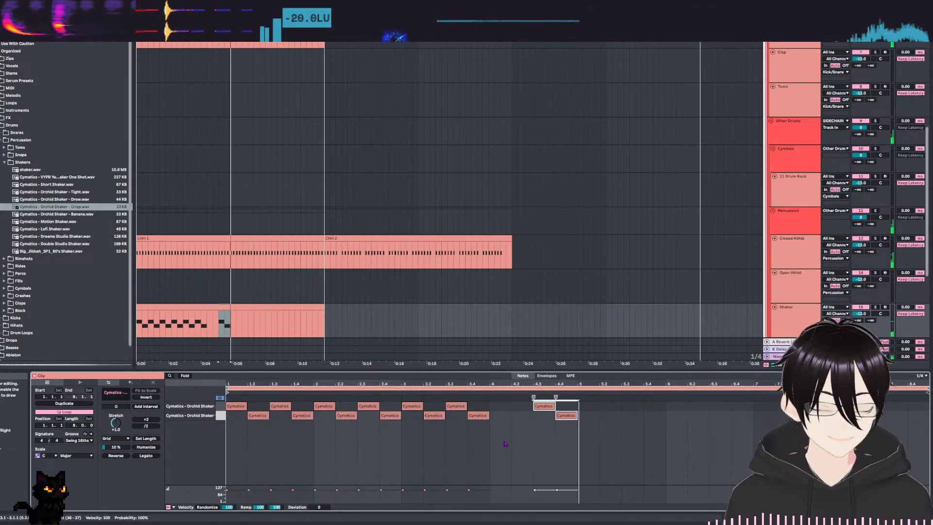
Try adding shaker notes in reversed row order on the first two beats of bar 4, and remove them again.
{"action": "key", "text": "space"}
{"action": "key", "text": "b"}
{"action": "left_click", "coordinate": [507, 416]}
{"action": "left_click", "coordinate": [526, 405]}
{"action": "key", "text": "space"}
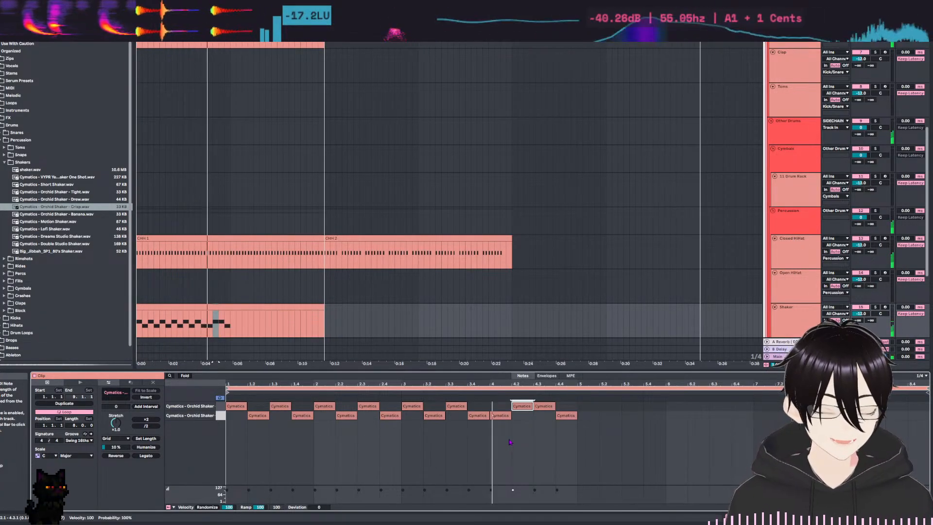
{"action": "key", "text": "b"}
{"action": "left_click", "coordinate": [504, 414]}
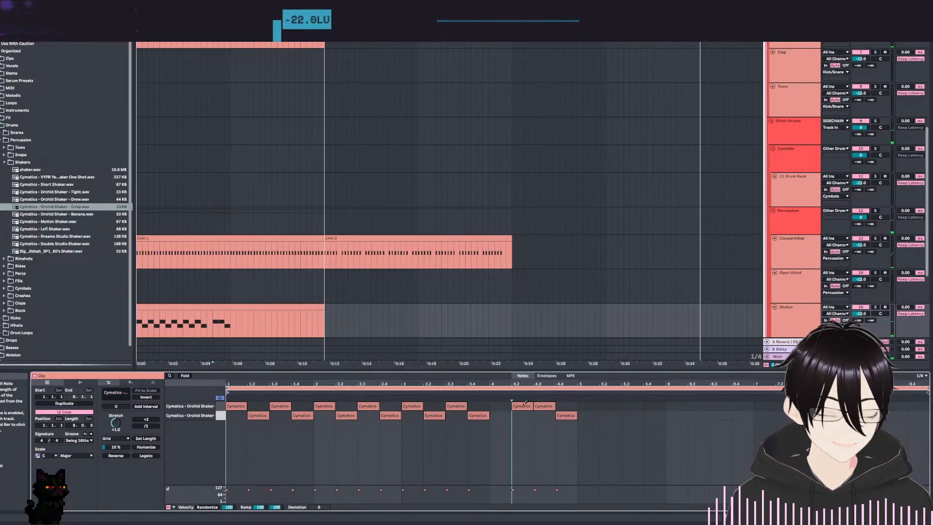
{"action": "key", "text": "space"}
{"action": "key", "text": "space"}
Shape the shaker velocities into a gradual decline from 110 across bars 1 to 3 and lower the bar 4 hits.
{"action": "left_click_drag", "start_coordinate": [237, 490], "coordinate": [237, 488]}
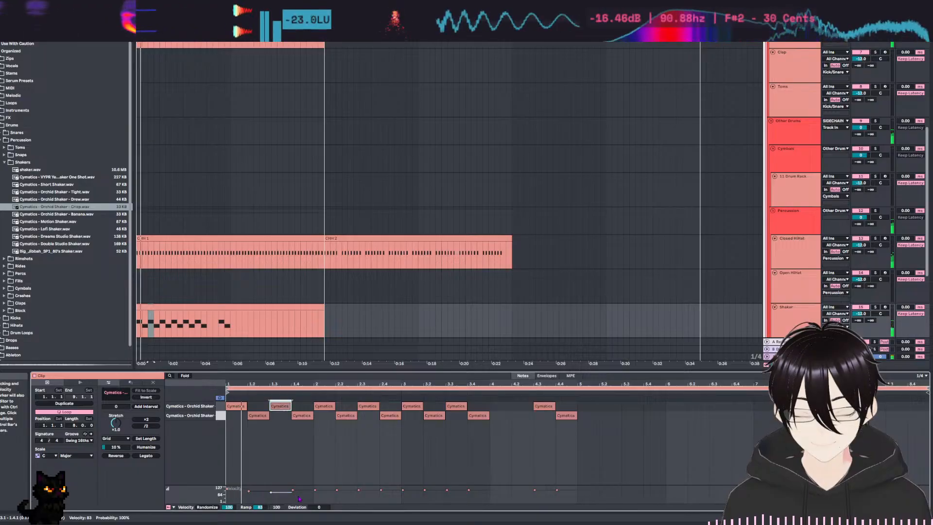
{"action": "left_click_drag", "start_coordinate": [301, 489], "coordinate": [304, 495]}
{"action": "key", "text": "space"}
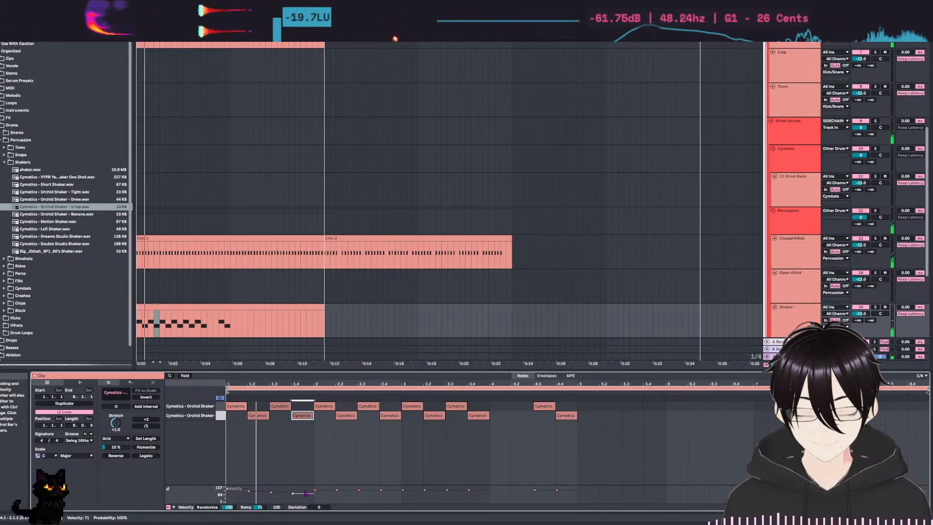
{"action": "left_click", "coordinate": [326, 491]}
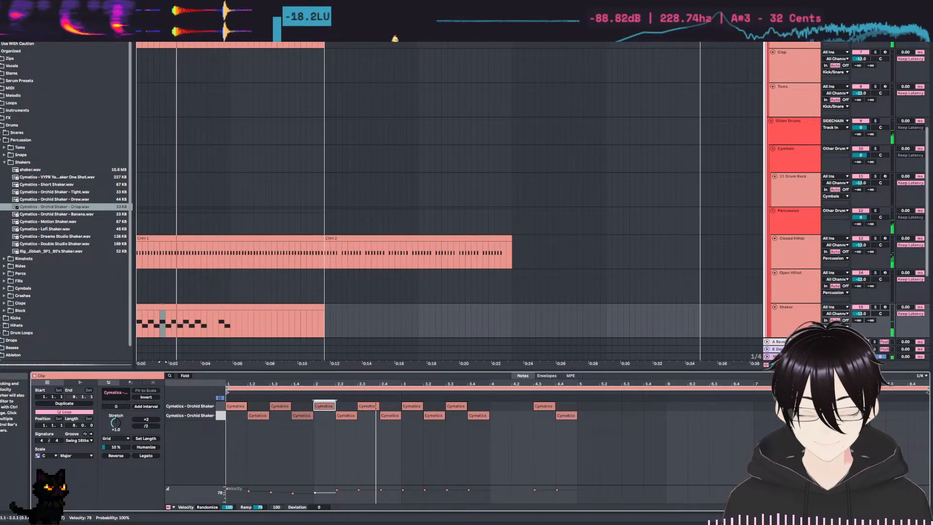
{"action": "left_click_drag", "start_coordinate": [336, 490], "coordinate": [337, 493]}
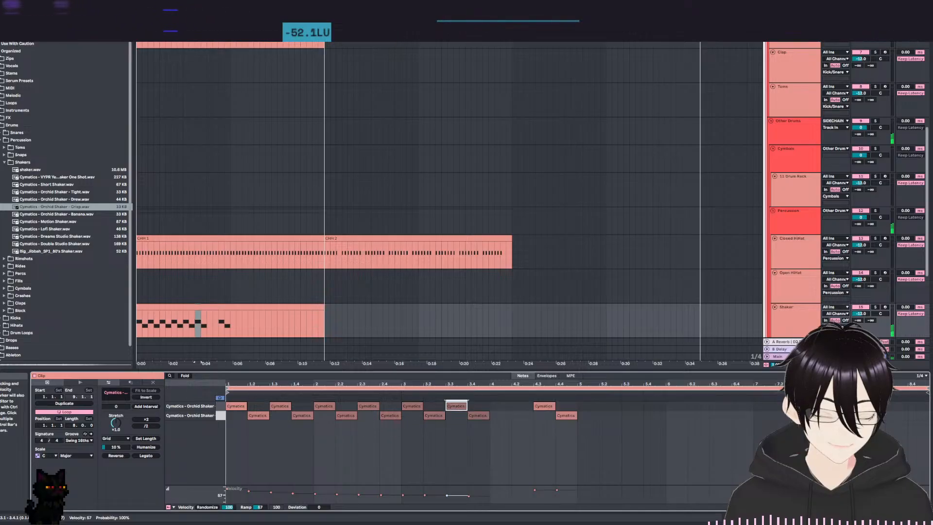
{"action": "key", "text": "space"}
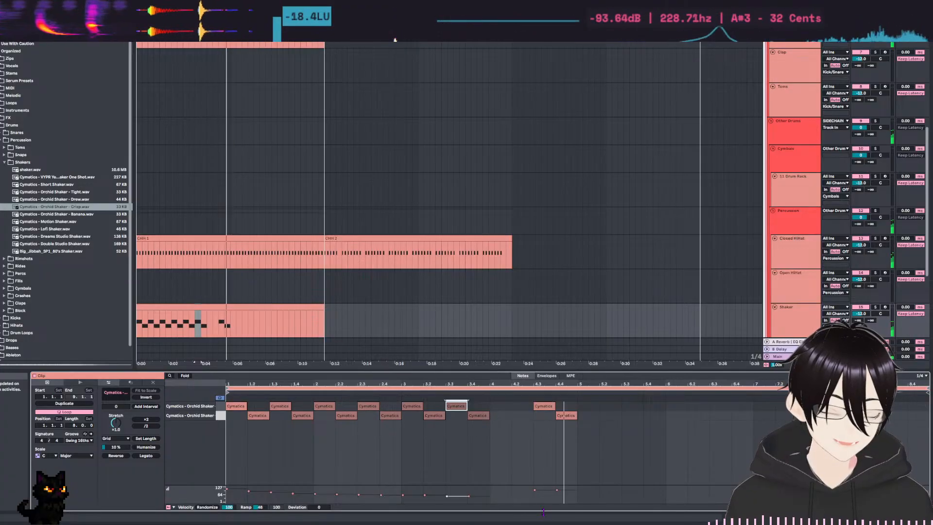
{"action": "key", "text": "space"}
{"action": "left_click_drag", "start_coordinate": [552, 491], "coordinate": [552, 492]}
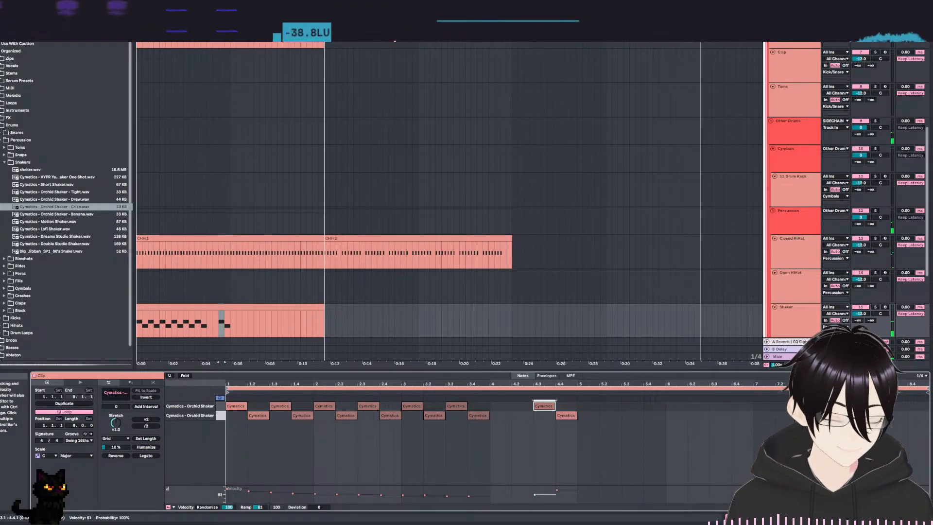
Duplicate the whole four-bar shaker pattern into bars 5 to 8 and play it with the beat.
{"action": "left_click", "coordinate": [489, 461]}
{"action": "key", "text": "ctrl+a"}
{"action": "key", "text": "ctrl+d"}
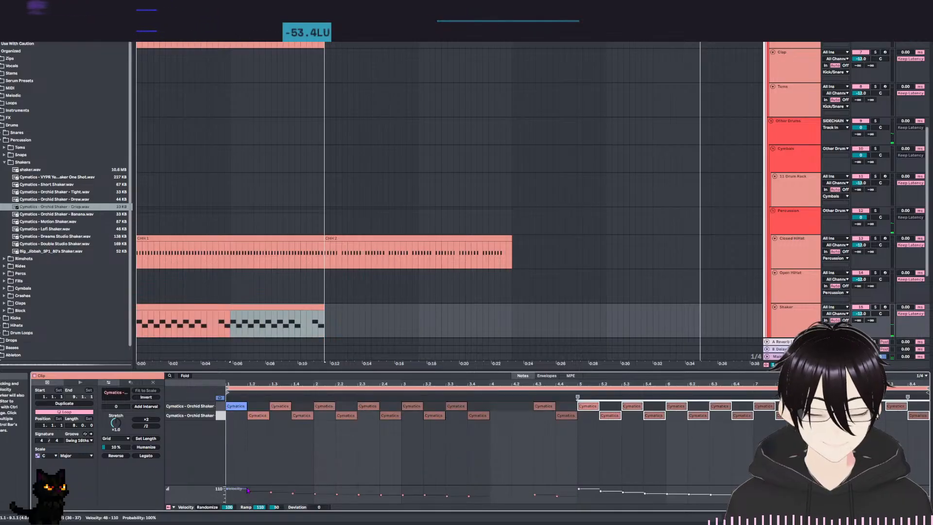
{"action": "key", "text": "space"}
{"action": "left_click", "coordinate": [340, 462]}
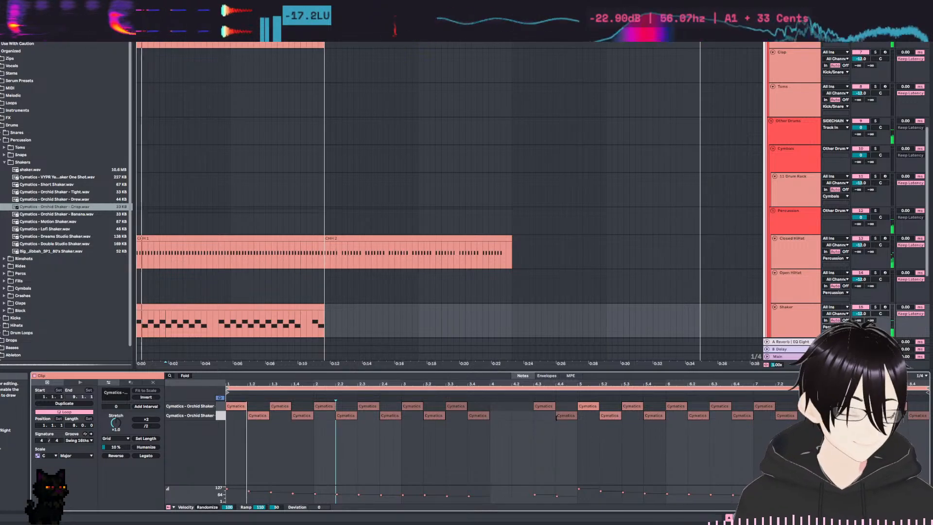
Expand the Chords group, create an empty eight-bar MIDI clip on its 21 MIDI track, and enlarge the note editor.
{"action": "scroll", "coordinate": [409, 153], "scroll_direction": "down", "scroll_amount": 5}
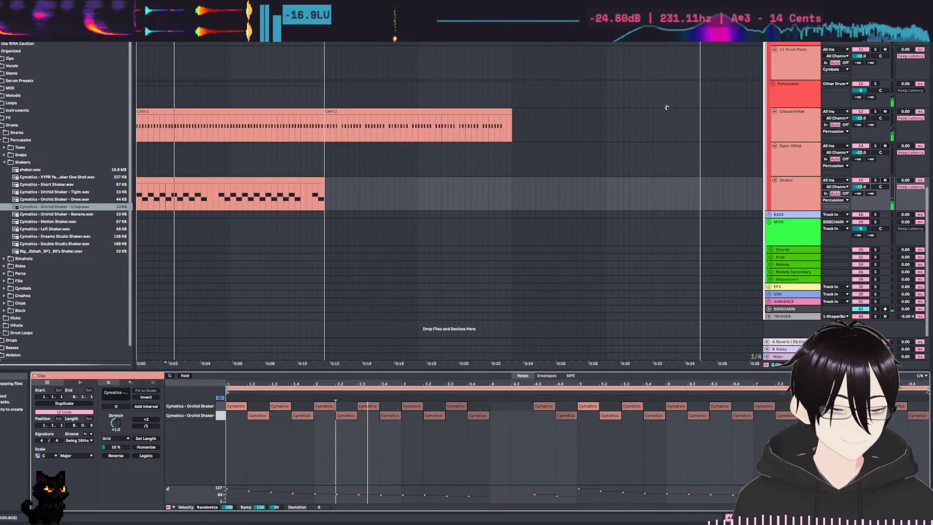
{"action": "left_click", "coordinate": [782, 250]}
{"action": "left_click", "coordinate": [771, 249]}
{"action": "scroll", "coordinate": [620, 211], "scroll_direction": "down", "scroll_amount": 2}
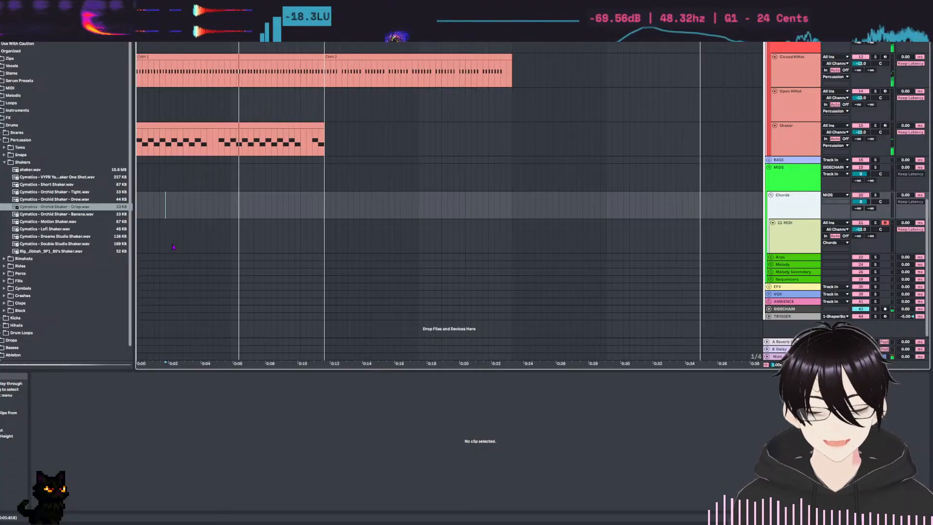
{"action": "left_click_drag", "start_coordinate": [324, 241], "coordinate": [92, 244]}
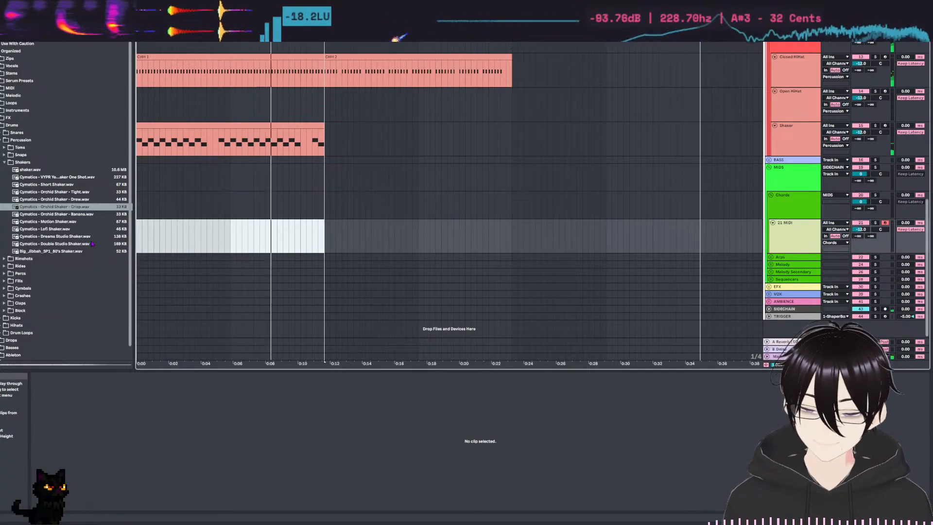
{"action": "key", "text": "ctrl+shift+m"}
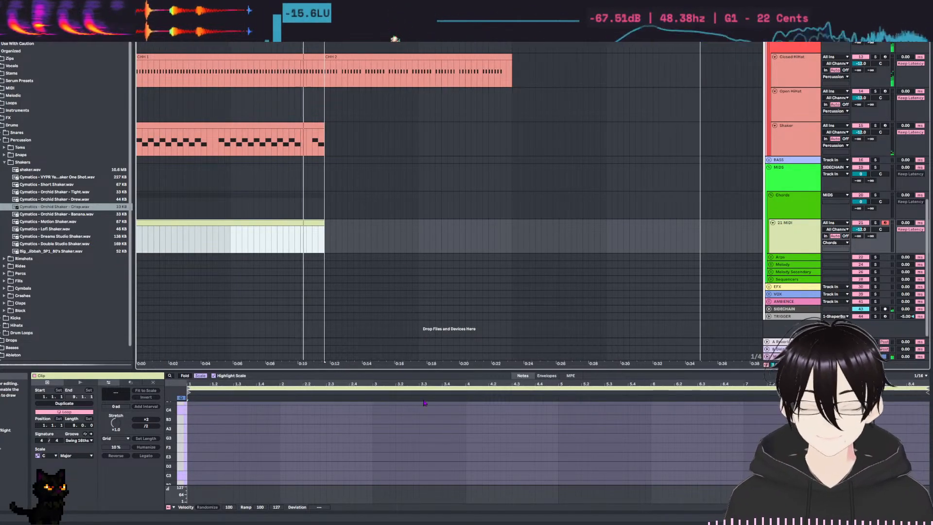
{"action": "left_click_drag", "start_coordinate": [392, 370], "coordinate": [392, 260]}
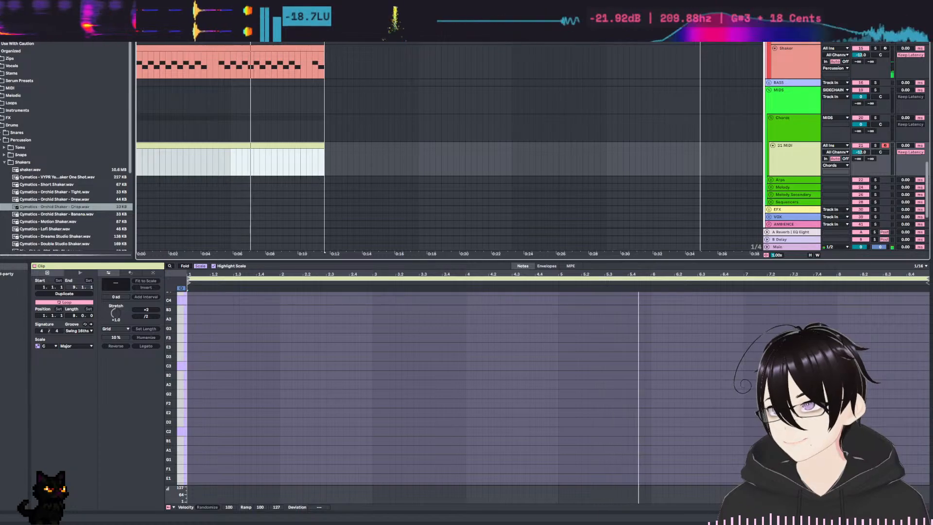
Load the Serum instrument from the Xfer Records plug-ins onto the 21 MIDI track.
{"action": "left_click", "coordinate": [1, 142]}
{"action": "scroll", "coordinate": [40, 198], "scroll_direction": "down", "scroll_amount": 3}
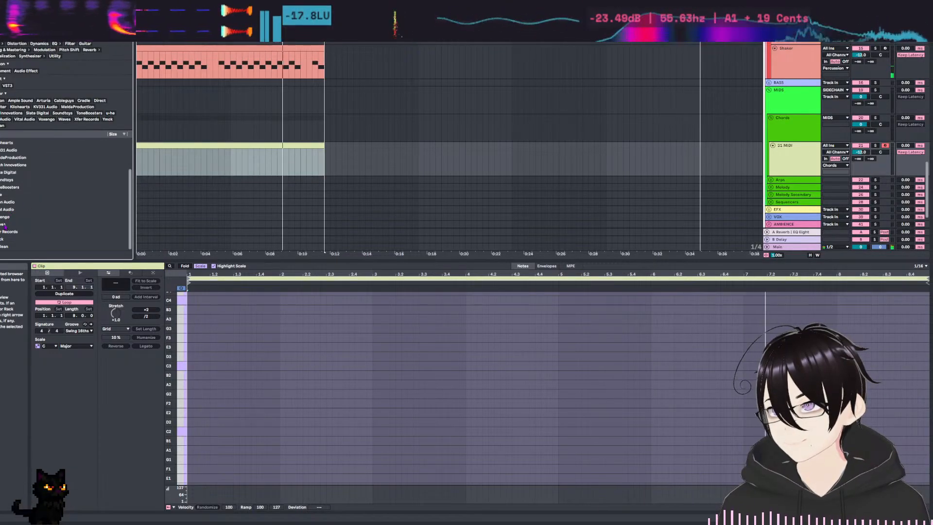
{"action": "scroll", "coordinate": [19, 214], "scroll_direction": "down", "scroll_amount": 2}
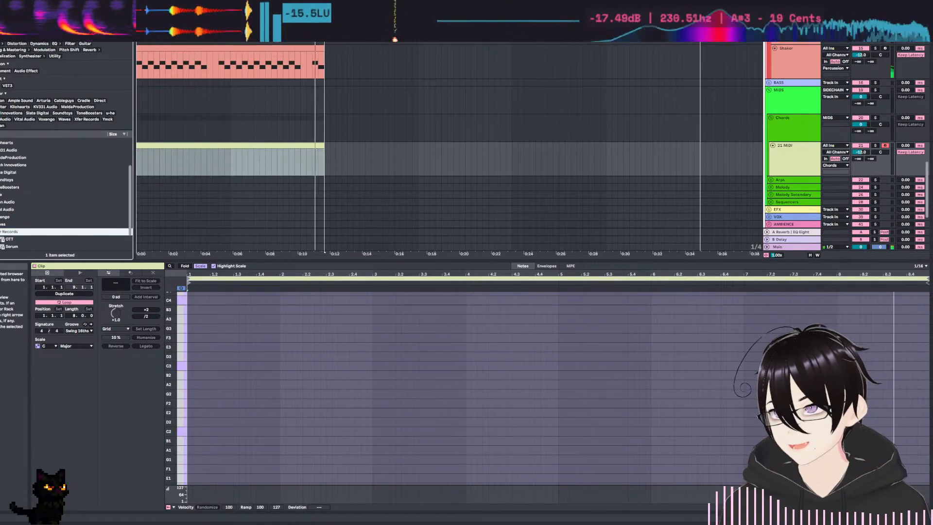
{"action": "left_click", "coordinate": [10, 224]}
{"action": "left_click_drag", "start_coordinate": [11, 226], "coordinate": [794, 162]}
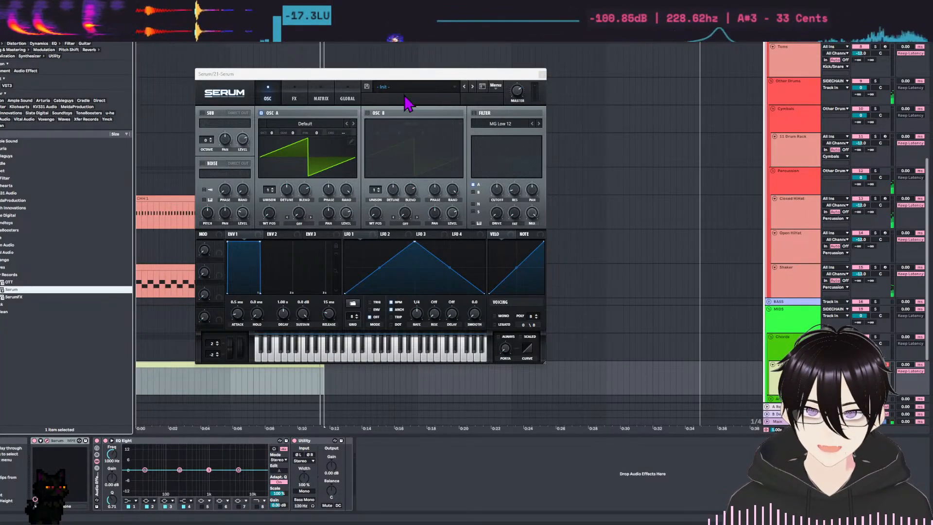
Open Serum's preset browser and search the presets for "piano".
{"action": "left_click", "coordinate": [440, 88]}
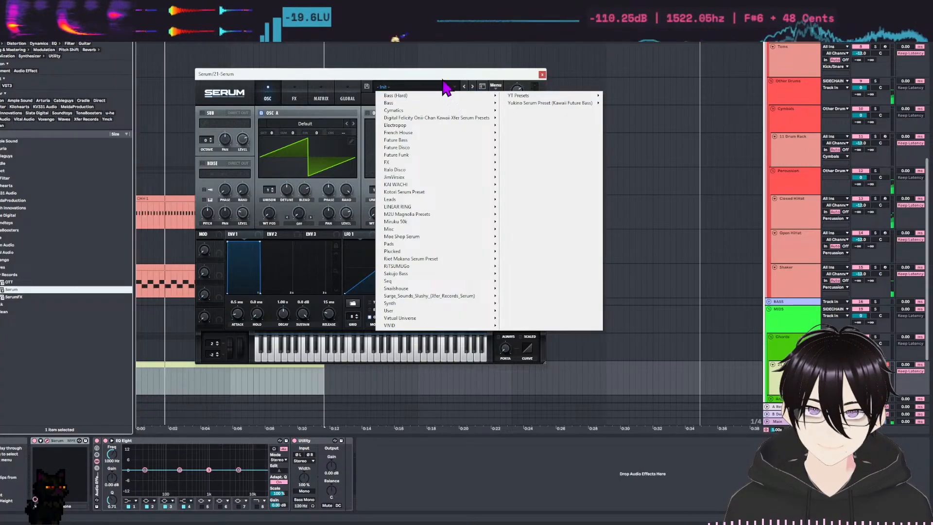
{"action": "left_click", "coordinate": [444, 85]}
{"action": "left_click", "coordinate": [483, 87]}
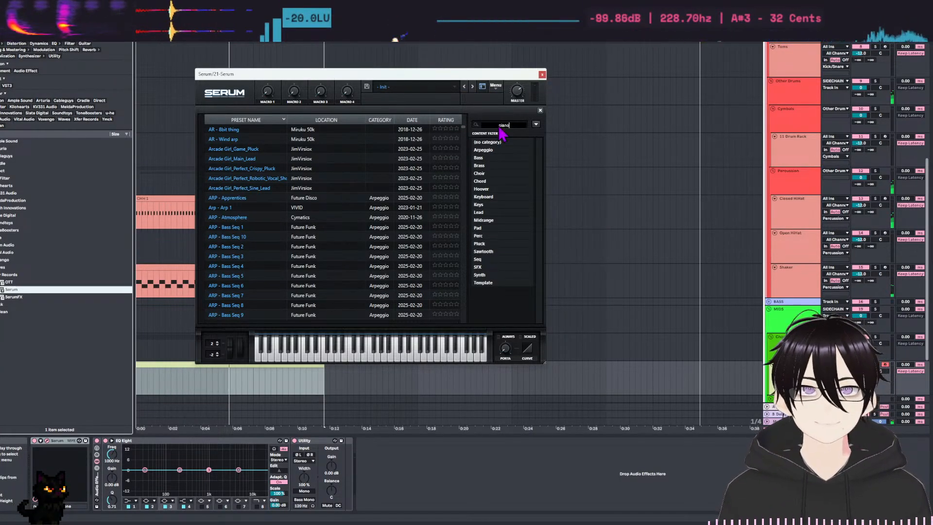
{"action": "key", "text": "Return"}
Audition the piano presets, from KY - Piano Lover and Key - Electric Piano through the Funk, House and Old Piano sounds.
{"action": "left_click", "coordinate": [267, 169]}
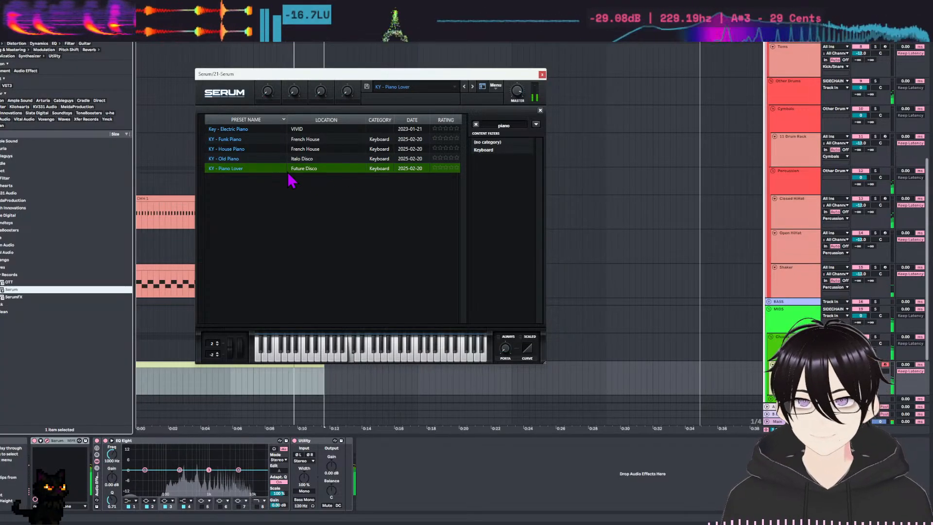
{"action": "left_click", "coordinate": [251, 130]}
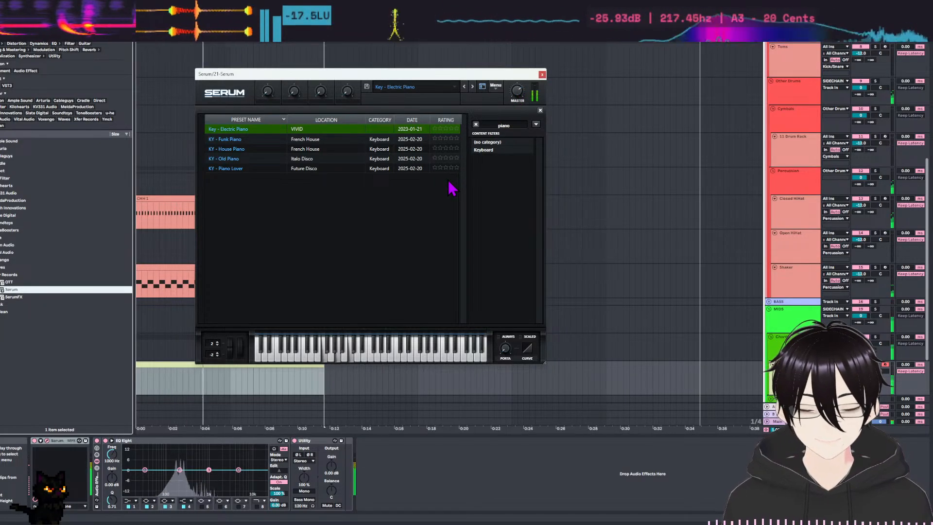
{"action": "left_click", "coordinate": [267, 139]}
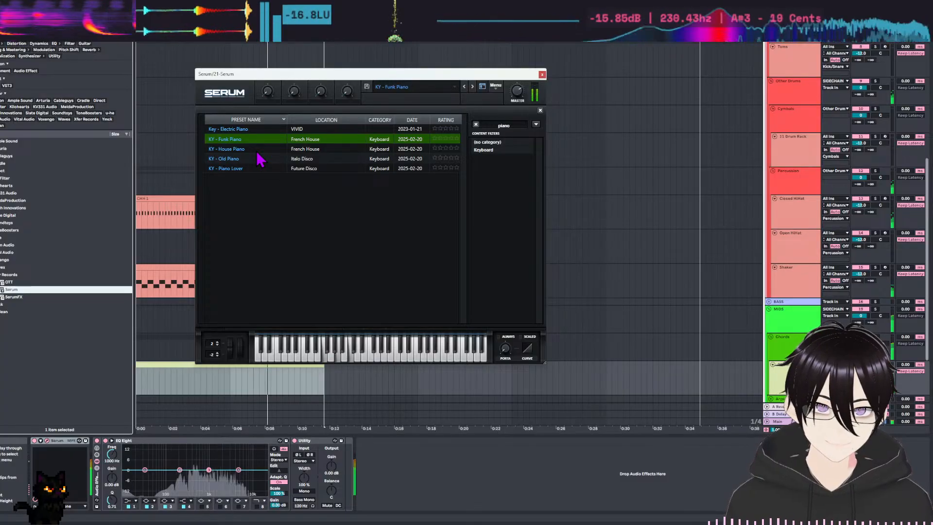
{"action": "left_click", "coordinate": [258, 150]}
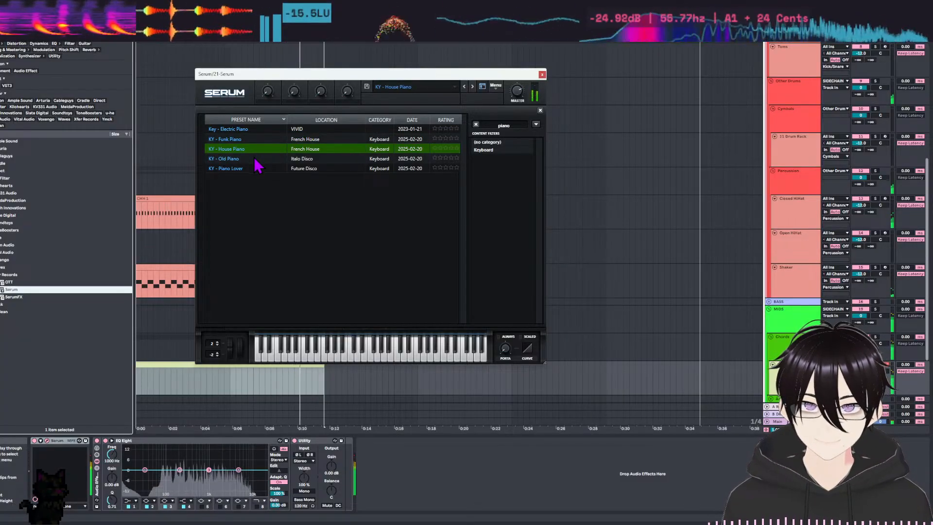
{"action": "left_click", "coordinate": [255, 159]}
{"action": "left_click", "coordinate": [260, 168]}
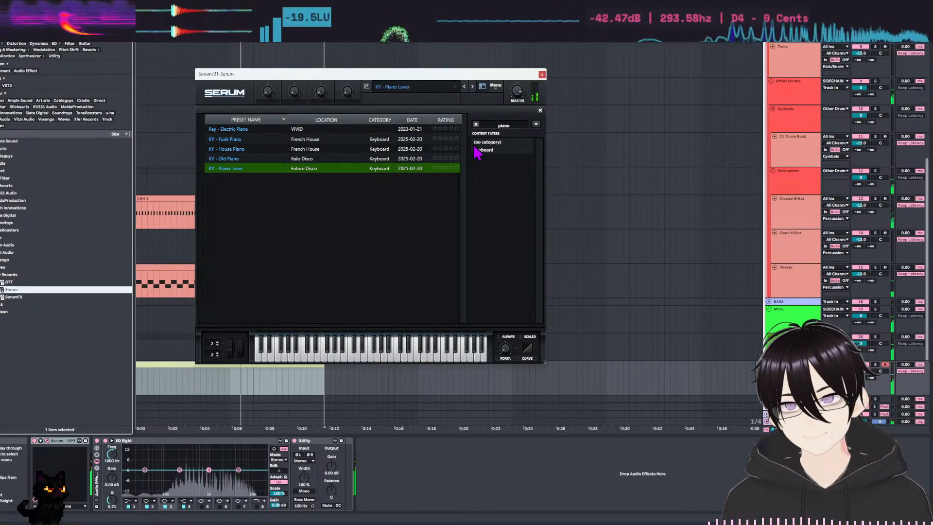
Change the preset search term to "keys".
{"action": "double_click", "coordinate": [513, 126]}
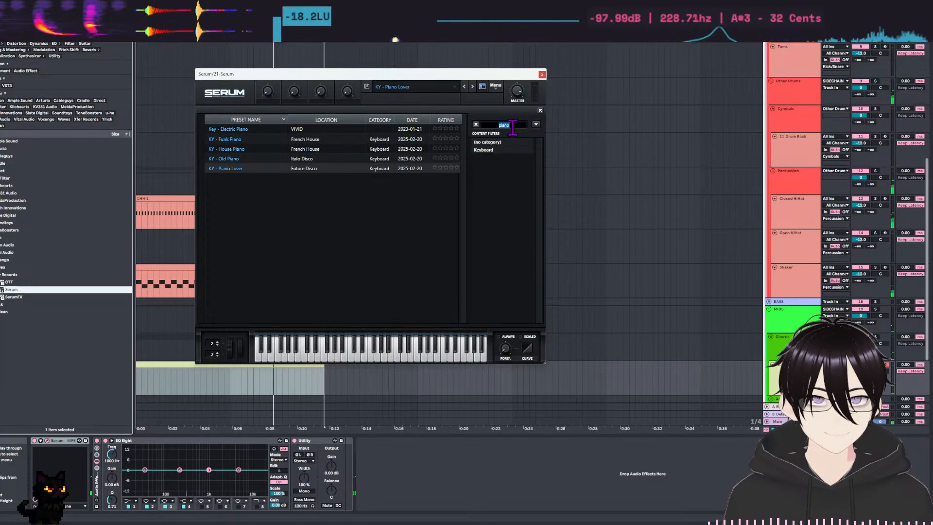
{"action": "type", "text": "key"}
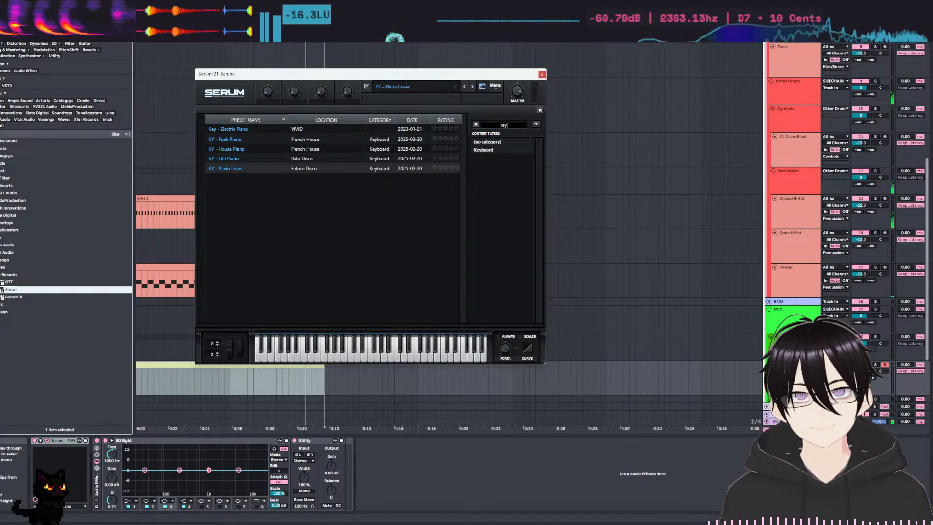
{"action": "type", "text": "s"}
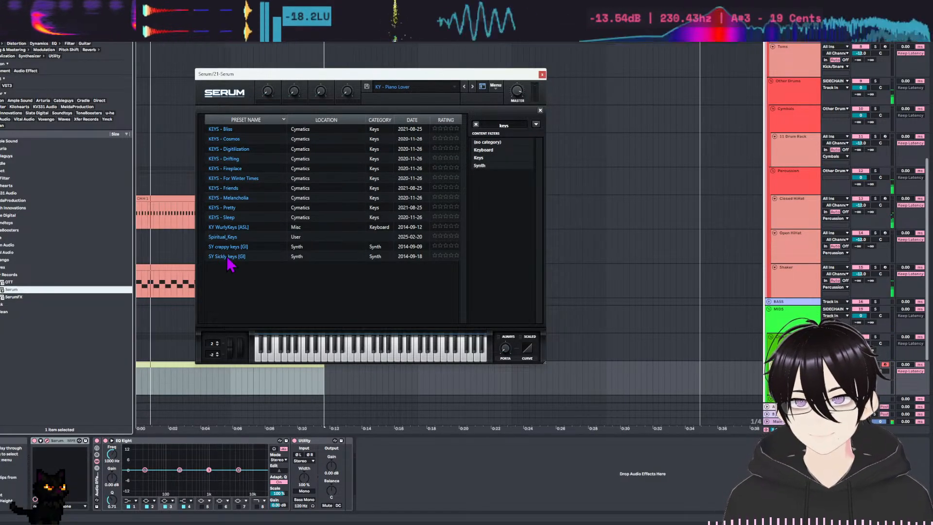
Audition the keys presets one after another, from SY Sickly keys up the list to KEYS - Bliss.
{"action": "left_click", "coordinate": [245, 257]}
{"action": "left_click", "coordinate": [249, 246]}
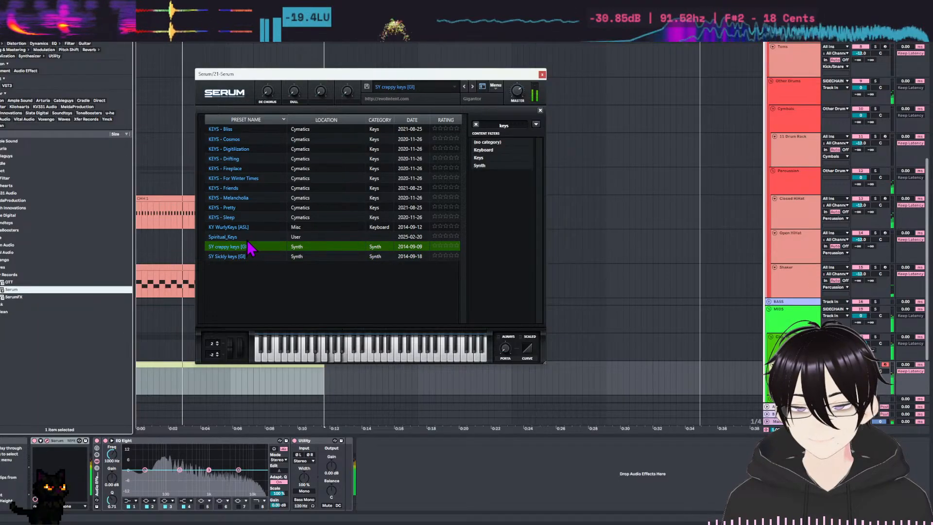
{"action": "left_click", "coordinate": [247, 238]}
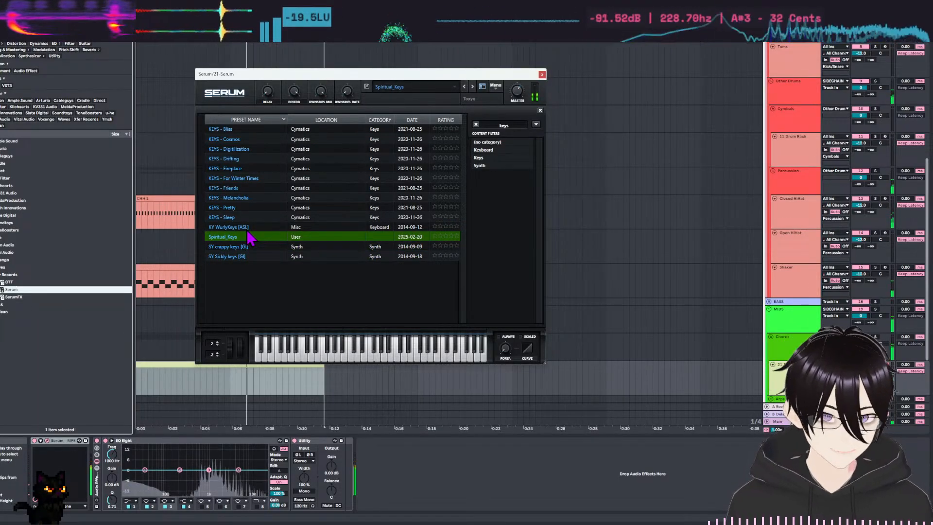
{"action": "left_click", "coordinate": [245, 228]}
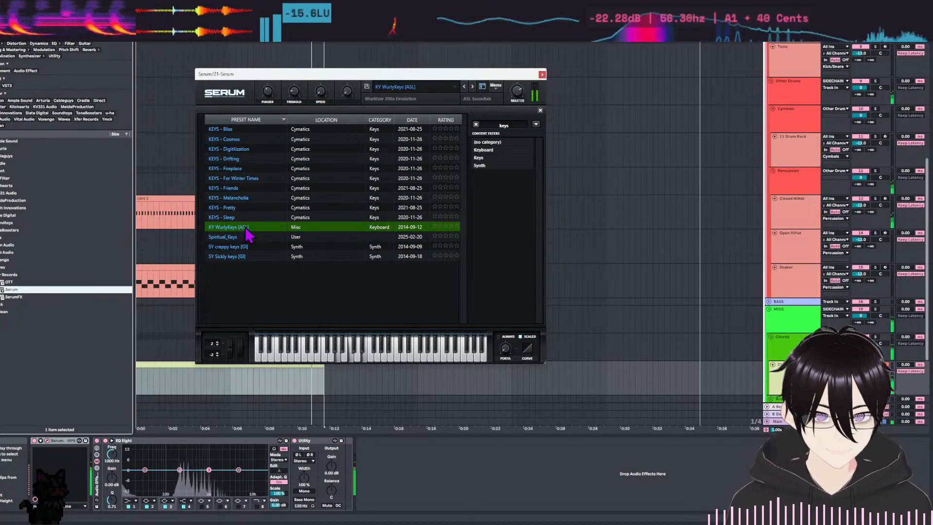
{"action": "left_click", "coordinate": [246, 218]}
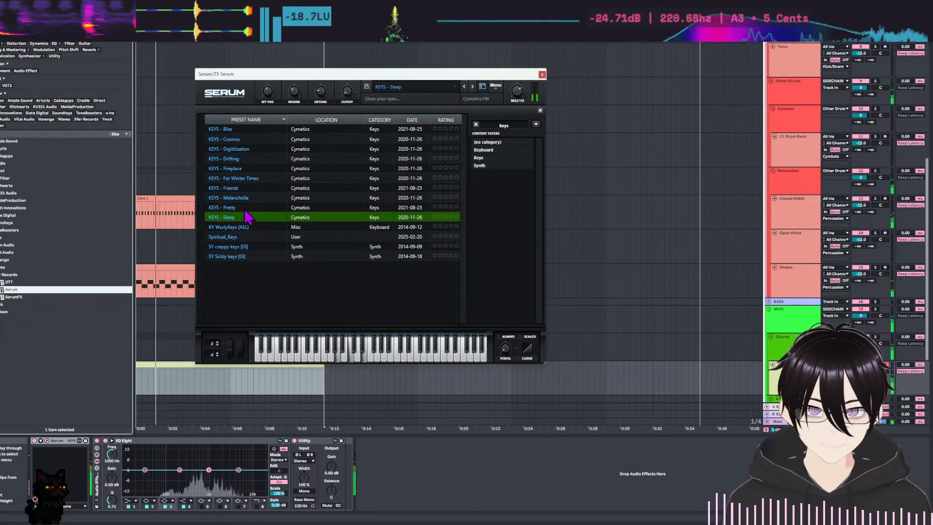
{"action": "left_click", "coordinate": [247, 209]}
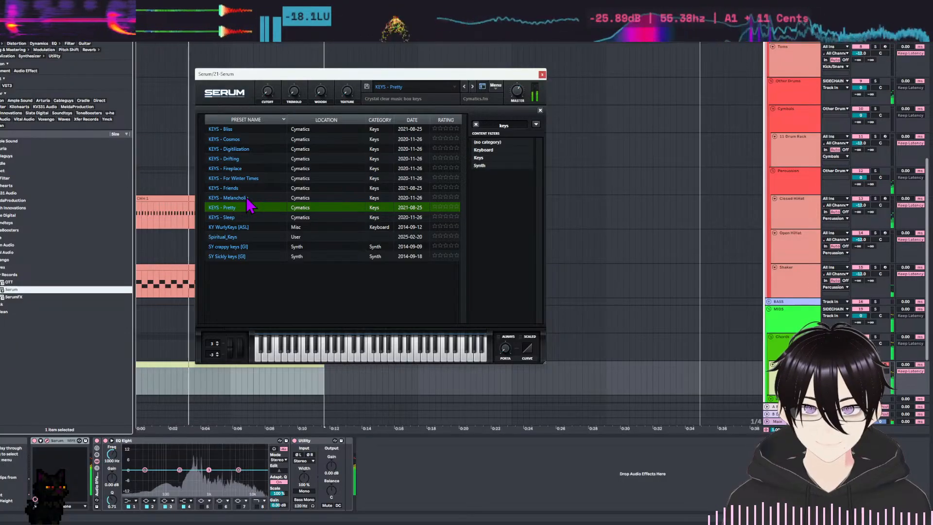
{"action": "left_click", "coordinate": [247, 199]}
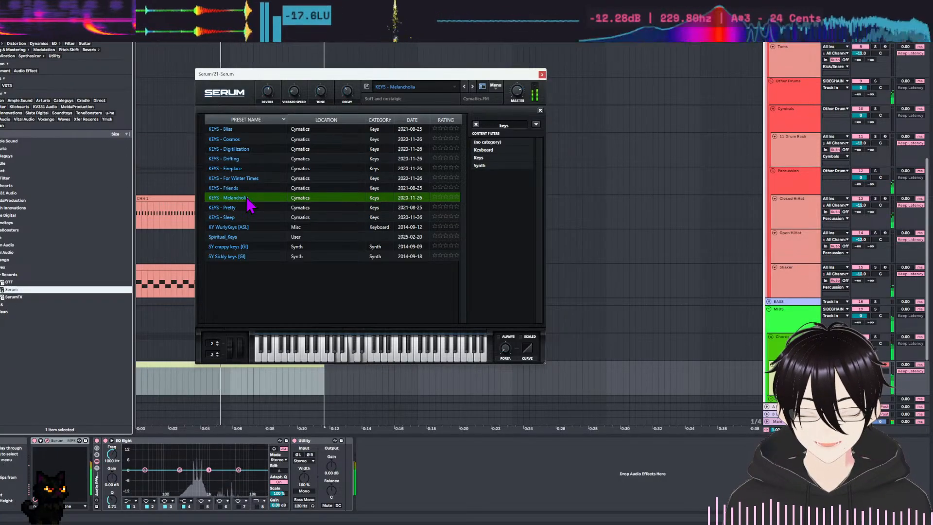
{"action": "left_click", "coordinate": [251, 188]}
{"action": "left_click", "coordinate": [253, 179]}
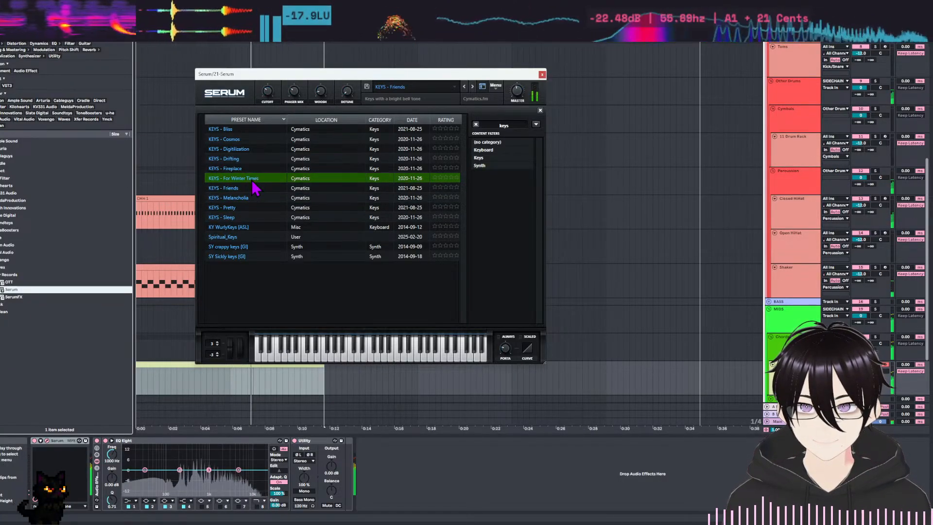
{"action": "left_click", "coordinate": [247, 170]}
{"action": "left_click", "coordinate": [242, 162]}
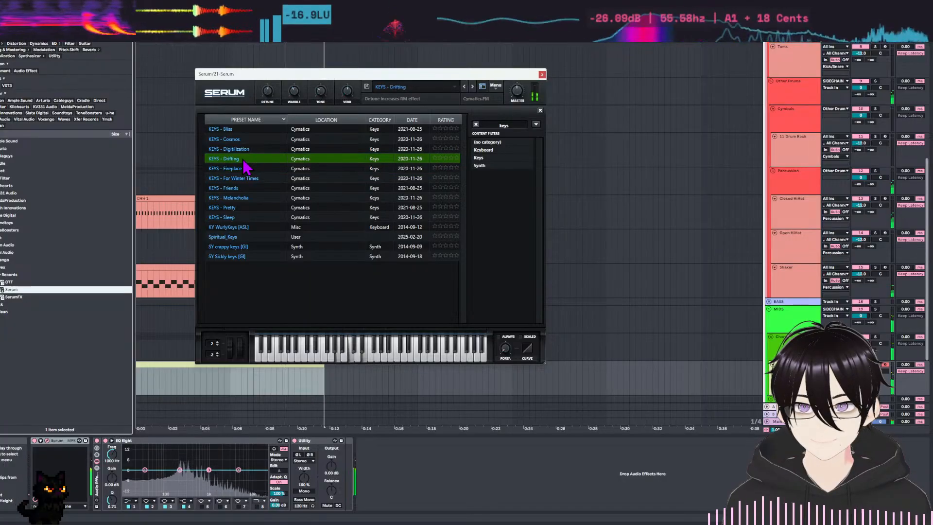
{"action": "left_click", "coordinate": [249, 151]}
{"action": "left_click", "coordinate": [246, 139]}
{"action": "left_click", "coordinate": [245, 129]}
Load the KEYS - Pretty preset, lower Serum's master volume, and close the preset browser.
{"action": "left_click", "coordinate": [228, 207]}
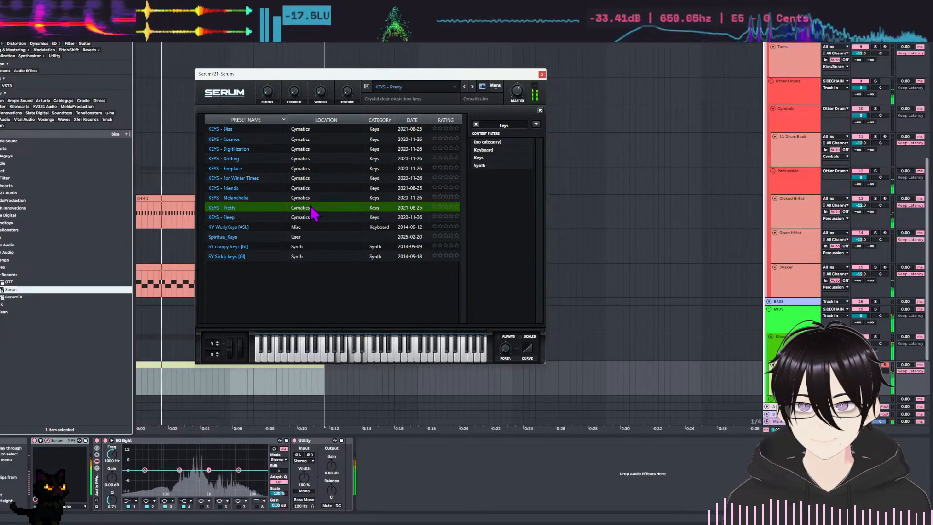
{"action": "left_click_drag", "start_coordinate": [517, 94], "coordinate": [519, 116]}
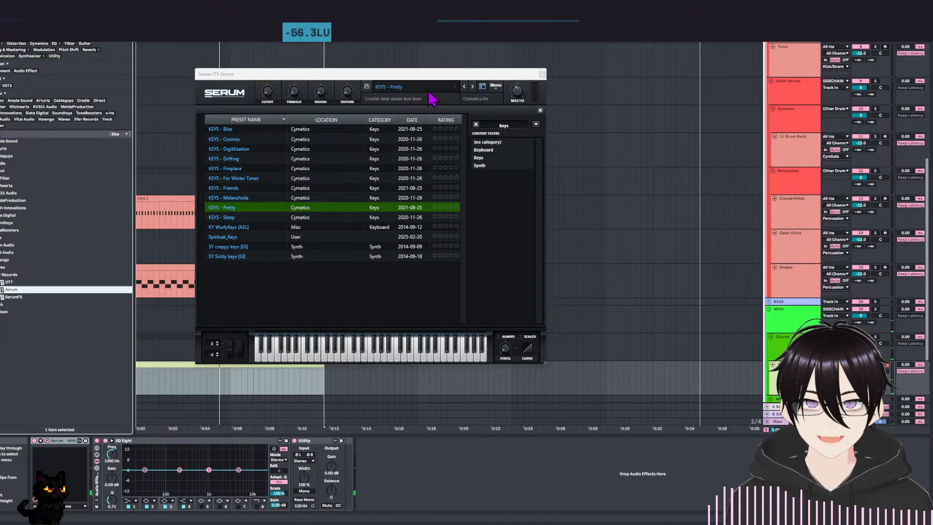
{"action": "left_click", "coordinate": [220, 98]}
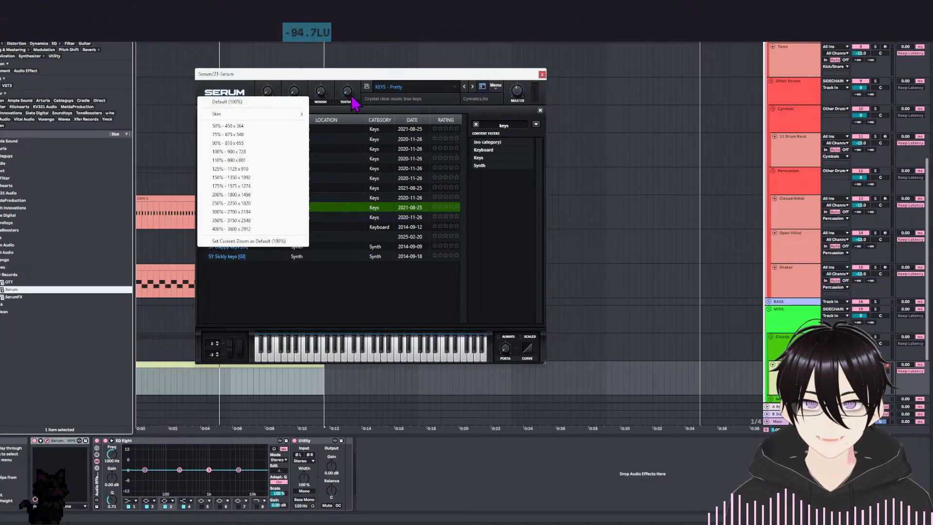
{"action": "left_click", "coordinate": [483, 88]}
Try an ENV 1 decay of 663 ms with -3.1 dB sustain and inspect the other envelopes.
{"action": "left_click", "coordinate": [294, 97]}
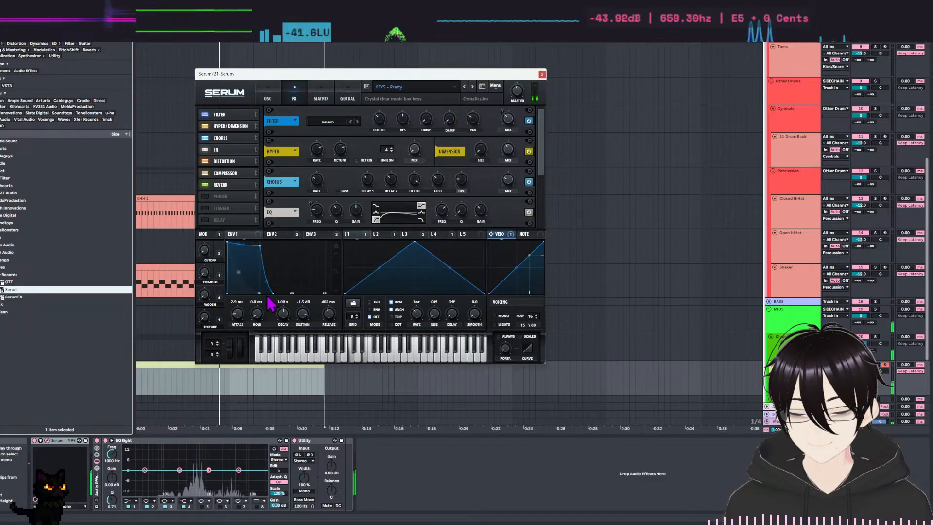
{"action": "left_click_drag", "start_coordinate": [260, 243], "coordinate": [247, 250]}
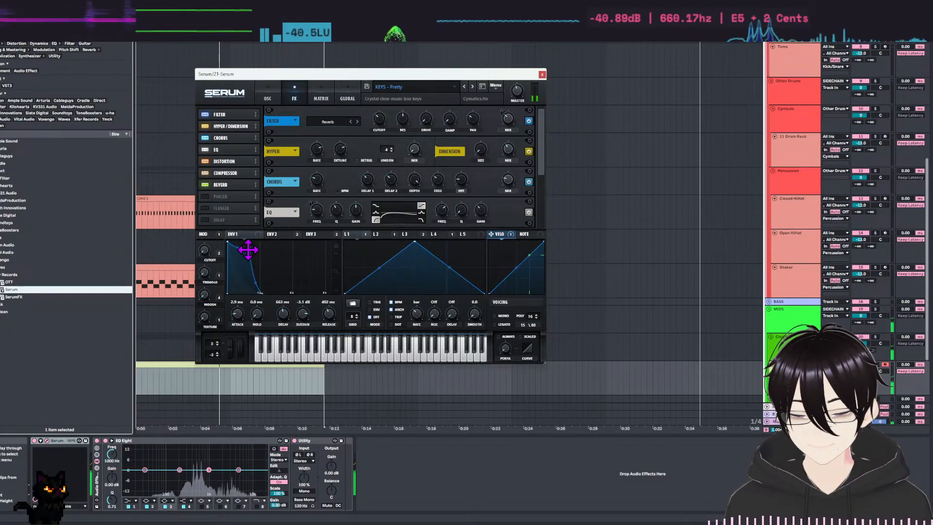
{"action": "left_click", "coordinate": [273, 235]}
{"action": "left_click", "coordinate": [237, 235]}
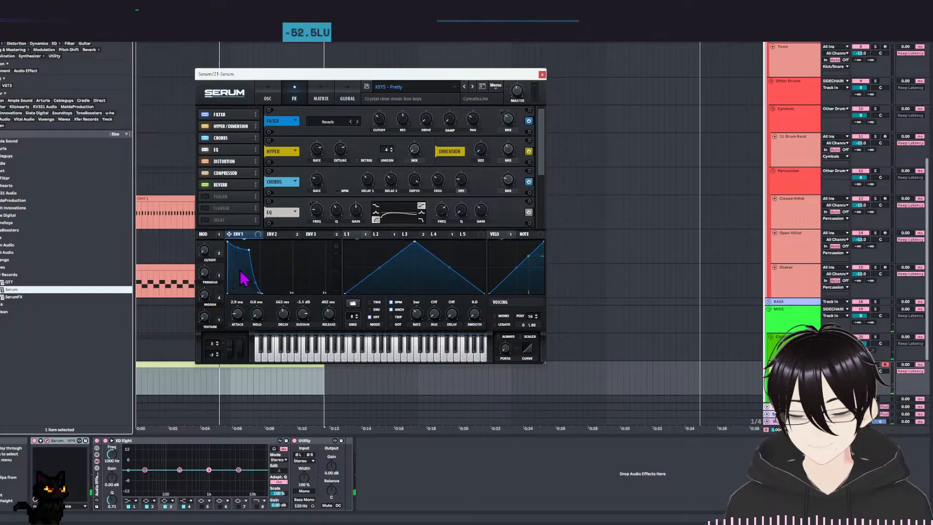
{"action": "left_click", "coordinate": [316, 235]}
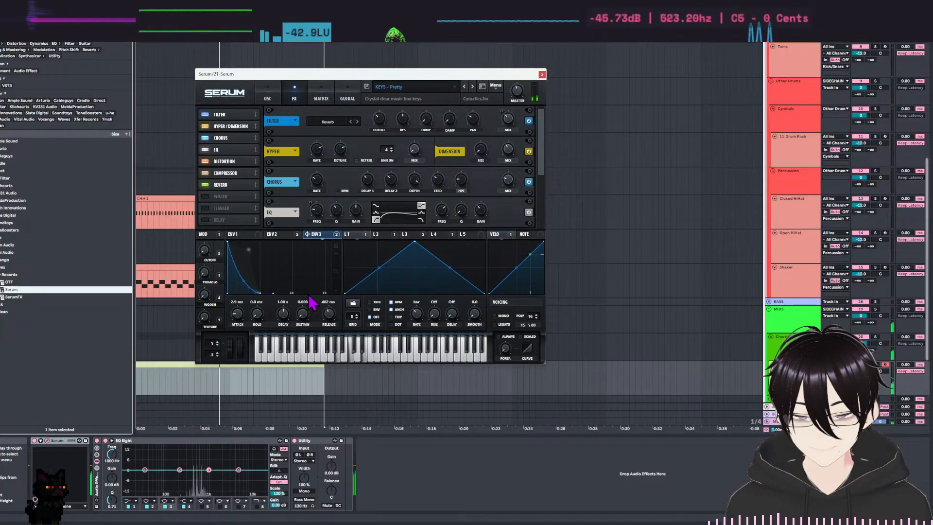
Make the sound pluckier by setting ENV 1's decay to about 352 ms and its sustain to -6.2 dB.
{"action": "left_click", "coordinate": [259, 236]}
{"action": "left_click_drag", "start_coordinate": [249, 250], "coordinate": [256, 249]}
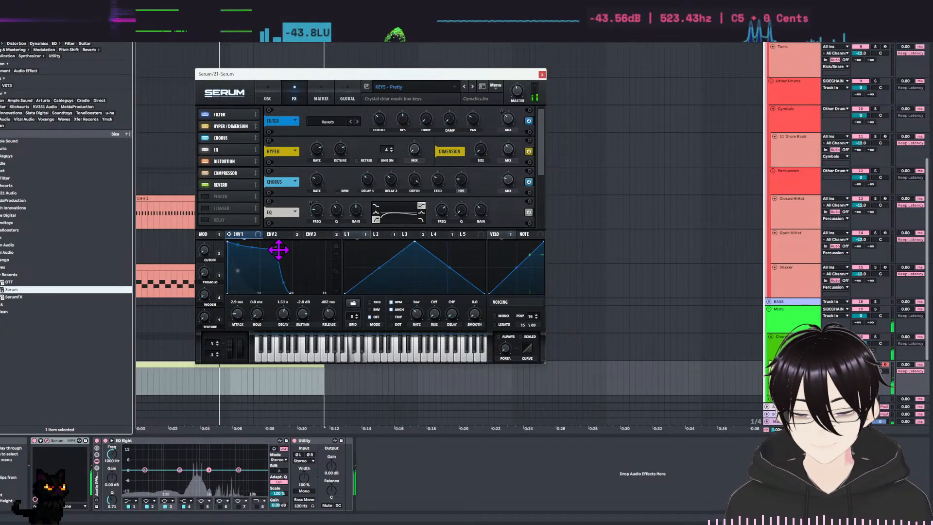
{"action": "left_click_drag", "start_coordinate": [278, 250], "coordinate": [254, 246]}
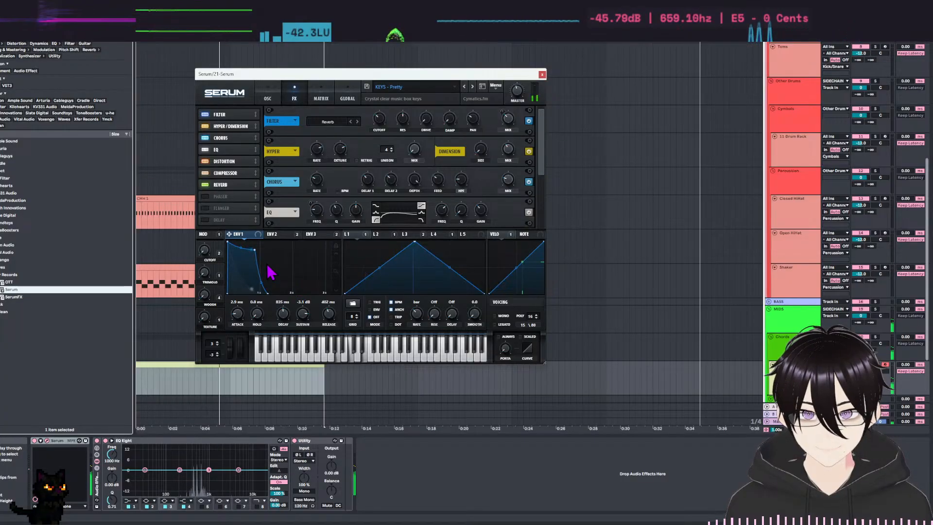
{"action": "left_click_drag", "start_coordinate": [254, 246], "coordinate": [238, 256]}
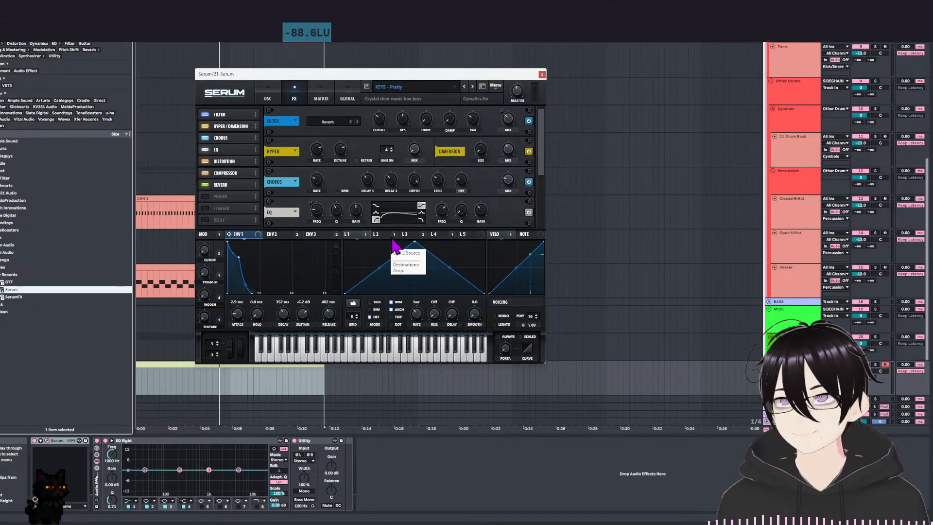
Turn off the reverb and chorus effects in the KEYS - Pretty preset.
{"action": "left_click", "coordinate": [268, 99]}
{"action": "left_click", "coordinate": [295, 101]}
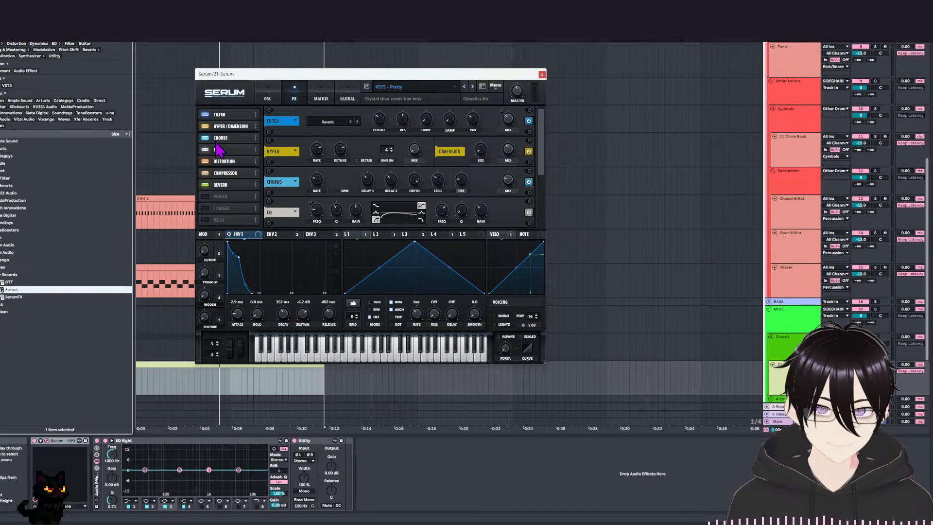
{"action": "left_click", "coordinate": [232, 187]}
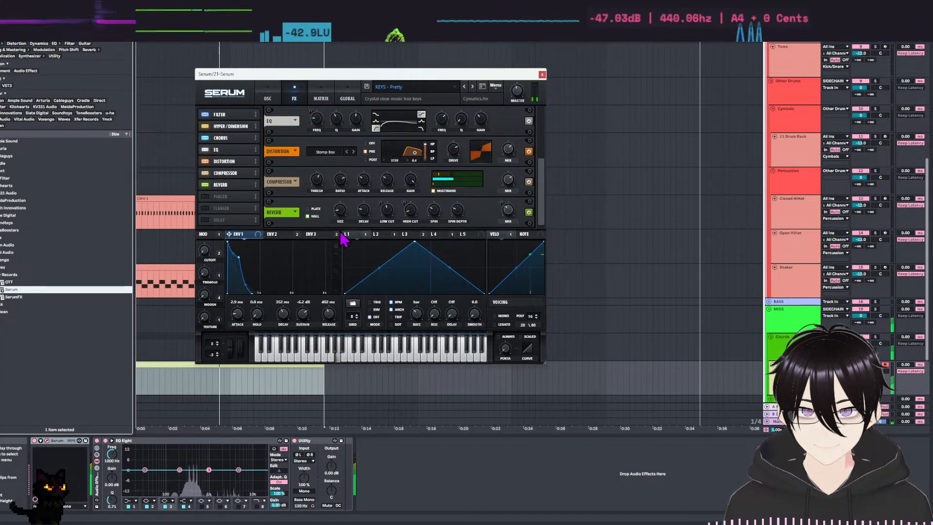
{"action": "left_click", "coordinate": [220, 187]}
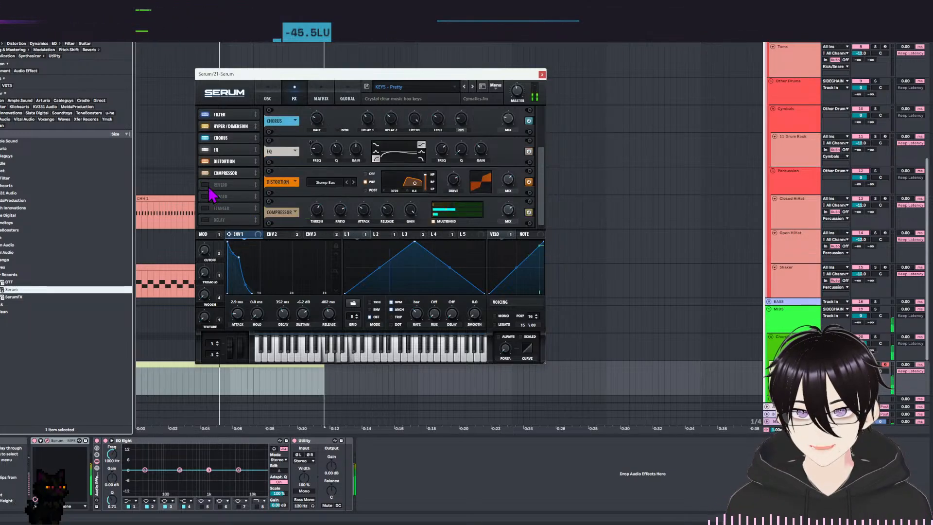
{"action": "left_click", "coordinate": [205, 138]}
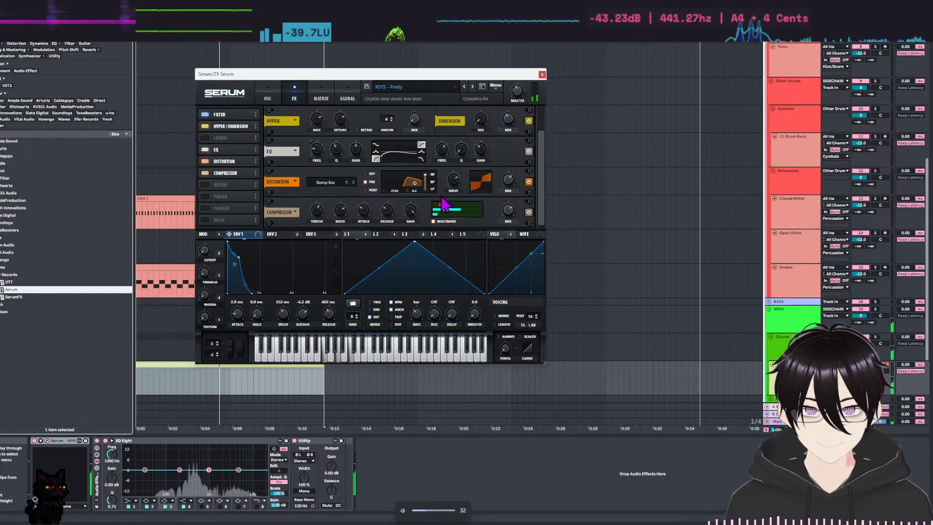
Compare the keys sound with Hyper/Dimension and Distortion bypassed, keeping Hyper/Dimension on and turning Distortion off.
{"action": "left_click", "coordinate": [205, 127]}
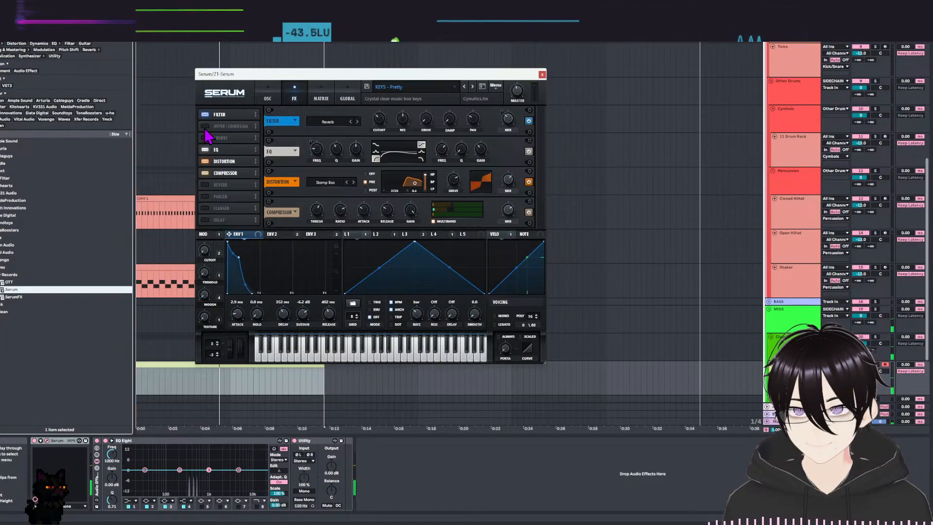
{"action": "left_click", "coordinate": [204, 126]}
{"action": "left_click", "coordinate": [204, 161]}
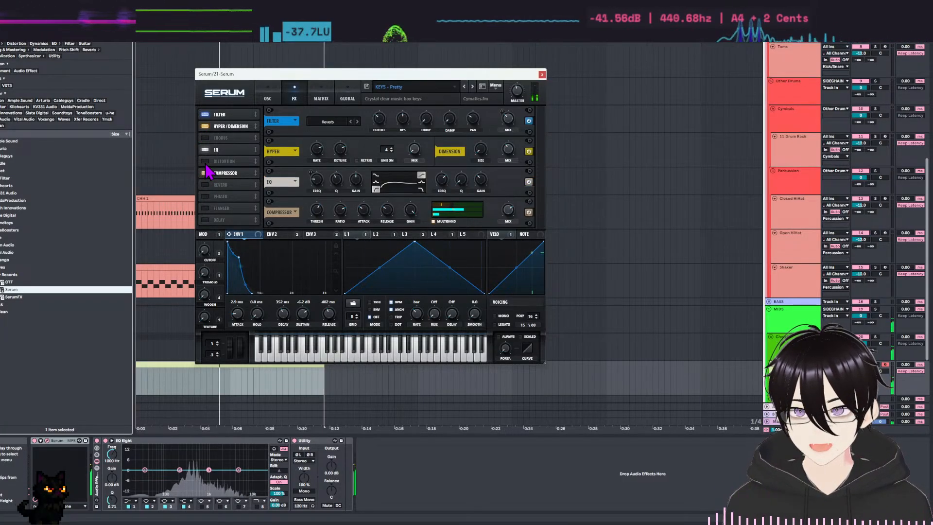
{"action": "left_click", "coordinate": [205, 161]}
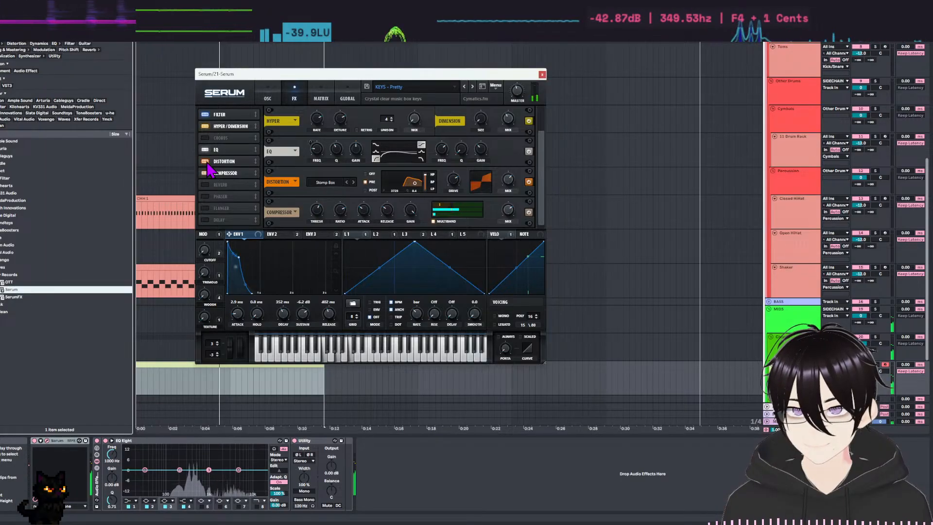
{"action": "left_click", "coordinate": [205, 161]}
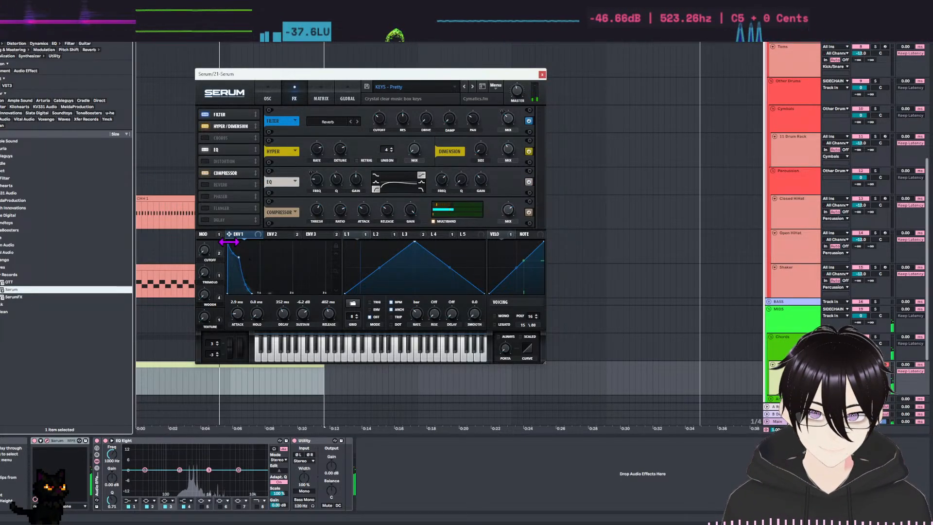
Soften the note onset by setting ENV 1's attack to about 11 ms.
{"action": "left_click_drag", "start_coordinate": [227, 242], "coordinate": [229, 241]}
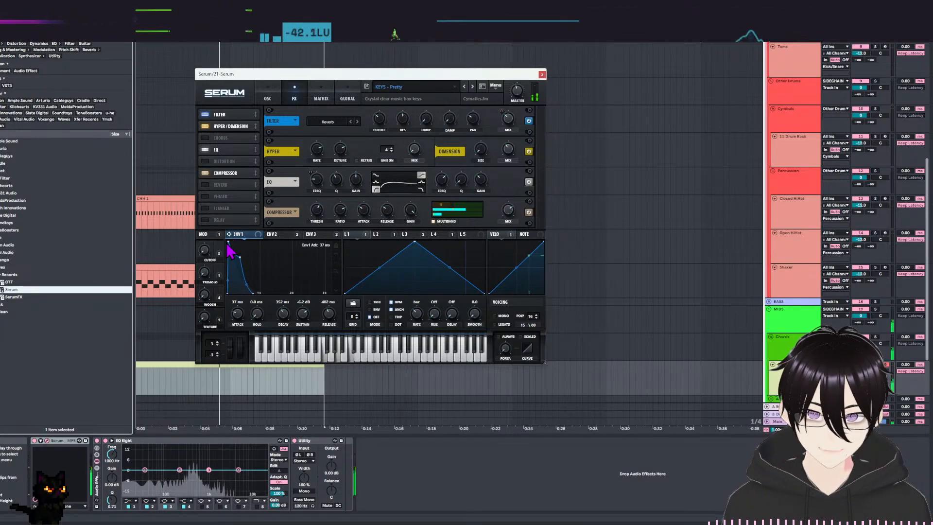
{"action": "left_click_drag", "start_coordinate": [227, 241], "coordinate": [227, 246]}
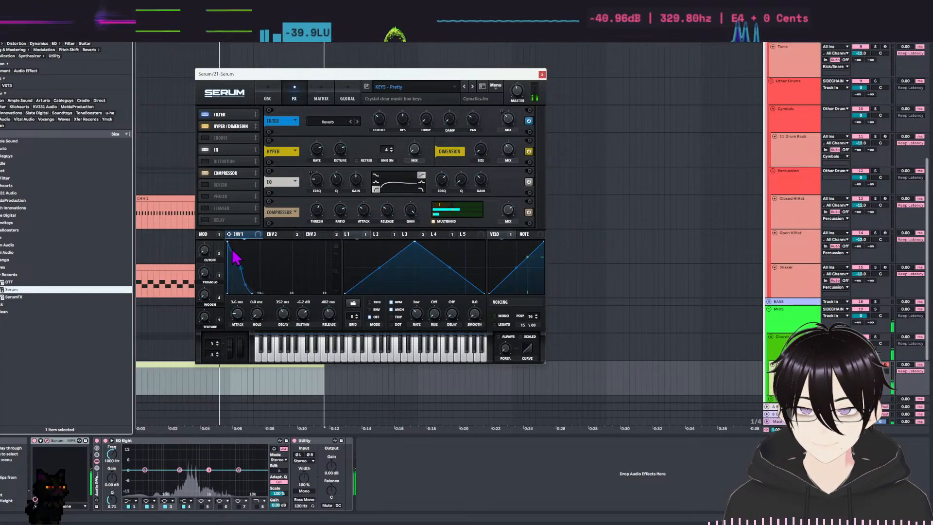
{"action": "left_click_drag", "start_coordinate": [228, 244], "coordinate": [229, 244]}
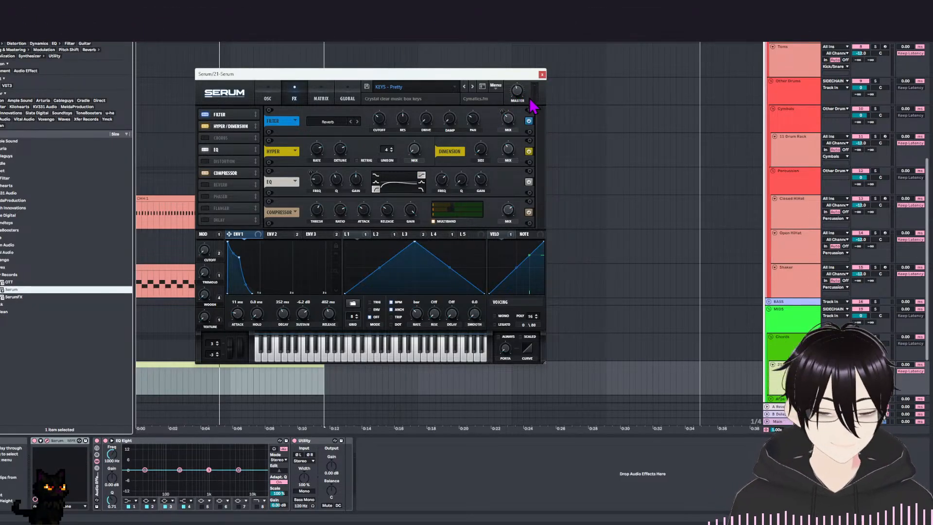
Rename the Serum track as Keys - Pretty and close the Serum window.
{"action": "left_click", "coordinate": [793, 385]}
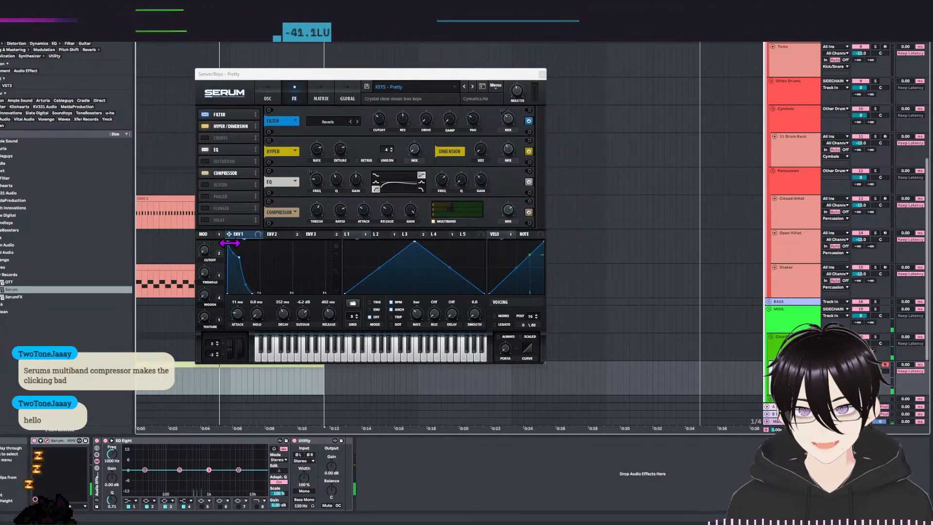
{"action": "left_click", "coordinate": [542, 75]}
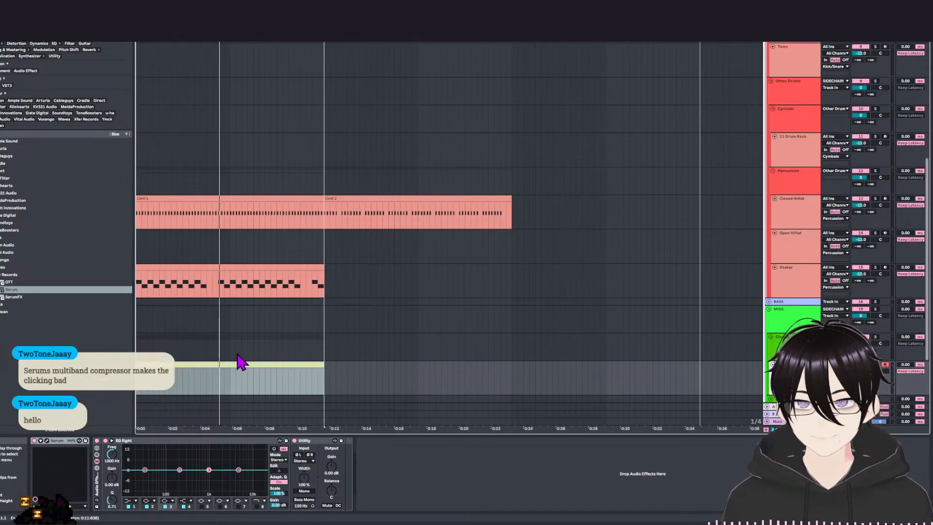
Open the empty eight-bar Keys - Pretty clip for note editing around octave 4 with a 1/4 grid.
{"action": "scroll", "coordinate": [289, 331], "scroll_direction": "down", "scroll_amount": 2}
{"action": "double_click", "coordinate": [211, 308]}
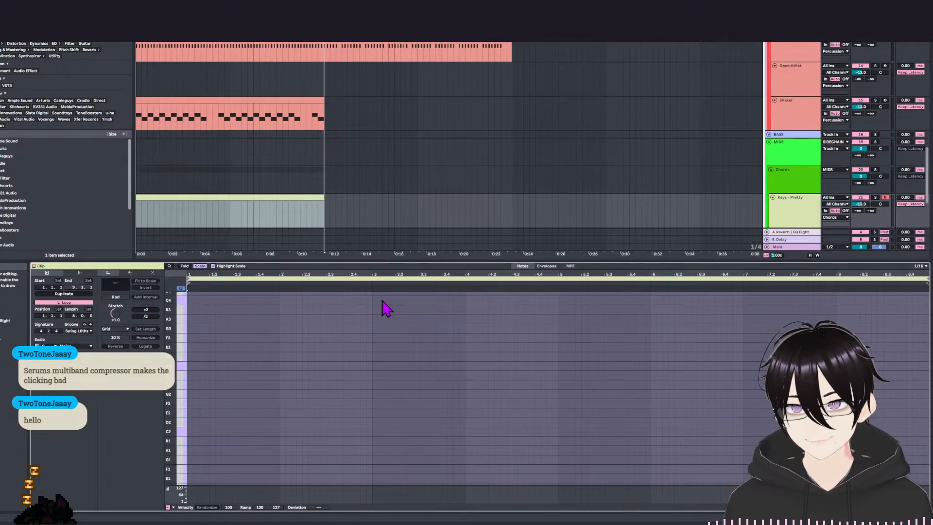
{"action": "left_click", "coordinate": [402, 216]}
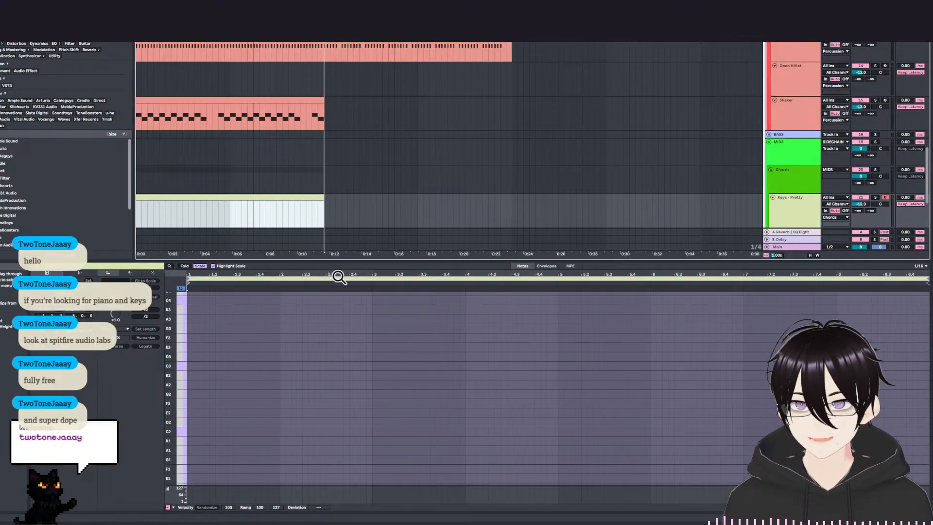
{"action": "left_click_drag", "start_coordinate": [344, 261], "coordinate": [349, 277]}
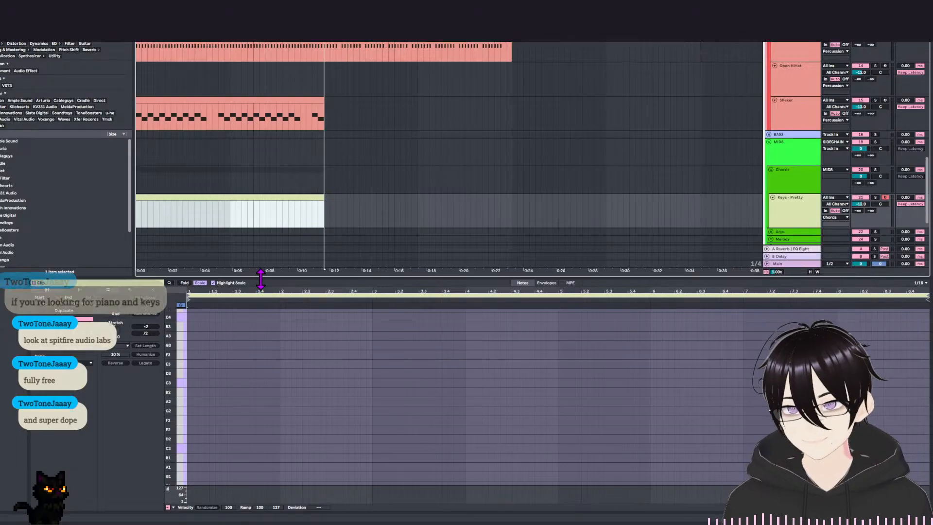
{"action": "left_click_drag", "start_coordinate": [262, 279], "coordinate": [263, 273]}
{"action": "scroll", "coordinate": [291, 374], "scroll_direction": "up", "scroll_amount": 3}
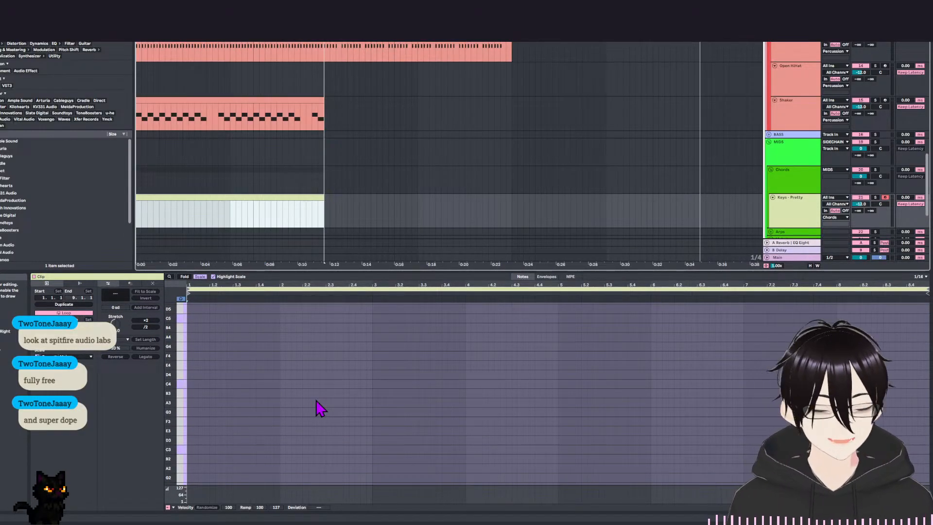
{"action": "scroll", "coordinate": [218, 180], "scroll_direction": "down", "scroll_amount": 2}
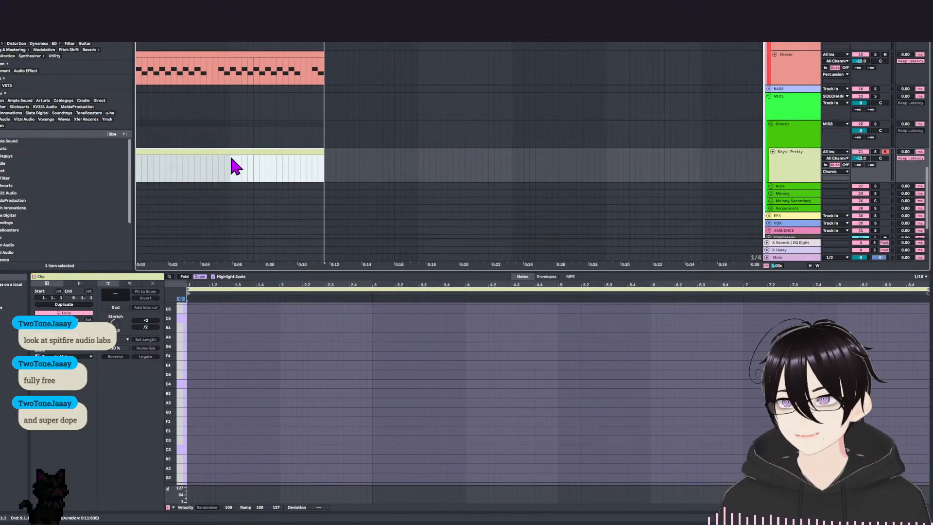
{"action": "left_click_drag", "start_coordinate": [187, 396], "coordinate": [185, 435]}
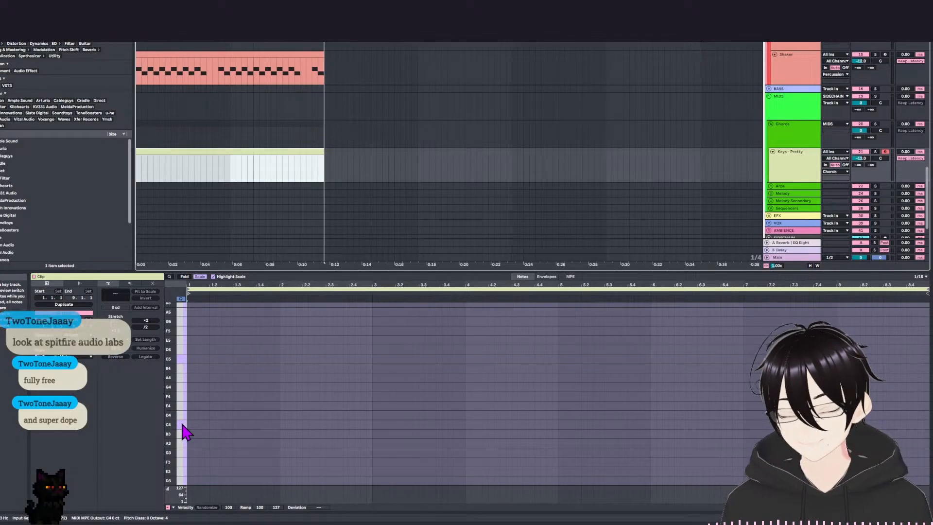
{"action": "left_click", "coordinate": [216, 401]}
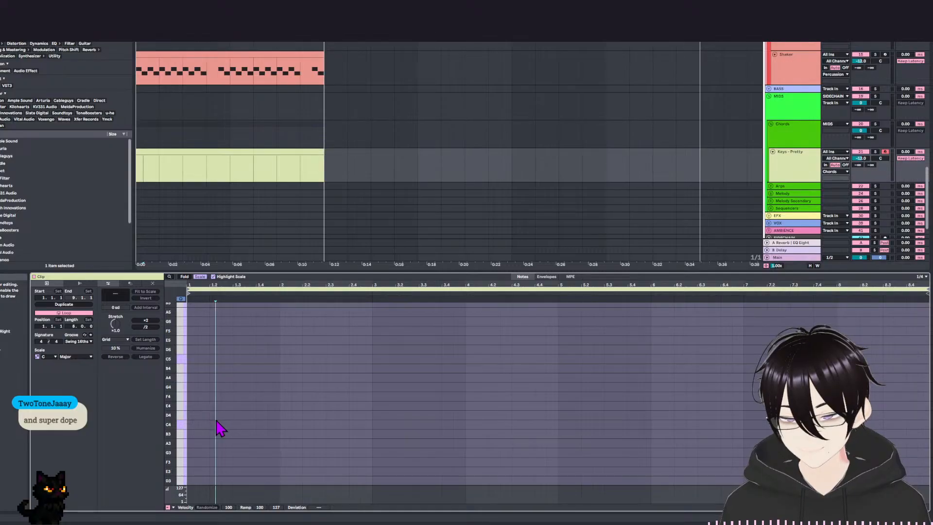
Draw one-beat notes F4, E4, A4 and G4 on the four consecutive beats of bar 1.
{"action": "key", "text": "b"}
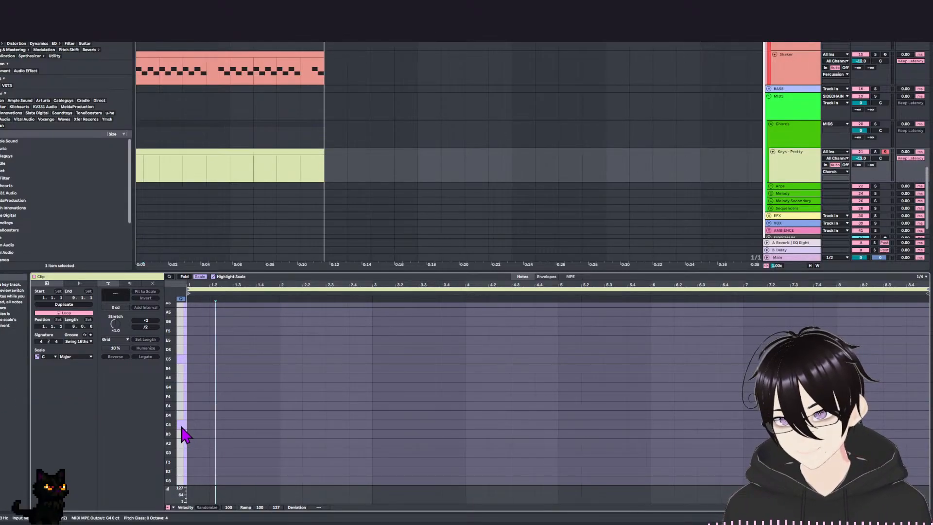
{"action": "left_click_drag", "start_coordinate": [181, 427], "coordinate": [180, 405]}
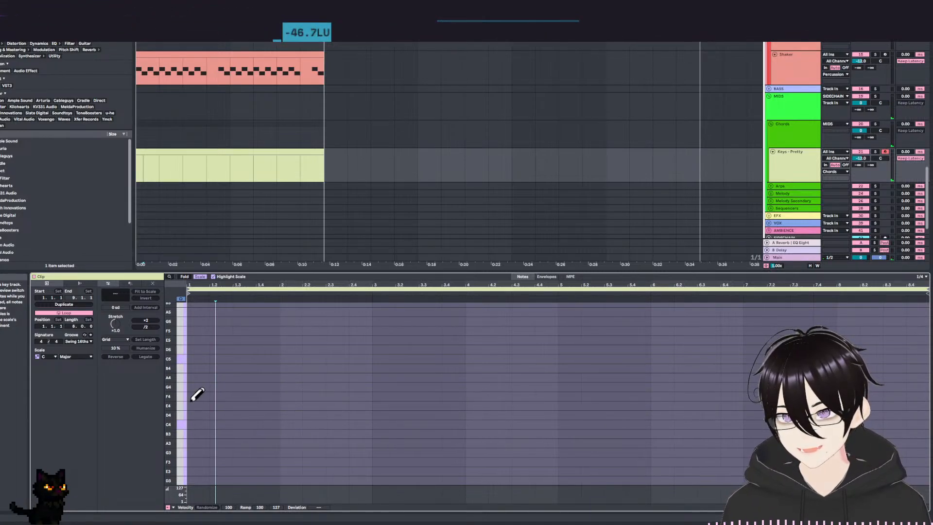
{"action": "left_click", "coordinate": [197, 396]}
{"action": "left_click", "coordinate": [226, 405]}
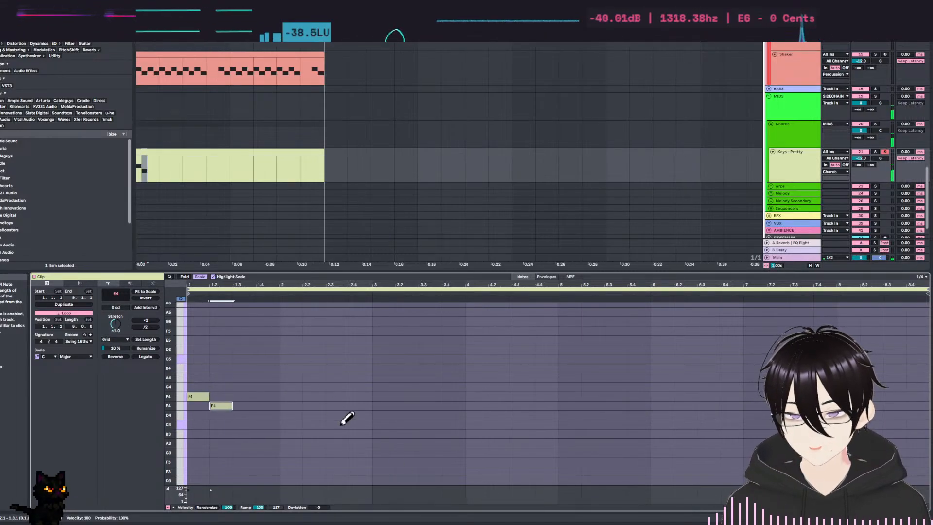
{"action": "left_click", "coordinate": [244, 377]}
{"action": "left_click", "coordinate": [267, 387]}
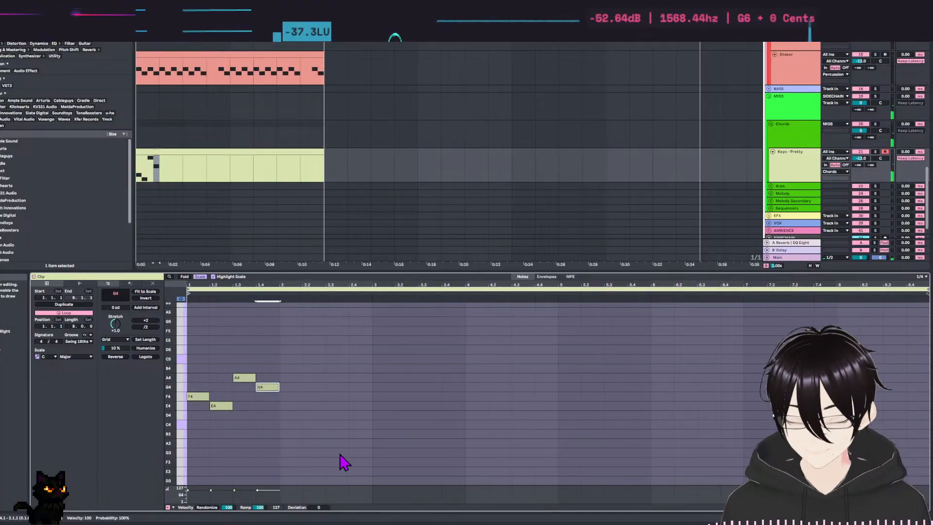
Lengthen all four notes together to five beats each.
{"action": "left_click_drag", "start_coordinate": [303, 455], "coordinate": [186, 295]}
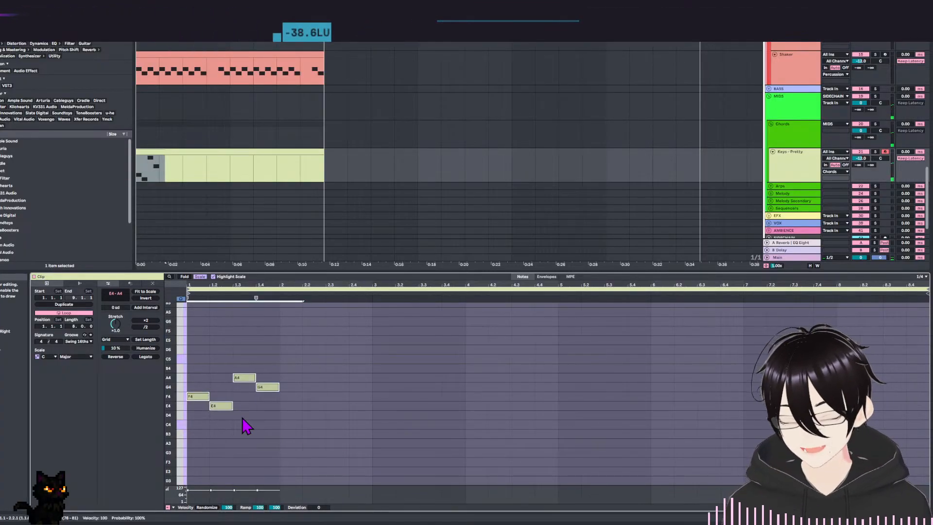
{"action": "key", "text": "shift+Right"}
{"action": "key", "text": "shift+Right"}
{"action": "key", "text": "shift+Right"}
{"action": "key", "text": "shift+Right"}
{"action": "left_click", "coordinate": [292, 429]}
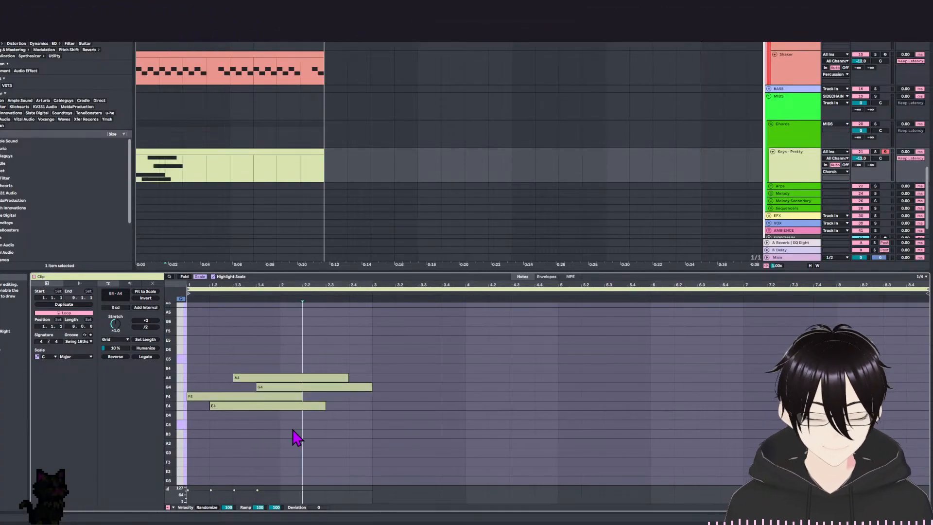
Spread the notes along the timeline so E4 starts at bar 2, A4 at bar 3 and G4 at bar 4.
{"action": "left_click", "coordinate": [298, 408]}
{"action": "key", "text": "Right"}
{"action": "key", "text": "Right"}
{"action": "key", "text": "Right"}
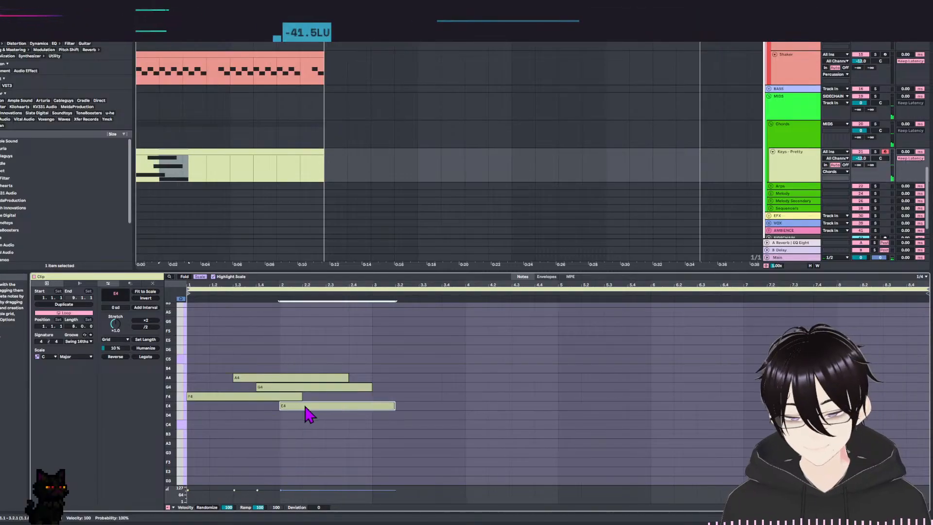
{"action": "left_click", "coordinate": [331, 387]}
{"action": "key", "text": "Right"}
{"action": "key", "text": "Right"}
{"action": "key", "text": "Right"}
{"action": "key", "text": "Right"}
{"action": "key", "text": "Right"}
{"action": "left_click", "coordinate": [334, 377]}
{"action": "key", "text": "Right"}
{"action": "key", "text": "Right"}
{"action": "key", "text": "Right"}
{"action": "key", "text": "Right"}
{"action": "key", "text": "Right"}
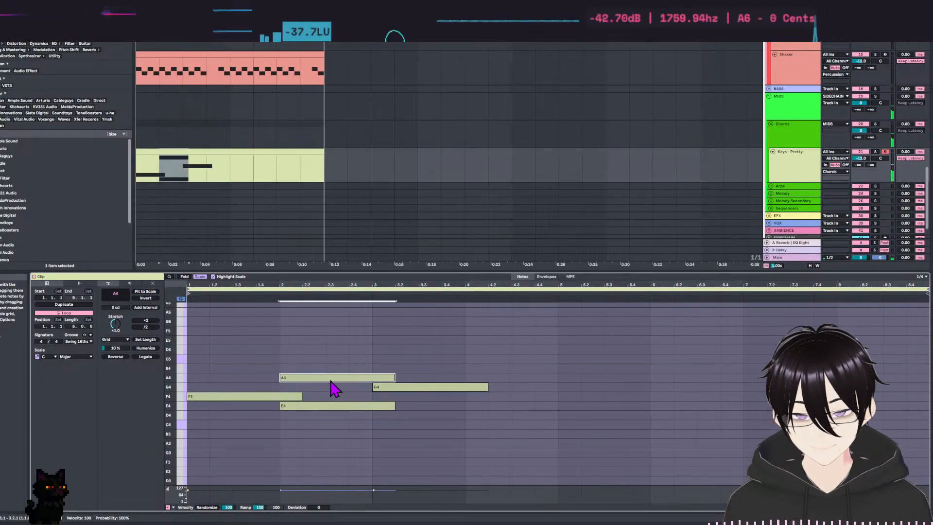
{"action": "key", "text": "Right"}
{"action": "left_click", "coordinate": [407, 387]}
{"action": "key", "text": "Right"}
{"action": "key", "text": "Right"}
{"action": "key", "text": "Right"}
{"action": "key", "text": "Right"}
{"action": "key", "text": "Right"}
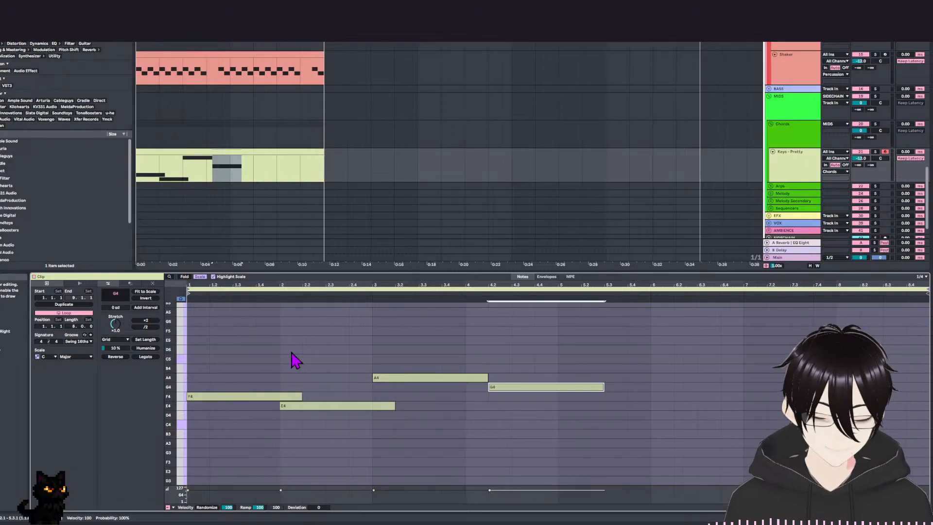
{"action": "key", "text": "Left"}
Shorten all four notes to one bar each and play back the progression.
{"action": "left_click_drag", "start_coordinate": [242, 354], "coordinate": [622, 484]}
{"action": "key", "text": "shift+Left"}
{"action": "left_click", "coordinate": [326, 355]}
{"action": "key", "text": "space"}
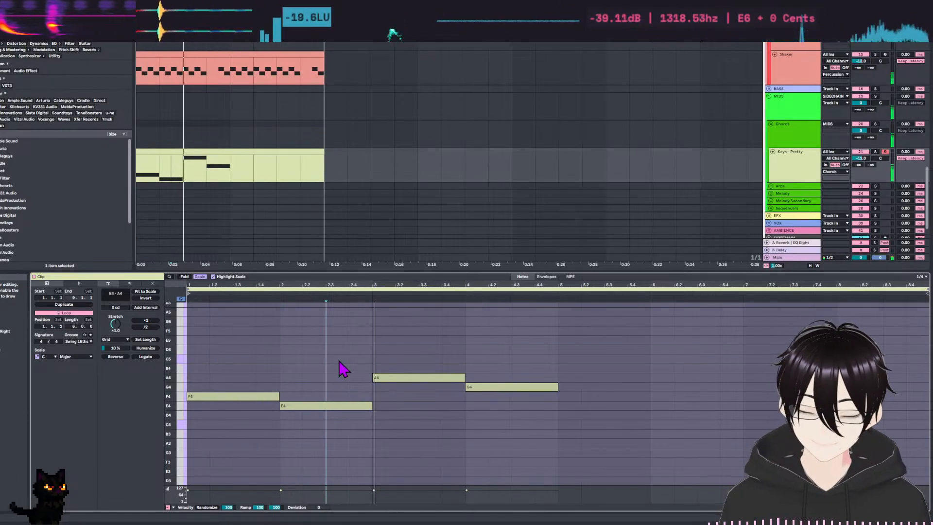
{"action": "key", "text": "space"}
Transpose all four notes down one octave and listen to them with the drums.
{"action": "left_click", "coordinate": [560, 370]}
{"action": "key", "text": "ctrl+a"}
{"action": "key", "text": "shift+Down"}
{"action": "key", "text": "space"}
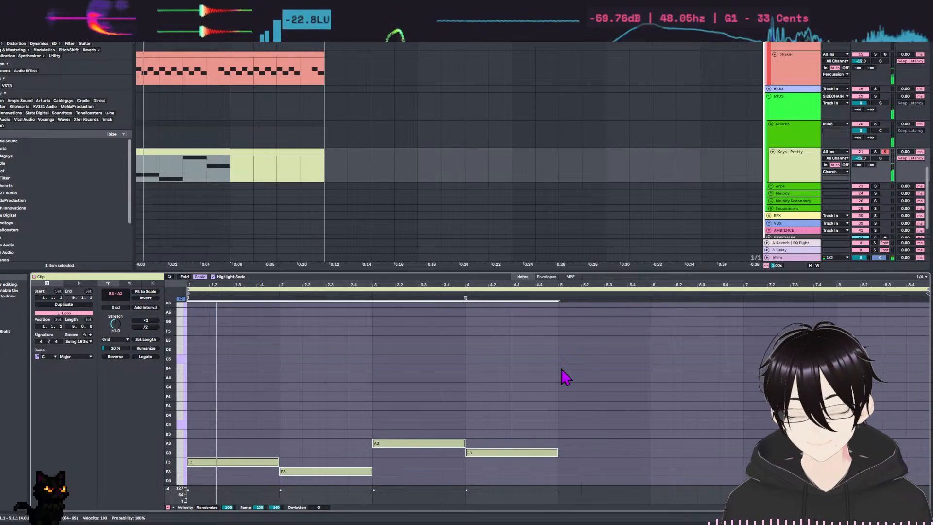
{"action": "scroll", "coordinate": [437, 333], "scroll_direction": "down", "scroll_amount": 4}
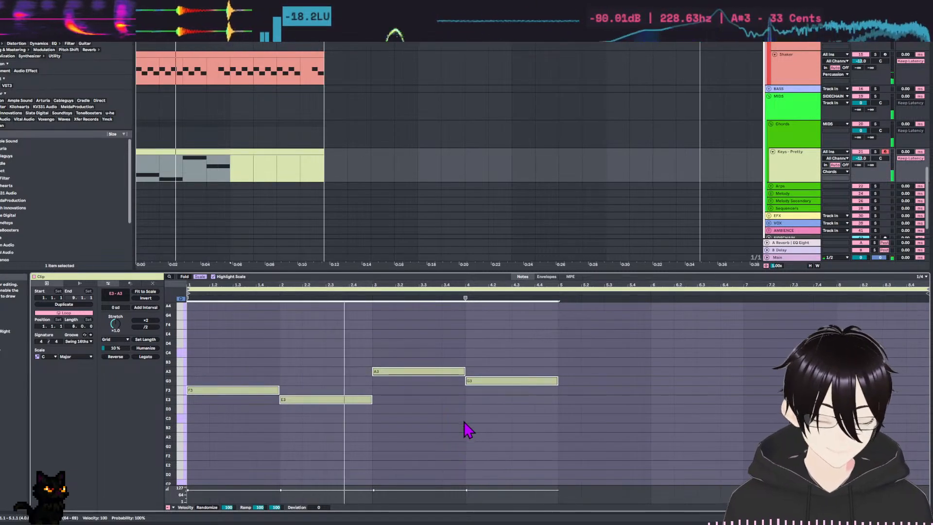
Lower the DRUMS group's volume and play the loop to check its balance against the keys.
{"action": "scroll", "coordinate": [575, 194], "scroll_direction": "up", "scroll_amount": 8}
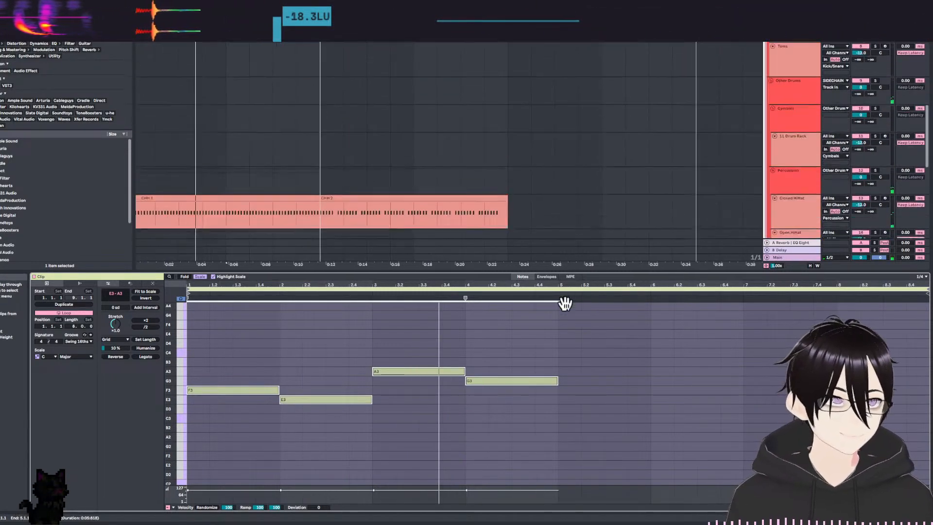
{"action": "scroll", "coordinate": [669, 111], "scroll_direction": "up", "scroll_amount": 8}
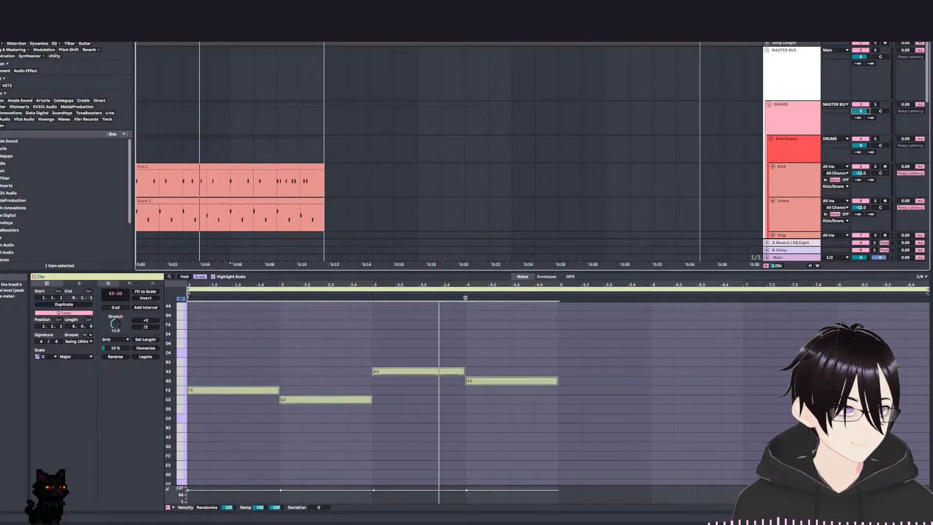
{"action": "left_click_drag", "start_coordinate": [859, 107], "coordinate": [859, 117]}
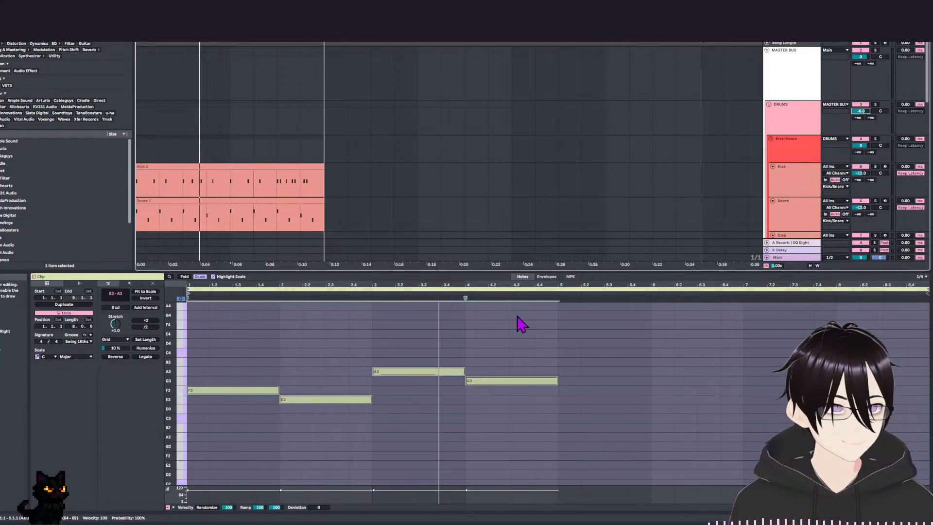
{"action": "key", "text": "space"}
{"action": "left_click_drag", "start_coordinate": [325, 354], "coordinate": [324, 332]}
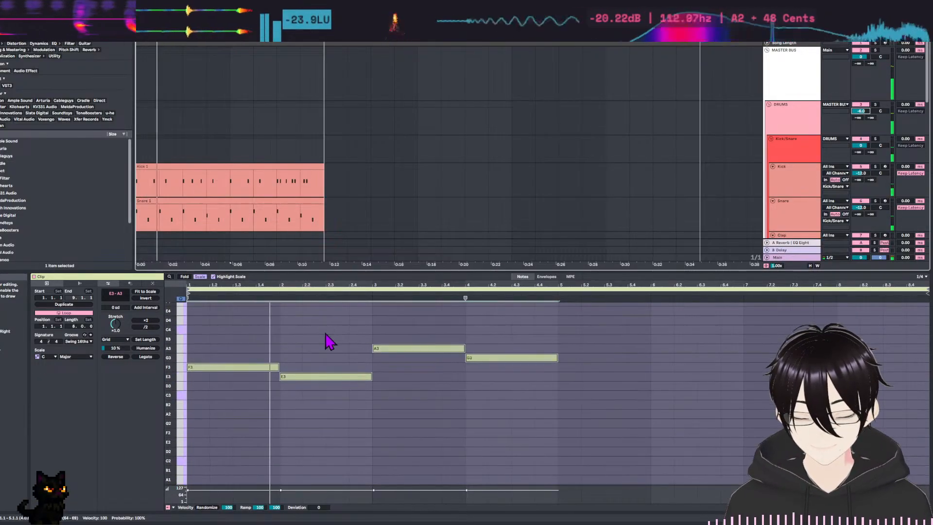
Enlarge the note editor and stack a third and a fifth in C major above each of the four root notes to form triads.
{"action": "scroll", "coordinate": [412, 94], "scroll_direction": "down", "scroll_amount": 5}
{"action": "scroll", "coordinate": [359, 369], "scroll_direction": "down", "scroll_amount": 2}
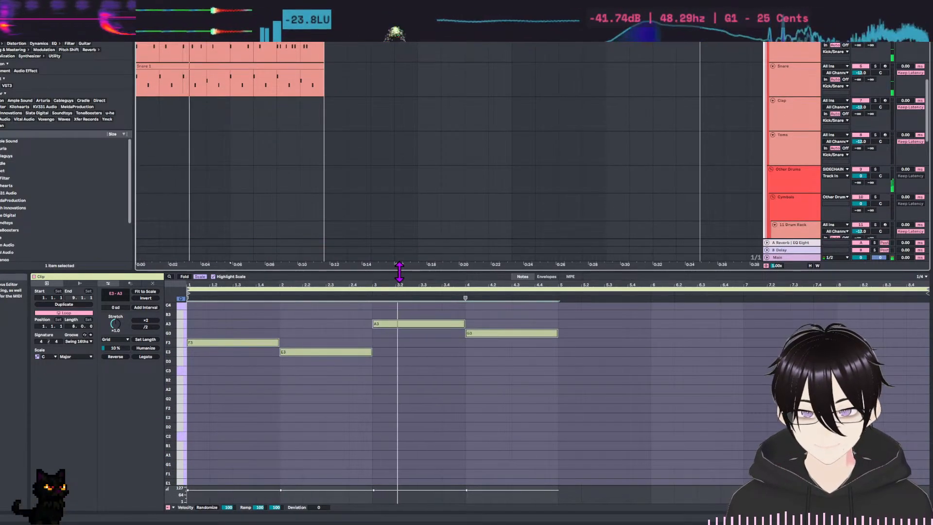
{"action": "left_click_drag", "start_coordinate": [399, 272], "coordinate": [396, 177]}
{"action": "scroll", "coordinate": [362, 406], "scroll_direction": "up", "scroll_amount": 4}
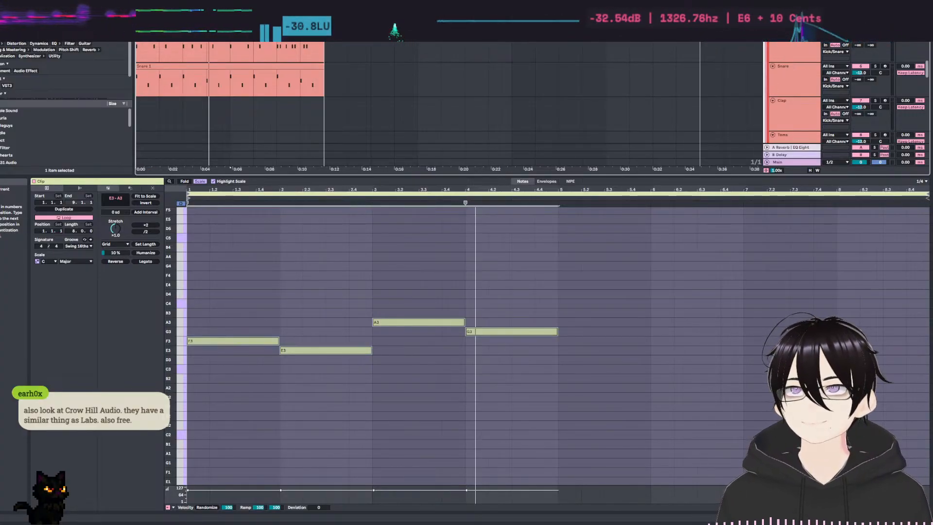
{"action": "left_click", "coordinate": [310, 423]}
{"action": "left_click_drag", "start_coordinate": [234, 276], "coordinate": [313, 360]}
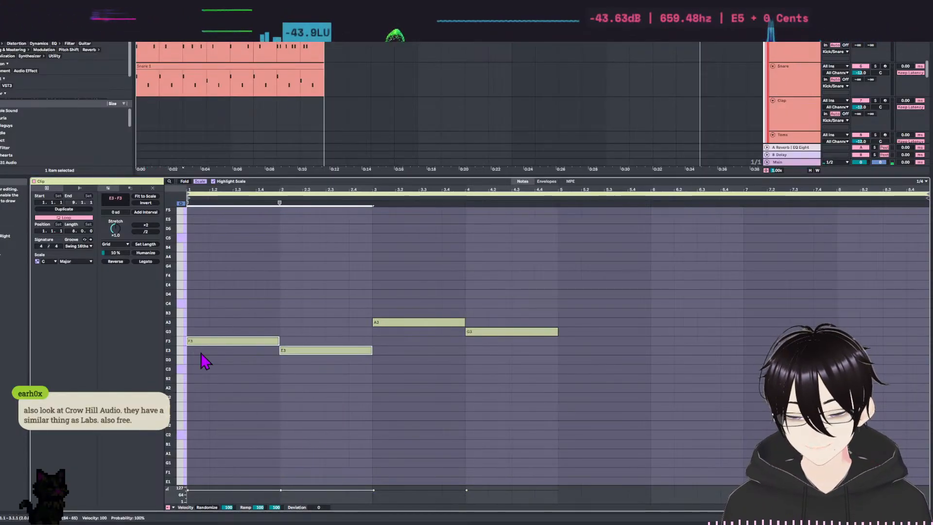
{"action": "left_click_drag", "start_coordinate": [236, 294], "coordinate": [738, 462]}
{"action": "left_click_drag", "start_coordinate": [233, 290], "coordinate": [659, 452]}
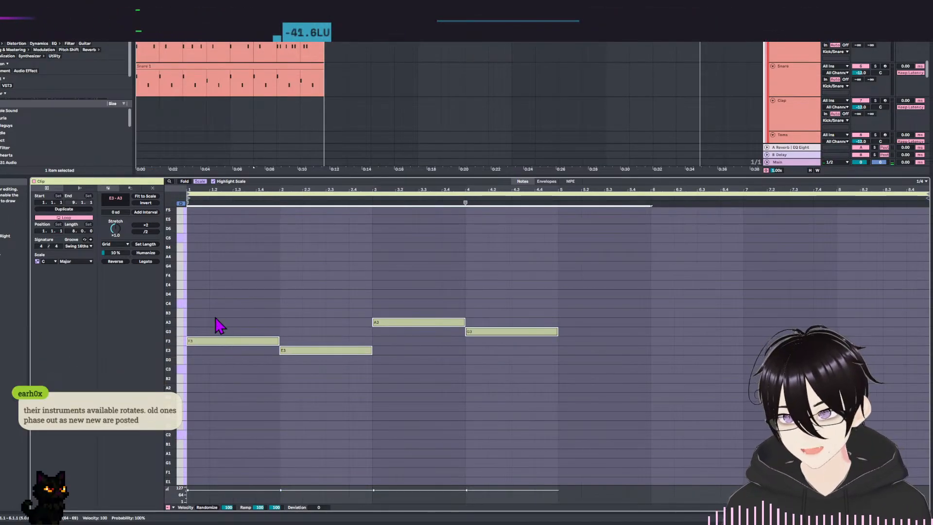
{"action": "left_click_drag", "start_coordinate": [206, 346], "coordinate": [202, 306]}
{"action": "left_click", "coordinate": [447, 395]}
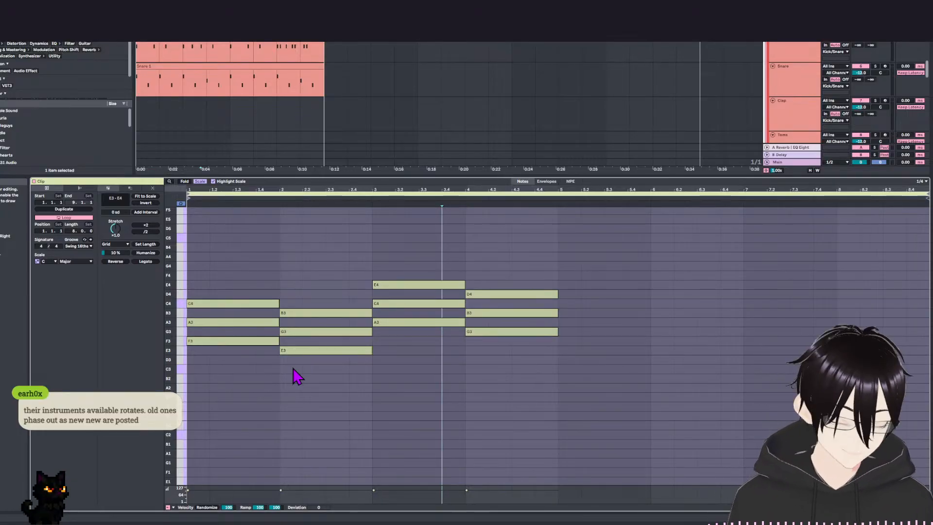
Set the grid to 1/32 and stagger the upper notes of the first two chords by delaying A3, G3 and B3 one step and C4 two steps.
{"action": "left_click", "coordinate": [232, 410]}
{"action": "key", "text": "ctrl+1"}
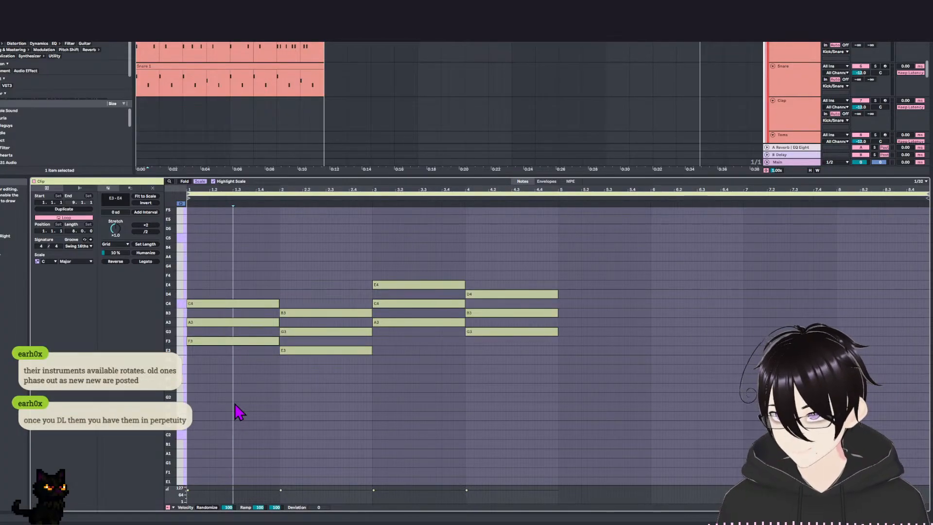
{"action": "left_click", "coordinate": [240, 322]}
{"action": "key", "text": "Right"}
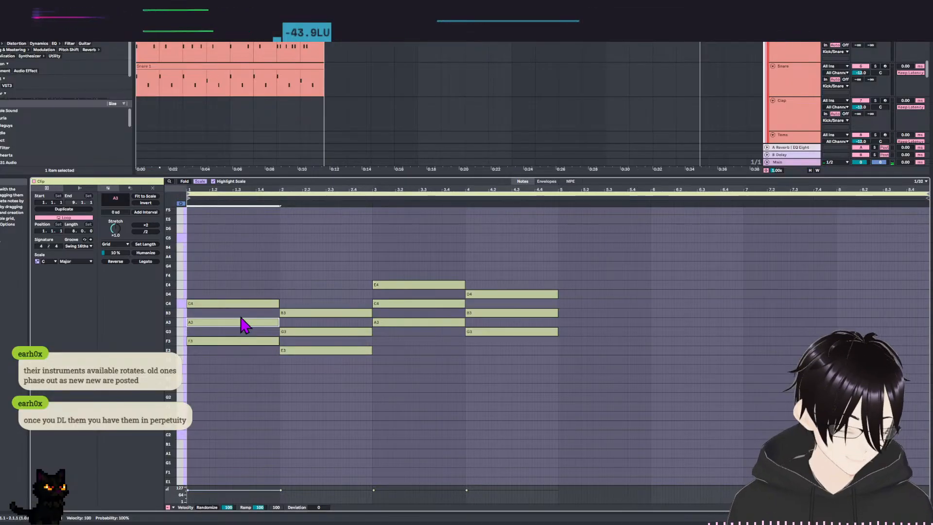
{"action": "left_click", "coordinate": [247, 304]}
{"action": "key", "text": "Right"}
{"action": "key", "text": "Right"}
{"action": "left_click_drag", "start_coordinate": [311, 288], "coordinate": [319, 334]}
{"action": "key", "text": "Right"}
{"action": "left_click", "coordinate": [350, 311]}
Stagger the third and fourth chords by delaying their middle notes one 1/32 step and their top notes two steps, and start playback.
{"action": "left_click_drag", "start_coordinate": [412, 273], "coordinate": [430, 313]}
{"action": "key", "text": "Right"}
{"action": "left_click", "coordinate": [427, 285]}
{"action": "key", "text": "Right"}
{"action": "left_click_drag", "start_coordinate": [506, 283], "coordinate": [518, 314]}
{"action": "key", "text": "Right"}
{"action": "left_click_drag", "start_coordinate": [506, 273], "coordinate": [510, 297]}
{"action": "key", "text": "Right"}
{"action": "key", "text": "space"}
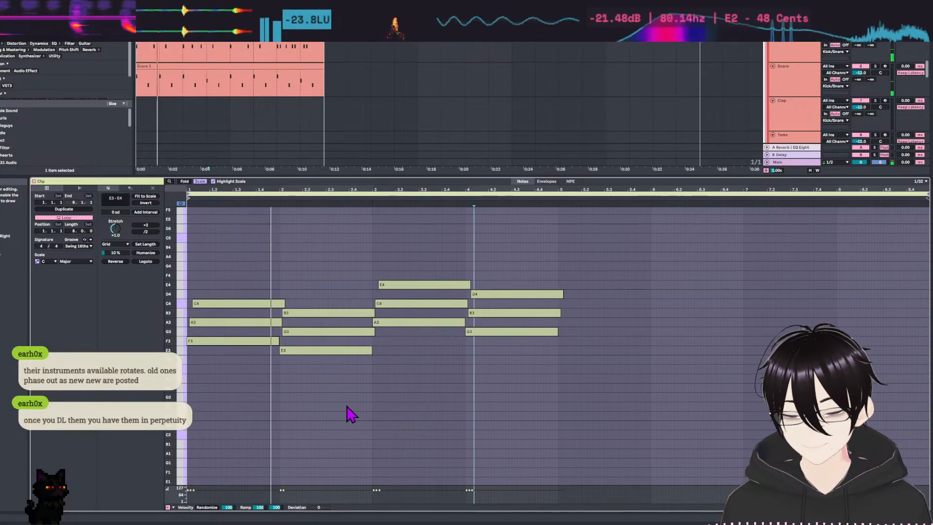
Shorten all chord notes slightly so each chord ends before the next begins, and listen to the result.
{"action": "left_click_drag", "start_coordinate": [273, 252], "coordinate": [245, 383]}
{"action": "key", "text": "ctrl+a"}
{"action": "key", "text": "shift+Left"}
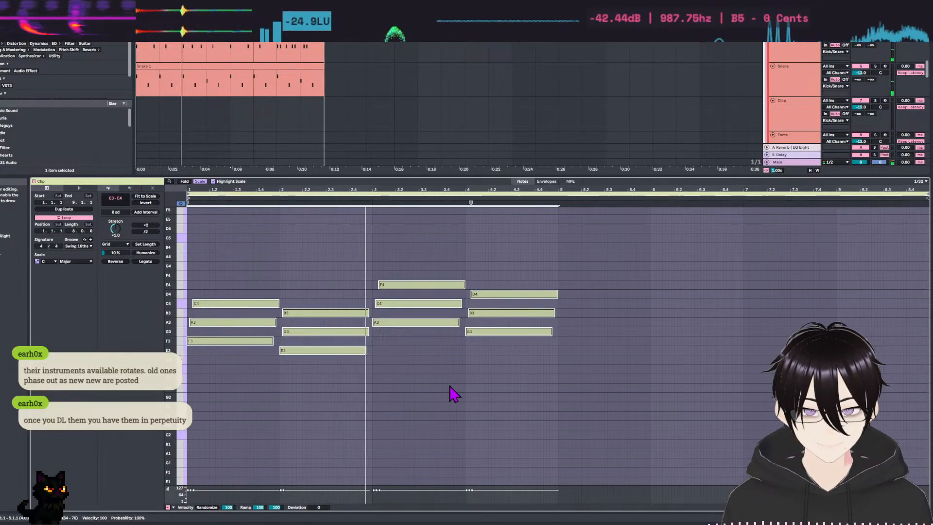
{"action": "key", "text": "space"}
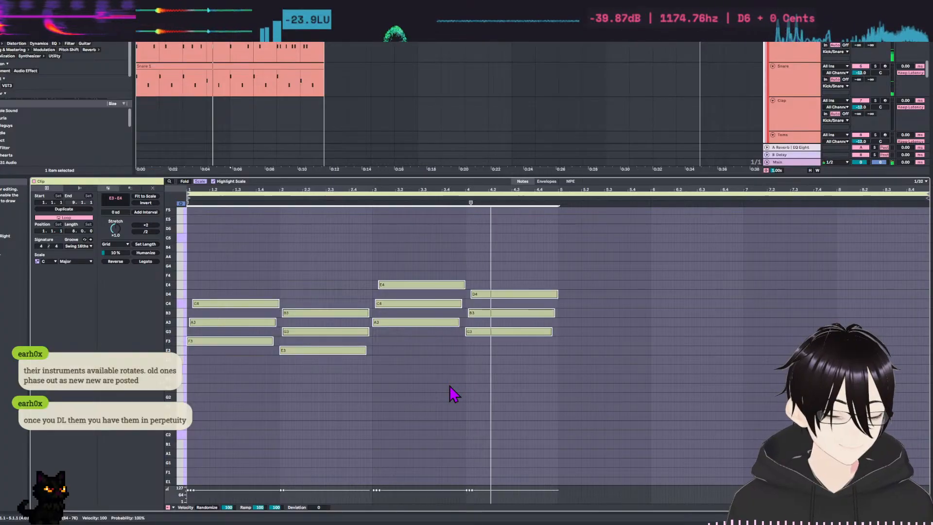
{"action": "left_click", "coordinate": [449, 387]}
{"action": "left_click", "coordinate": [453, 397]}
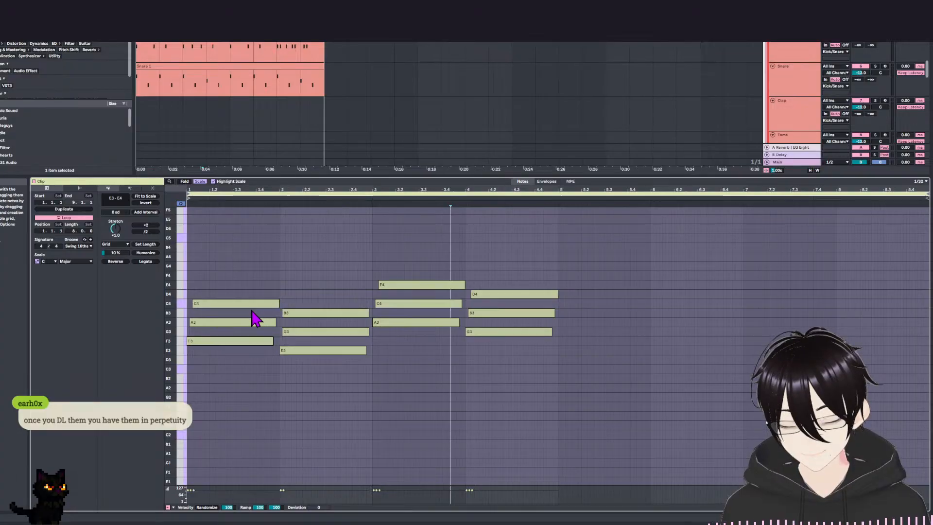
Shrink the note editor and open the Serum instrument on the Keys - Pretty track.
{"action": "left_click_drag", "start_coordinate": [642, 177], "coordinate": [657, 362]}
{"action": "scroll", "coordinate": [544, 298], "scroll_direction": "down", "scroll_amount": 5}
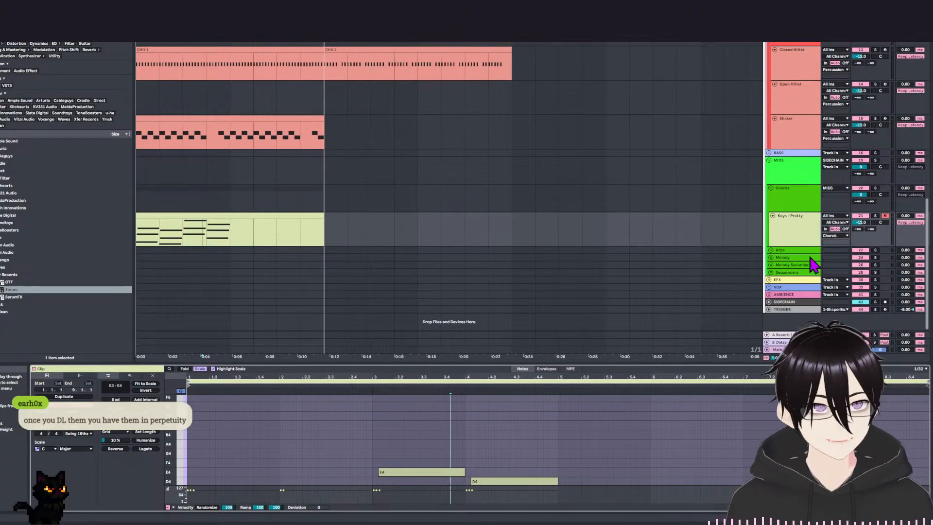
{"action": "double_click", "coordinate": [794, 237]}
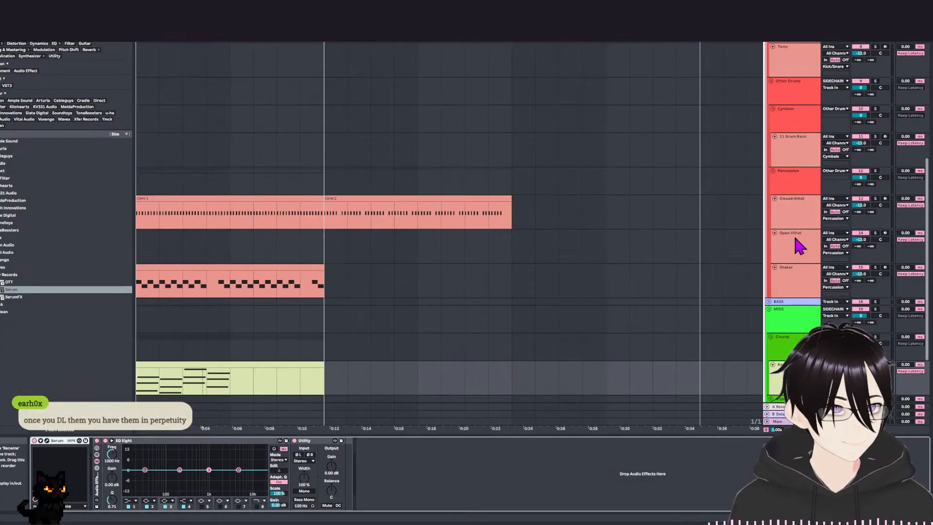
{"action": "left_click", "coordinate": [50, 445]}
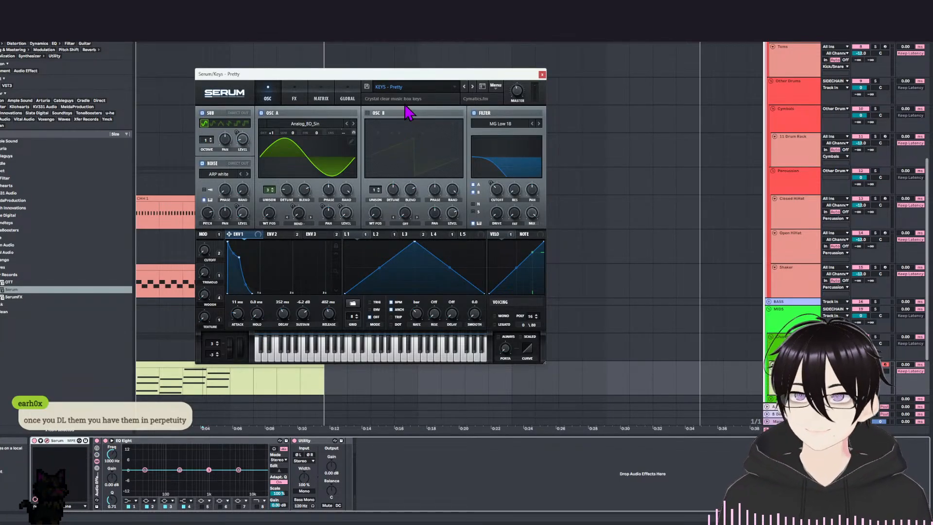
Try the presets CHORD - Pizza Sauce and CH - Plucky for the chords.
{"action": "left_click", "coordinate": [427, 87]}
{"action": "mouse_move", "coordinate": [460, 111]}
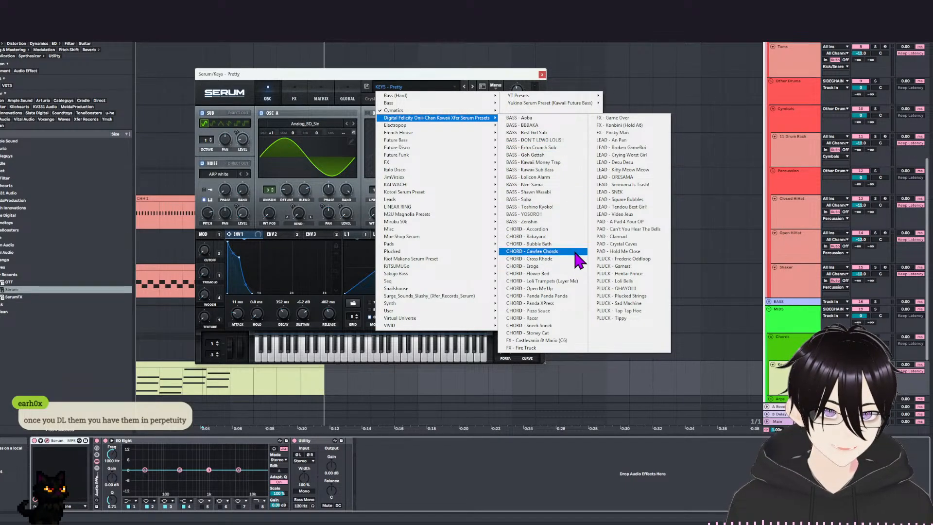
{"action": "left_click", "coordinate": [555, 319]}
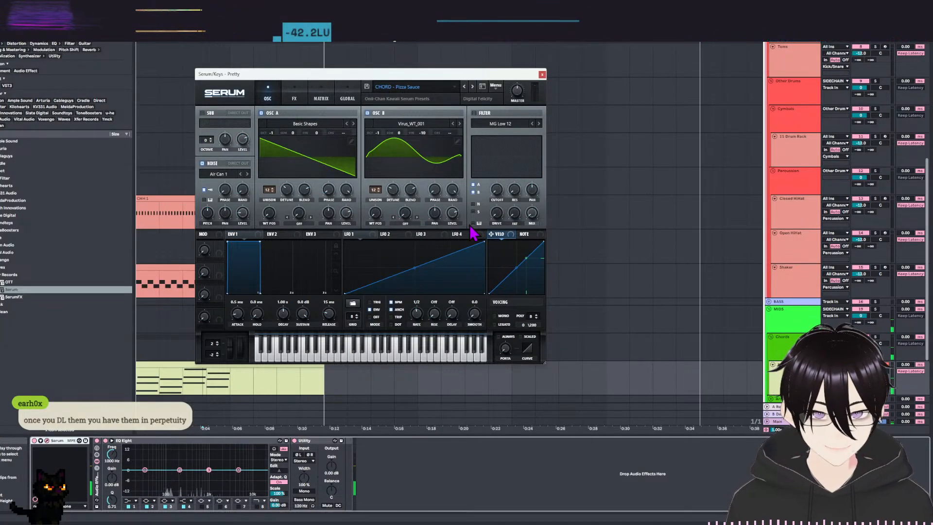
{"action": "left_click", "coordinate": [426, 89]}
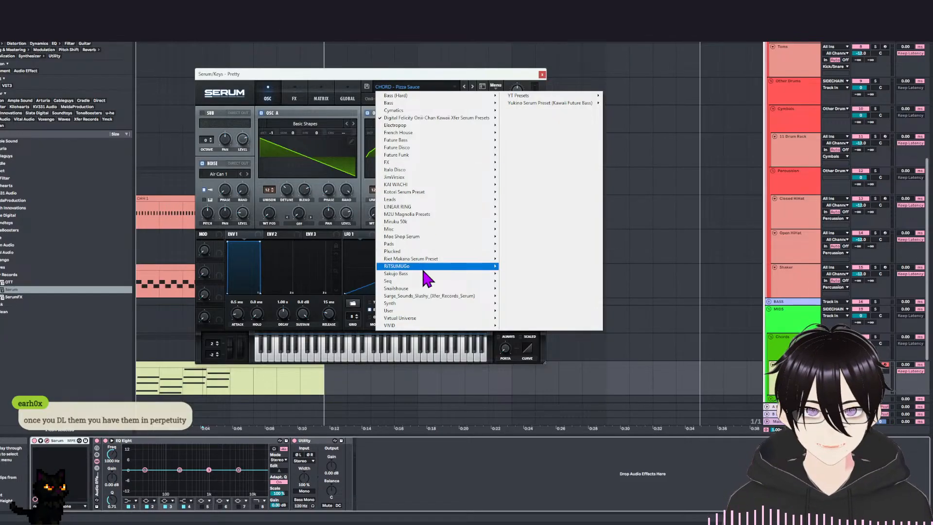
{"action": "mouse_move", "coordinate": [422, 266]}
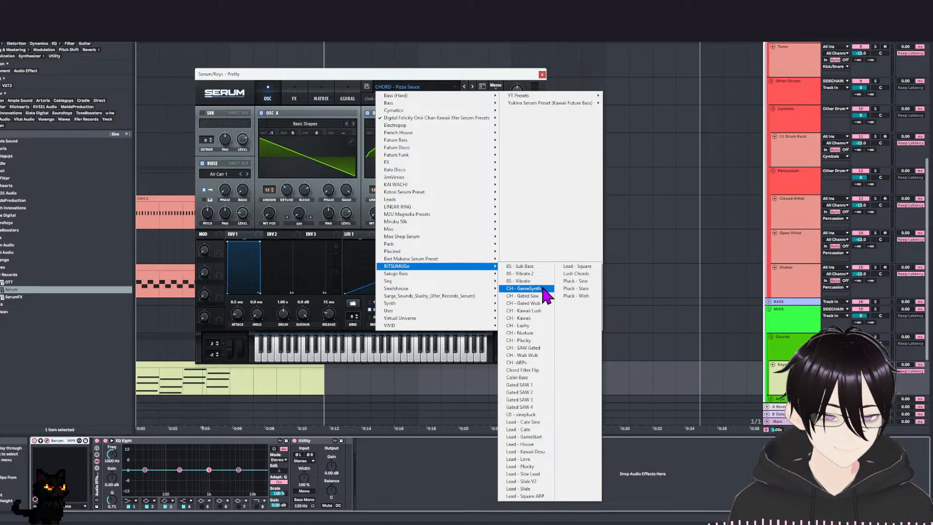
{"action": "left_click", "coordinate": [538, 340]}
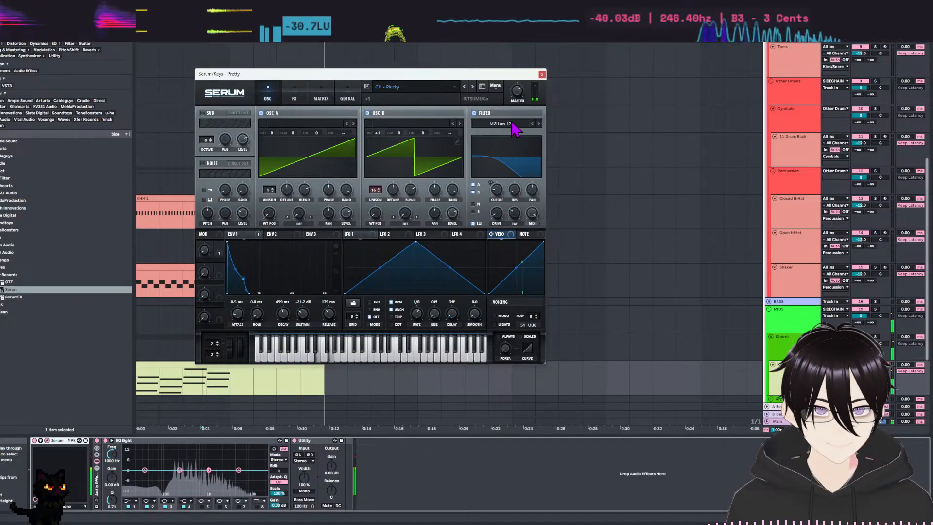
{"action": "left_click", "coordinate": [447, 87]}
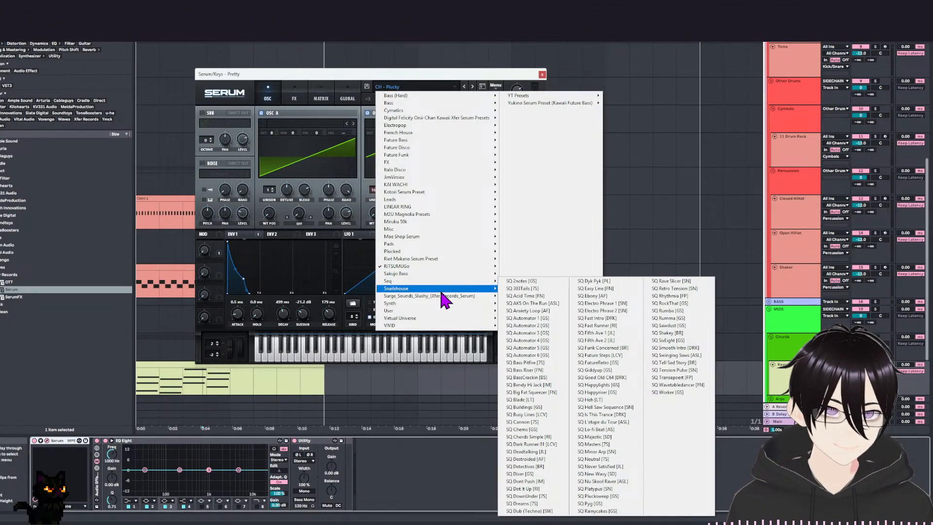
{"action": "mouse_move", "coordinate": [443, 298]}
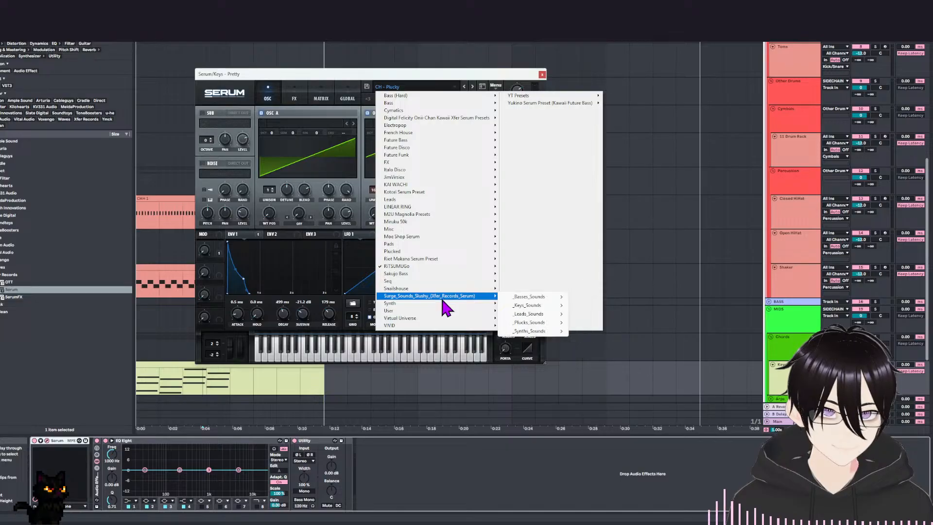
{"action": "mouse_move", "coordinate": [440, 194]}
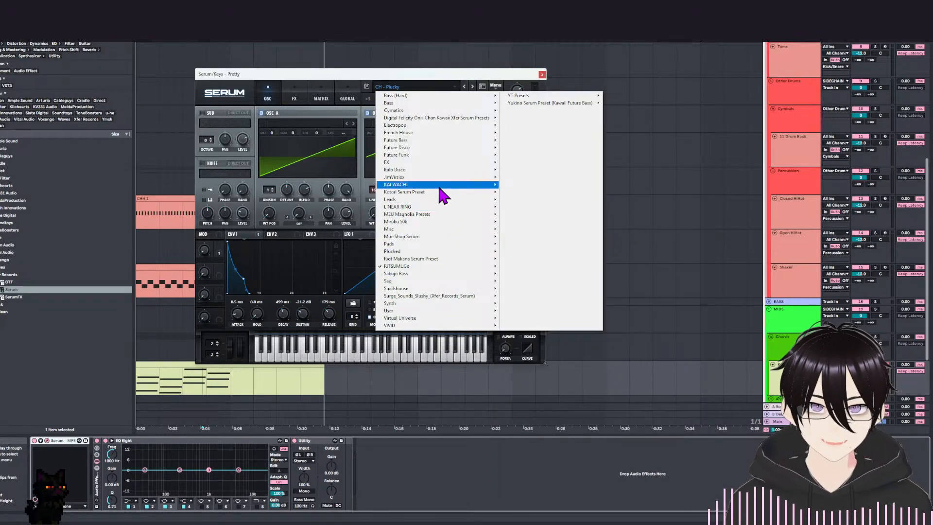
{"action": "mouse_move", "coordinate": [438, 178]}
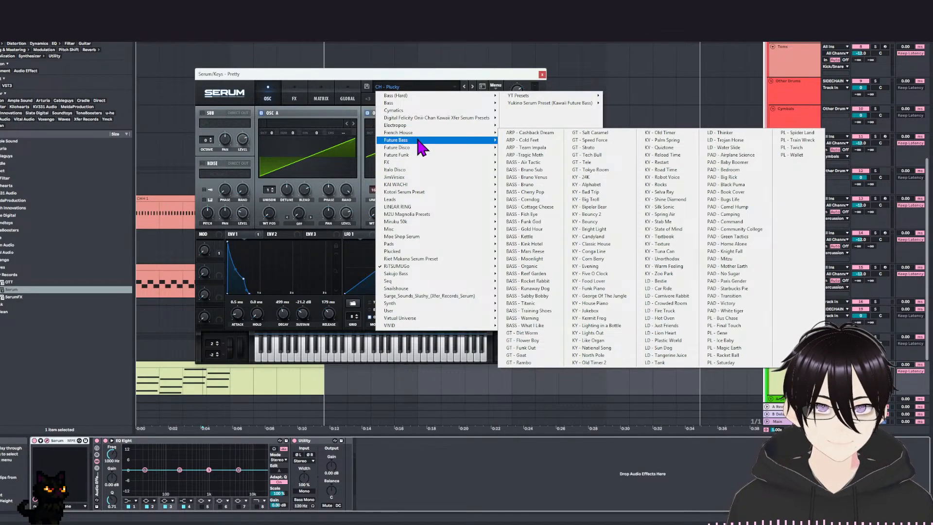
{"action": "mouse_move", "coordinate": [417, 140]}
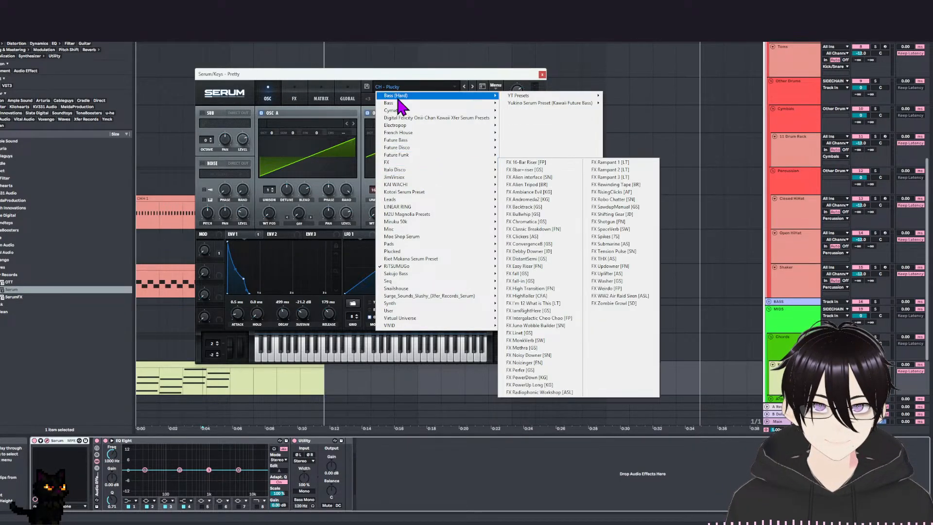
{"action": "left_click", "coordinate": [384, 75]}
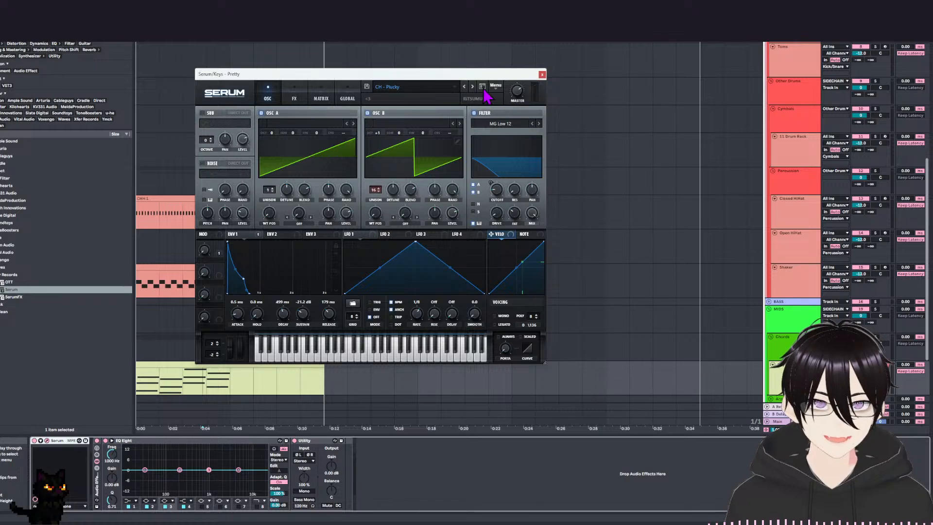
Search the Serum presets for "piano", audition KY - Old Piano, KY - House Piano and KY - Funk Piano, and load Key - Electric Piano.
{"action": "left_click", "coordinate": [481, 87]}
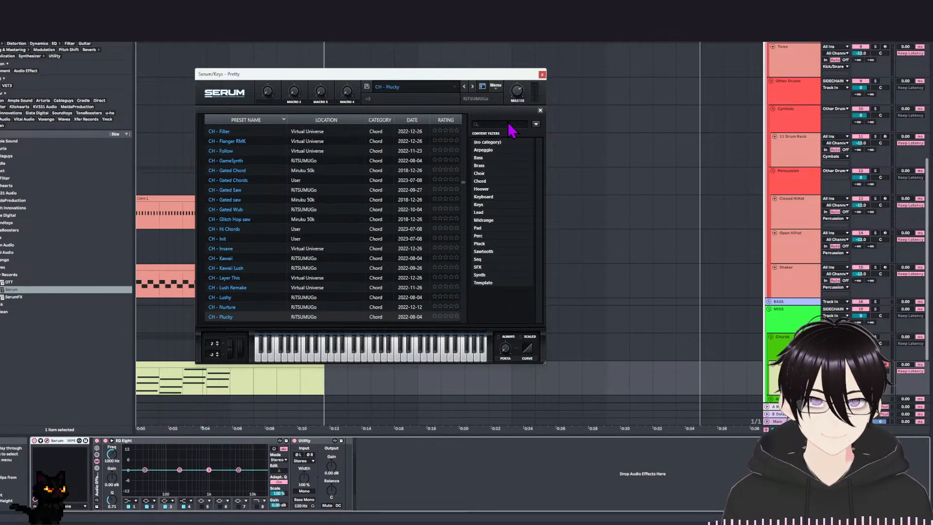
{"action": "left_click", "coordinate": [500, 125]}
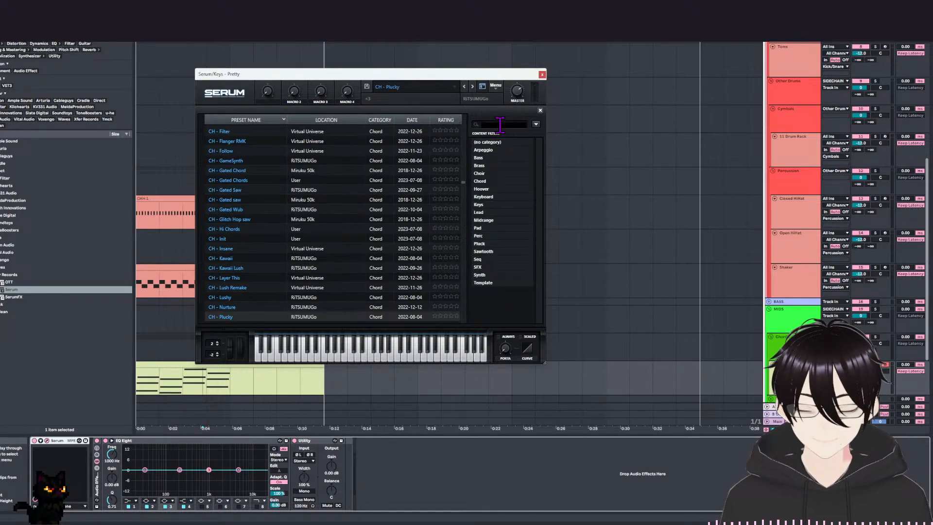
{"action": "type", "text": "piano"}
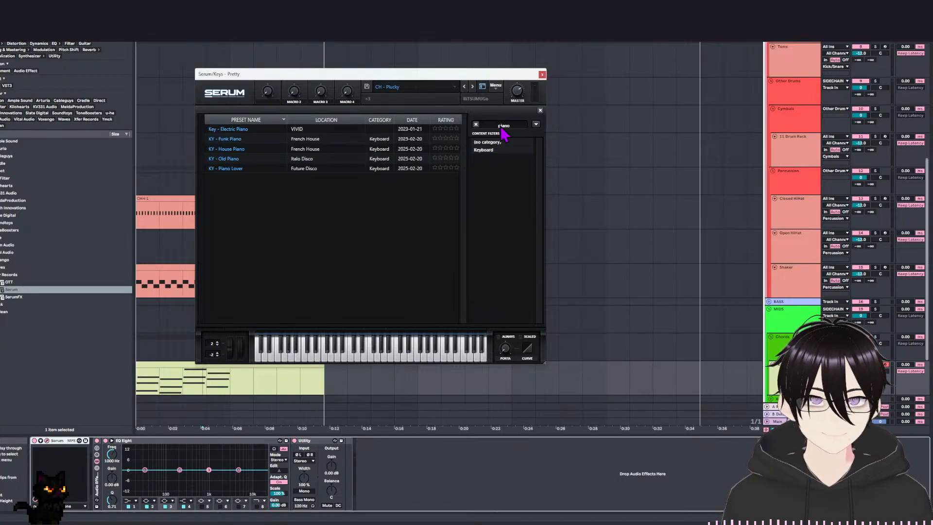
{"action": "left_click", "coordinate": [270, 171]}
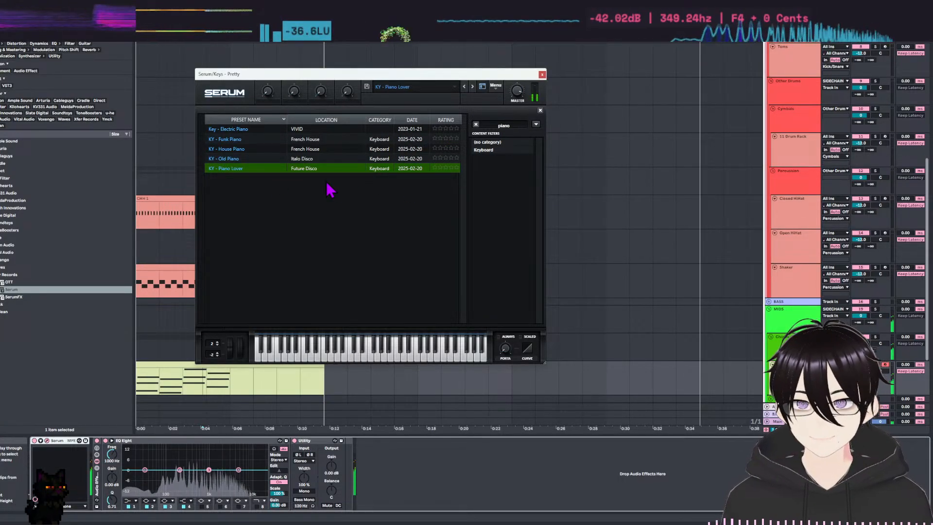
{"action": "left_click", "coordinate": [268, 150]}
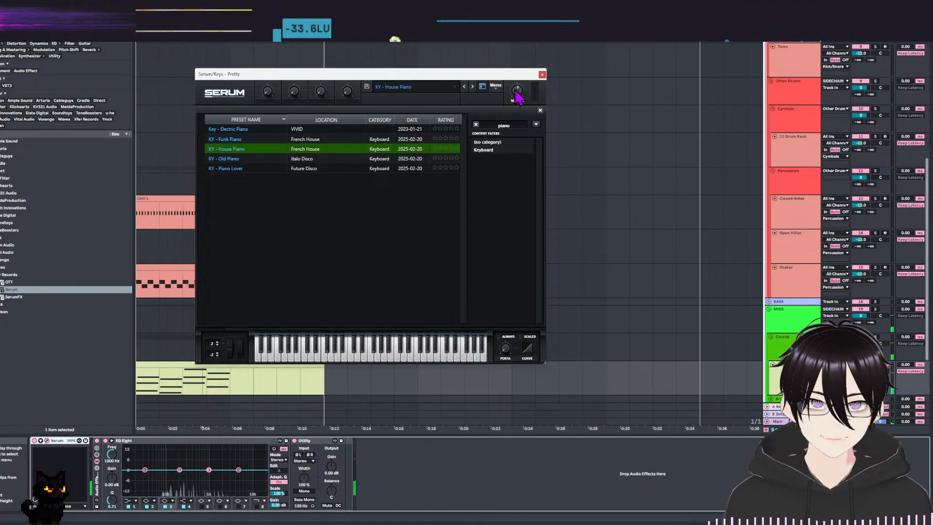
{"action": "left_click", "coordinate": [265, 130]}
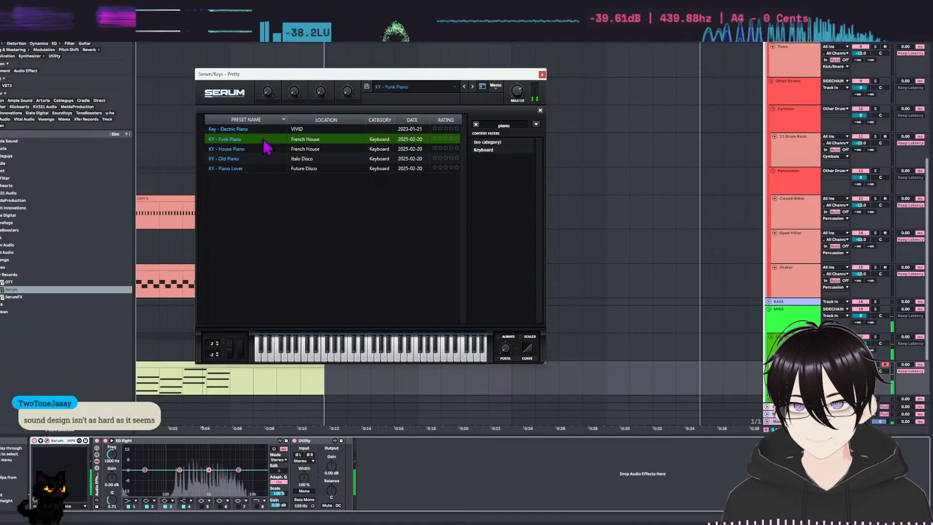
{"action": "mouse_move", "coordinate": [516, 90]}
{"action": "left_mouse_down"}
{"action": "mouse_move", "coordinate": [514, 103]}
{"action": "mouse_move", "coordinate": [519, 94]}
{"action": "left_mouse_up"}
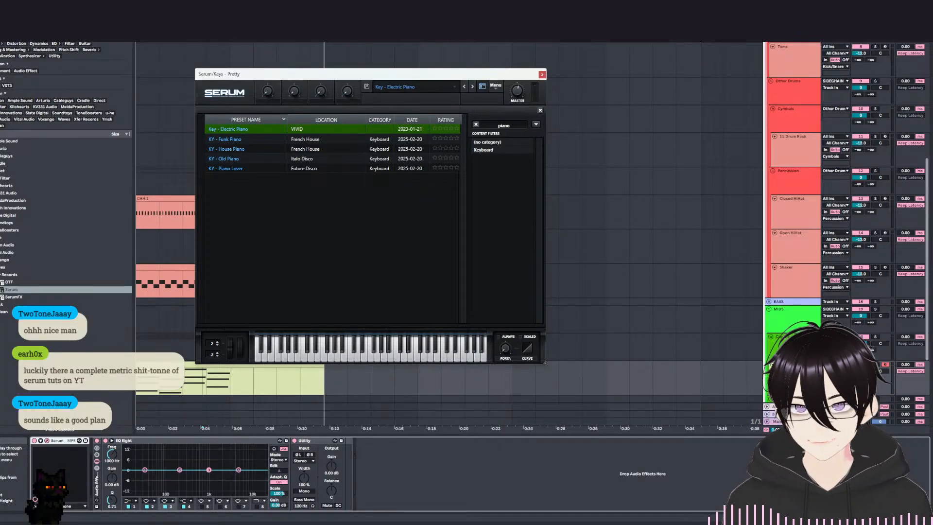
Shorten the decay of envelope 1 to 1.37 s in the electric piano preset and close Serum.
{"action": "left_click", "coordinate": [483, 87]}
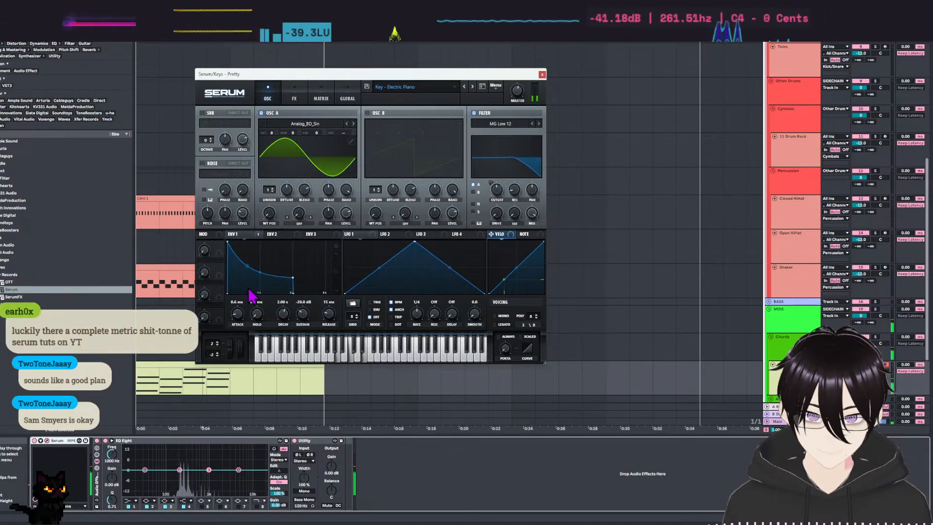
{"action": "mouse_move", "coordinate": [286, 289]}
{"action": "left_mouse_down"}
{"action": "mouse_move", "coordinate": [294, 276]}
{"action": "mouse_move", "coordinate": [272, 277]}
{"action": "left_mouse_up"}
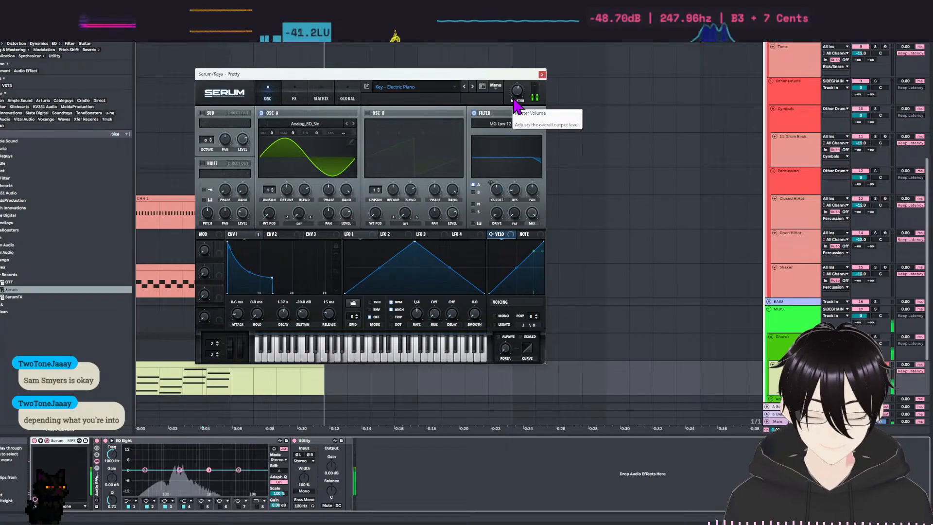
{"action": "left_click", "coordinate": [543, 75]}
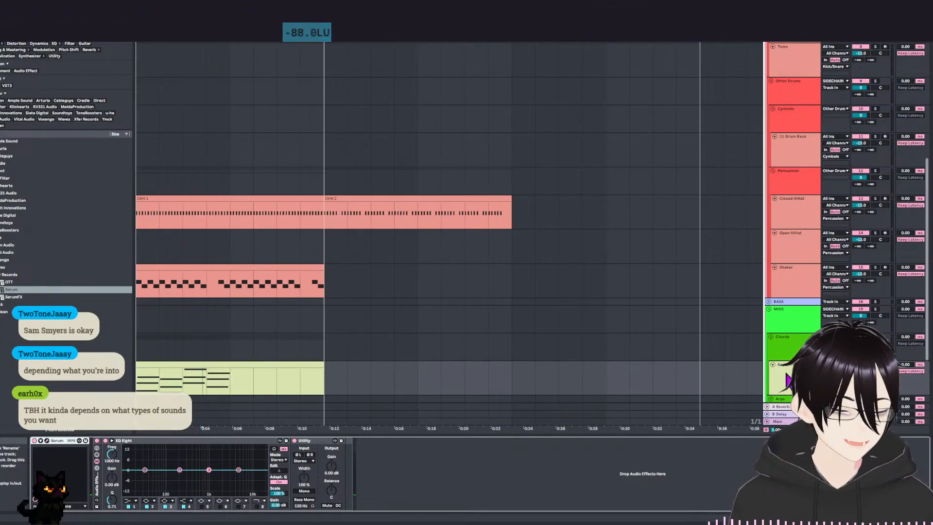
Rename the track that holds the chord clip as Electric Piano.
{"action": "key", "text": "ctrl+r"}
{"action": "type", "text": "Electric"}
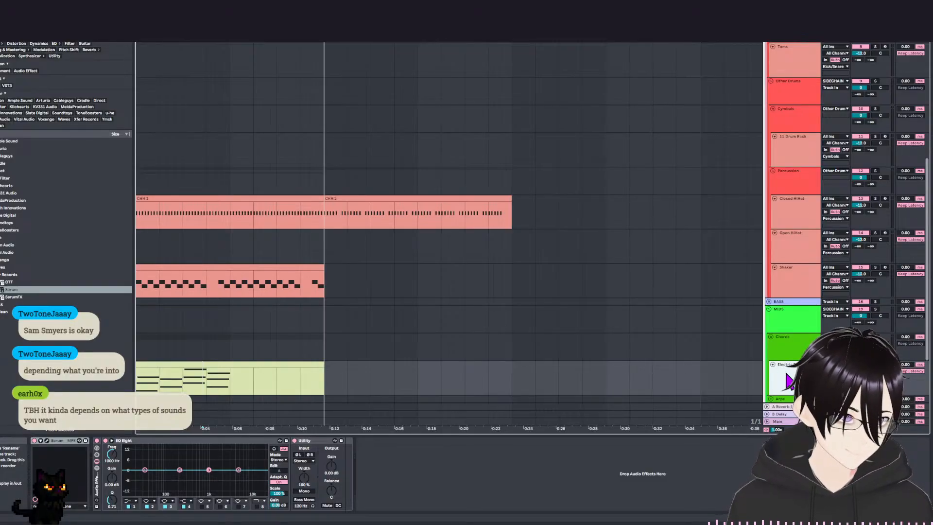
Open the chord clip on the Electric Piano track and enlarge the note editor to show all four chords.
{"action": "scroll", "coordinate": [342, 316], "scroll_direction": "down", "scroll_amount": 4}
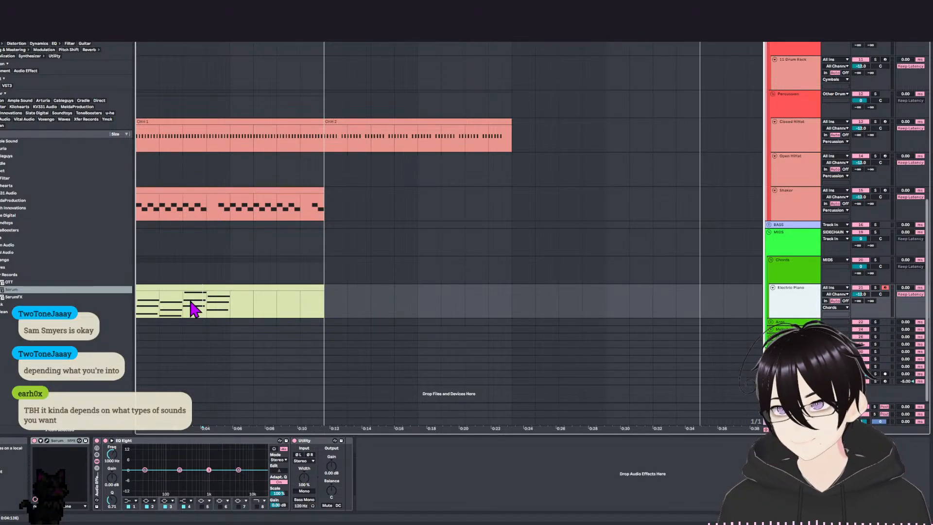
{"action": "left_click", "coordinate": [193, 286]}
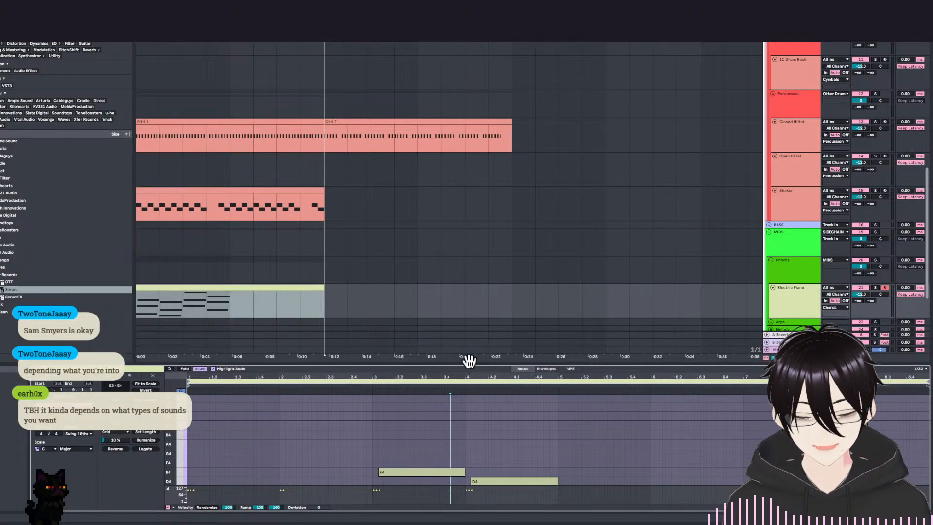
{"action": "left_click_drag", "start_coordinate": [475, 364], "coordinate": [486, 265]}
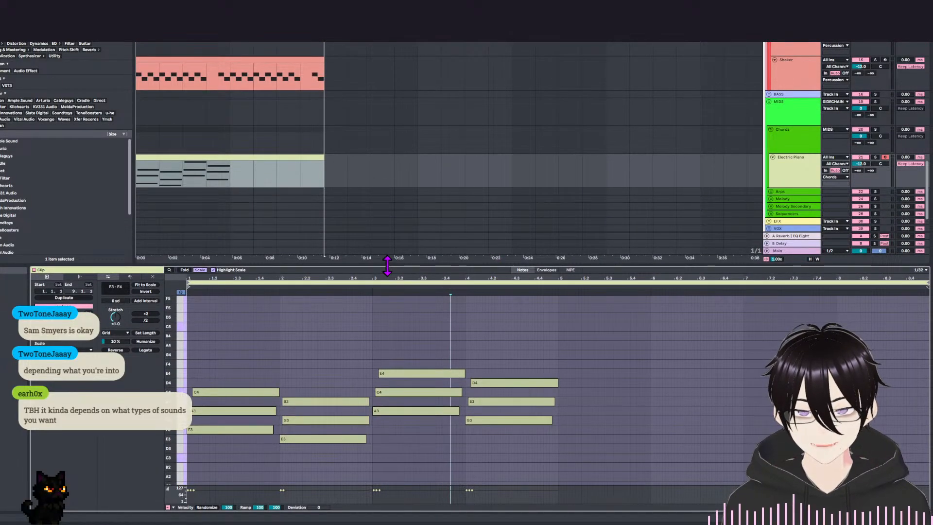
{"action": "left_click_drag", "start_coordinate": [389, 266], "coordinate": [390, 218]}
{"action": "scroll", "coordinate": [291, 286], "scroll_direction": "down", "scroll_amount": 4}
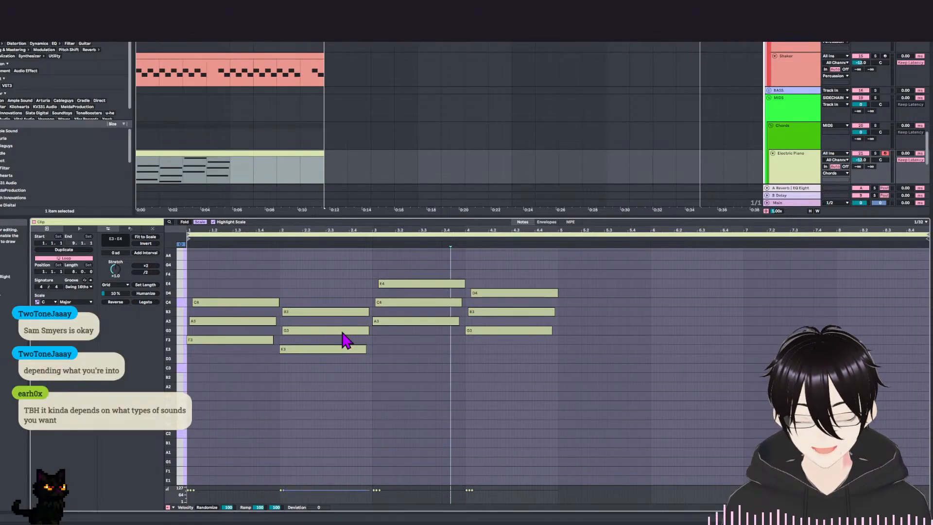
{"action": "left_click", "coordinate": [555, 412]}
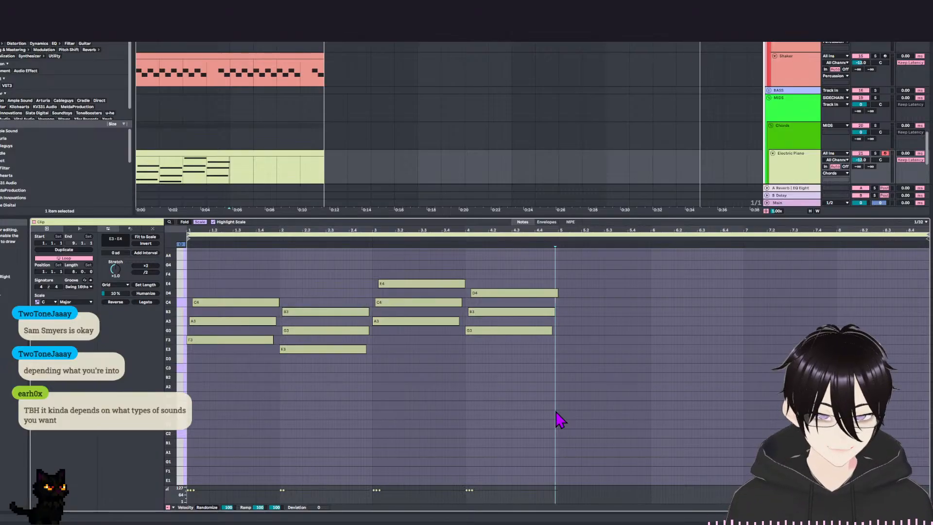
{"action": "left_click", "coordinate": [562, 399]}
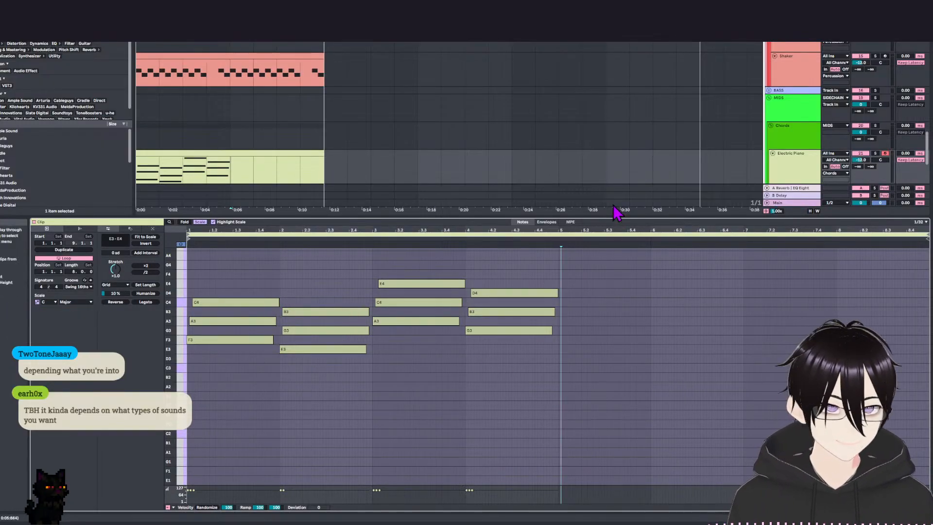
{"action": "scroll", "coordinate": [277, 287], "scroll_direction": "up", "scroll_amount": 2}
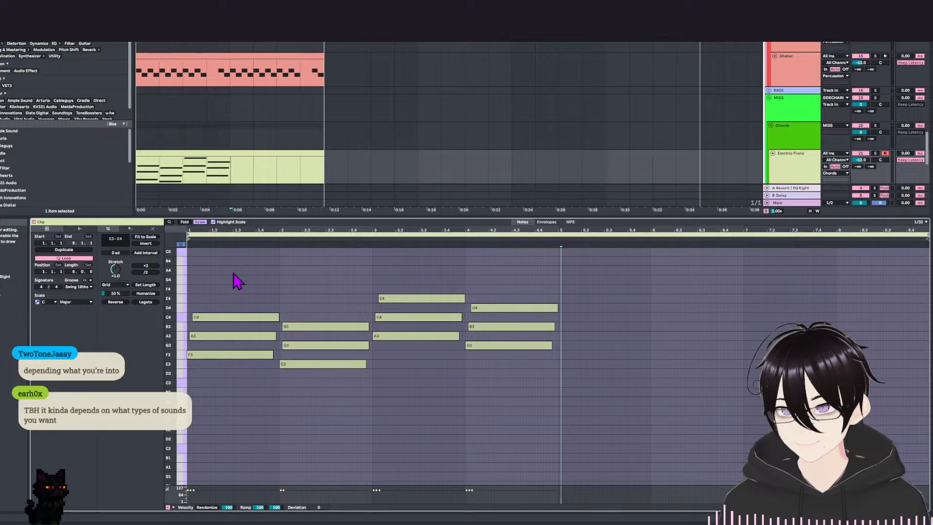
Play back the progression and nudge the second chord's B3 forward by one 1/32 grid step to extend its strum.
{"action": "key", "text": "space"}
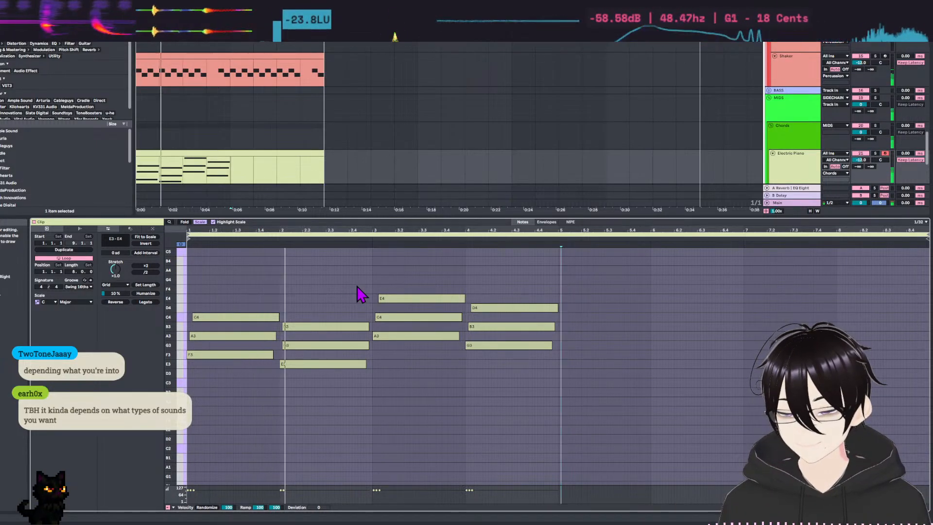
{"action": "left_click", "coordinate": [305, 328]}
{"action": "key", "text": "space"}
{"action": "key", "text": "Right"}
{"action": "key", "text": "space"}
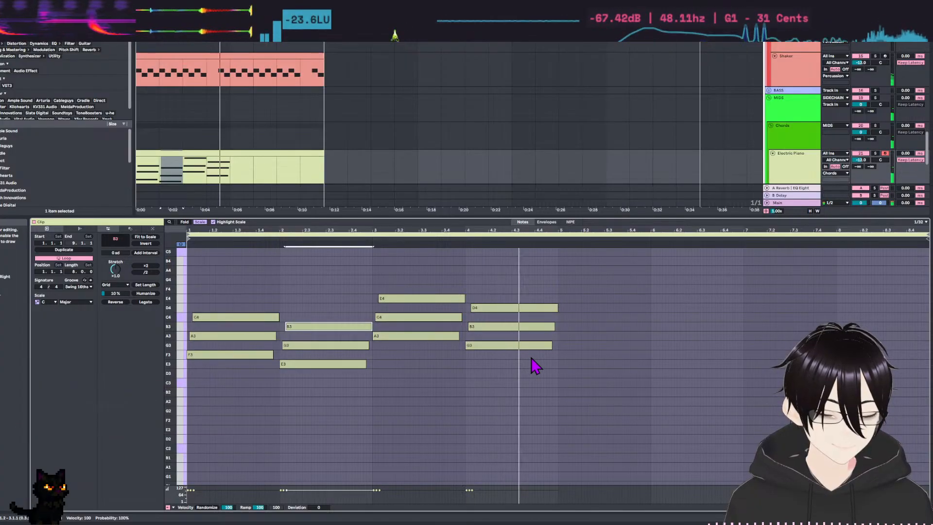
{"action": "key", "text": "space"}
{"action": "left_click", "coordinate": [505, 418]}
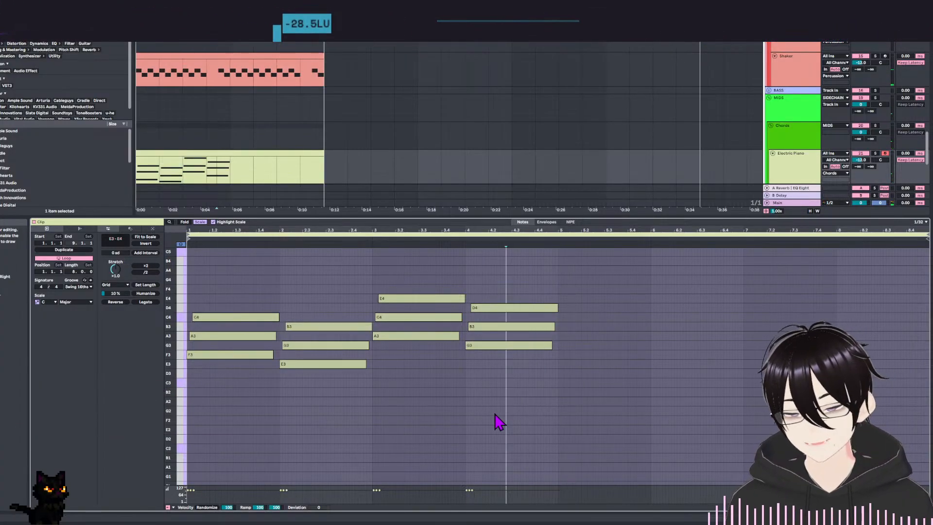
{"action": "left_click", "coordinate": [384, 412]}
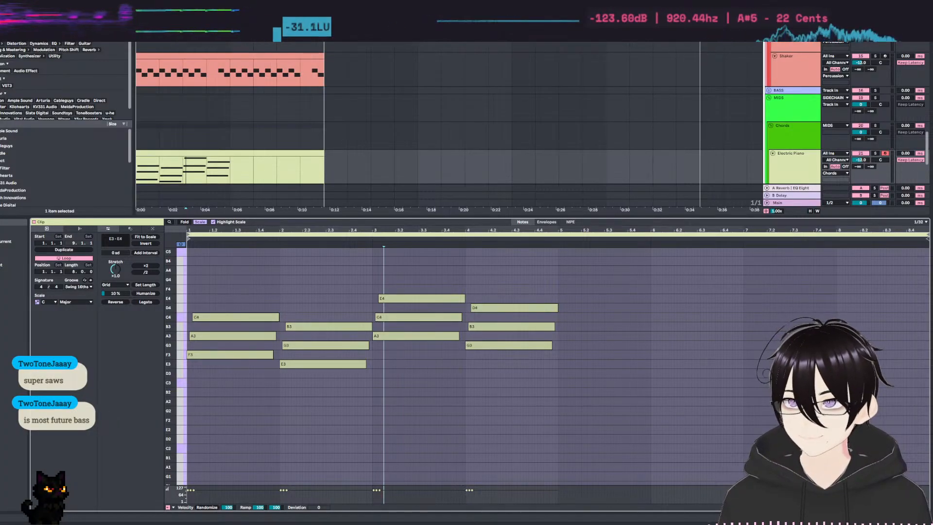
Transpose all the notes of the four chords up one octave.
{"action": "left_click_drag", "start_coordinate": [258, 257], "coordinate": [258, 408]}
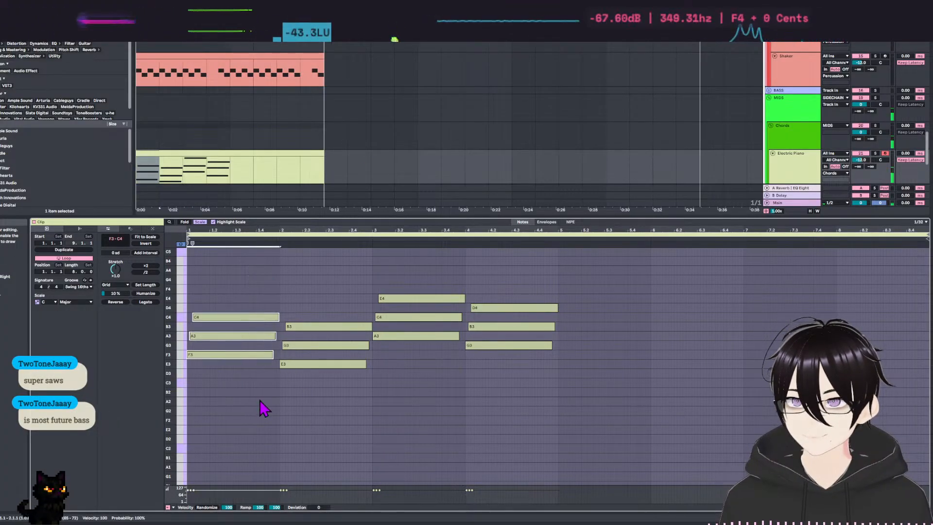
{"action": "key", "text": "ctrl+a"}
{"action": "key", "text": "shift+Up"}
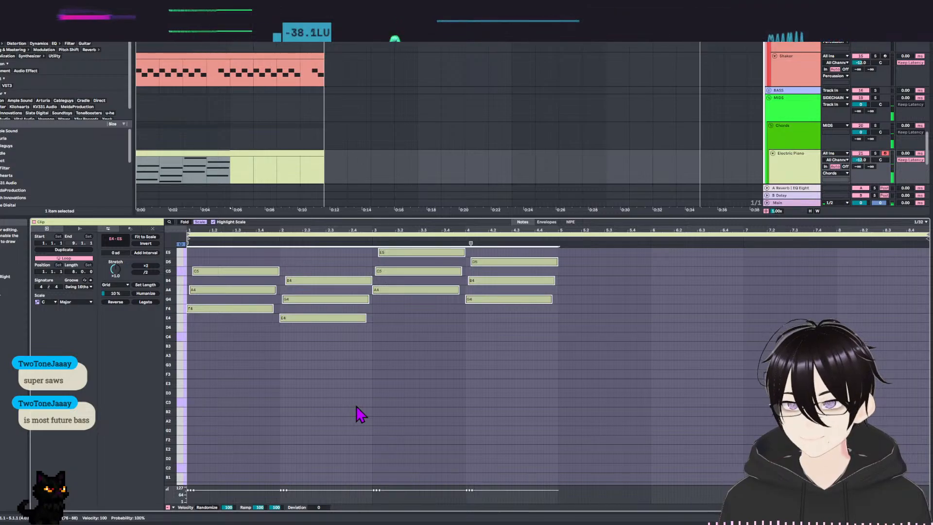
{"action": "scroll", "coordinate": [354, 404], "scroll_direction": "up", "scroll_amount": 3}
Audition the first three chords in turn and move the third chord to D4, F4 and A4.
{"action": "left_click_drag", "start_coordinate": [273, 334], "coordinate": [248, 454]}
{"action": "left_click_drag", "start_coordinate": [323, 325], "coordinate": [354, 454]}
{"action": "left_click_drag", "start_coordinate": [412, 285], "coordinate": [454, 426]}
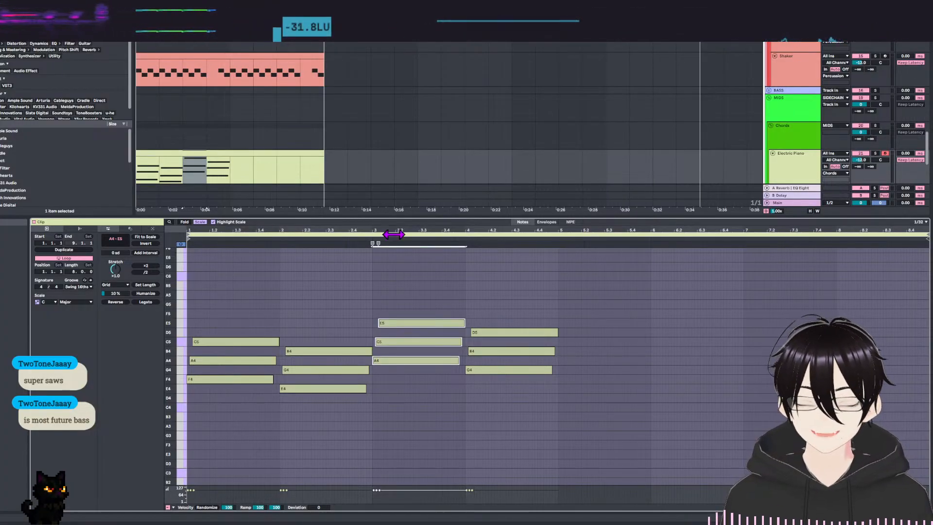
{"action": "left_click_drag", "start_coordinate": [228, 306], "coordinate": [230, 485]}
{"action": "left_click_drag", "start_coordinate": [328, 296], "coordinate": [358, 447]}
{"action": "left_click_drag", "start_coordinate": [427, 290], "coordinate": [432, 393]}
{"action": "key", "text": "shift+Down"}
{"action": "key", "text": "Up"}
{"action": "key", "text": "Up"}
{"action": "key", "text": "Up"}
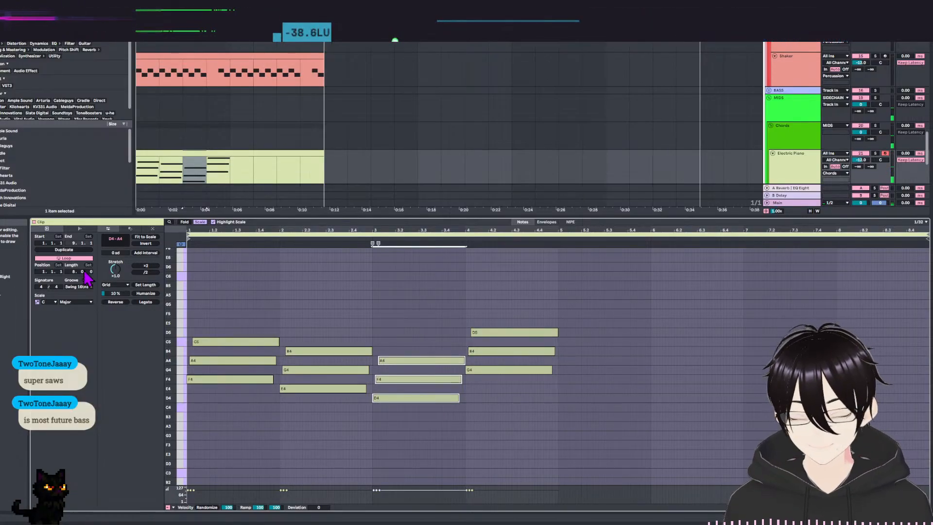
Audition the first three chords again and try the third chord one scale step lower and one scale step higher.
{"action": "left_click_drag", "start_coordinate": [247, 290], "coordinate": [261, 446]}
{"action": "left_click_drag", "start_coordinate": [353, 290], "coordinate": [366, 462]}
{"action": "left_click_drag", "start_coordinate": [424, 298], "coordinate": [428, 446]}
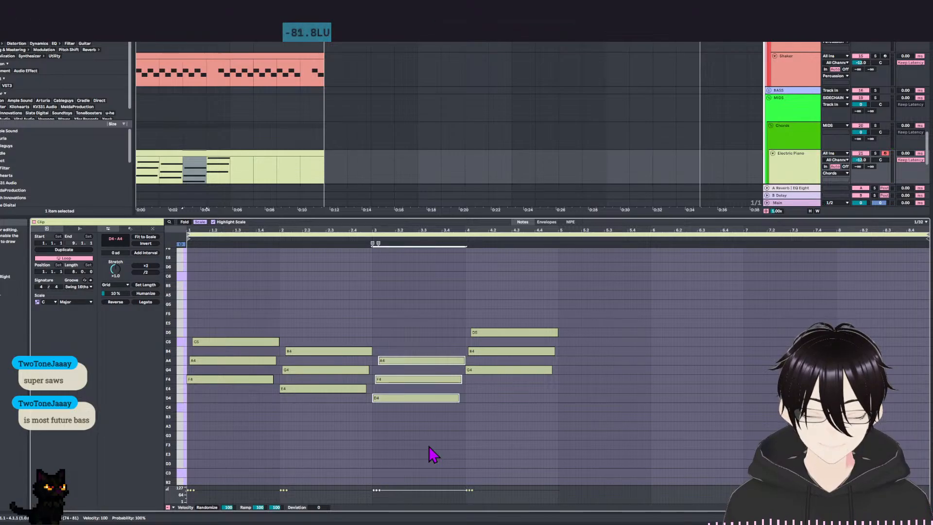
{"action": "key", "text": "Down"}
{"action": "key", "text": "Up"}
{"action": "key", "text": "Up"}
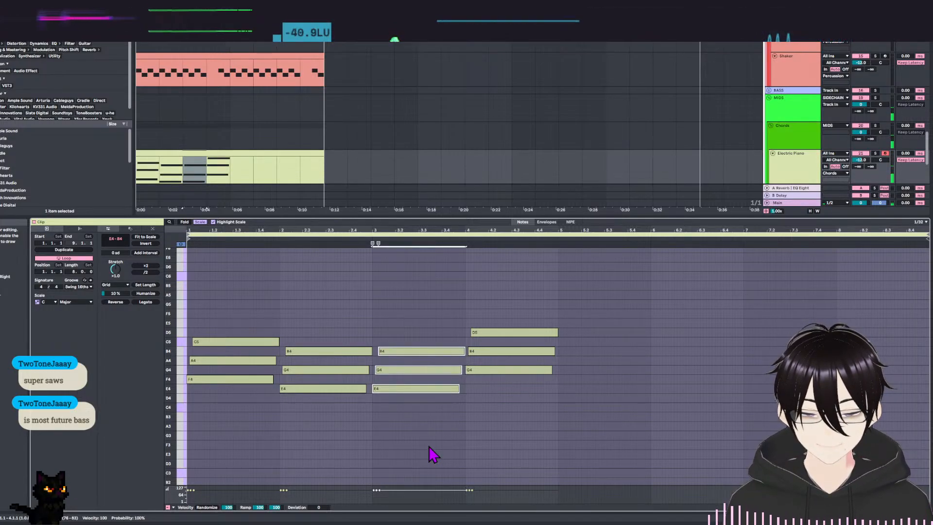
{"action": "key", "text": "Down"}
{"action": "key", "text": "Down"}
{"action": "key", "text": "Up"}
Move the first chord up to A4, C5 and E5, and the second chord up to G4, B4 and D5.
{"action": "left_click_drag", "start_coordinate": [267, 287], "coordinate": [250, 444]}
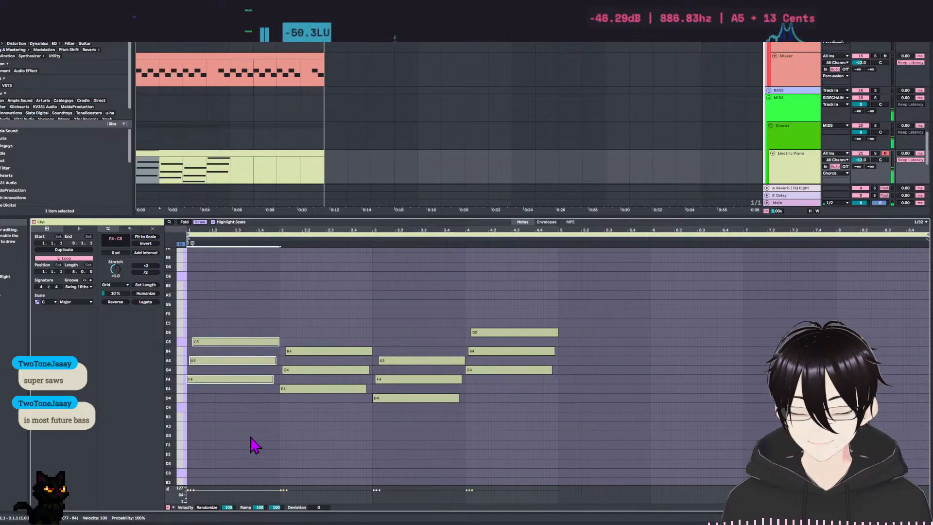
{"action": "key", "text": "Up"}
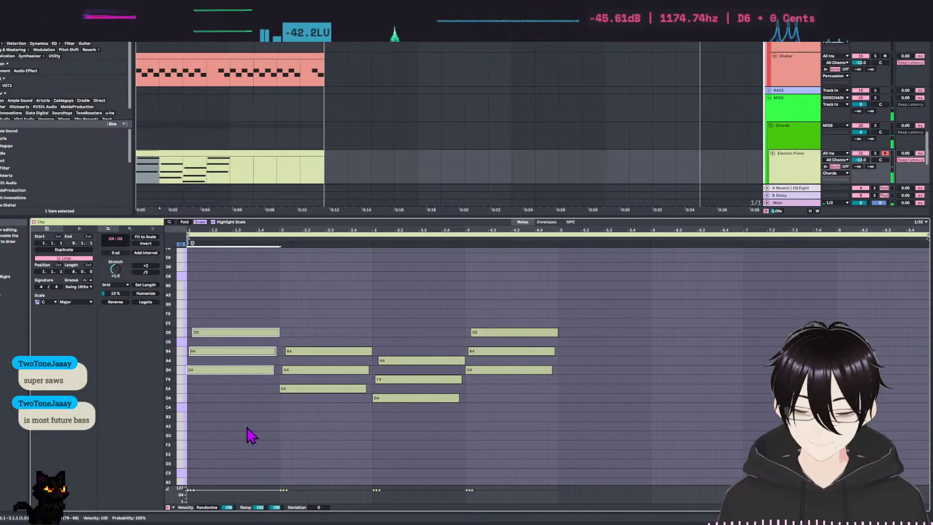
{"action": "key", "text": "Up"}
{"action": "left_click_drag", "start_coordinate": [246, 270], "coordinate": [254, 429]}
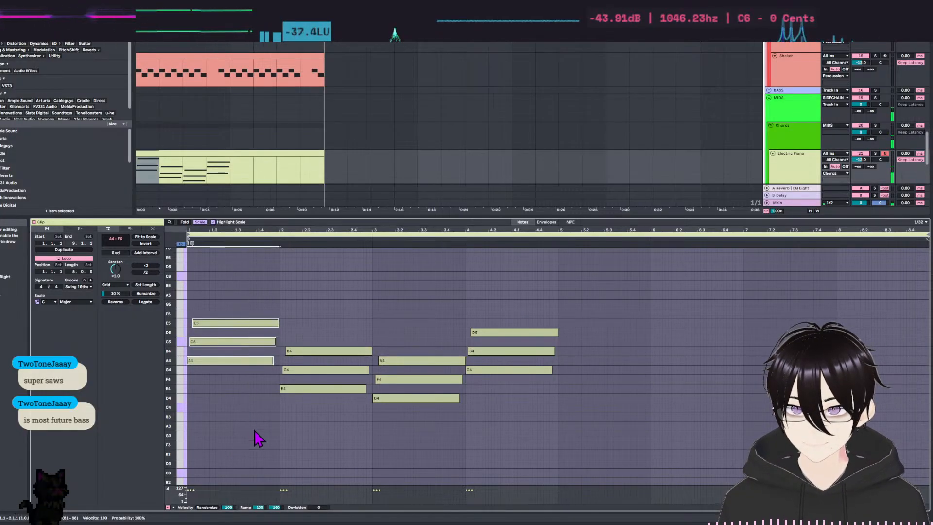
{"action": "left_click_drag", "start_coordinate": [342, 302], "coordinate": [334, 460]}
{"action": "key", "text": "Up"}
{"action": "key", "text": "Up"}
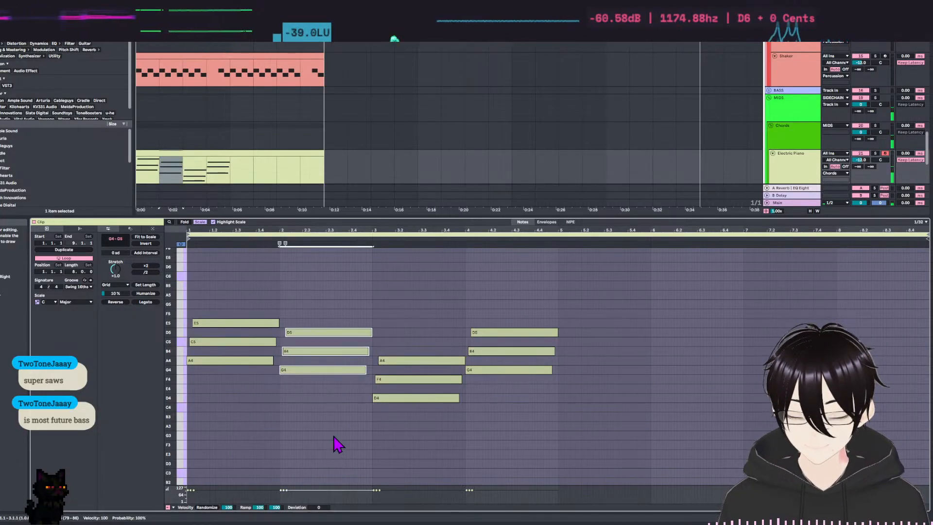
Audition the first two chords and raise the third chord to E4, G4 and B4.
{"action": "left_click_drag", "start_coordinate": [246, 292], "coordinate": [248, 402]}
{"action": "left_click_drag", "start_coordinate": [339, 300], "coordinate": [344, 454]}
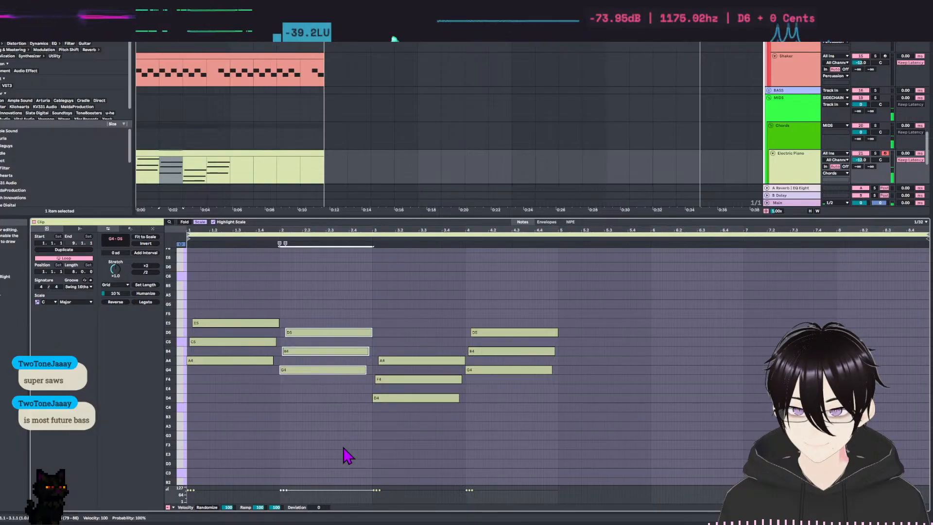
{"action": "left_click_drag", "start_coordinate": [410, 333], "coordinate": [431, 483]}
{"action": "key", "text": "Up"}
{"action": "key", "text": "Up"}
{"action": "left_click_drag", "start_coordinate": [405, 308], "coordinate": [425, 462]}
Try the fourth chord at A4, C5 and E5 against the others, and settle it on F4, A4 and C5.
{"action": "left_click_drag", "start_coordinate": [518, 262], "coordinate": [524, 492]}
{"action": "key", "text": "Up"}
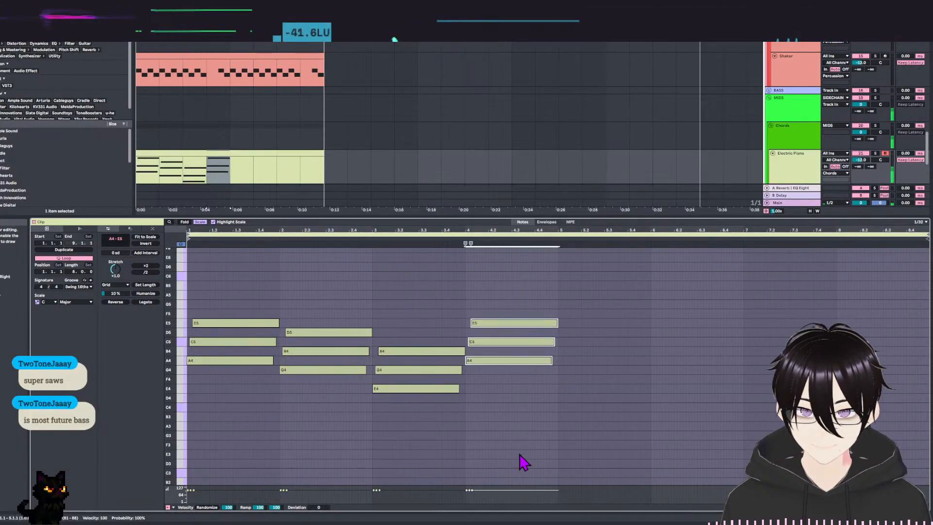
{"action": "left_click_drag", "start_coordinate": [242, 255], "coordinate": [272, 455]}
{"action": "left_click_drag", "start_coordinate": [330, 284], "coordinate": [342, 457]}
{"action": "left_click_drag", "start_coordinate": [423, 279], "coordinate": [433, 434]}
{"action": "left_click_drag", "start_coordinate": [520, 270], "coordinate": [520, 438]}
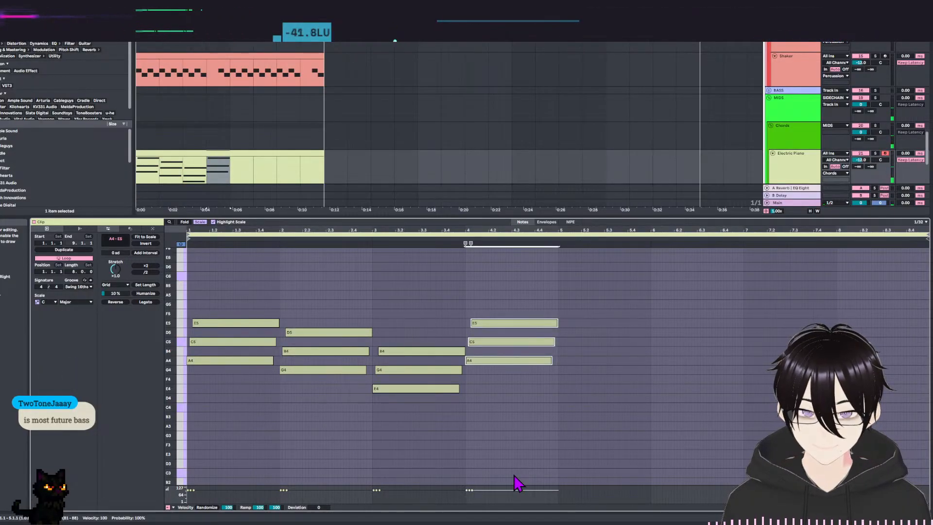
{"action": "key", "text": "Down"}
{"action": "key", "text": "Down"}
Audition the four chords one after another and play back the revised progression with the drums.
{"action": "left_click_drag", "start_coordinate": [218, 258], "coordinate": [243, 403]}
{"action": "left_click_drag", "start_coordinate": [335, 289], "coordinate": [344, 427]}
{"action": "left_click_drag", "start_coordinate": [434, 303], "coordinate": [433, 440]}
{"action": "left_click_drag", "start_coordinate": [516, 287], "coordinate": [518, 459]}
{"action": "key", "text": "space"}
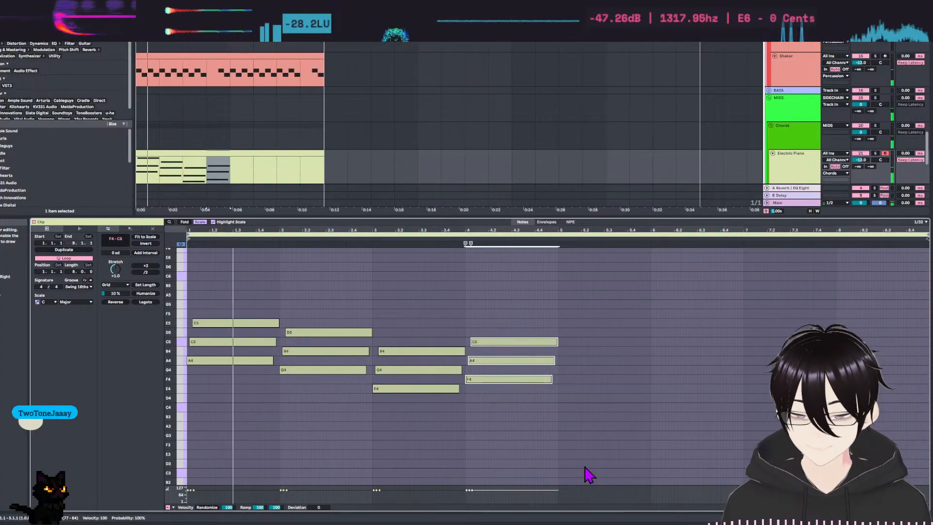
{"action": "key", "text": "space"}
{"action": "left_click", "coordinate": [592, 409]}
{"action": "left_click", "coordinate": [308, 362]}
{"action": "left_click", "coordinate": [631, 442]}
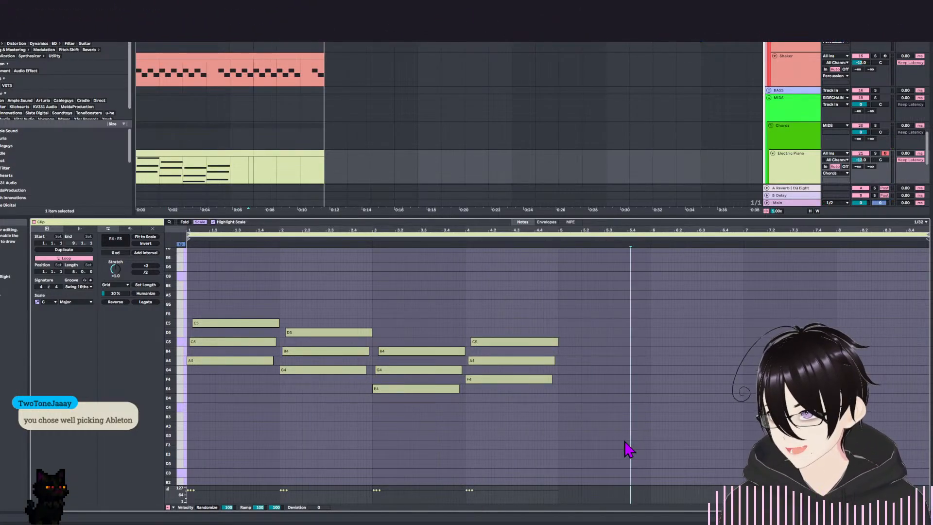
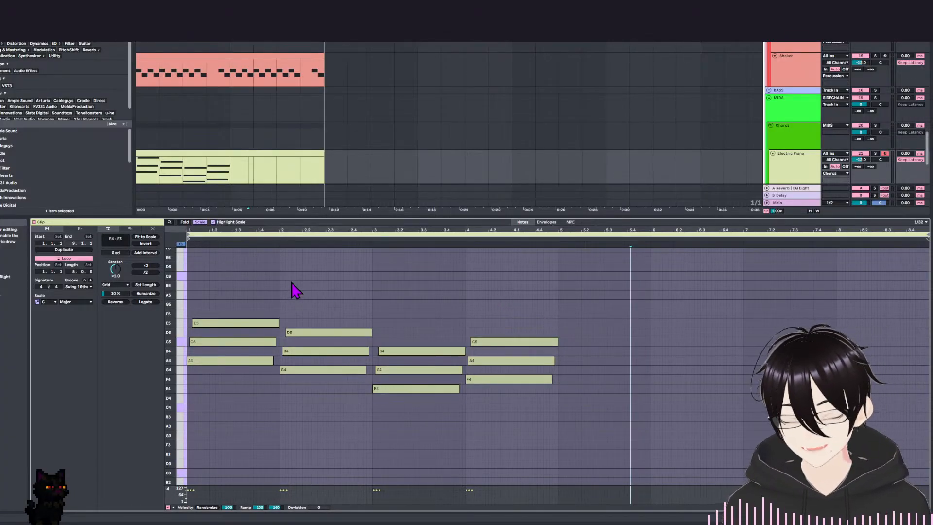
Play back the four-chord progression with the drums, stopping and restarting it to judge the voicings.
{"action": "scroll", "coordinate": [321, 292], "scroll_direction": "up", "scroll_amount": 1}
{"action": "key", "text": "space"}
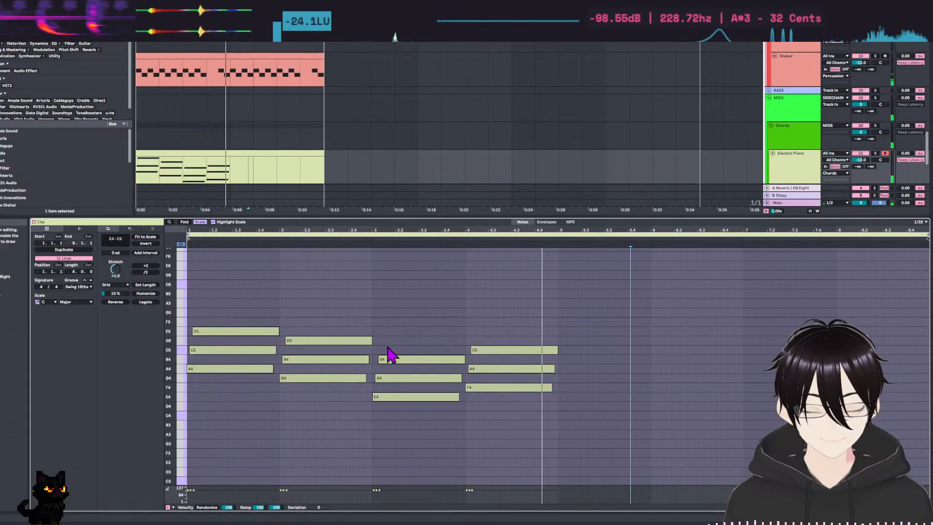
{"action": "key", "text": "space"}
{"action": "left_click_drag", "start_coordinate": [233, 263], "coordinate": [206, 427]}
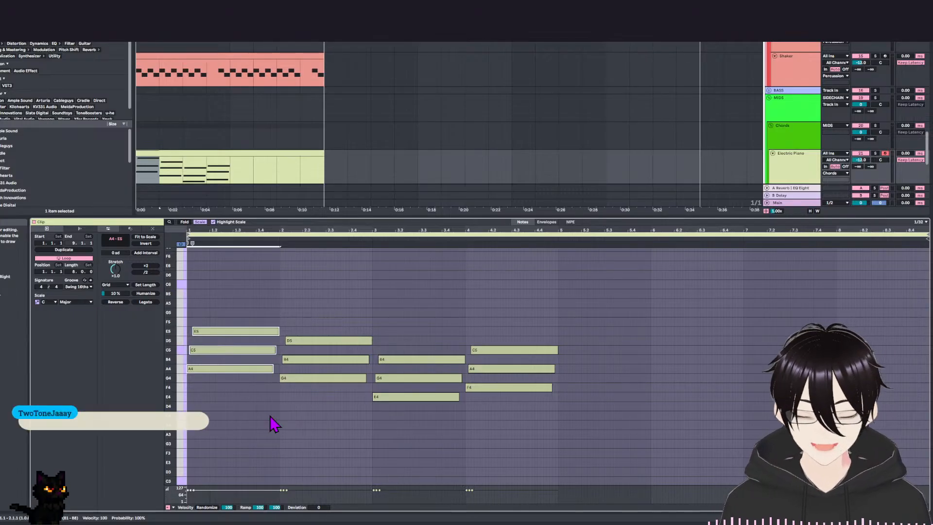
{"action": "left_click_drag", "start_coordinate": [246, 281], "coordinate": [615, 481]}
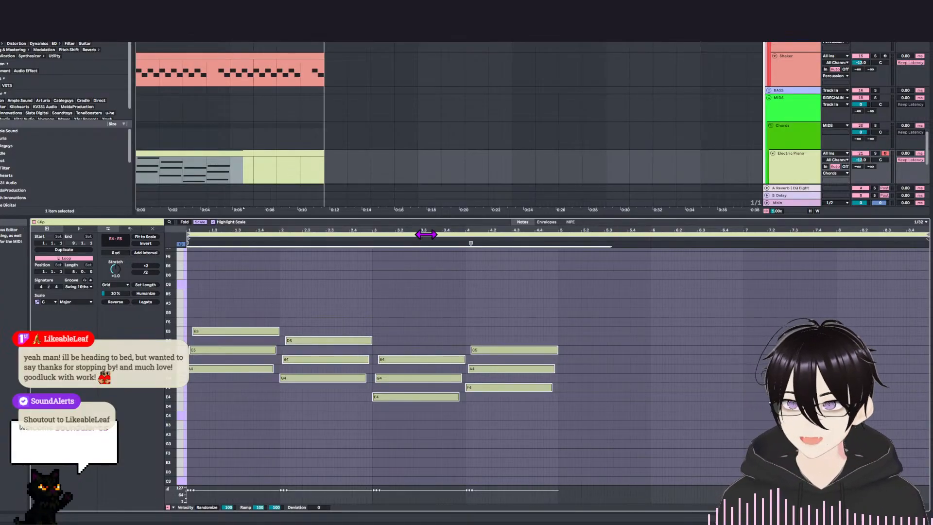
{"action": "left_click", "coordinate": [352, 290]}
{"action": "mouse_move", "coordinate": [353, 290]}
{"action": "left_mouse_down"}
{"action": "mouse_move", "coordinate": [373, 267]}
{"action": "mouse_move", "coordinate": [377, 286]}
{"action": "left_mouse_up"}
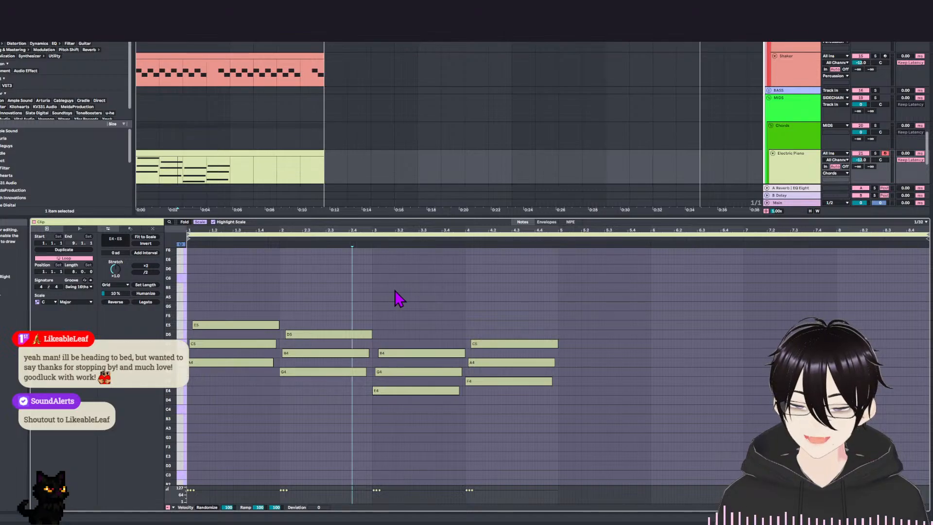
{"action": "key", "text": "space"}
{"action": "scroll", "coordinate": [418, 311], "scroll_direction": "up", "scroll_amount": 1}
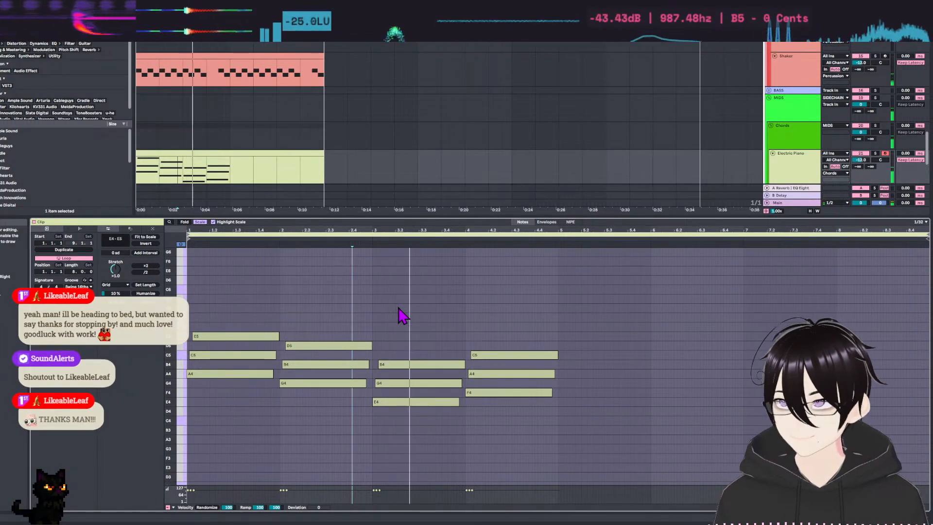
{"action": "key", "text": "space"}
Add a seventh on top of each of the four chords, G5, F5, D5 and E5, and play back the result.
{"action": "left_click", "coordinate": [248, 314]}
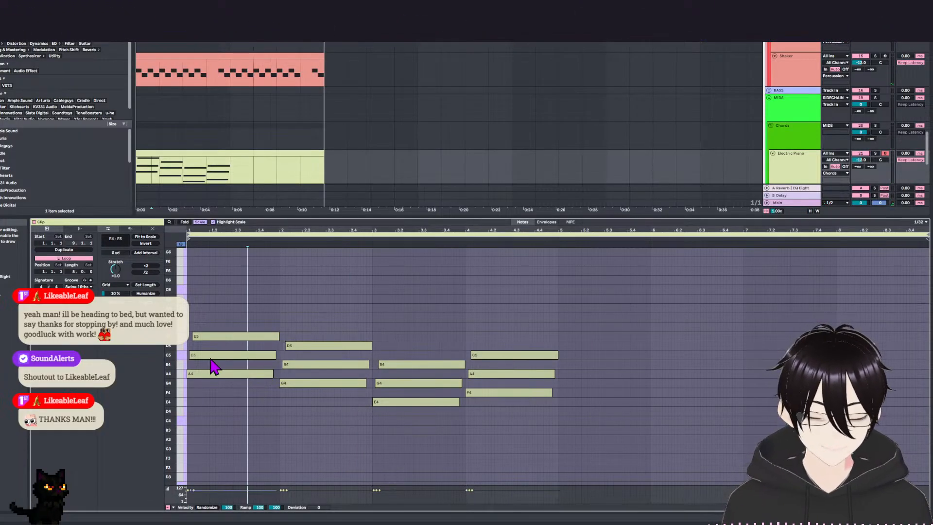
{"action": "left_click", "coordinate": [236, 337]}
{"action": "left_click_drag", "start_coordinate": [238, 337], "coordinate": [238, 320]}
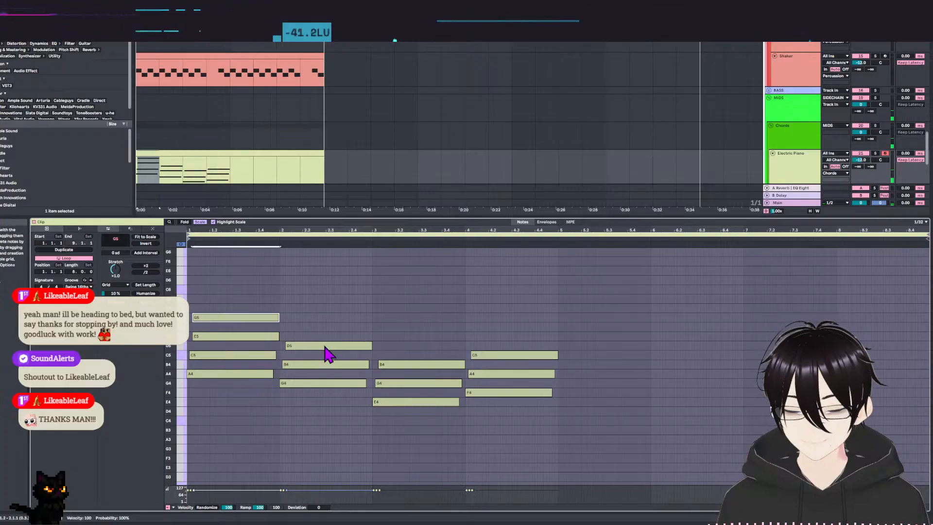
{"action": "left_click", "coordinate": [325, 347]}
{"action": "left_click", "coordinate": [488, 356], "text": "shift"}
{"action": "left_click", "coordinate": [421, 365], "text": "shift"}
{"action": "left_click_drag", "start_coordinate": [319, 348], "coordinate": [319, 335]}
{"action": "key", "text": "space"}
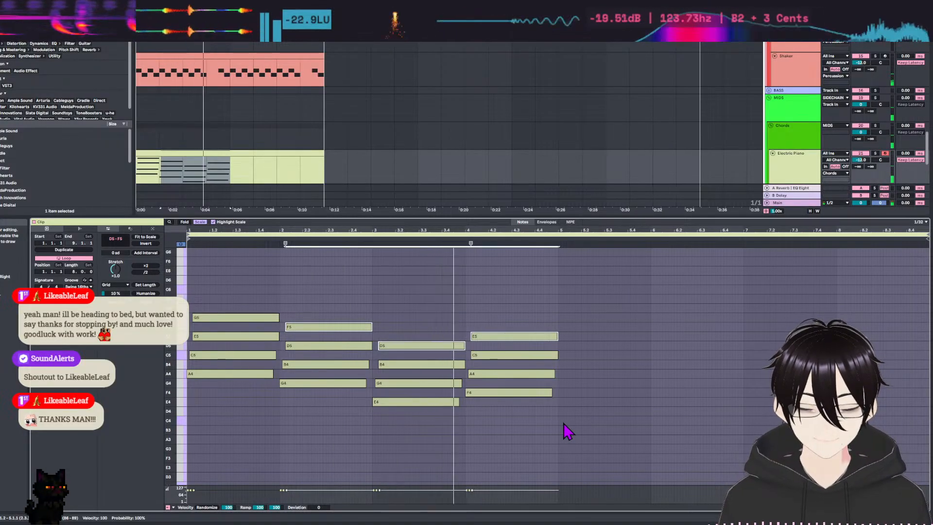
{"action": "left_click", "coordinate": [598, 413]}
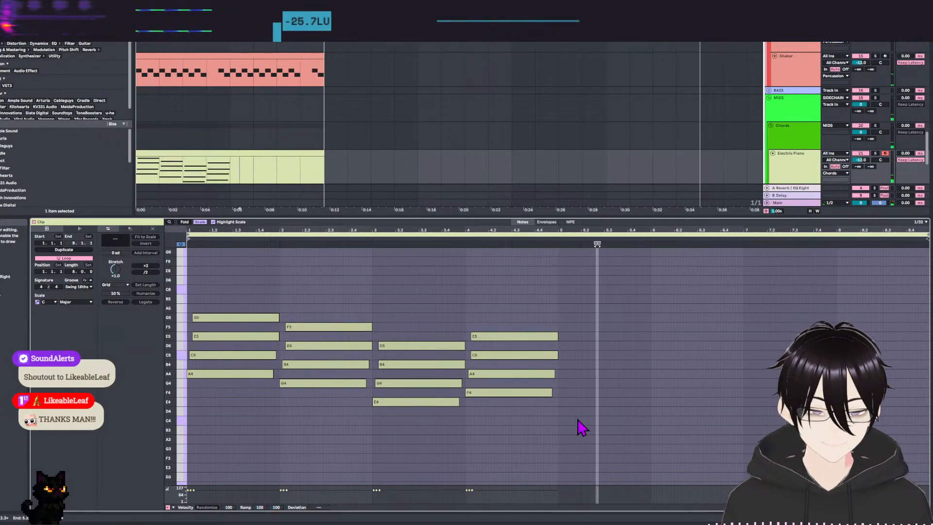
Fill bars 5 to 8 with copied seventh chords rooted on F4, E4, G4 and F4, and audition the lowest notes.
{"action": "left_click_drag", "start_coordinate": [518, 312], "coordinate": [863, 393]}
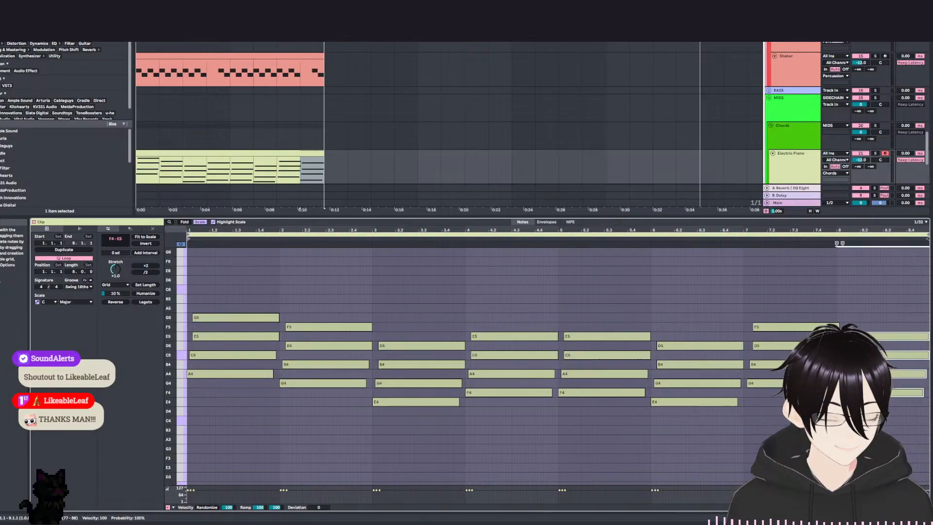
{"action": "left_click", "coordinate": [184, 418]}
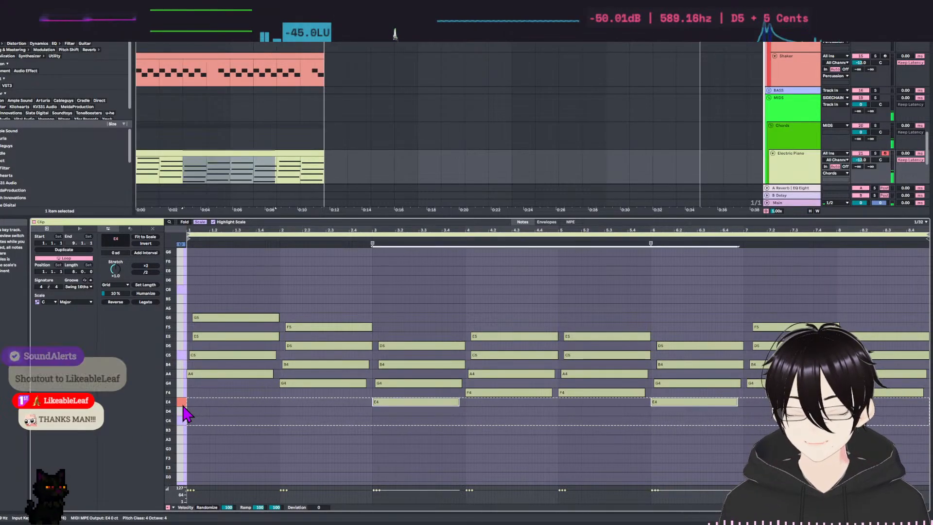
{"action": "left_click", "coordinate": [183, 397], "text": "shift"}
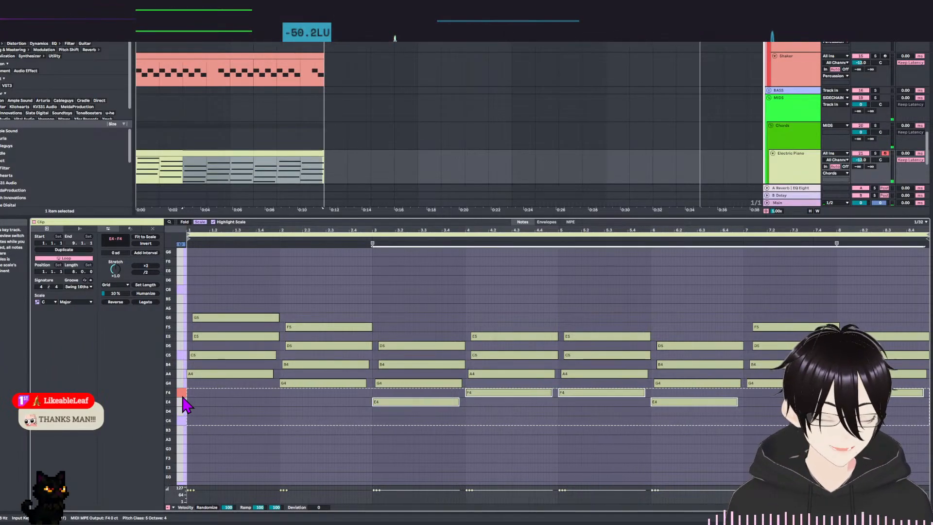
Raise the bar 7 chord to A4, C5, E5 and G5 and the bar 8 chord to G4, B4, D5 and F5, then audition.
{"action": "left_click_drag", "start_coordinate": [787, 287], "coordinate": [798, 405]}
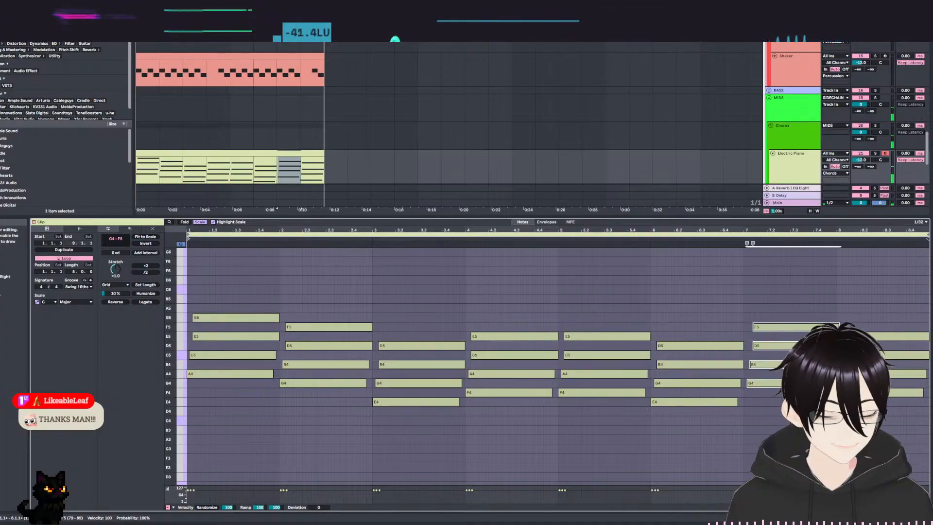
{"action": "key", "text": "Up"}
{"action": "left_click_drag", "start_coordinate": [874, 296], "coordinate": [887, 426]}
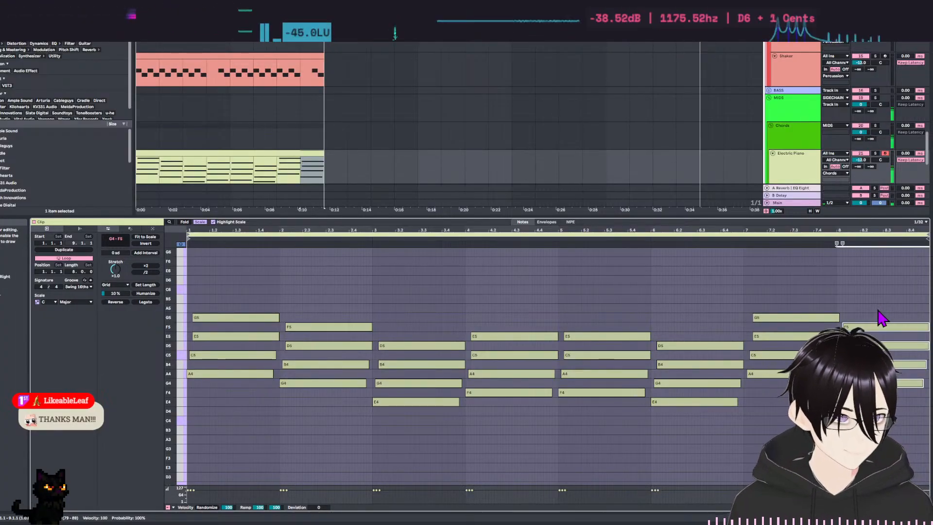
{"action": "key", "text": "space"}
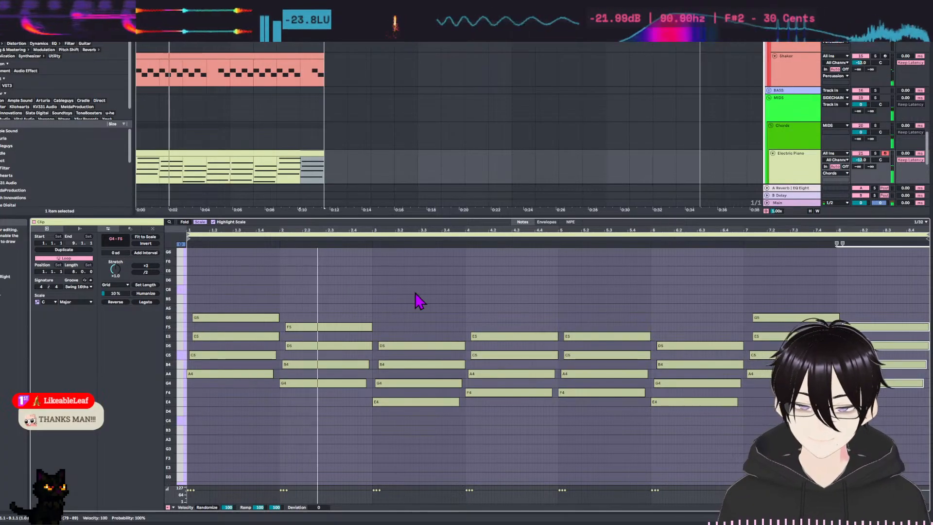
Nudge the bar 7 chord slightly earlier so it starts on the barline.
{"action": "left_click_drag", "start_coordinate": [747, 311], "coordinate": [793, 418]}
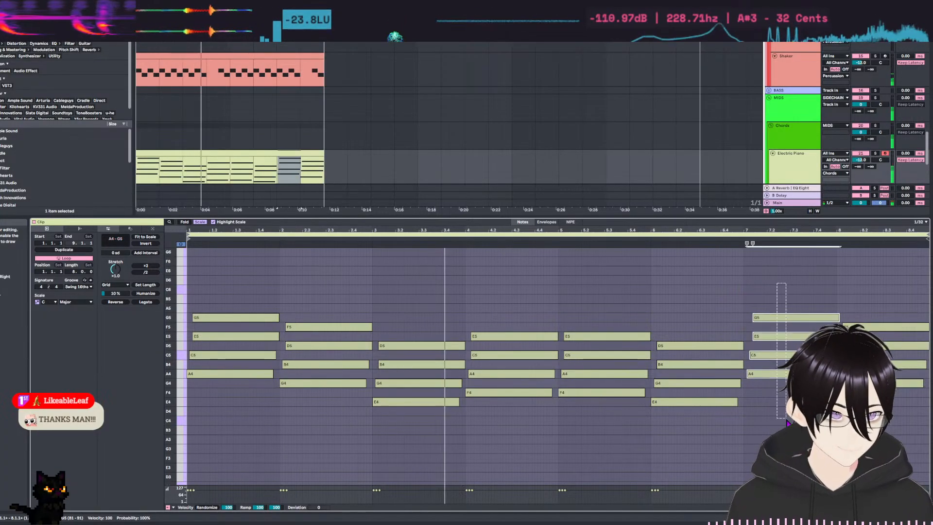
{"action": "left_click", "coordinate": [792, 419]}
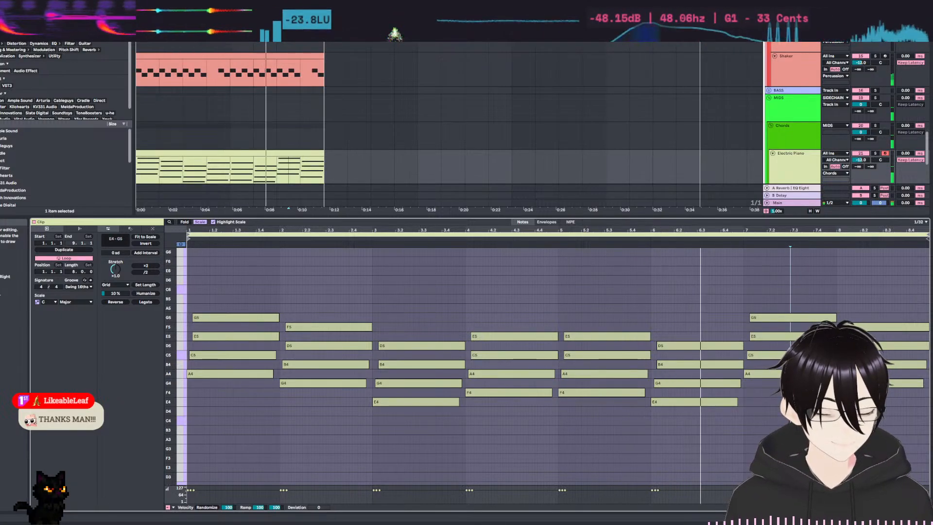
{"action": "left_click", "coordinate": [815, 244]}
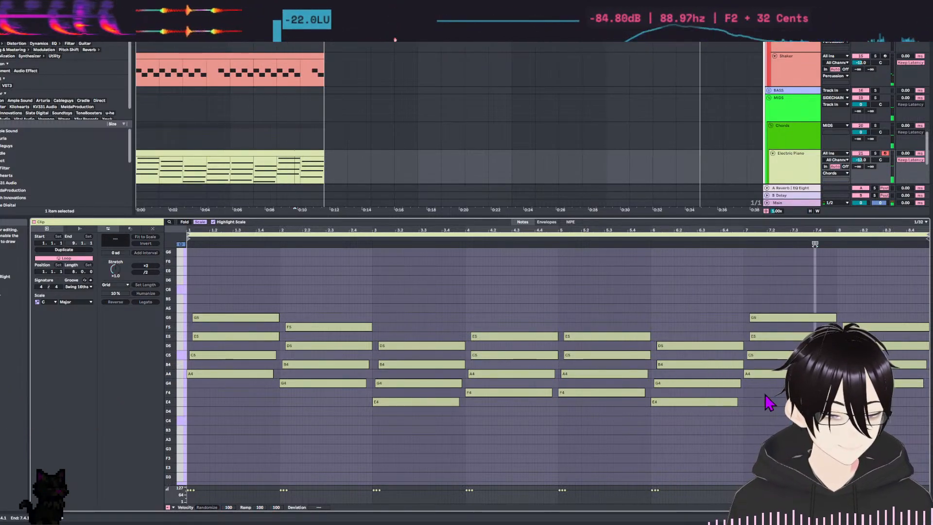
Show all chromatic notes instead of only the scale notes, and delete the bar 8 chord.
{"action": "left_click_drag", "start_coordinate": [775, 277], "coordinate": [784, 420]}
{"action": "left_click_drag", "start_coordinate": [868, 288], "coordinate": [877, 415]}
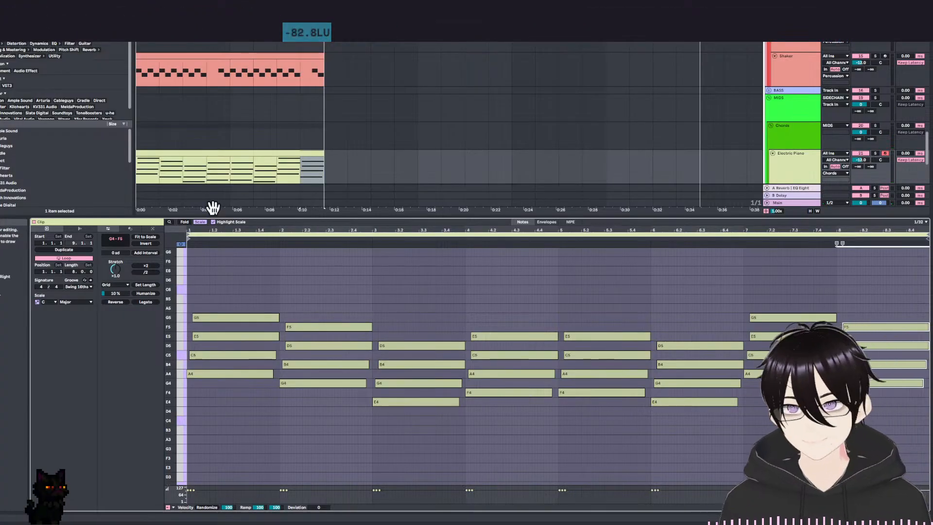
{"action": "left_click", "coordinate": [203, 222]}
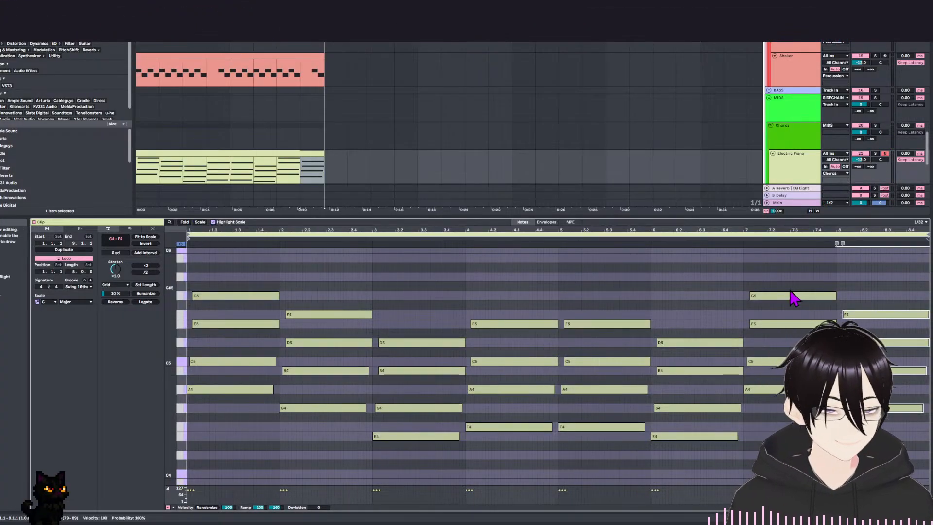
{"action": "key", "text": "Delete"}
{"action": "key", "text": "space"}
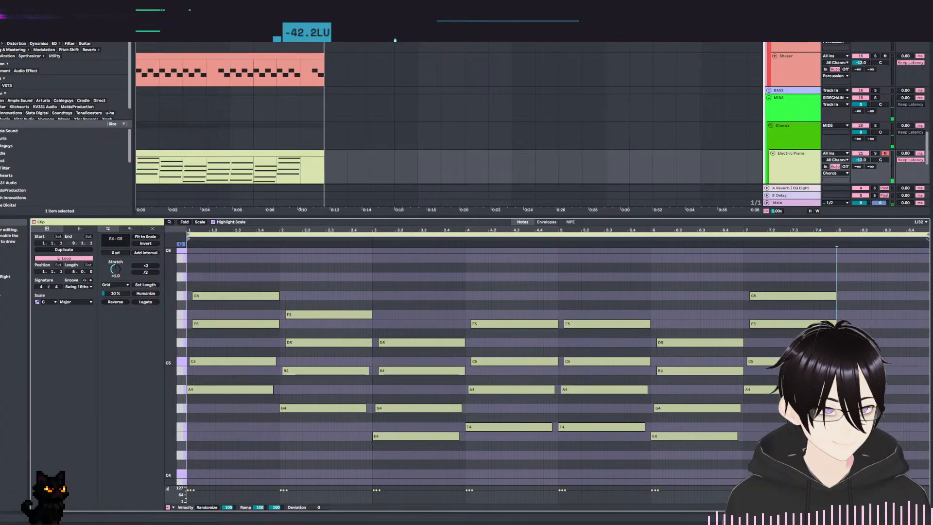
{"action": "left_click_drag", "start_coordinate": [780, 266], "coordinate": [804, 398]}
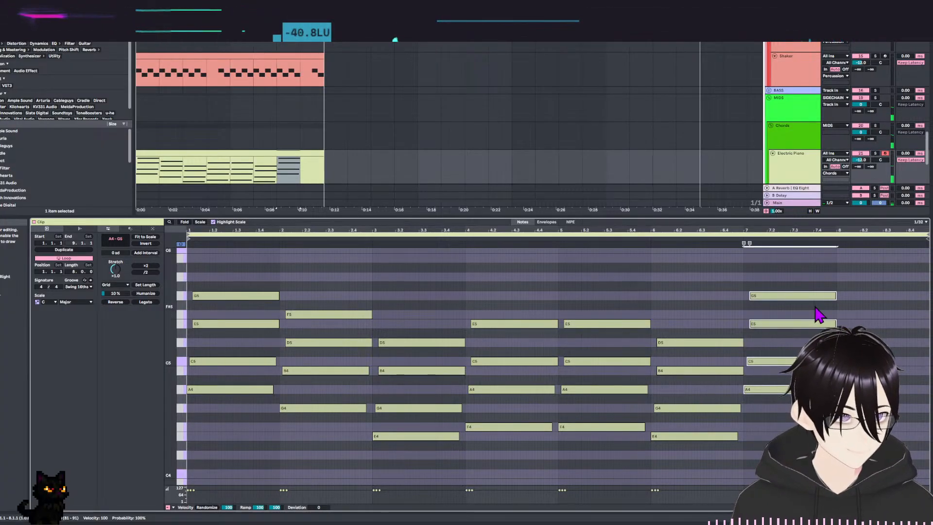
{"action": "key", "text": "shift+Left"}
{"action": "key", "text": "shift+Right"}
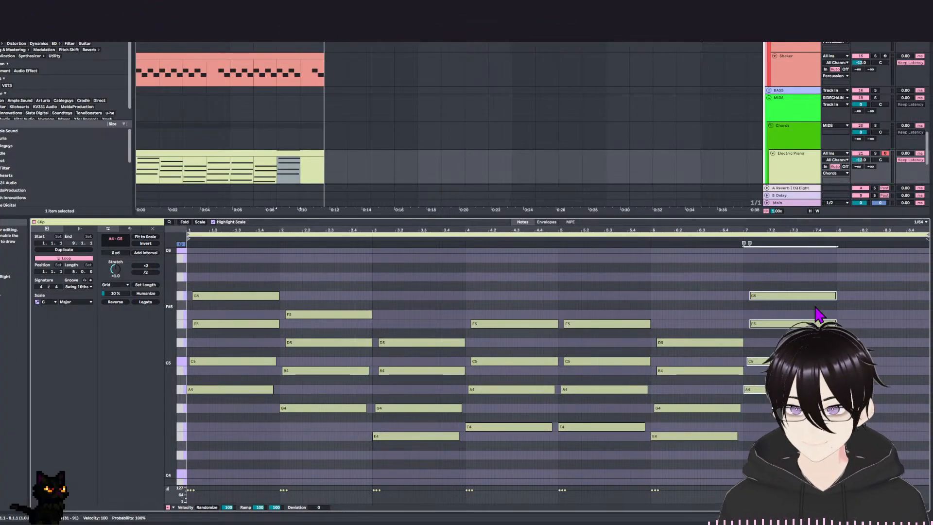
{"action": "left_click", "coordinate": [849, 270]}
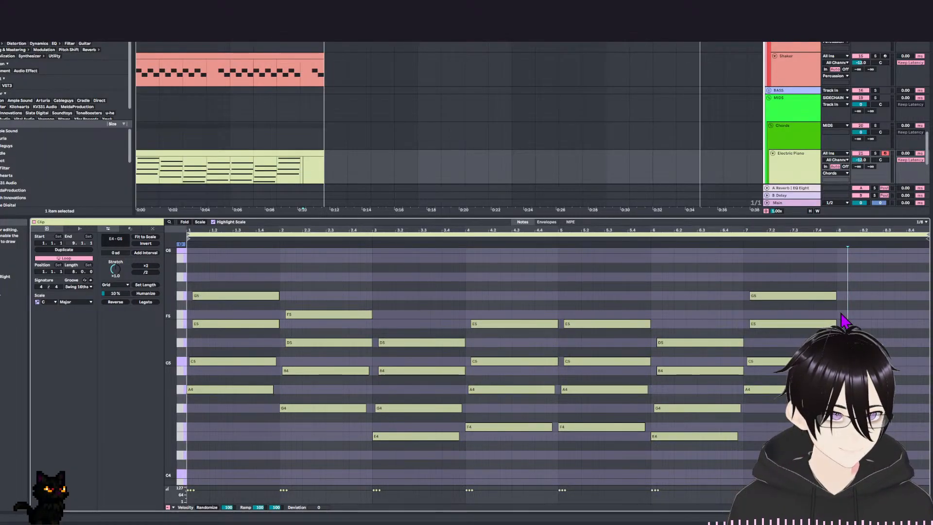
Shorten the bar 7 chord to half a bar and fill the second half with a copy a semitone lower, G#4, B4, D#5 and F#5.
{"action": "left_click_drag", "start_coordinate": [808, 259], "coordinate": [799, 417]}
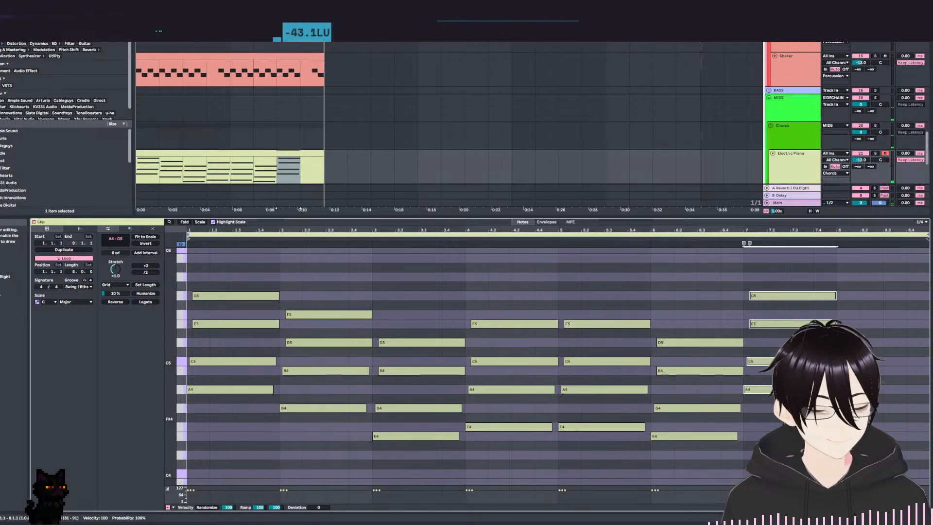
{"action": "left_click", "coordinate": [773, 294]}
{"action": "left_click_drag", "start_coordinate": [772, 298], "coordinate": [824, 307]}
{"action": "key", "text": "ctrl+z"}
{"action": "left_click_drag", "start_coordinate": [762, 283], "coordinate": [773, 387]}
{"action": "mouse_move", "coordinate": [776, 303]}
{"action": "left_mouse_down"}
{"action": "mouse_move", "coordinate": [829, 308]}
{"action": "mouse_move", "coordinate": [828, 319]}
{"action": "mouse_move", "coordinate": [813, 311]}
{"action": "left_mouse_up"}
{"action": "left_click", "coordinate": [796, 406]}
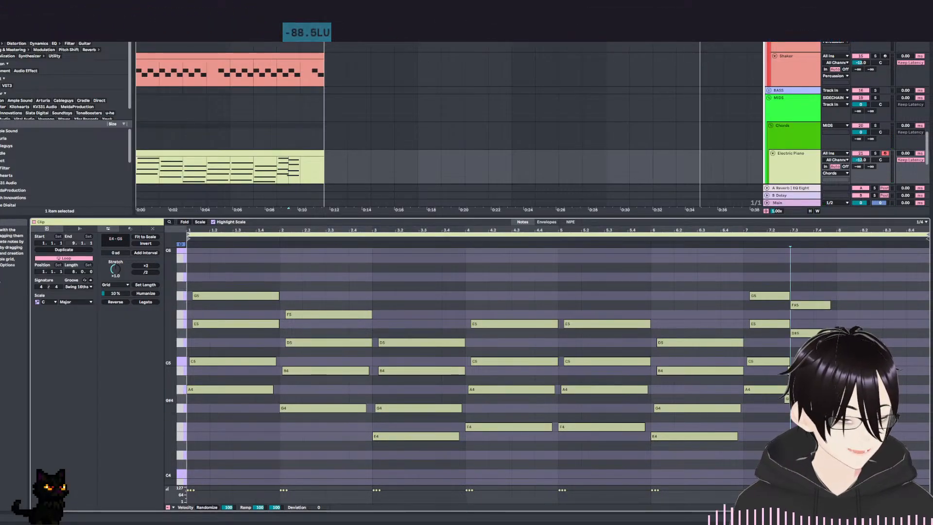
{"action": "left_click_drag", "start_coordinate": [802, 399], "coordinate": [808, 399]}
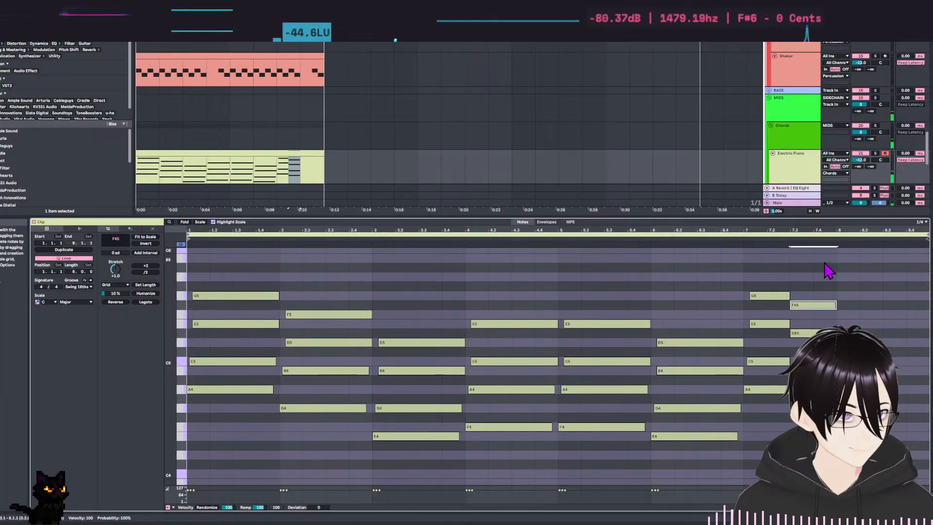
Fill bar 8 with half-bar copies of the chord, first at G4, A#4, D5 and F5, and then at A4, C5, E5 and G5.
{"action": "key", "text": "ctrl+d"}
{"action": "left_click_drag", "start_coordinate": [860, 318], "coordinate": [904, 297]}
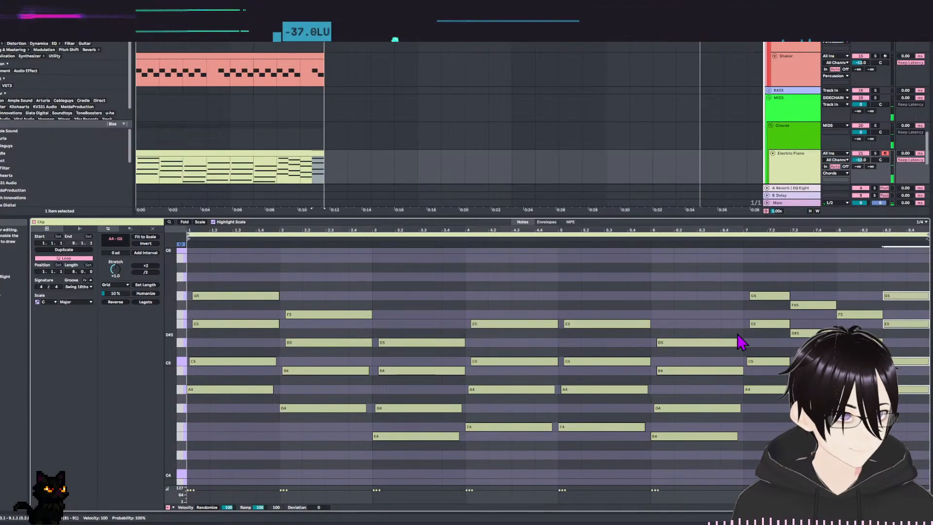
Play back the eight-bar progression and limit the note view to the scale's notes and the used ones.
{"action": "key", "text": "space"}
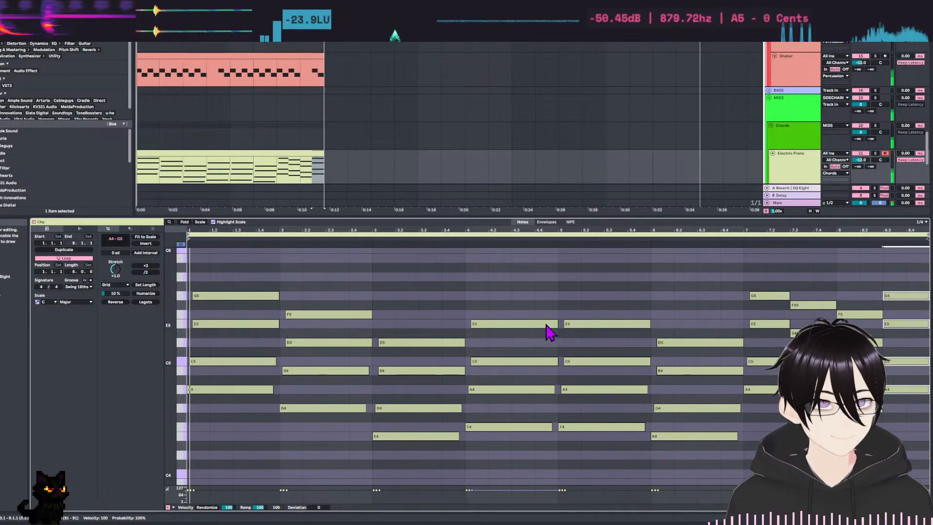
{"action": "left_click", "coordinate": [425, 265]}
{"action": "key", "text": "space"}
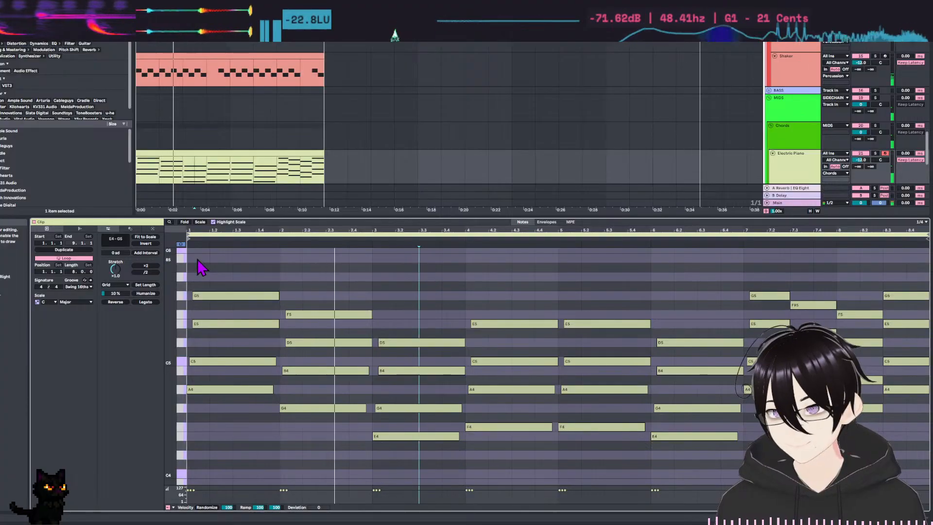
{"action": "left_click", "coordinate": [184, 221]}
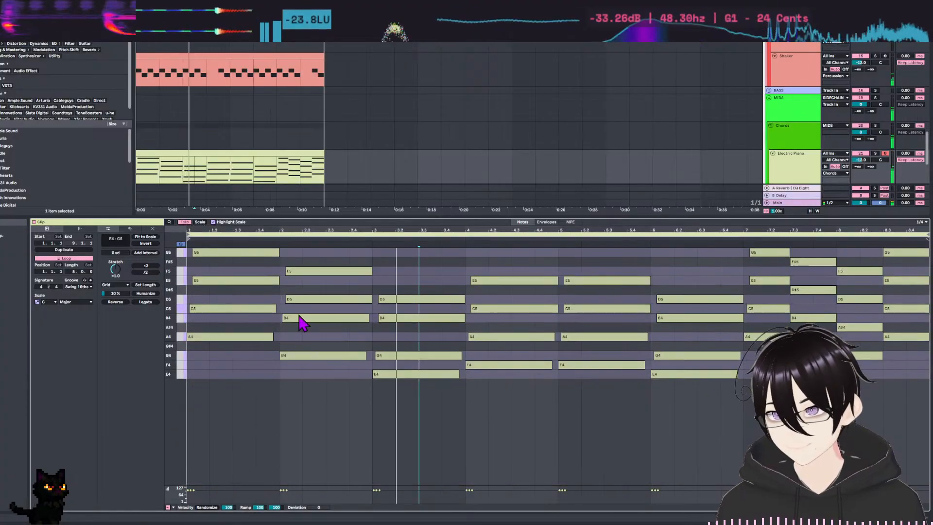
{"action": "left_click", "coordinate": [200, 222]}
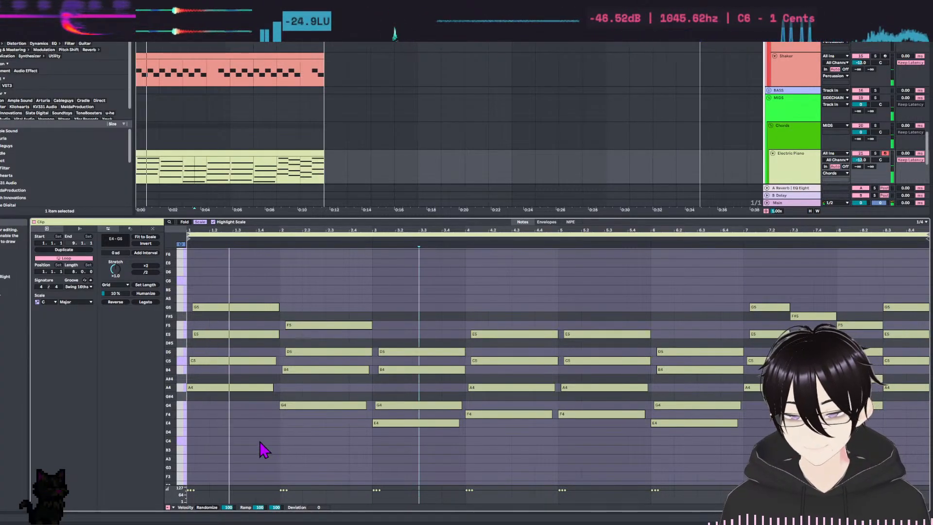
{"action": "key", "text": "space"}
{"action": "left_click", "coordinate": [233, 439]}
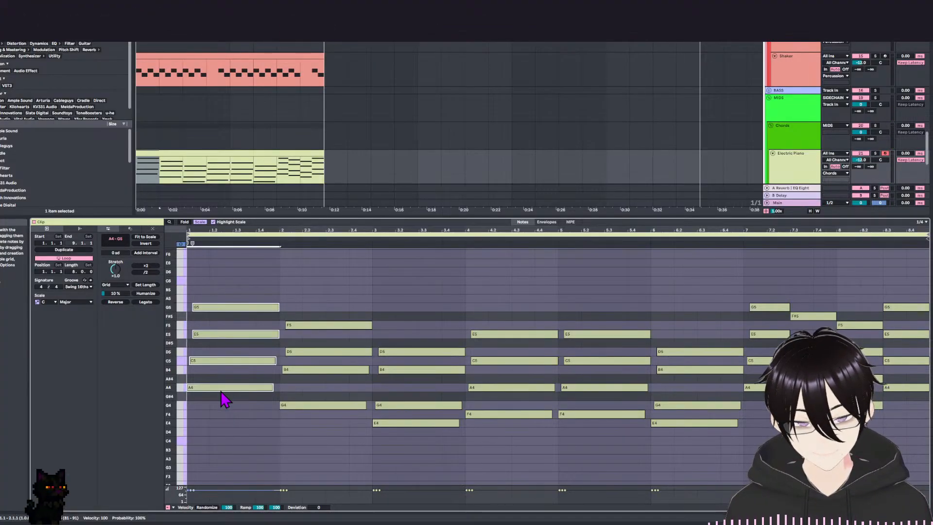
{"action": "left_click_drag", "start_coordinate": [219, 391], "coordinate": [215, 420]}
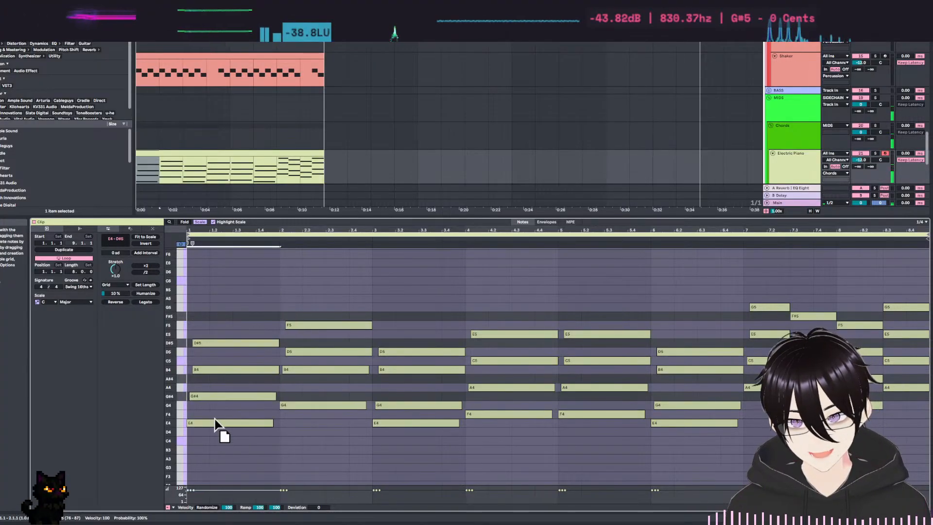
{"action": "left_click", "coordinate": [183, 422]}
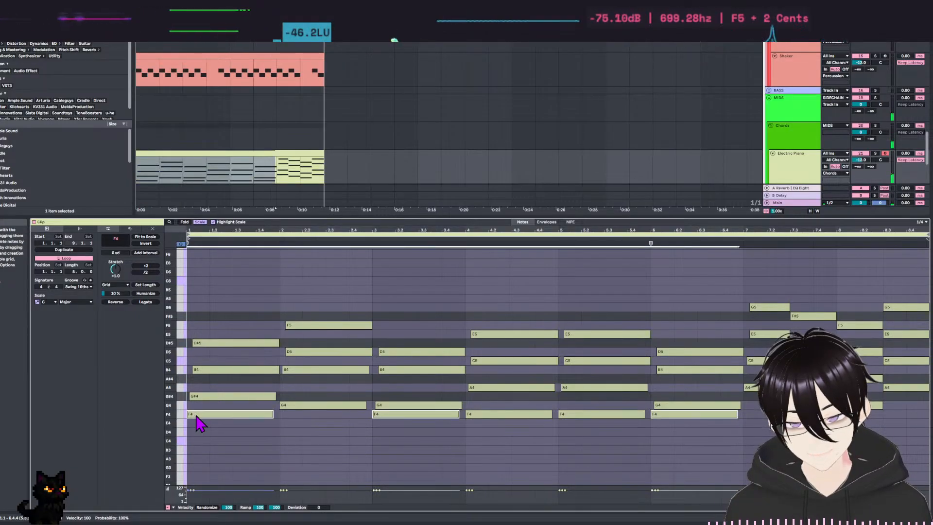
{"action": "key", "text": "ctrl+z"}
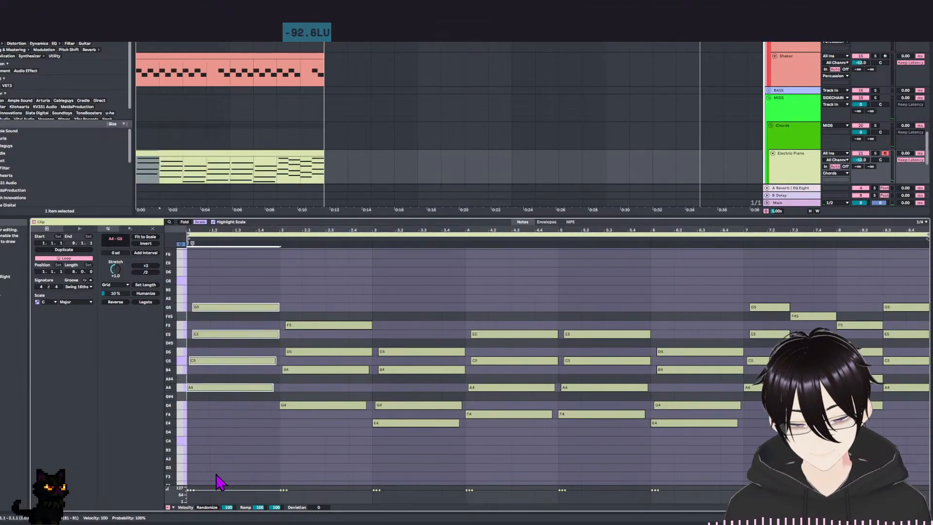
Lower the bar 1 chord to F4, A4, C5 and E5 and play it back.
{"action": "key", "text": "Down"}
{"action": "key", "text": "Down"}
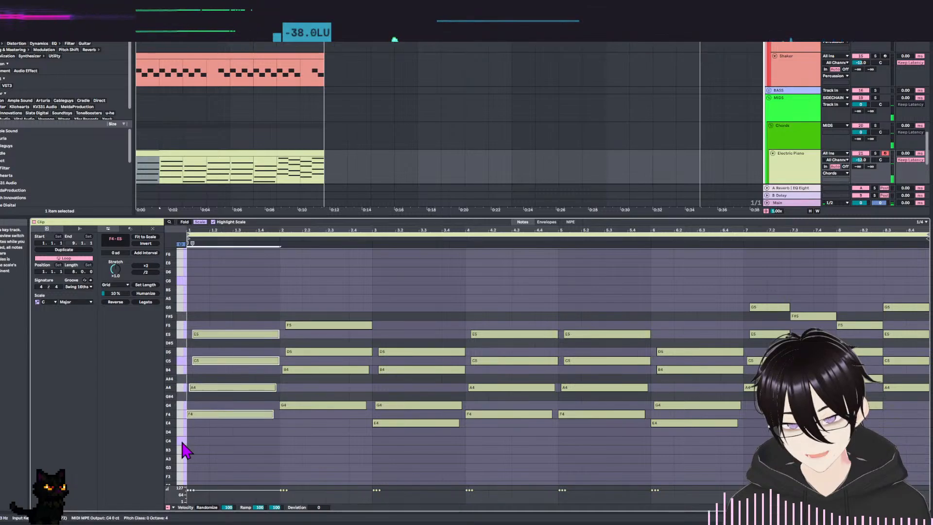
{"action": "left_click", "coordinate": [184, 424]}
{"action": "left_click_drag", "start_coordinate": [182, 427], "coordinate": [185, 416]}
{"action": "left_click", "coordinate": [205, 375]}
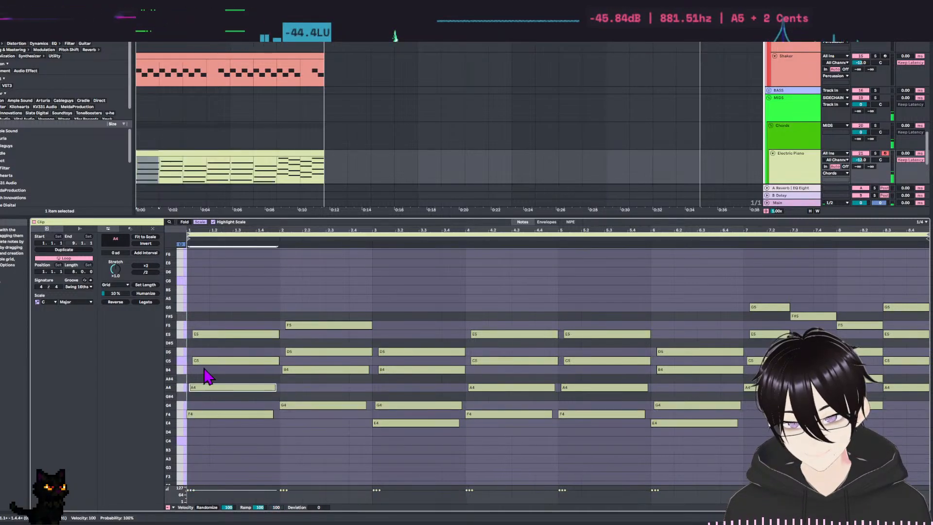
{"action": "key", "text": "space"}
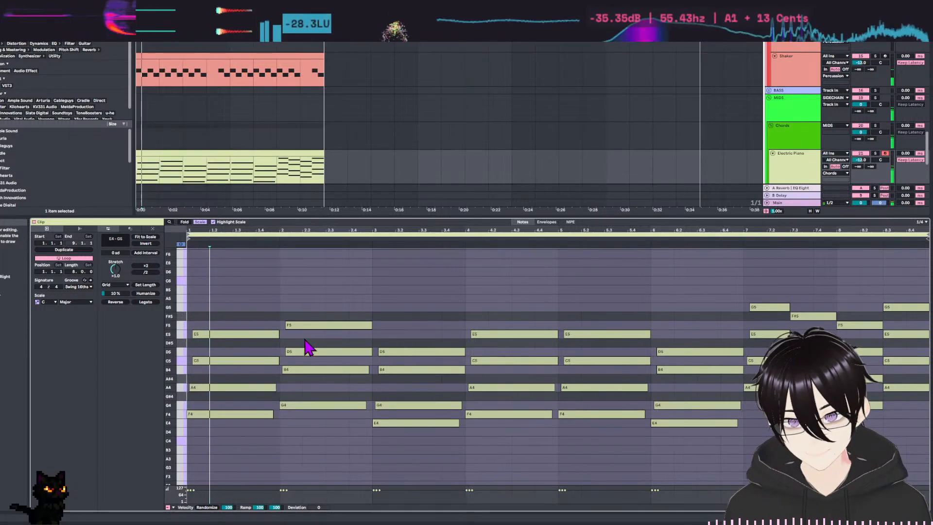
{"action": "key", "text": "space"}
Lower the bar 2 chord to E4, G4, B4 and D5 and play it back.
{"action": "left_click_drag", "start_coordinate": [335, 269], "coordinate": [301, 409]}
{"action": "left_click", "coordinate": [305, 395]}
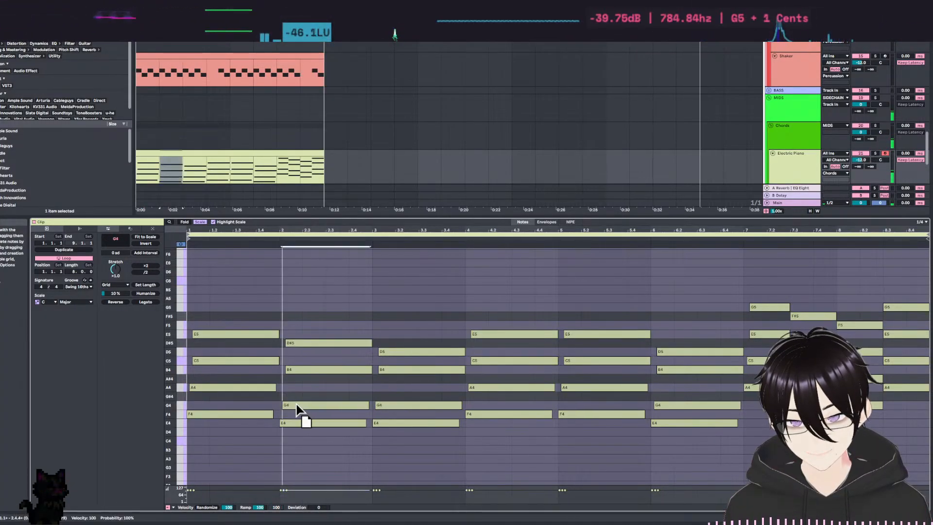
{"action": "left_click_drag", "start_coordinate": [301, 345], "coordinate": [301, 354]}
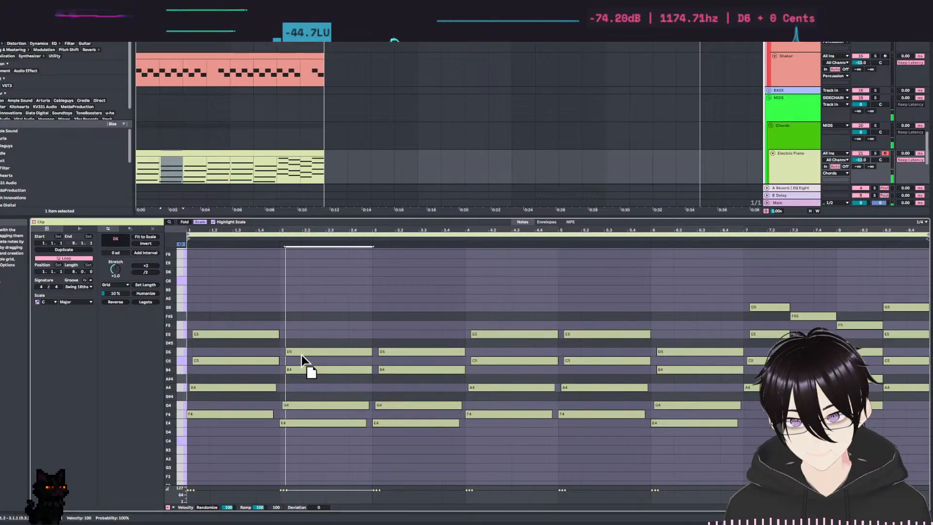
{"action": "key", "text": "space"}
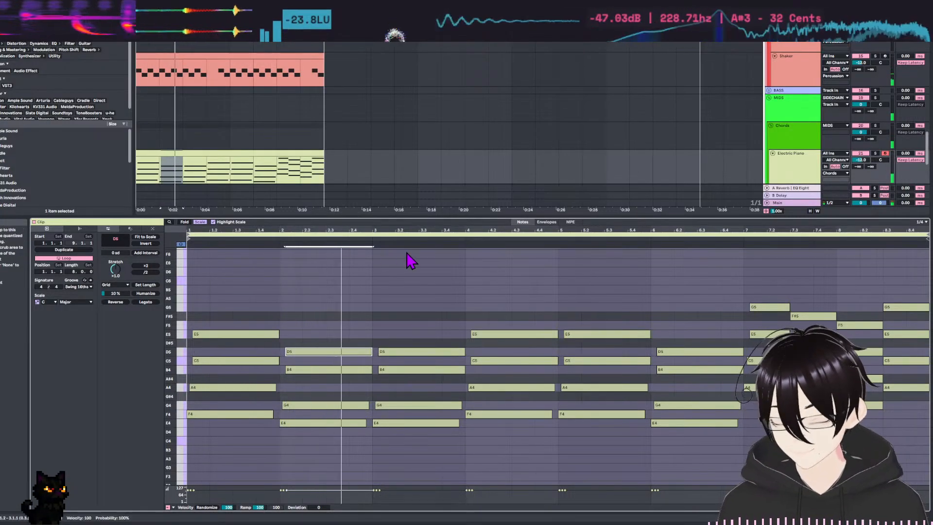
Change the bar 3 chord to D4, F4, A4 and C5.
{"action": "left_click_drag", "start_coordinate": [412, 306], "coordinate": [414, 482]}
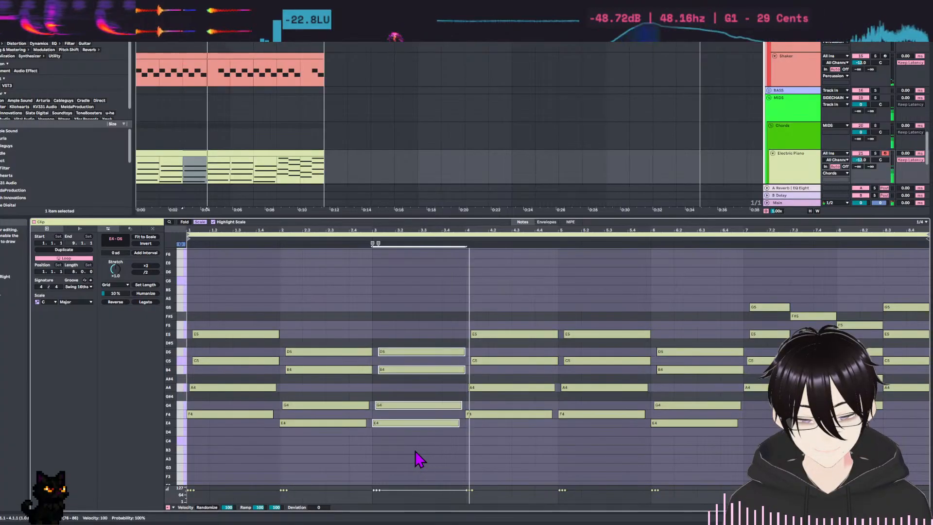
{"action": "key", "text": "Up"}
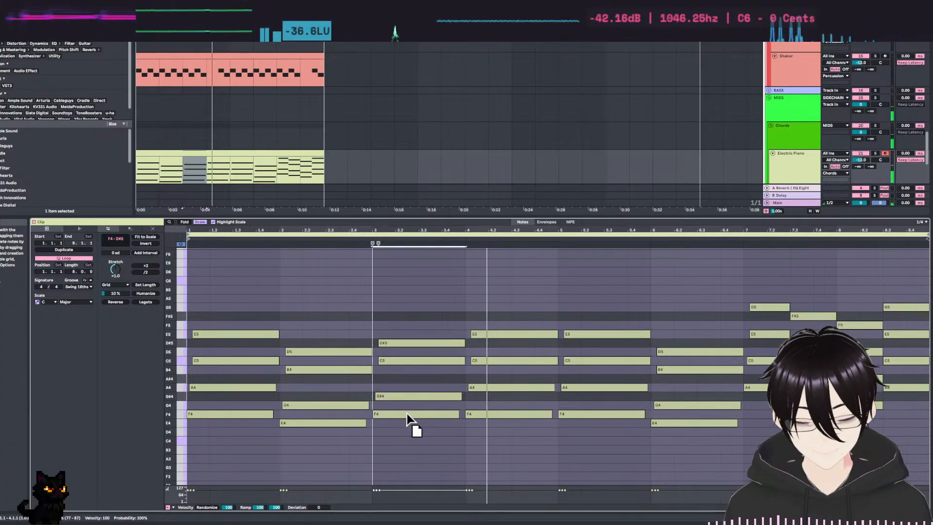
{"action": "left_click_drag", "start_coordinate": [407, 413], "coordinate": [408, 431]}
{"action": "left_click", "coordinate": [410, 408]}
{"action": "left_click_drag", "start_coordinate": [401, 379], "coordinate": [400, 389]}
Play back the revised progression with the drums and enlarge the arrangement area to review the tracks.
{"action": "key", "text": "space"}
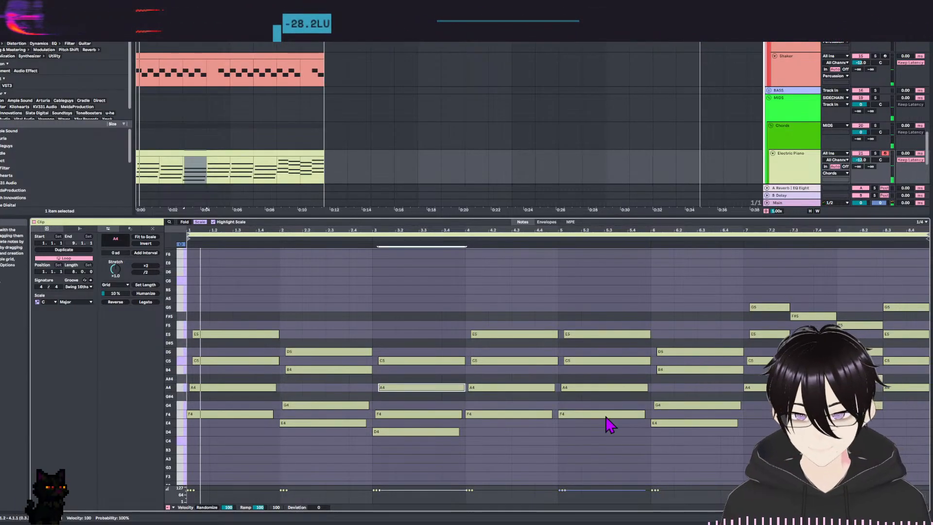
{"action": "left_click", "coordinate": [395, 315]}
{"action": "key", "text": "space"}
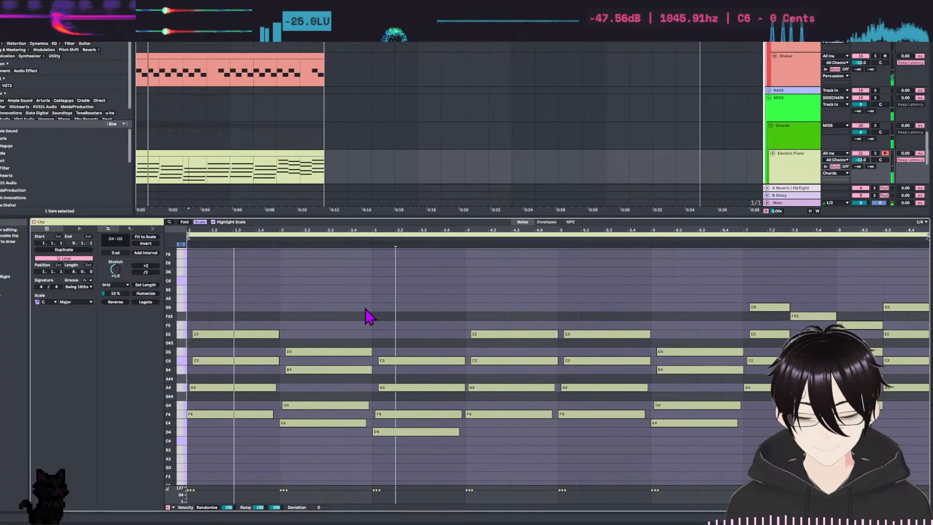
{"action": "scroll", "coordinate": [258, 75], "scroll_direction": "down", "scroll_amount": 3}
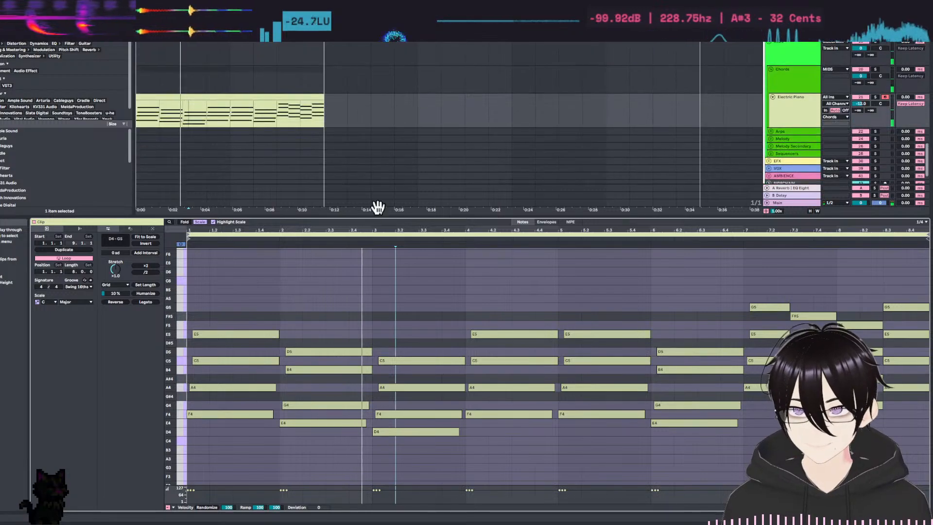
{"action": "left_click_drag", "start_coordinate": [381, 217], "coordinate": [377, 323]}
{"action": "scroll", "coordinate": [384, 256], "scroll_direction": "up", "scroll_amount": 5}
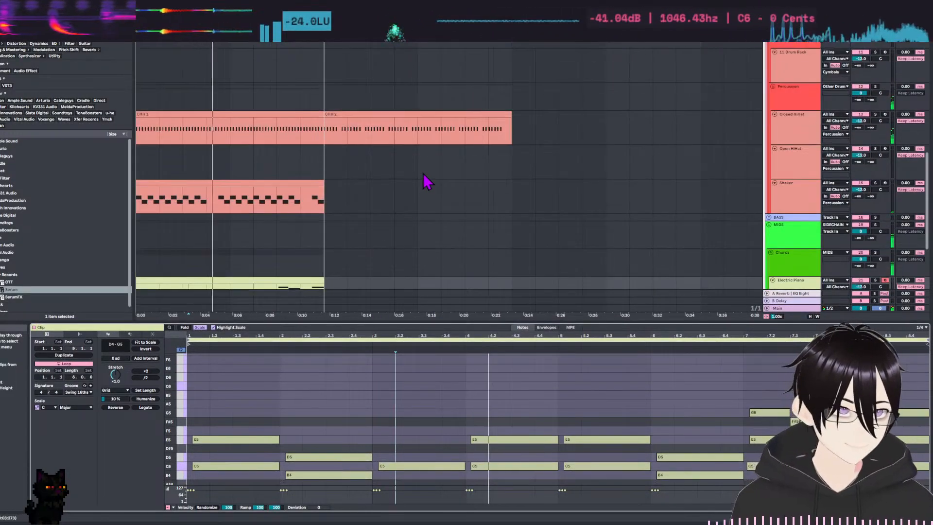
{"action": "scroll", "coordinate": [505, 214], "scroll_direction": "up", "scroll_amount": 3}
{"action": "scroll", "coordinate": [416, 250], "scroll_direction": "up", "scroll_amount": 3}
{"action": "scroll", "coordinate": [395, 235], "scroll_direction": "up", "scroll_amount": 3}
{"action": "scroll", "coordinate": [423, 223], "scroll_direction": "down", "scroll_amount": 10}
{"action": "key", "text": "space"}
Unfold the Melody group and create an empty eight-bar MIDI clip at the start of its MIDI track.
{"action": "scroll", "coordinate": [636, 253], "scroll_direction": "down", "scroll_amount": 2}
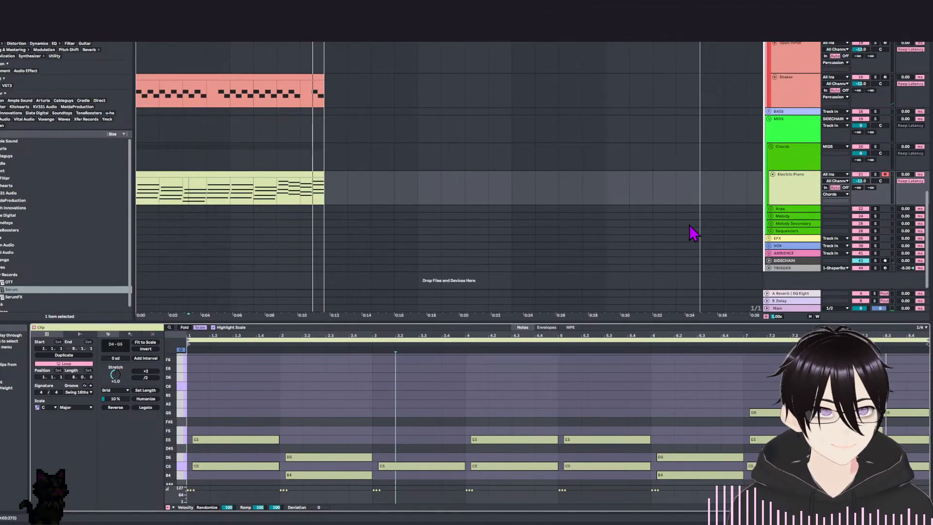
{"action": "left_click", "coordinate": [771, 216]}
{"action": "left_click", "coordinate": [661, 212]}
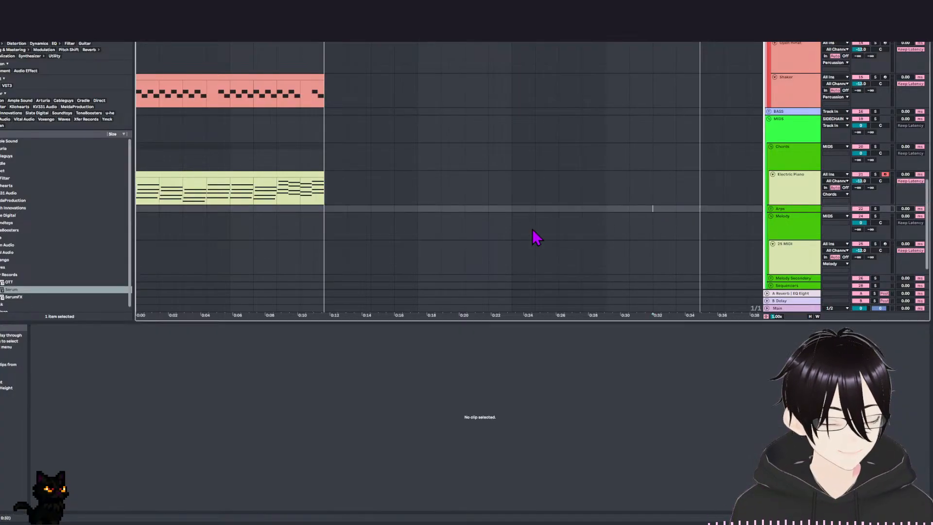
{"action": "scroll", "coordinate": [549, 221], "scroll_direction": "down", "scroll_amount": 2}
{"action": "left_click", "coordinate": [381, 212]}
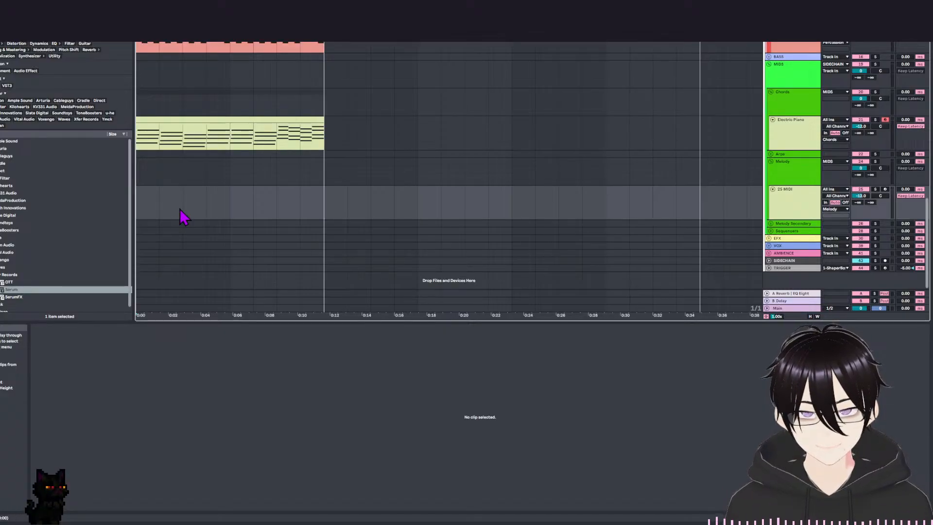
{"action": "left_click_drag", "start_coordinate": [320, 214], "coordinate": [98, 223]}
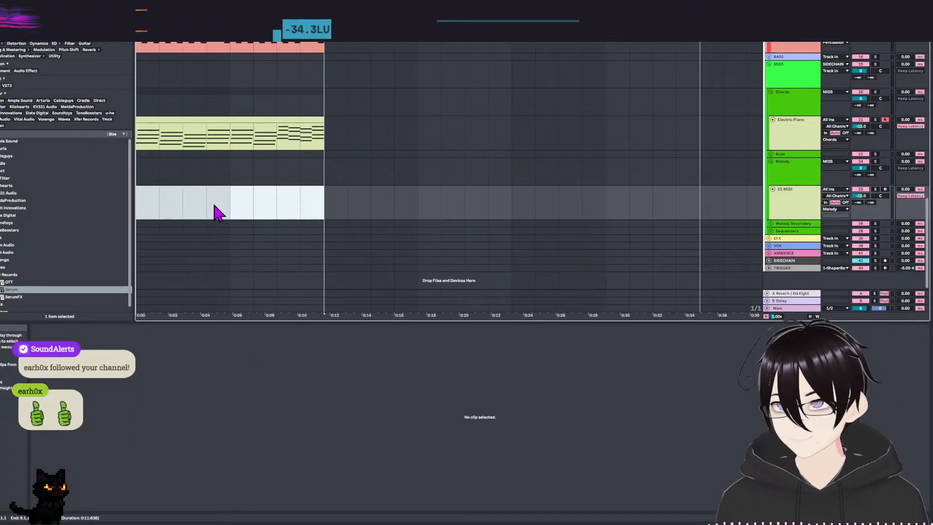
{"action": "double_click", "coordinate": [217, 212]}
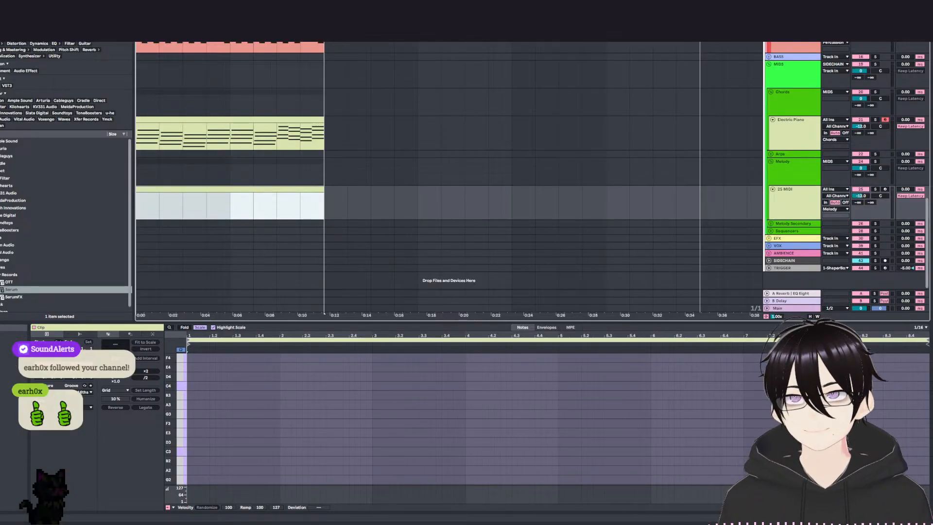
{"action": "left_click", "coordinate": [161, 196]}
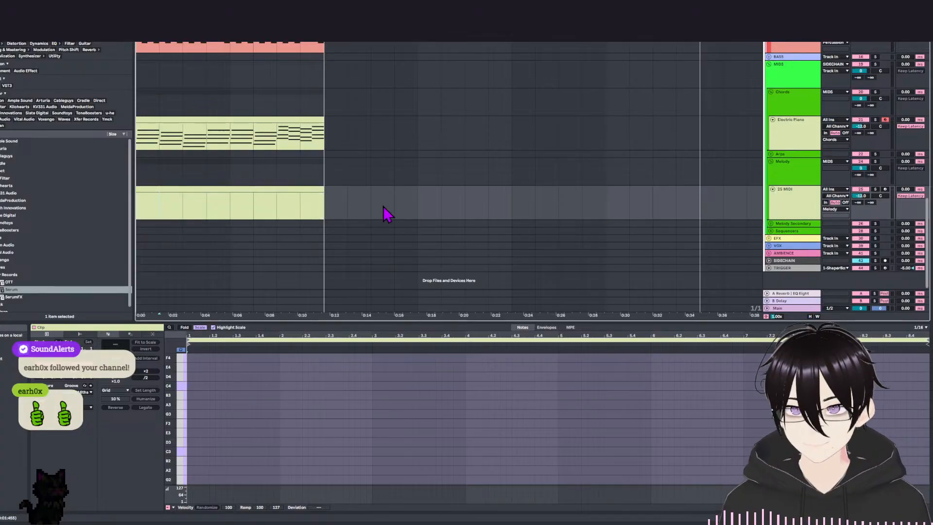
Load the Serum synth onto the Melody group's MIDI track.
{"action": "left_click", "coordinate": [779, 204]}
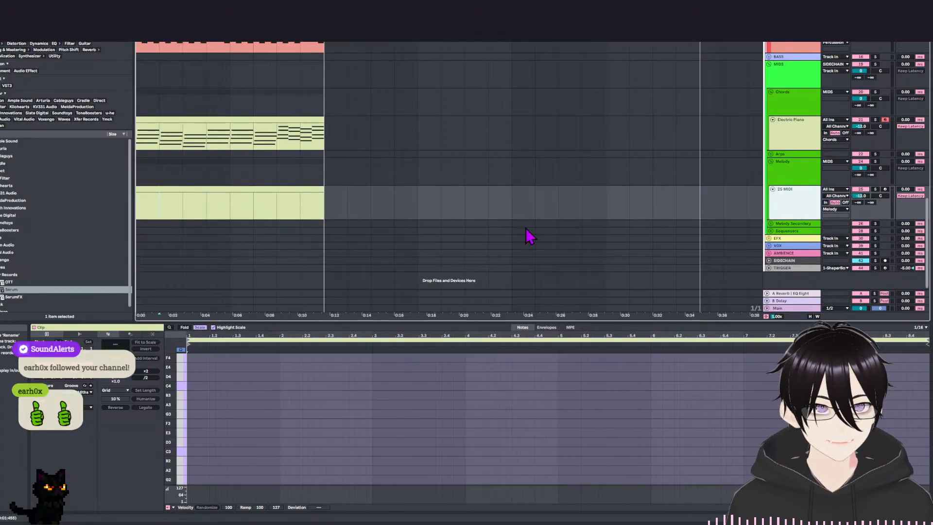
{"action": "left_click", "coordinate": [215, 214]}
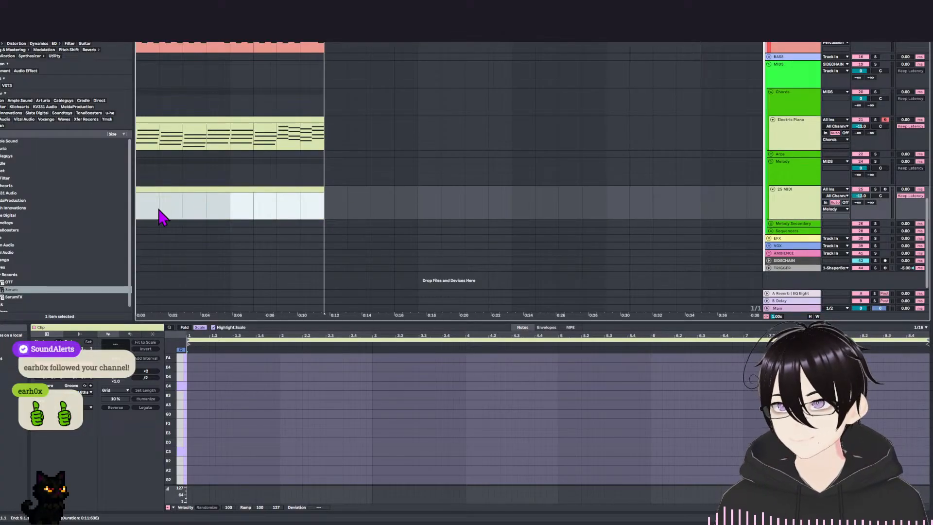
{"action": "left_click", "coordinate": [82, 291]}
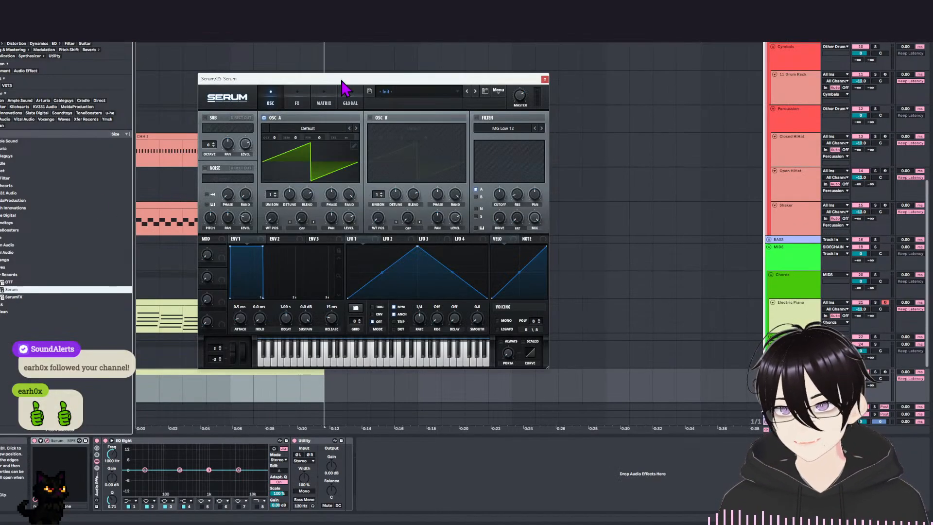
{"action": "left_click_drag", "start_coordinate": [342, 81], "coordinate": [456, 62]}
{"action": "scroll", "coordinate": [249, 345], "scroll_direction": "down", "scroll_amount": 3}
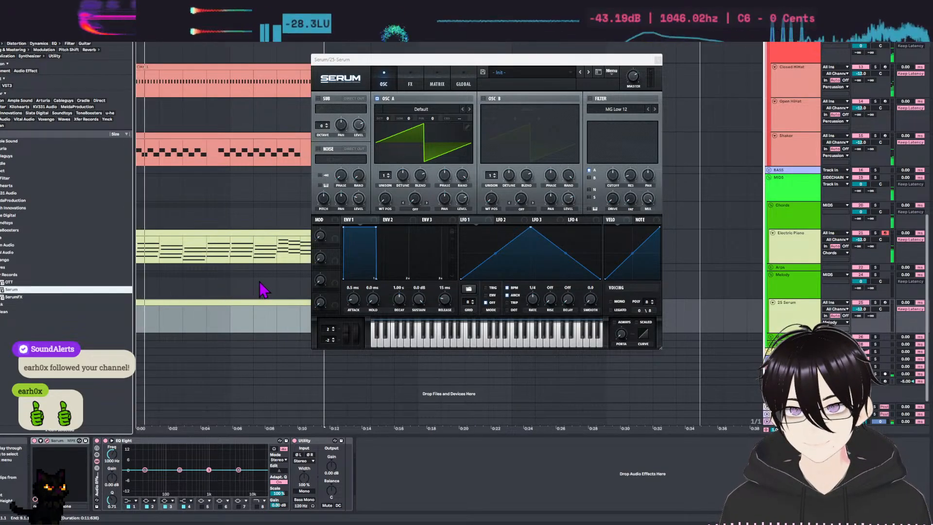
Load the Lead - Cute Sine preset from the RITSUMUGo folder in Serum and arm the melody track for recording.
{"action": "left_click", "coordinate": [538, 82]}
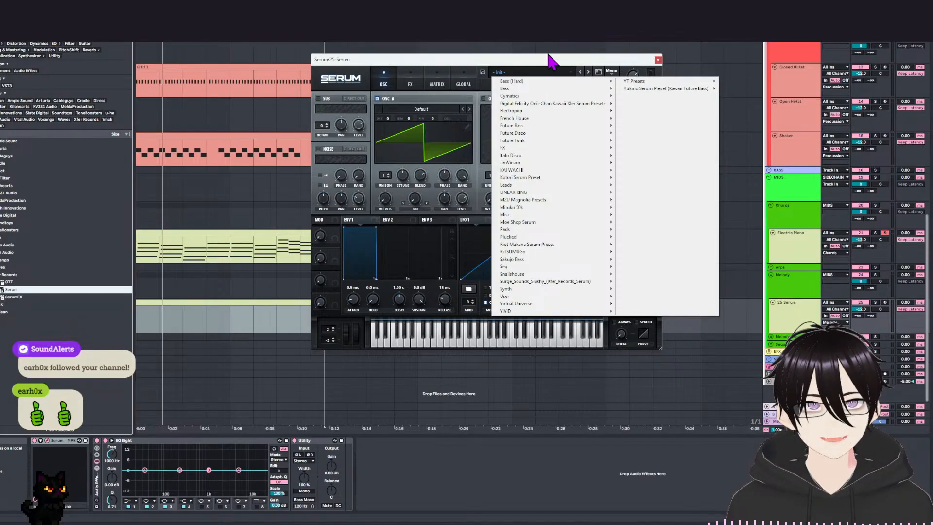
{"action": "left_click", "coordinate": [553, 68]}
{"action": "left_click_drag", "start_coordinate": [547, 60], "coordinate": [524, 89]}
{"action": "left_click", "coordinate": [514, 101]}
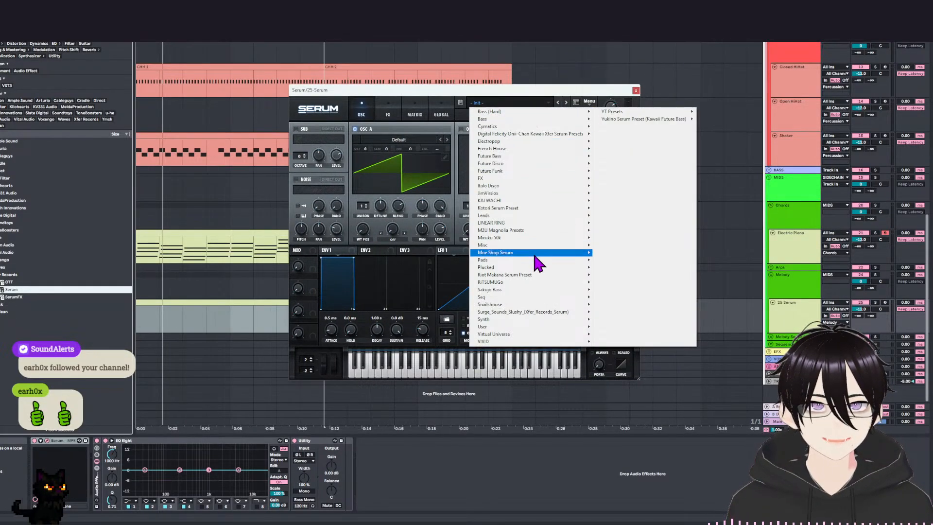
{"action": "mouse_move", "coordinate": [537, 282]}
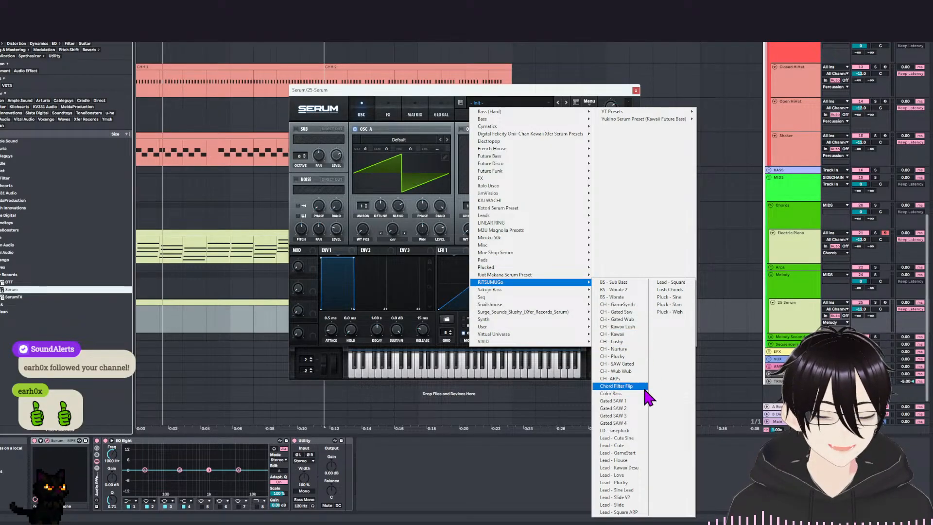
{"action": "left_click", "coordinate": [617, 438]}
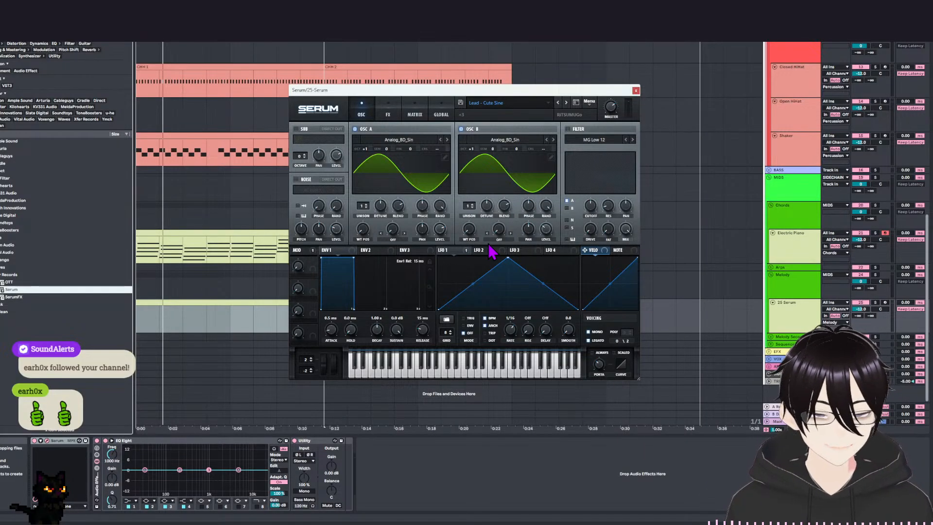
{"action": "left_click", "coordinate": [885, 302]}
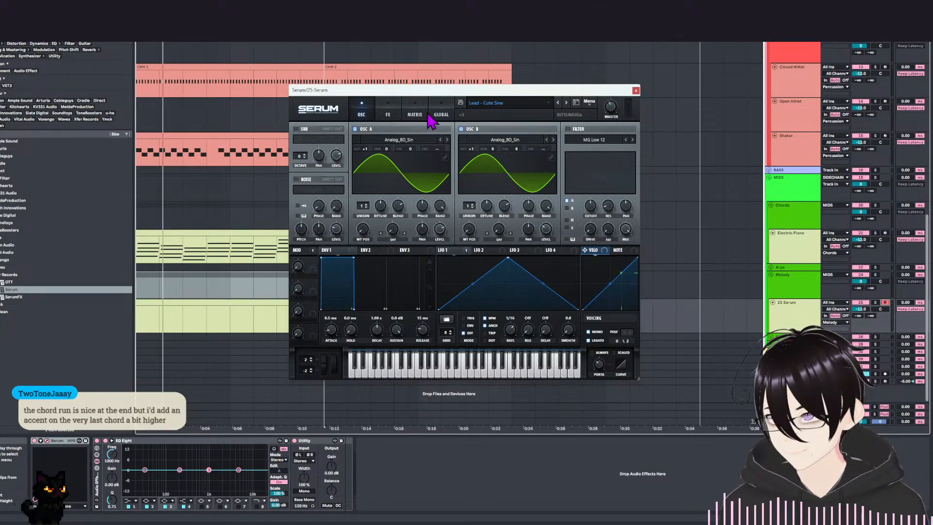
Open the Electric Piano chord clip with a taller note editor and add a half-bar B5 to the last chord of bar 8.
{"action": "double_click", "coordinate": [269, 232]}
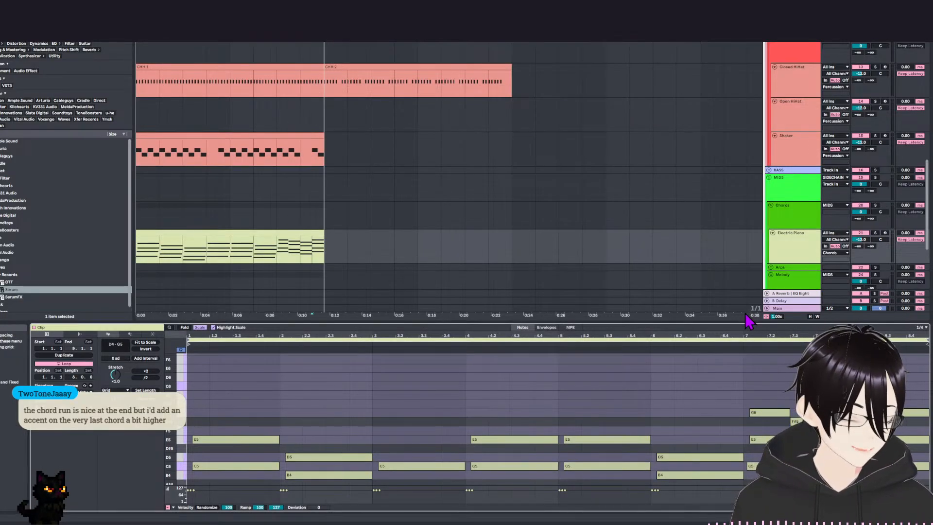
{"action": "left_click_drag", "start_coordinate": [744, 322], "coordinate": [720, 187]}
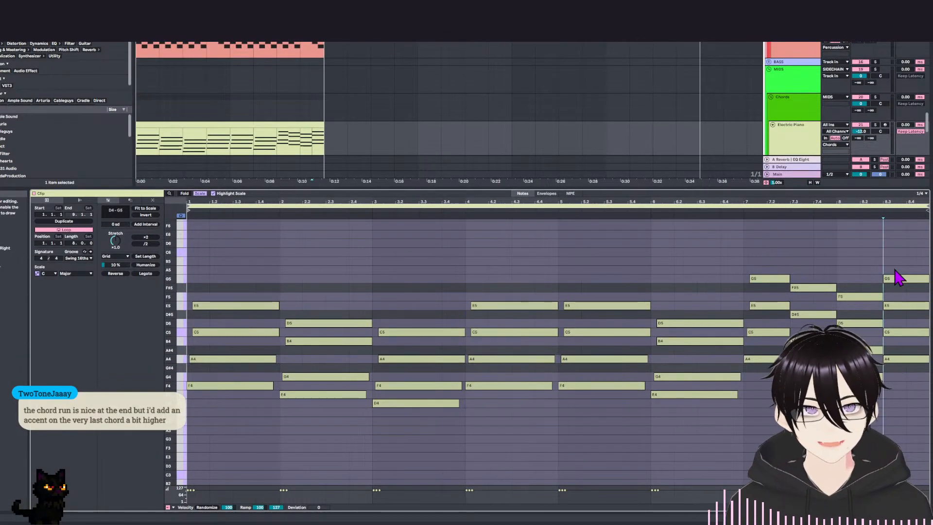
{"action": "key", "text": "b"}
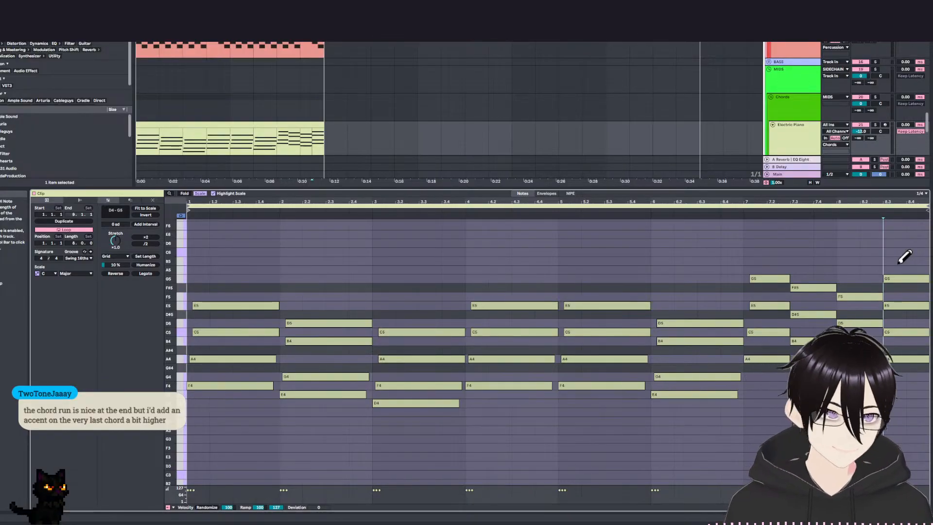
{"action": "left_click_drag", "start_coordinate": [905, 261], "coordinate": [922, 261]}
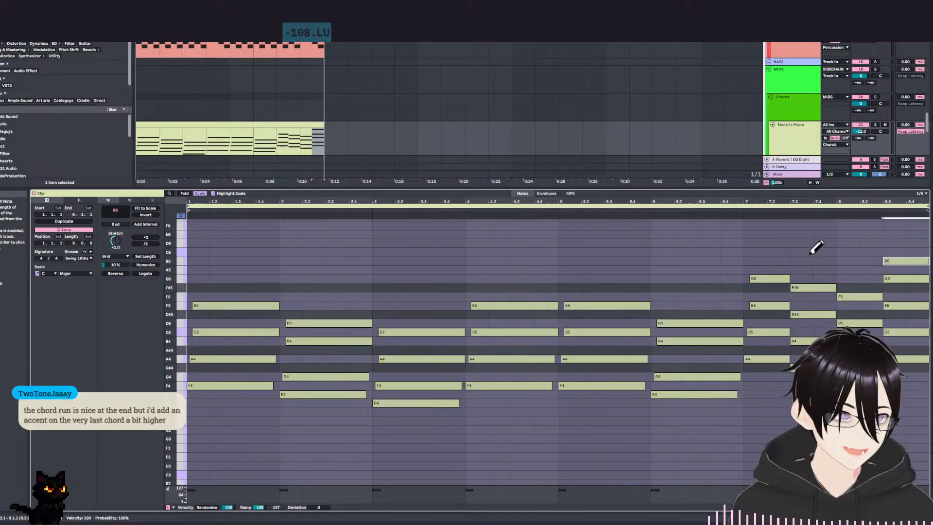
Play back the end of the progression and delete the B5 from the last chord of bar 8.
{"action": "key", "text": "space"}
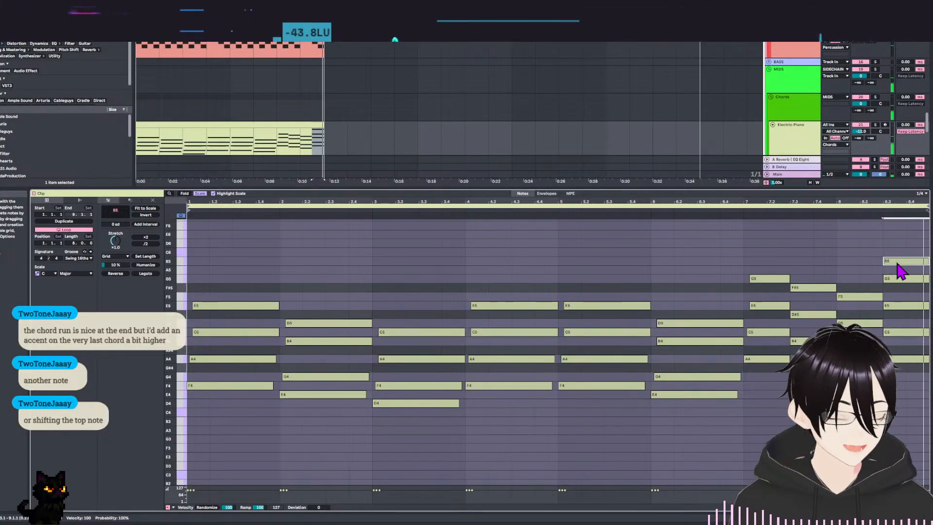
{"action": "double_click", "coordinate": [898, 264]}
Try raising the last chord's top note from G5 to A5, play it back from bar 7, and undo the move.
{"action": "left_click", "coordinate": [903, 279]}
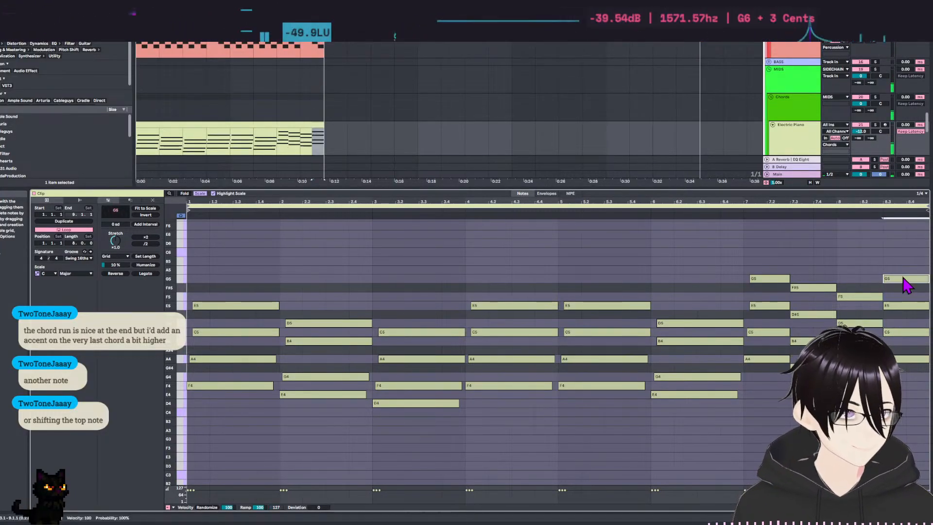
{"action": "key", "text": "Up"}
{"action": "key", "text": "Up"}
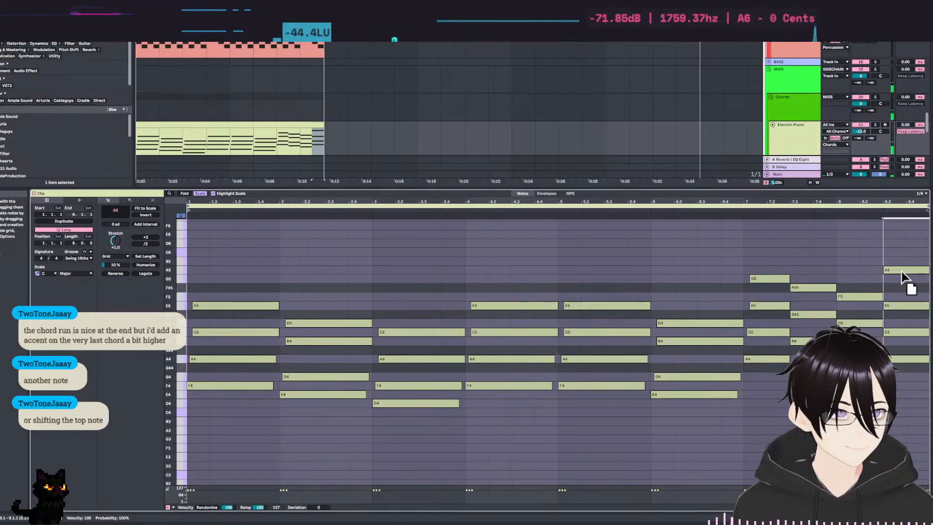
{"action": "left_click", "coordinate": [754, 266]}
{"action": "key", "text": "space"}
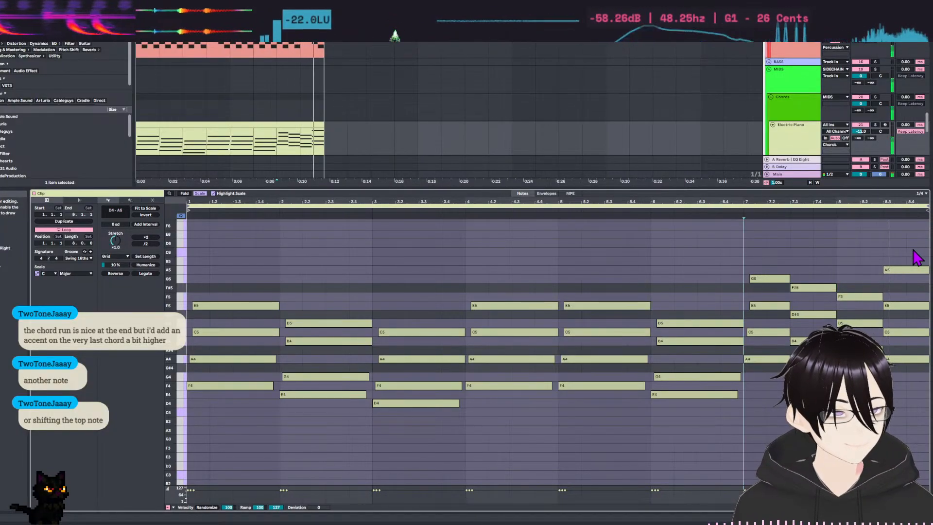
{"action": "key", "text": "space"}
{"action": "key", "text": "ctrl+z"}
Try raising the last chord's E5 to F5, play it back from bar 7, and undo the move.
{"action": "left_click", "coordinate": [899, 261]}
{"action": "left_click_drag", "start_coordinate": [898, 307], "coordinate": [898, 297]}
{"action": "left_click", "coordinate": [752, 246]}
{"action": "key", "text": "space"}
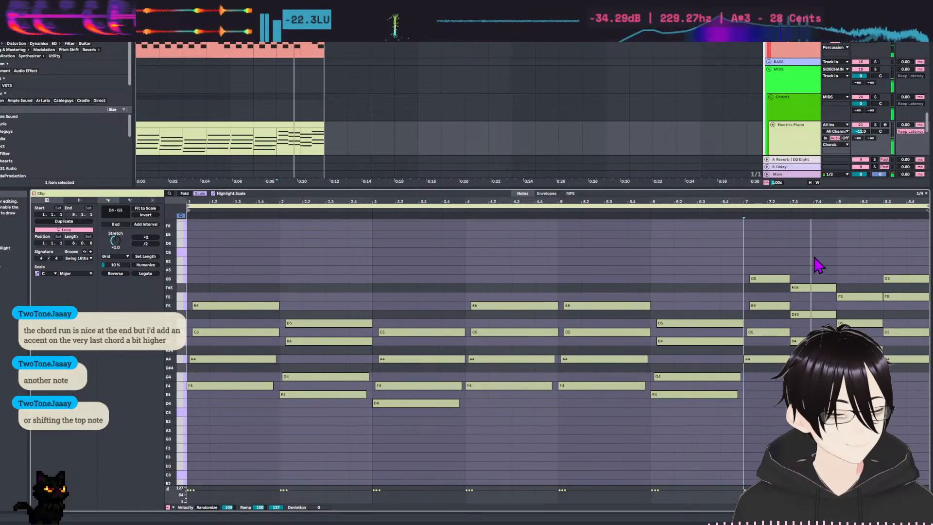
{"action": "key", "text": "space"}
{"action": "key", "text": "ctrl+z"}
Try raising the last chord's C5 to D5, play it back from bar 7, and undo the move.
{"action": "left_click_drag", "start_coordinate": [912, 334], "coordinate": [910, 324]}
{"action": "key", "text": "ctrl+z"}
{"action": "left_click", "coordinate": [762, 257]}
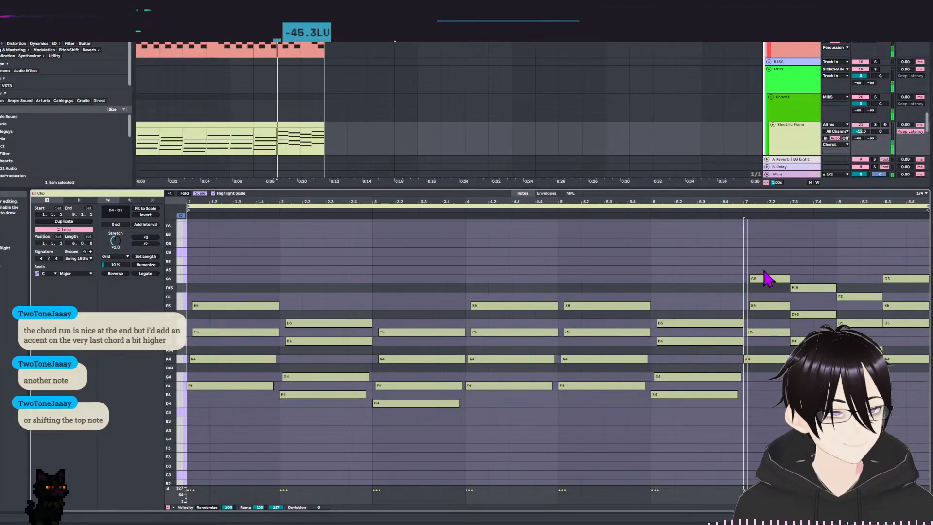
{"action": "key", "text": "space"}
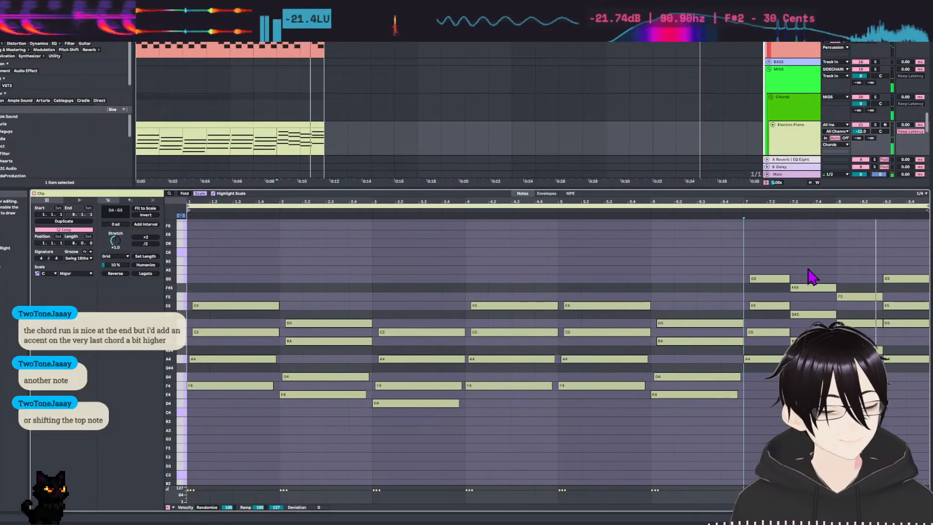
{"action": "key", "text": "space"}
{"action": "key", "text": "ctrl+z"}
Try drawing a B5 above the last chord of bar 8 and erase it again.
{"action": "left_click", "coordinate": [740, 263]}
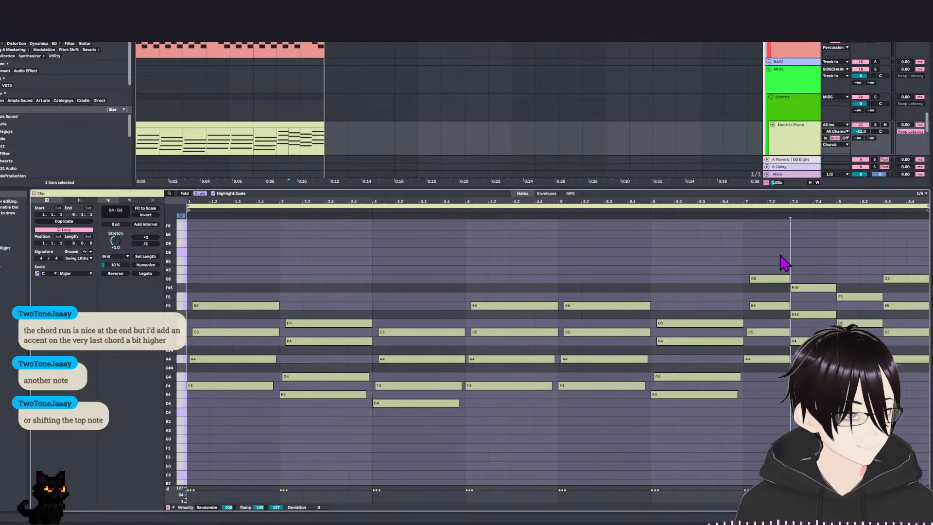
{"action": "left_click", "coordinate": [912, 267]}
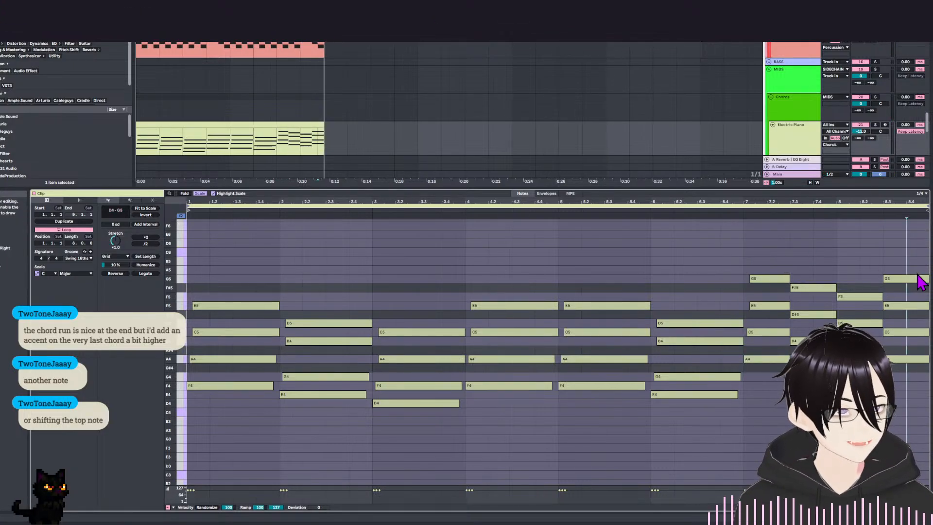
{"action": "left_click_drag", "start_coordinate": [887, 253], "coordinate": [886, 294]}
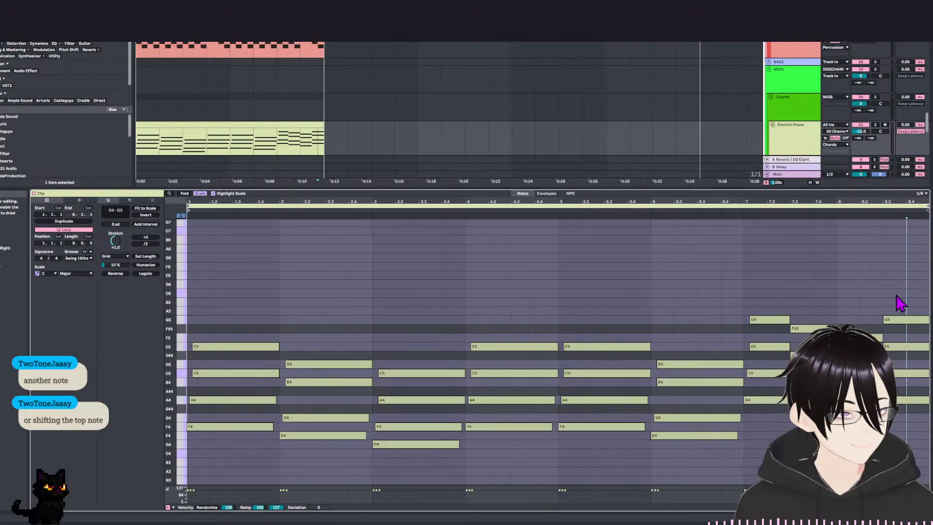
{"action": "key", "text": "b"}
{"action": "left_click", "coordinate": [917, 300]}
{"action": "left_click", "coordinate": [912, 301]}
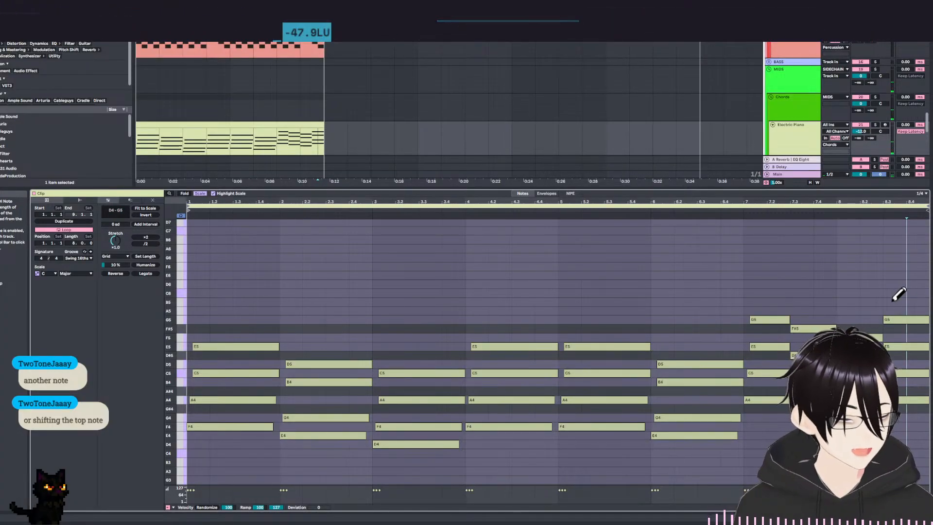
{"action": "key", "text": "b"}
{"action": "mouse_move", "coordinate": [737, 304]}
{"action": "left_mouse_down"}
{"action": "mouse_move", "coordinate": [687, 242]}
{"action": "mouse_move", "coordinate": [716, 241]}
{"action": "mouse_move", "coordinate": [772, 277]}
{"action": "left_mouse_up"}
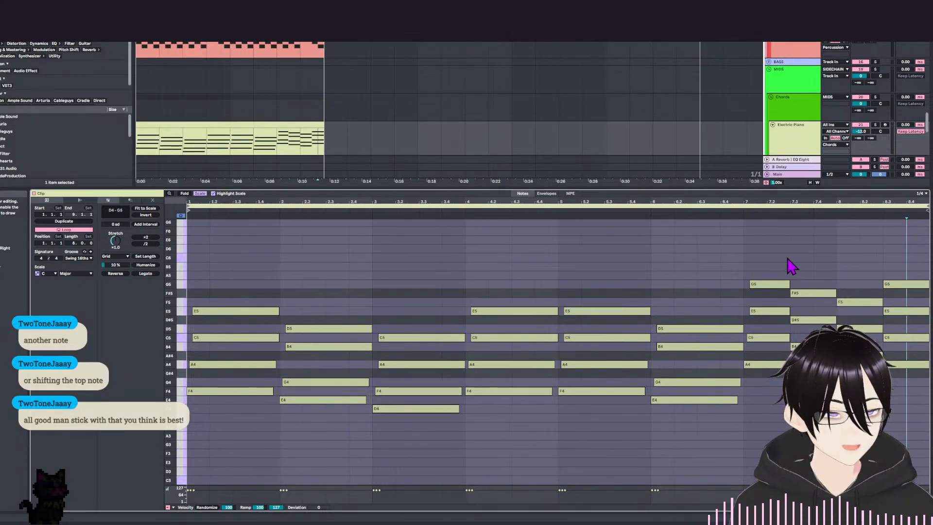
{"action": "left_click_drag", "start_coordinate": [857, 268], "coordinate": [908, 285]}
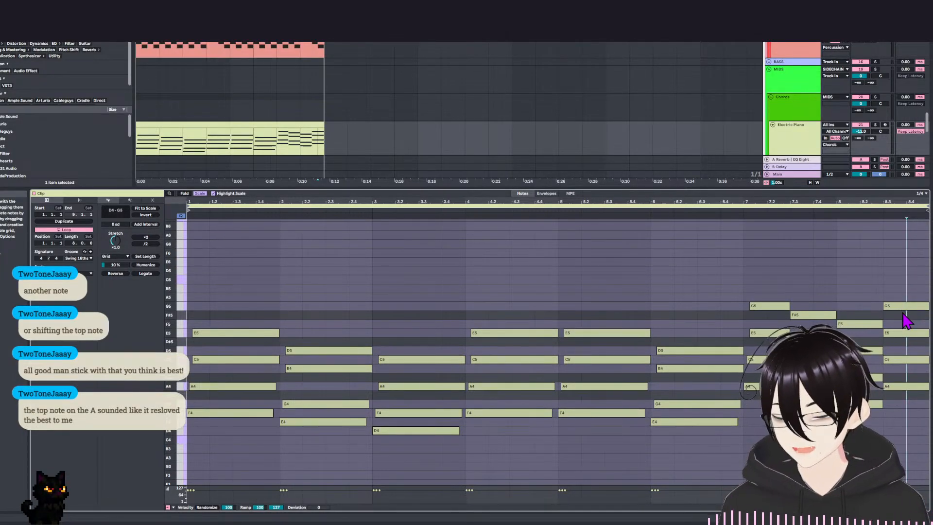
Move the top note of bar 8's last chord up to A5 and play the progression from bar 6.
{"action": "left_click_drag", "start_coordinate": [904, 307], "coordinate": [904, 295]}
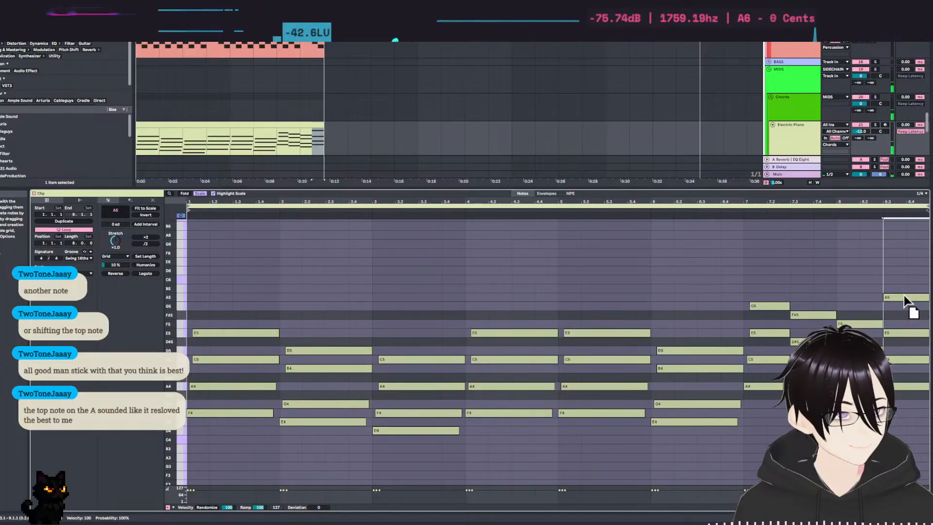
{"action": "left_click", "coordinate": [898, 285]}
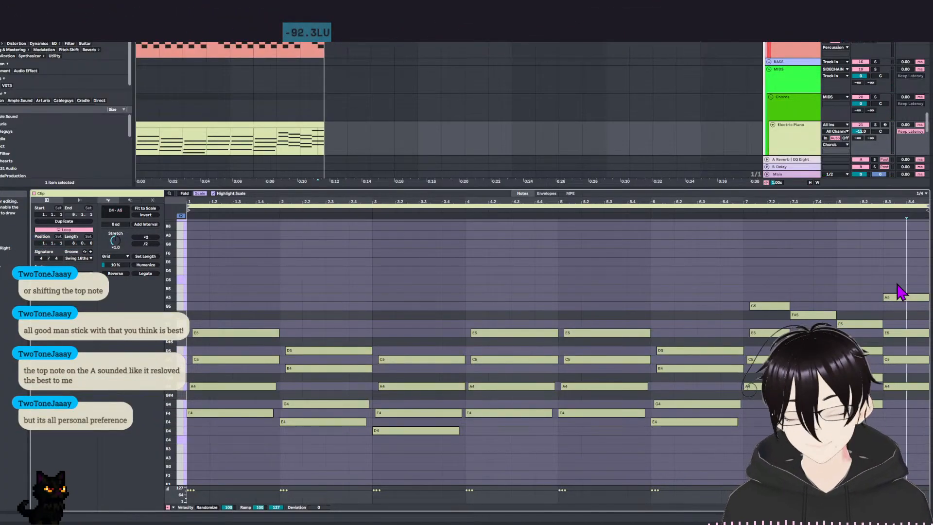
{"action": "left_click", "coordinate": [899, 297]}
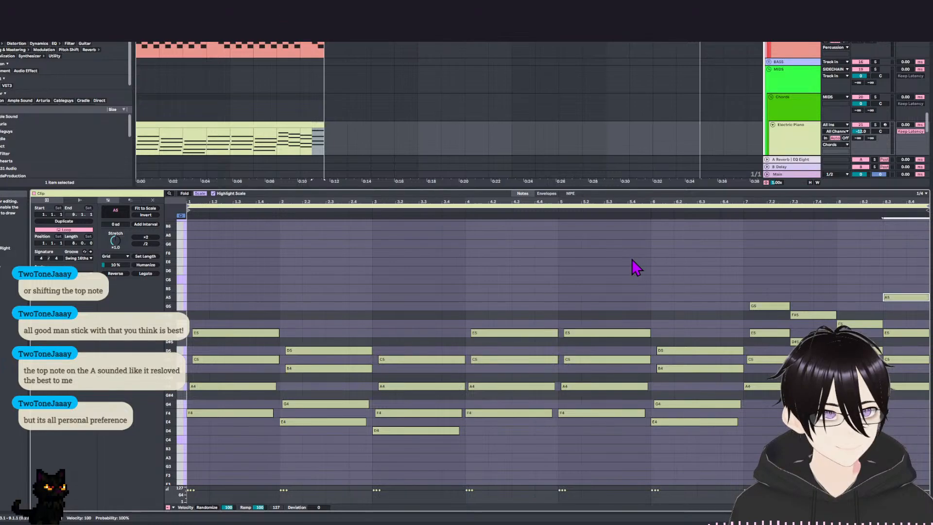
{"action": "left_click", "coordinate": [651, 275]}
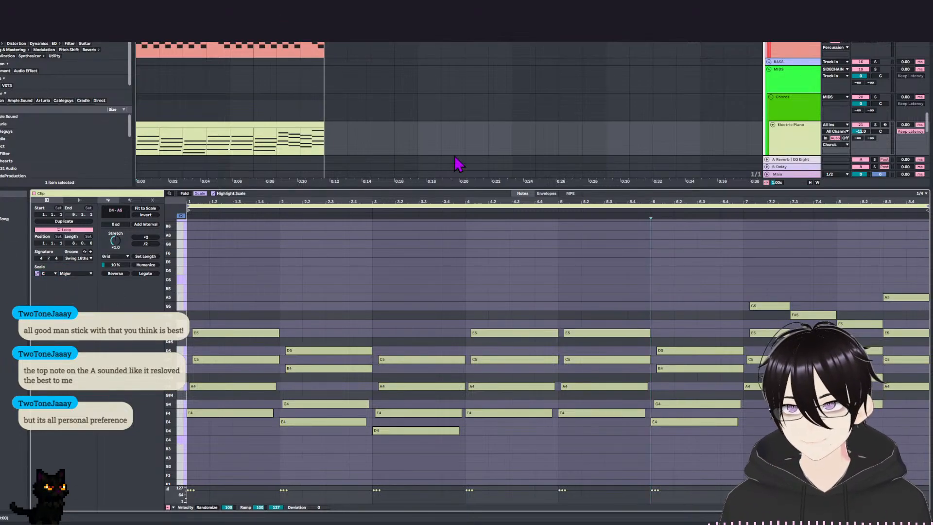
{"action": "key", "text": "space"}
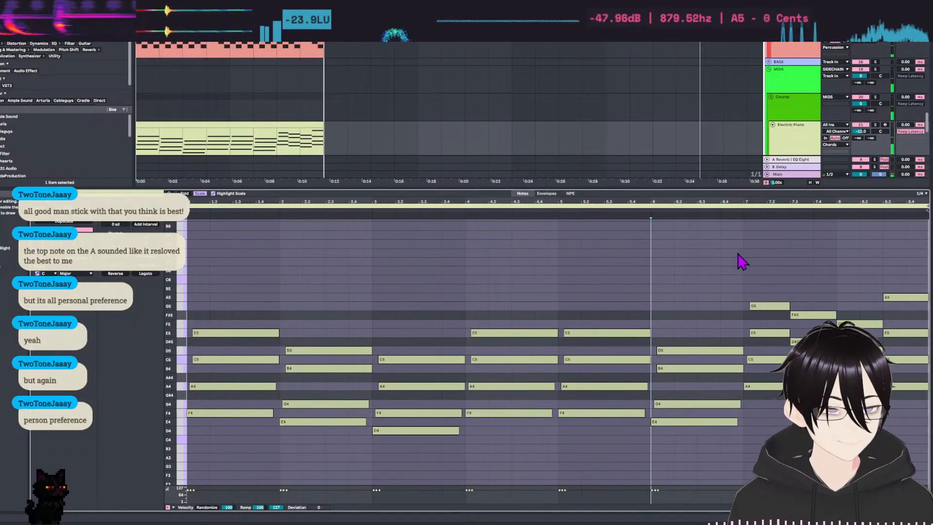
{"action": "key", "text": "space"}
Move the top note of bar 8's last chord back down to G5.
{"action": "left_click_drag", "start_coordinate": [903, 283], "coordinate": [917, 320]}
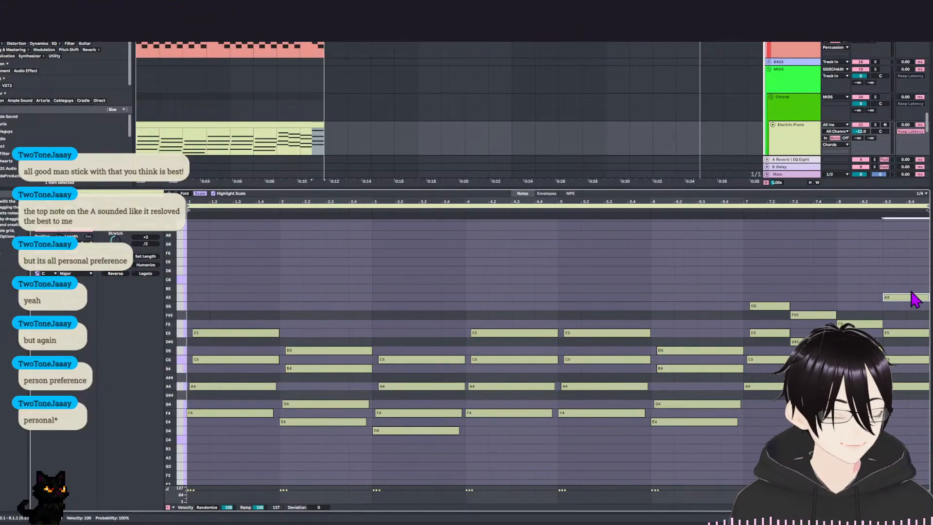
{"action": "left_click", "coordinate": [893, 286]}
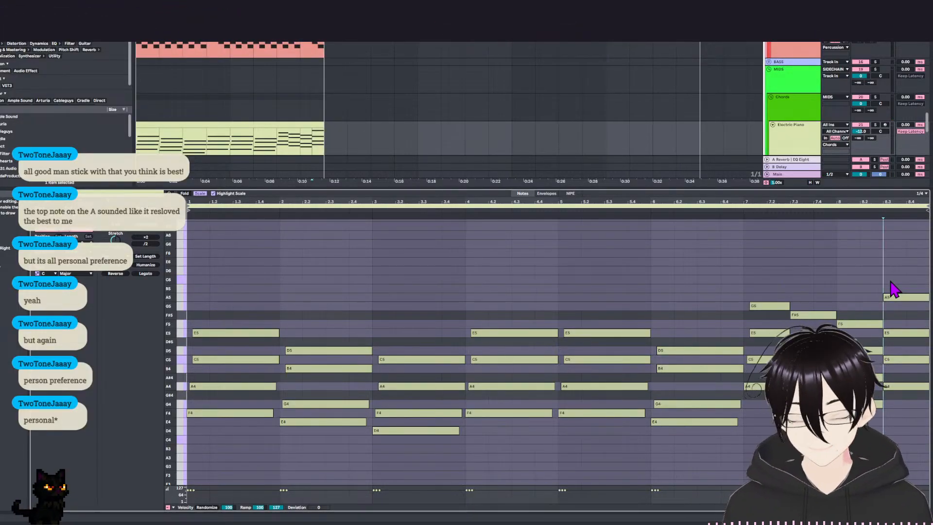
{"action": "left_click_drag", "start_coordinate": [897, 284], "coordinate": [899, 313]}
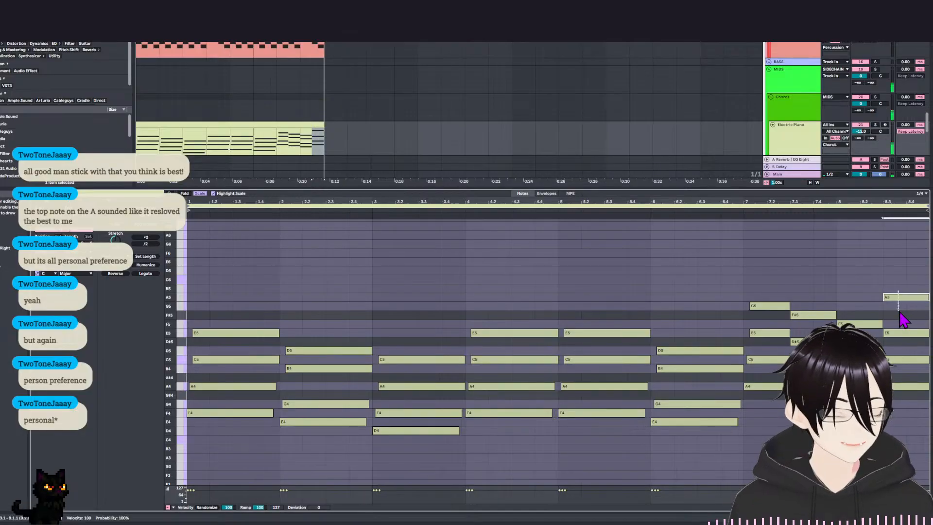
{"action": "key", "text": "Down"}
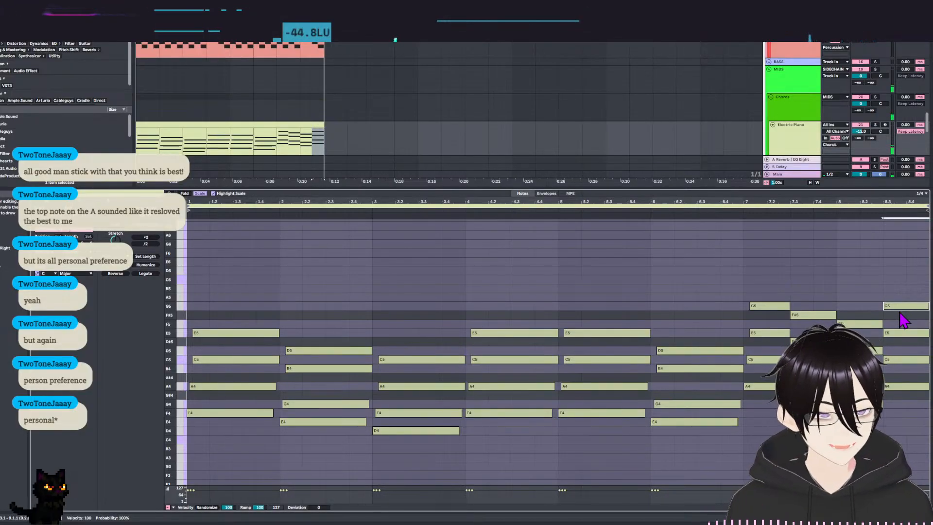
{"action": "left_click", "coordinate": [902, 284]}
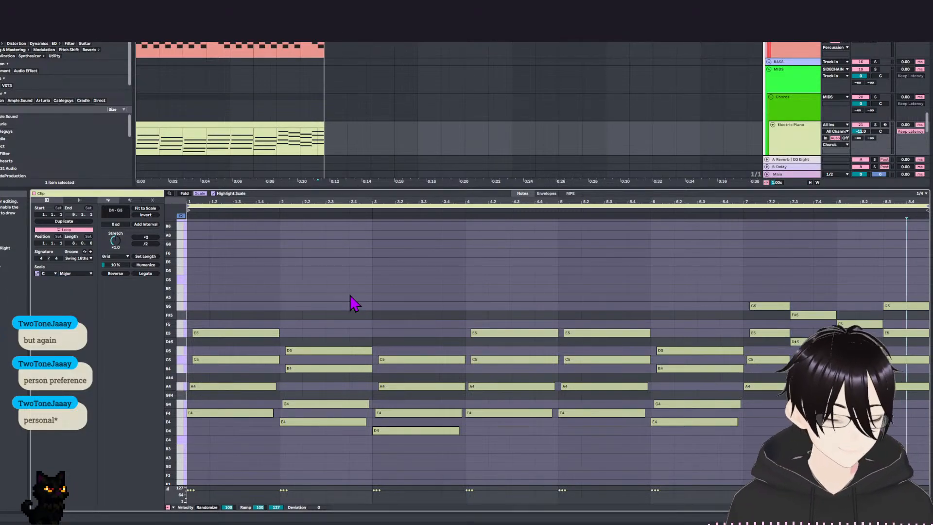
Raise the A4 in the first bar's chord by an octave to A5.
{"action": "scroll", "coordinate": [319, 245], "scroll_direction": "down", "scroll_amount": 3}
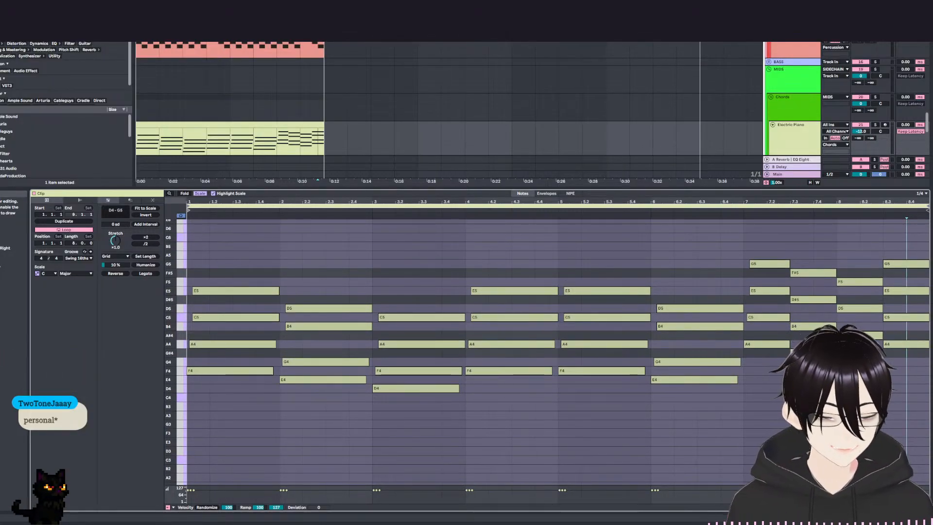
{"action": "scroll", "coordinate": [547, 351], "scroll_direction": "up", "scroll_amount": 1}
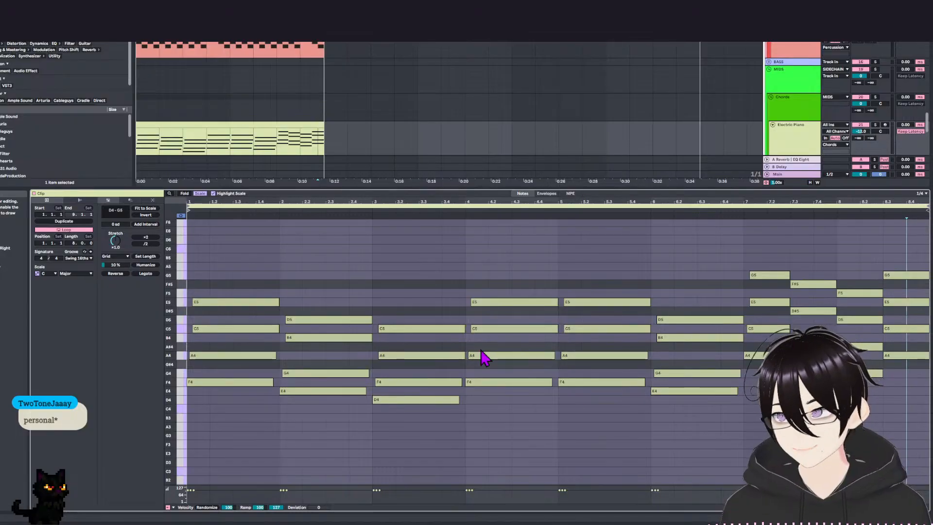
{"action": "left_click", "coordinate": [512, 416]}
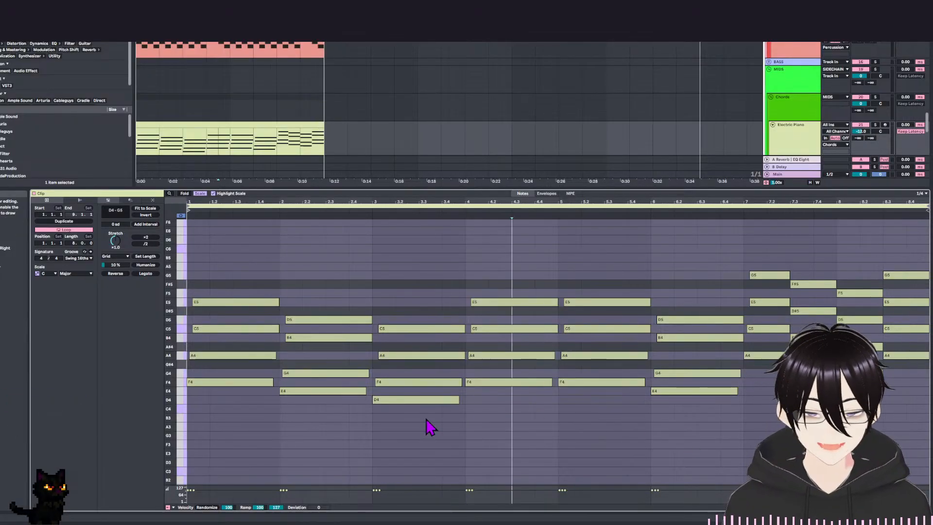
{"action": "left_click", "coordinate": [248, 356]}
{"action": "key", "text": "shift+Up"}
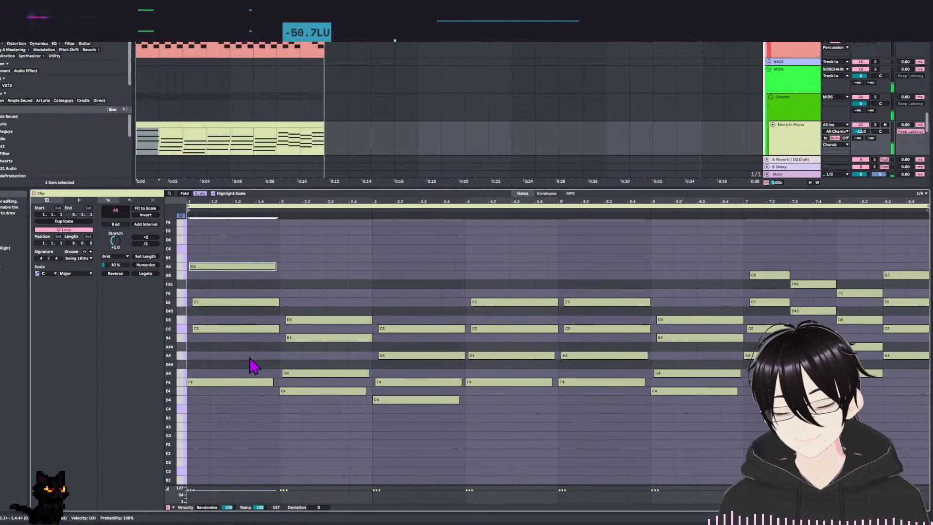
Select the second-lowest note of every chord from bar 2 to bar 8 and raise them all by an octave.
{"action": "left_click", "coordinate": [354, 376]}
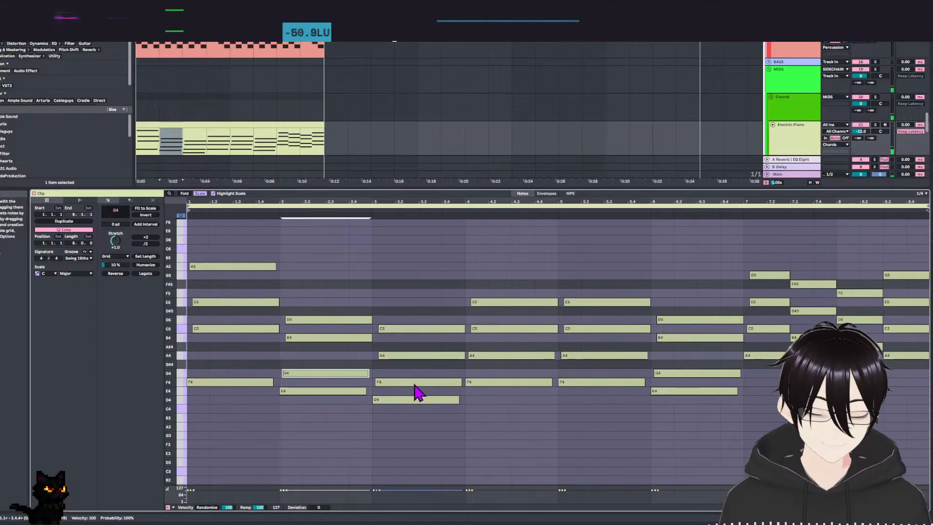
{"action": "left_click", "coordinate": [415, 383], "text": "shift"}
{"action": "left_click", "coordinate": [500, 357], "text": "shift"}
{"action": "left_click", "coordinate": [602, 355], "text": "shift"}
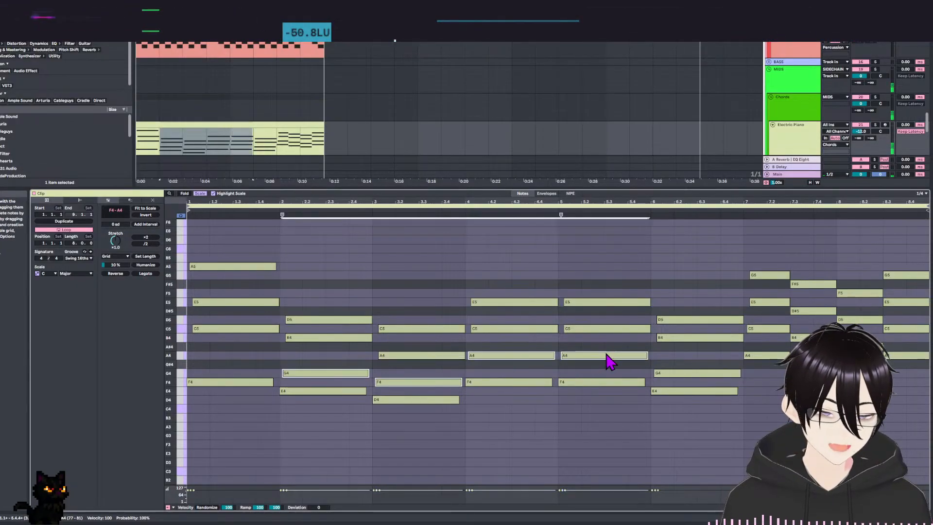
{"action": "left_click", "coordinate": [695, 373], "text": "shift"}
{"action": "left_click", "coordinate": [767, 329], "text": "shift"}
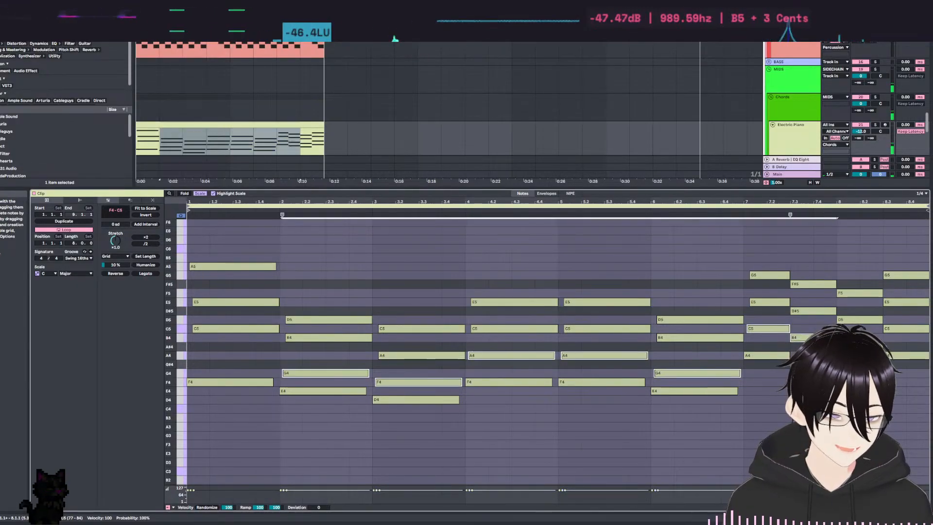
{"action": "key", "text": "shift+Up"}
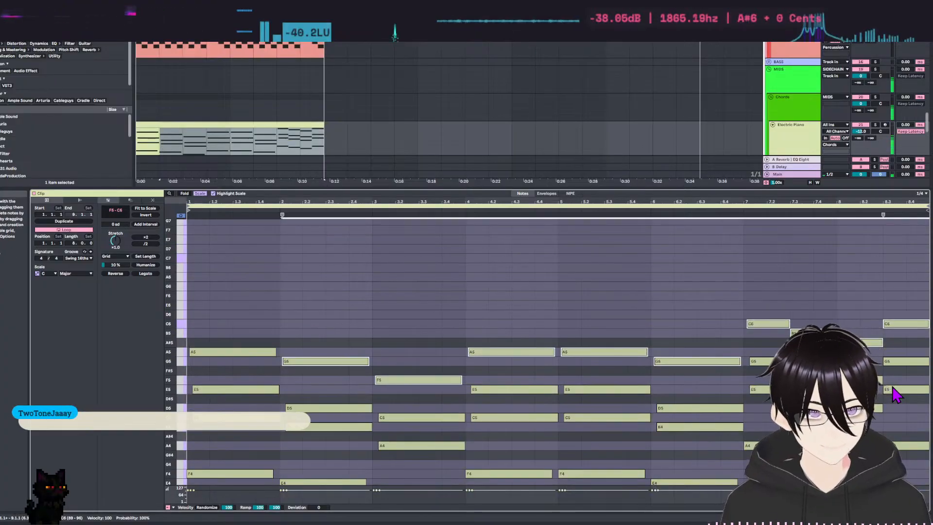
{"action": "left_click_drag", "start_coordinate": [335, 274], "coordinate": [347, 230]}
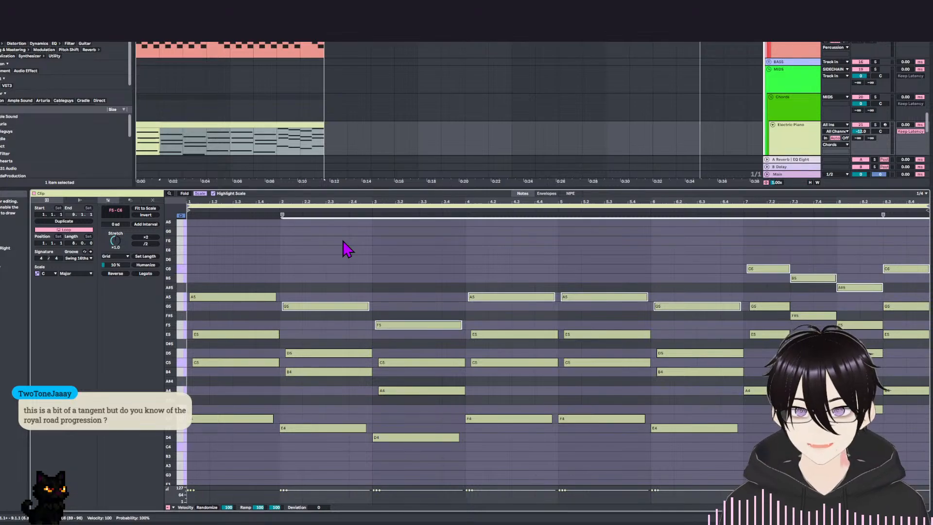
Play back the revoiced chord progression starting in bar 1 and check its lower notes.
{"action": "left_click", "coordinate": [348, 249]}
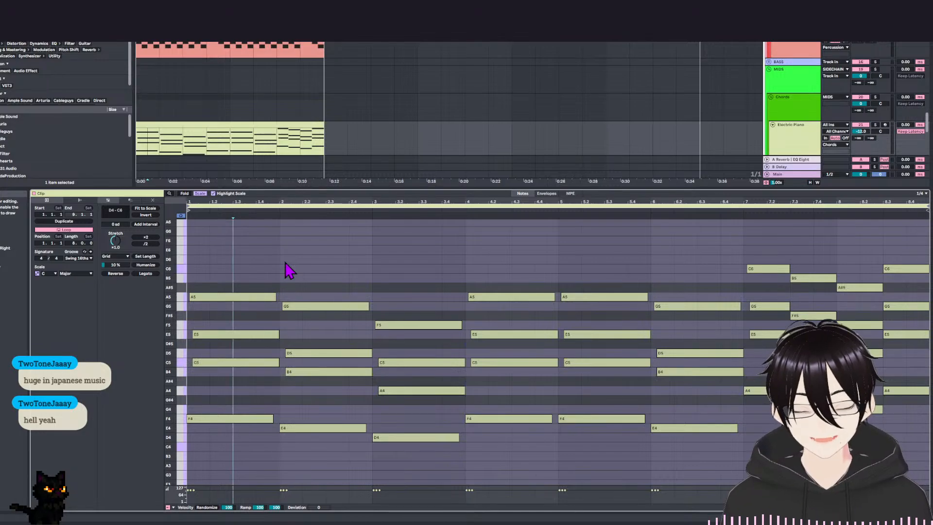
{"action": "key", "text": "space"}
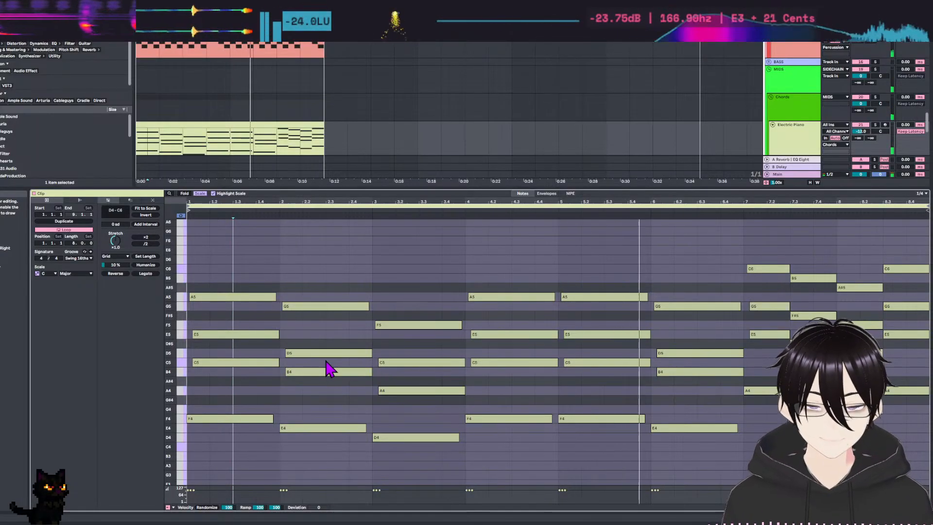
{"action": "scroll", "coordinate": [312, 322], "scroll_direction": "down", "scroll_amount": 4}
{"action": "scroll", "coordinate": [311, 323], "scroll_direction": "down", "scroll_amount": 1}
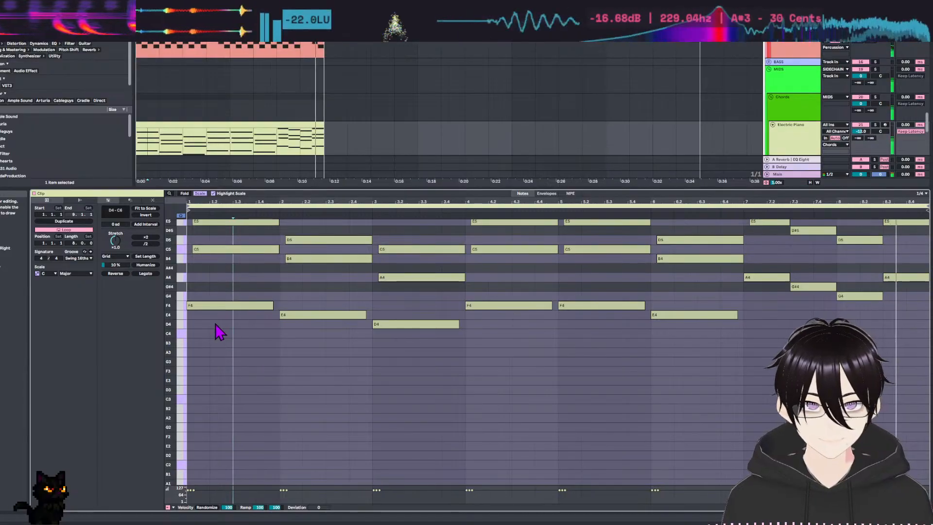
Select the lowest note of every chord in all eight bars and add a copy of each roughly an octave lower.
{"action": "scroll", "coordinate": [276, 400], "scroll_direction": "up", "scroll_amount": 1}
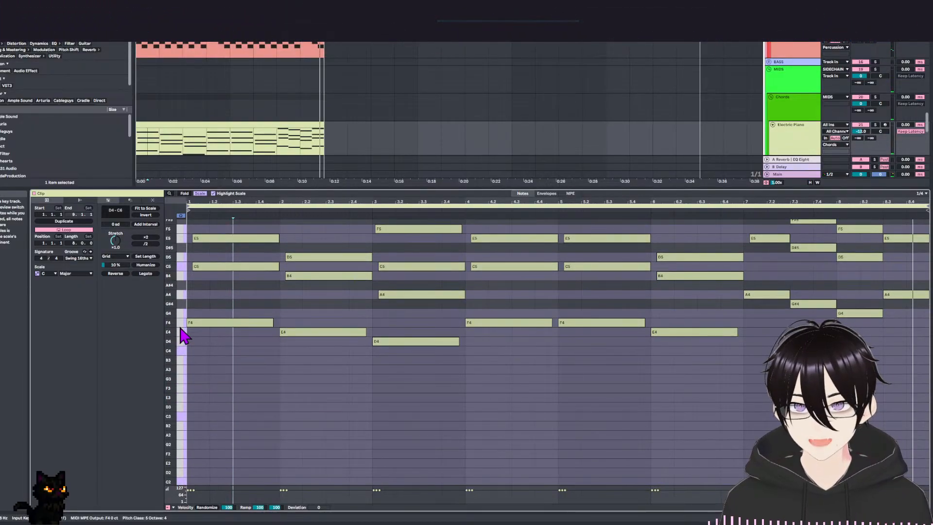
{"action": "left_click_drag", "start_coordinate": [180, 313], "coordinate": [189, 374]}
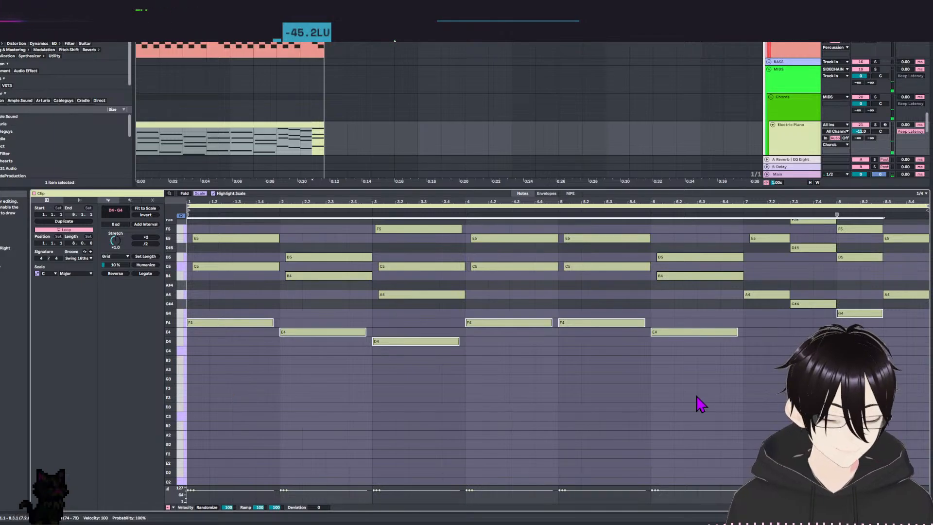
{"action": "scroll", "coordinate": [700, 404], "scroll_direction": "up", "scroll_amount": 4}
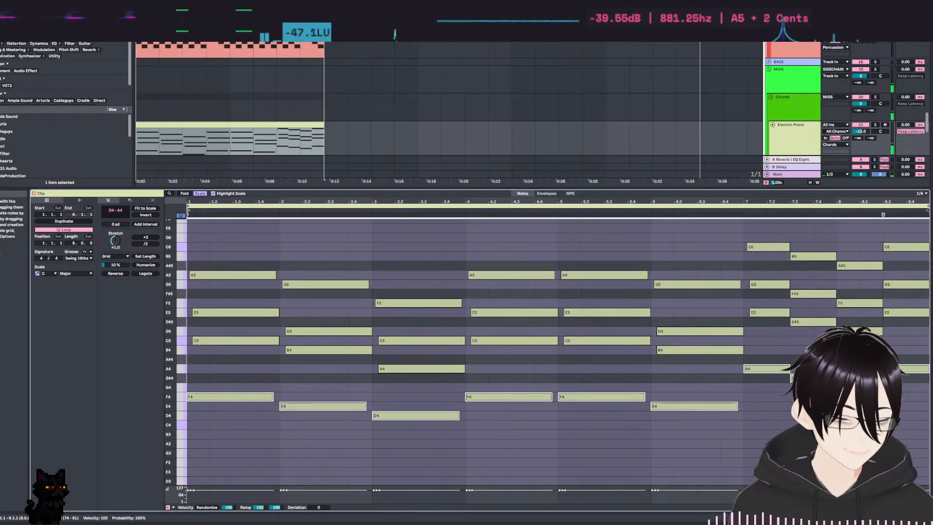
{"action": "scroll", "coordinate": [475, 329], "scroll_direction": "down", "scroll_amount": 7}
{"action": "left_click_drag", "start_coordinate": [205, 268], "coordinate": [201, 330]}
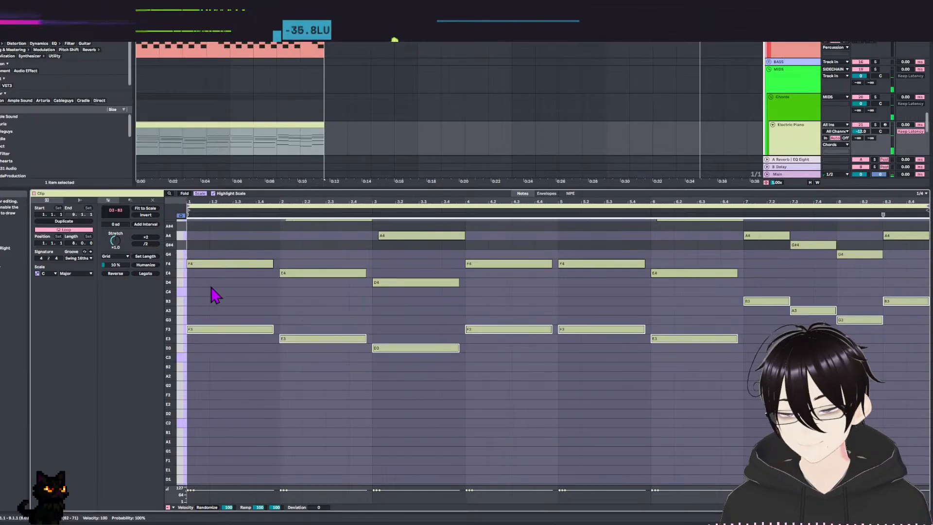
Play back the chord progression with the added bass notes and check the voicings across the clip.
{"action": "scroll", "coordinate": [236, 359], "scroll_direction": "up", "scroll_amount": 7}
{"action": "key", "text": "space"}
{"action": "scroll", "coordinate": [306, 365], "scroll_direction": "down", "scroll_amount": 2}
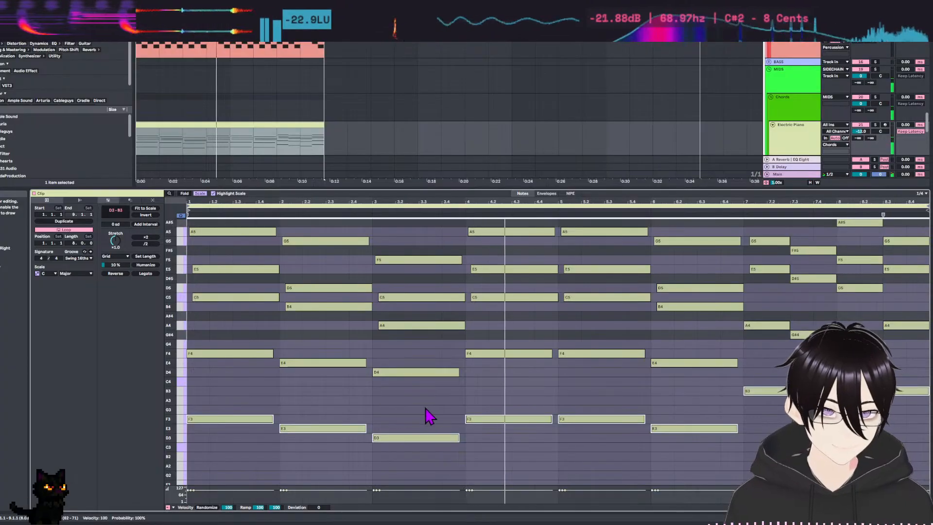
{"action": "scroll", "coordinate": [491, 408], "scroll_direction": "up", "scroll_amount": 1}
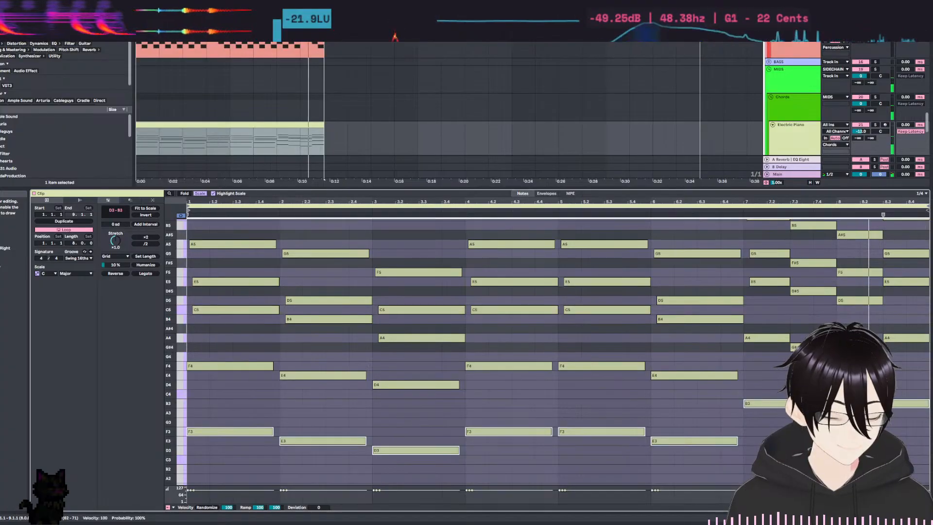
{"action": "scroll", "coordinate": [778, 424], "scroll_direction": "up", "scroll_amount": 3}
{"action": "scroll", "coordinate": [778, 424], "scroll_direction": "down", "scroll_amount": 3}
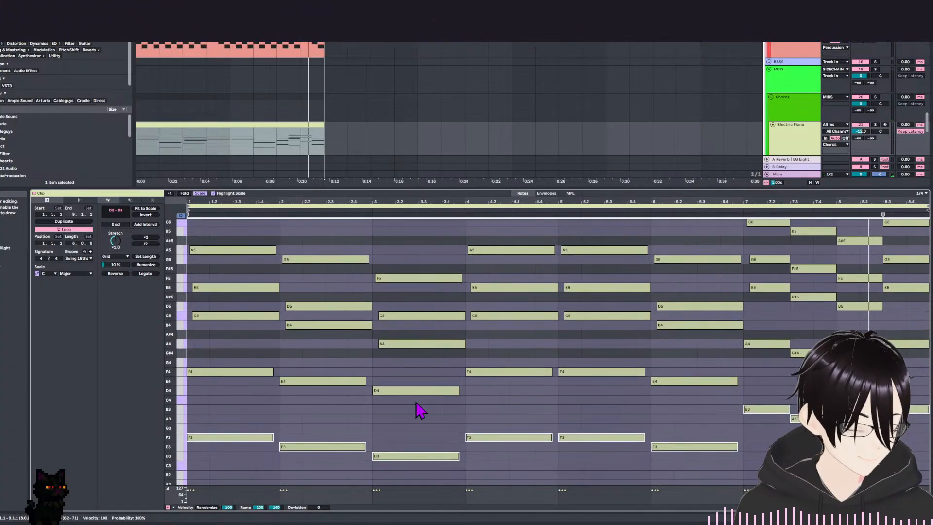
With the scale filter off, correct the added bass notes to A3 and G#3 in bar 7 and A3 under bar 8's last chord.
{"action": "left_click", "coordinate": [185, 194]}
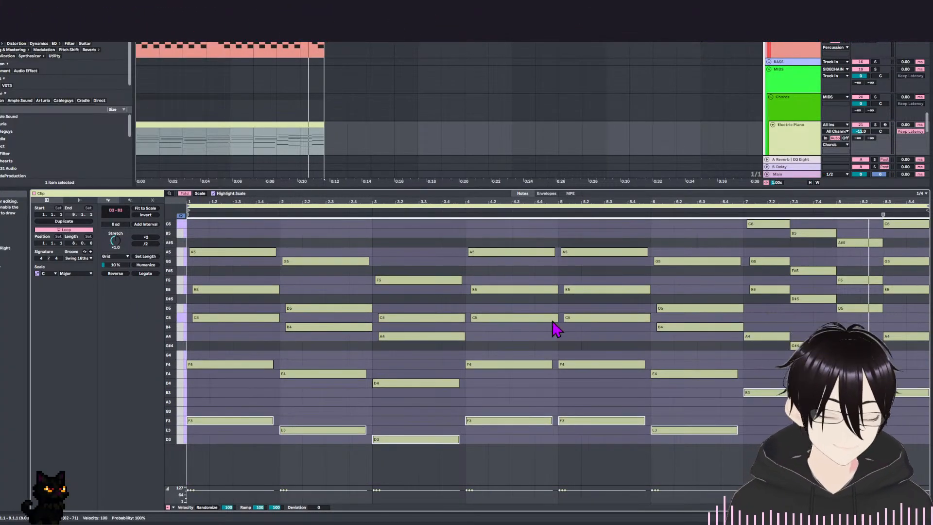
{"action": "left_click", "coordinate": [199, 193]}
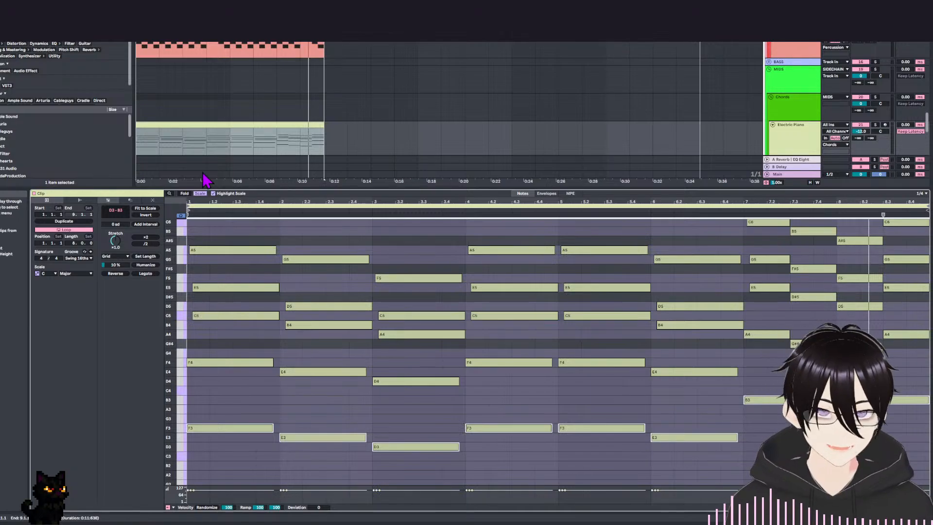
{"action": "left_click", "coordinate": [201, 194]}
{"action": "scroll", "coordinate": [787, 359], "scroll_direction": "down", "scroll_amount": 3}
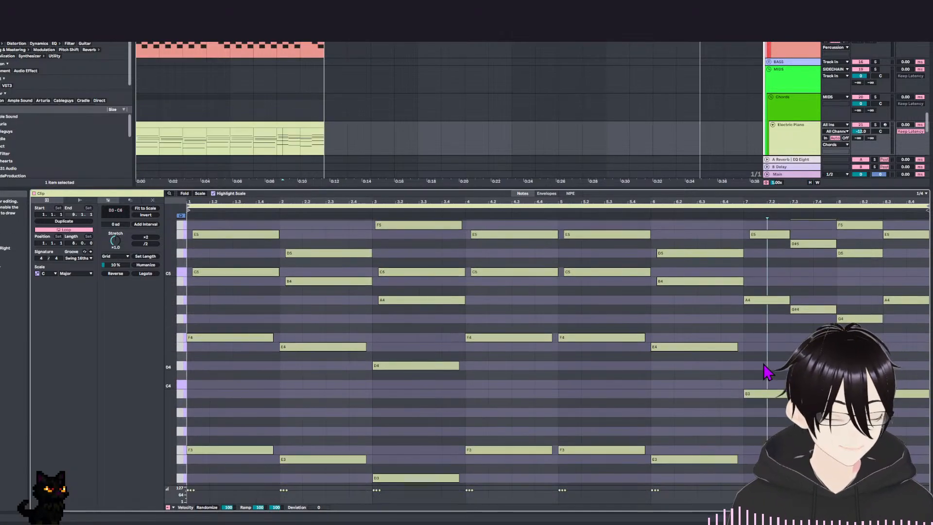
{"action": "left_click_drag", "start_coordinate": [764, 398], "coordinate": [765, 405]}
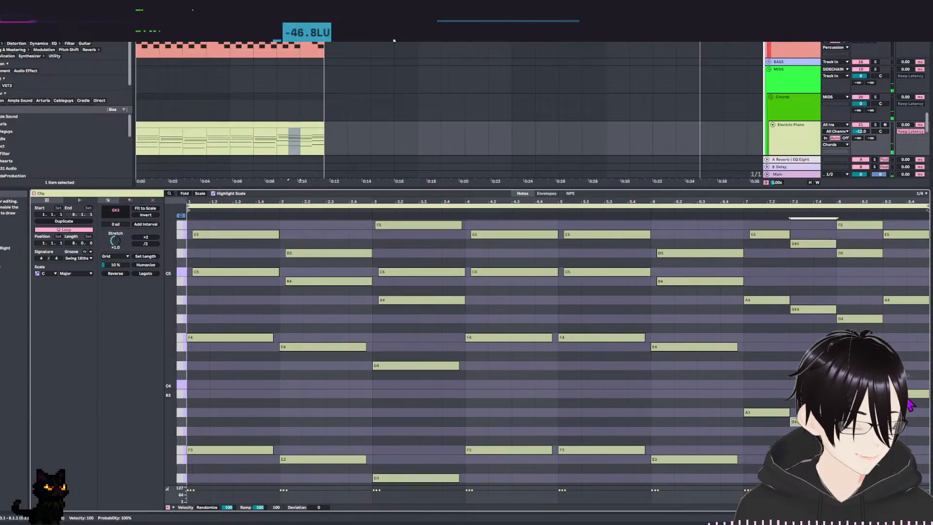
{"action": "left_click_drag", "start_coordinate": [909, 399], "coordinate": [911, 424]}
{"action": "left_click_drag", "start_coordinate": [767, 364], "coordinate": [765, 397]}
{"action": "left_click_drag", "start_coordinate": [288, 287], "coordinate": [293, 232]}
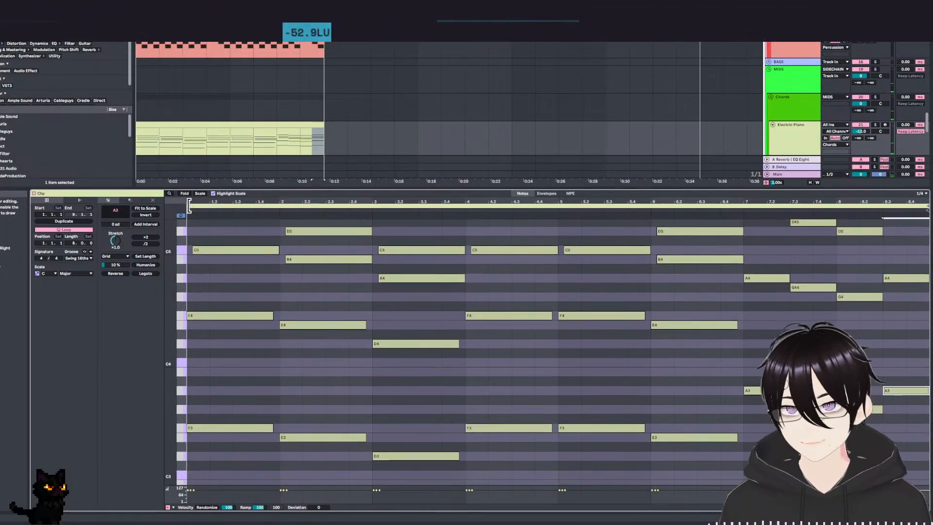
{"action": "left_click", "coordinate": [200, 194]}
Play back the corrected progression in a loop and select bar 3's chord to examine its voicing.
{"action": "key", "text": "space"}
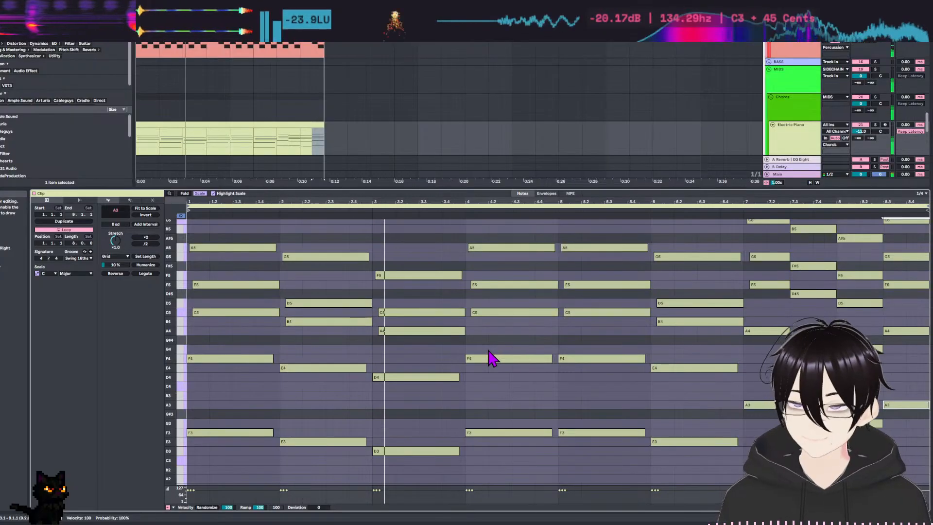
{"action": "left_click_drag", "start_coordinate": [421, 221], "coordinate": [433, 477]}
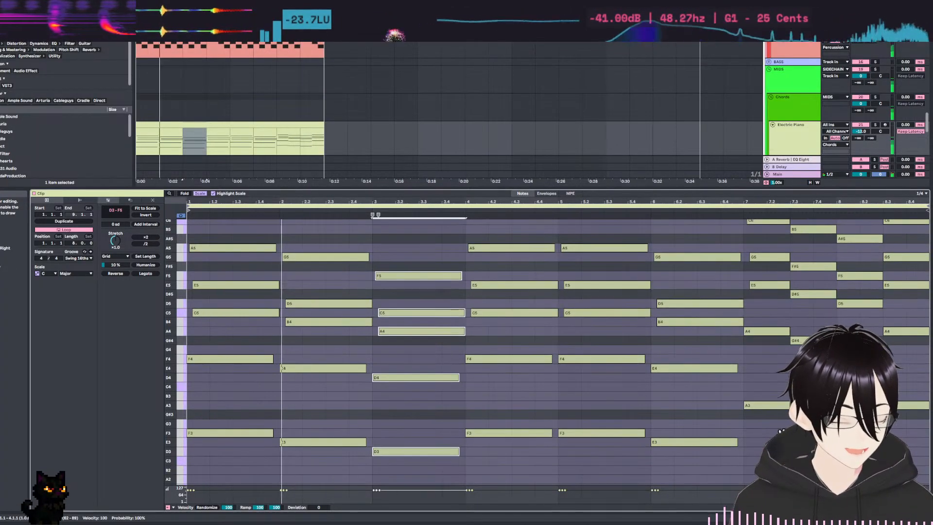
{"action": "scroll", "coordinate": [801, 318], "scroll_direction": "down", "scroll_amount": 2}
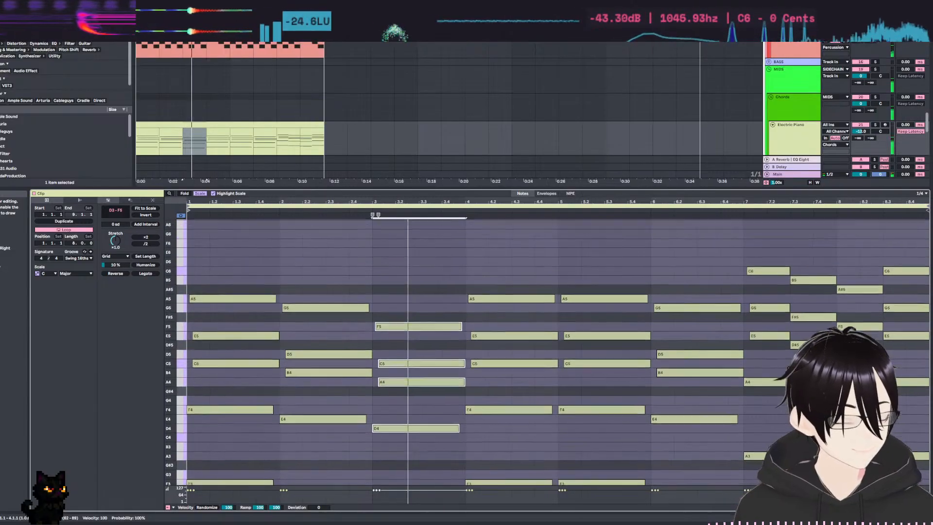
{"action": "scroll", "coordinate": [777, 282], "scroll_direction": "up", "scroll_amount": 3}
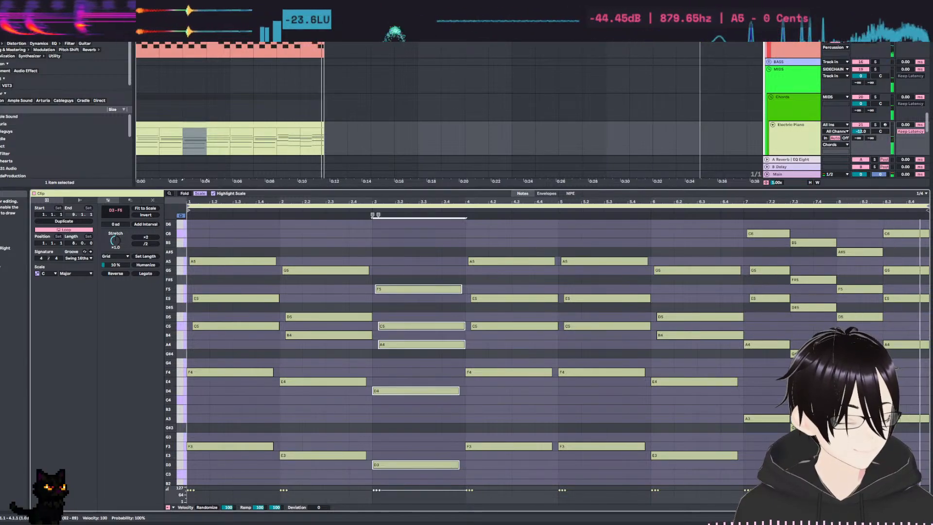
{"action": "scroll", "coordinate": [772, 389], "scroll_direction": "down", "scroll_amount": 3}
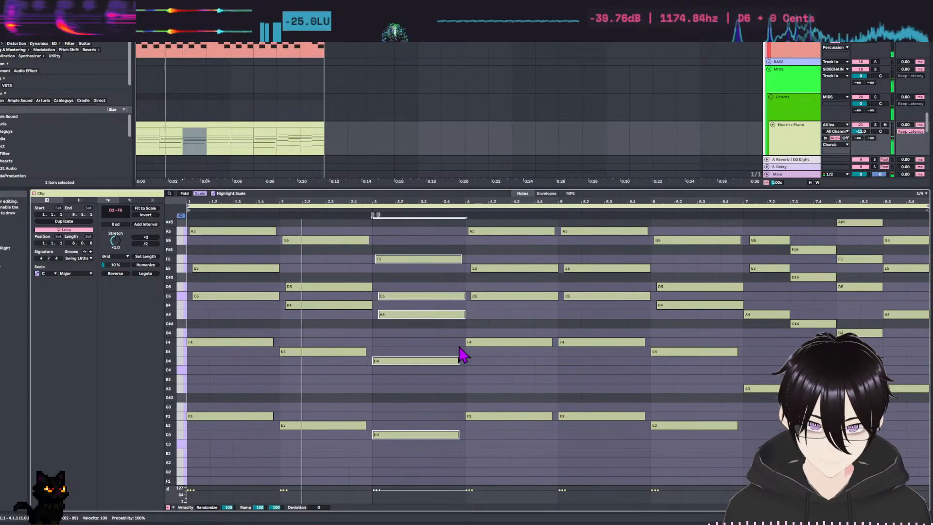
{"action": "left_click_drag", "start_coordinate": [443, 381], "coordinate": [434, 419]}
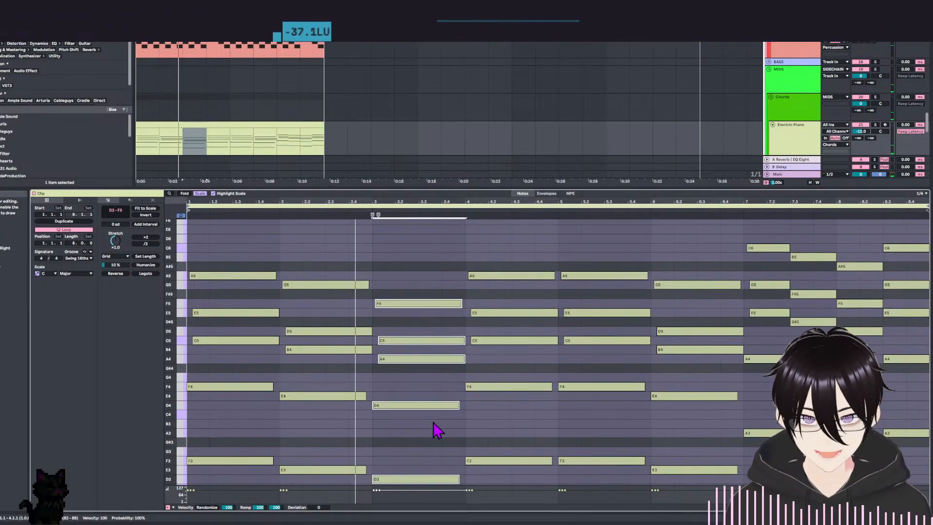
Close up bar 3's chord by dropping F5 an octave, shift its upper notes to A4, C5, E5 and G5, and play it.
{"action": "left_click", "coordinate": [417, 309]}
{"action": "key", "text": "shift+Down"}
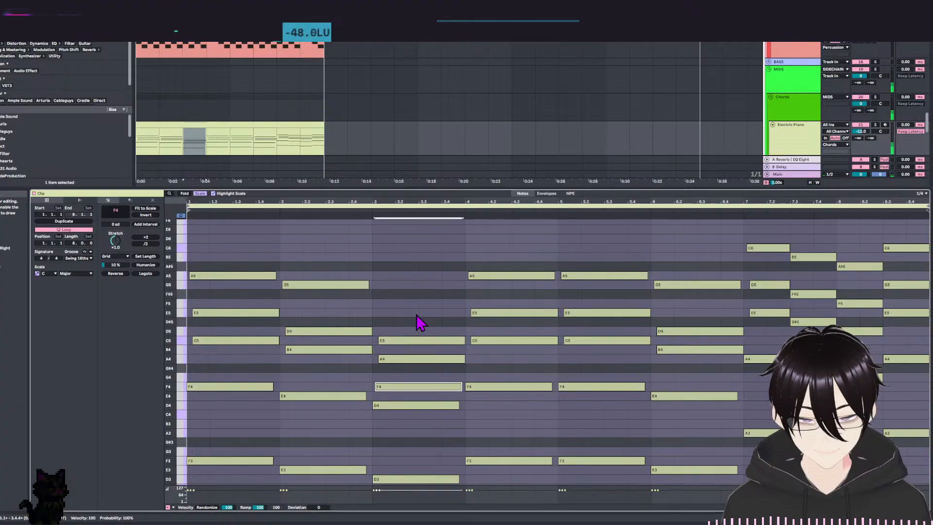
{"action": "left_click_drag", "start_coordinate": [396, 315], "coordinate": [396, 358]}
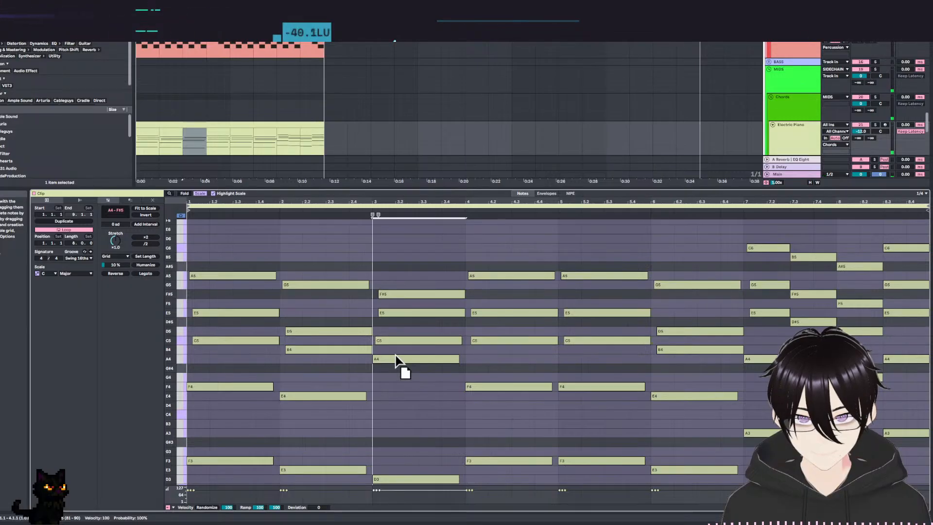
{"action": "left_click", "coordinate": [398, 337]}
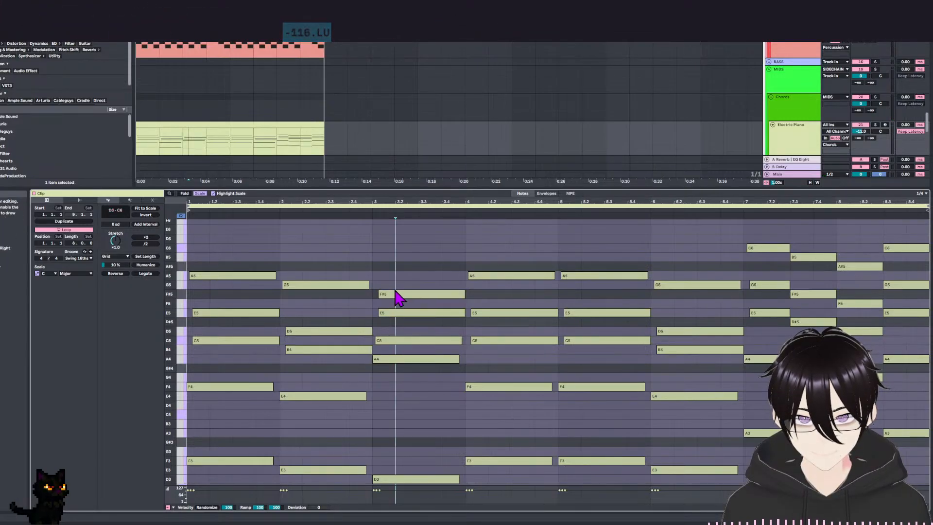
{"action": "left_click_drag", "start_coordinate": [394, 297], "coordinate": [394, 287]}
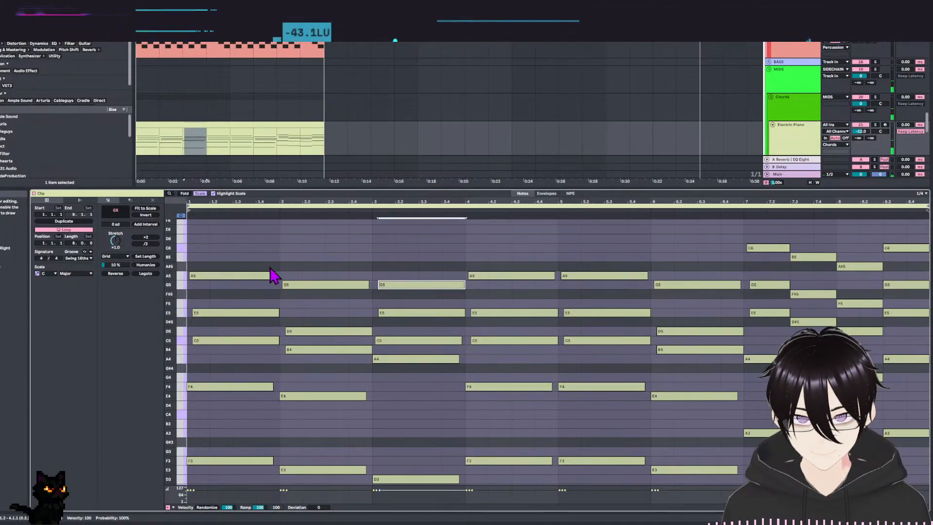
{"action": "key", "text": "space"}
Raise the four upper notes of bar 3's chord to B4, D5, F5 and A5 and listen to the change.
{"action": "left_click_drag", "start_coordinate": [402, 376], "coordinate": [399, 279]}
{"action": "left_click", "coordinate": [402, 362]}
{"action": "left_click_drag", "start_coordinate": [402, 362], "coordinate": [412, 276]}
{"action": "left_click", "coordinate": [413, 285]}
{"action": "key", "text": "space"}
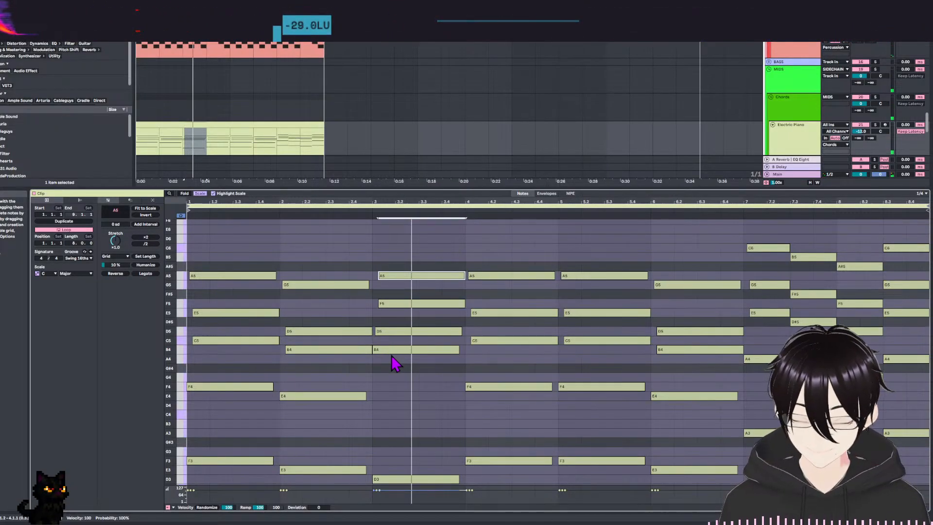
Move the four upper notes of bar 3's chord back down to D4, F4, A4 and C5.
{"action": "left_click", "coordinate": [405, 350]}
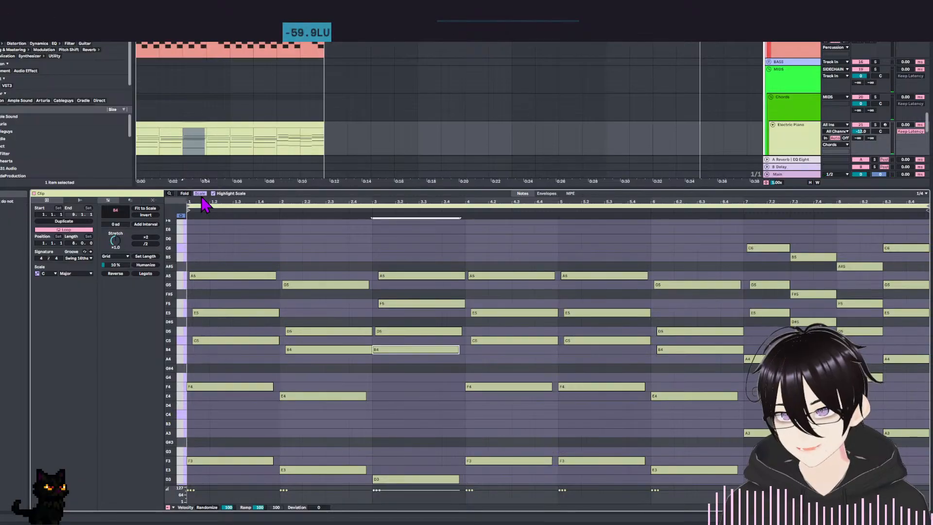
{"action": "left_click", "coordinate": [201, 195]}
{"action": "left_click", "coordinate": [385, 316]}
{"action": "left_click_drag", "start_coordinate": [396, 315], "coordinate": [400, 393]}
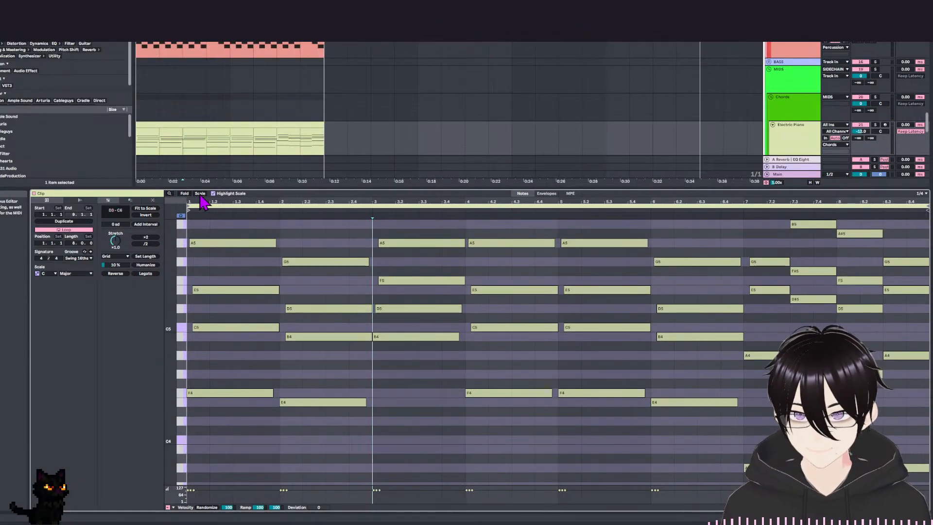
{"action": "left_click", "coordinate": [201, 194]}
{"action": "left_click", "coordinate": [477, 386]}
{"action": "left_click_drag", "start_coordinate": [459, 266], "coordinate": [423, 393]}
{"action": "key", "text": "Down"}
{"action": "key", "text": "Down"}
{"action": "key", "text": "Down"}
{"action": "key", "text": "Down"}
{"action": "key", "text": "Down"}
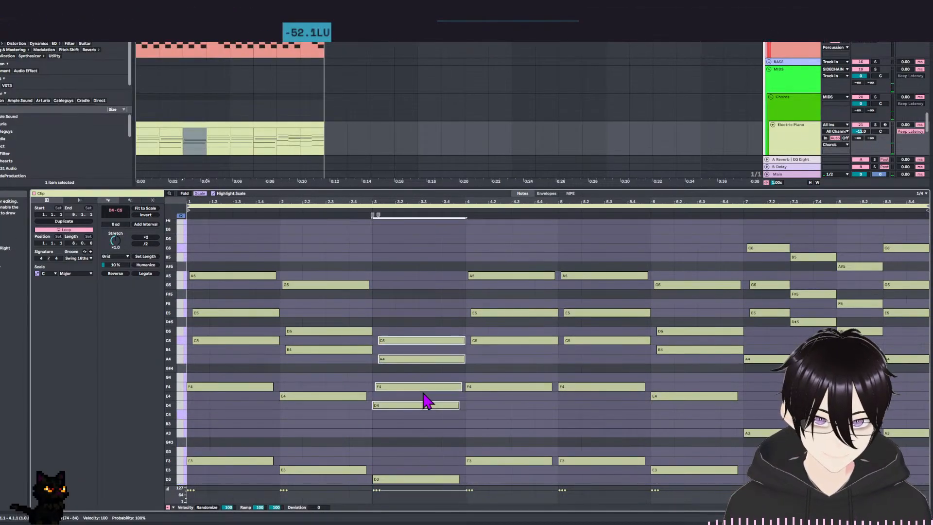
Undo the recent edits, including the bass copies and octave raises, back to the close-voiced chord progression.
{"action": "key", "text": "ctrl+z"}
{"action": "key", "text": "ctrl+z"}
{"action": "key", "text": "ctrl+z"}
{"action": "key", "text": "ctrl+z"}
{"action": "key", "text": "ctrl+z"}
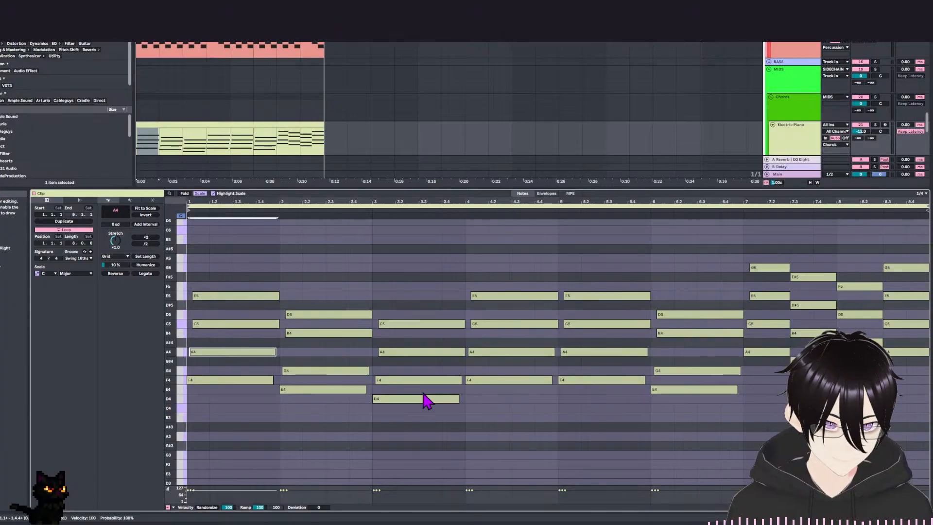
{"action": "key", "text": "ctrl+z"}
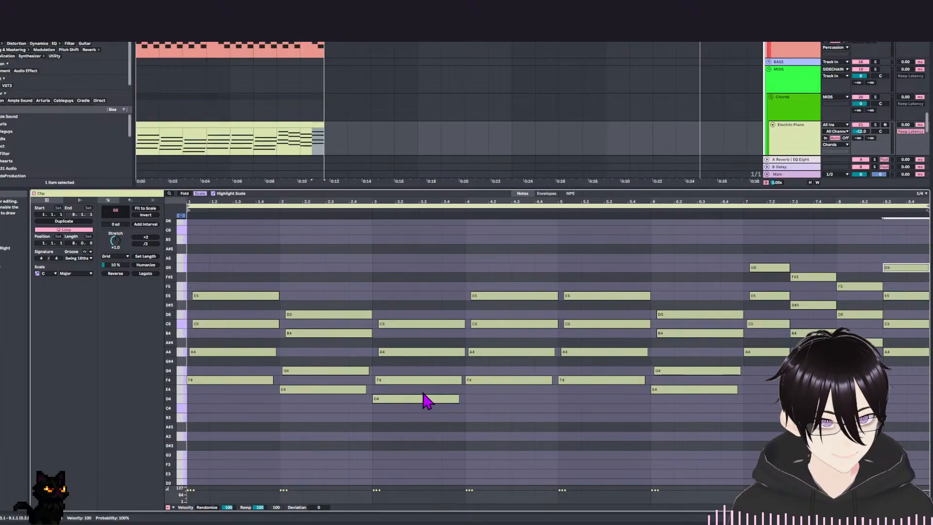
{"action": "key", "text": "ctrl+z"}
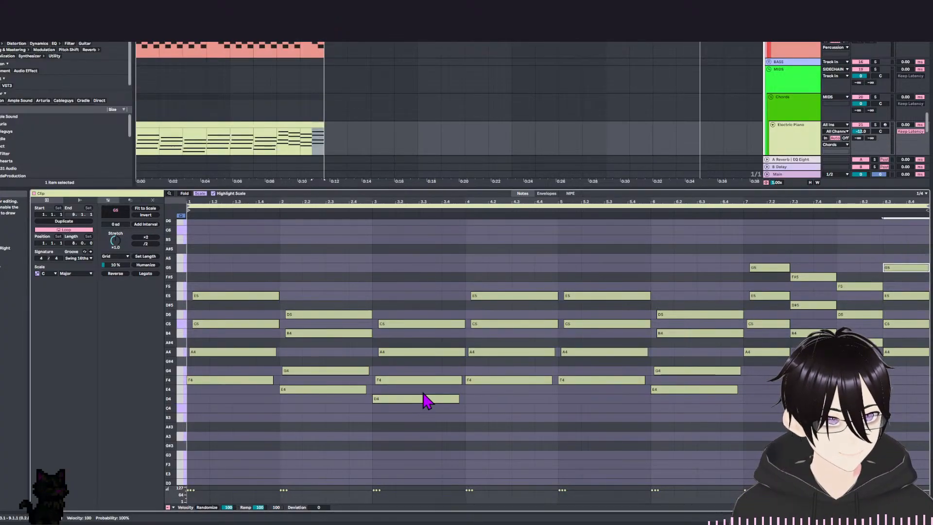
Raise bar 3's chord to A4, C5, E5 and G5, comparing it with the chords in bars 1 and 2.
{"action": "left_click_drag", "start_coordinate": [252, 258], "coordinate": [257, 389]}
{"action": "left_click_drag", "start_coordinate": [315, 248], "coordinate": [321, 396]}
{"action": "left_click_drag", "start_coordinate": [416, 227], "coordinate": [396, 267]}
{"action": "left_click", "coordinate": [399, 342]}
{"action": "left_click", "coordinate": [398, 307]}
{"action": "left_click_drag", "start_coordinate": [206, 263], "coordinate": [233, 452]}
{"action": "left_click_drag", "start_coordinate": [298, 269], "coordinate": [321, 457]}
{"action": "left_click_drag", "start_coordinate": [411, 238], "coordinate": [425, 475]}
{"action": "left_click_drag", "start_coordinate": [542, 260], "coordinate": [543, 430]}
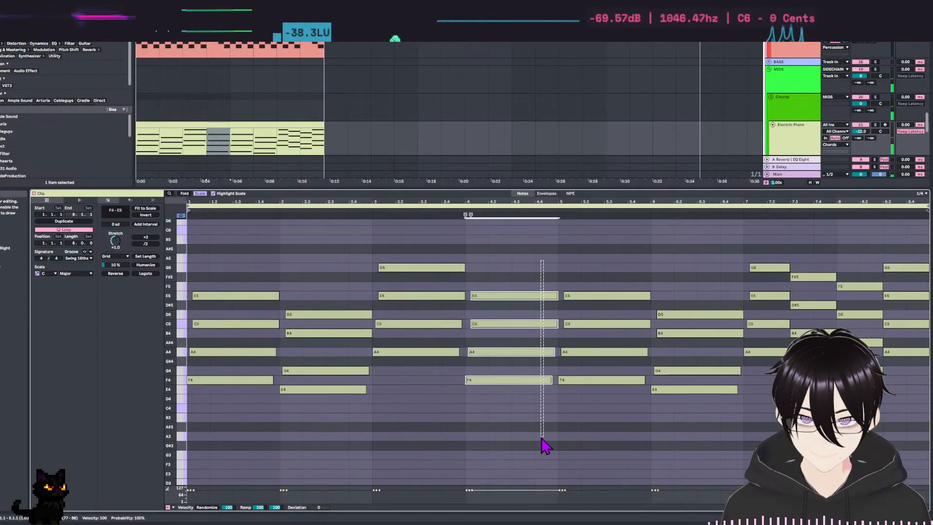
{"action": "key", "text": "Up"}
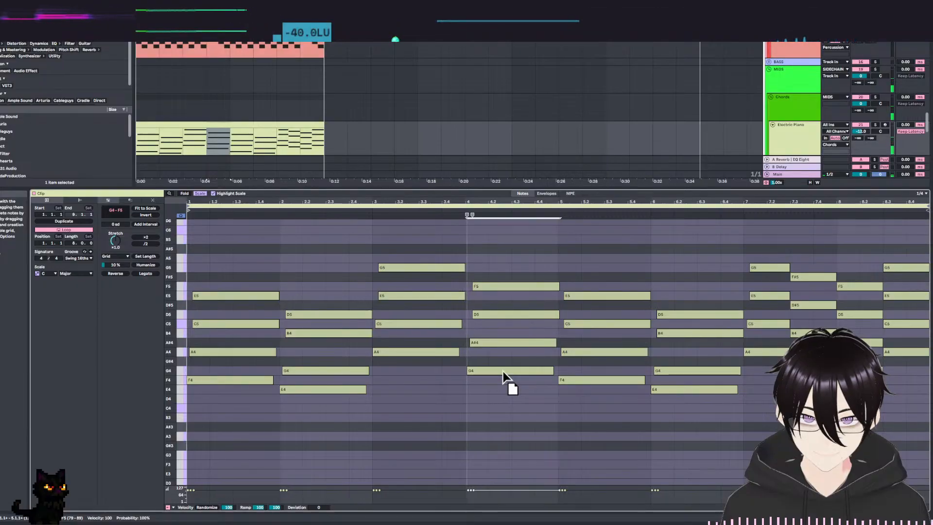
{"action": "left_click", "coordinate": [501, 380]}
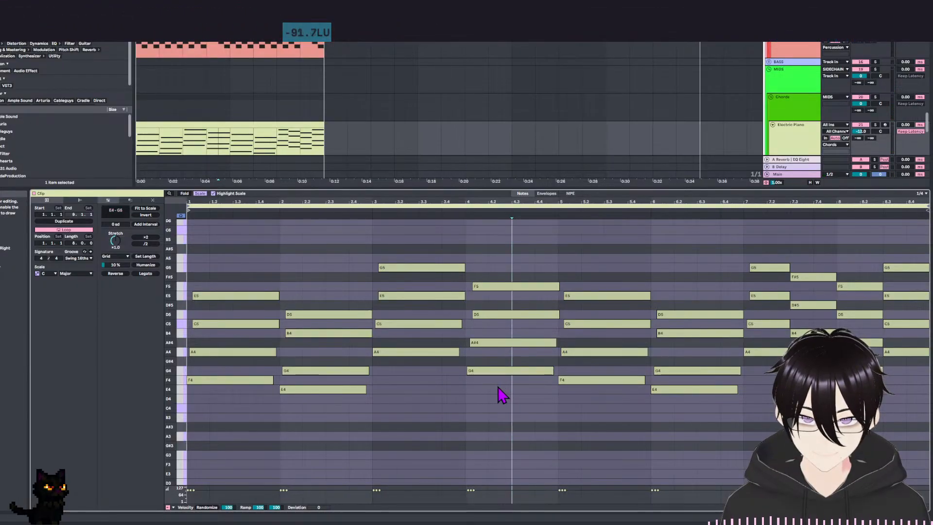
{"action": "key", "text": "ctrl+z"}
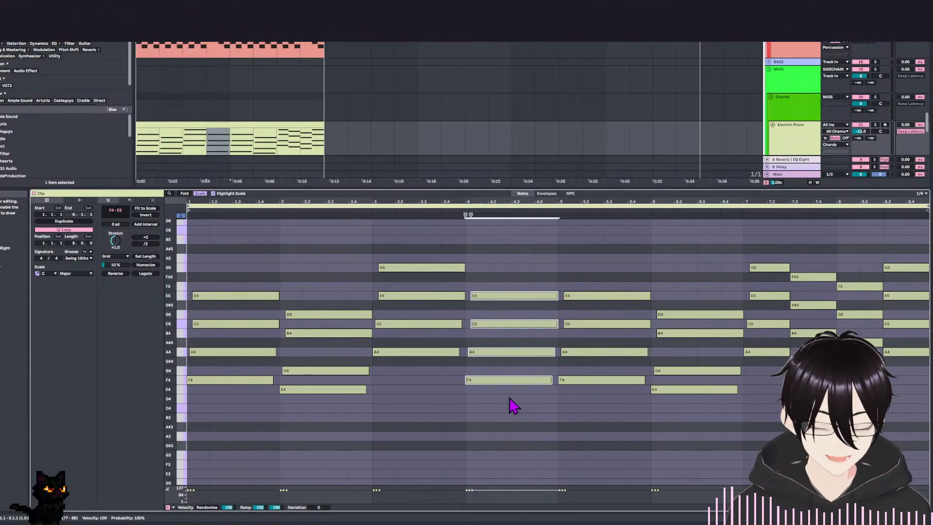
Raise bar 4's chord to G4, B4, D5 and F5 and play back the progression.
{"action": "key", "text": "Up"}
{"action": "left_click", "coordinate": [485, 381]}
{"action": "left_click_drag", "start_coordinate": [500, 343], "coordinate": [498, 333]}
{"action": "key", "text": "space"}
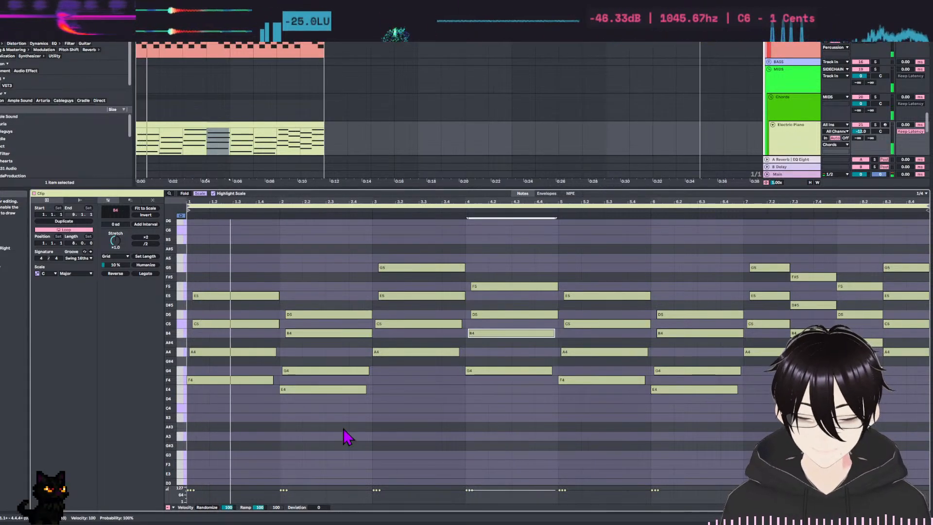
{"action": "left_click", "coordinate": [465, 428]}
{"action": "mouse_move", "coordinate": [508, 416]}
{"action": "left_mouse_down"}
{"action": "mouse_move", "coordinate": [566, 304]}
{"action": "mouse_move", "coordinate": [433, 487]}
{"action": "left_mouse_up"}
{"action": "left_click", "coordinate": [266, 396]}
{"action": "mouse_move", "coordinate": [246, 405]}
{"action": "left_mouse_down"}
{"action": "mouse_move", "coordinate": [250, 419]}
{"action": "mouse_move", "coordinate": [263, 364]}
{"action": "left_mouse_up"}
{"action": "left_click_drag", "start_coordinate": [422, 372], "coordinate": [337, 404]}
Raise the second-lowest note, the third, of every chord across all eight bars by one octave.
{"action": "left_click", "coordinate": [242, 339]}
{"action": "left_click", "coordinate": [257, 333]}
{"action": "left_click", "coordinate": [311, 351], "text": "shift"}
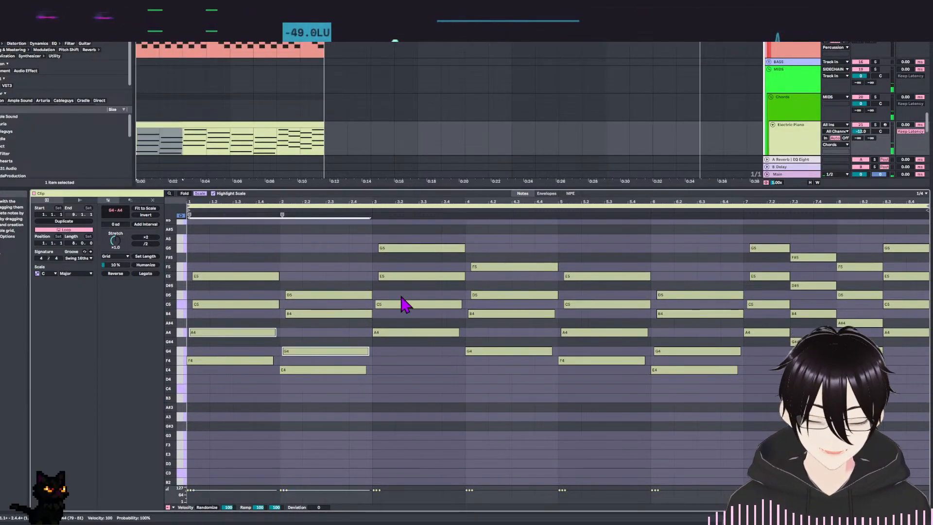
{"action": "left_click", "coordinate": [403, 304], "text": "shift"}
{"action": "left_click", "coordinate": [510, 313], "text": "shift"}
{"action": "left_click", "coordinate": [602, 331], "text": "shift"}
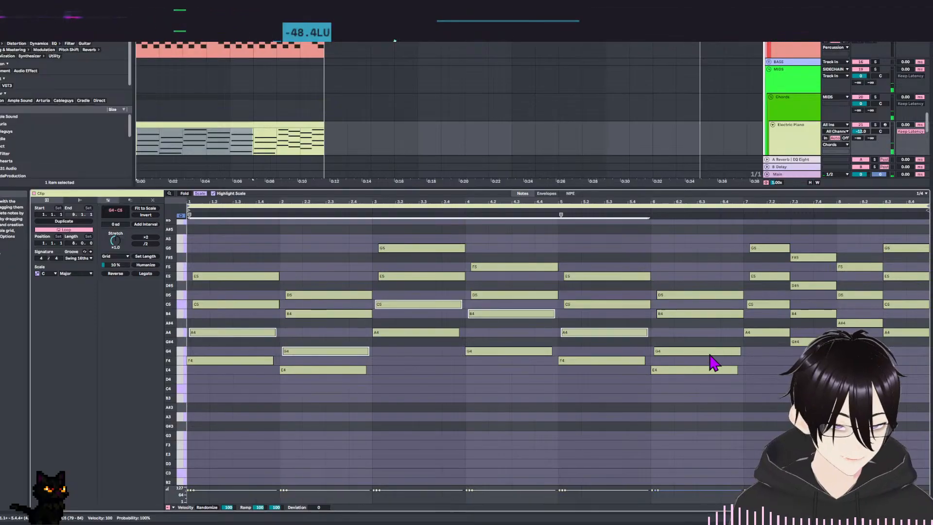
{"action": "left_click", "coordinate": [719, 351], "text": "shift"}
{"action": "left_click", "coordinate": [775, 305], "text": "shift"}
{"action": "left_click", "coordinate": [812, 314], "text": "shift"}
{"action": "left_click", "coordinate": [859, 322], "text": "shift"}
{"action": "left_click", "coordinate": [899, 333], "text": "shift"}
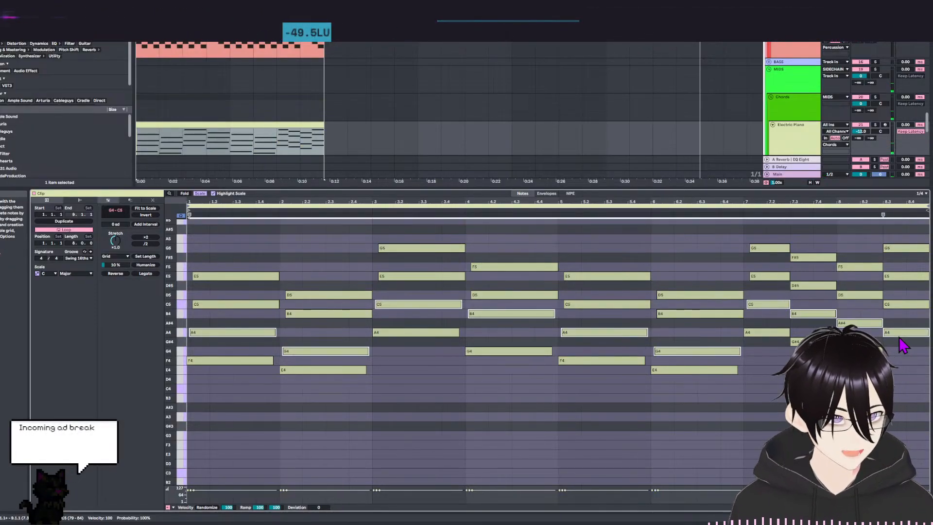
{"action": "scroll", "coordinate": [330, 335], "scroll_direction": "up", "scroll_amount": 3}
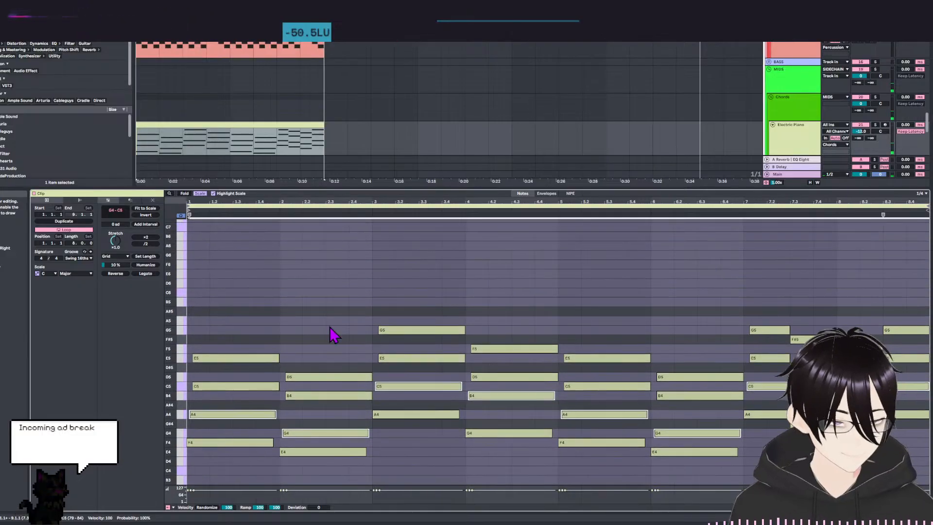
{"action": "scroll", "coordinate": [364, 348], "scroll_direction": "down", "scroll_amount": 2}
{"action": "scroll", "coordinate": [486, 418], "scroll_direction": "up", "scroll_amount": 1}
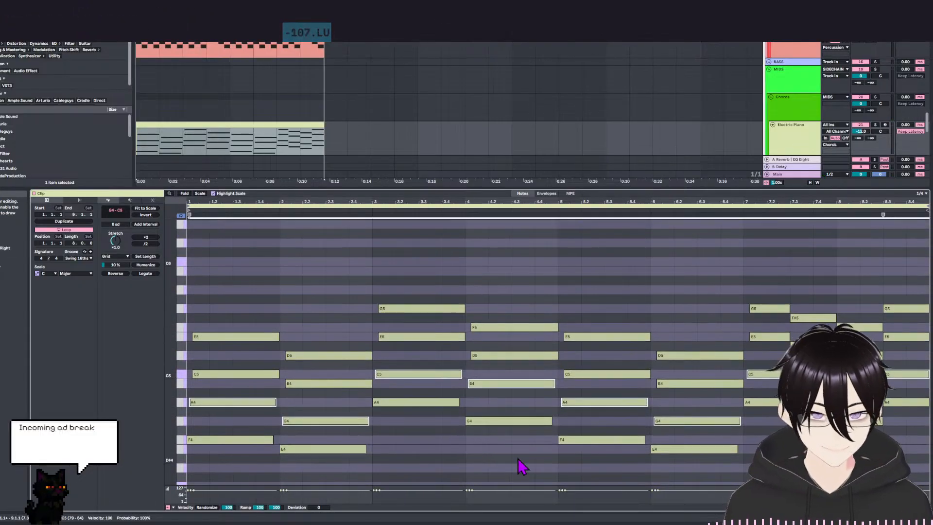
{"action": "key", "text": "shift+Up"}
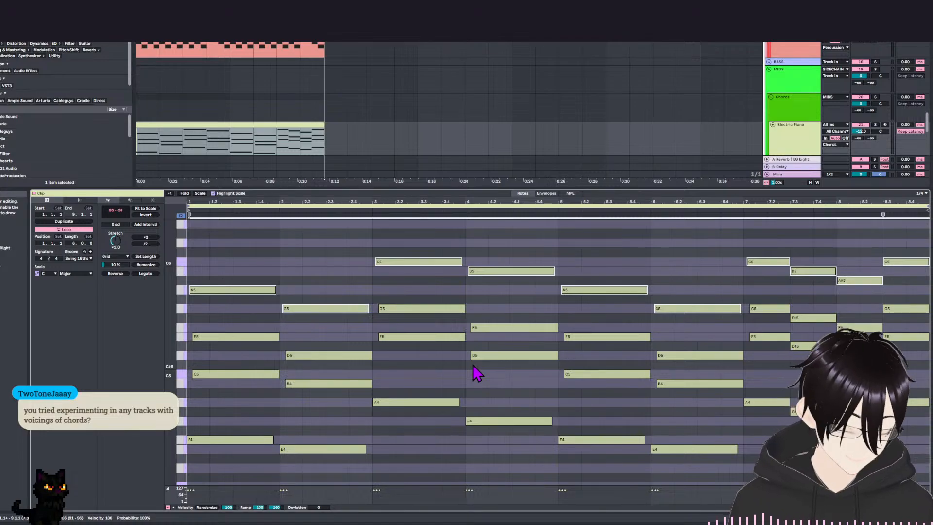
{"action": "left_click", "coordinate": [503, 368]}
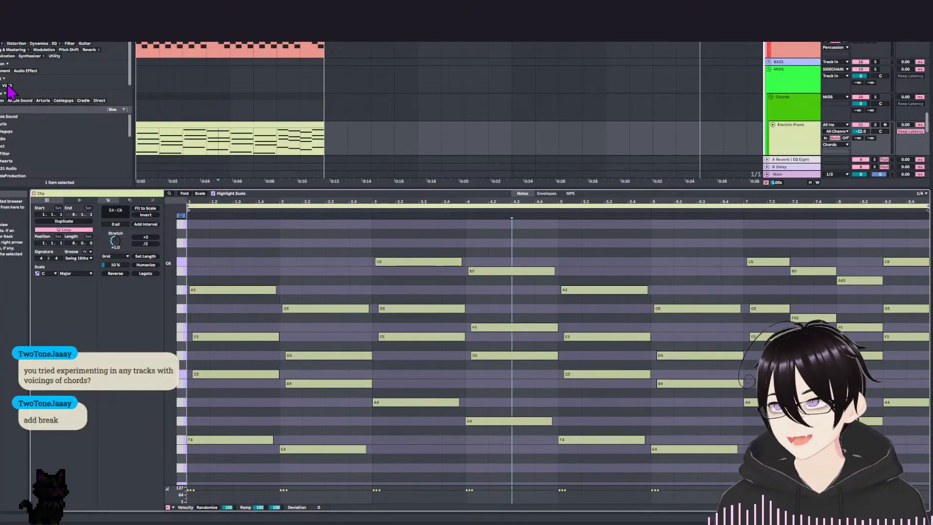
Save the Live Set.
{"action": "key", "text": "ctrl+shift+s"}
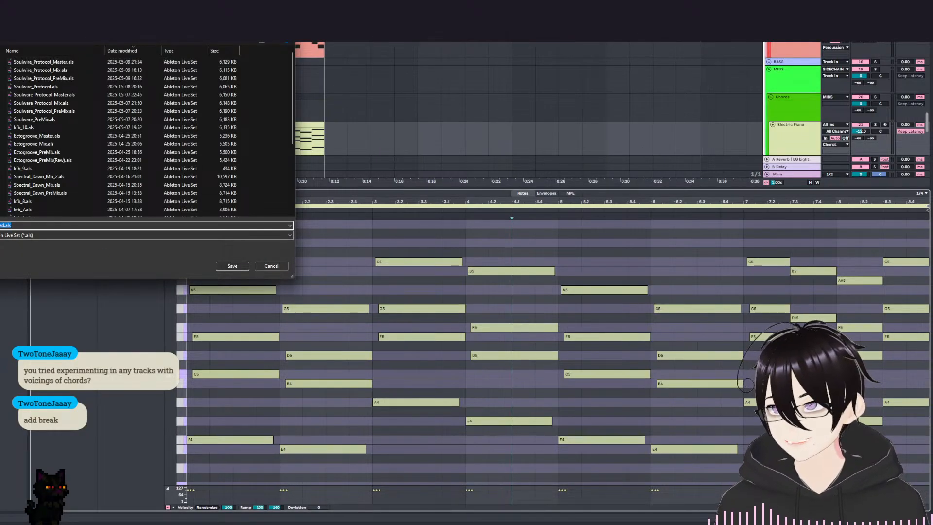
{"action": "key", "text": "Escape"}
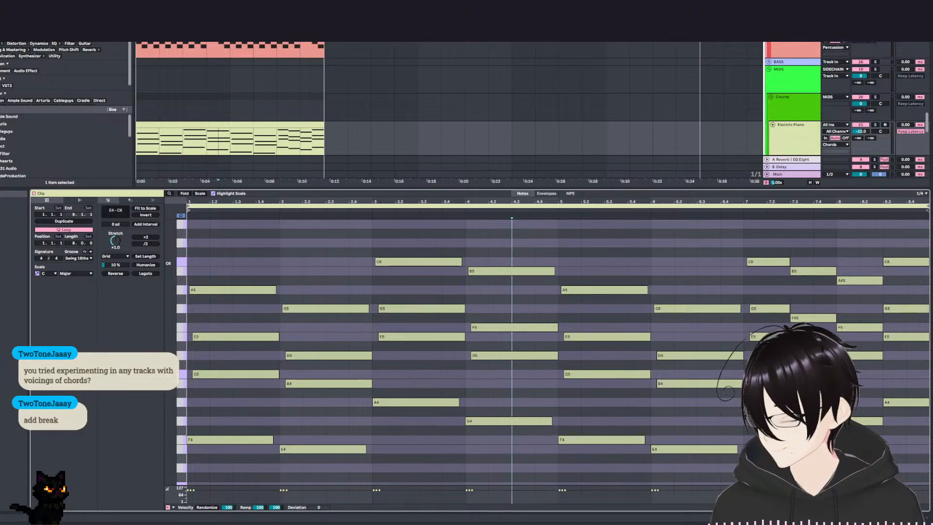
{"action": "key", "text": "ctrl+s"}
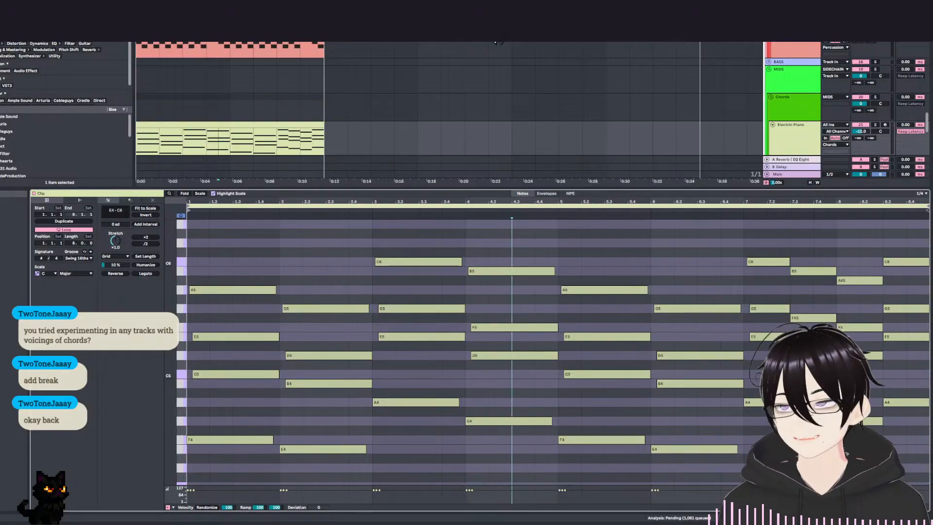
Examine the raised thirds of the chords in bars 1 to 5.
{"action": "scroll", "coordinate": [271, 284], "scroll_direction": "up", "scroll_amount": 1}
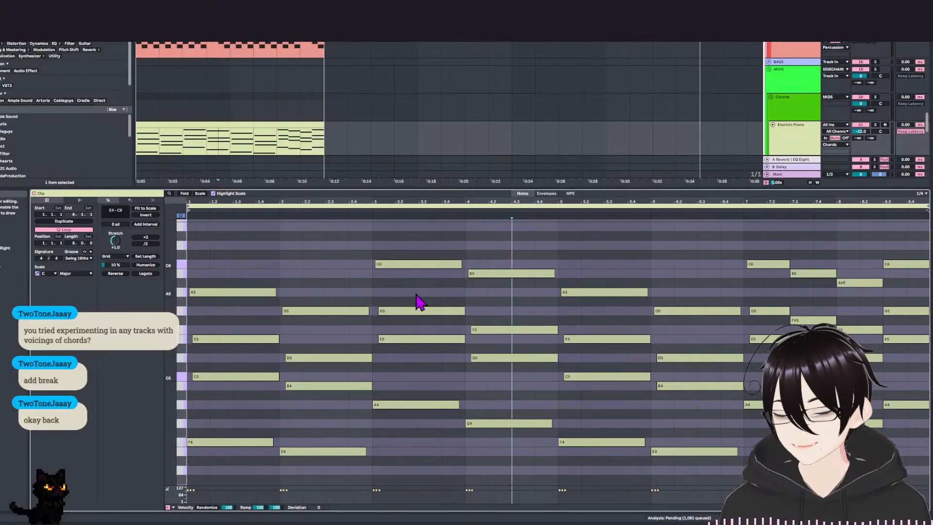
{"action": "scroll", "coordinate": [349, 238], "scroll_direction": "down", "scroll_amount": 3}
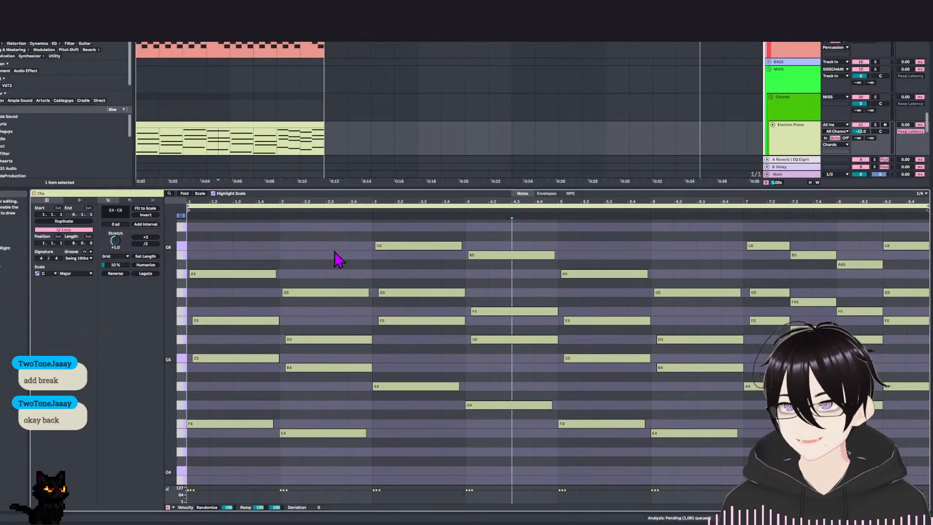
{"action": "scroll", "coordinate": [336, 265], "scroll_direction": "up", "scroll_amount": 1}
{"action": "key", "text": "space"}
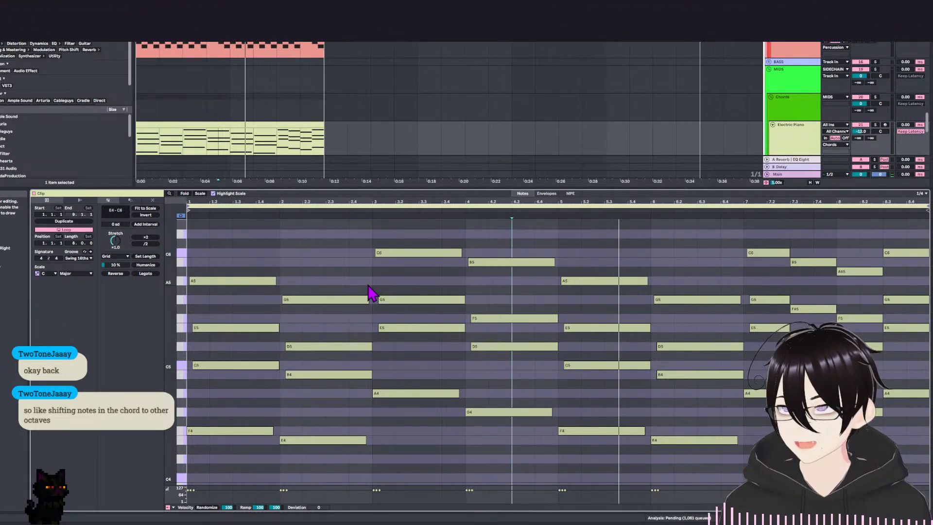
{"action": "scroll", "coordinate": [296, 253], "scroll_direction": "up", "scroll_amount": 2}
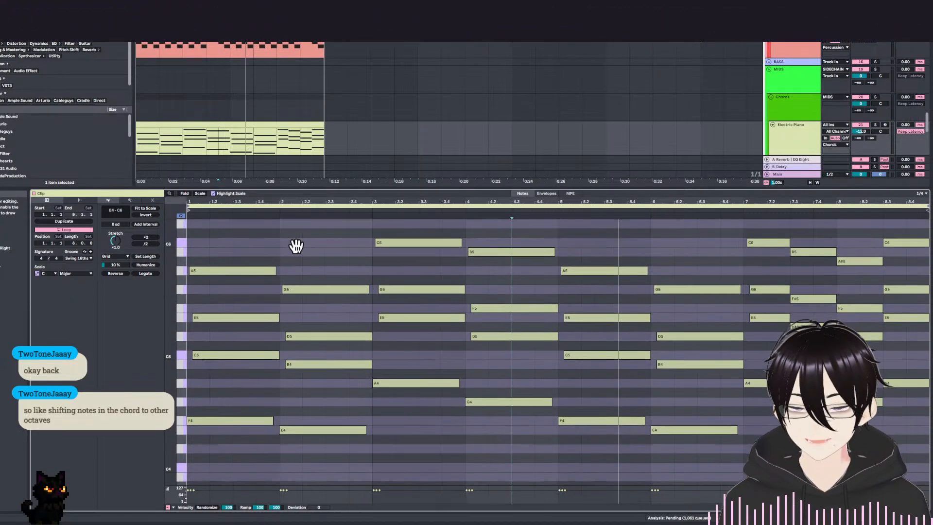
{"action": "left_click", "coordinate": [243, 297]}
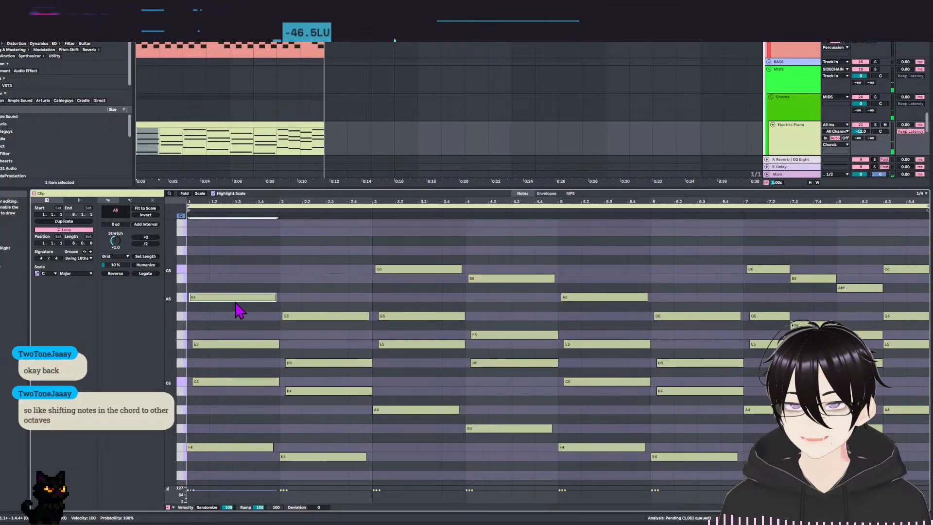
{"action": "left_click_drag", "start_coordinate": [401, 242], "coordinate": [421, 290]}
{"action": "left_click_drag", "start_coordinate": [510, 242], "coordinate": [544, 315]}
{"action": "left_click_drag", "start_coordinate": [579, 262], "coordinate": [610, 316]}
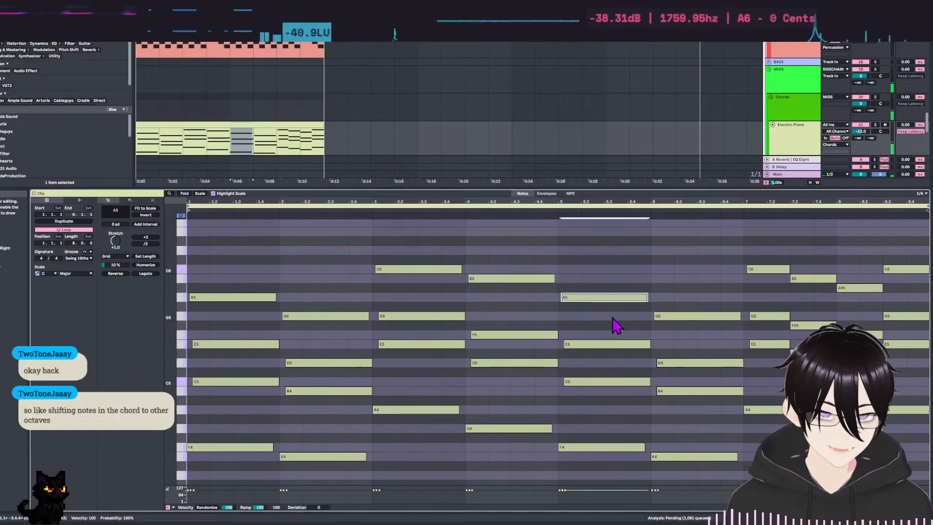
Play back the chord progression from the start to judge the opened voicing.
{"action": "scroll", "coordinate": [462, 437], "scroll_direction": "down", "scroll_amount": 5}
{"action": "key", "text": "space"}
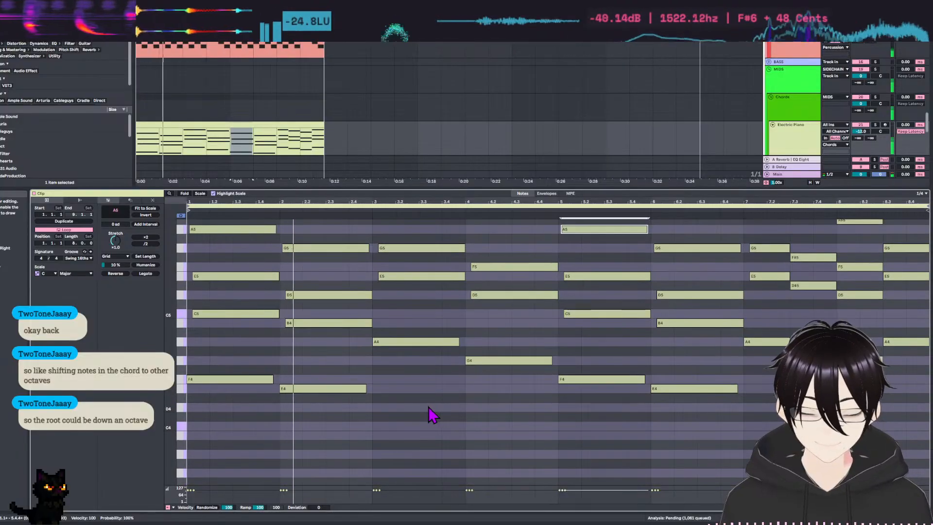
{"action": "scroll", "coordinate": [461, 440], "scroll_direction": "up", "scroll_amount": 3}
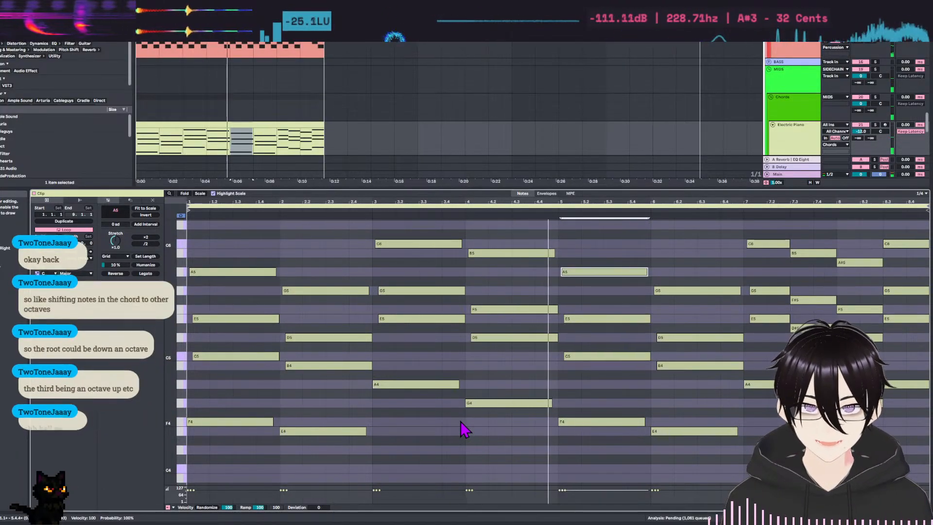
{"action": "key", "text": "space"}
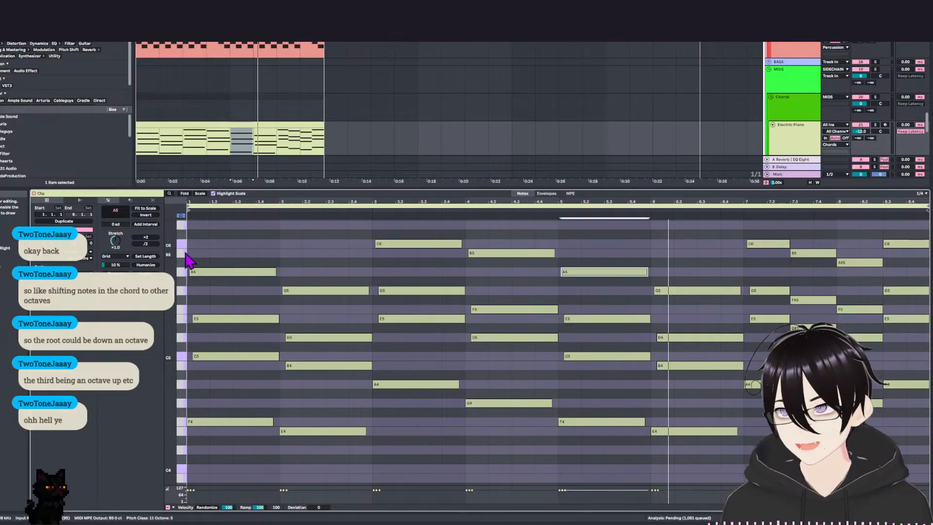
Select the lowest note, the root, of every chord across all eight bars.
{"action": "mouse_move", "coordinate": [256, 382]}
{"action": "left_mouse_down"}
{"action": "mouse_move", "coordinate": [258, 311]}
{"action": "mouse_move", "coordinate": [247, 374]}
{"action": "left_mouse_up"}
{"action": "left_click_drag", "start_coordinate": [315, 337], "coordinate": [337, 381]}
{"action": "left_click_drag", "start_coordinate": [404, 296], "coordinate": [438, 385]}
{"action": "left_click_drag", "start_coordinate": [510, 314], "coordinate": [531, 357]}
{"action": "left_click_drag", "start_coordinate": [608, 323], "coordinate": [680, 372]}
{"action": "mouse_move", "coordinate": [704, 332]}
{"action": "left_mouse_down"}
{"action": "mouse_move", "coordinate": [718, 381]}
{"action": "mouse_move", "coordinate": [711, 398]}
{"action": "left_mouse_up"}
{"action": "left_click_drag", "start_coordinate": [752, 279], "coordinate": [918, 360]}
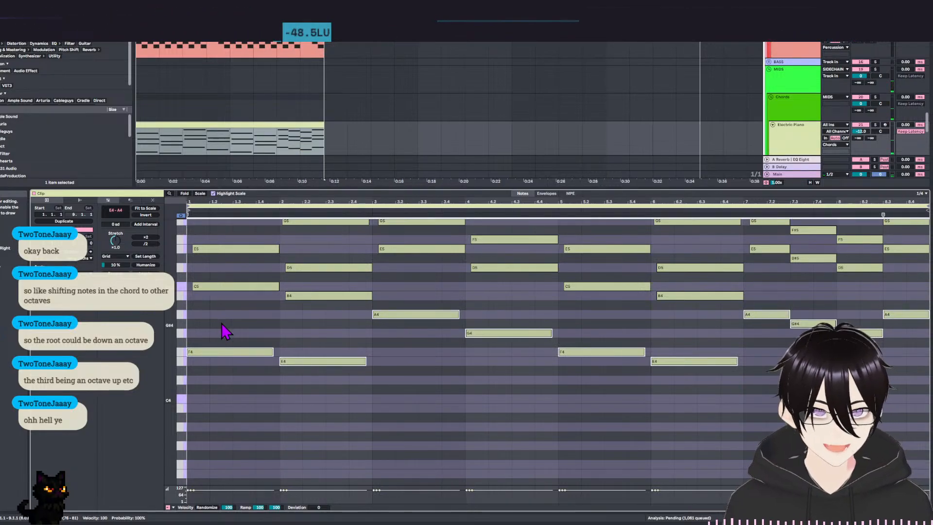
Try the selected root notes one octave lower, comparing by playback, and return them to their original octave.
{"action": "key", "text": "shift+Down"}
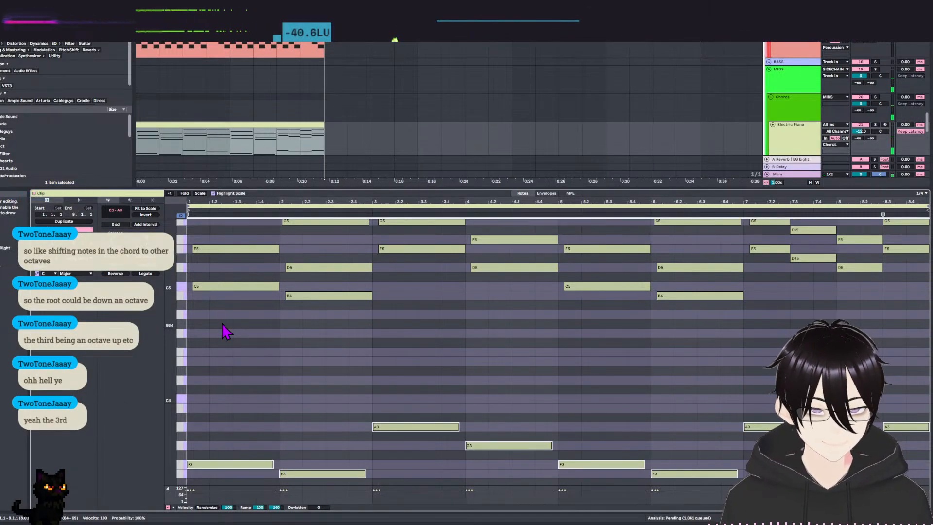
{"action": "key", "text": "shift+Up"}
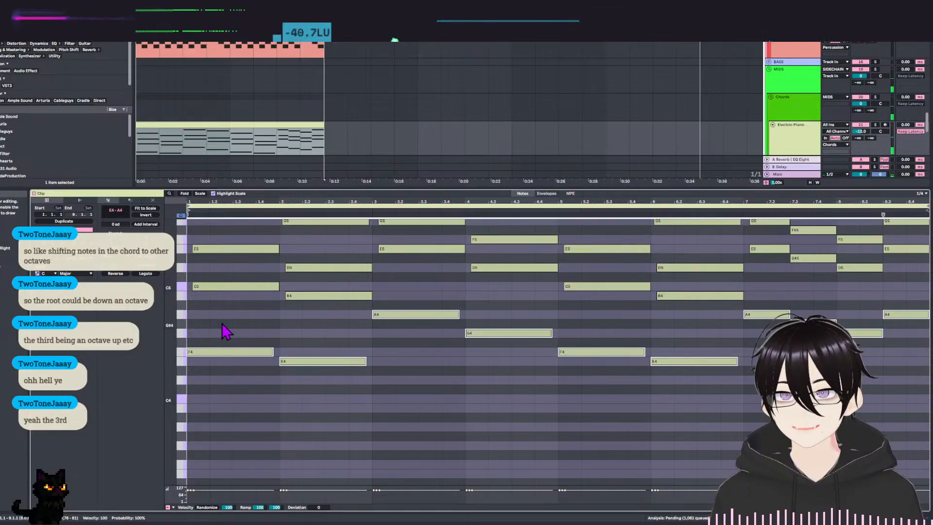
{"action": "key", "text": "shift+Down"}
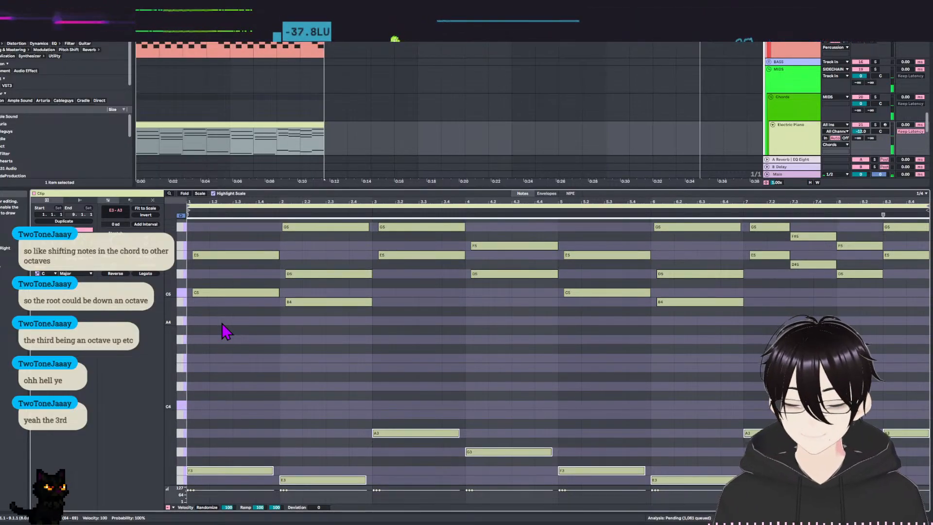
{"action": "scroll", "coordinate": [253, 359], "scroll_direction": "up", "scroll_amount": 2}
{"action": "key", "text": "space"}
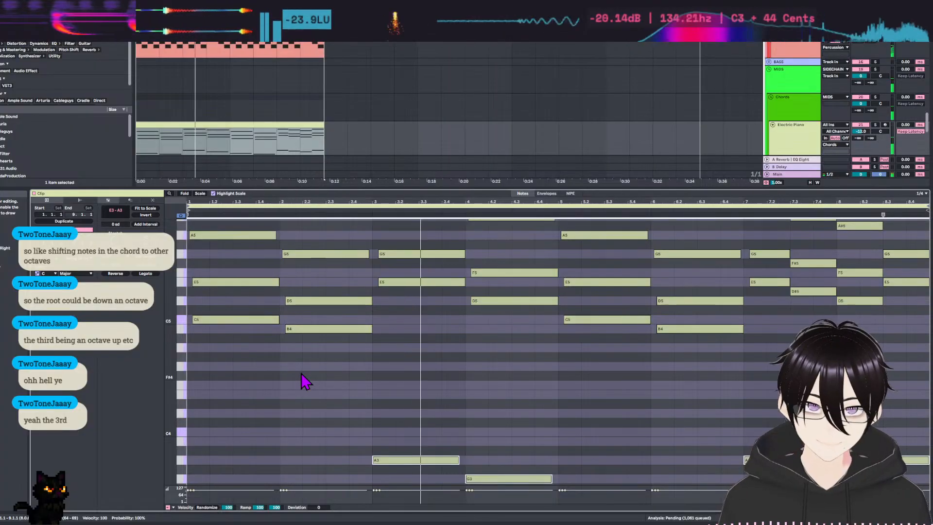
{"action": "key", "text": "shift+Up"}
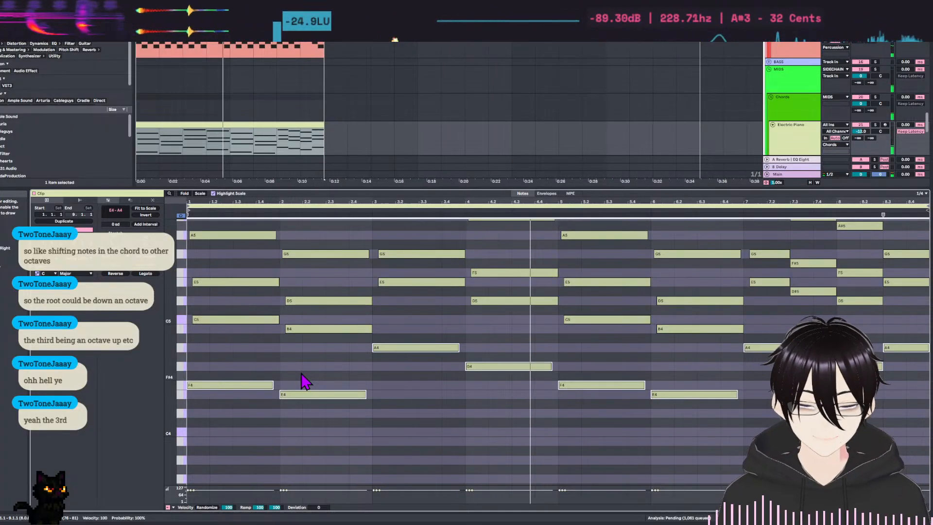
Try duplicating the selected root notes at a lower pitch, and remove the copies.
{"action": "scroll", "coordinate": [252, 348], "scroll_direction": "down", "scroll_amount": 5}
{"action": "left_click_drag", "start_coordinate": [197, 291], "coordinate": [216, 389]}
{"action": "scroll", "coordinate": [223, 409], "scroll_direction": "up", "scroll_amount": 3}
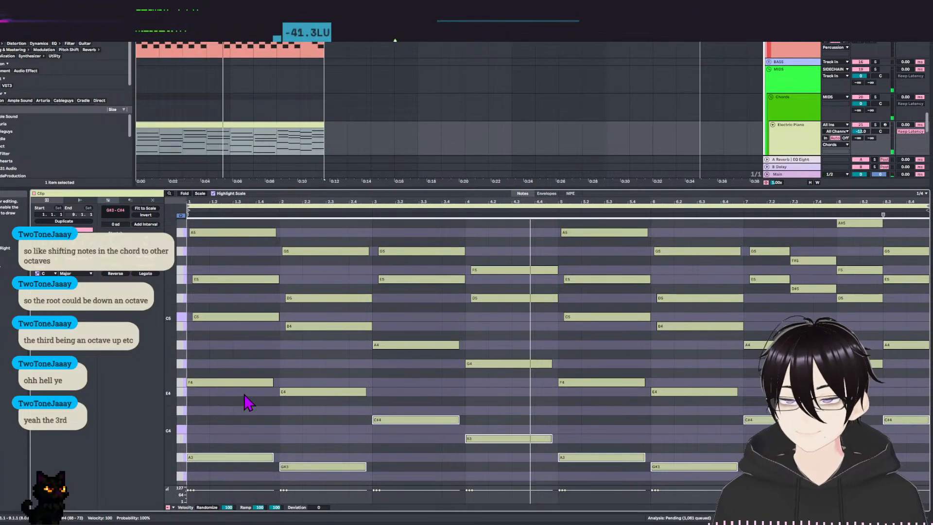
{"action": "scroll", "coordinate": [245, 401], "scroll_direction": "down", "scroll_amount": 3}
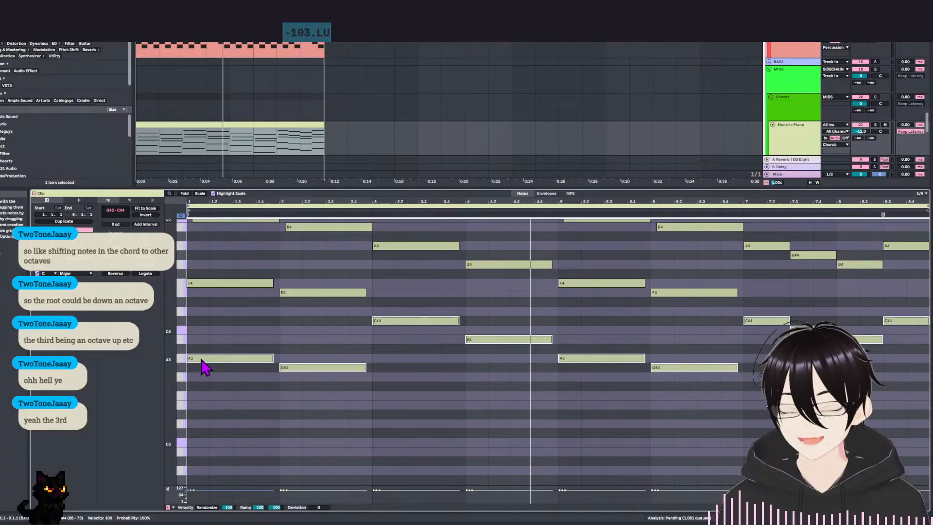
{"action": "left_click", "coordinate": [204, 386]}
{"action": "key", "text": "Delete"}
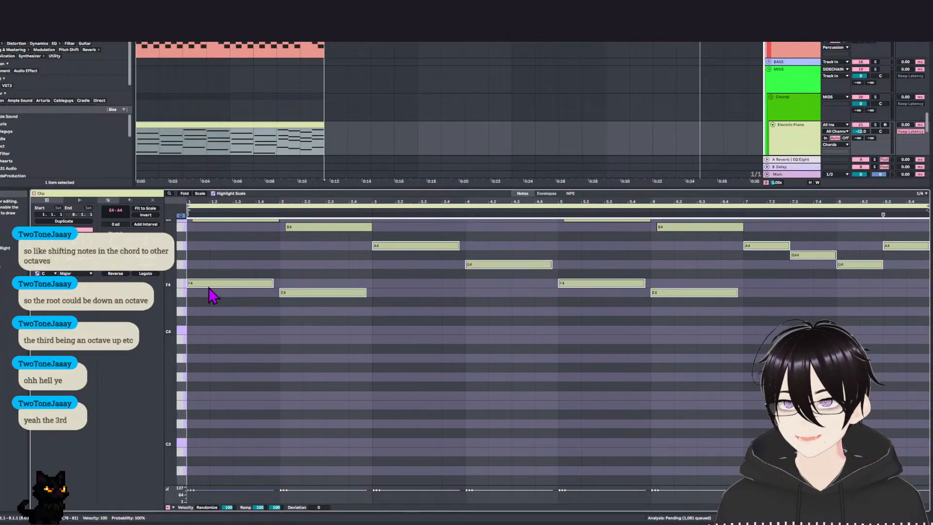
Duplicate all chord roots one octave lower, adding F3, E3, A3 and G3 under bars 1 to 4, and play back the result.
{"action": "left_click_drag", "start_coordinate": [208, 285], "coordinate": [211, 408]}
{"action": "scroll", "coordinate": [210, 408], "scroll_direction": "up", "scroll_amount": 3}
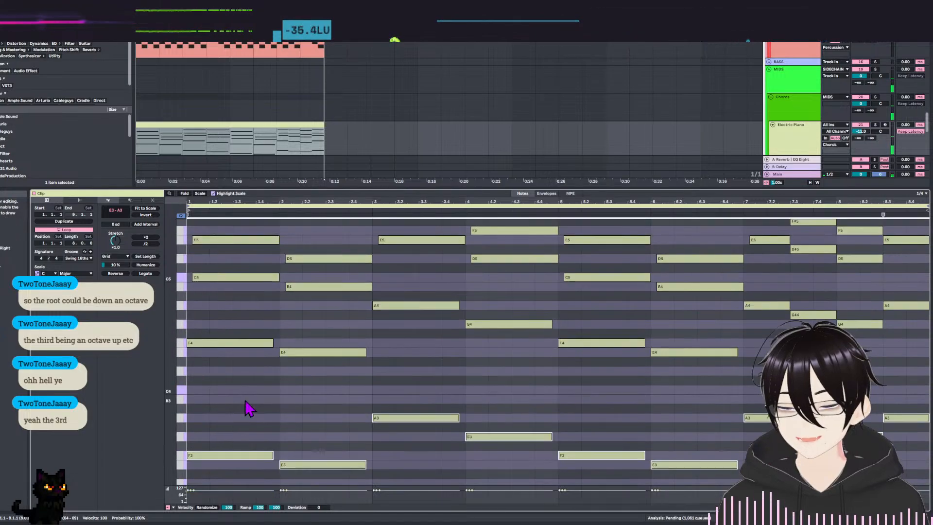
{"action": "scroll", "coordinate": [375, 329], "scroll_direction": "up", "scroll_amount": 2}
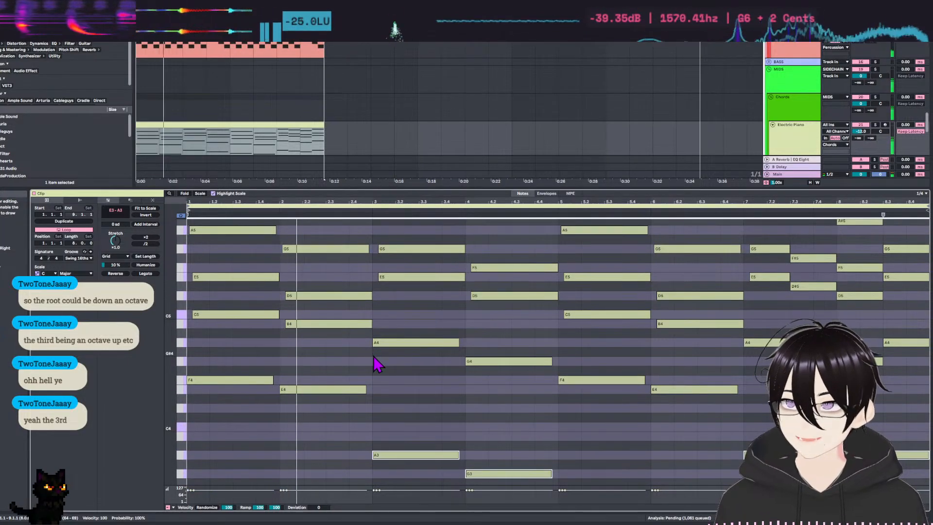
{"action": "scroll", "coordinate": [462, 371], "scroll_direction": "up", "scroll_amount": 2}
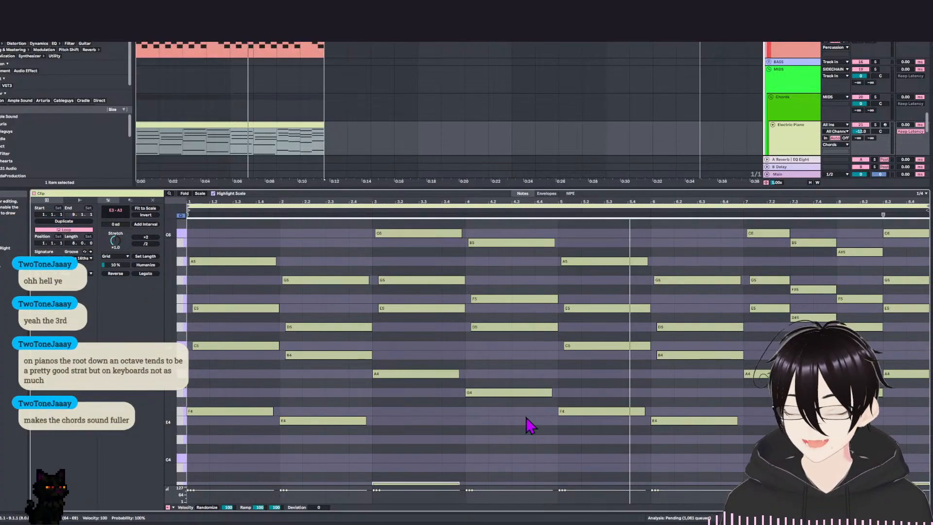
{"action": "scroll", "coordinate": [458, 423], "scroll_direction": "down", "scroll_amount": 3}
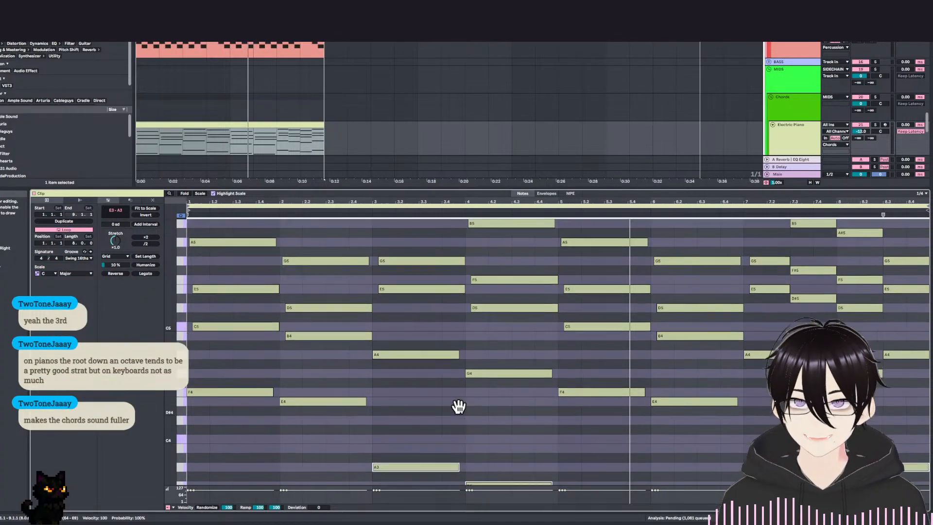
Check the added low root in bar 1 and play back the progression from the start again.
{"action": "left_click", "coordinate": [416, 367]}
{"action": "left_click_drag", "start_coordinate": [209, 308], "coordinate": [237, 460]}
{"action": "left_click", "coordinate": [256, 429]}
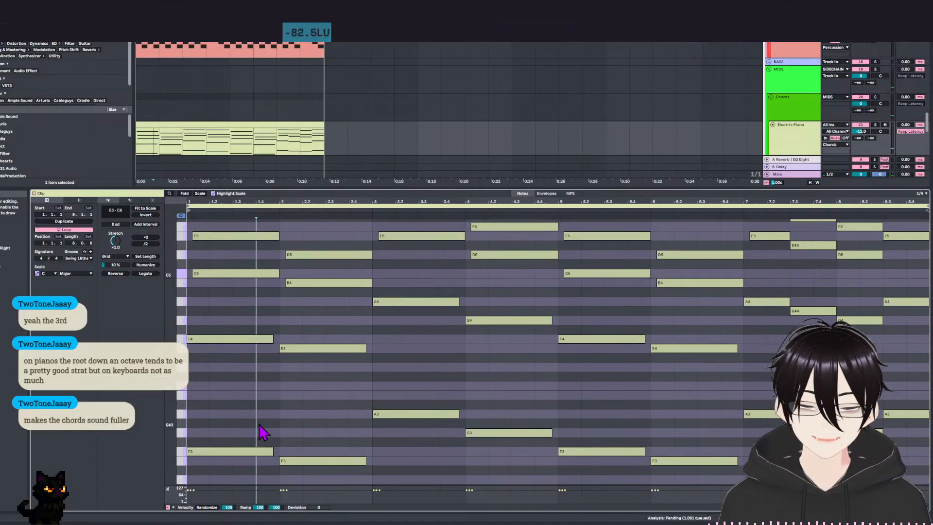
{"action": "left_click", "coordinate": [233, 451]}
{"action": "scroll", "coordinate": [327, 439], "scroll_direction": "up", "scroll_amount": 3}
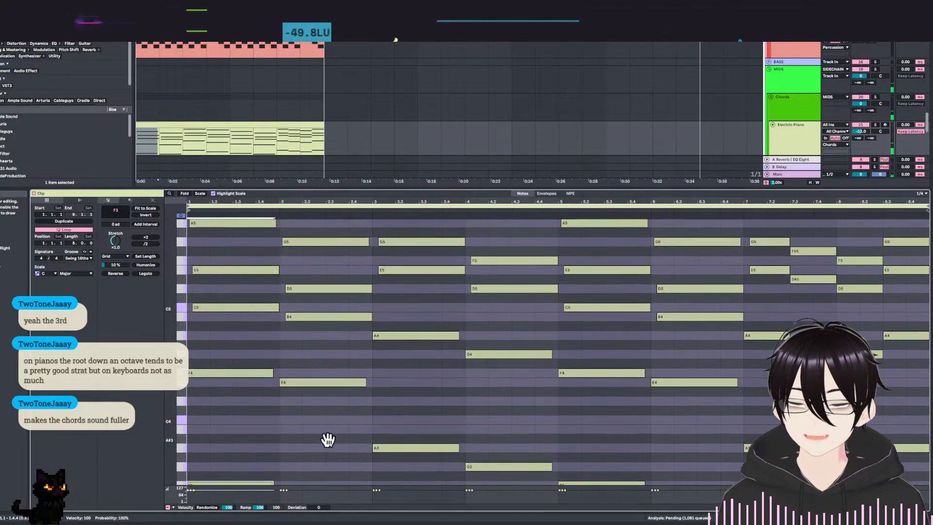
{"action": "key", "text": "space"}
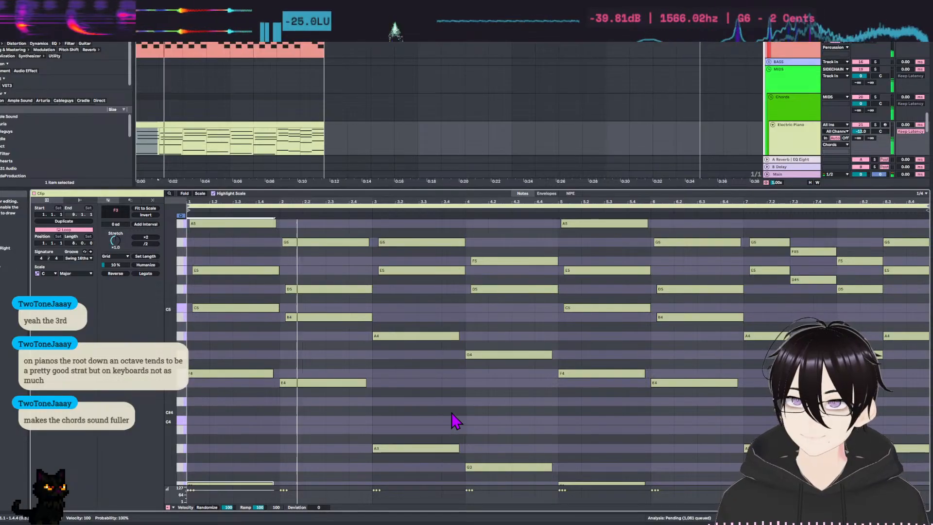
Play back the eight-bar Electric Piano progression and check how the octave-doubled roots sit under each chord.
{"action": "scroll", "coordinate": [471, 418], "scroll_direction": "up", "scroll_amount": 1}
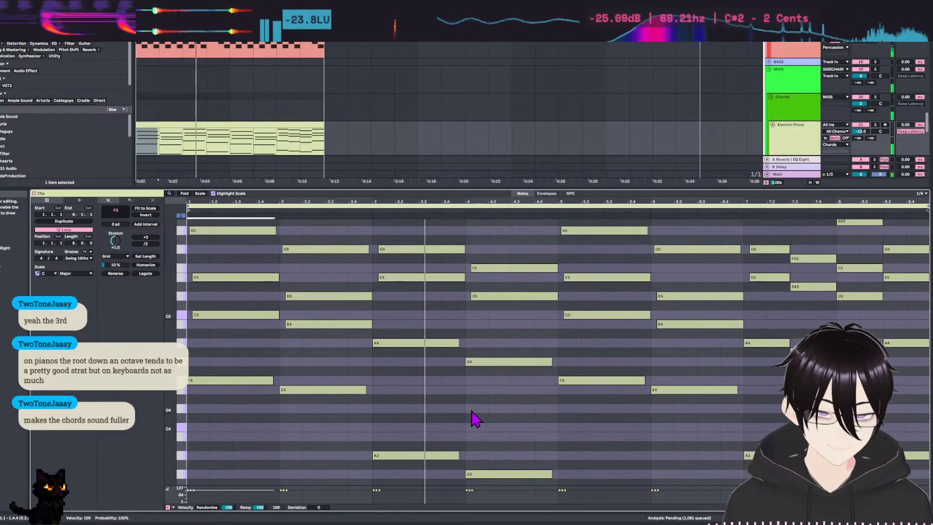
{"action": "left_click_drag", "start_coordinate": [544, 433], "coordinate": [562, 445]}
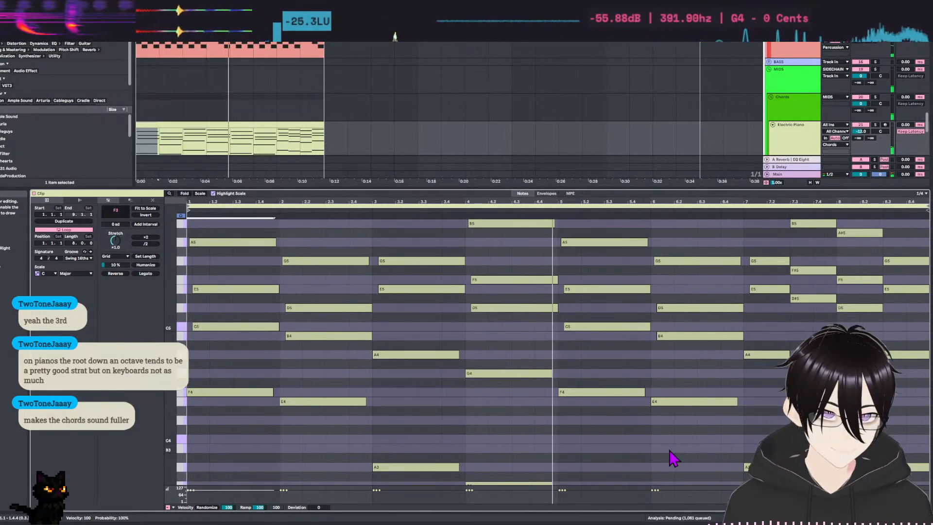
{"action": "left_click_drag", "start_coordinate": [744, 336], "coordinate": [777, 353]}
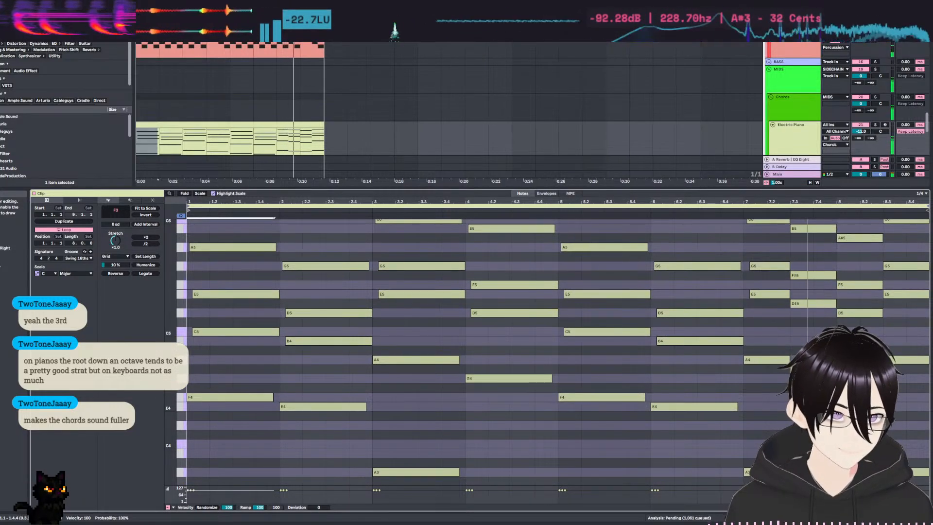
{"action": "scroll", "coordinate": [558, 352], "scroll_direction": "down", "scroll_amount": 1}
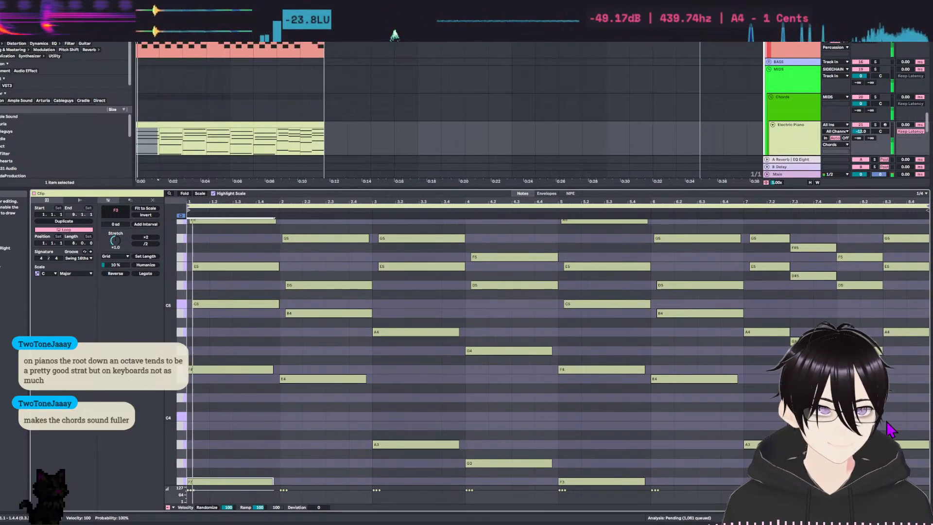
Try removing the octave-lower root notes from bars 7 and 8, compare by playback, and restore them.
{"action": "scroll", "coordinate": [757, 352], "scroll_direction": "down", "scroll_amount": 3}
{"action": "left_click_drag", "start_coordinate": [756, 347], "coordinate": [907, 428]}
{"action": "key", "text": "space"}
{"action": "left_click_drag", "start_coordinate": [759, 319], "coordinate": [900, 436]}
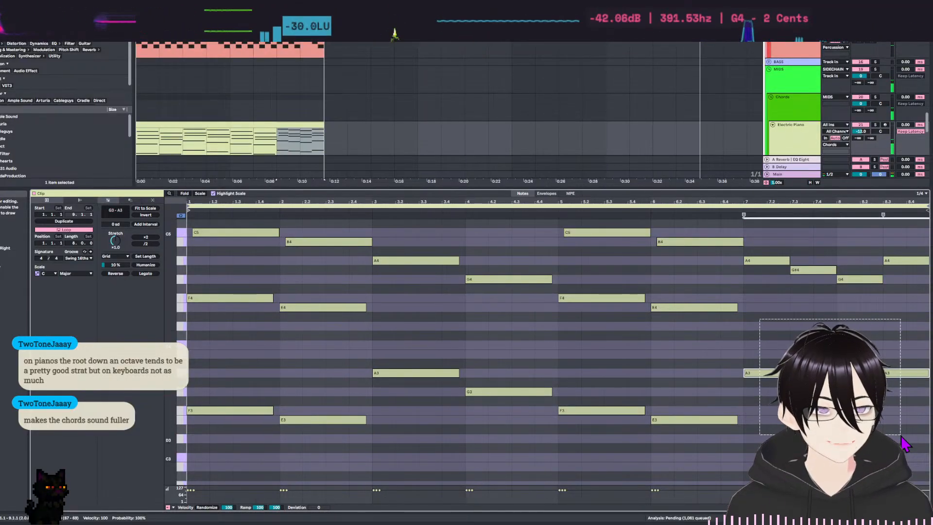
{"action": "key", "text": "Delete"}
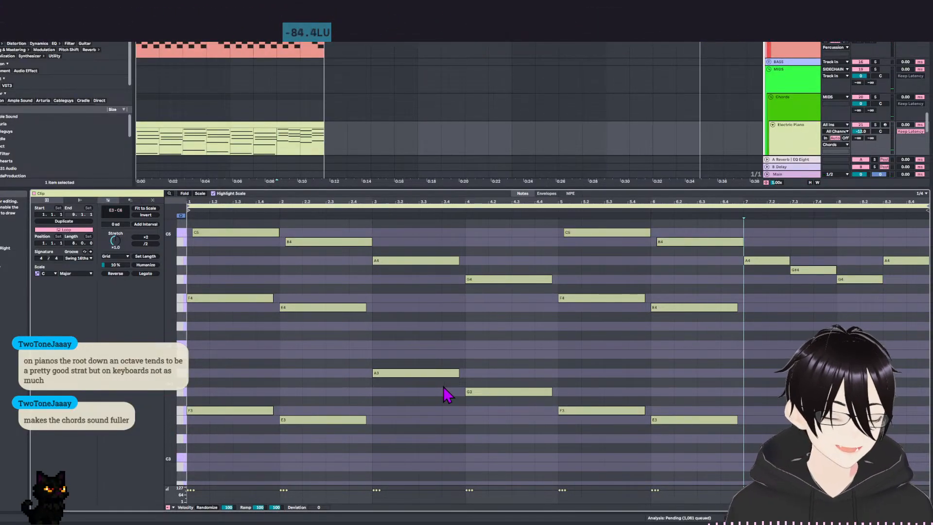
{"action": "key", "text": "space"}
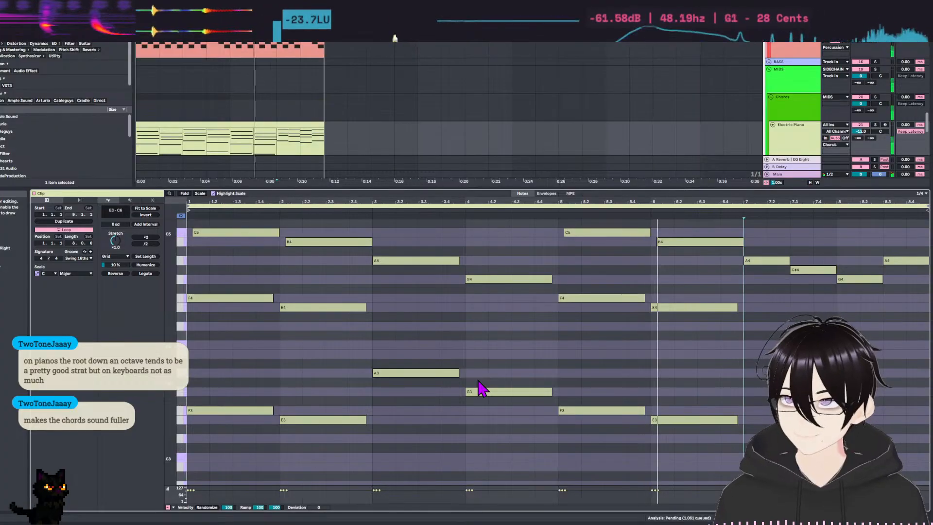
{"action": "scroll", "coordinate": [486, 341], "scroll_direction": "up", "scroll_amount": 3}
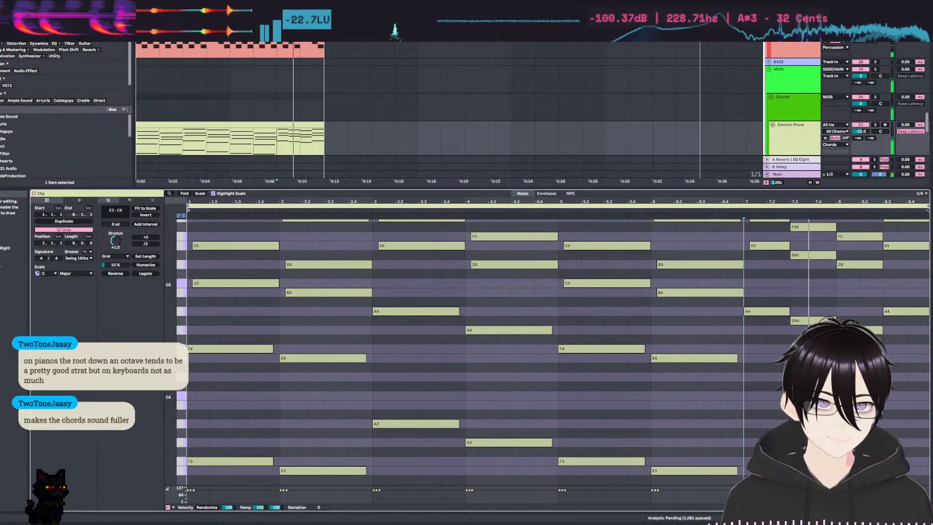
{"action": "scroll", "coordinate": [553, 352], "scroll_direction": "down", "scroll_amount": 1}
{"action": "scroll", "coordinate": [787, 305], "scroll_direction": "down", "scroll_amount": 4}
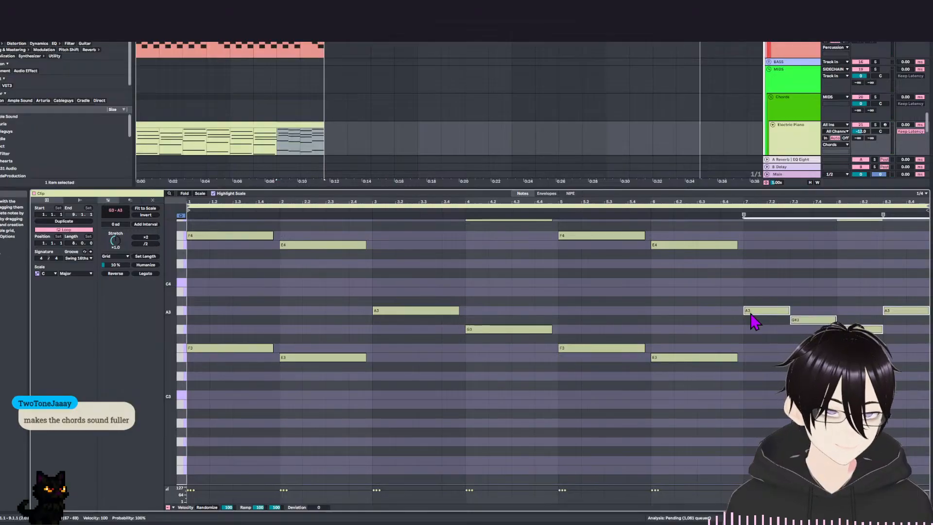
Play back the progression with the octave-lower roots in bars 7 and 8 and compare it by ear.
{"action": "scroll", "coordinate": [574, 315], "scroll_direction": "up", "scroll_amount": 1}
{"action": "scroll", "coordinate": [694, 389], "scroll_direction": "up", "scroll_amount": 2}
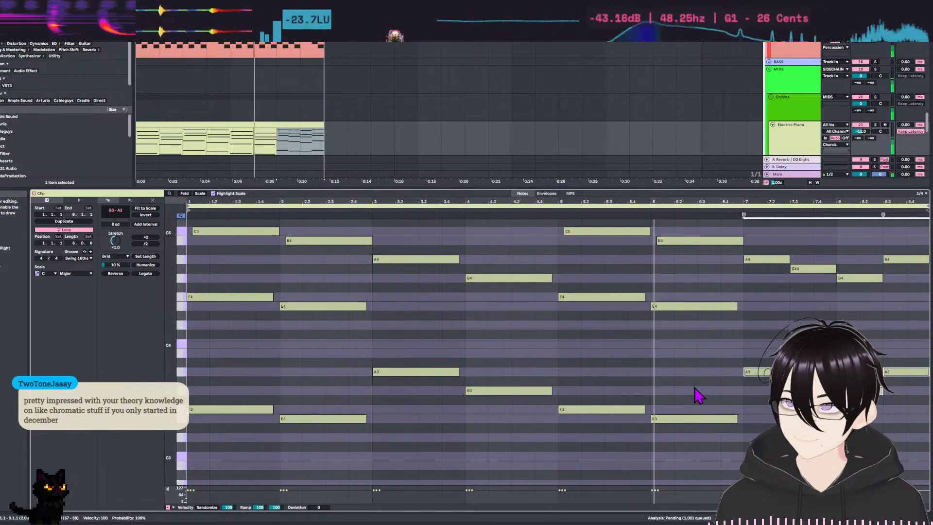
{"action": "scroll", "coordinate": [626, 431], "scroll_direction": "up", "scroll_amount": 2}
{"action": "scroll", "coordinate": [626, 431], "scroll_direction": "up", "scroll_amount": 1}
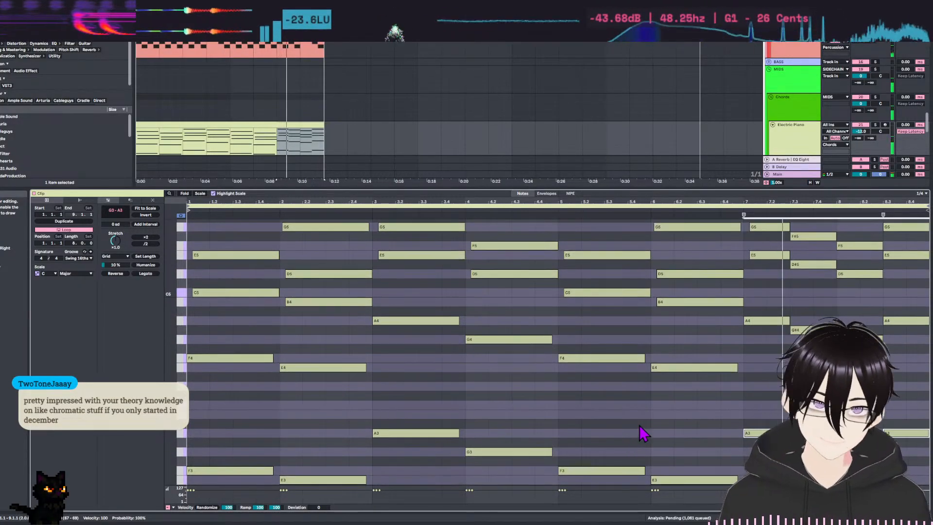
{"action": "scroll", "coordinate": [639, 437], "scroll_direction": "up", "scroll_amount": 1}
{"action": "key", "text": "space"}
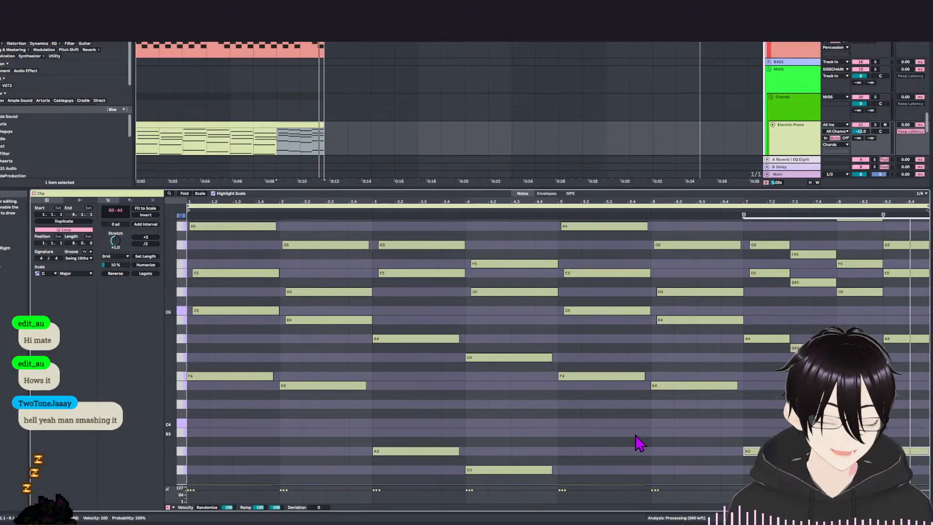
{"action": "scroll", "coordinate": [618, 349], "scroll_direction": "down", "scroll_amount": 3}
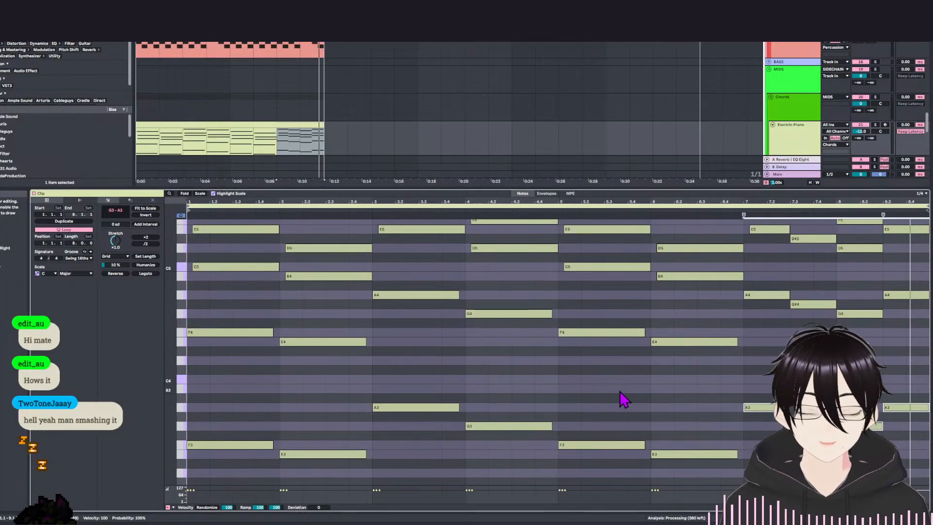
{"action": "scroll", "coordinate": [581, 379], "scroll_direction": "up", "scroll_amount": 2}
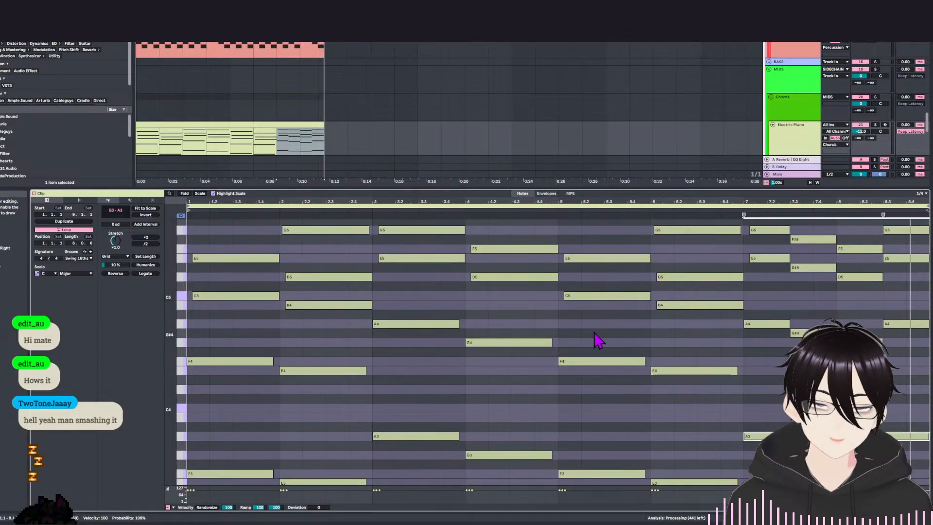
{"action": "scroll", "coordinate": [597, 346], "scroll_direction": "up", "scroll_amount": 1}
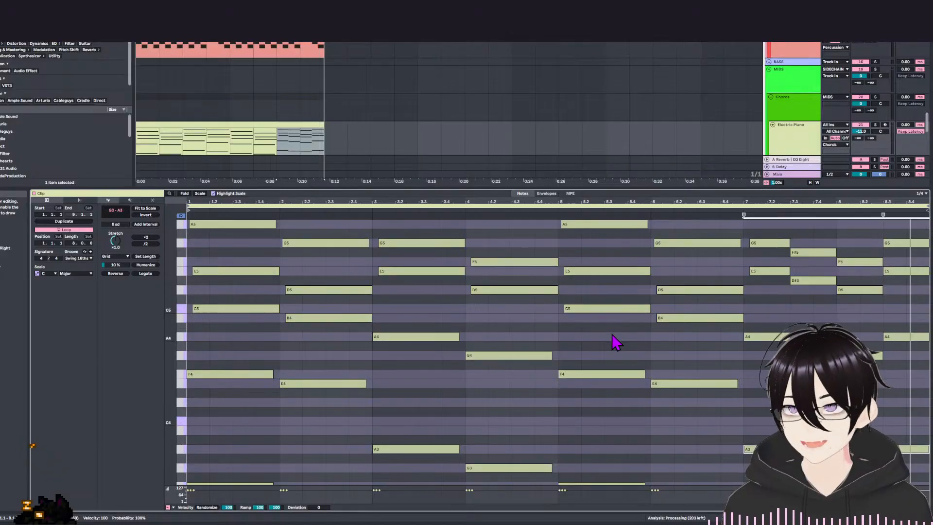
{"action": "scroll", "coordinate": [590, 343], "scroll_direction": "down", "scroll_amount": 1}
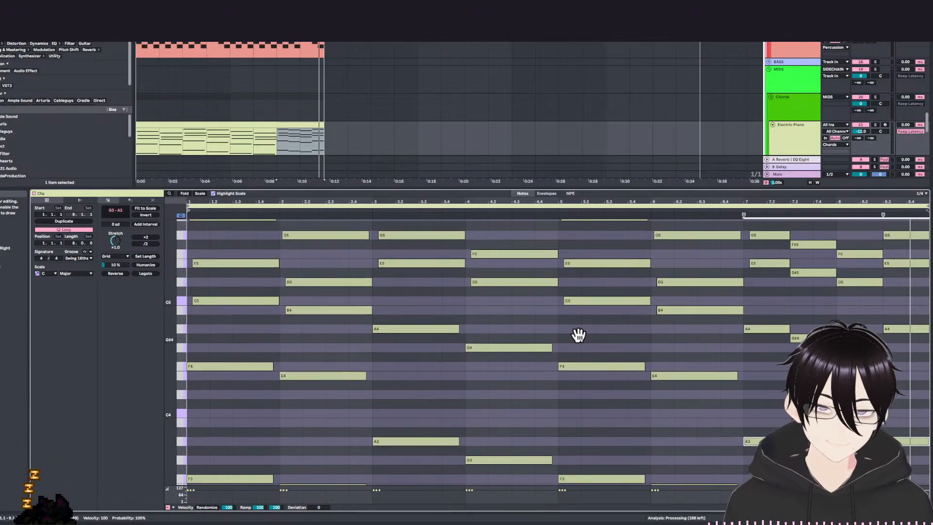
{"action": "scroll", "coordinate": [580, 350], "scroll_direction": "down", "scroll_amount": 1}
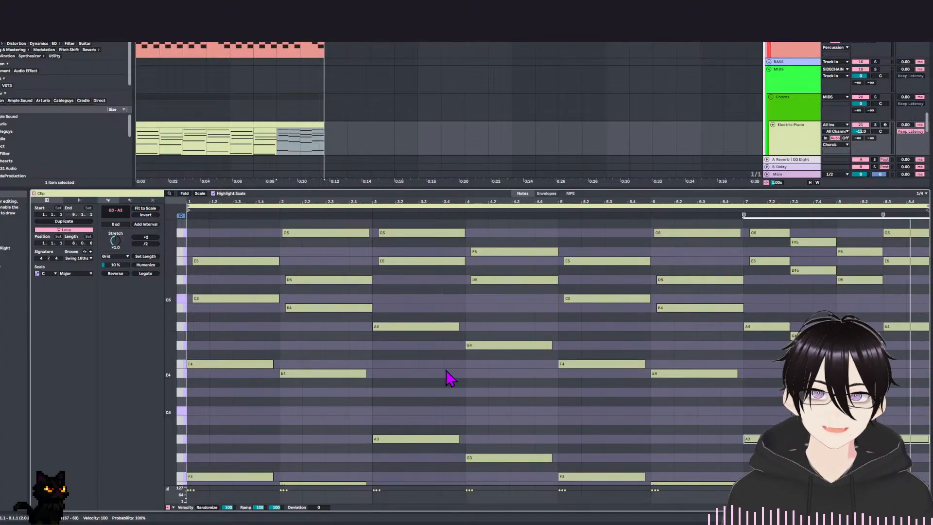
{"action": "scroll", "coordinate": [522, 415], "scroll_direction": "down", "scroll_amount": 2}
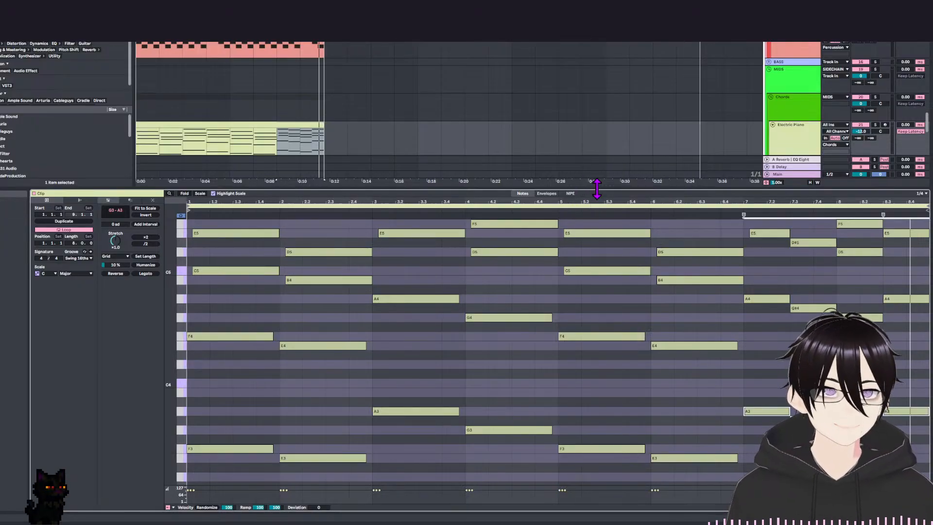
{"action": "scroll", "coordinate": [494, 346], "scroll_direction": "up", "scroll_amount": 4}
{"action": "scroll", "coordinate": [263, 382], "scroll_direction": "up", "scroll_amount": 4}
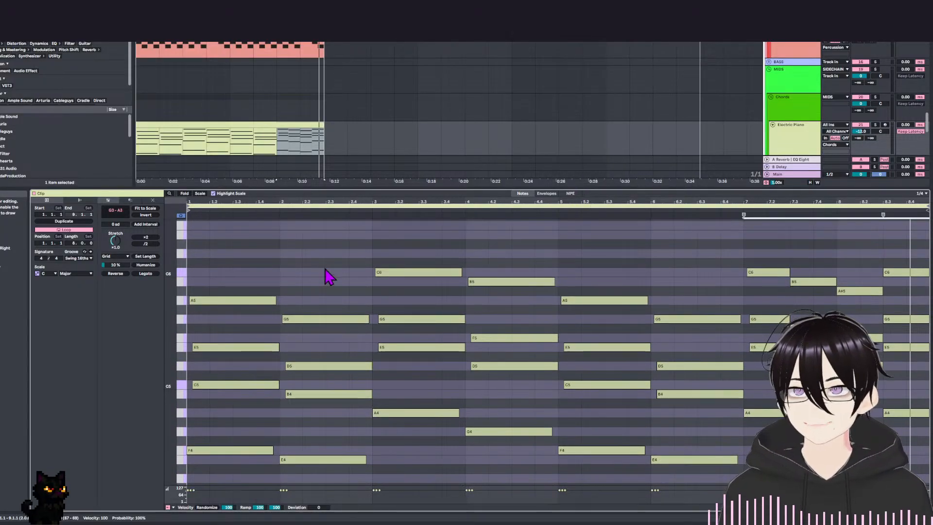
{"action": "scroll", "coordinate": [329, 217], "scroll_direction": "up", "scroll_amount": 1}
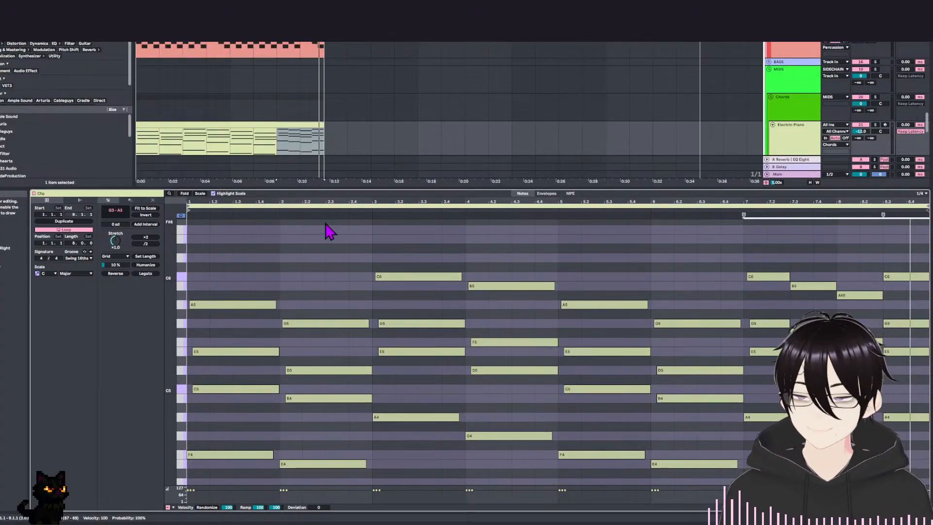
{"action": "scroll", "coordinate": [364, 238], "scroll_direction": "down", "scroll_amount": 3}
{"action": "scroll", "coordinate": [411, 244], "scroll_direction": "down", "scroll_amount": 3}
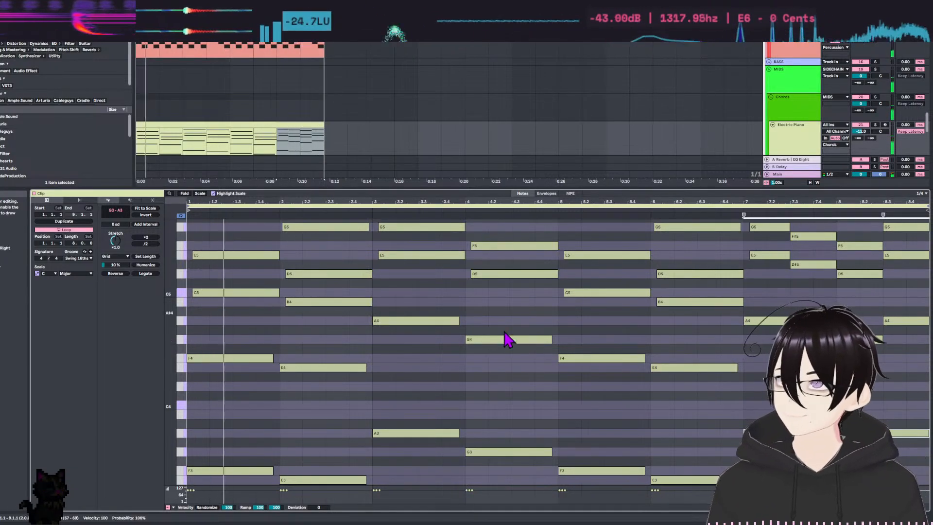
Play back the chords from the start of bar 7 and check the low roots of the closing chords.
{"action": "scroll", "coordinate": [622, 267], "scroll_direction": "down", "scroll_amount": 3}
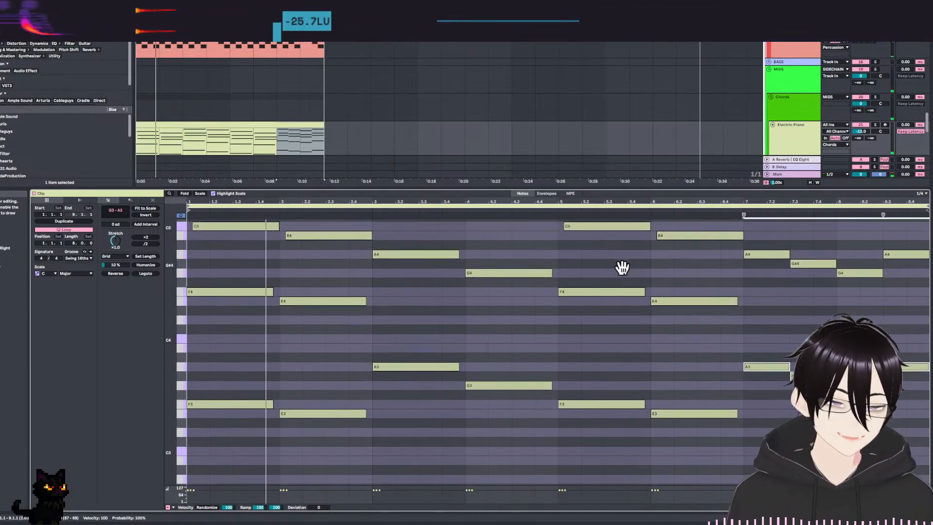
{"action": "scroll", "coordinate": [748, 376], "scroll_direction": "down", "scroll_amount": 1}
{"action": "left_click", "coordinate": [745, 367]}
{"action": "key", "text": "space"}
{"action": "key", "text": "space"}
{"action": "key", "text": "space"}
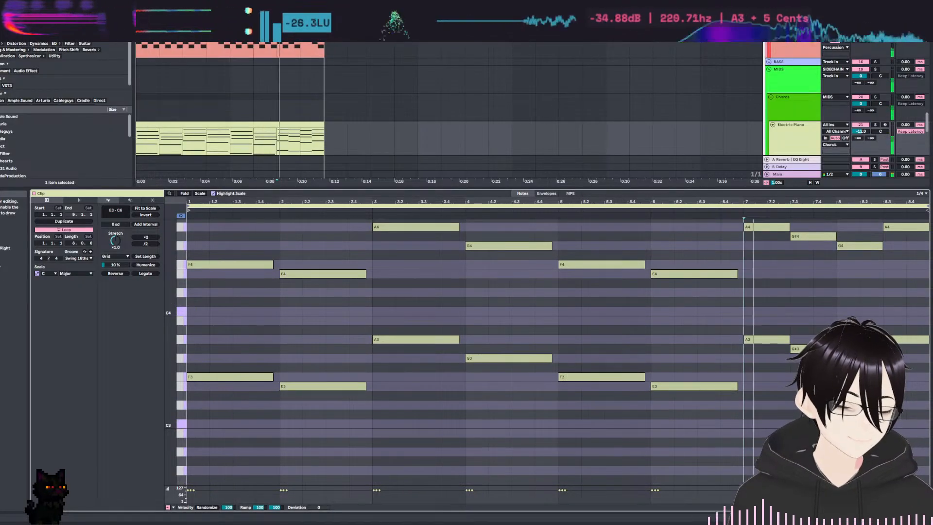
{"action": "scroll", "coordinate": [694, 468], "scroll_direction": "up", "scroll_amount": 5}
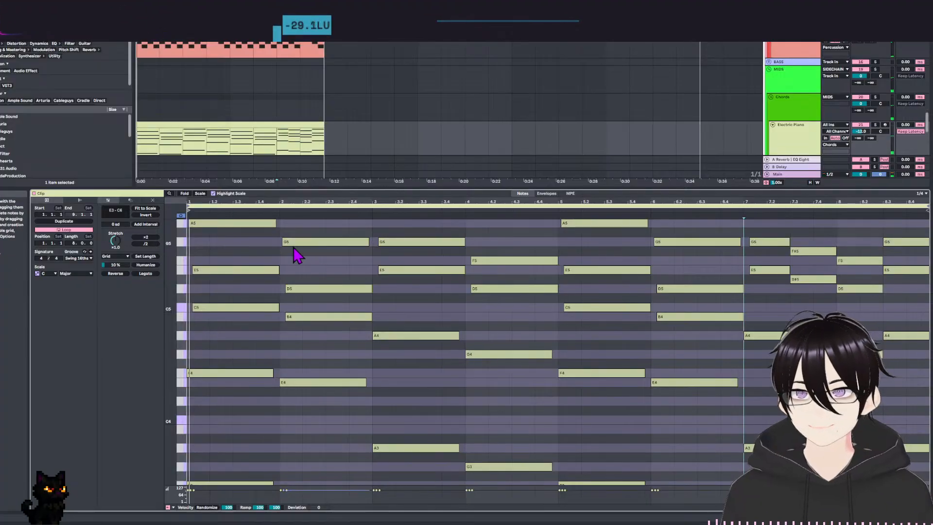
Open the Serum melody track with its Lead - Cute Sine preset and rename the track Cute Sine.
{"action": "left_click_drag", "start_coordinate": [370, 190], "coordinate": [371, 301]}
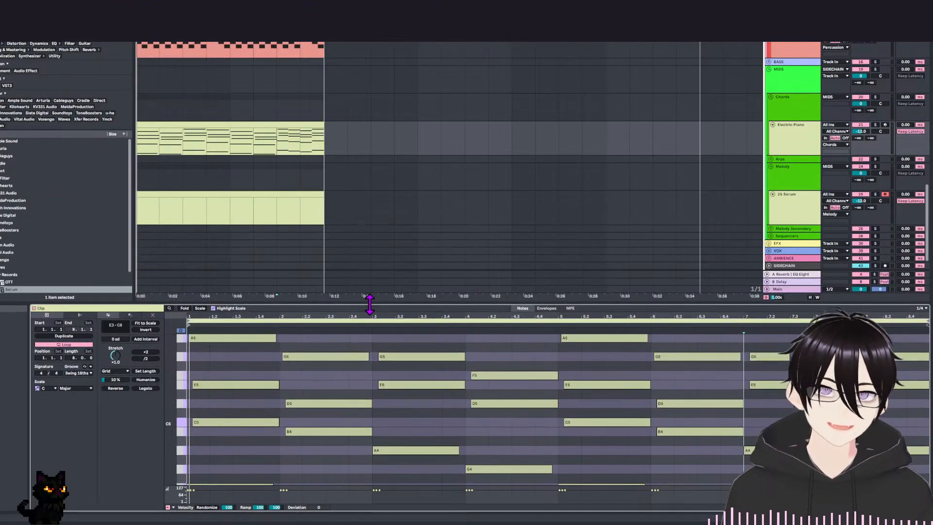
{"action": "left_click", "coordinate": [308, 197]}
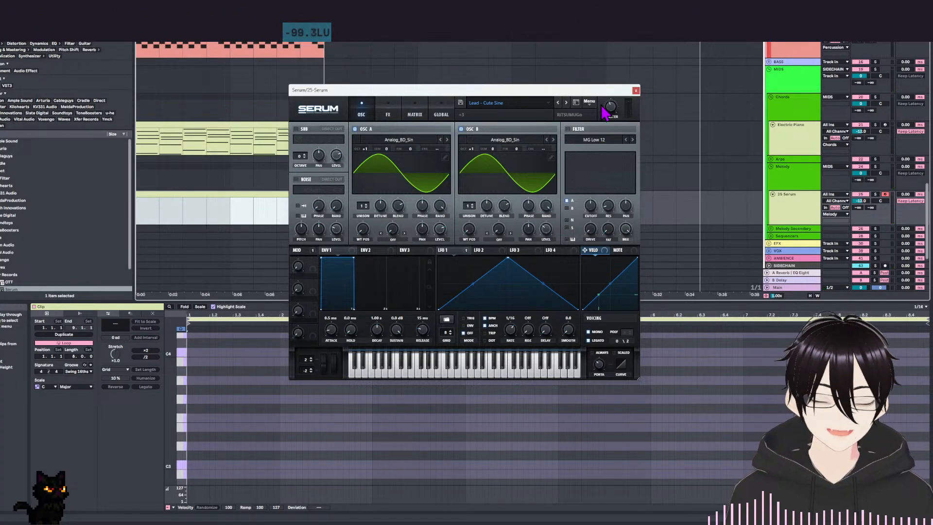
{"action": "double_click", "coordinate": [793, 196]}
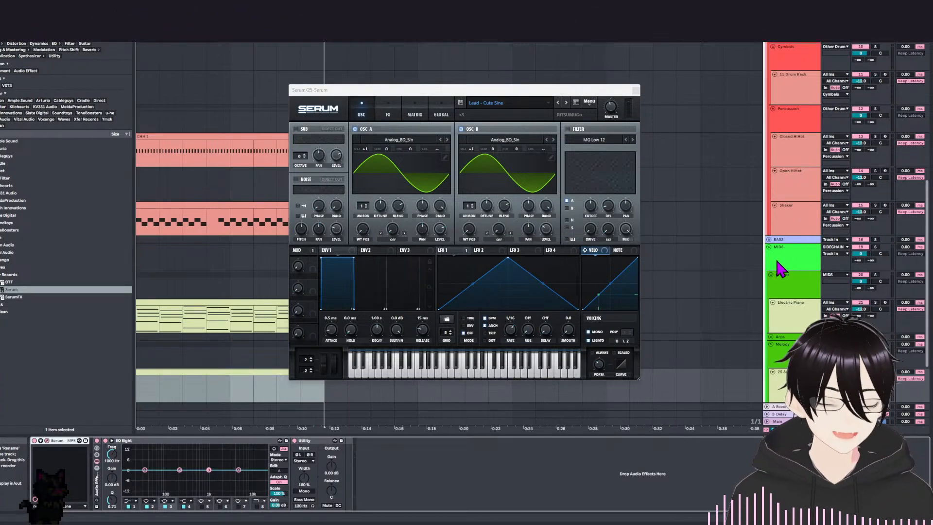
{"action": "left_click", "coordinate": [795, 386]}
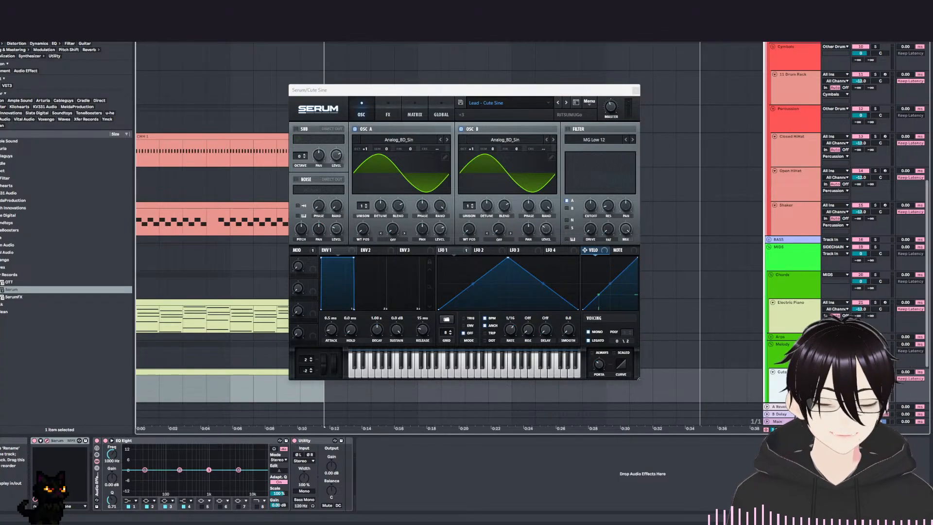
Compare the Cute Sine lead with Serum's reverb switched off, and switch the reverb back on.
{"action": "left_click", "coordinate": [389, 116]}
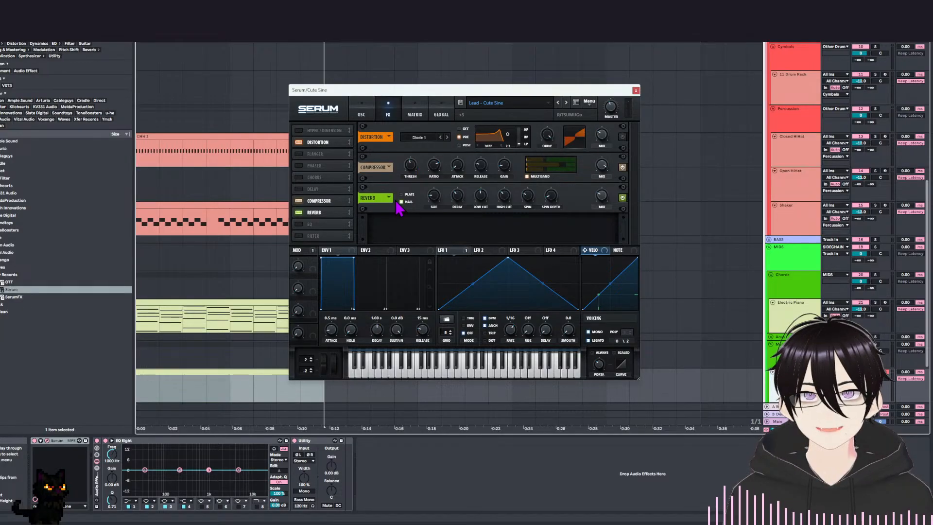
{"action": "left_click", "coordinate": [299, 212]}
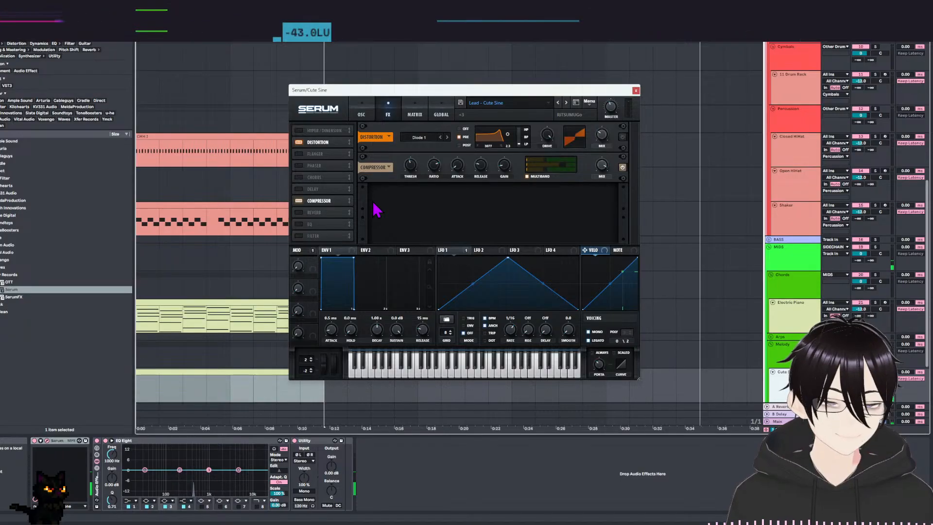
{"action": "left_click", "coordinate": [300, 213]}
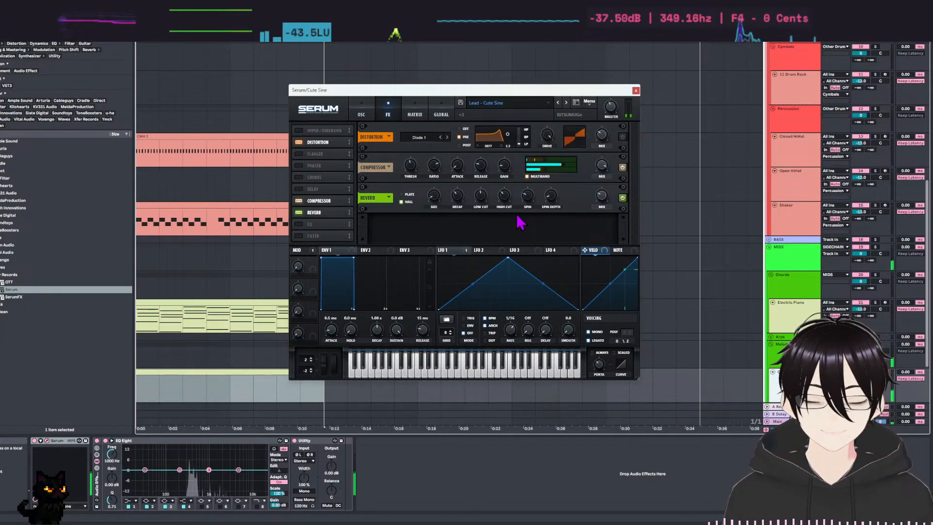
Raise Serum's master volume for the Cute Sine lead and close the plugin window.
{"action": "mouse_move", "coordinate": [611, 105]}
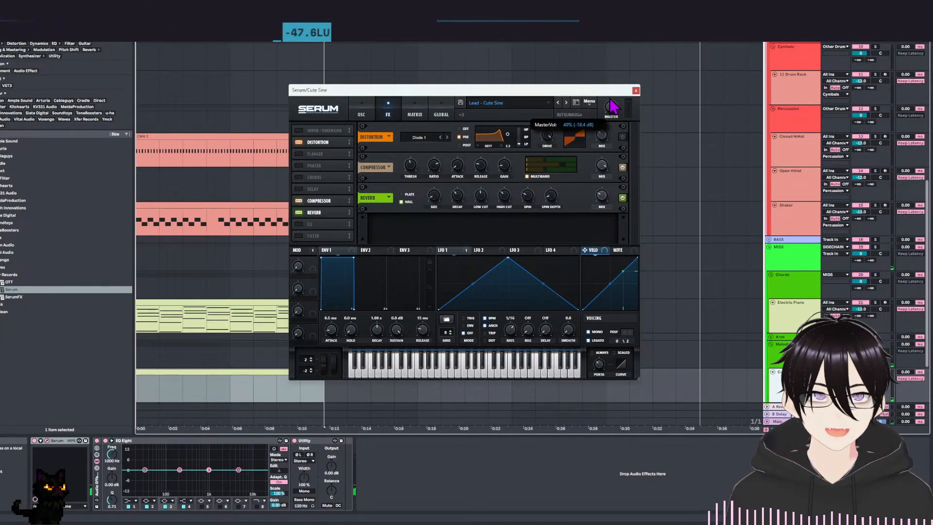
{"action": "scroll", "coordinate": [611, 105], "scroll_direction": "up", "scroll_amount": 2}
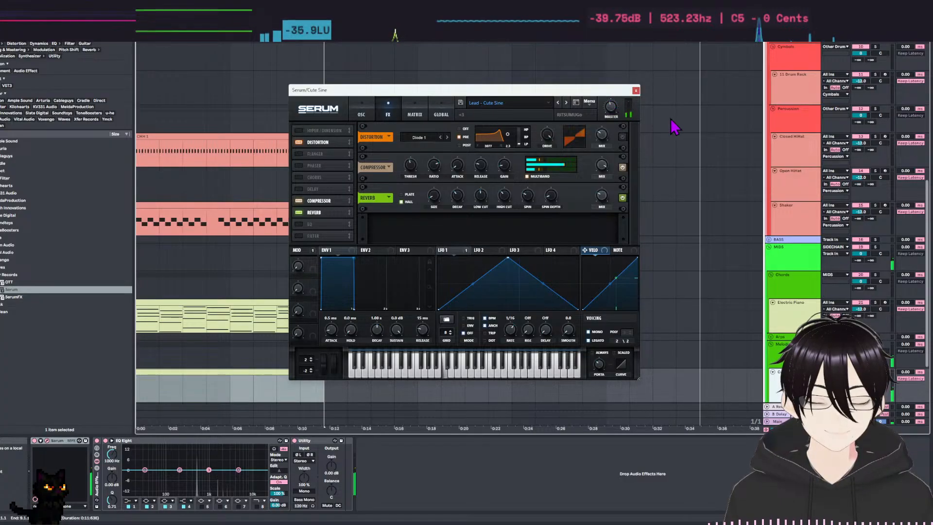
{"action": "left_click", "coordinate": [636, 91]}
Select the Closed HiHat track and look over the kick, snare and other drum tracks in the arrangement.
{"action": "left_click", "coordinate": [657, 252]}
{"action": "left_click", "coordinate": [793, 150]}
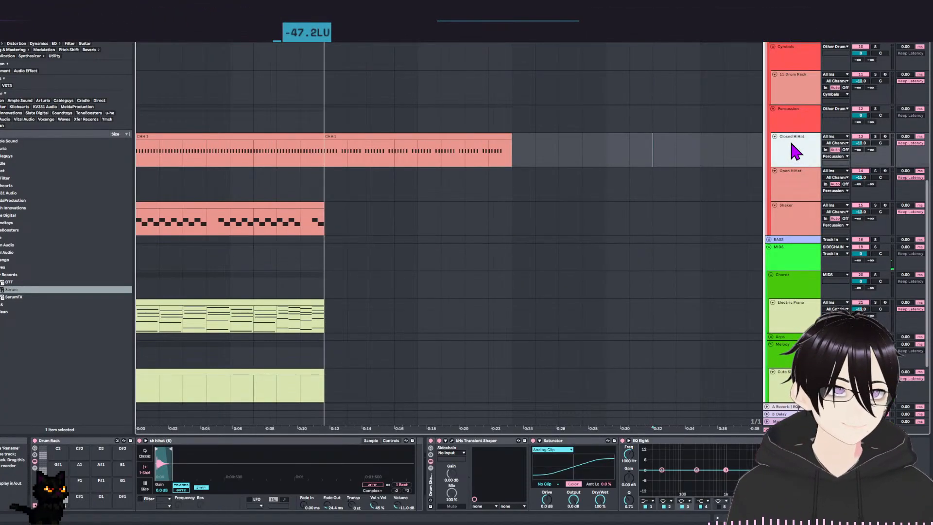
{"action": "scroll", "coordinate": [641, 263], "scroll_direction": "up", "scroll_amount": 10}
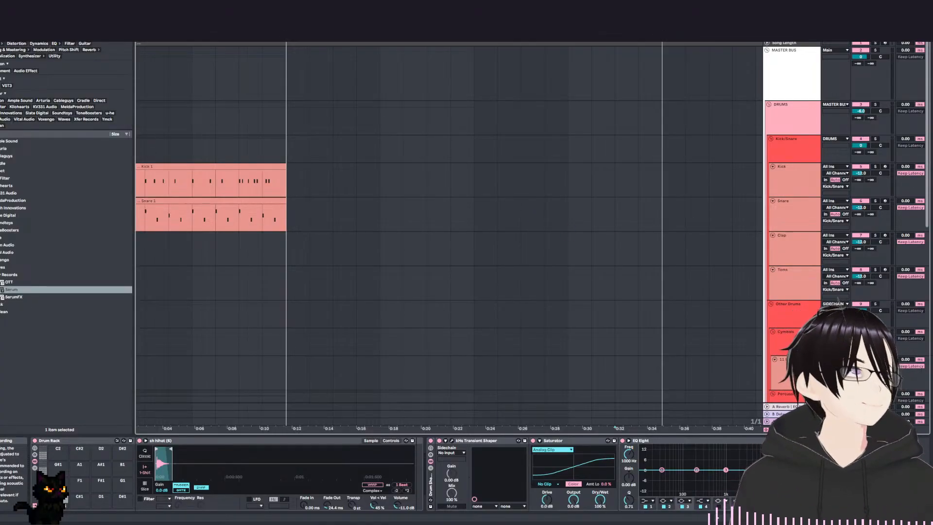
Select the Kick track and play the arrangement from its start to hear the drum pattern.
{"action": "left_click", "coordinate": [802, 185]}
{"action": "left_click_drag", "start_coordinate": [604, 267], "coordinate": [652, 220]}
{"action": "key", "text": "space"}
{"action": "key", "text": "space"}
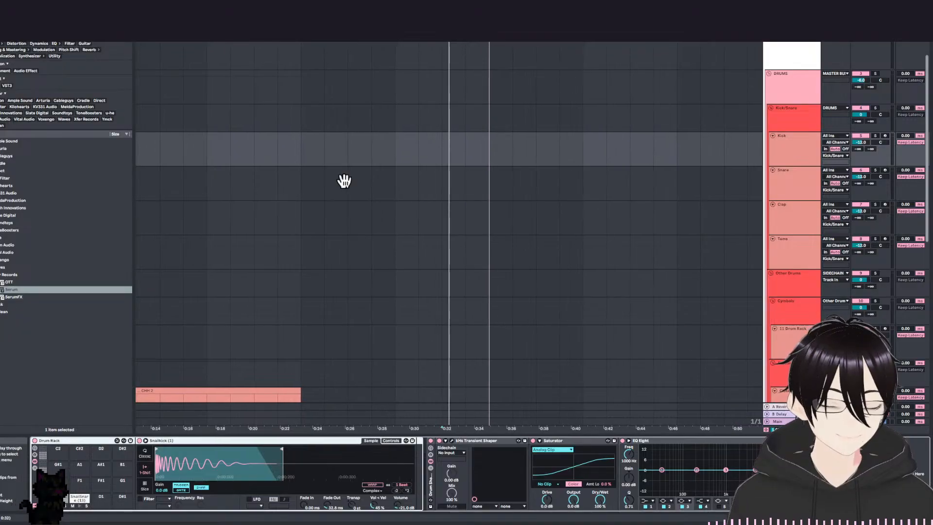
{"action": "left_click_drag", "start_coordinate": [345, 183], "coordinate": [687, 183]}
{"action": "key", "text": "space"}
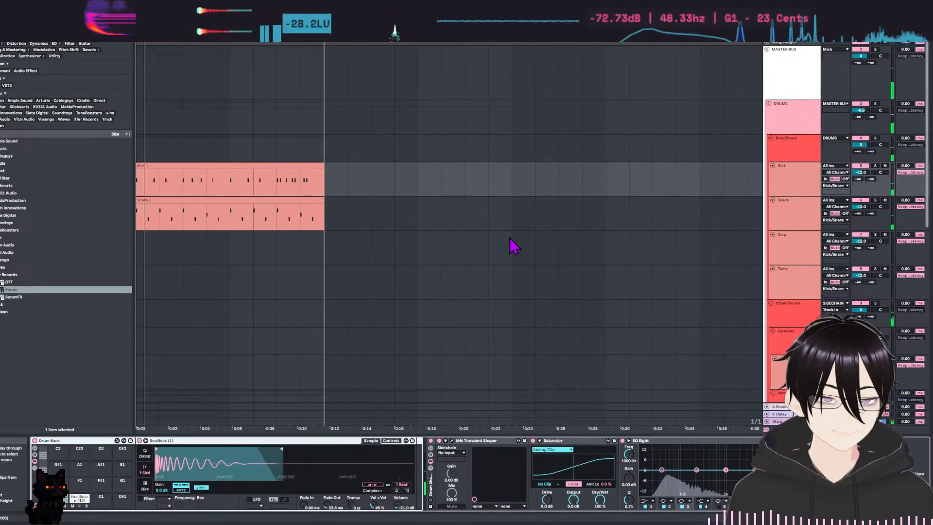
Open the empty Cute Sine MIDI clip, limit its note rows to the C Major scale, and enlarge the note editor.
{"action": "scroll", "coordinate": [477, 170], "scroll_direction": "down", "scroll_amount": 10}
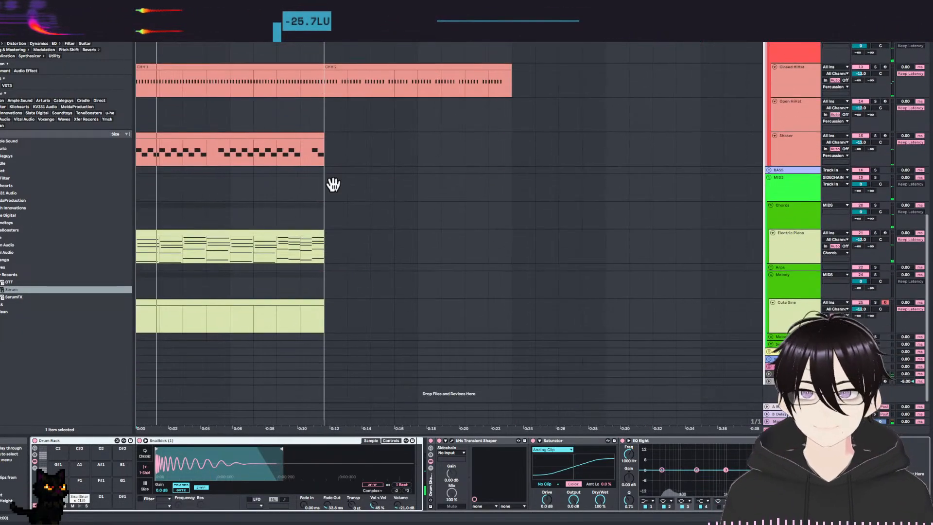
{"action": "left_click", "coordinate": [221, 304]}
{"action": "double_click", "coordinate": [221, 303]}
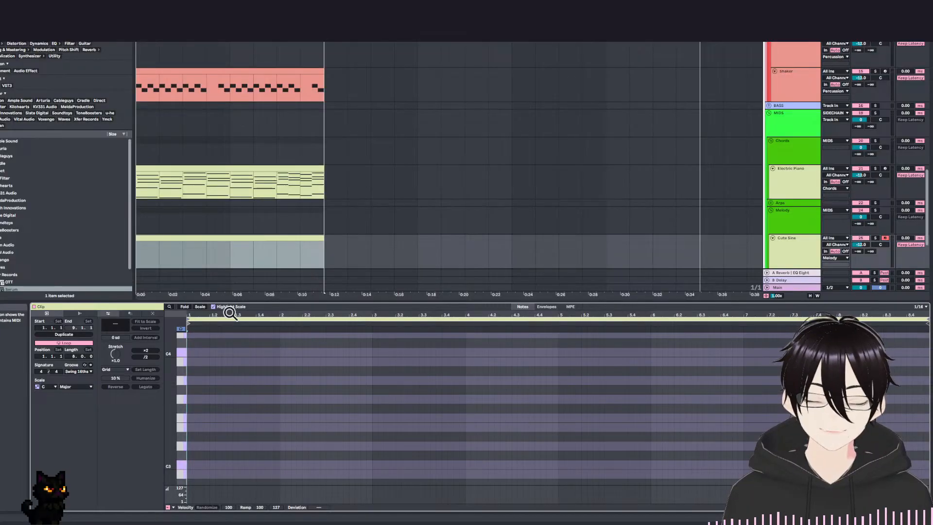
{"action": "left_click", "coordinate": [199, 307]}
{"action": "left_click", "coordinate": [323, 264]}
{"action": "left_click_drag", "start_coordinate": [334, 302], "coordinate": [386, 218]}
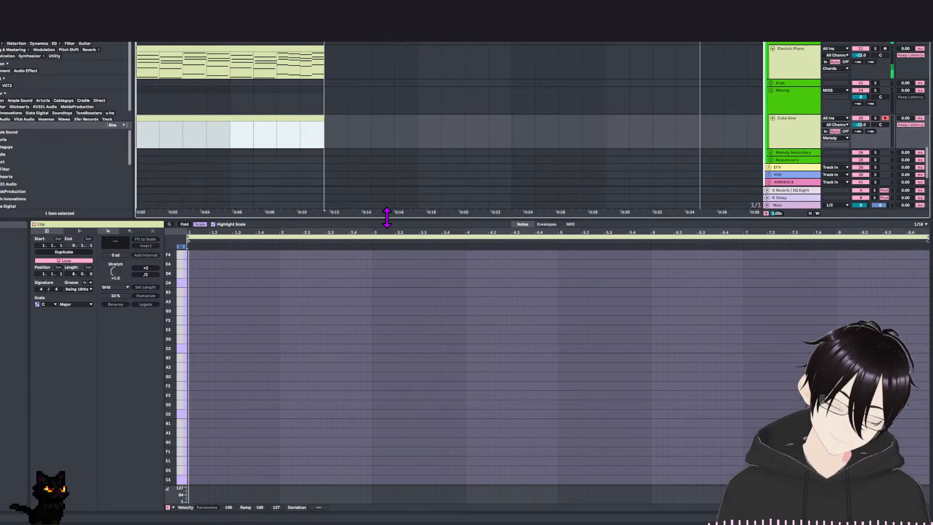
Play the loop, set the Cute Sine clip's note grid to 1/4, and turn on Draw Mode.
{"action": "key", "text": "space"}
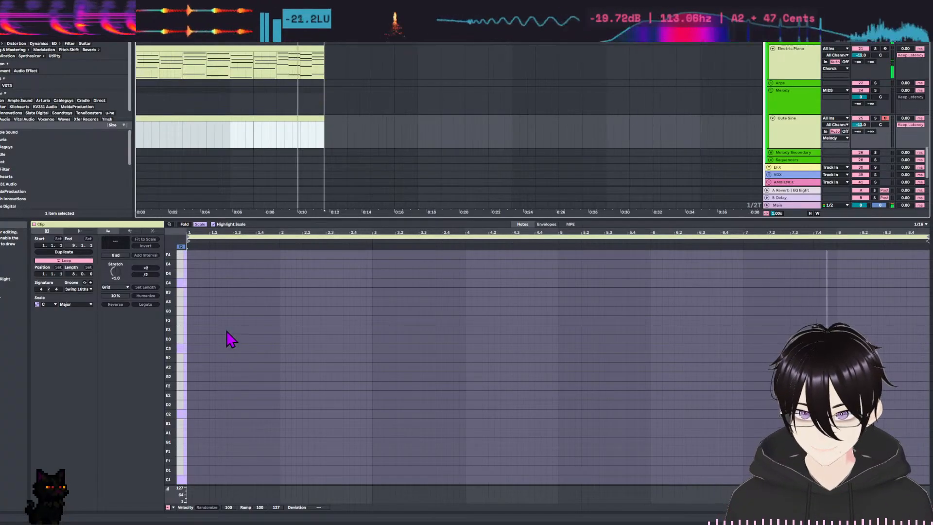
{"action": "left_click", "coordinate": [232, 277]}
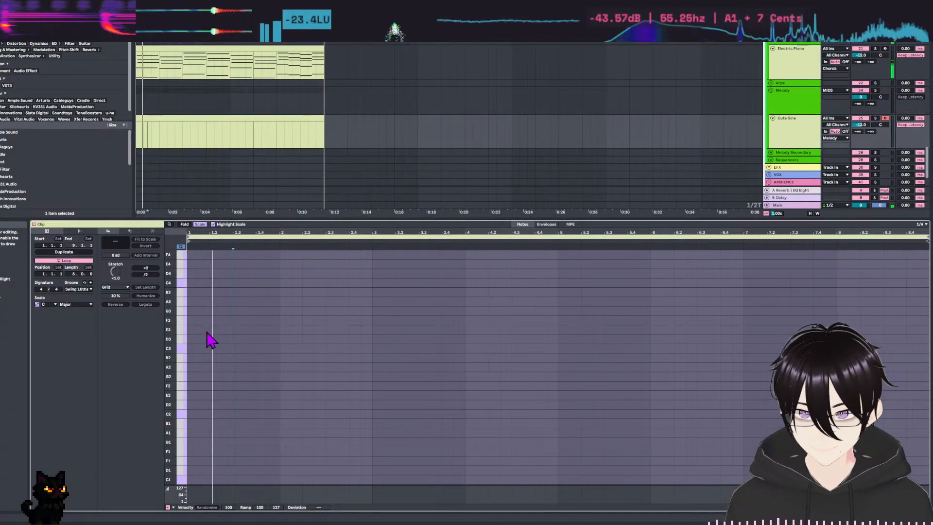
{"action": "key", "text": "ctrl+2"}
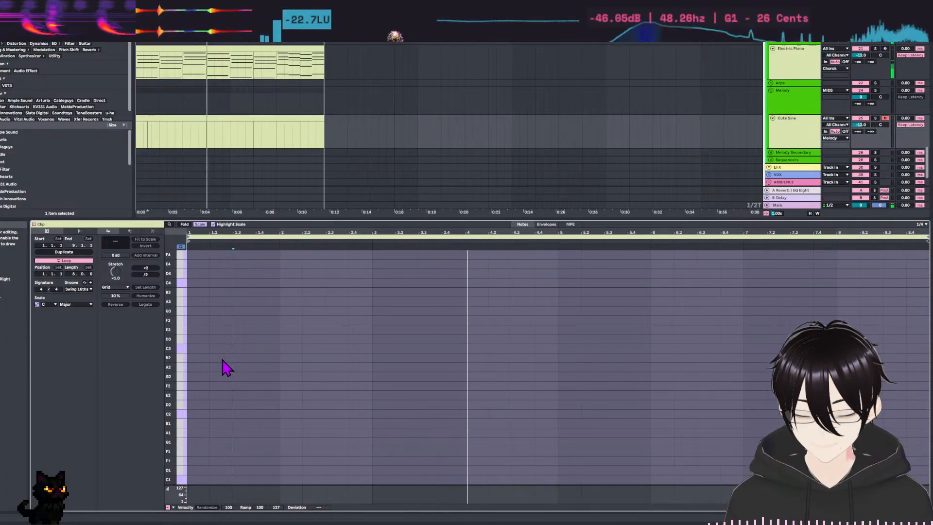
{"action": "key", "text": "b"}
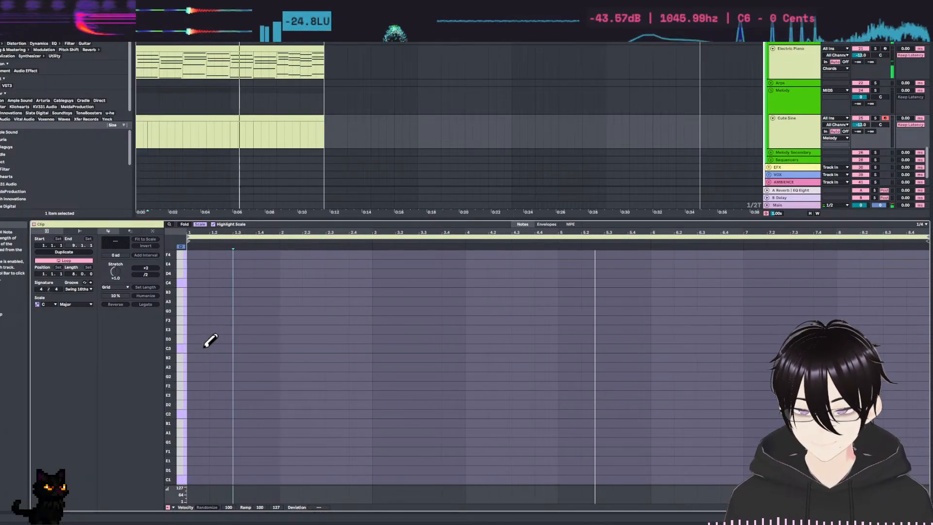
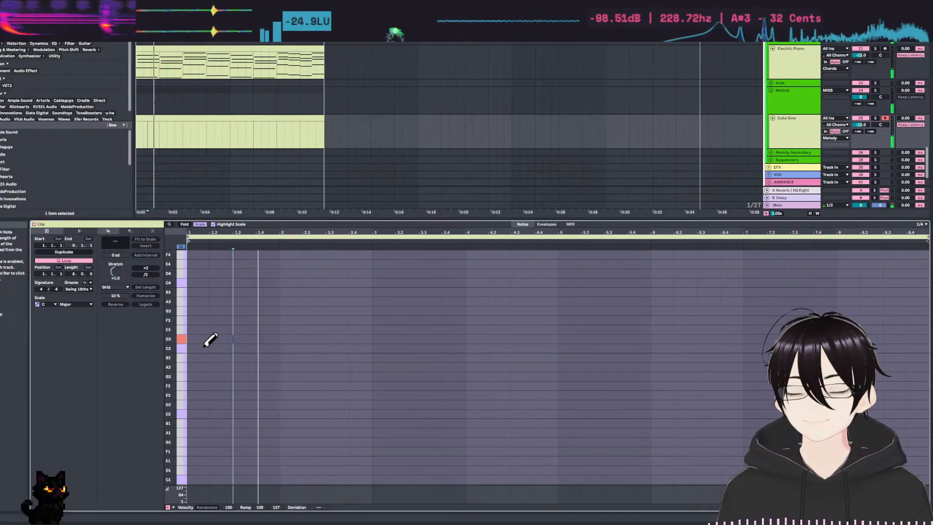
Draw a two-beat C3 note at the start of bar 1 and a two-beat D3 note right after it at 1.3.
{"action": "left_click", "coordinate": [201, 347]}
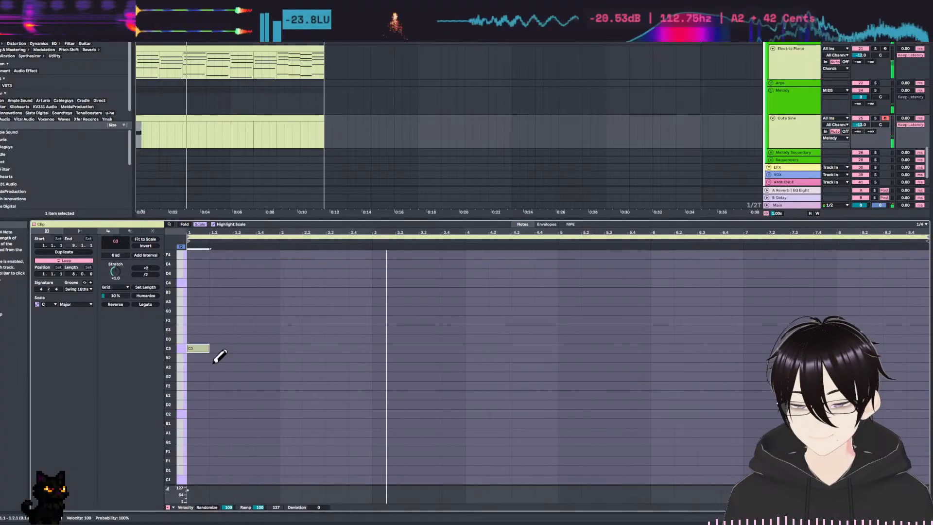
{"action": "left_click", "coordinate": [209, 349]}
{"action": "left_click_drag", "start_coordinate": [210, 349], "coordinate": [233, 350]}
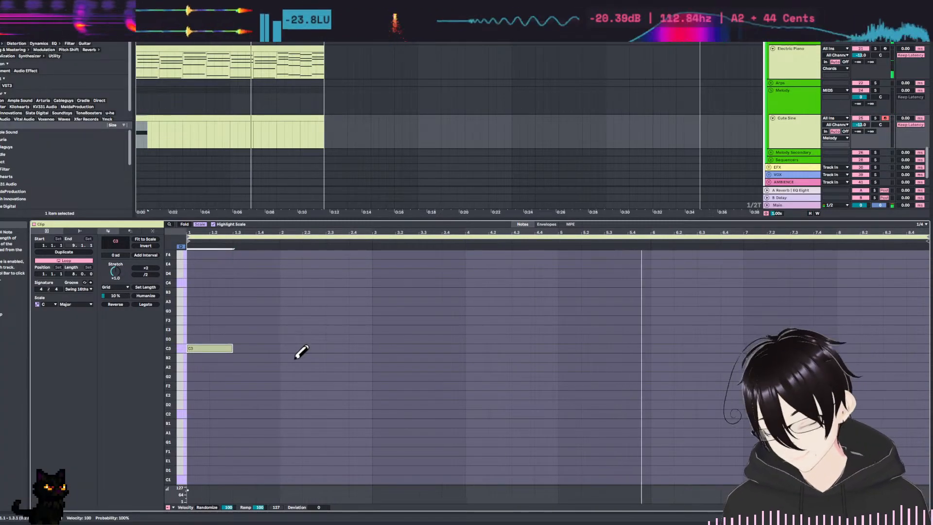
{"action": "left_click", "coordinate": [247, 339]}
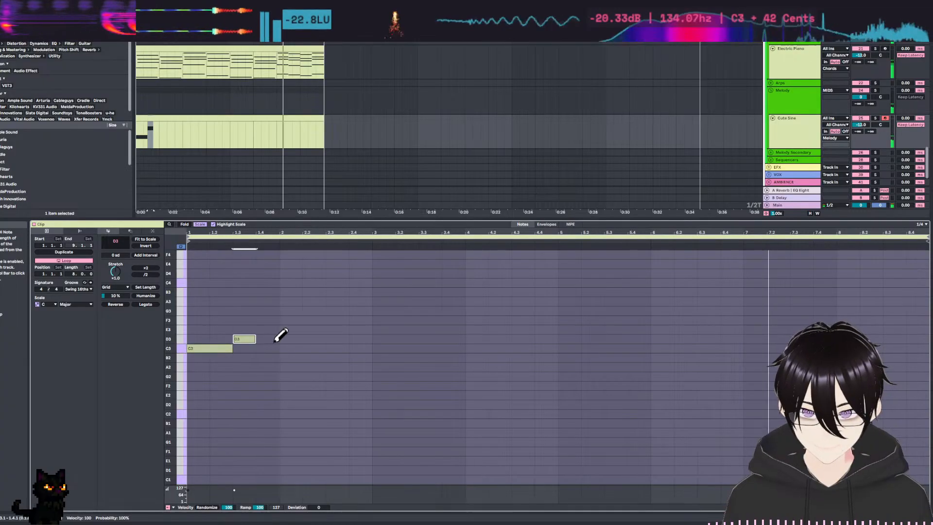
{"action": "left_click_drag", "start_coordinate": [253, 341], "coordinate": [280, 341]}
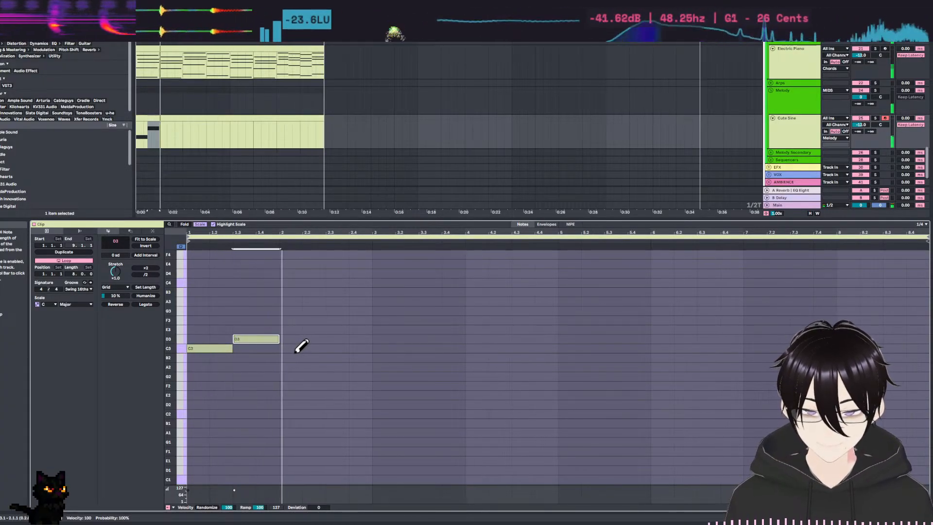
Draw a two-beat C3 note at 2.3, filling the second half of bar 2.
{"action": "left_click", "coordinate": [335, 338]}
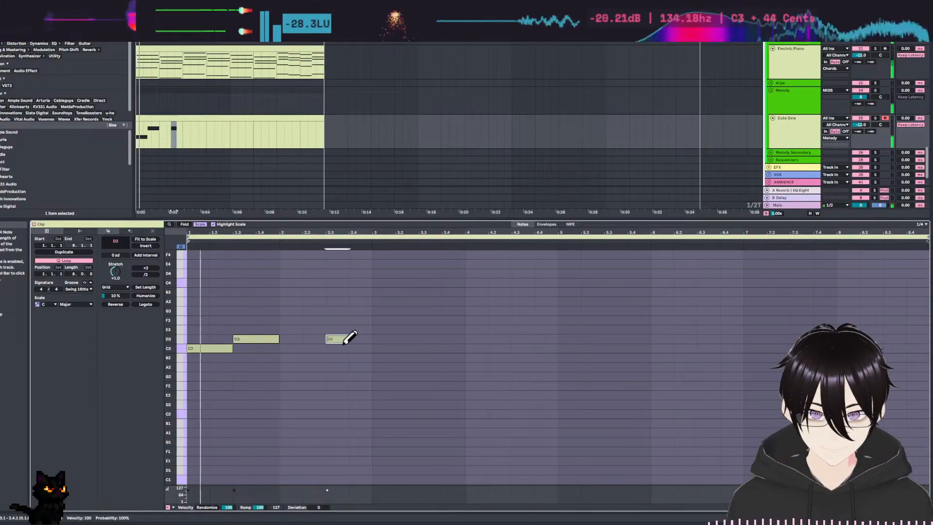
{"action": "left_click", "coordinate": [343, 339]}
{"action": "left_click", "coordinate": [340, 348]}
{"action": "mouse_move", "coordinate": [348, 348]}
{"action": "left_mouse_down"}
{"action": "mouse_move", "coordinate": [401, 349]}
{"action": "mouse_move", "coordinate": [370, 349]}
{"action": "left_mouse_up"}
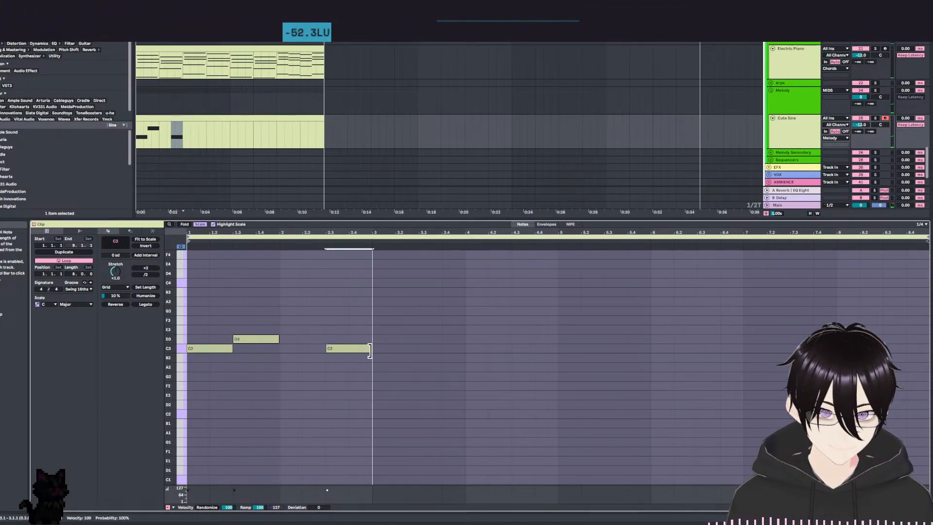
Fill bar 3 with a two-beat D3 note followed by an F3 note at 3.3.
{"action": "left_click", "coordinate": [384, 338]}
{"action": "left_click", "coordinate": [428, 330]}
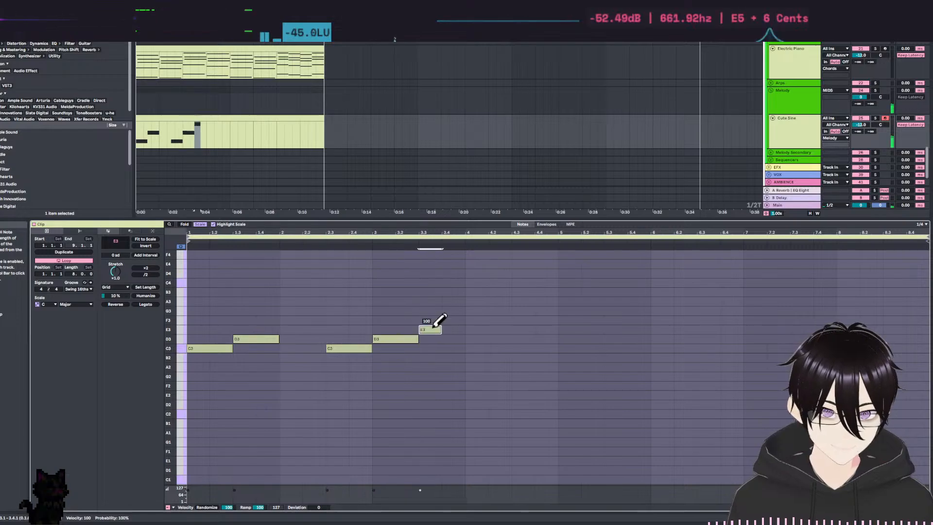
{"action": "left_click", "coordinate": [436, 330]}
{"action": "left_click", "coordinate": [437, 321]}
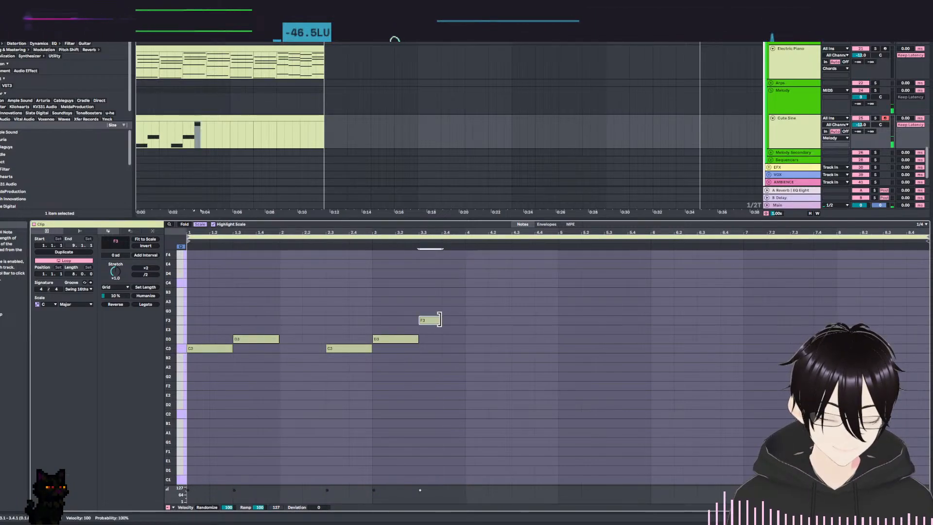
{"action": "left_click", "coordinate": [481, 301]}
{"action": "left_click", "coordinate": [480, 302]}
{"action": "left_click", "coordinate": [479, 310]}
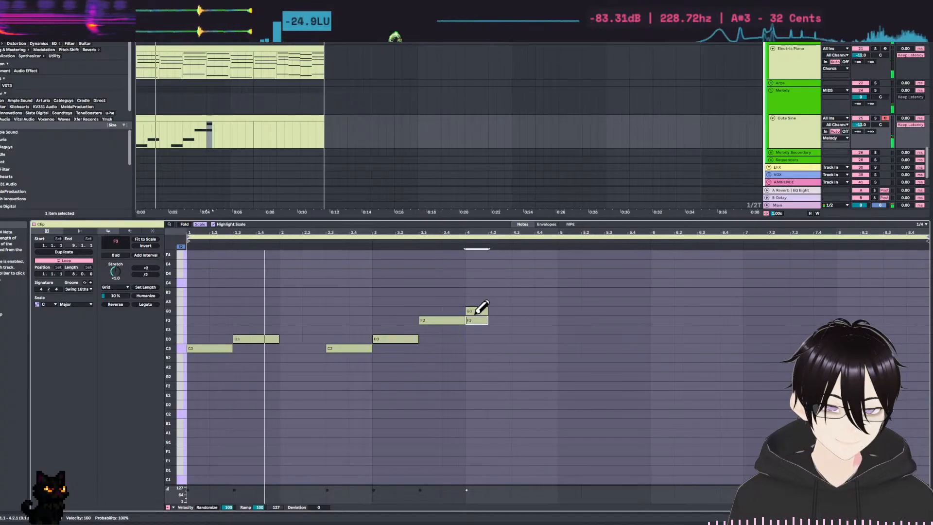
{"action": "left_click", "coordinate": [479, 311]}
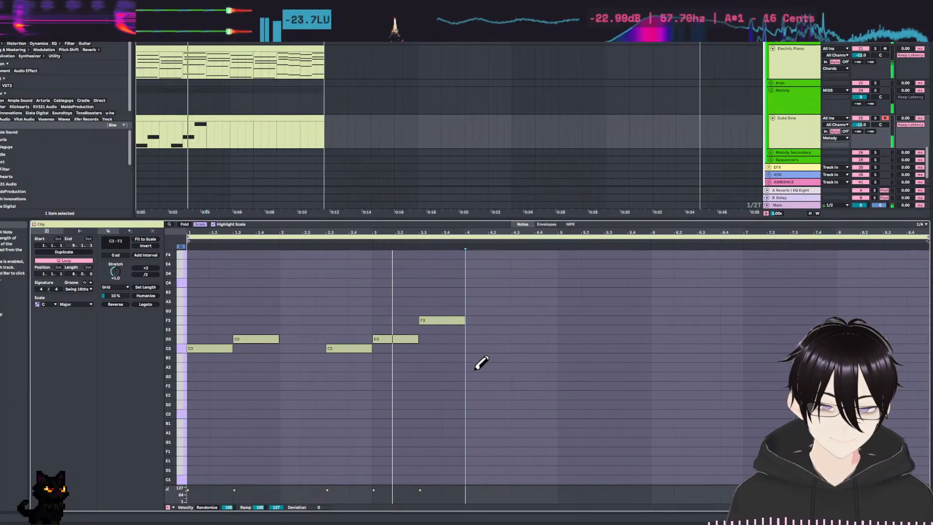
Fill bar 4 with a two-beat E3 note followed by a two-beat C3 note at 4.3.
{"action": "left_click", "coordinate": [481, 329]}
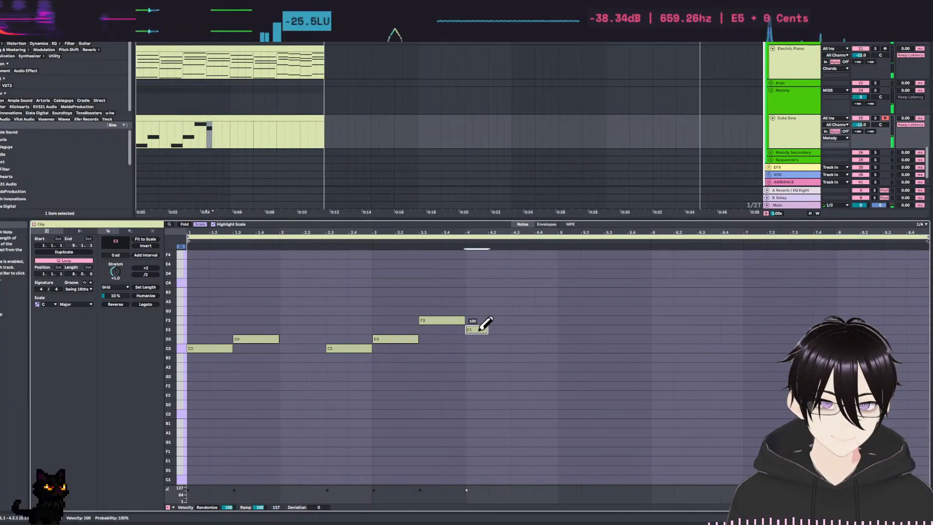
{"action": "left_click", "coordinate": [522, 348]}
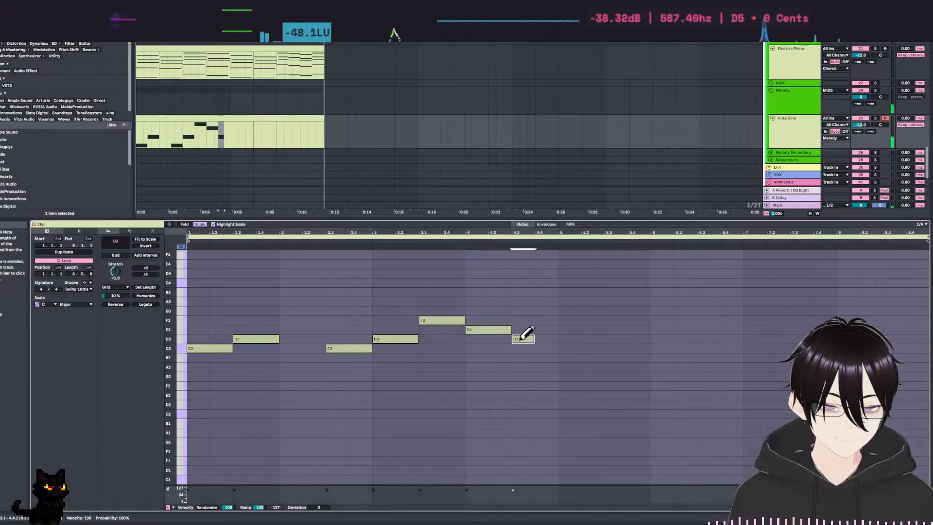
{"action": "left_click", "coordinate": [530, 347]}
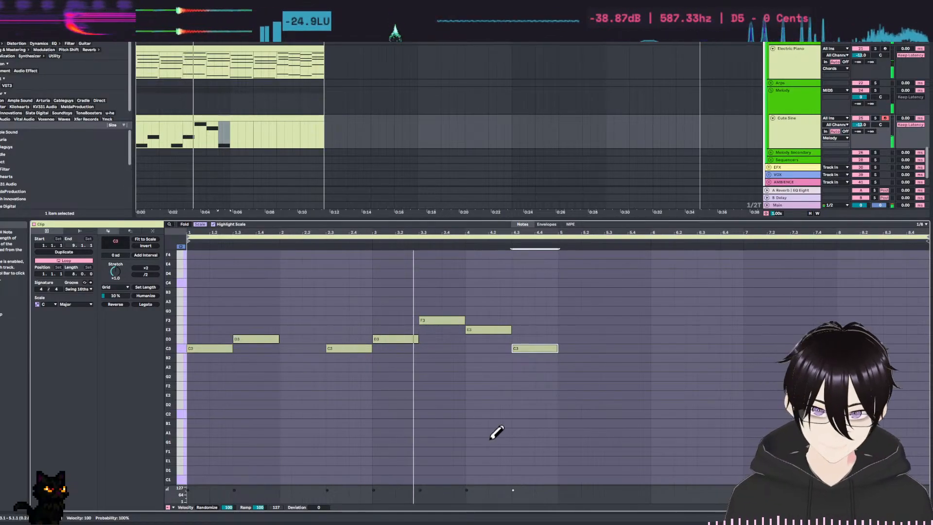
Narrow the note grid to 1/16 and lengthen the first C3 note slightly past the start of the D3 note.
{"action": "key", "text": "ctrl+1"}
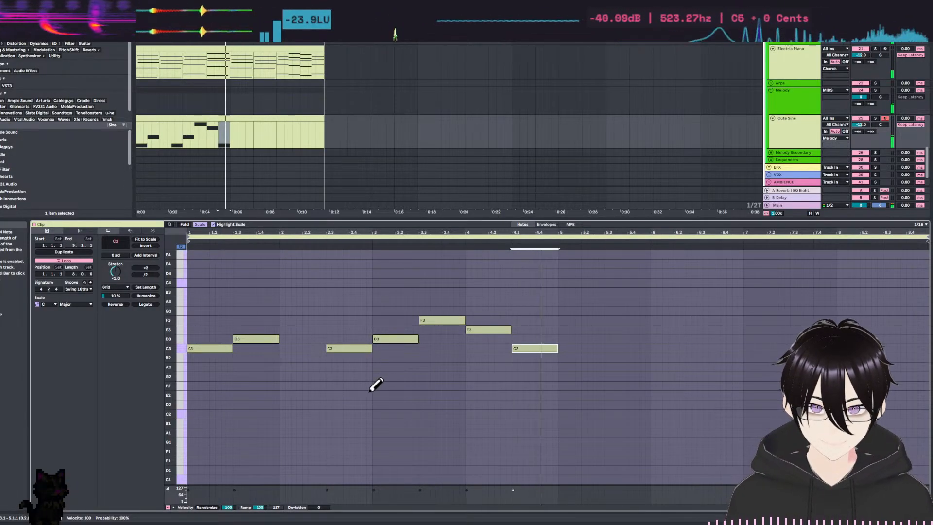
{"action": "left_click_drag", "start_coordinate": [250, 338], "coordinate": [238, 350]}
{"action": "left_click", "coordinate": [231, 350]}
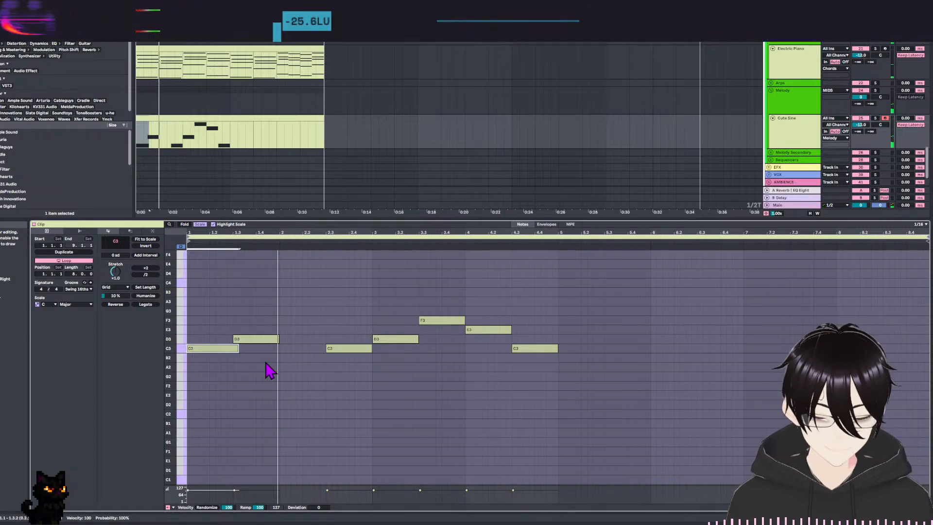
Try the first D3 note an octave higher, and return it to D3.
{"action": "left_click", "coordinate": [263, 340]}
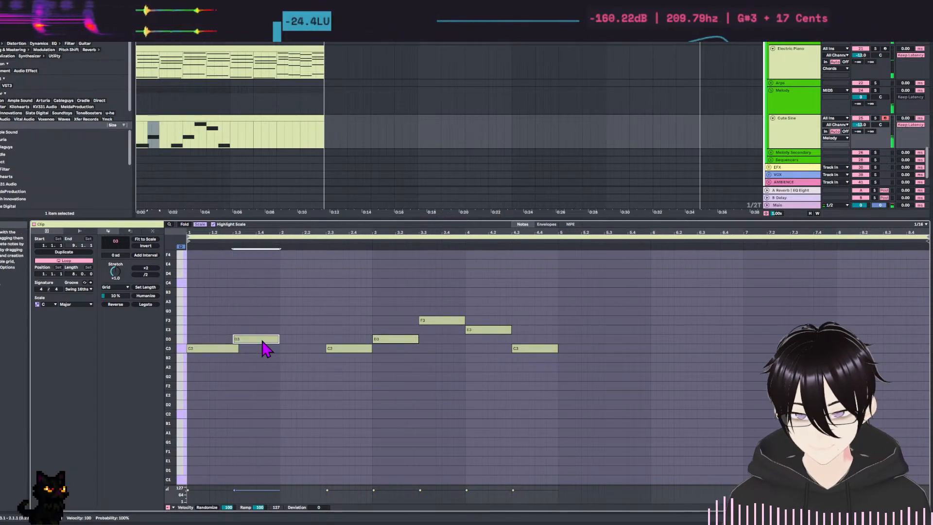
{"action": "key", "text": "shift+Up"}
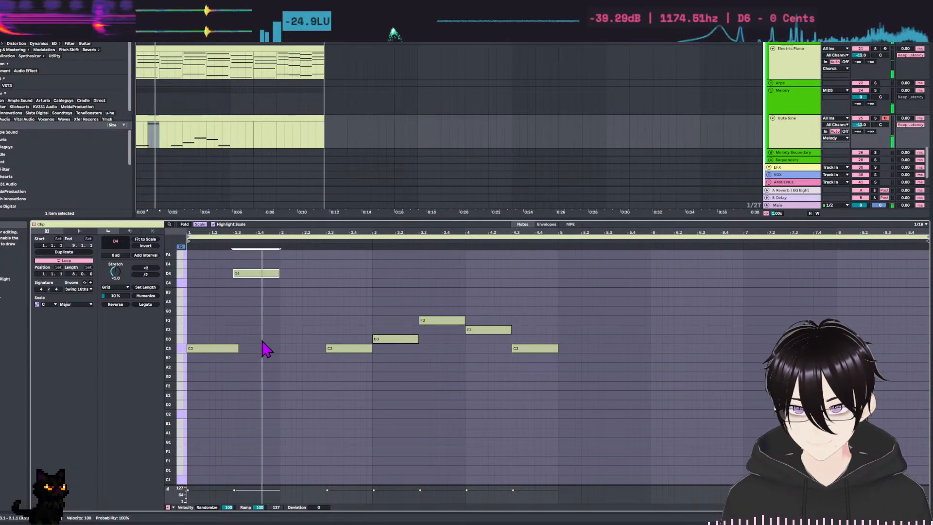
{"action": "key", "text": "shift+Down"}
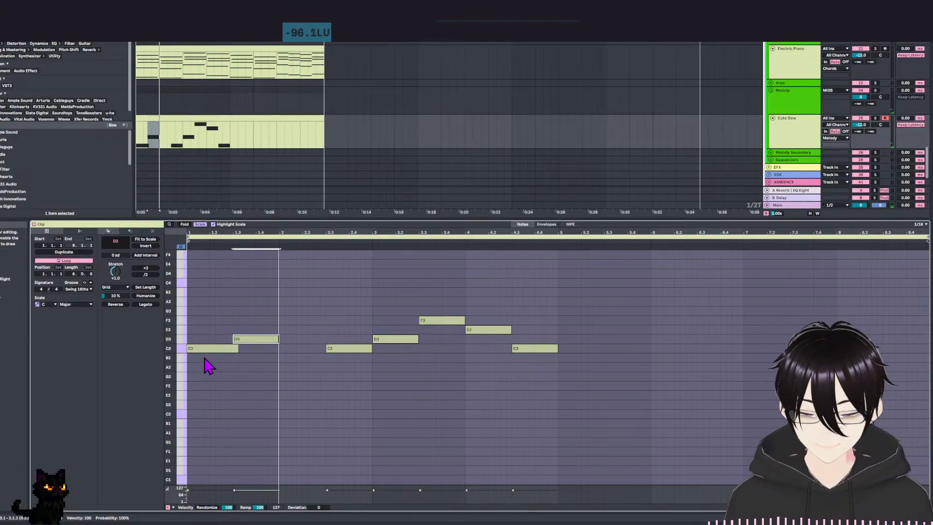
Trim the first C3 note back to end at 1.3 and play the four-bar melody.
{"action": "left_click", "coordinate": [222, 348]}
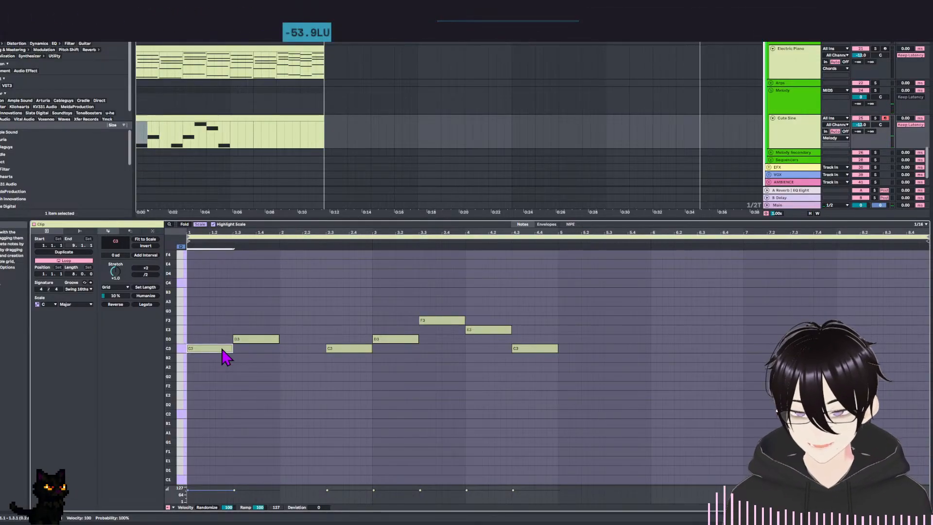
{"action": "key", "text": "space"}
{"action": "left_click", "coordinate": [290, 381]}
{"action": "left_click", "coordinate": [299, 402]}
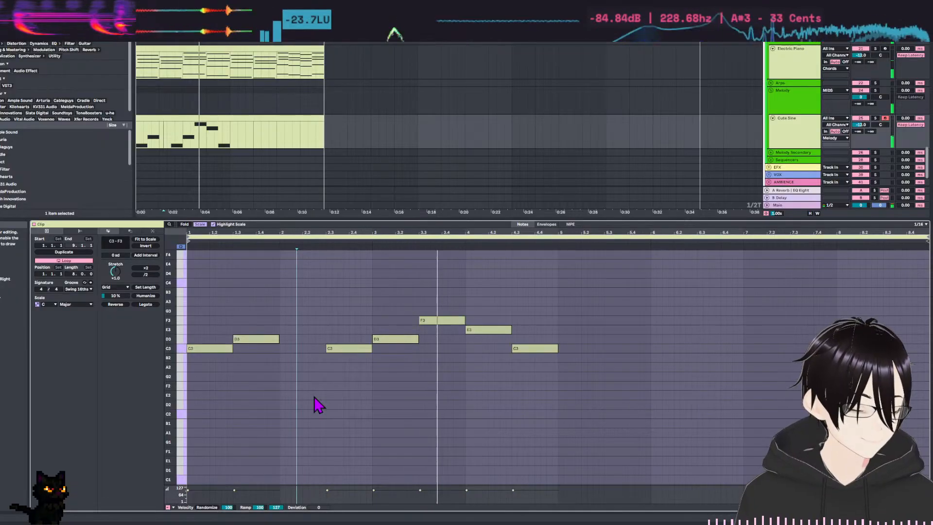
Duplicate the four-bar melody so the copy fills bars 5 to 8, and play the result.
{"action": "left_click", "coordinate": [448, 386]}
{"action": "left_click_drag", "start_coordinate": [542, 392], "coordinate": [1, 165]}
{"action": "key", "text": "ctrl+d"}
{"action": "left_click", "coordinate": [588, 416]}
{"action": "key", "text": "space"}
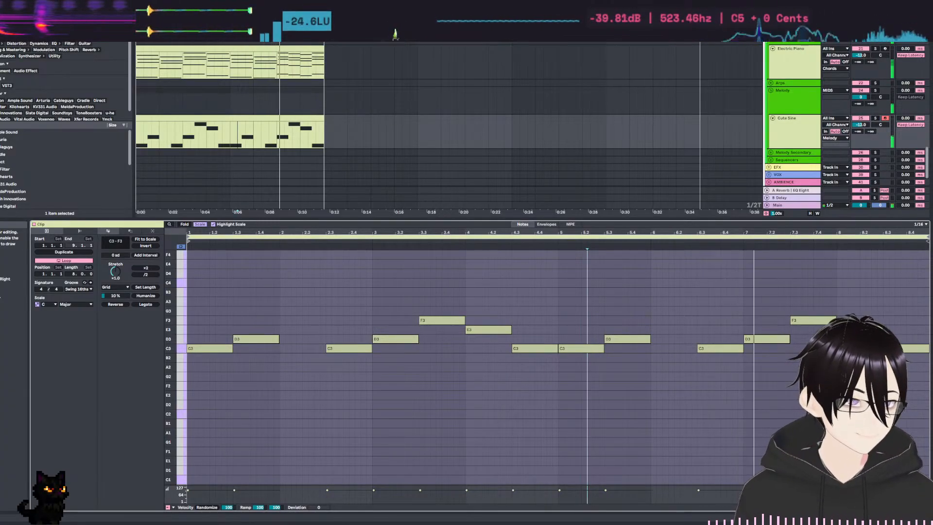
Raise the D3 note at the start of bar 7 to G3 and play the loop.
{"action": "key", "text": "space"}
{"action": "left_click", "coordinate": [812, 321]}
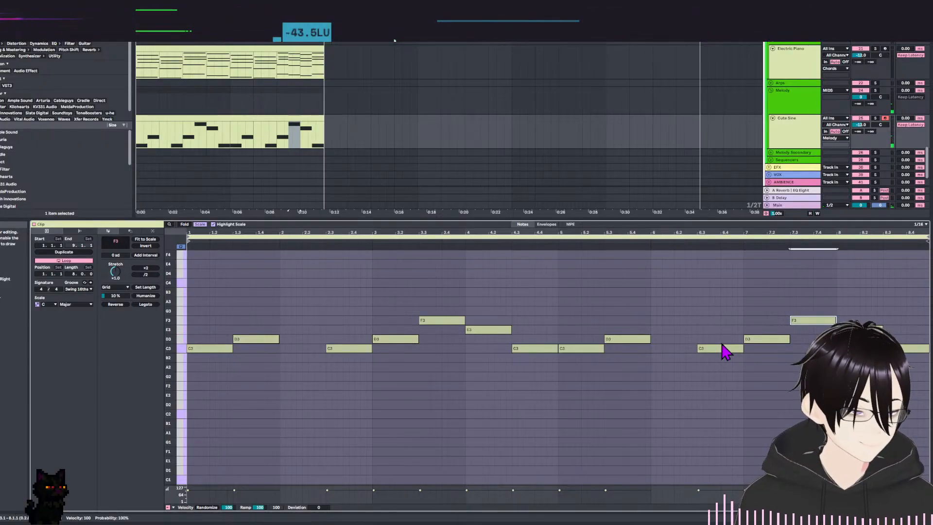
{"action": "left_click", "coordinate": [780, 340]}
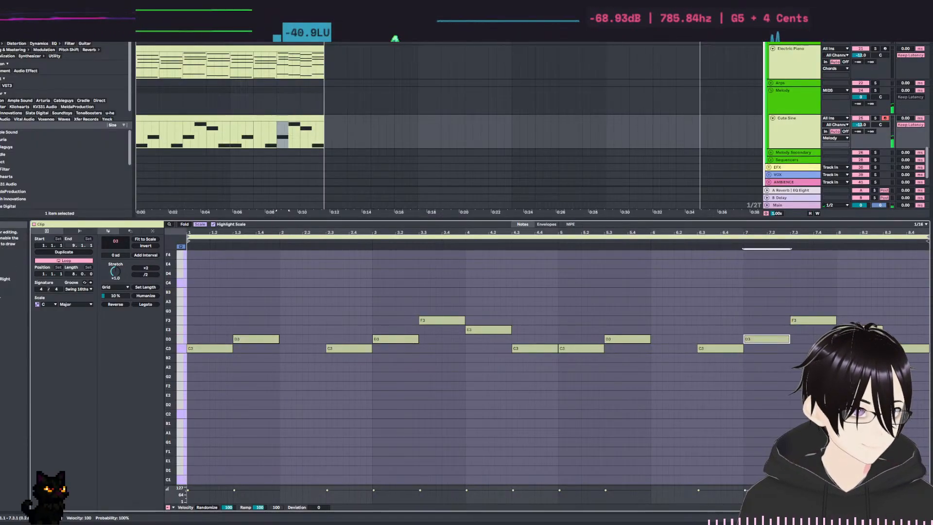
{"action": "key", "text": "Up"}
{"action": "key", "text": "Up"}
{"action": "key", "text": "Up"}
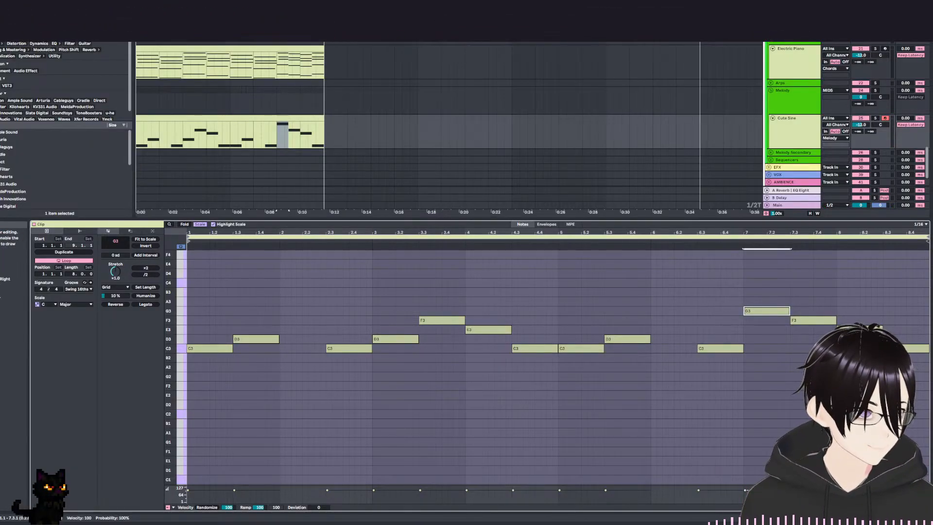
{"action": "key", "text": "space"}
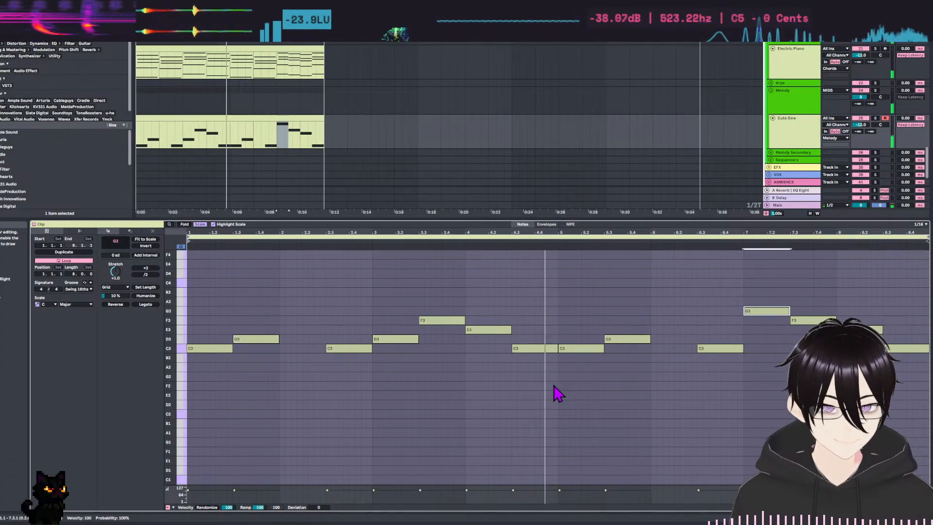
Try the whole melody an octave higher and an octave lower during playback, and return it to its original octave.
{"action": "key", "text": "ctrl+a"}
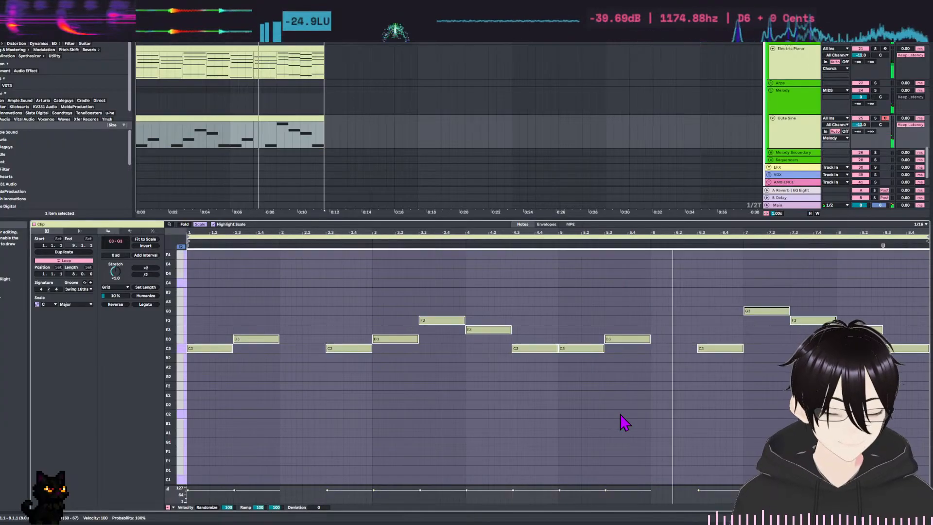
{"action": "key", "text": "shift+Up"}
{"action": "scroll", "coordinate": [670, 379], "scroll_direction": "up", "scroll_amount": 5}
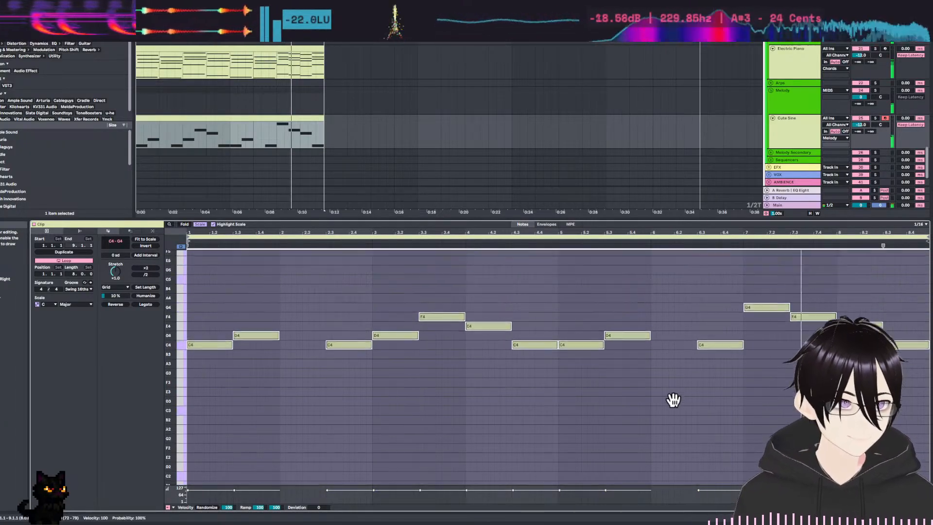
{"action": "key", "text": "shift+Down"}
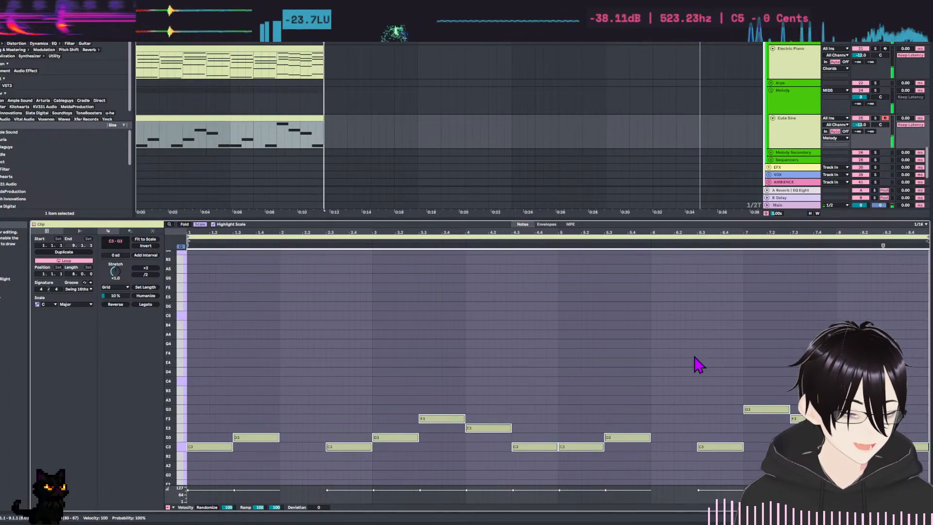
{"action": "scroll", "coordinate": [699, 355], "scroll_direction": "down", "scroll_amount": 5}
{"action": "key", "text": "space"}
{"action": "key", "text": "shift+Down"}
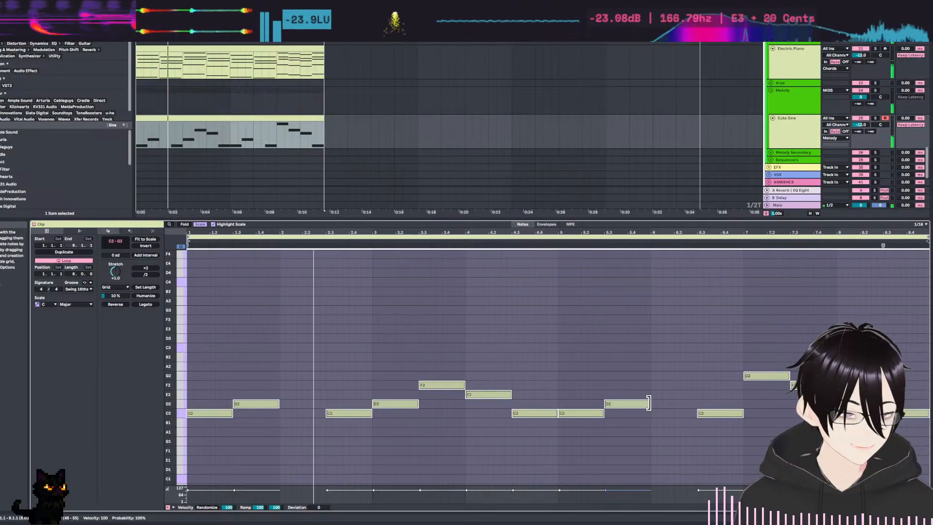
{"action": "key", "text": "shift+Up"}
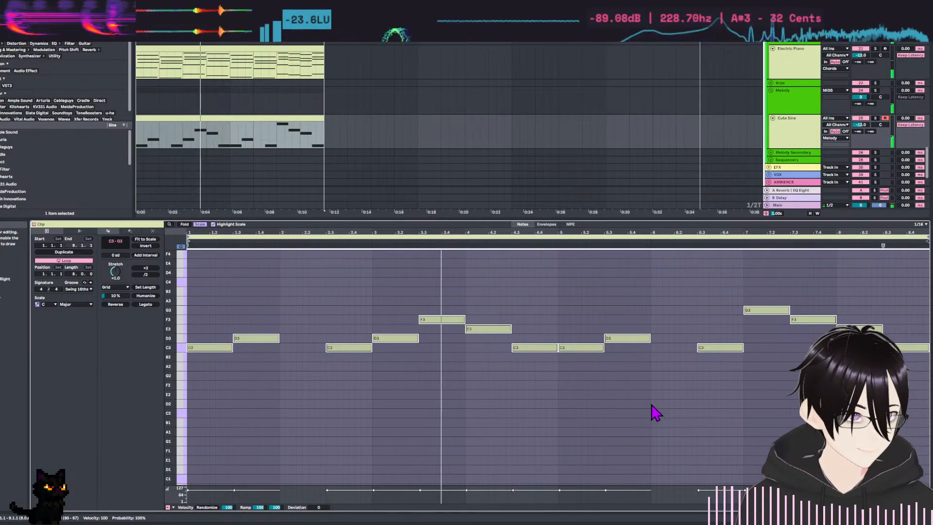
Transpose all chord notes in the Electric Piano clip down one octave.
{"action": "left_click", "coordinate": [289, 48]}
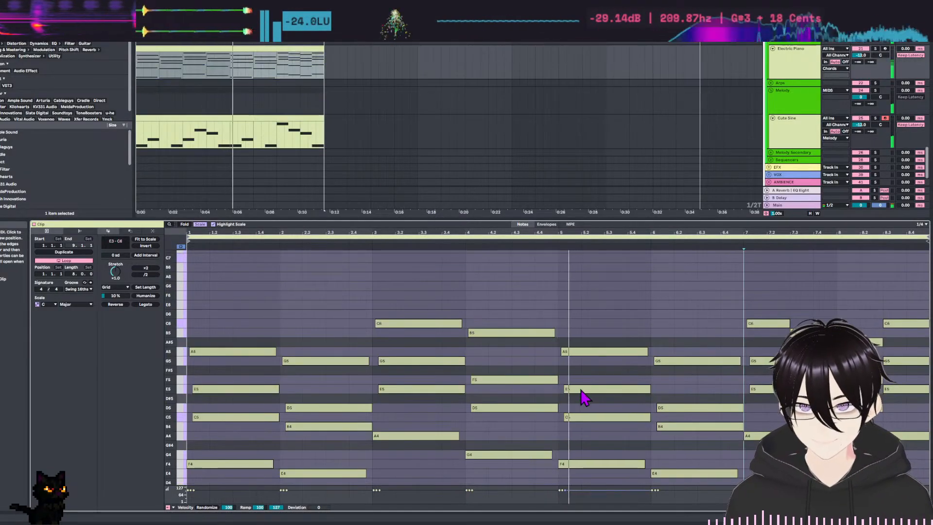
{"action": "key", "text": "shift+Down"}
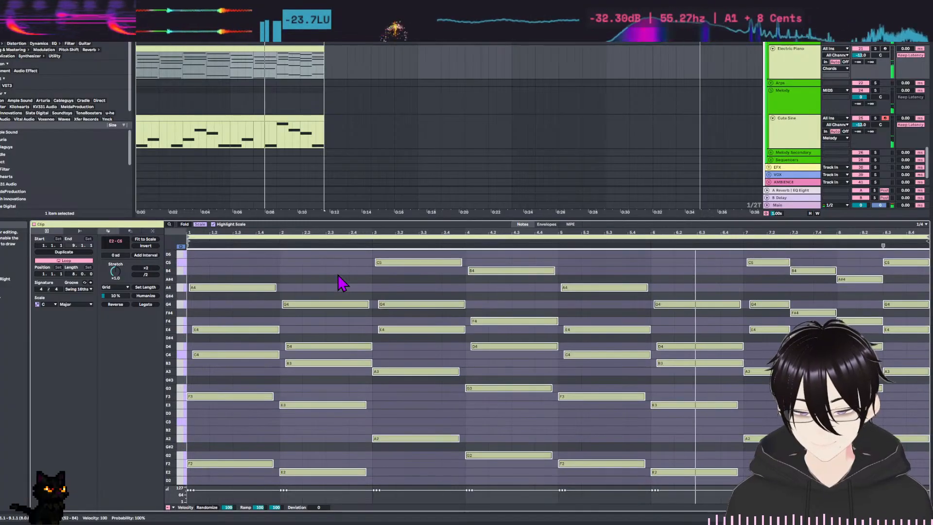
Transpose all notes of the Cute Sine melody up one octave and play the loop.
{"action": "left_click", "coordinate": [288, 116]}
{"action": "key", "text": "ctrl+a"}
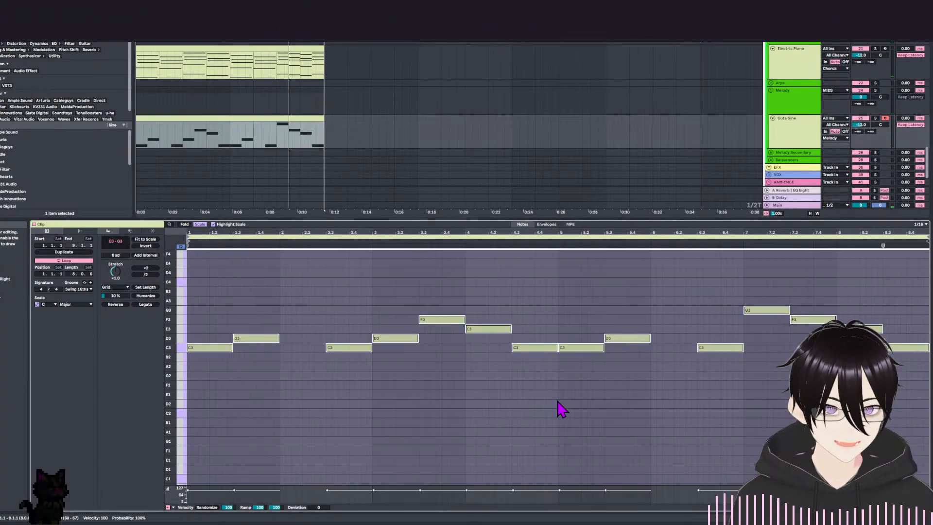
{"action": "key", "text": "shift+Up"}
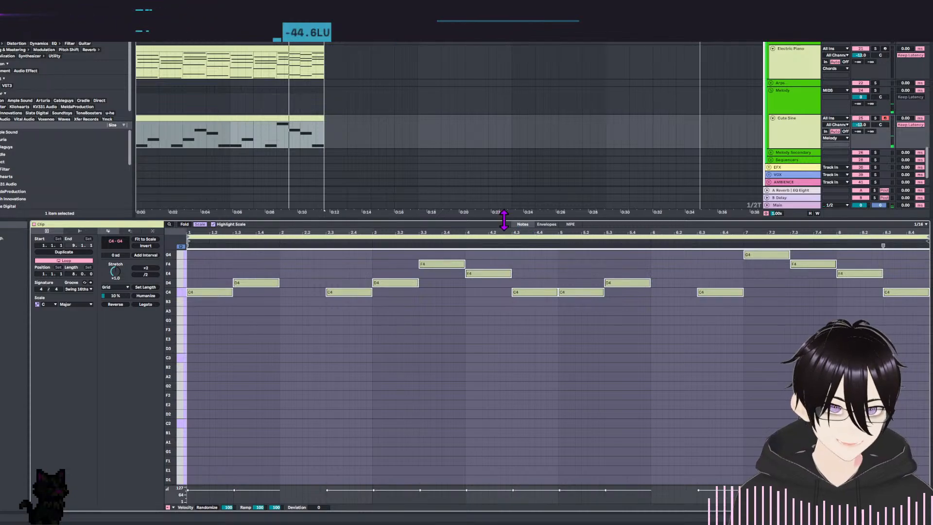
{"action": "scroll", "coordinate": [420, 165], "scroll_direction": "up", "scroll_amount": 3}
{"action": "key", "text": "space"}
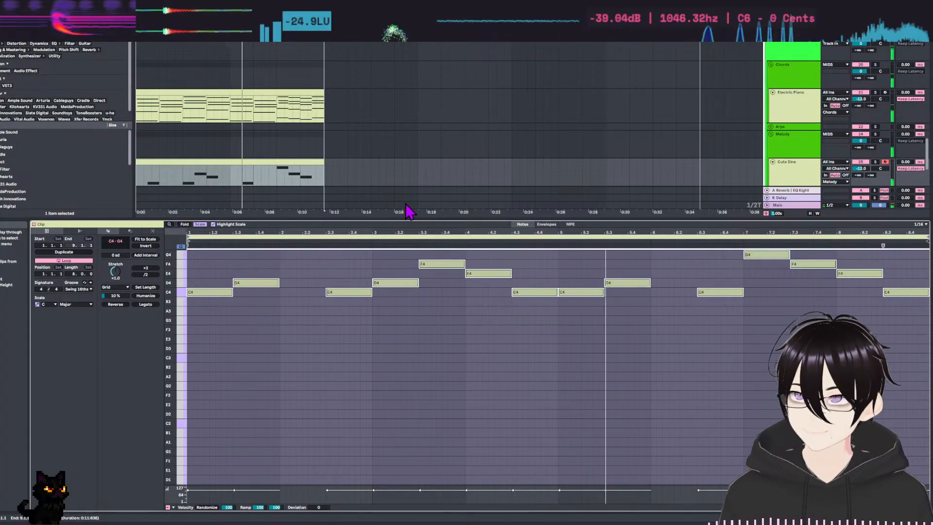
Try all notes of the Cute Sine melody one octave higher during playback, and return them to their original octave.
{"action": "left_click", "coordinate": [447, 357]}
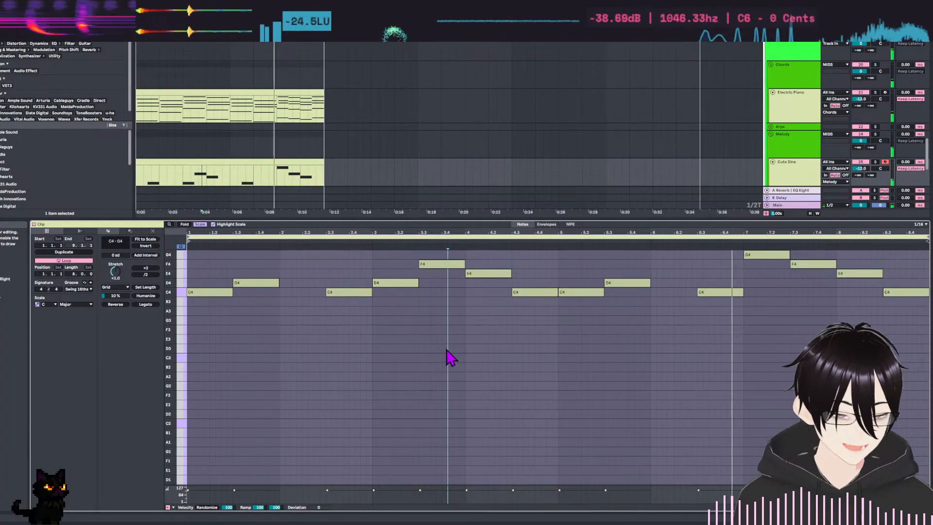
{"action": "key", "text": "ctrl+a"}
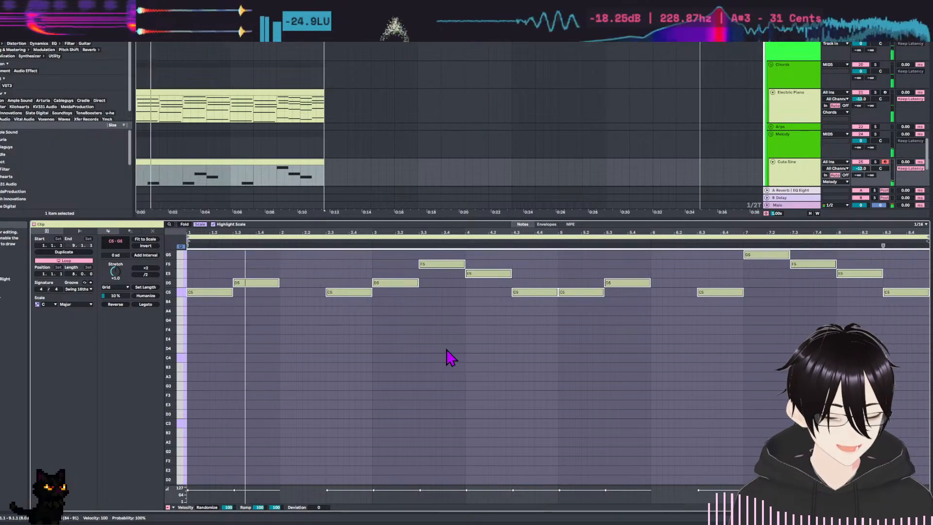
{"action": "key", "text": "shift+Down"}
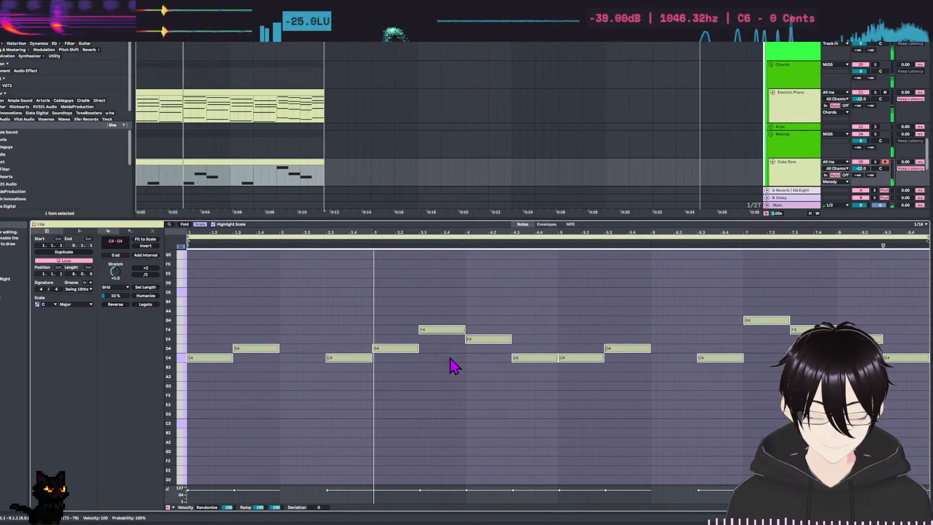
Open the Electric Piano chord clip and enlarge the note editor to show its full pitch range.
{"action": "left_click", "coordinate": [787, 167]}
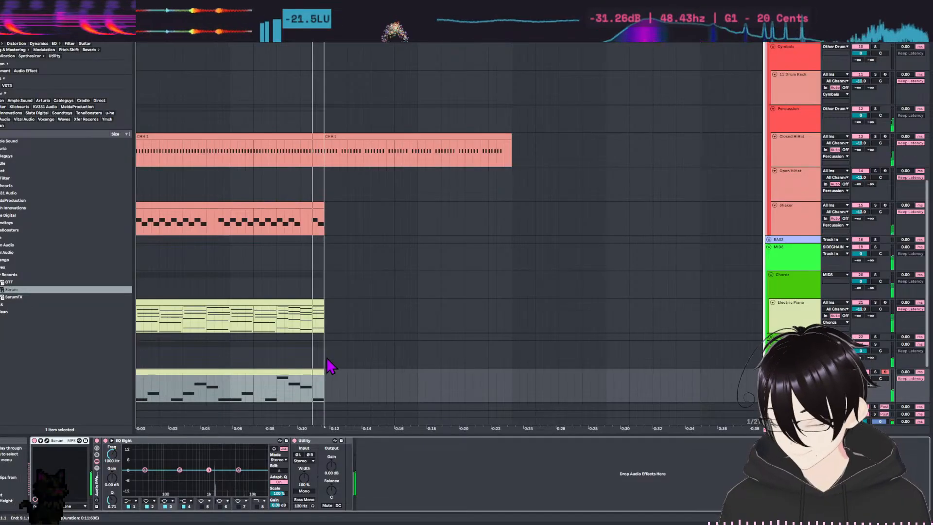
{"action": "scroll", "coordinate": [616, 327], "scroll_direction": "down", "scroll_amount": 3}
{"action": "left_click", "coordinate": [799, 269]}
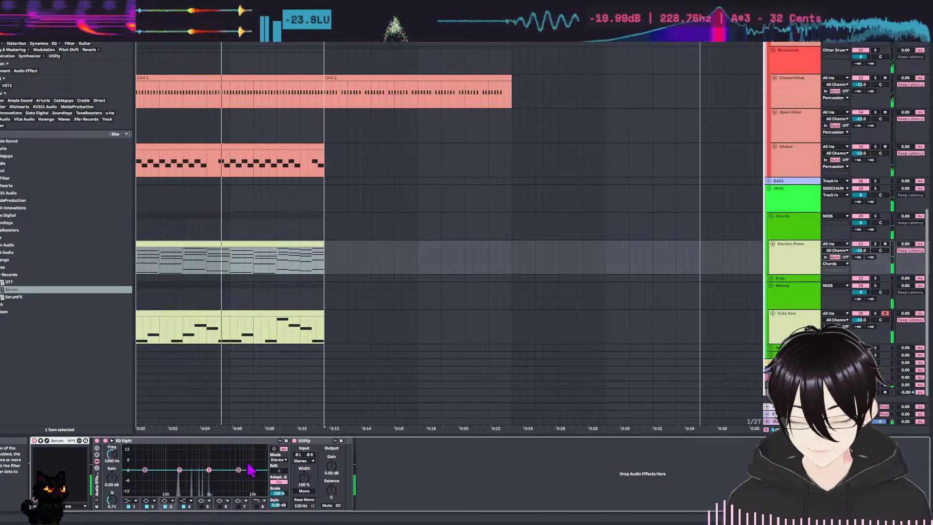
{"action": "double_click", "coordinate": [258, 246]}
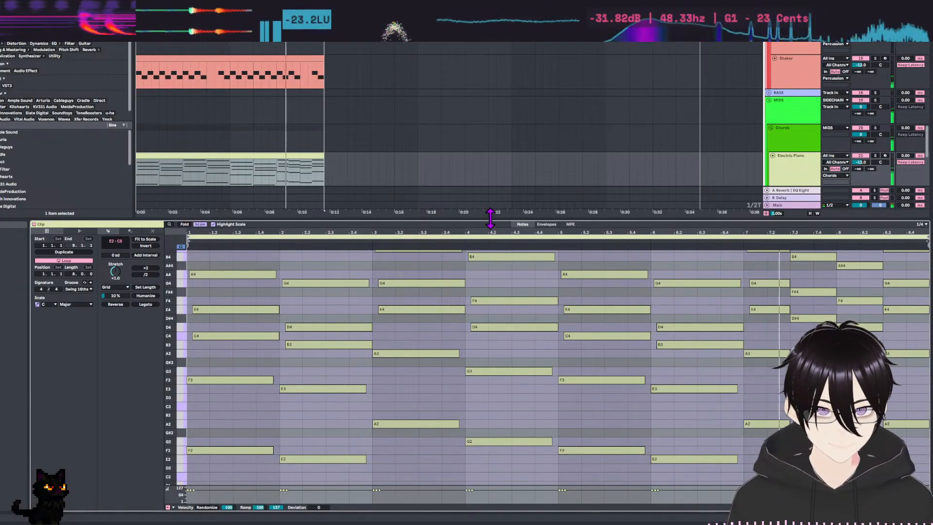
{"action": "left_click_drag", "start_coordinate": [489, 218], "coordinate": [489, 160]}
{"action": "scroll", "coordinate": [527, 329], "scroll_direction": "up", "scroll_amount": 2}
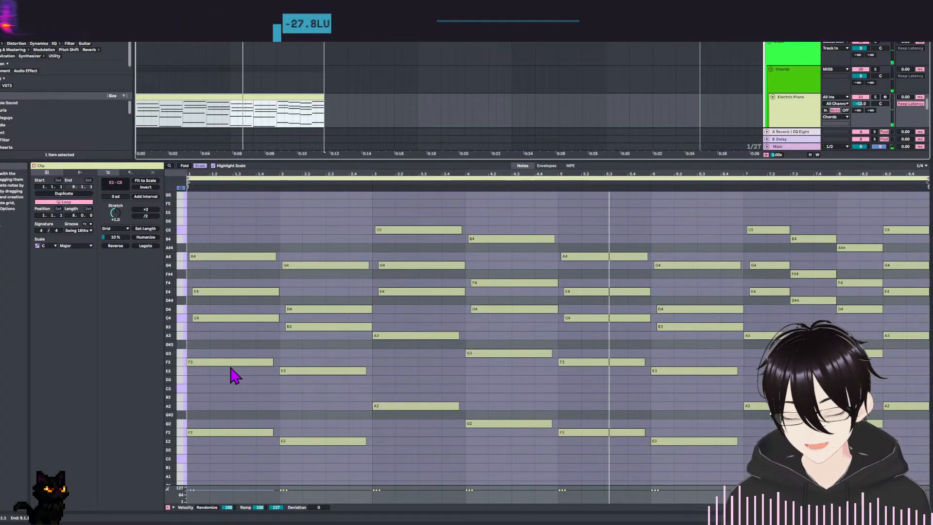
Refine the grid to 1/32 and shift the C4 note in bar 1 and the B3 note in bar 2 slightly earlier.
{"action": "key", "text": "ctrl+1"}
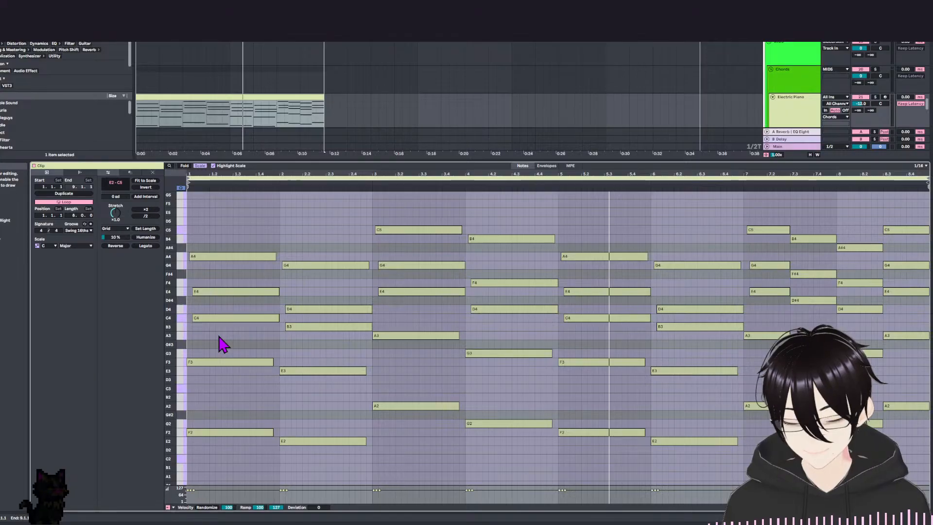
{"action": "key", "text": "space"}
{"action": "left_click_drag", "start_coordinate": [208, 318], "coordinate": [204, 316]}
{"action": "key", "text": "space"}
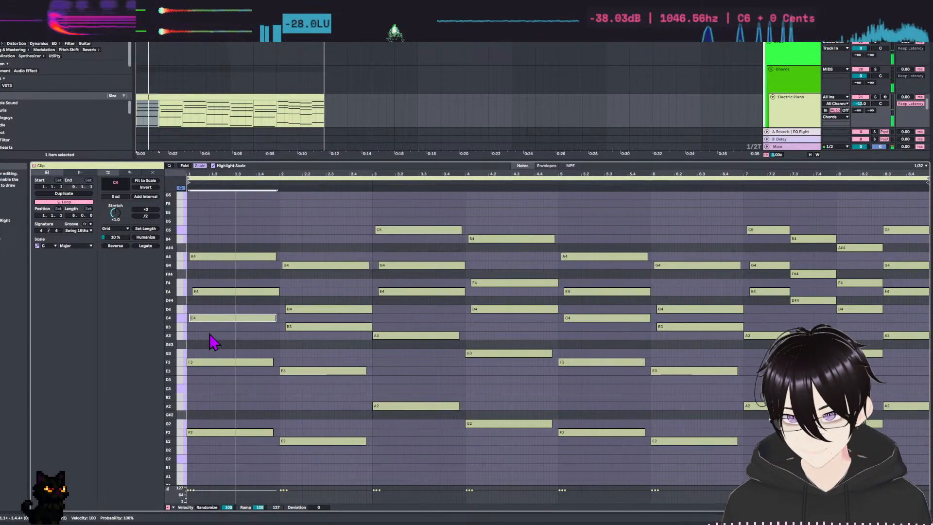
{"action": "key", "text": "space"}
{"action": "left_click", "coordinate": [297, 327]}
{"action": "key", "text": "Left"}
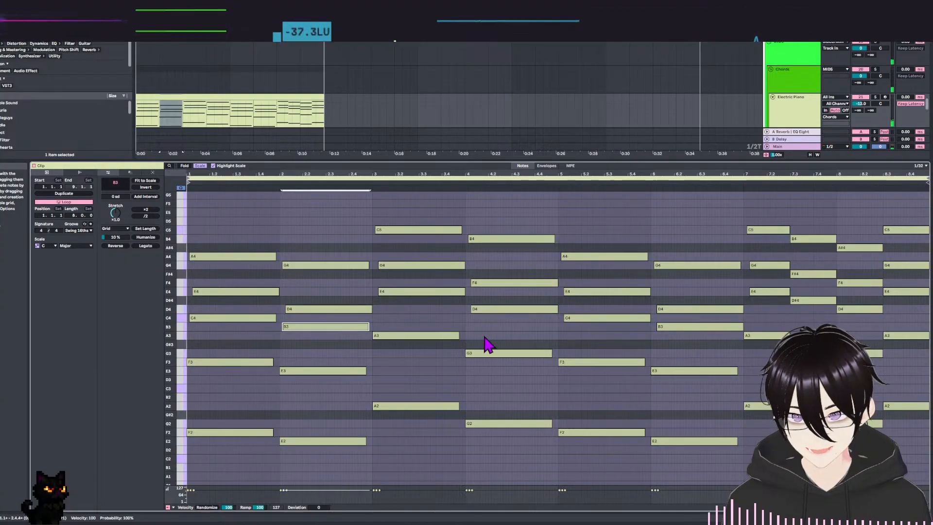
{"action": "key", "text": "space"}
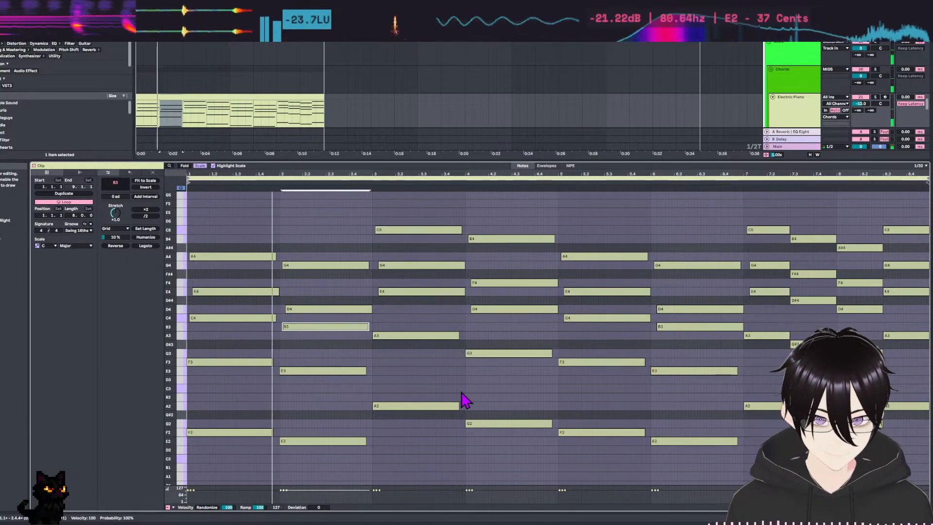
Shift the E4 note of the bar 3 chord slightly earlier and check it in playback.
{"action": "key", "text": "space"}
{"action": "left_click_drag", "start_coordinate": [417, 292], "coordinate": [411, 292]}
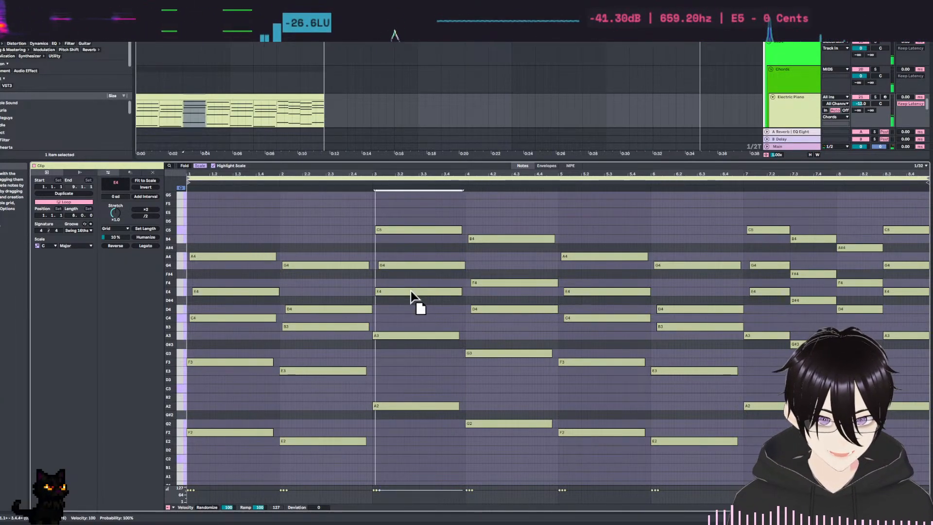
{"action": "key", "text": "space"}
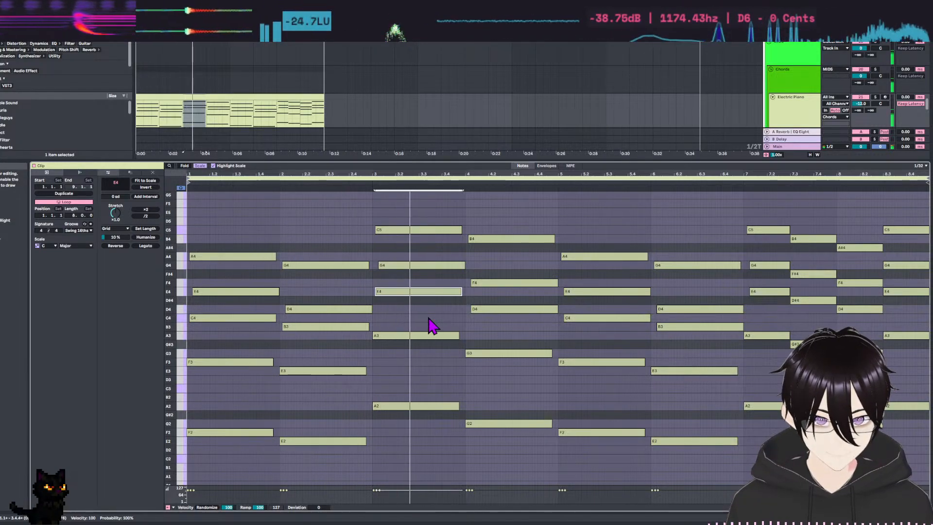
{"action": "key", "text": "ctrl+z"}
{"action": "left_click_drag", "start_coordinate": [400, 253], "coordinate": [399, 292]}
{"action": "left_click", "coordinate": [401, 302]}
Shift the D4 note in bar 4, the C4 in bar 5 and the B3 in bar 6 slightly earlier, and play the loop.
{"action": "left_click_drag", "start_coordinate": [504, 309], "coordinate": [501, 310]}
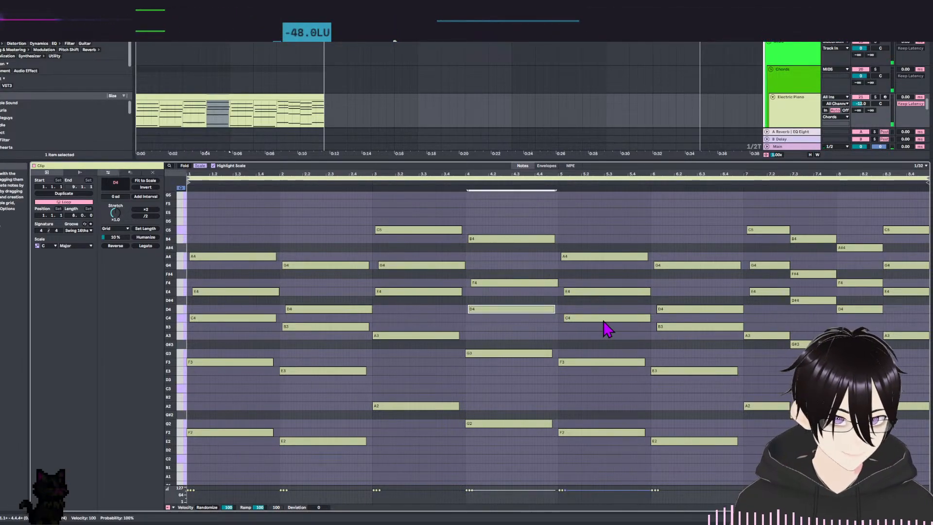
{"action": "left_click_drag", "start_coordinate": [603, 318], "coordinate": [599, 317]}
{"action": "left_click_drag", "start_coordinate": [658, 326], "coordinate": [656, 326]}
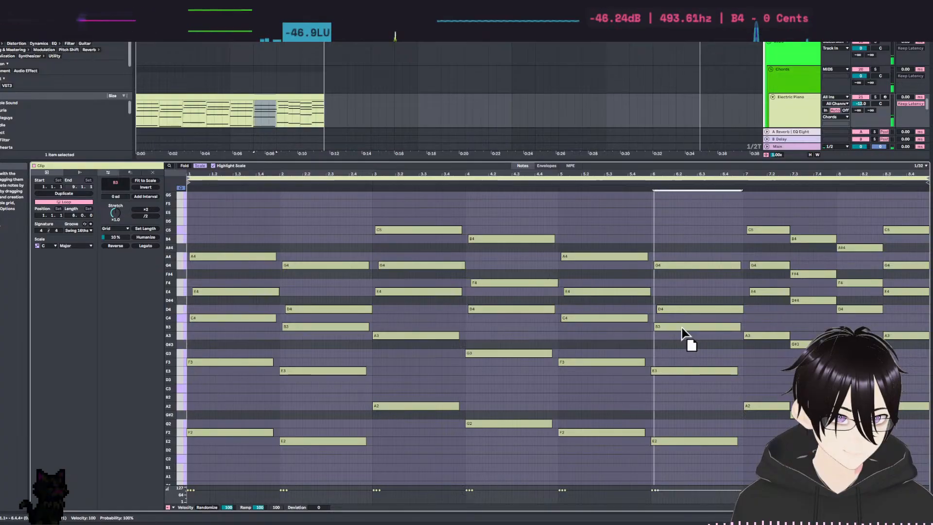
{"action": "key", "text": "space"}
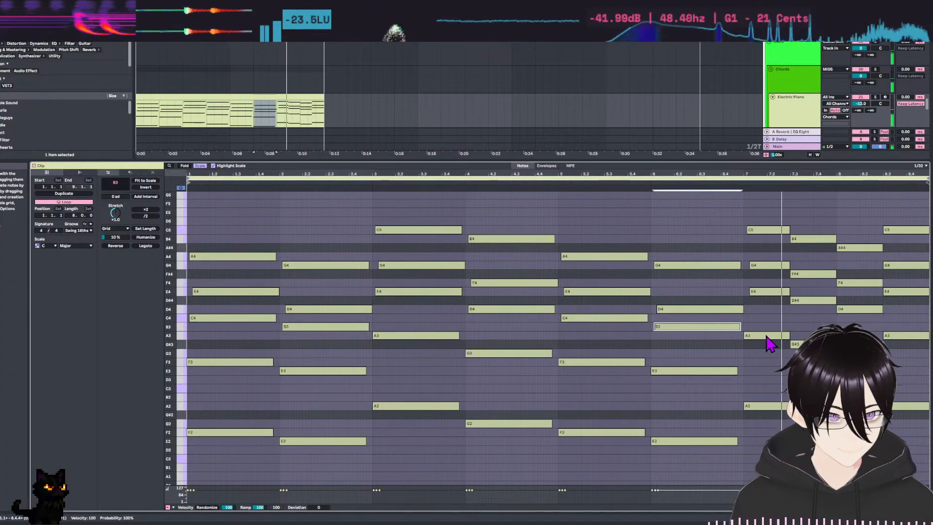
Align the starts of the E4, G4 and C5 notes with the beginning of bar 7, ending them at 7.3, and play the loop.
{"action": "key", "text": "space"}
{"action": "left_click_drag", "start_coordinate": [764, 254], "coordinate": [773, 301]}
{"action": "key", "text": "shift+Left"}
{"action": "key", "text": "shift+Left"}
{"action": "key", "text": "shift+Right"}
{"action": "key", "text": "Left"}
{"action": "key", "text": "Left"}
{"action": "key", "text": "shift+Right"}
{"action": "key", "text": "shift+Right"}
{"action": "key", "text": "shift+Right"}
{"action": "left_click", "coordinate": [777, 231]}
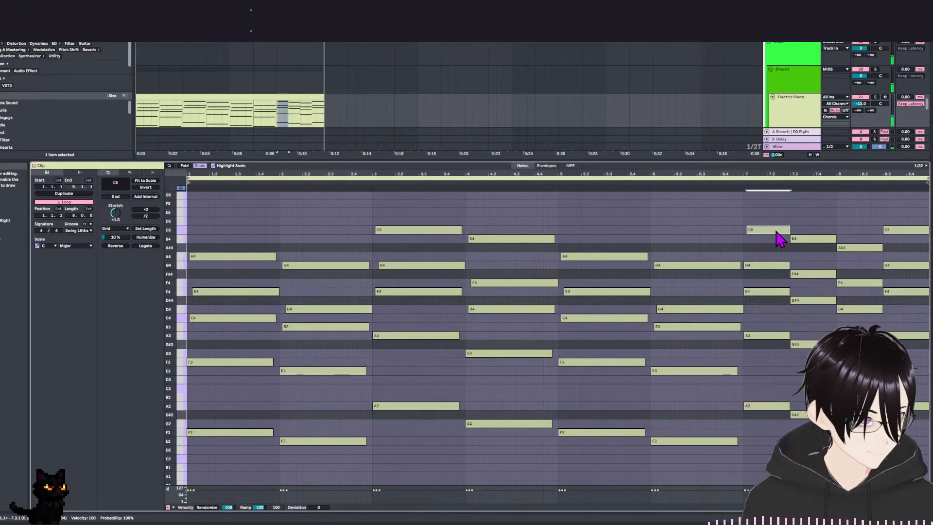
{"action": "key", "text": "Left"}
{"action": "key", "text": "space"}
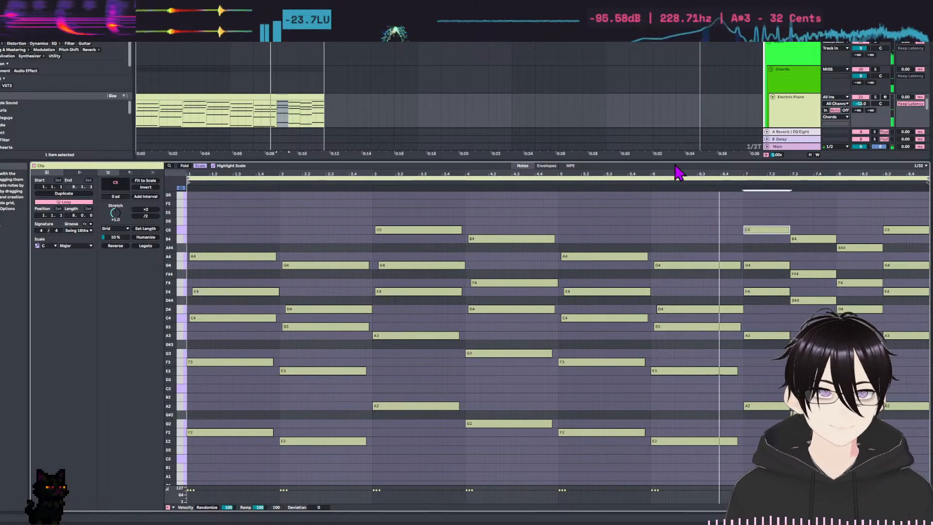
Shrink the note editor to give the arrangement more room, and clear the clip selection.
{"action": "left_click_drag", "start_coordinate": [651, 159], "coordinate": [658, 223]}
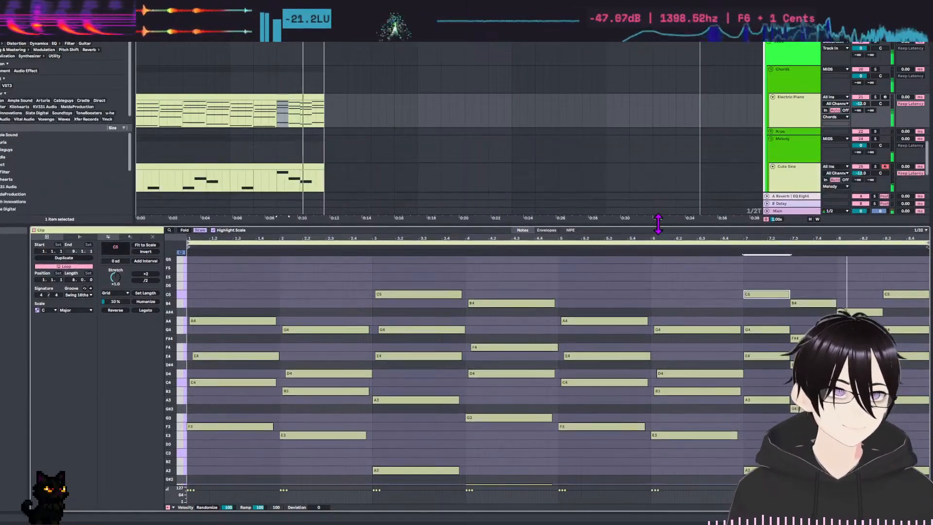
{"action": "scroll", "coordinate": [446, 86], "scroll_direction": "down", "scroll_amount": 3}
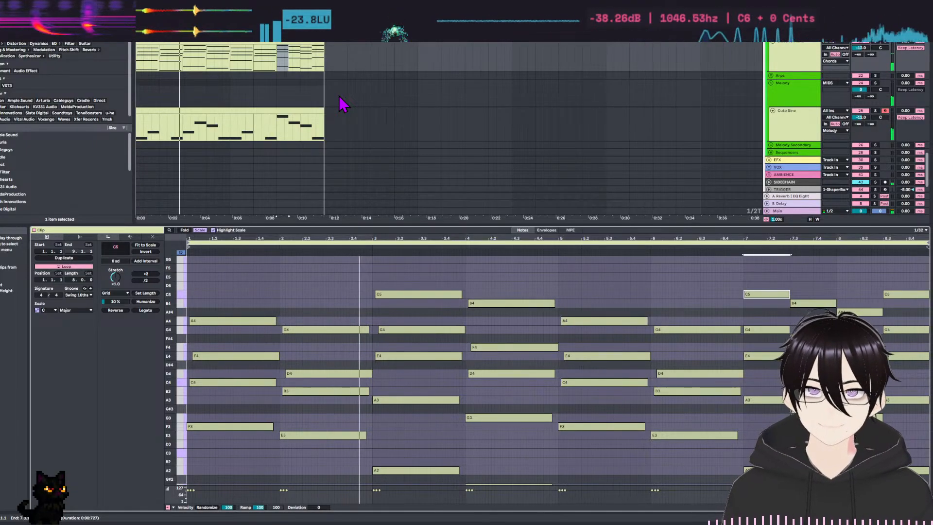
{"action": "left_click", "coordinate": [348, 121]}
{"action": "left_click_drag", "start_coordinate": [479, 225], "coordinate": [489, 394]}
{"action": "scroll", "coordinate": [359, 209], "scroll_direction": "up", "scroll_amount": 3}
{"action": "scroll", "coordinate": [479, 189], "scroll_direction": "down", "scroll_amount": 2}
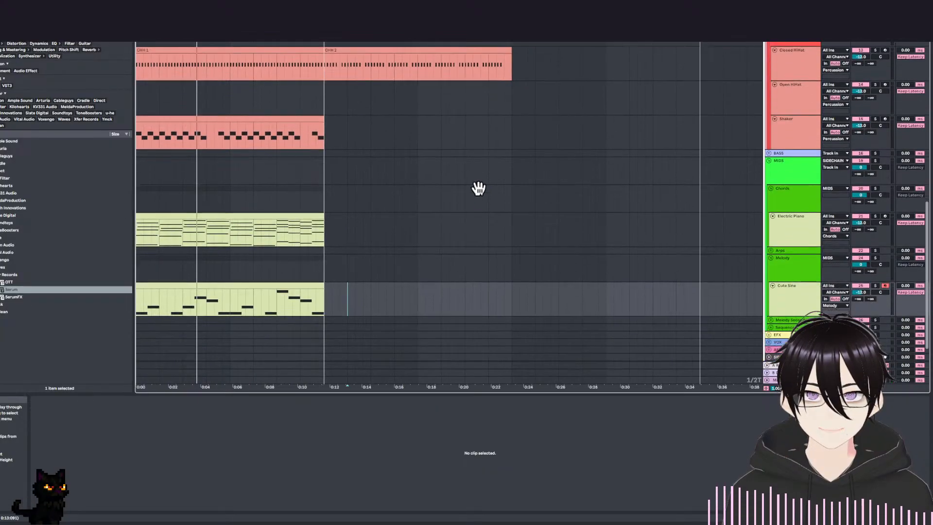
Rename the clip on the Shaker track as Shaker 1.
{"action": "left_click", "coordinate": [240, 215]}
{"action": "scroll", "coordinate": [255, 156], "scroll_direction": "up", "scroll_amount": 5}
{"action": "left_click", "coordinate": [253, 268]}
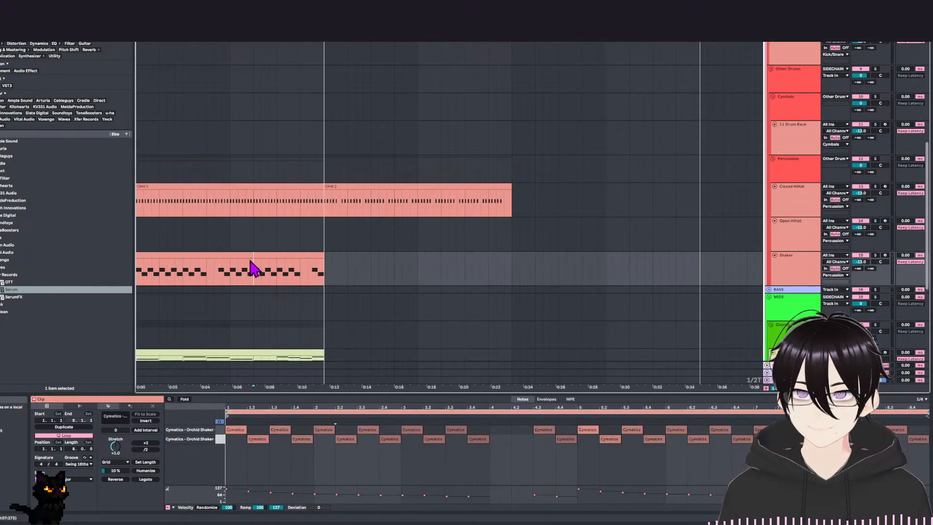
{"action": "left_click", "coordinate": [228, 251]}
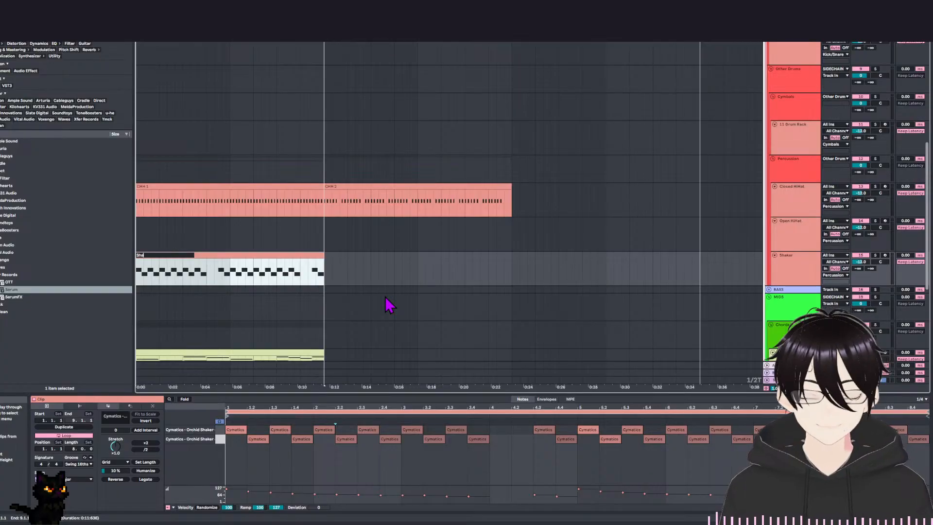
Rename the Electric Piano clip as Chords 1 and the Cute Sine clip as Melody 1.
{"action": "scroll", "coordinate": [261, 236], "scroll_direction": "down", "scroll_amount": 5}
{"action": "left_click", "coordinate": [246, 210]}
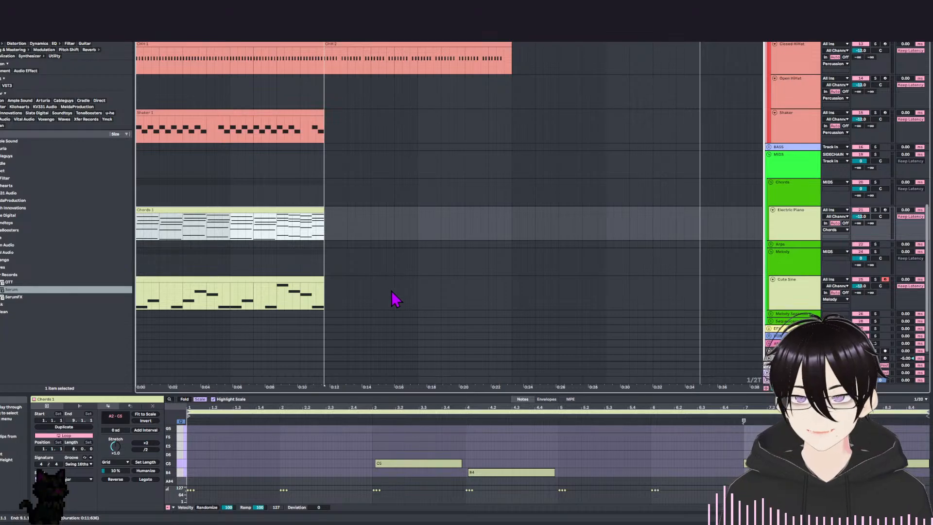
{"action": "left_click", "coordinate": [307, 278]}
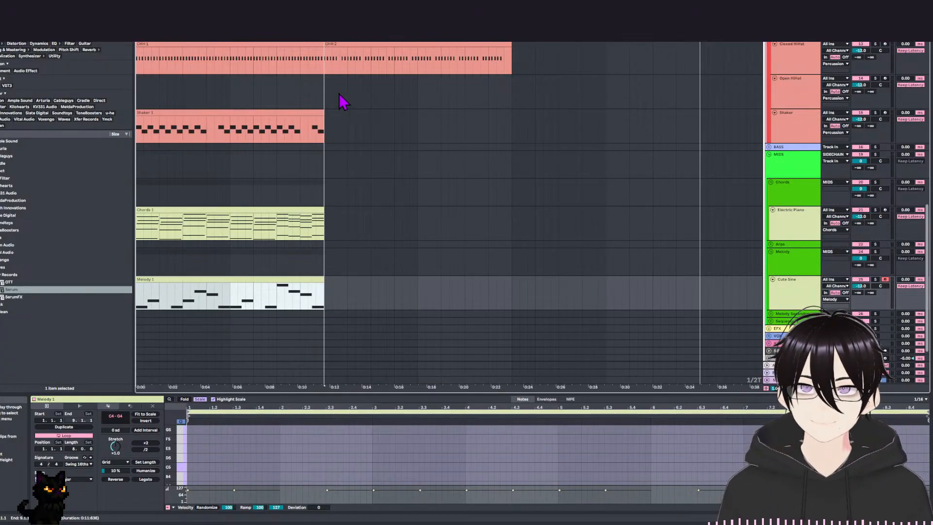
Review the arrangement's tracks from the drums down to the melody while playing the loop.
{"action": "scroll", "coordinate": [361, 217], "scroll_direction": "up", "scroll_amount": 10}
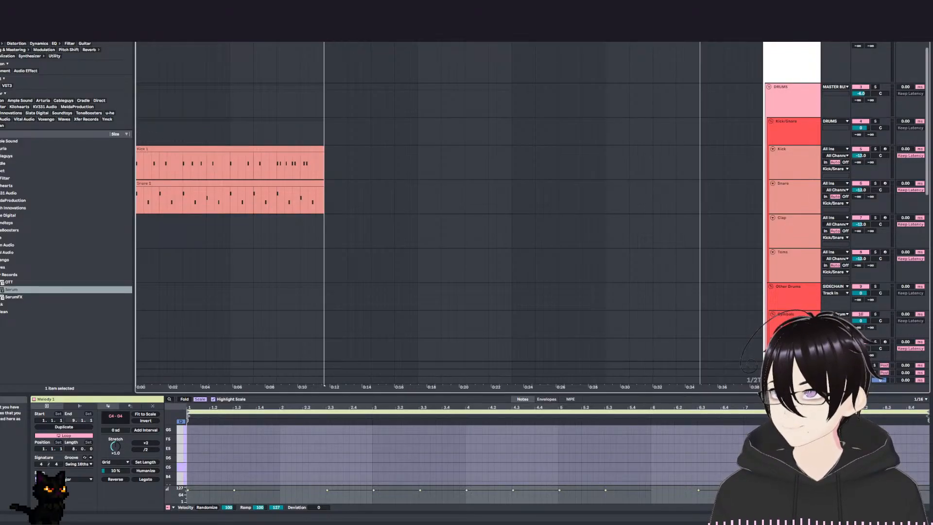
{"action": "scroll", "coordinate": [273, 150], "scroll_direction": "up", "scroll_amount": 1}
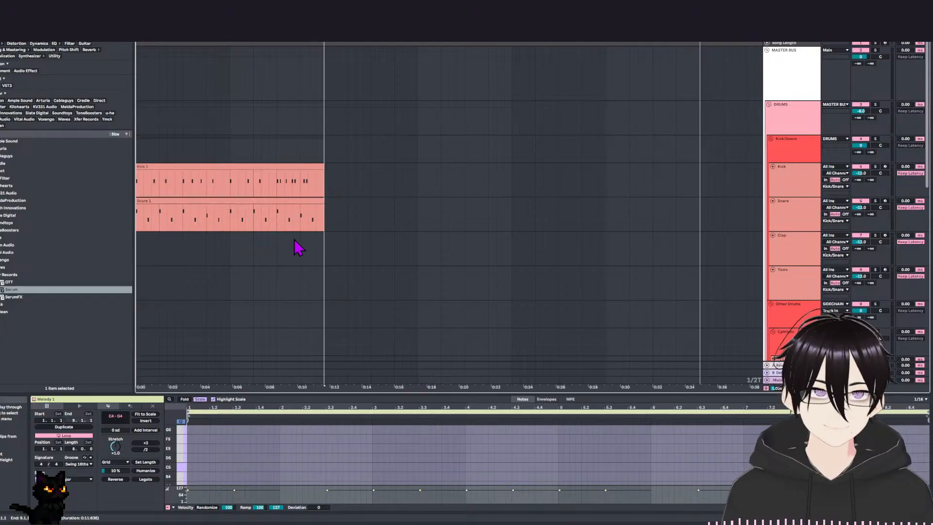
{"action": "scroll", "coordinate": [326, 272], "scroll_direction": "down", "scroll_amount": 5}
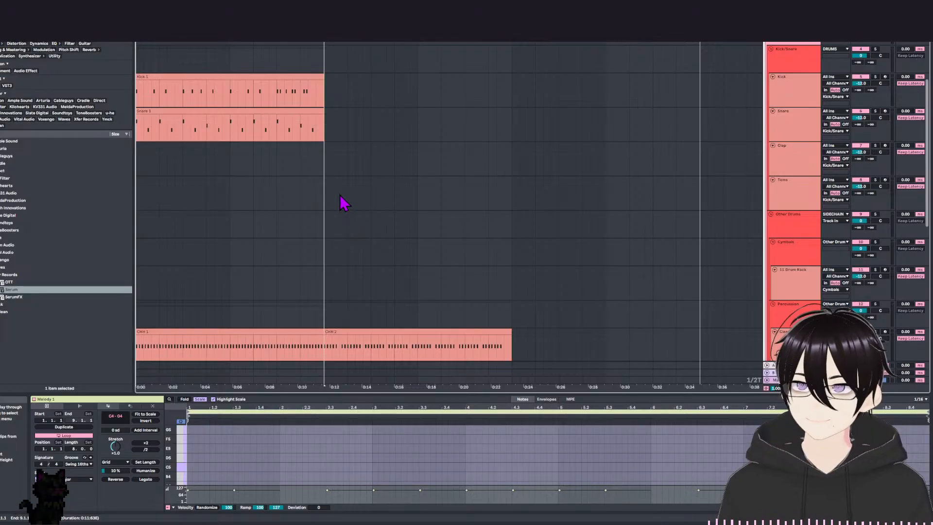
{"action": "key", "text": "space"}
{"action": "scroll", "coordinate": [427, 176], "scroll_direction": "down", "scroll_amount": 12}
{"action": "scroll", "coordinate": [425, 218], "scroll_direction": "down", "scroll_amount": 3}
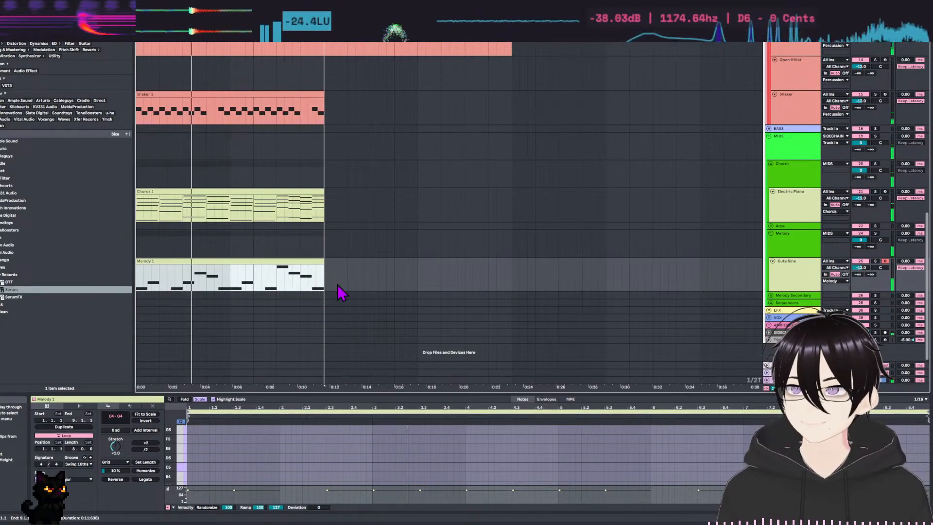
Move the second closed hi-hat clip out of the way, to about 0:35 on the timeline.
{"action": "scroll", "coordinate": [384, 214], "scroll_direction": "up", "scroll_amount": 10}
{"action": "scroll", "coordinate": [383, 214], "scroll_direction": "up", "scroll_amount": 1}
{"action": "left_click_drag", "start_coordinate": [398, 248], "coordinate": [751, 242]}
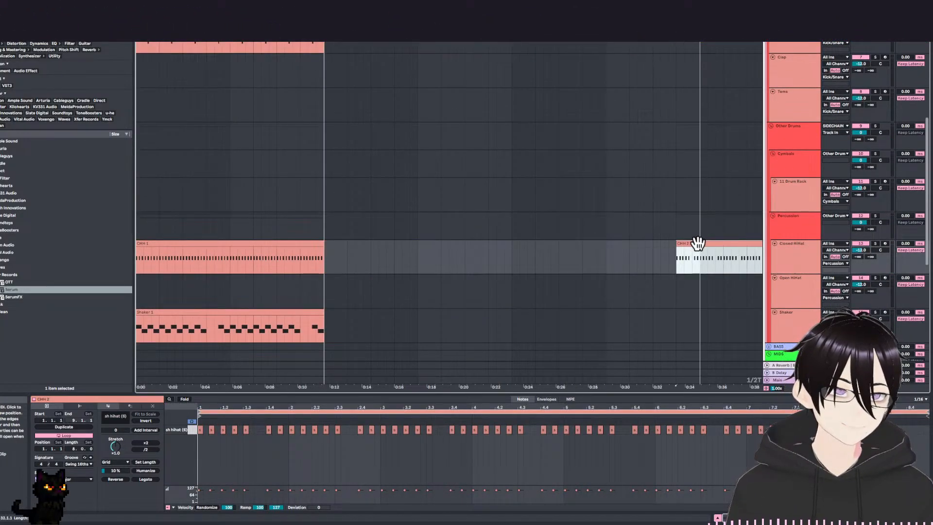
Duplicate the first eight bars of all drum, chord and melody tracks directly after themselves.
{"action": "scroll", "coordinate": [400, 213], "scroll_direction": "up", "scroll_amount": 5}
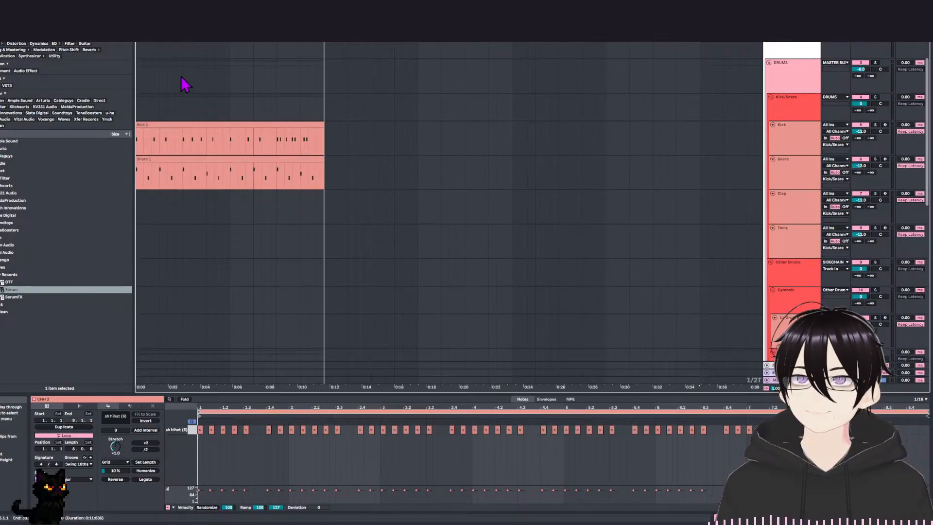
{"action": "left_click_drag", "start_coordinate": [141, 67], "coordinate": [325, 380]}
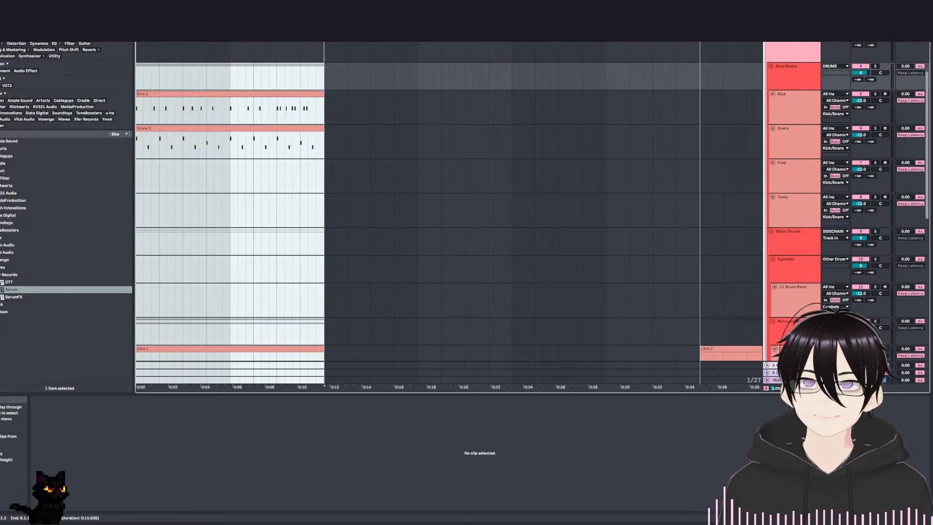
{"action": "key", "text": "ctrl+d"}
{"action": "scroll", "coordinate": [426, 344], "scroll_direction": "down", "scroll_amount": 6}
{"action": "left_click", "coordinate": [363, 254]}
{"action": "scroll", "coordinate": [322, 304], "scroll_direction": "down", "scroll_amount": 1}
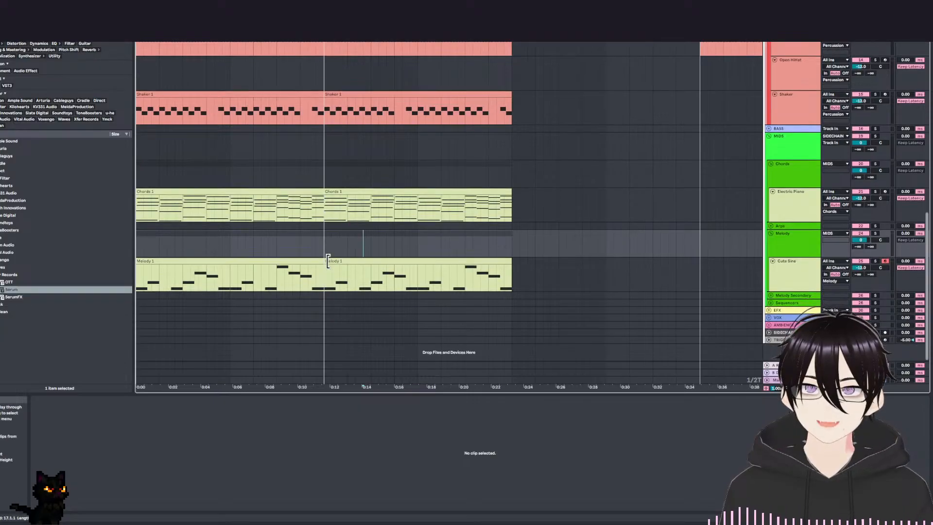
Inspect the original and duplicated Melody 1 clips on the Cute Sine track.
{"action": "left_click", "coordinate": [345, 264]}
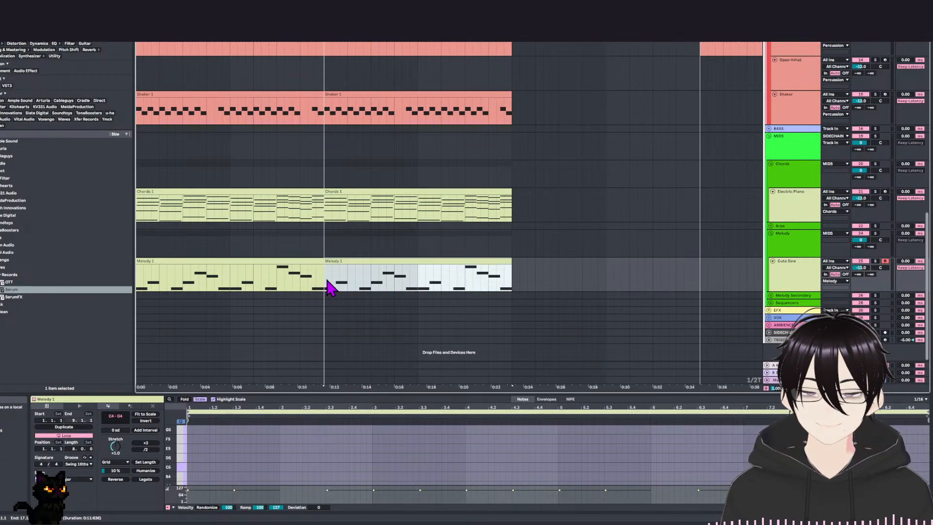
{"action": "left_click", "coordinate": [313, 267]}
{"action": "left_click", "coordinate": [311, 261]}
{"action": "left_click", "coordinate": [332, 261]}
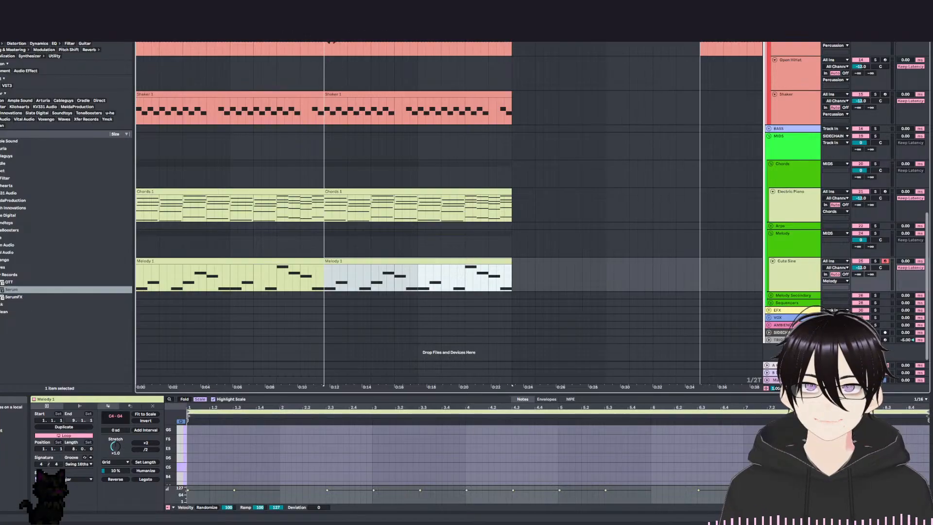
{"action": "left_click_drag", "start_coordinate": [137, 276], "coordinate": [512, 277]}
{"action": "scroll", "coordinate": [440, 196], "scroll_direction": "up", "scroll_amount": 1}
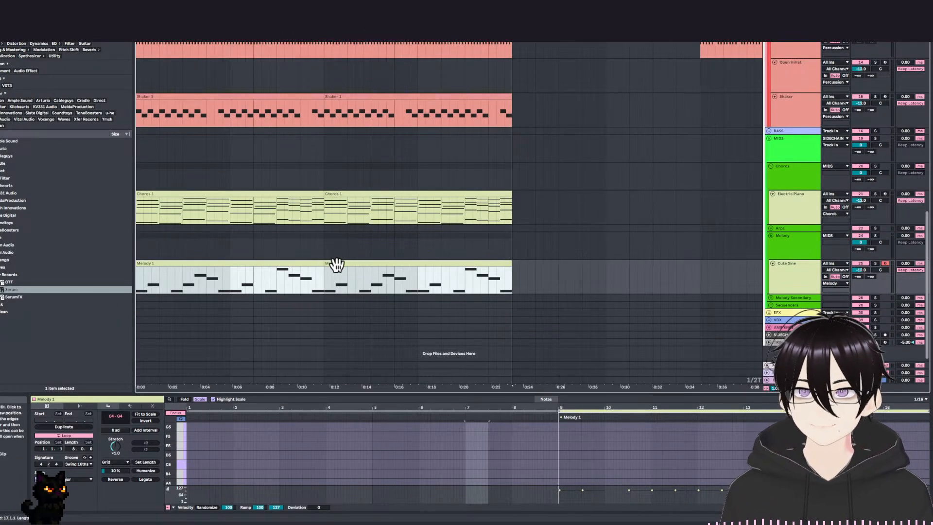
{"action": "left_click", "coordinate": [337, 264]}
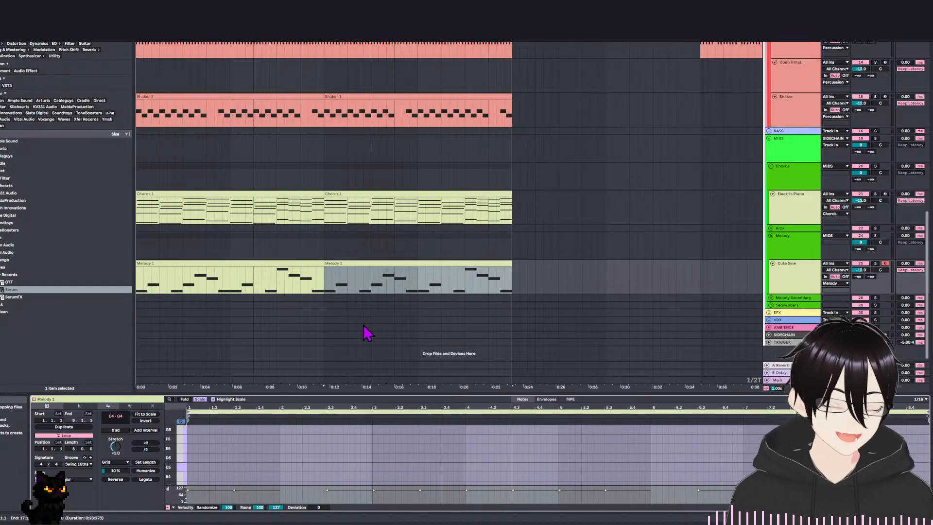
{"action": "scroll", "coordinate": [336, 282], "scroll_direction": "down", "scroll_amount": 1}
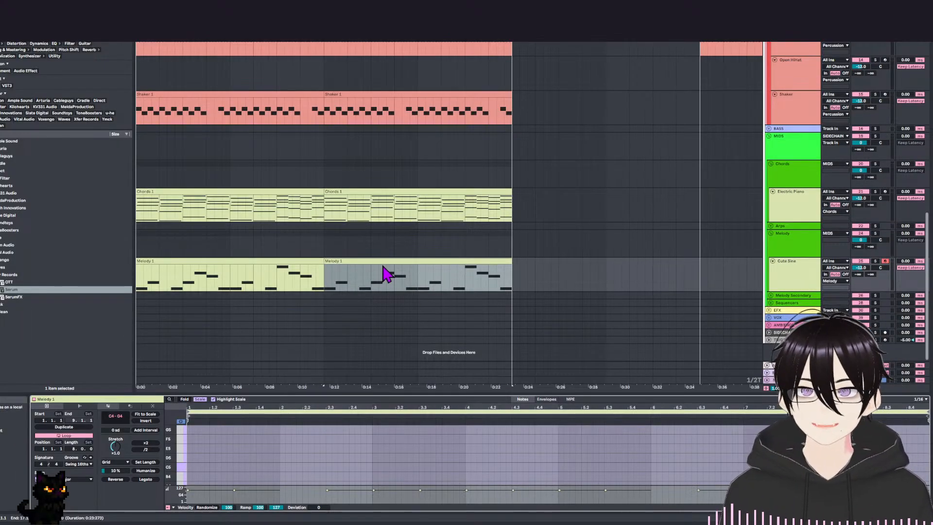
Play the extended arrangement from its beginning to hear the melody repeat.
{"action": "left_click", "coordinate": [379, 248]}
{"action": "key", "text": "space"}
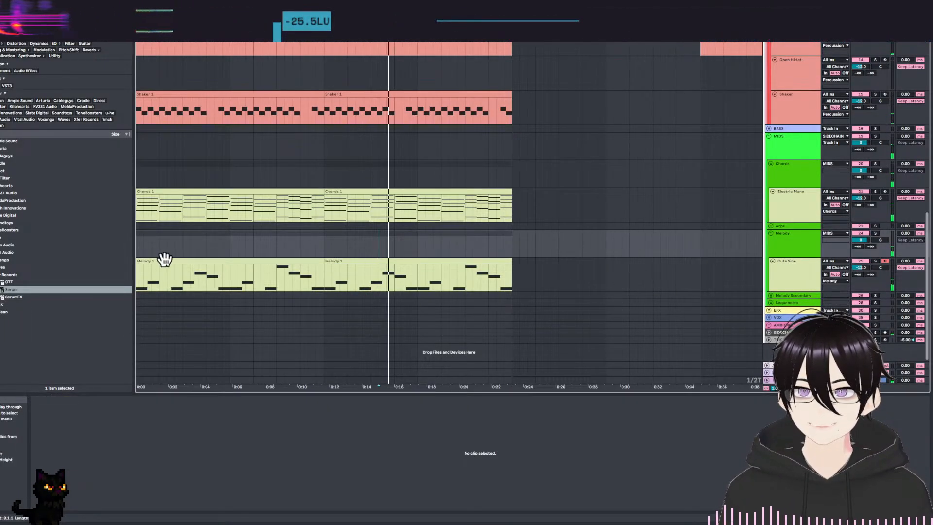
{"action": "key", "text": "Home"}
{"action": "key", "text": "space"}
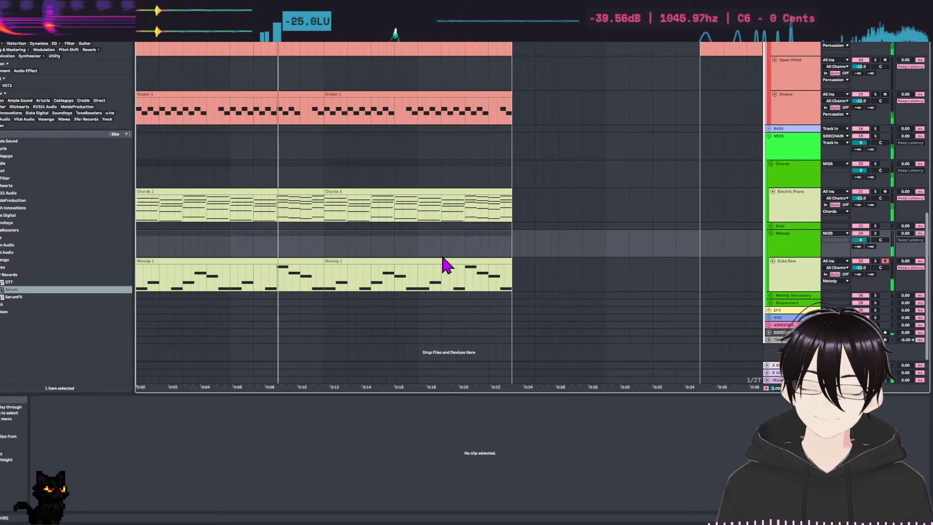
In the second Melody 1 clip, split the F4 at the end of bar 3 into two short F4 notes and play it.
{"action": "left_click", "coordinate": [415, 270]}
{"action": "left_click_drag", "start_coordinate": [503, 398], "coordinate": [503, 246]}
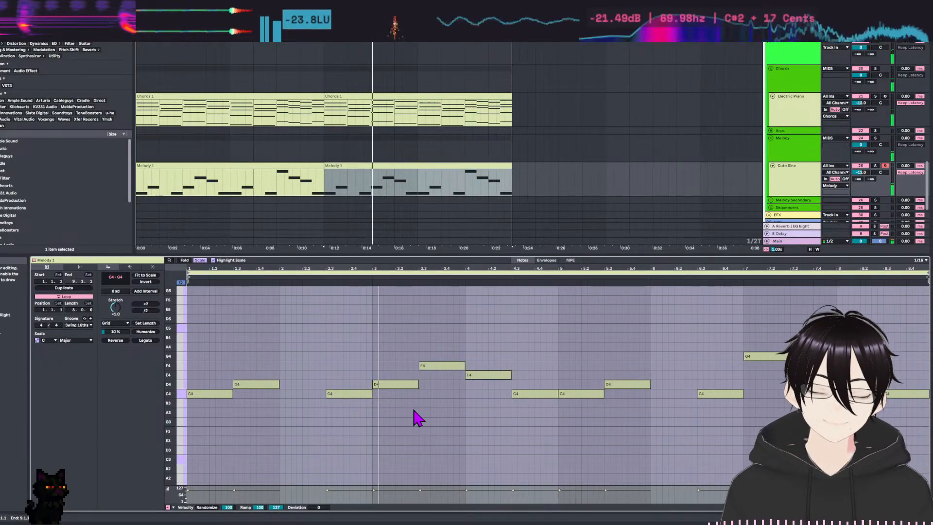
{"action": "left_click", "coordinate": [441, 366]}
{"action": "left_click_drag", "start_coordinate": [319, 351], "coordinate": [331, 434]}
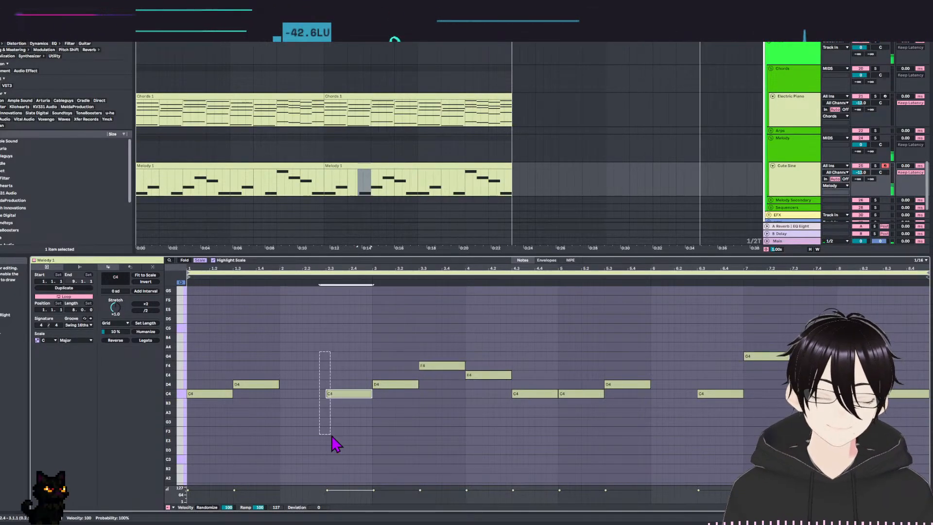
{"action": "left_click", "coordinate": [444, 368]}
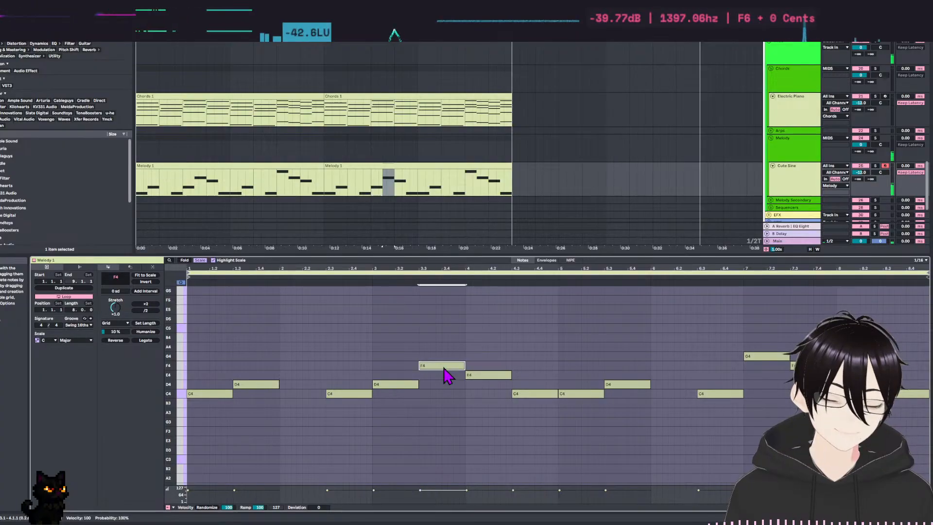
{"action": "left_click_drag", "start_coordinate": [441, 366], "coordinate": [457, 374]}
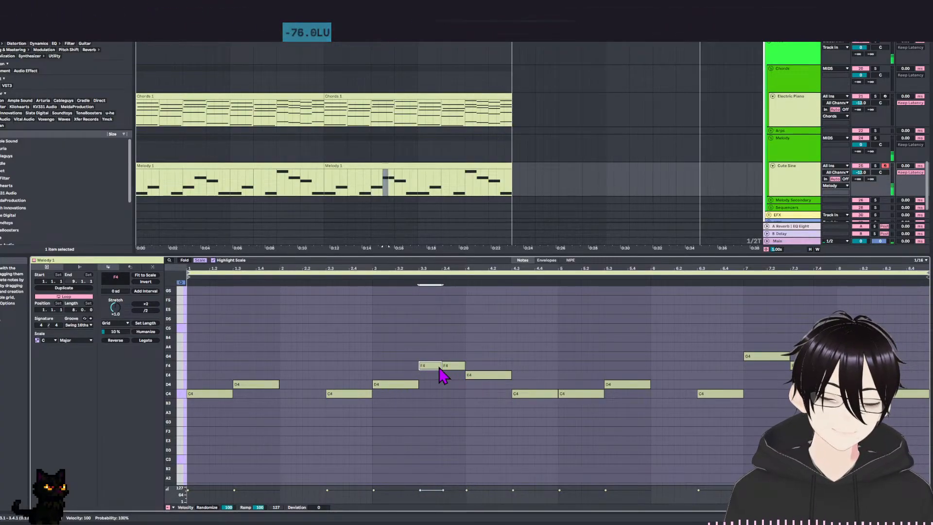
{"action": "key", "text": "space"}
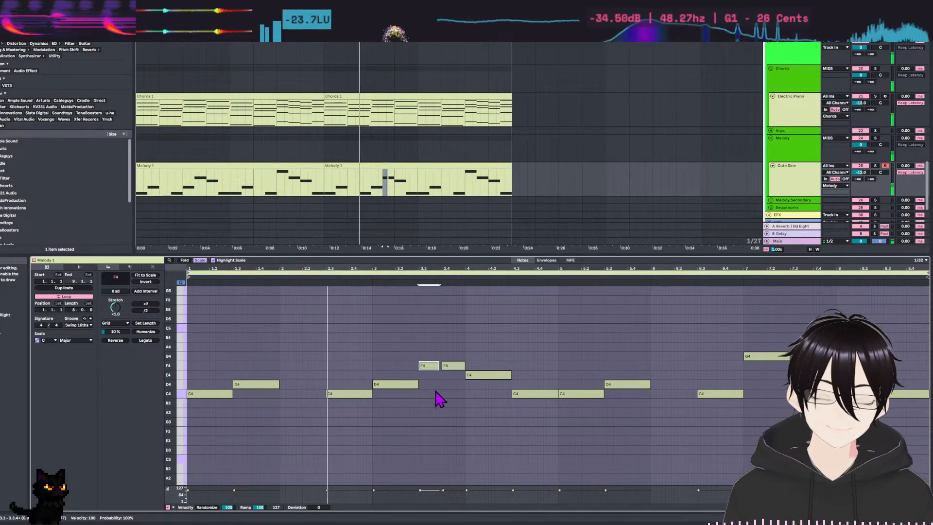
Turn the long C4 leading into bar 3 of the second melody clip into two short C4 notes and play the change.
{"action": "left_click", "coordinate": [358, 395]}
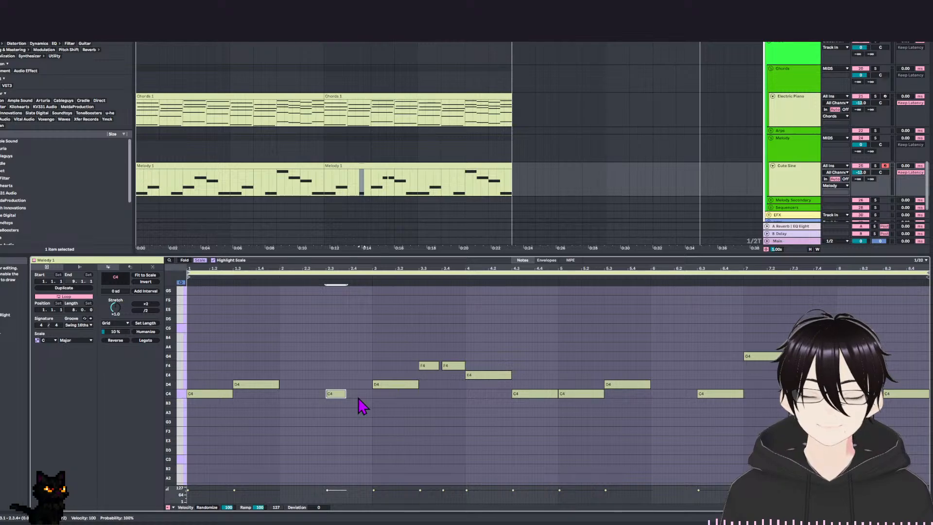
{"action": "left_click_drag", "start_coordinate": [340, 400], "coordinate": [361, 395]}
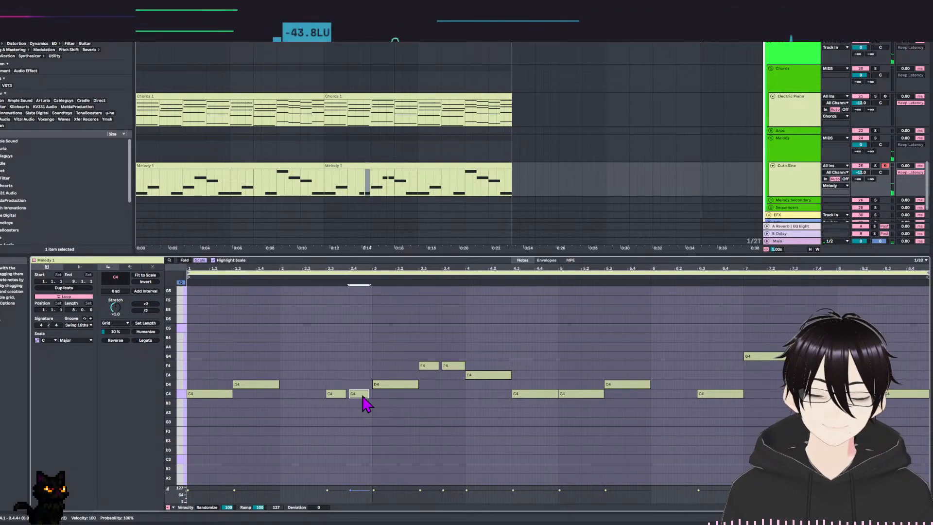
{"action": "key", "text": "space"}
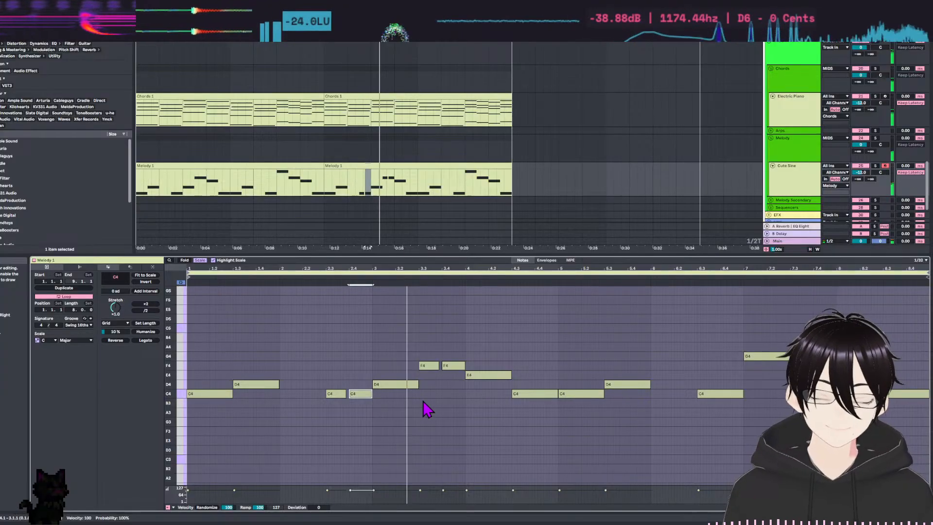
{"action": "key", "text": "space"}
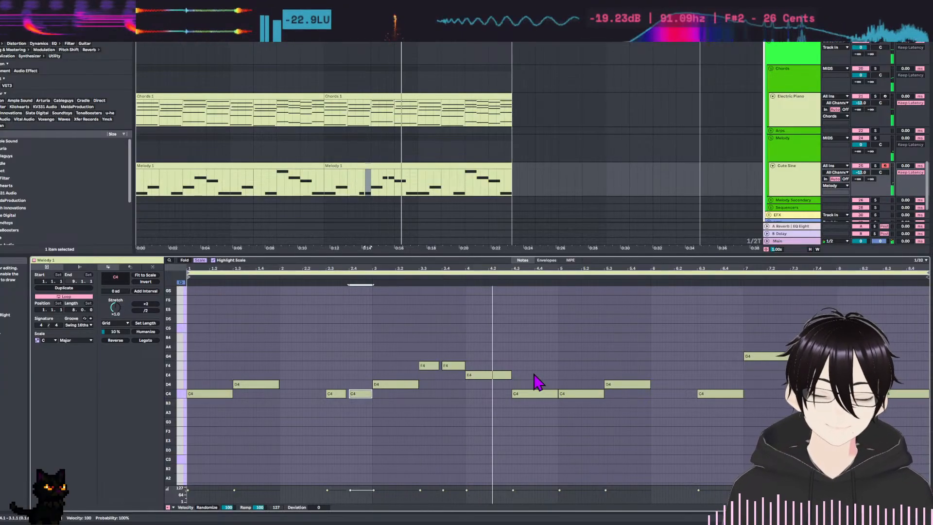
Halve the E4 at bar 4 and fill the freed space with a short D4, checking the phrase by playback.
{"action": "left_click", "coordinate": [509, 376]}
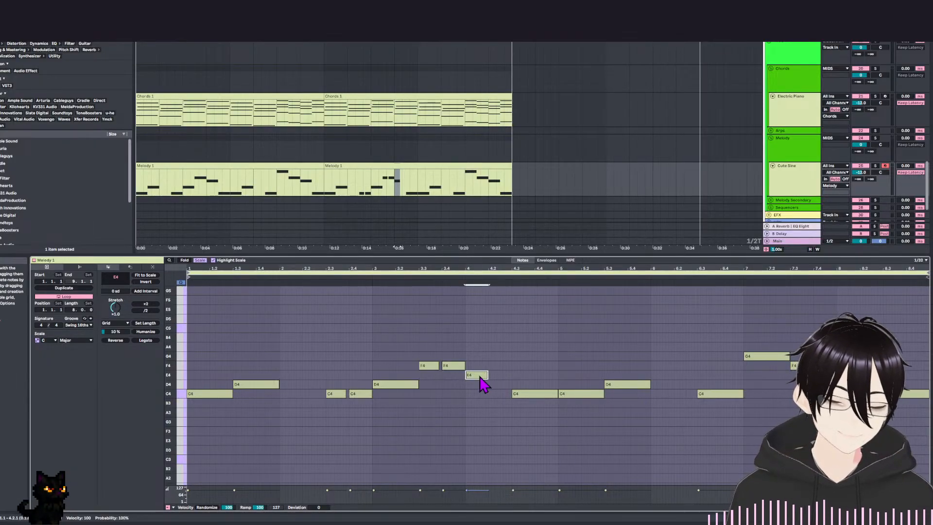
{"action": "double_click", "coordinate": [492, 383]}
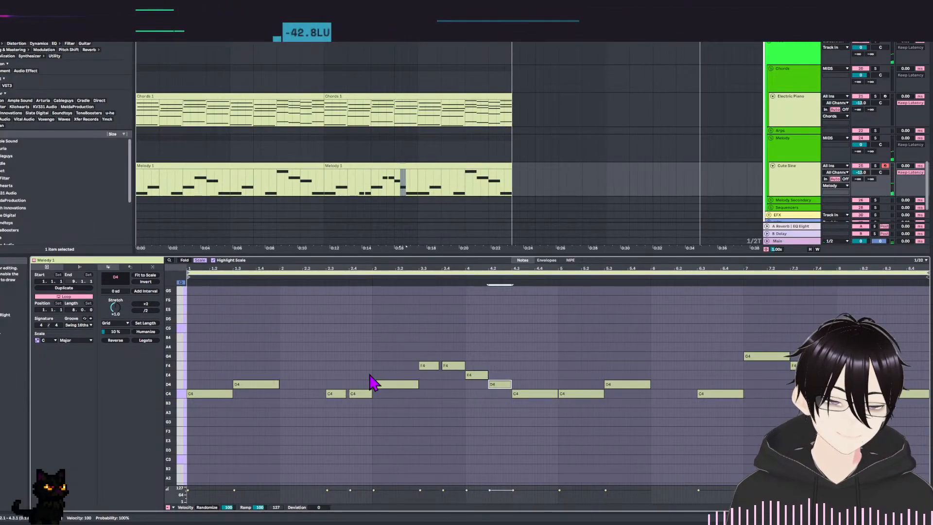
{"action": "key", "text": "space"}
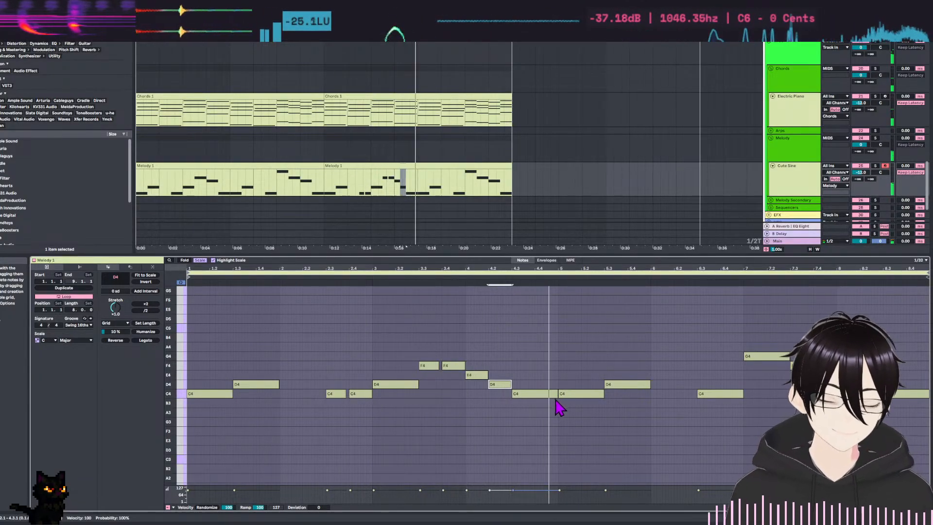
{"action": "key", "text": "space"}
Rework the start of bar 5 into a short C4, a short D4 and a long E4, and play the phrase.
{"action": "left_click", "coordinate": [582, 394]}
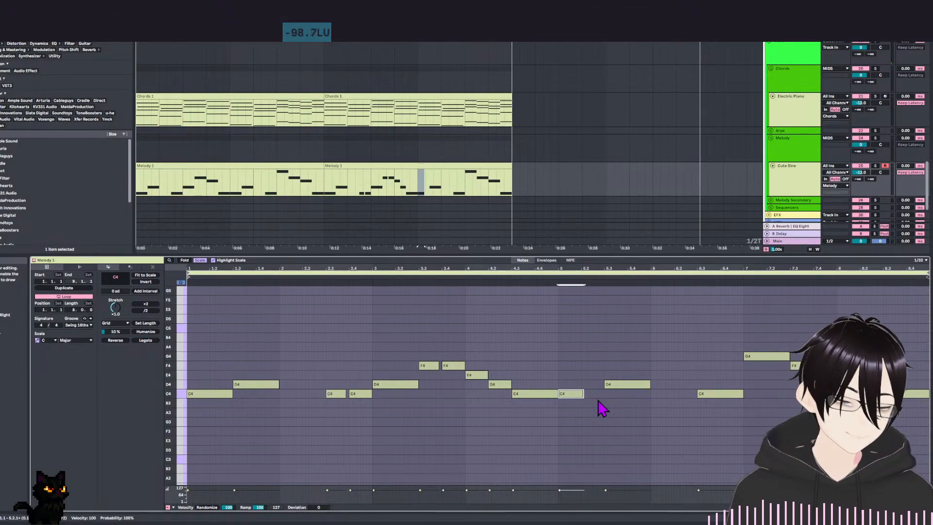
{"action": "key", "text": "shift+Up"}
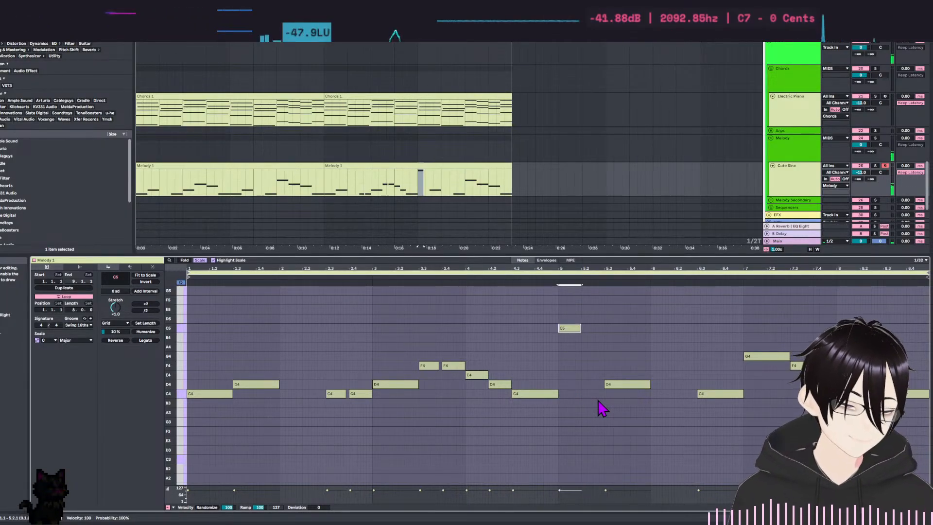
{"action": "key", "text": "shift+Down"}
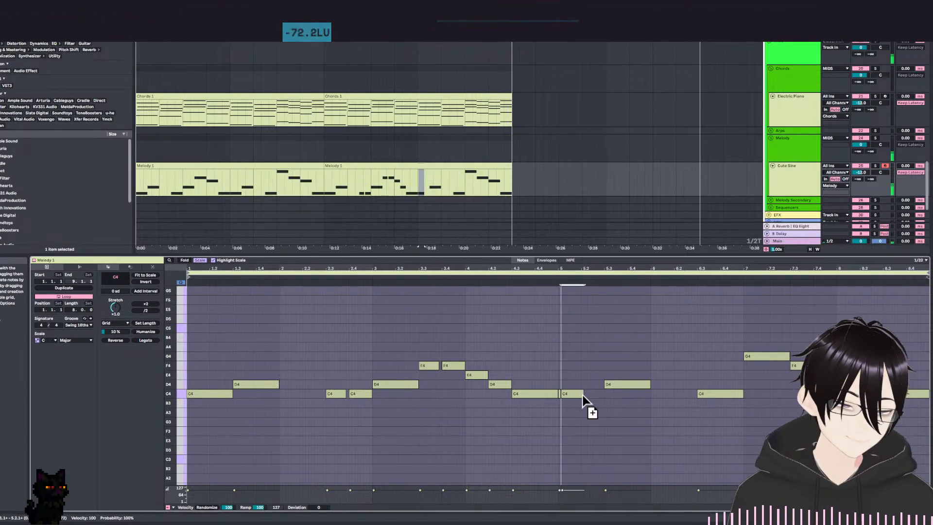
{"action": "left_click_drag", "start_coordinate": [575, 395], "coordinate": [597, 388]}
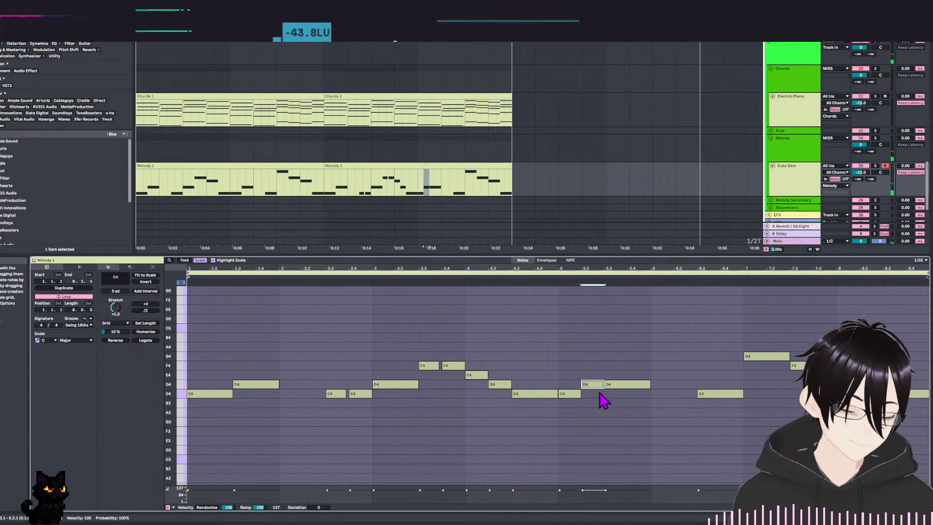
{"action": "key", "text": "ctrl+z"}
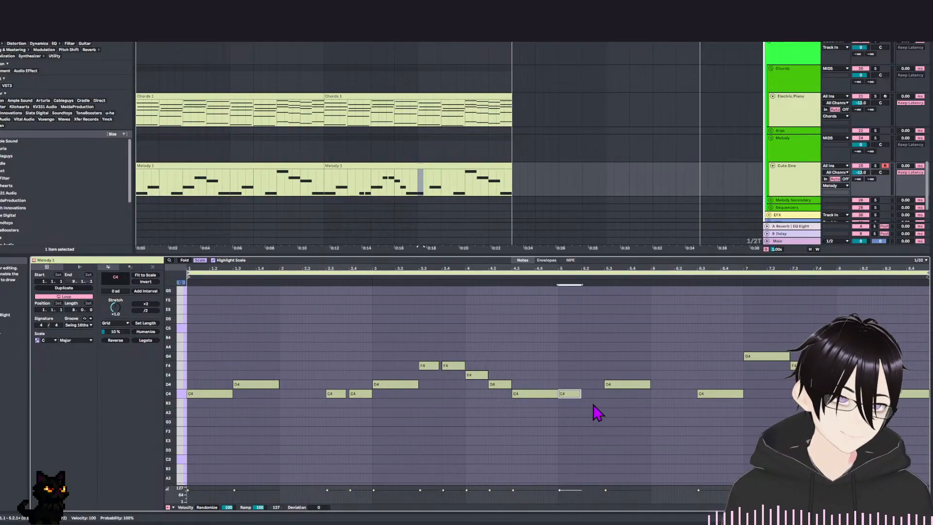
{"action": "left_click_drag", "start_coordinate": [619, 387], "coordinate": [650, 375]}
{"action": "key", "text": "space"}
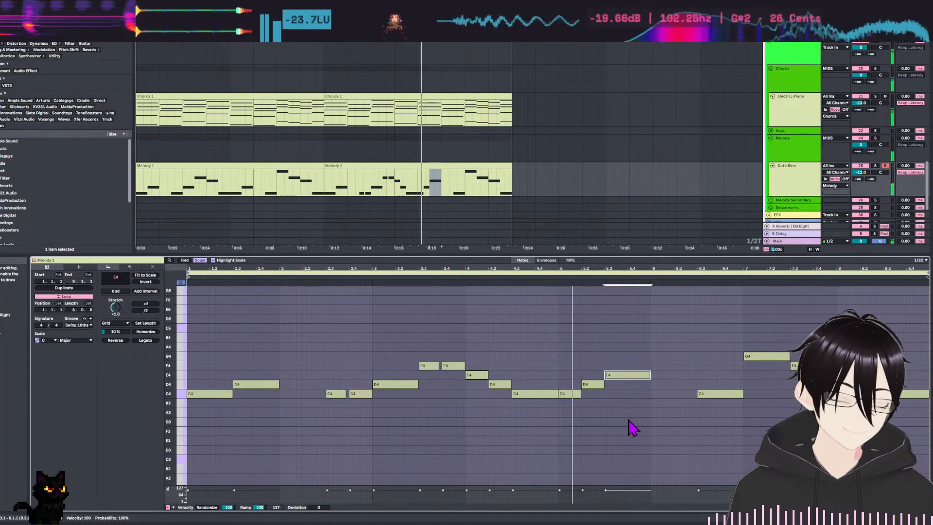
{"action": "key", "text": "space"}
Shorten the C4 before bar 5 to leave a small gap, and add a short D4 in bar 8's descending ending.
{"action": "left_click", "coordinate": [549, 394]}
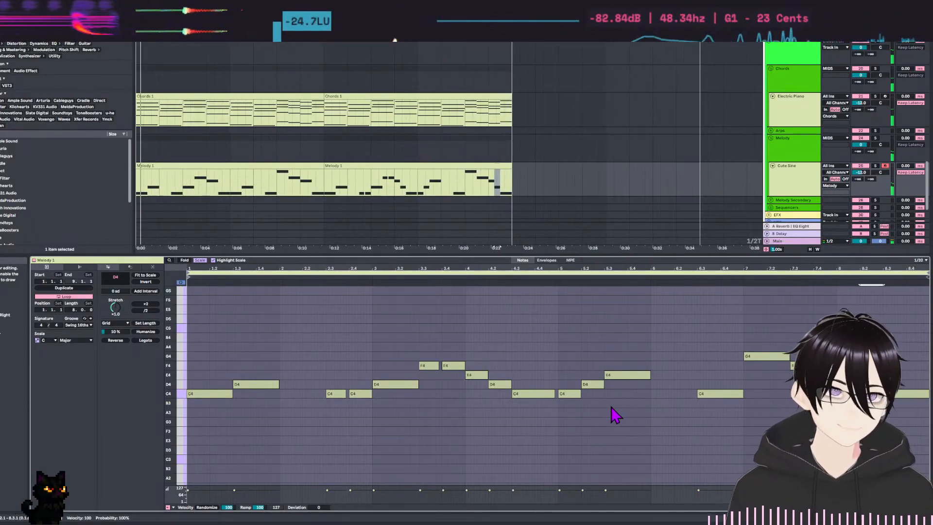
{"action": "left_click", "coordinate": [602, 377]}
{"action": "left_click_drag", "start_coordinate": [601, 405], "coordinate": [603, 411]}
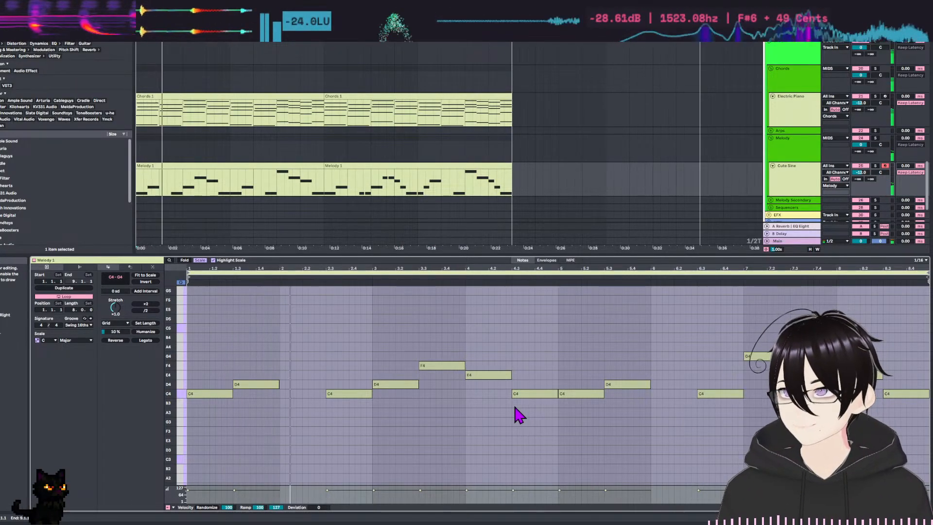
Compare the notes of the original Melody 1 clip with those of the reworked second clip.
{"action": "left_click", "coordinate": [476, 354]}
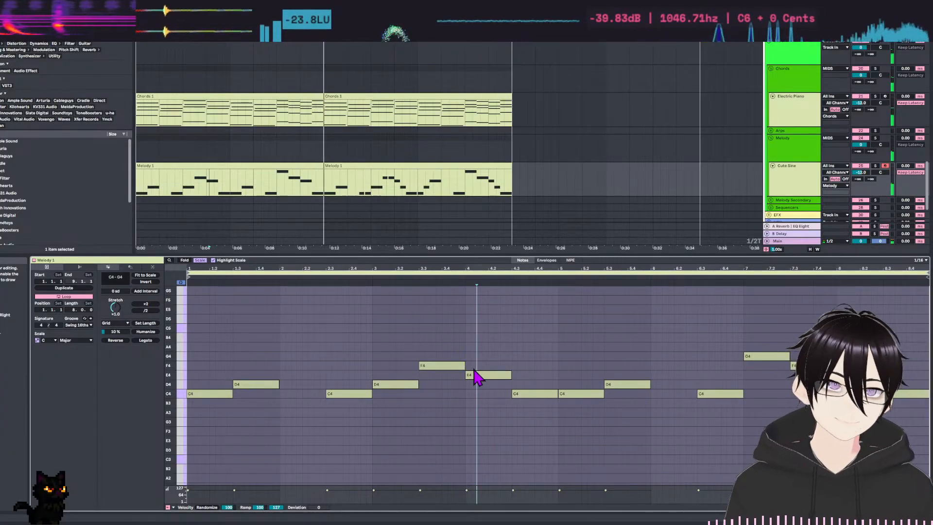
{"action": "left_click", "coordinate": [426, 165]}
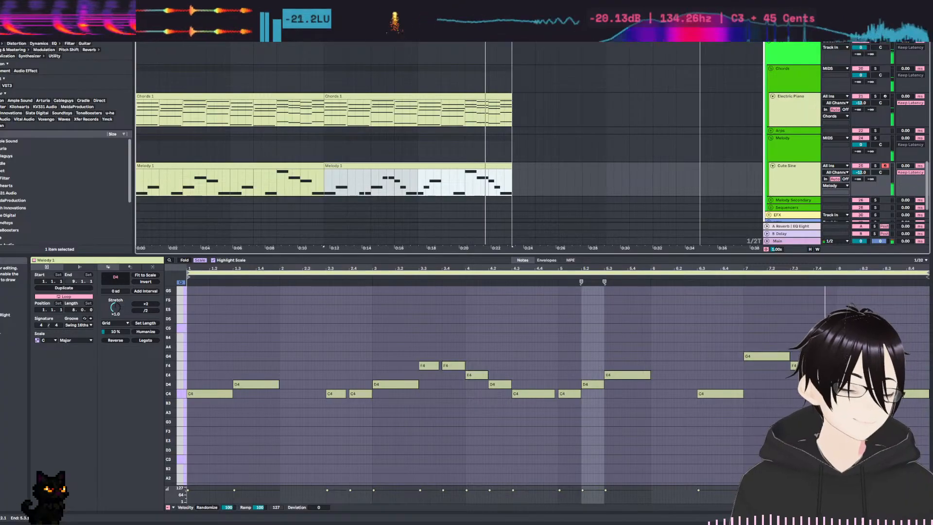
{"action": "left_click", "coordinate": [643, 375]}
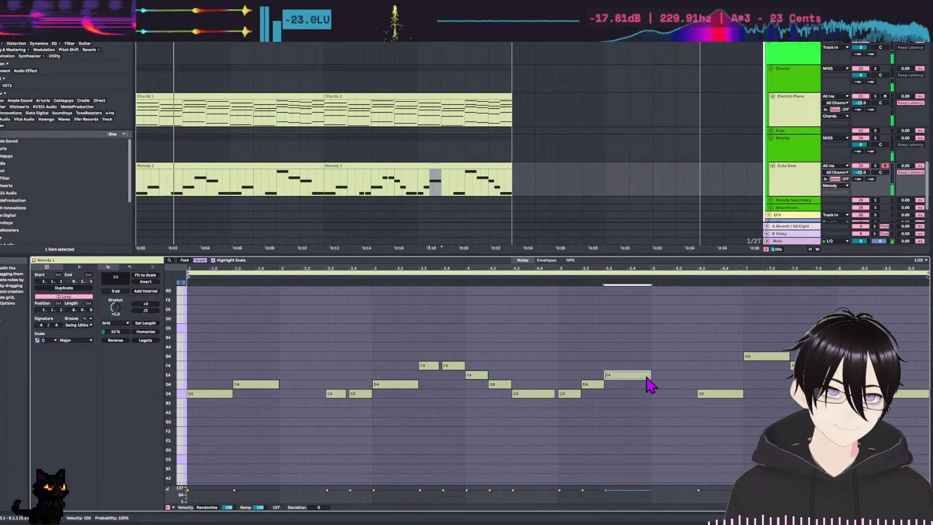
{"action": "left_click", "coordinate": [178, 168]}
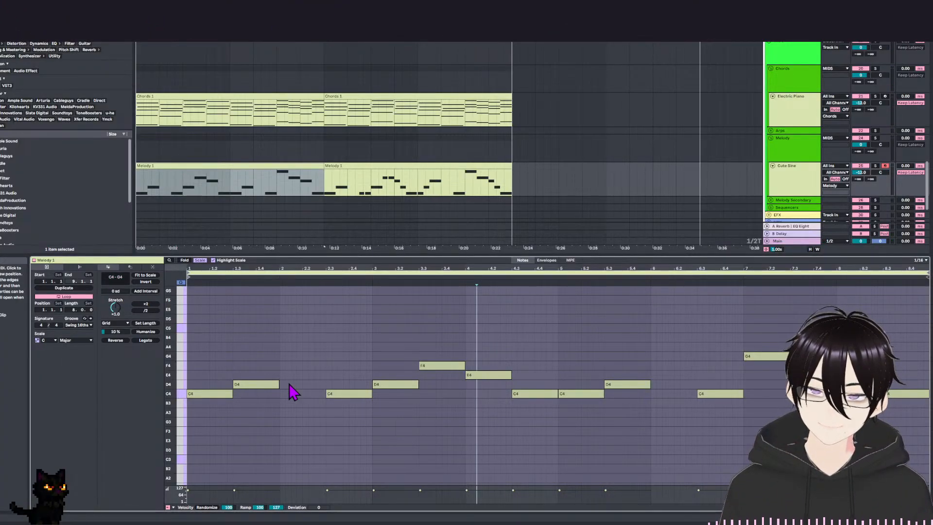
{"action": "left_click", "coordinate": [358, 180]}
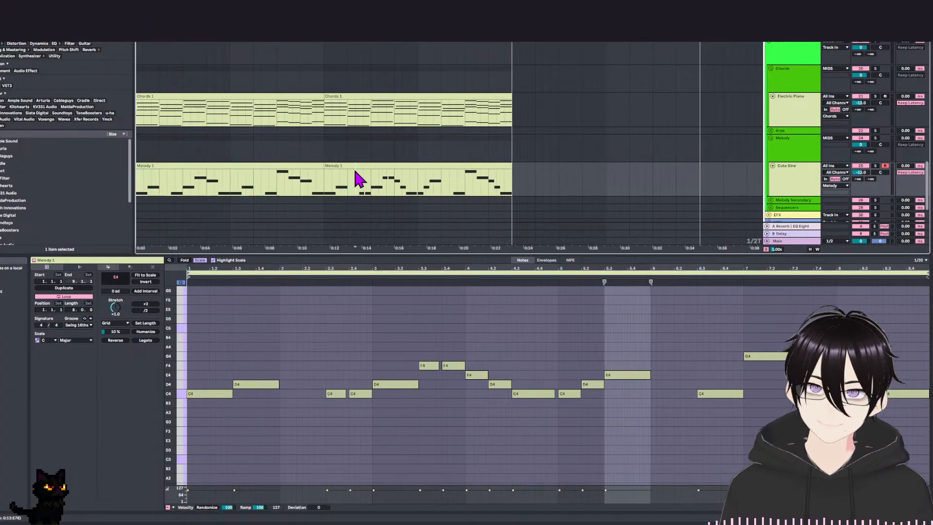
Play back the reworked second melody clip, checking how the long E4 in bar 5 sounds.
{"action": "key", "text": "space"}
{"action": "left_click", "coordinate": [620, 374]}
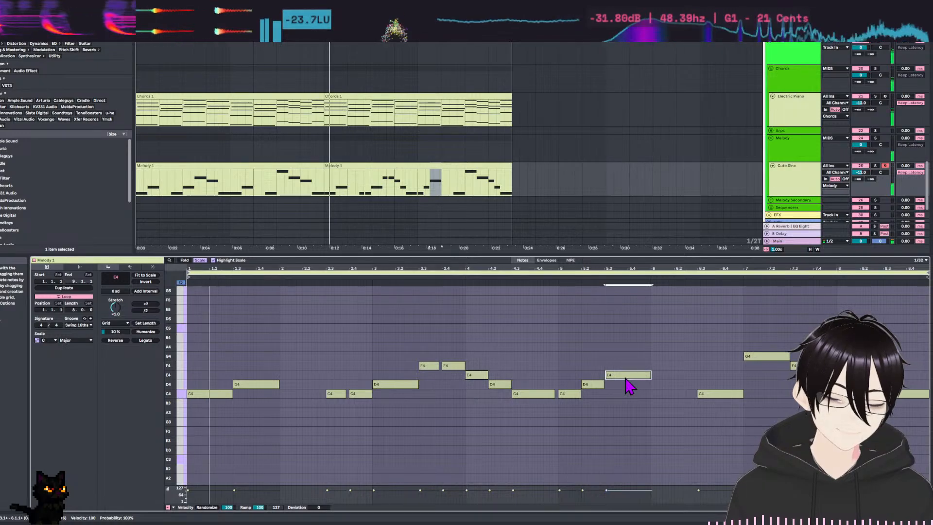
{"action": "left_click", "coordinate": [628, 417]}
{"action": "key", "text": "space"}
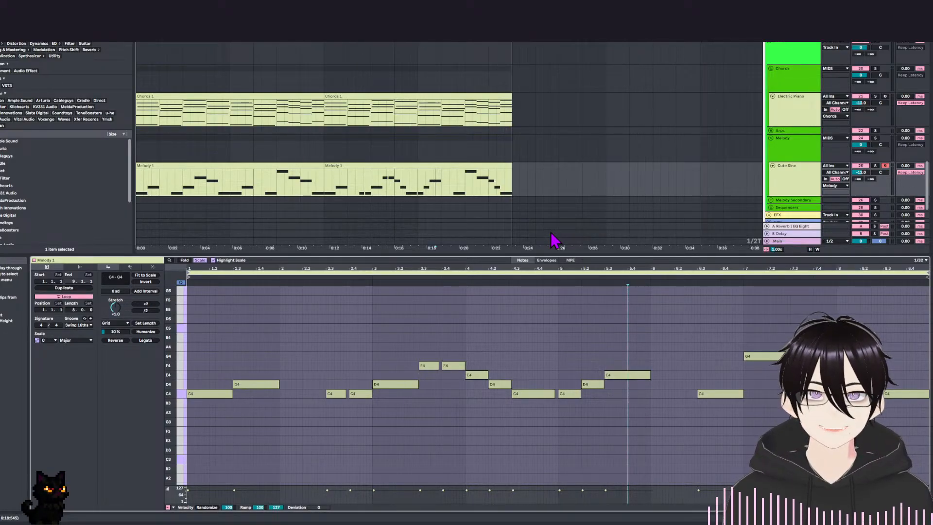
{"action": "key", "text": "space"}
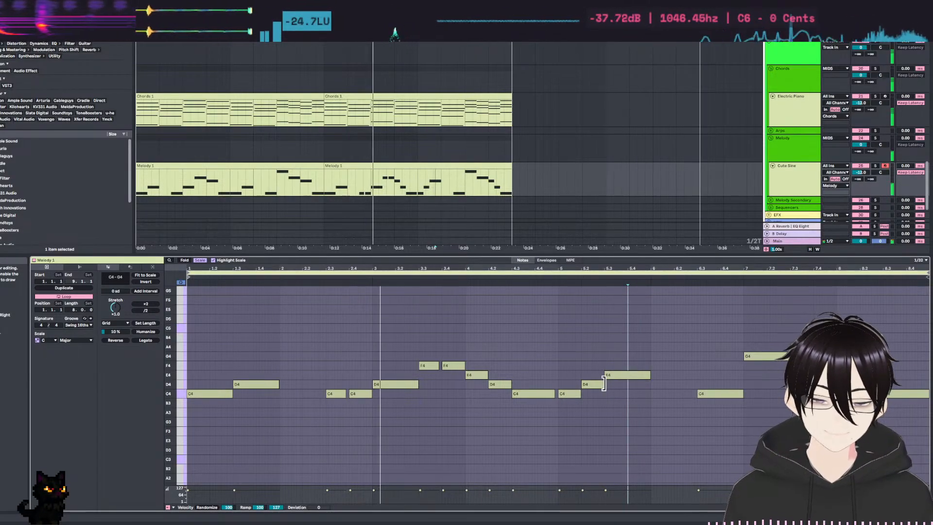
Shorten the long E4 in bar 5, add a short F4 right after it, and play the phrase.
{"action": "left_click", "coordinate": [634, 375]}
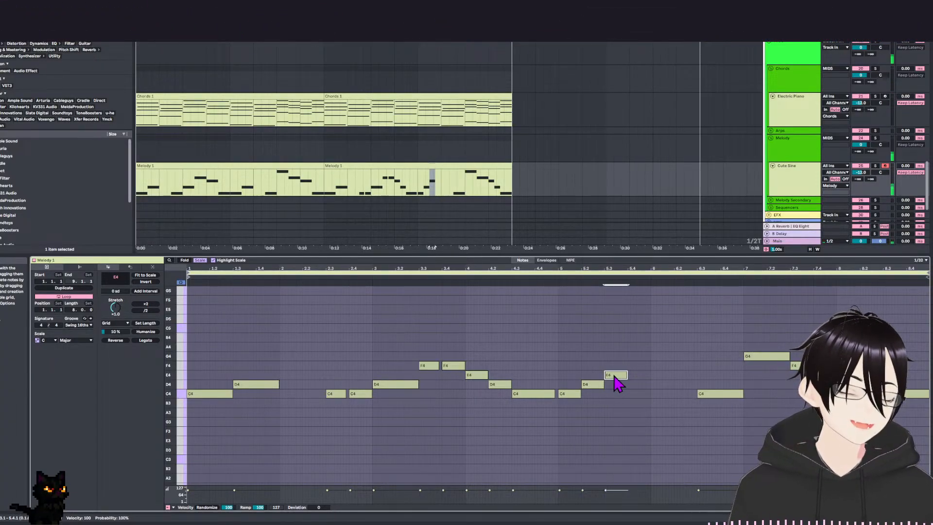
{"action": "left_click_drag", "start_coordinate": [615, 377], "coordinate": [645, 369]}
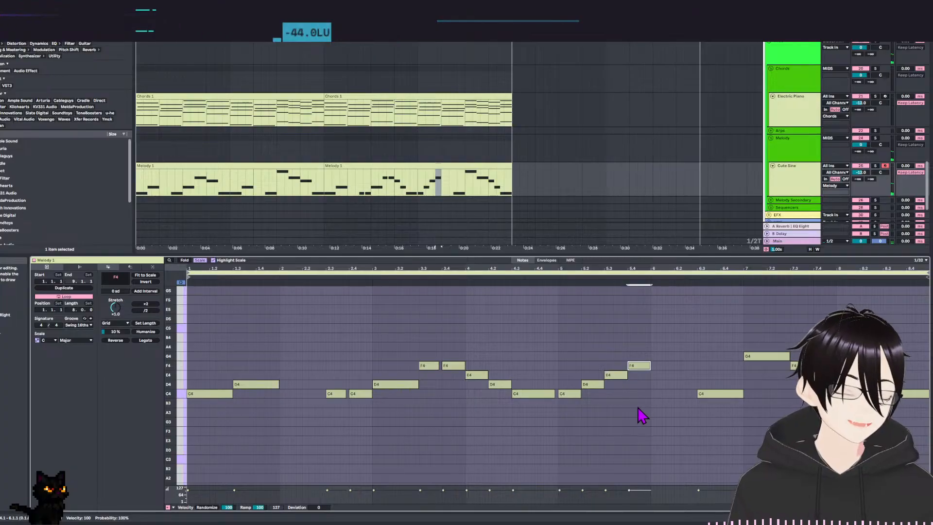
{"action": "key", "text": "space"}
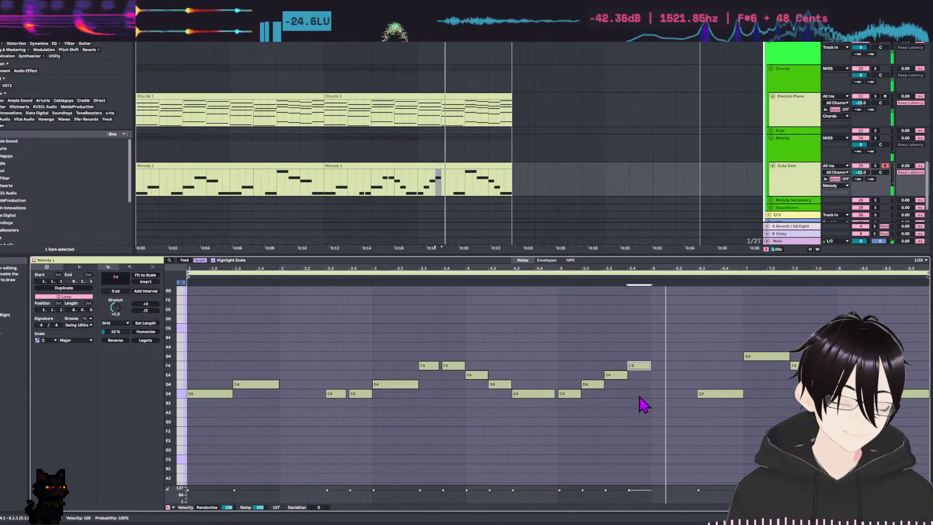
{"action": "key", "text": "space"}
Lower the short F4 at the end of bar 5 to D4, extend it into bar 6, and play the melody.
{"action": "left_click_drag", "start_coordinate": [638, 368], "coordinate": [637, 383]}
{"action": "left_click", "coordinate": [568, 392]}
{"action": "left_click", "coordinate": [590, 384]}
{"action": "left_click", "coordinate": [617, 375]}
{"action": "left_click", "coordinate": [638, 384]}
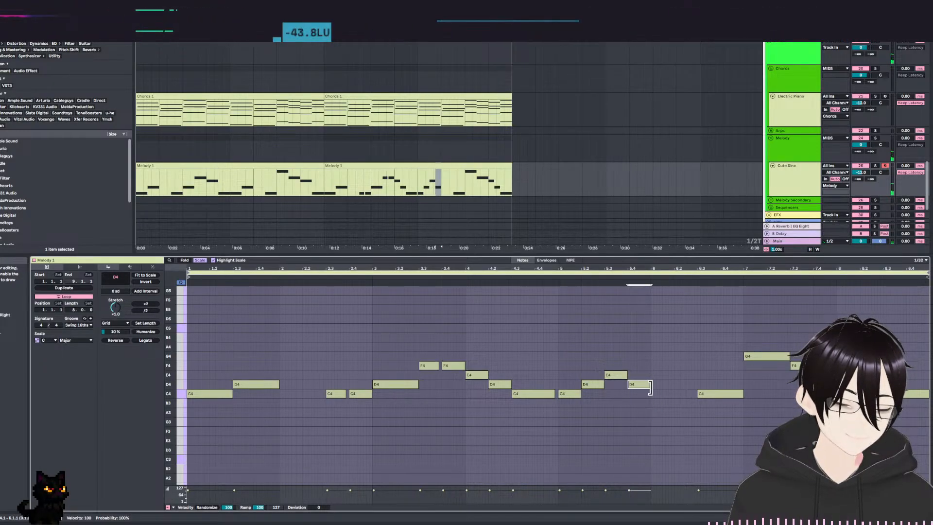
{"action": "key", "text": "space"}
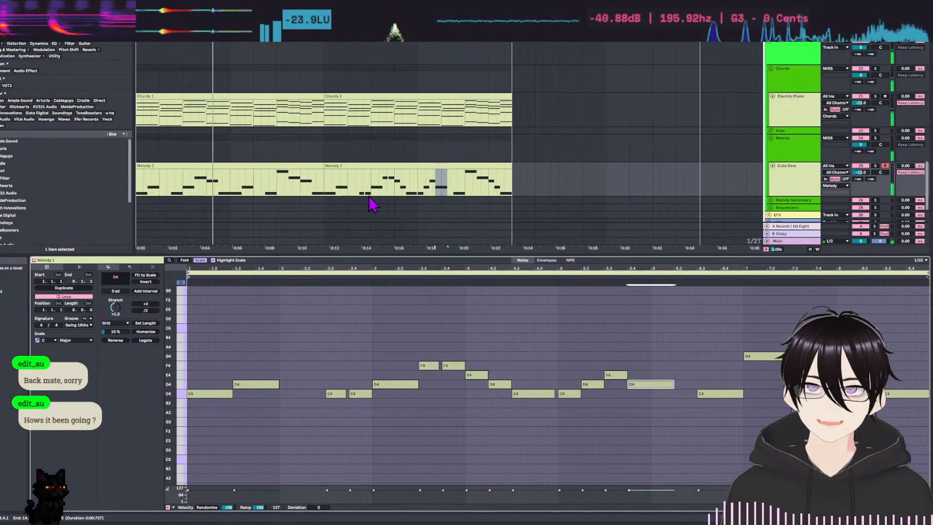
Play through both melody clips, comparing the original Melody 1 notes with the reworked second clip.
{"action": "left_click", "coordinate": [394, 324]}
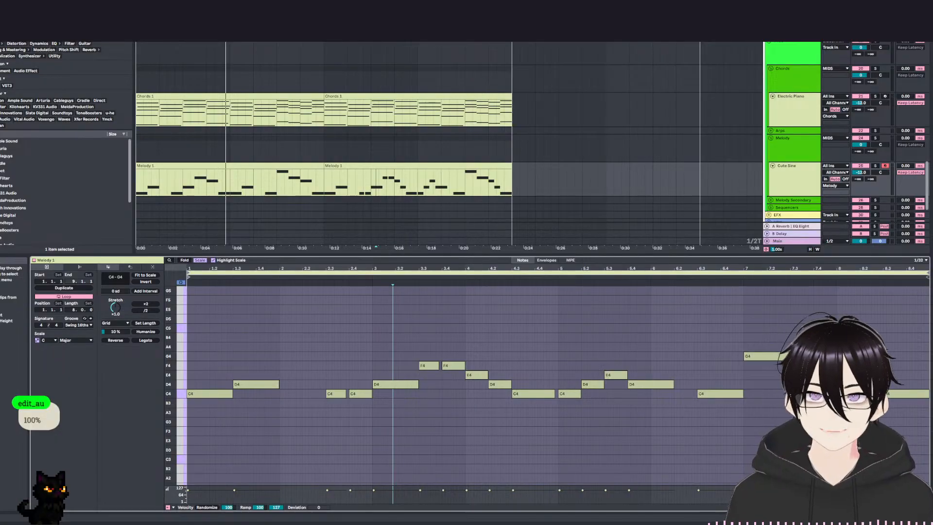
{"action": "key", "text": "space"}
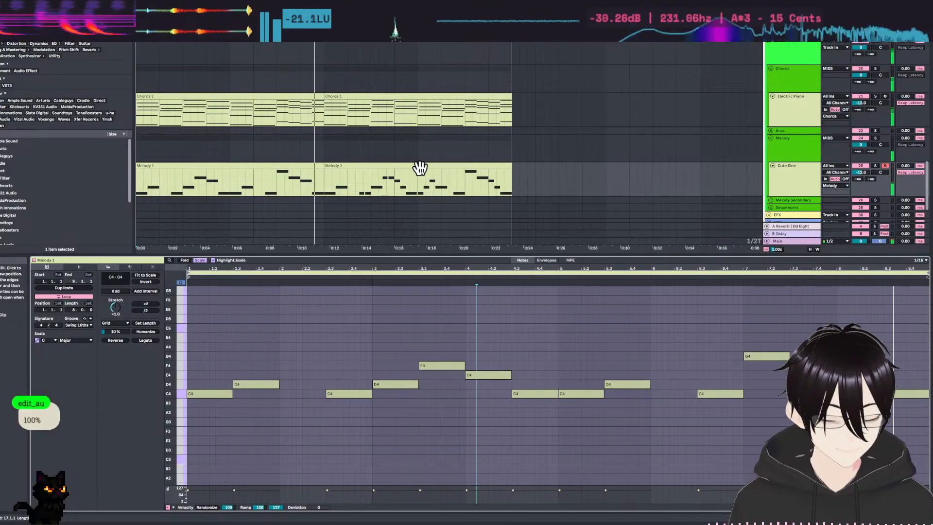
{"action": "left_click", "coordinate": [418, 168]}
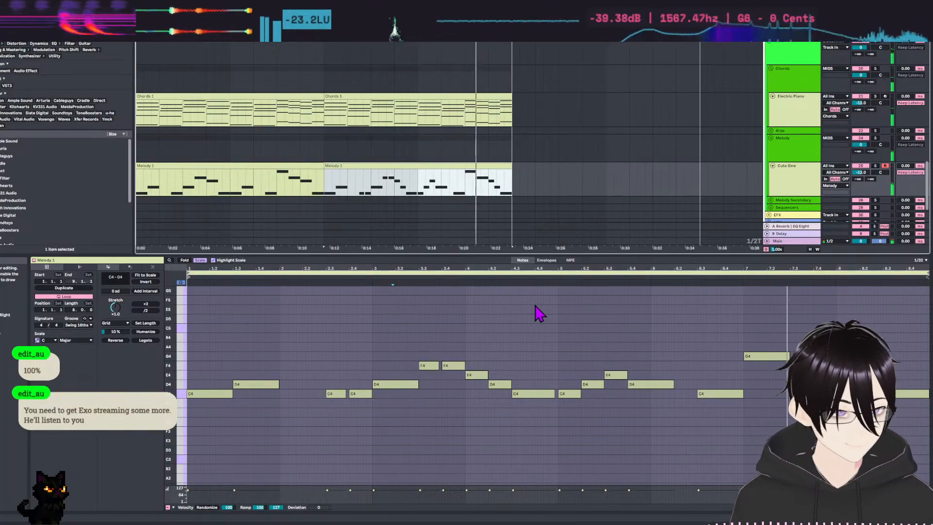
{"action": "key", "text": "space"}
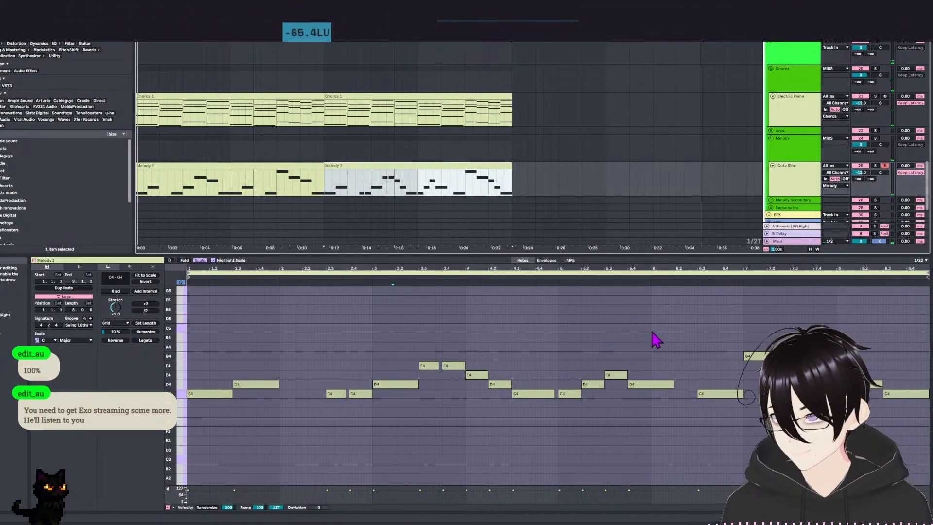
Shorten the D4 at the end of bar 5 so it stops at the start of bar 6.
{"action": "left_click", "coordinate": [656, 337]}
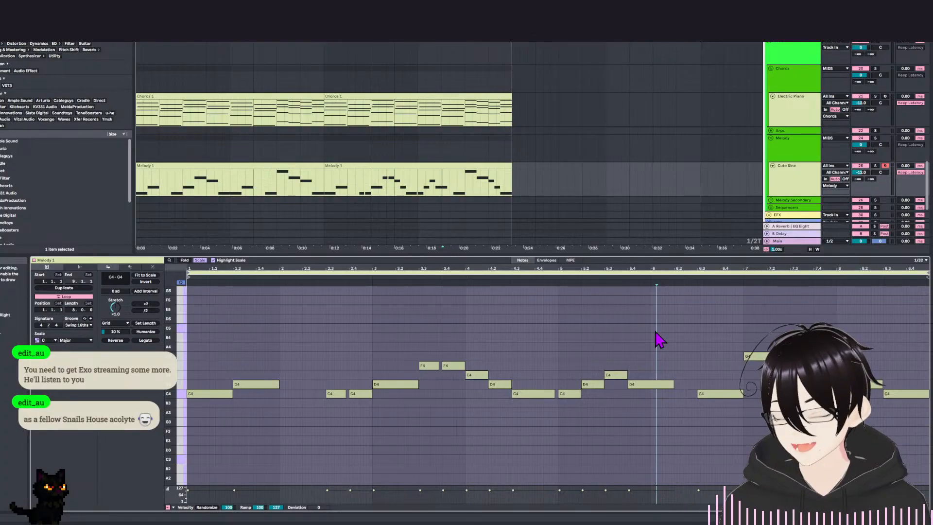
{"action": "left_click", "coordinate": [671, 414]}
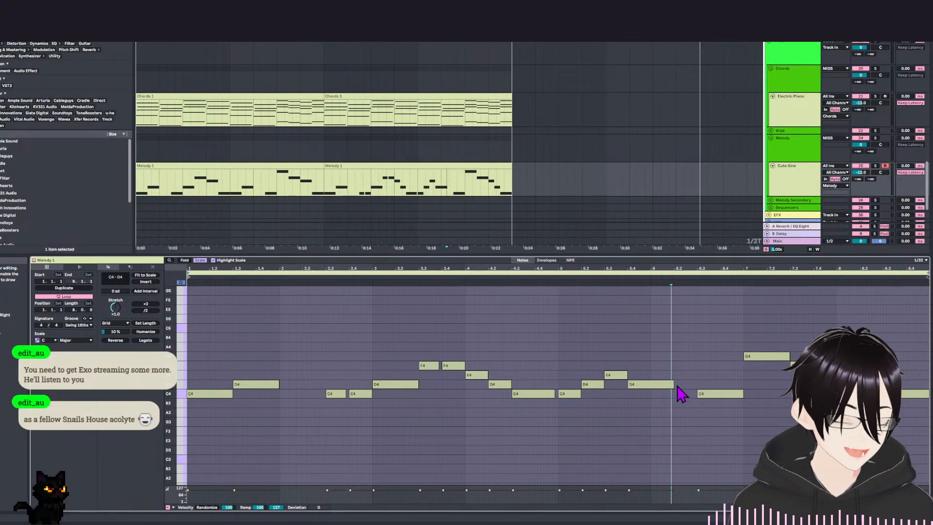
{"action": "left_click", "coordinate": [674, 416]}
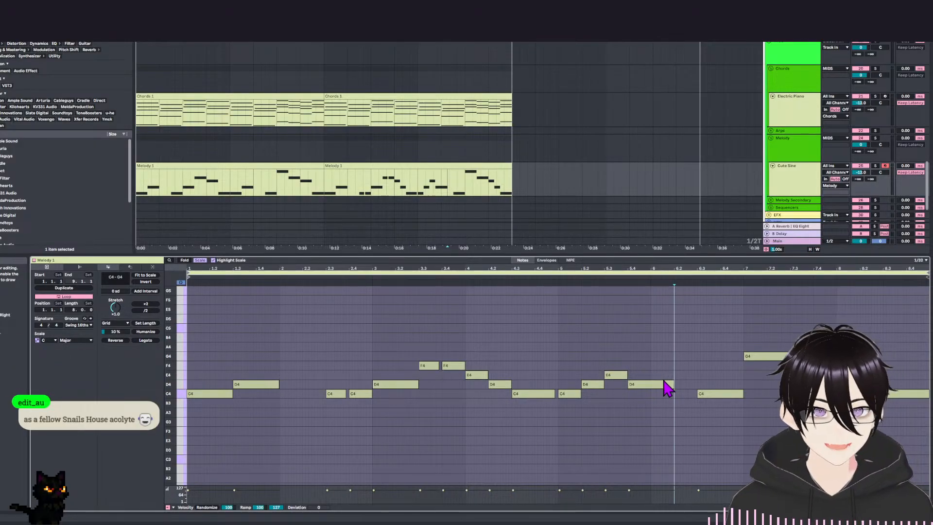
{"action": "left_click_drag", "start_coordinate": [672, 385], "coordinate": [650, 390]}
{"action": "left_click", "coordinate": [663, 409]}
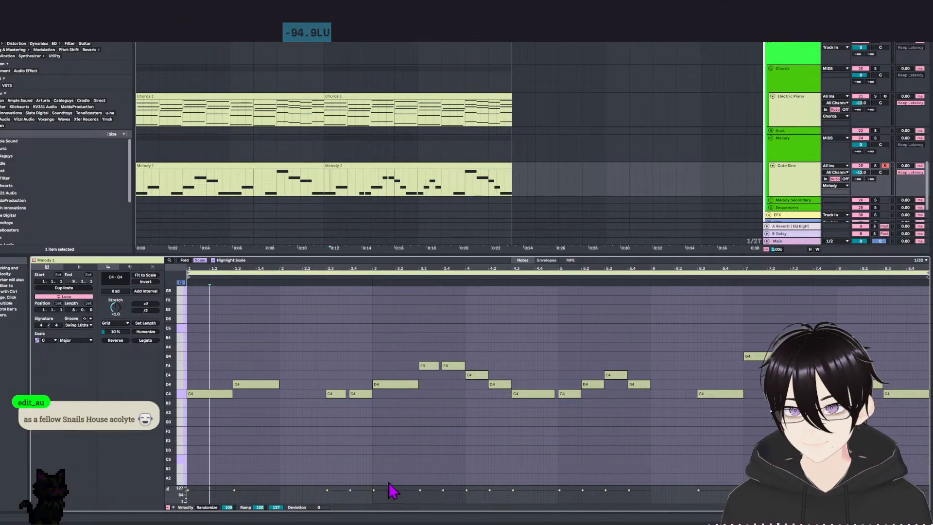
Play the second melody clip from the E4 in bar 4 to hear the phrase leading into bar 5.
{"action": "left_click", "coordinate": [483, 452]}
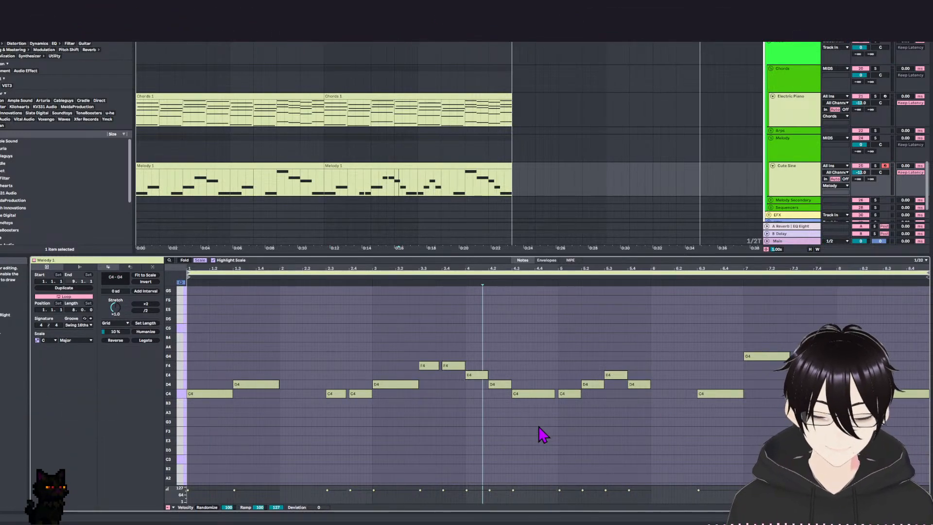
{"action": "scroll", "coordinate": [539, 425], "scroll_direction": "down", "scroll_amount": 1}
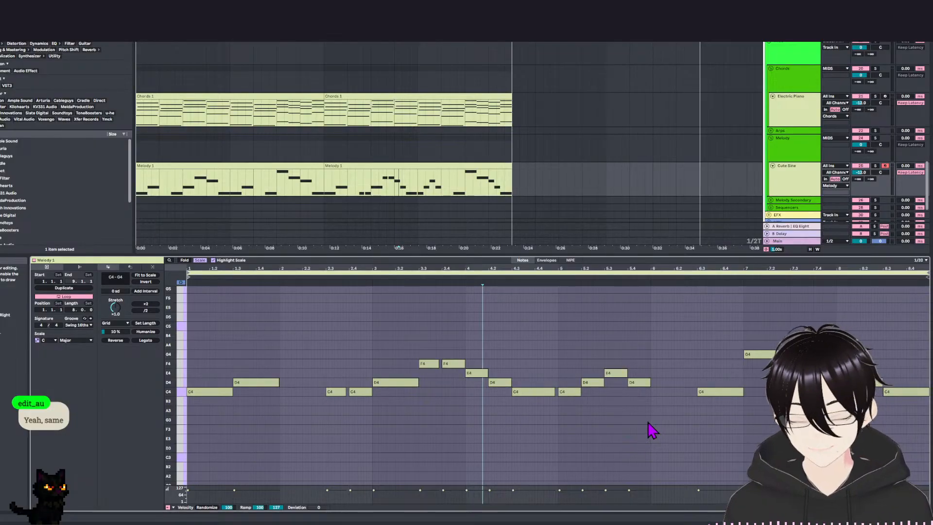
{"action": "key", "text": "space"}
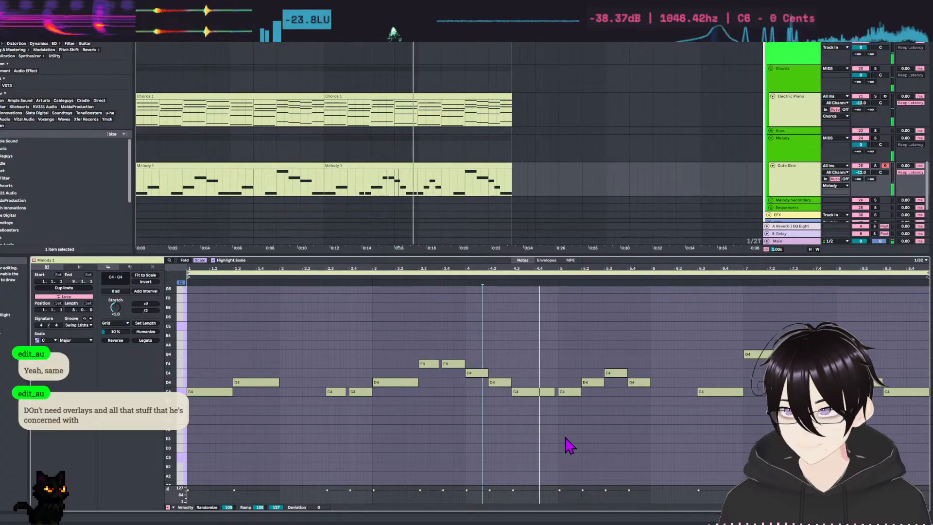
{"action": "key", "text": "space"}
Add a short C4 at the start of bar 6 following the D4, and play the phrase from bar 3.
{"action": "left_click_drag", "start_coordinate": [642, 384], "coordinate": [662, 391]}
{"action": "left_click", "coordinate": [650, 407]}
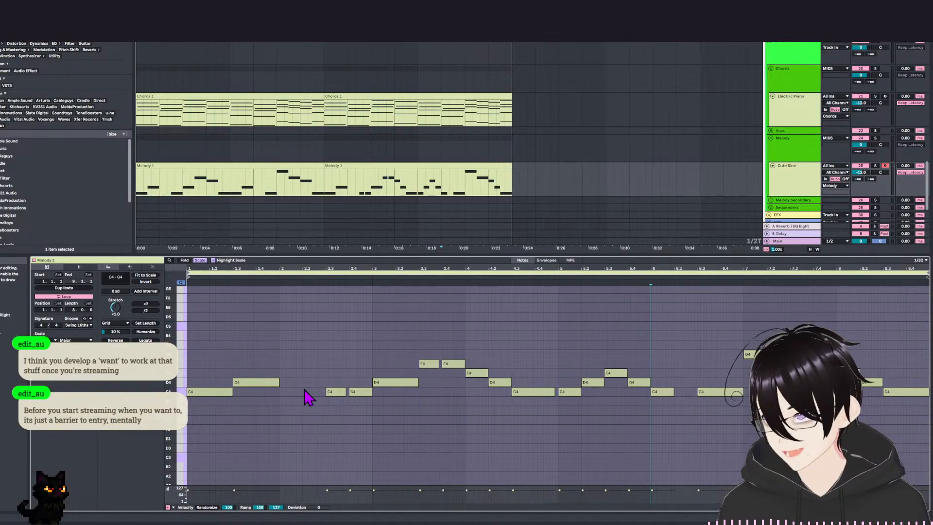
{"action": "left_click", "coordinate": [370, 306]}
{"action": "key", "text": "space"}
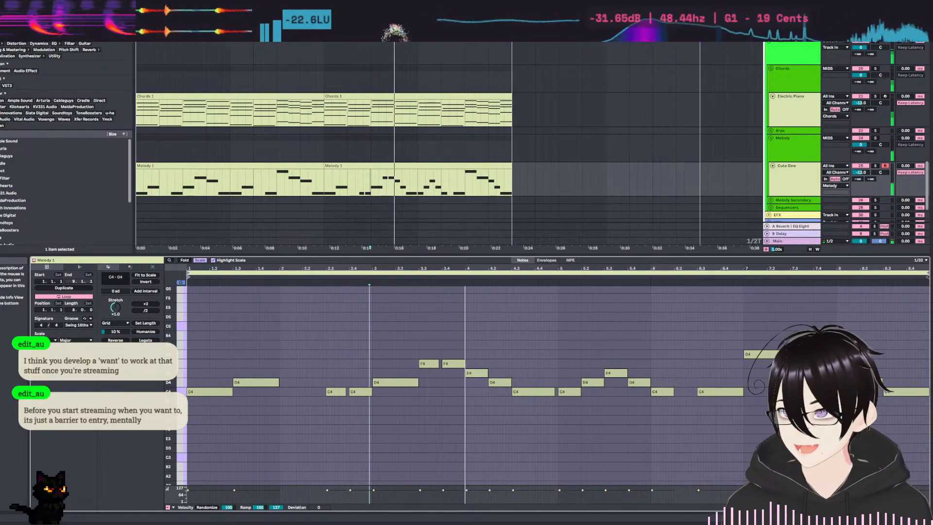
{"action": "key", "text": "space"}
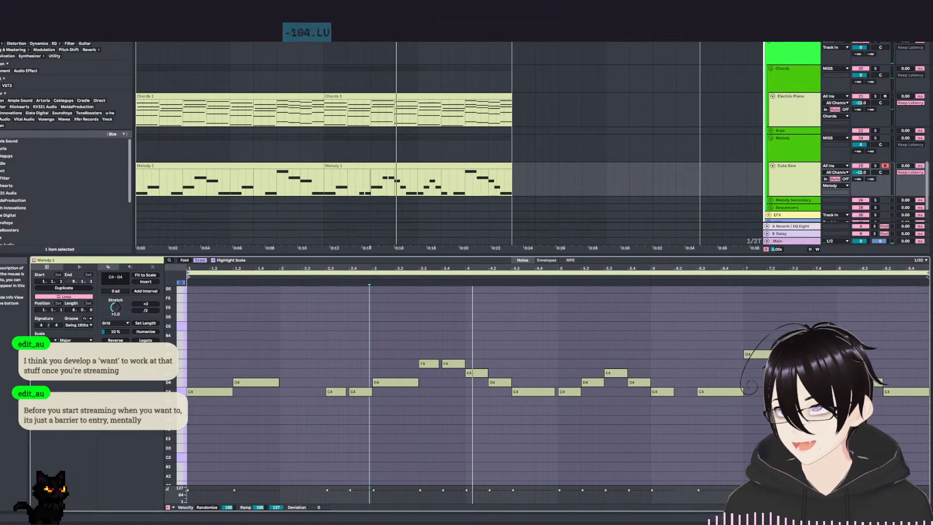
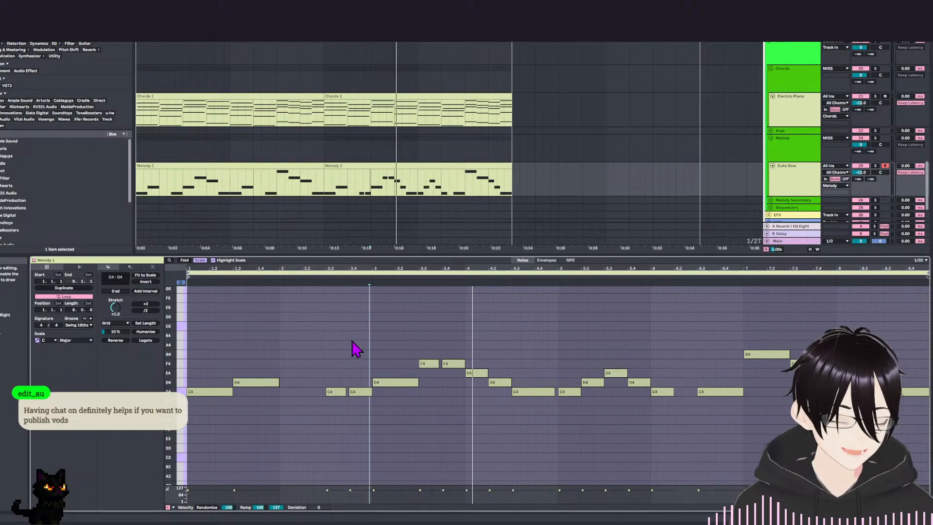
Play the second Melody clip from its start to hear the current line.
{"action": "left_click", "coordinate": [349, 346]}
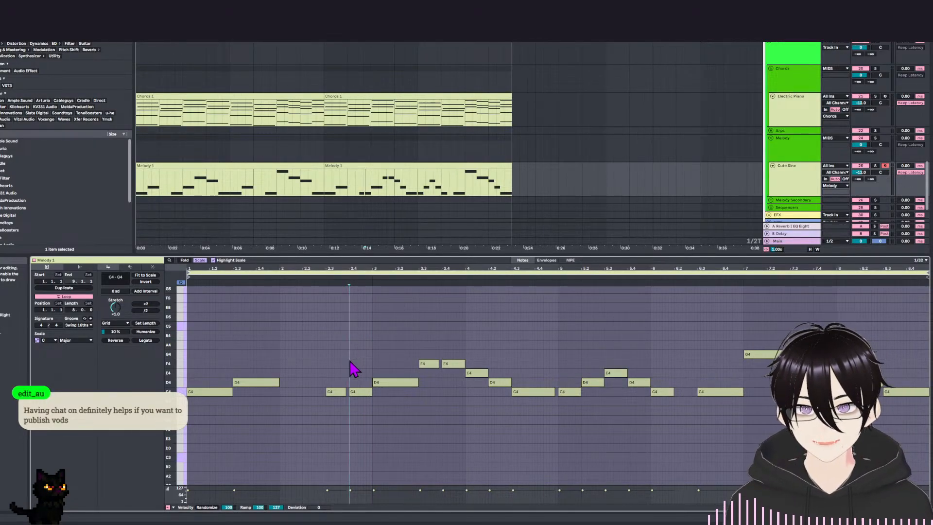
{"action": "left_click", "coordinate": [271, 324]}
{"action": "left_click", "coordinate": [189, 336]}
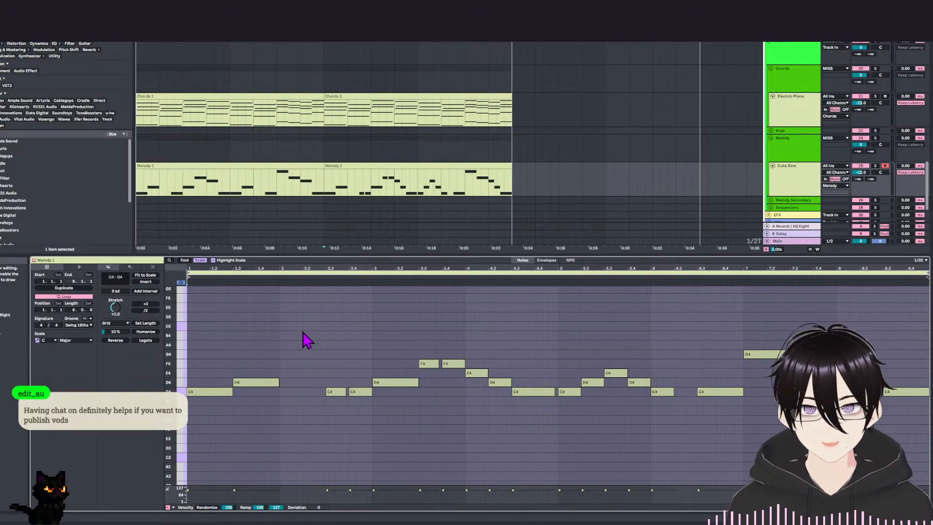
{"action": "key", "text": "space"}
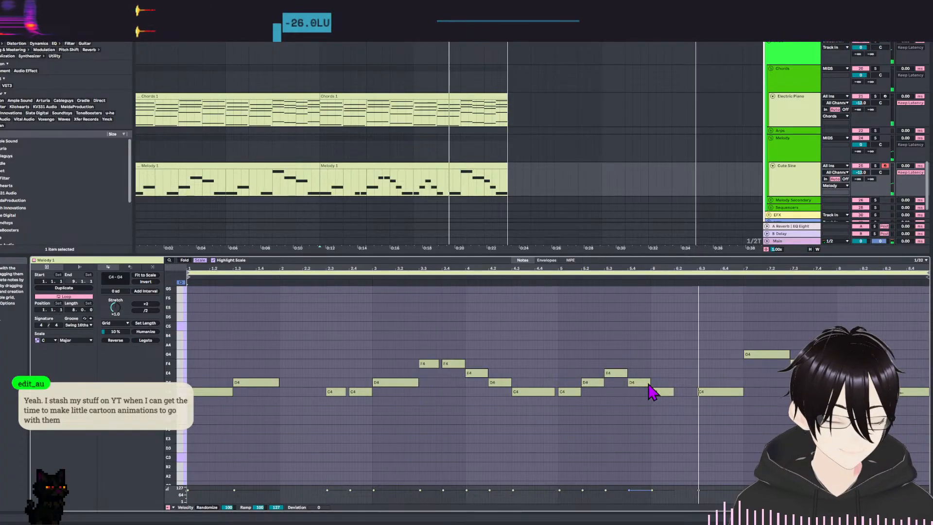
Slightly shorten the D4 just before bar 6 and split the C4 at bar 6 into two short C4 notes.
{"action": "left_click", "coordinate": [648, 383]}
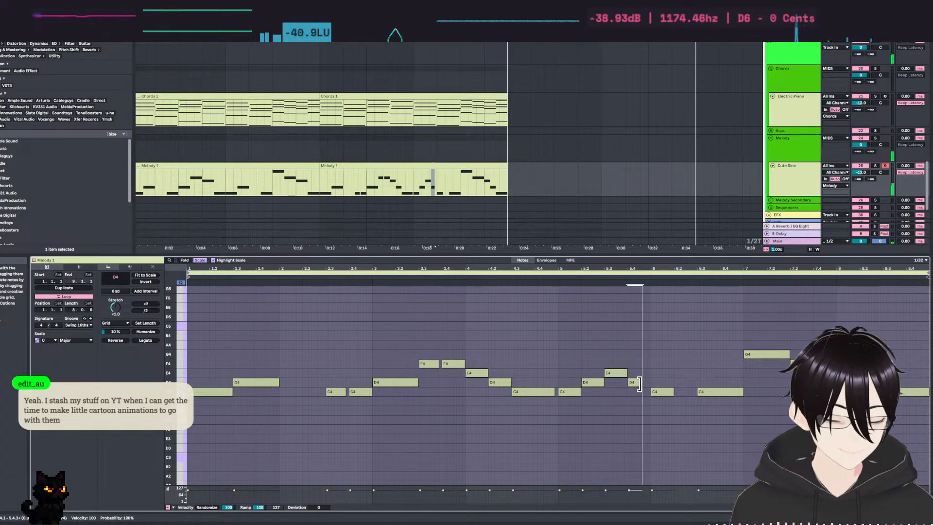
{"action": "left_click", "coordinate": [657, 393]}
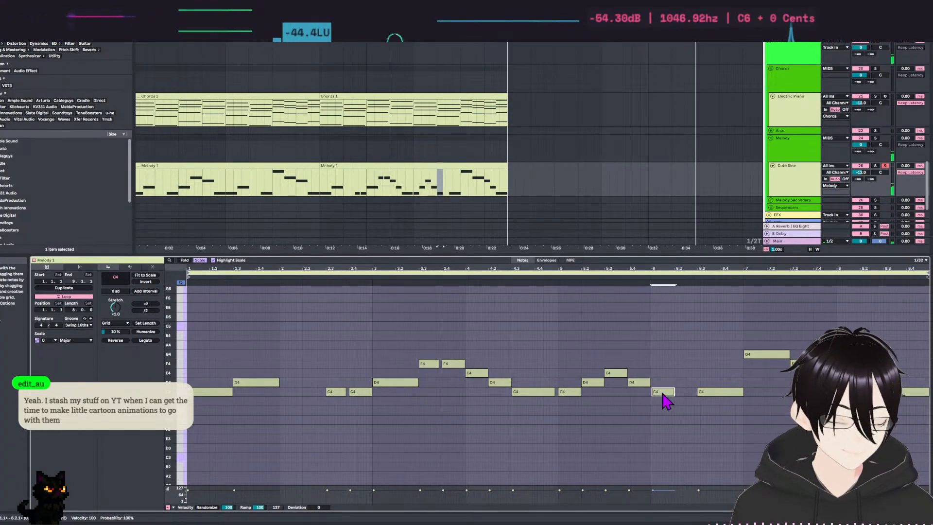
{"action": "mouse_move", "coordinate": [658, 392]}
{"action": "left_mouse_down"}
{"action": "mouse_move", "coordinate": [645, 385]}
{"action": "mouse_move", "coordinate": [671, 395]}
{"action": "left_mouse_up"}
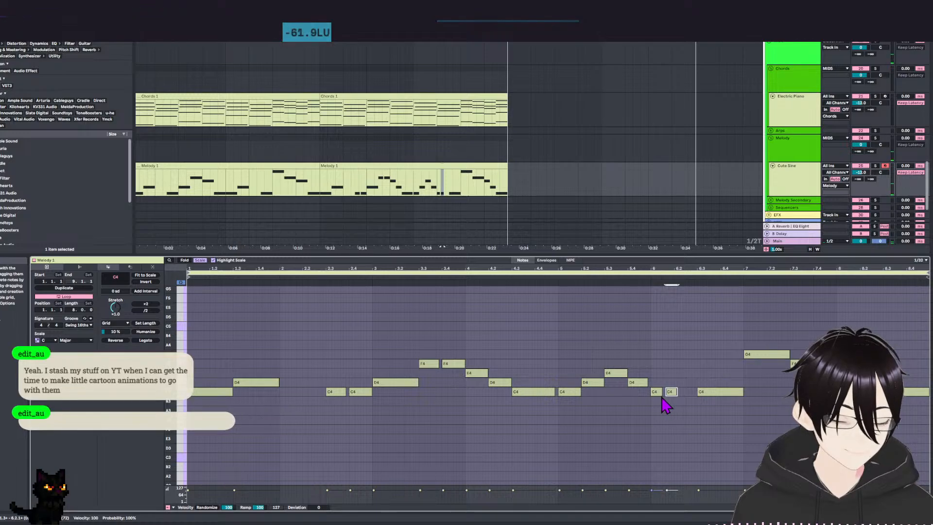
{"action": "left_click", "coordinate": [660, 393]}
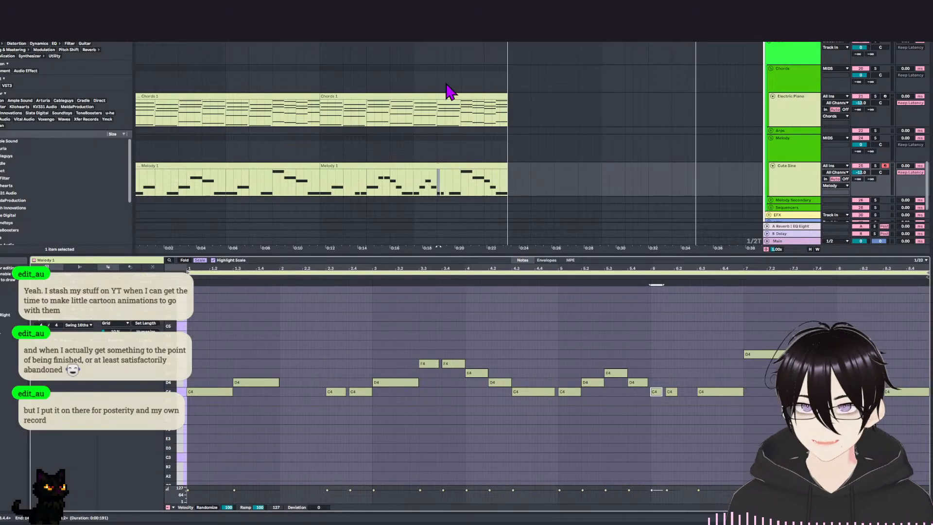
Open the first Melody clip and play on into the second one to compare the two melody lines.
{"action": "left_click", "coordinate": [258, 165]}
{"action": "left_click", "coordinate": [471, 331]}
{"action": "mouse_move", "coordinate": [472, 335]}
{"action": "left_mouse_down"}
{"action": "mouse_move", "coordinate": [494, 290]}
{"action": "mouse_move", "coordinate": [527, 350]}
{"action": "left_mouse_up"}
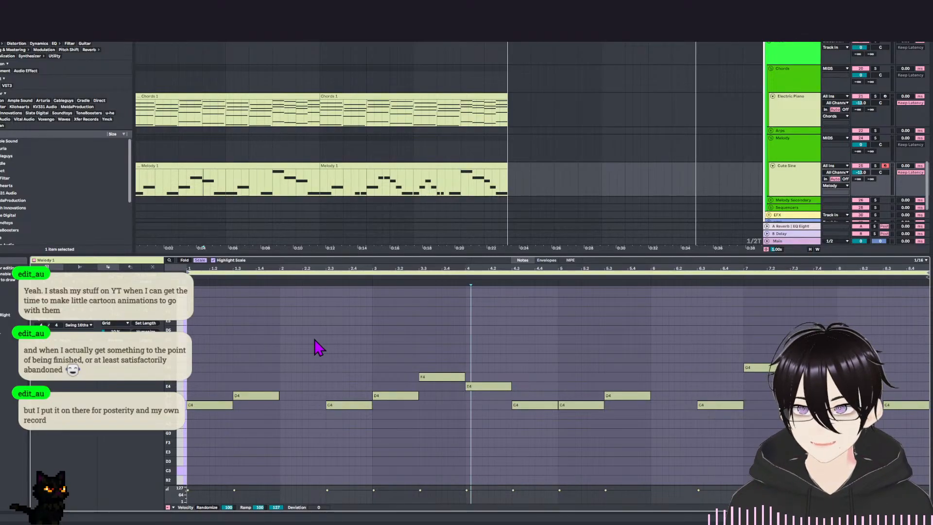
{"action": "left_click_drag", "start_coordinate": [314, 346], "coordinate": [329, 328]}
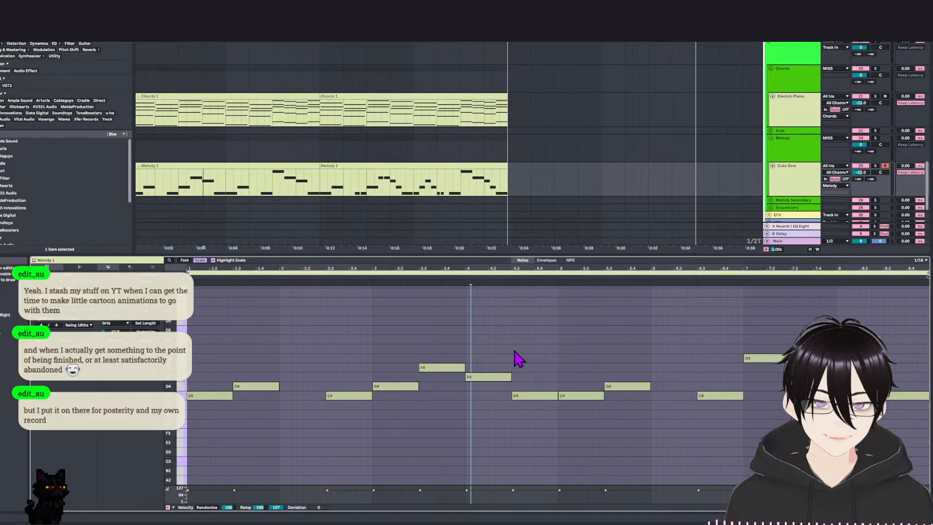
{"action": "key", "text": "space"}
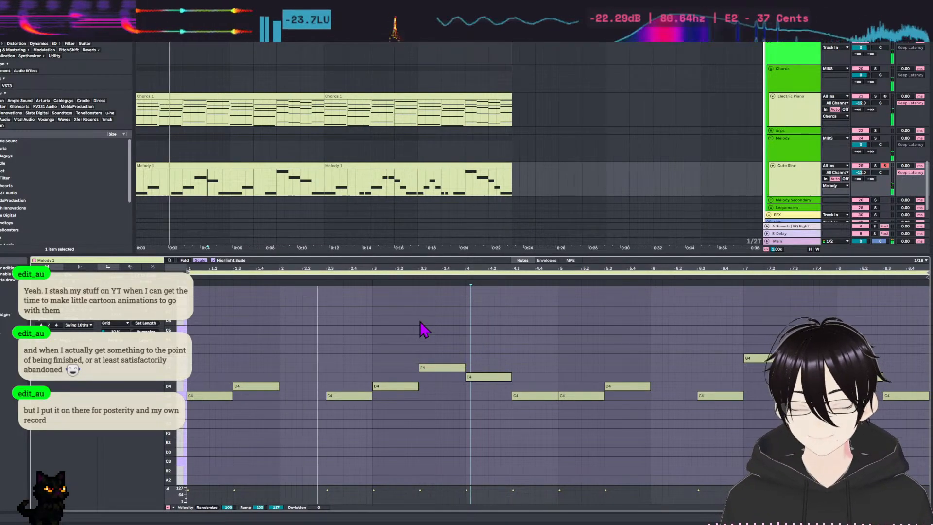
{"action": "left_click", "coordinate": [389, 165]}
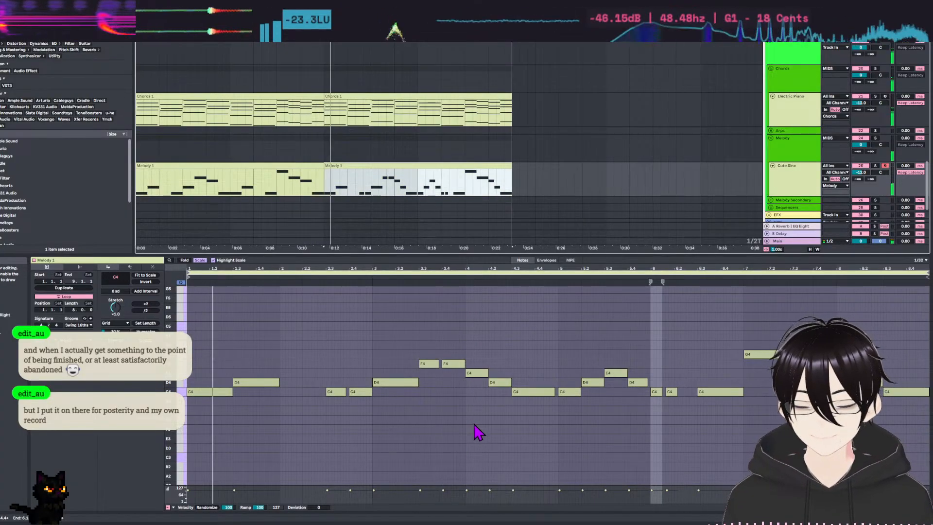
{"action": "left_click", "coordinate": [503, 445]}
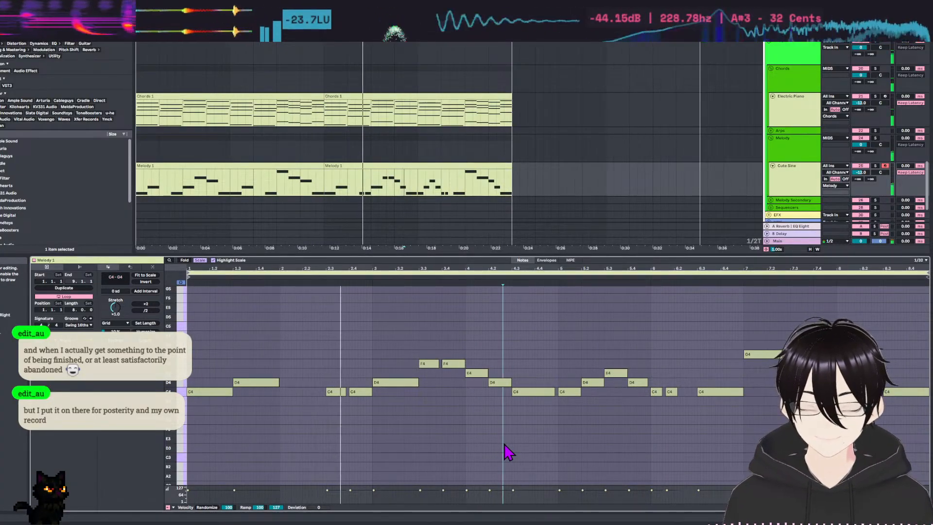
{"action": "left_click", "coordinate": [537, 452]}
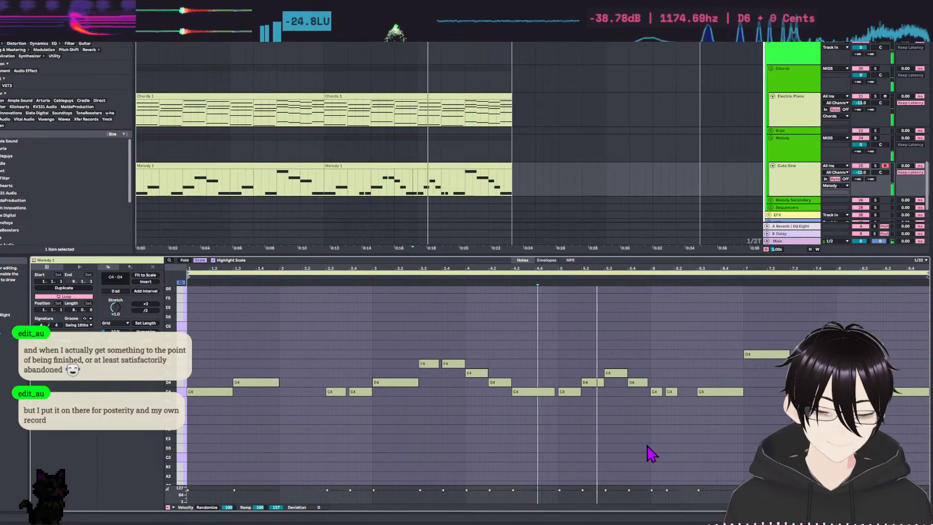
{"action": "key", "text": "space"}
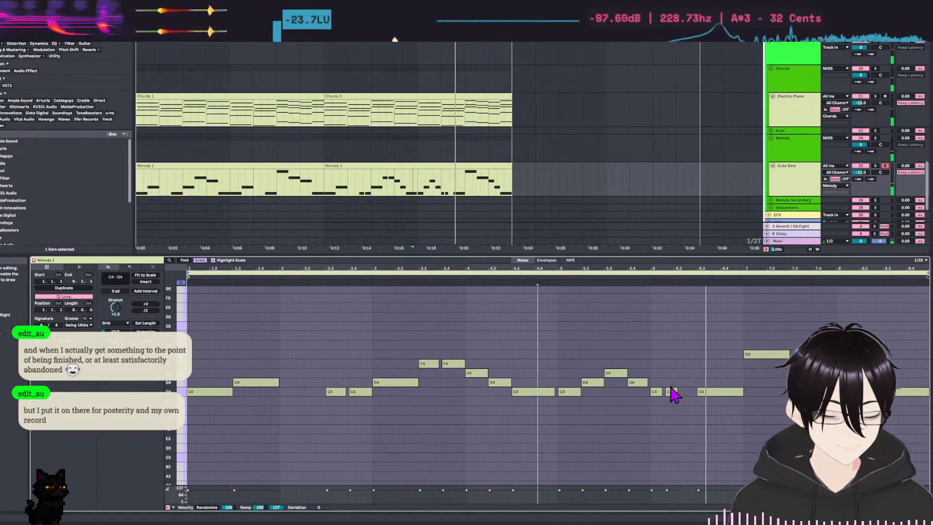
Lengthen the C4 at bar 6, shift the short C4 after it closer to beat 6.3, and audition the phrase.
{"action": "left_click_drag", "start_coordinate": [673, 390], "coordinate": [694, 395]}
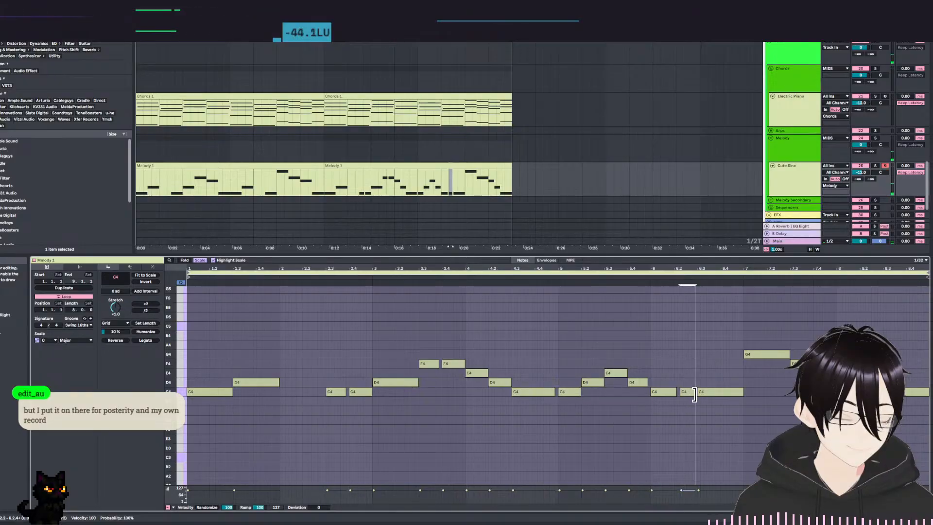
{"action": "left_click", "coordinate": [523, 341]}
{"action": "key", "text": "space"}
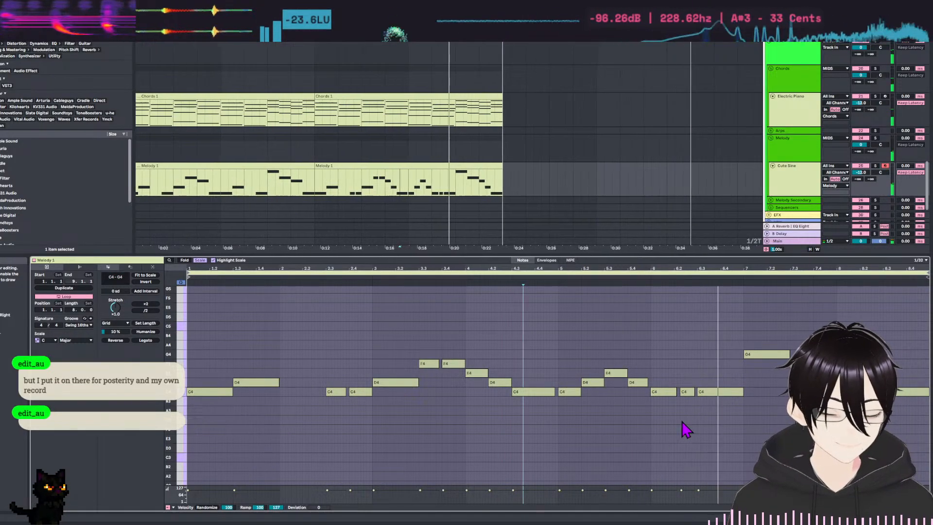
{"action": "left_click", "coordinate": [675, 392]}
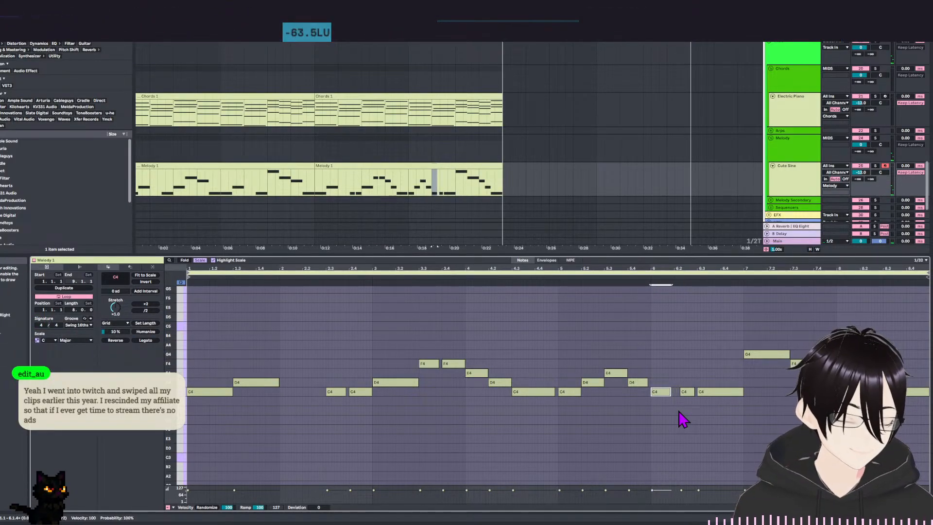
{"action": "left_click", "coordinate": [573, 329]}
{"action": "key", "text": "space"}
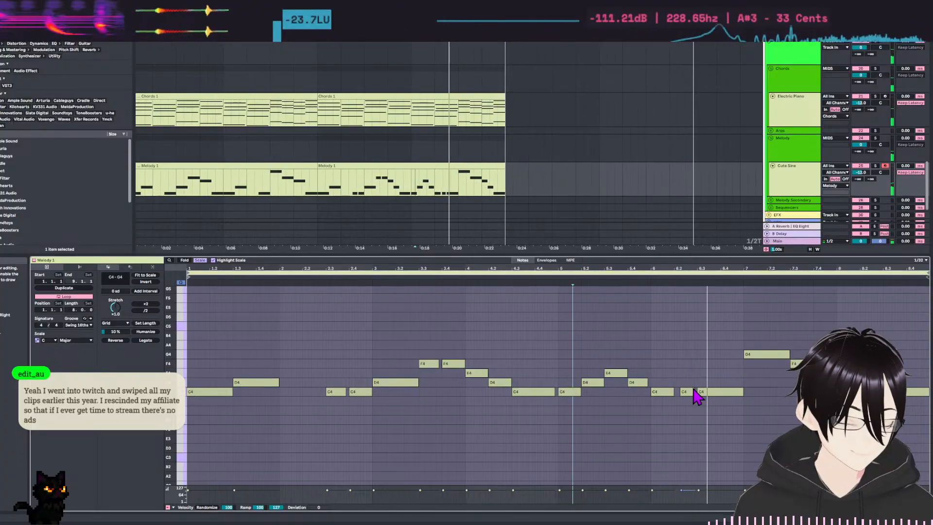
Move the second C4 of bar 6 earlier to beat 6.2 and play the phrase.
{"action": "left_click_drag", "start_coordinate": [692, 392], "coordinate": [682, 394]}
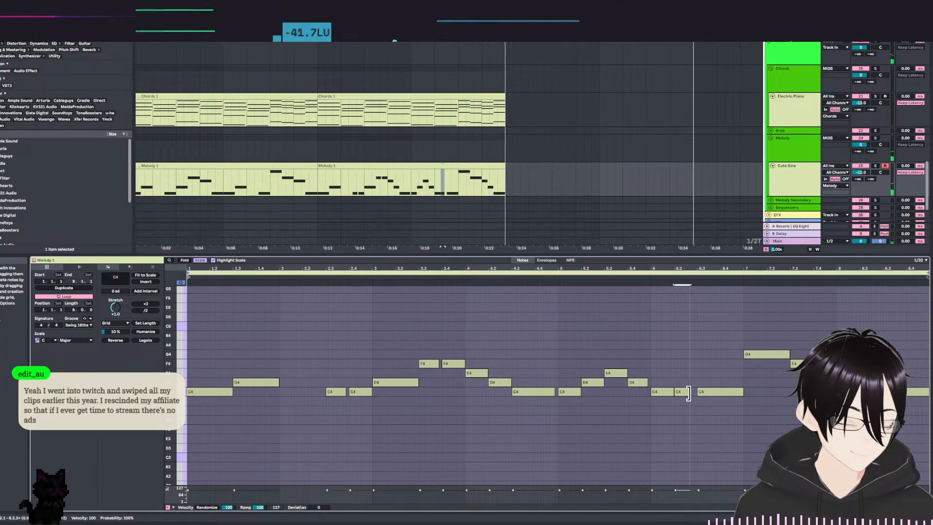
{"action": "left_click", "coordinate": [588, 358]}
{"action": "key", "text": "space"}
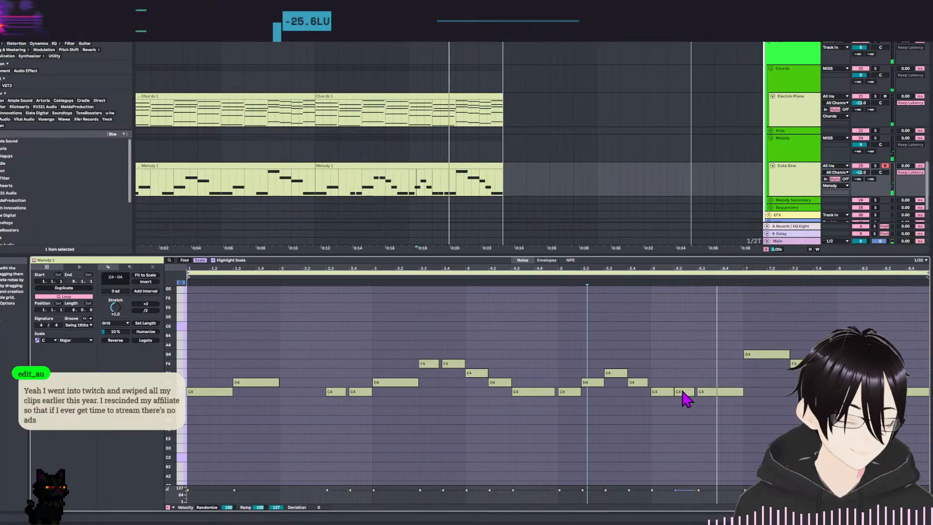
Trim the end of the C4 at bar 6 to leave a small gap before the next C4, and audition it.
{"action": "left_click", "coordinate": [666, 393]}
{"action": "key", "text": "shift+Left"}
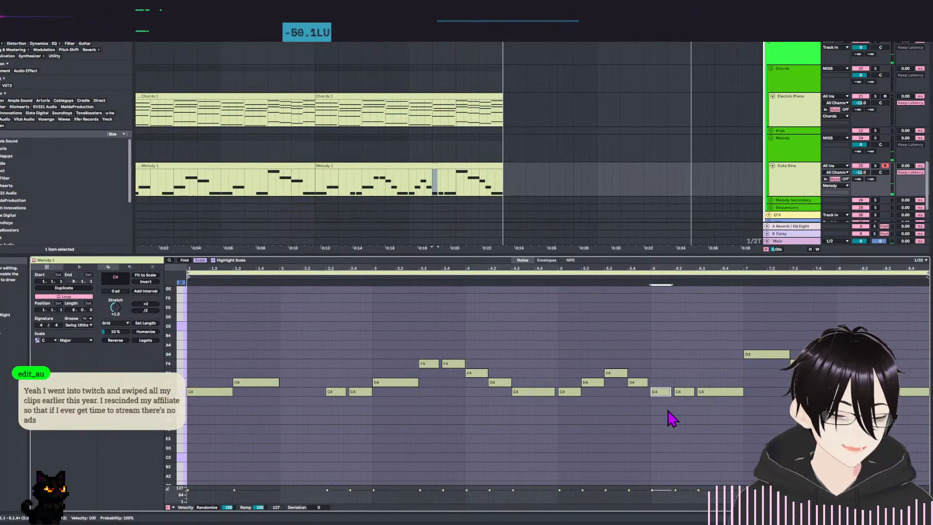
{"action": "left_click", "coordinate": [613, 340]}
{"action": "key", "text": "space"}
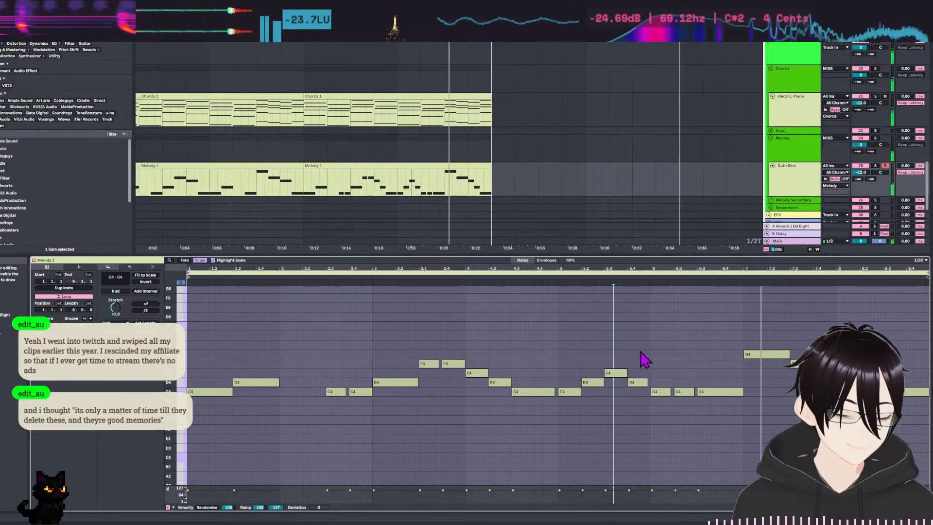
{"action": "key", "text": "space"}
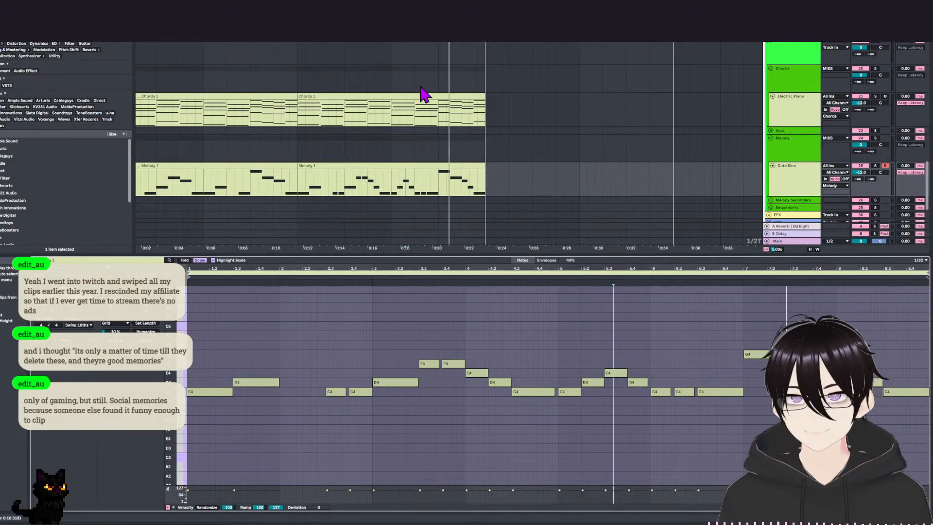
Open the first Melody clip, examine its notes, and play the arrangement from the beginning.
{"action": "left_click", "coordinate": [181, 183]}
{"action": "scroll", "coordinate": [364, 379], "scroll_direction": "up", "scroll_amount": 3}
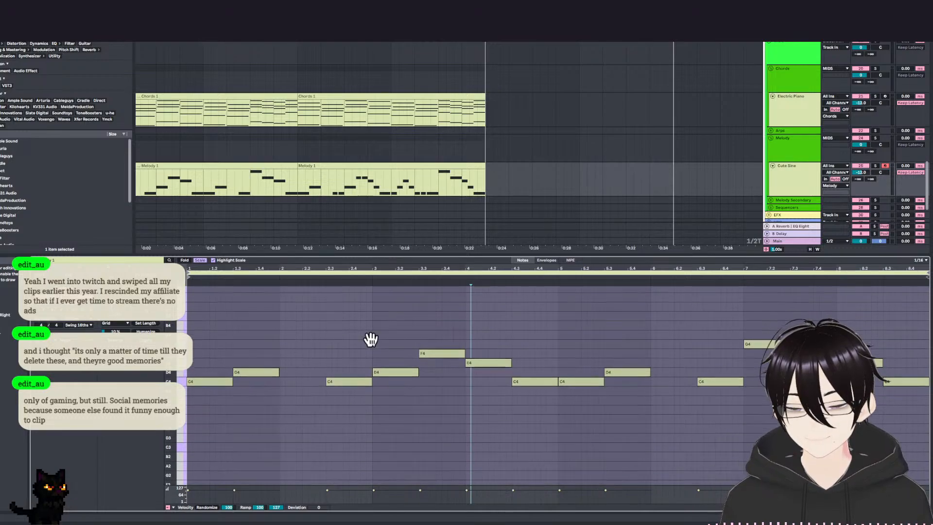
{"action": "left_click", "coordinate": [308, 377]}
{"action": "scroll", "coordinate": [234, 355], "scroll_direction": "down", "scroll_amount": 6}
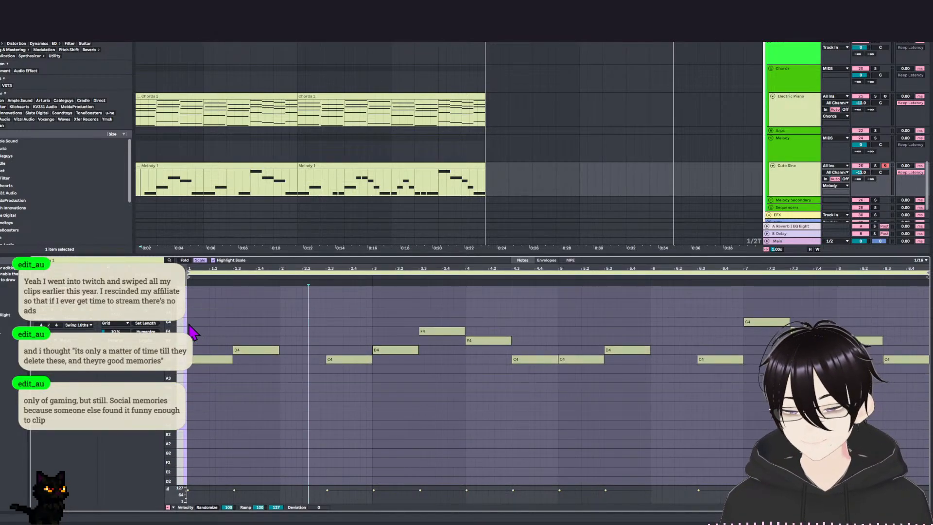
{"action": "scroll", "coordinate": [370, 425], "scroll_direction": "up", "scroll_amount": 4}
{"action": "scroll", "coordinate": [377, 401], "scroll_direction": "down", "scroll_amount": 2}
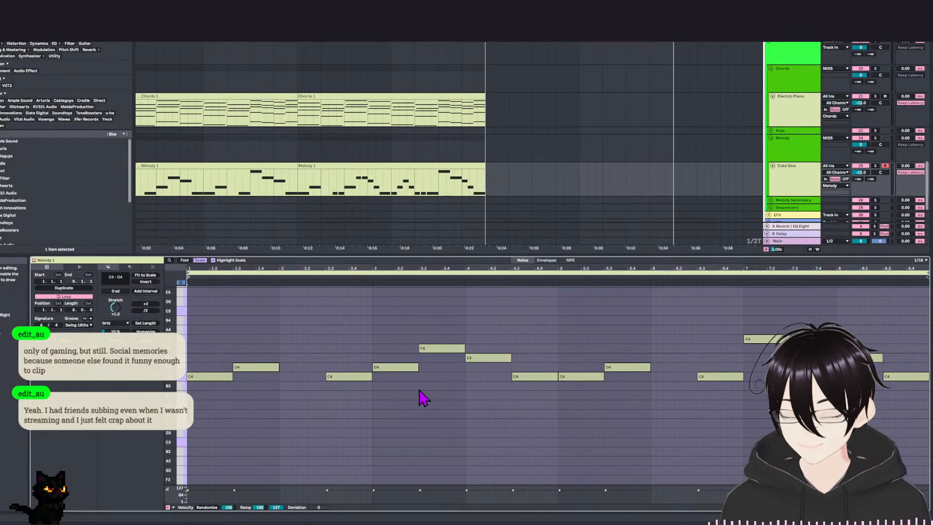
{"action": "left_click_drag", "start_coordinate": [336, 323], "coordinate": [340, 365]}
{"action": "left_click_drag", "start_coordinate": [284, 194], "coordinate": [389, 200]}
{"action": "left_click_drag", "start_coordinate": [348, 322], "coordinate": [349, 302]}
{"action": "key", "text": "space"}
{"action": "left_click_drag", "start_coordinate": [365, 343], "coordinate": [360, 333]}
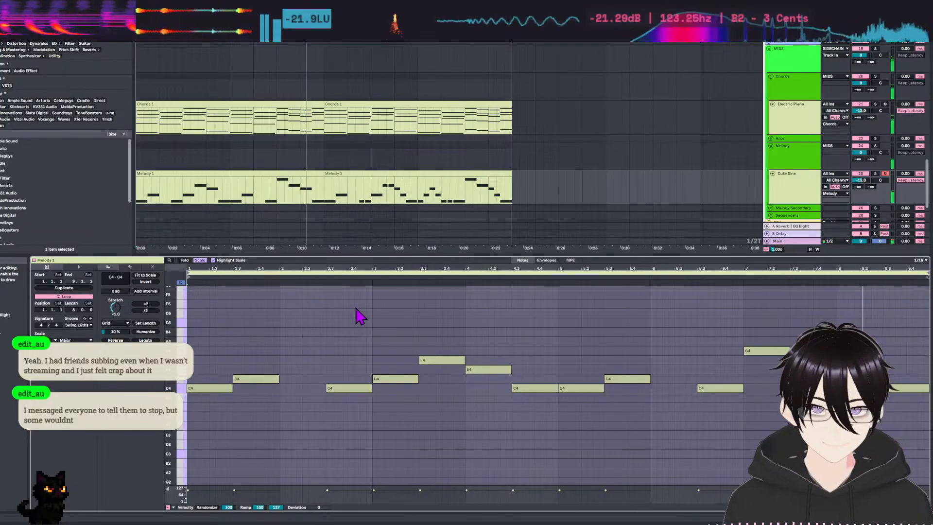
Rewrite bar 6 of the second Melody clip as a descending run of short G4, F4, E4 and C4 notes.
{"action": "left_click", "coordinate": [364, 174]}
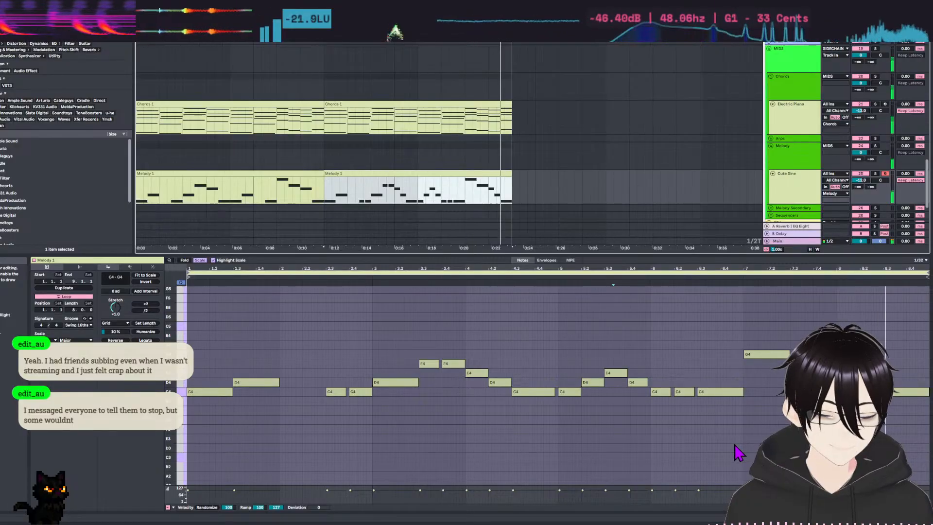
{"action": "left_click", "coordinate": [666, 430]}
{"action": "left_click", "coordinate": [679, 392]}
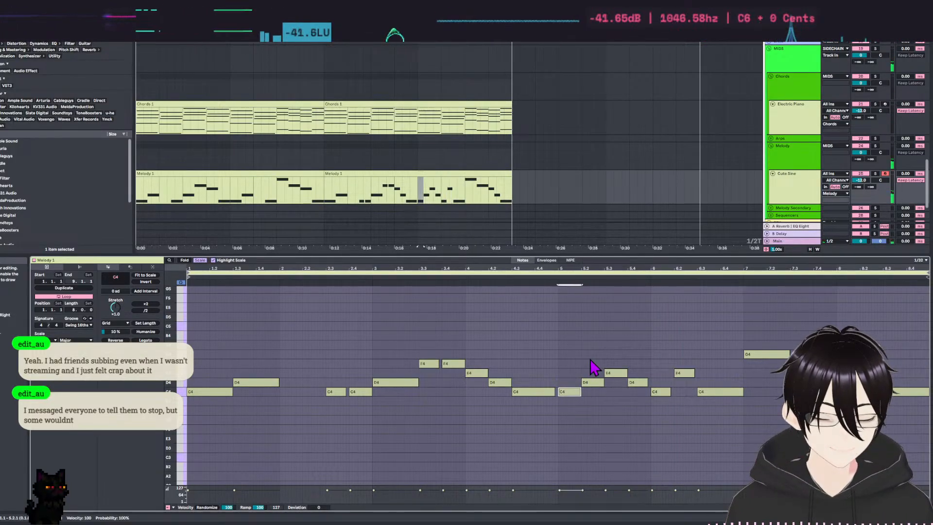
{"action": "left_click", "coordinate": [619, 373]}
{"action": "left_click_drag", "start_coordinate": [663, 391], "coordinate": [659, 363]}
{"action": "left_click_drag", "start_coordinate": [660, 366], "coordinate": [685, 367]}
{"action": "mouse_move", "coordinate": [725, 395]}
{"action": "left_mouse_down"}
{"action": "mouse_move", "coordinate": [730, 375]}
{"action": "mouse_move", "coordinate": [716, 374]}
{"action": "mouse_move", "coordinate": [725, 373]}
{"action": "mouse_move", "coordinate": [730, 392]}
{"action": "left_mouse_up"}
{"action": "key", "text": "ctrl+z"}
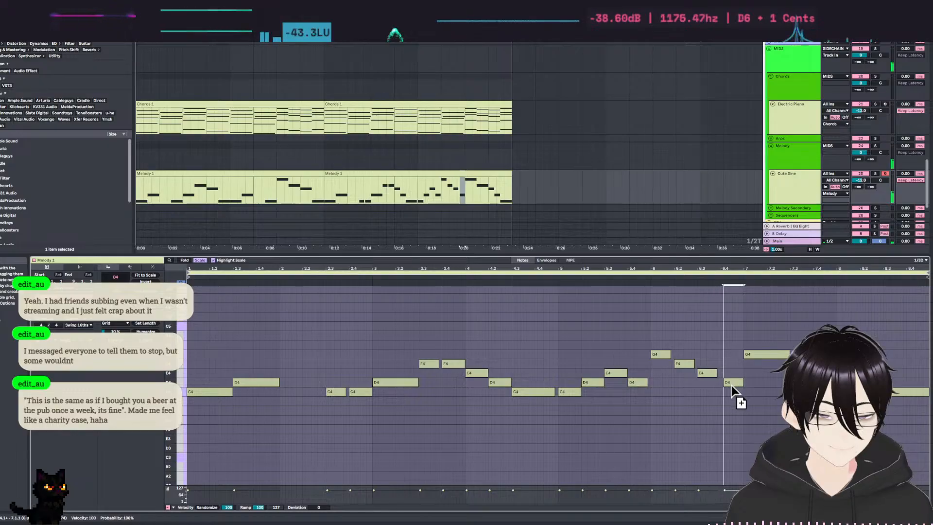
{"action": "left_click", "coordinate": [727, 432]}
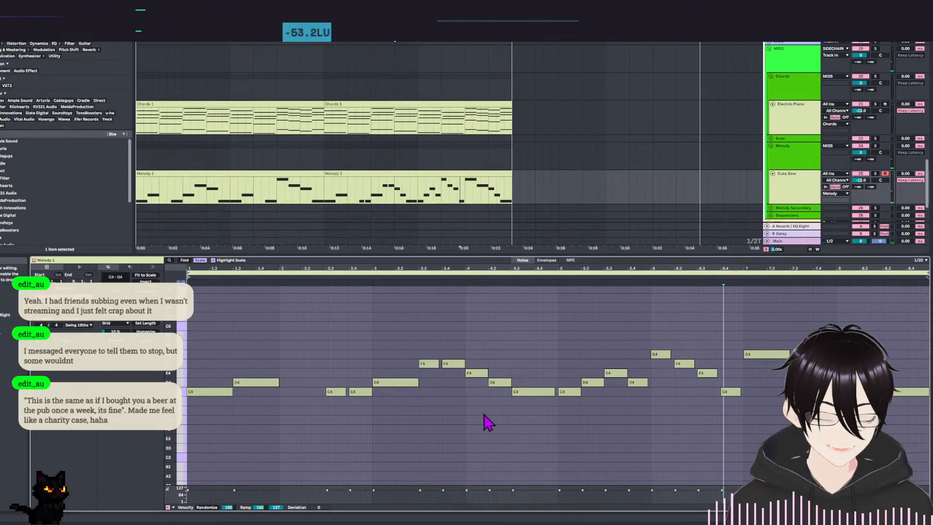
Play the second Melody clip from its start to check the rewritten bar 6.
{"action": "left_click", "coordinate": [247, 306]}
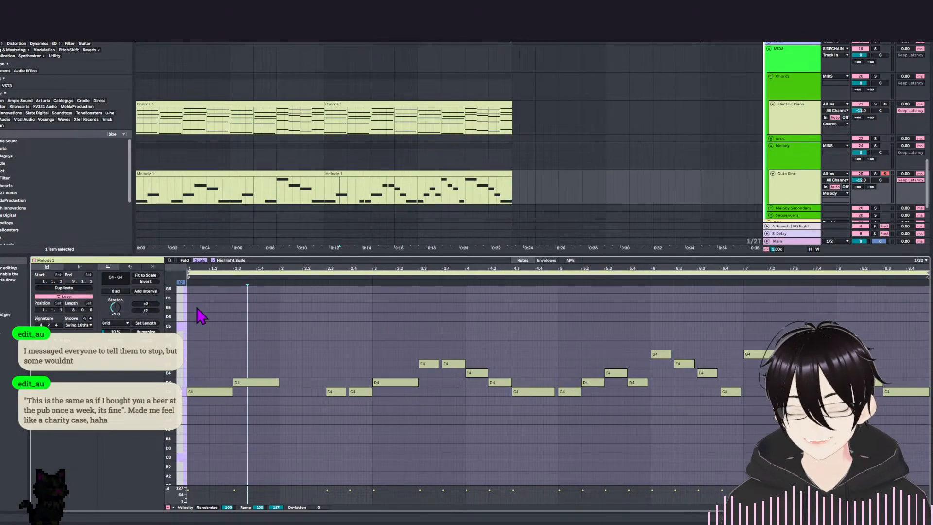
{"action": "scroll", "coordinate": [343, 327], "scroll_direction": "up", "scroll_amount": 1}
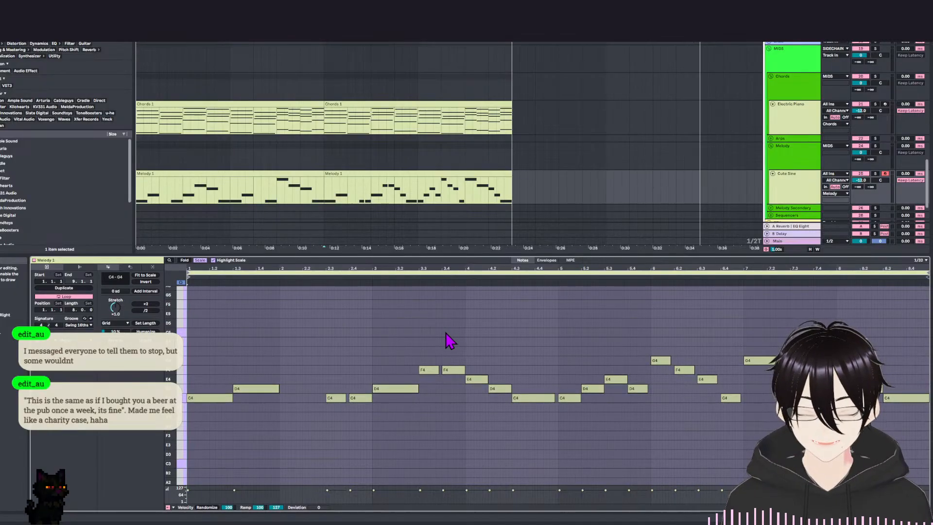
{"action": "key", "text": "space"}
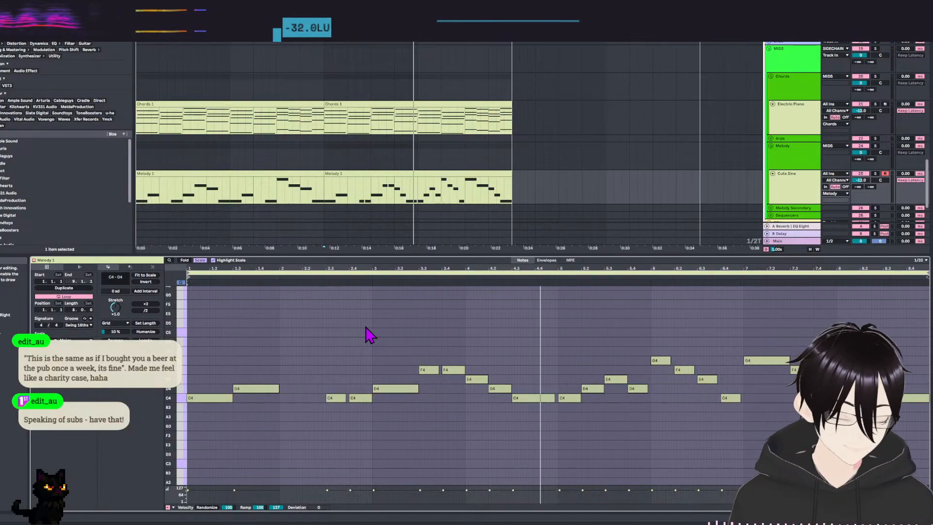
{"action": "left_click", "coordinate": [193, 333]}
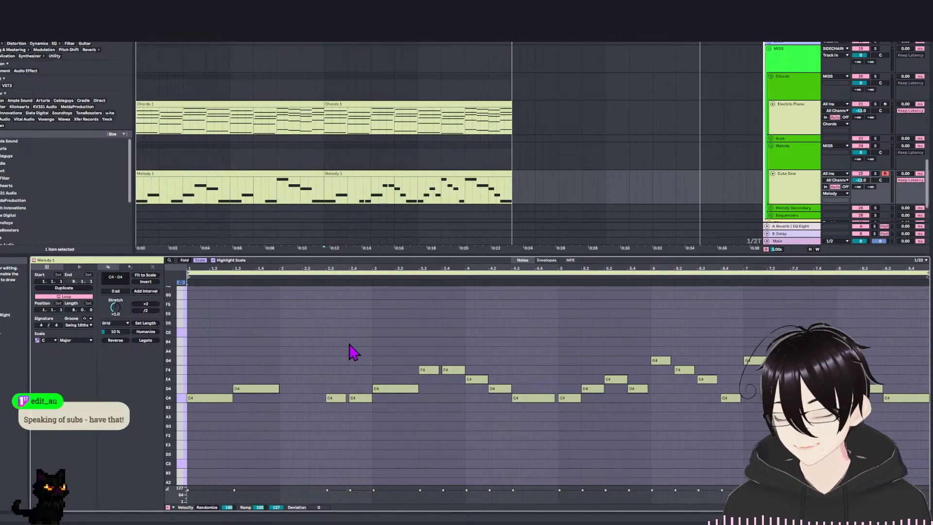
Play the second Melody clip over the chords through its rewritten bar 6 and stop in bar 7.
{"action": "left_click_drag", "start_coordinate": [293, 321], "coordinate": [318, 316]}
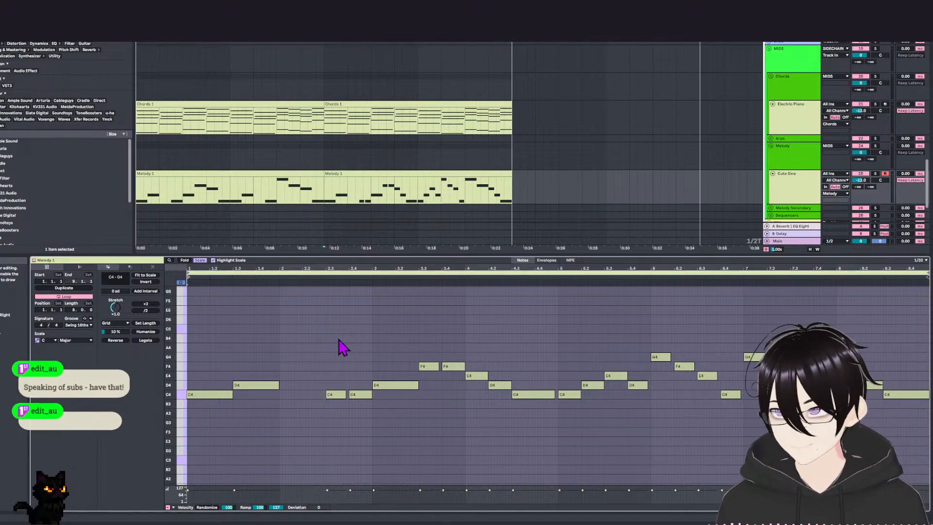
{"action": "key", "text": "space"}
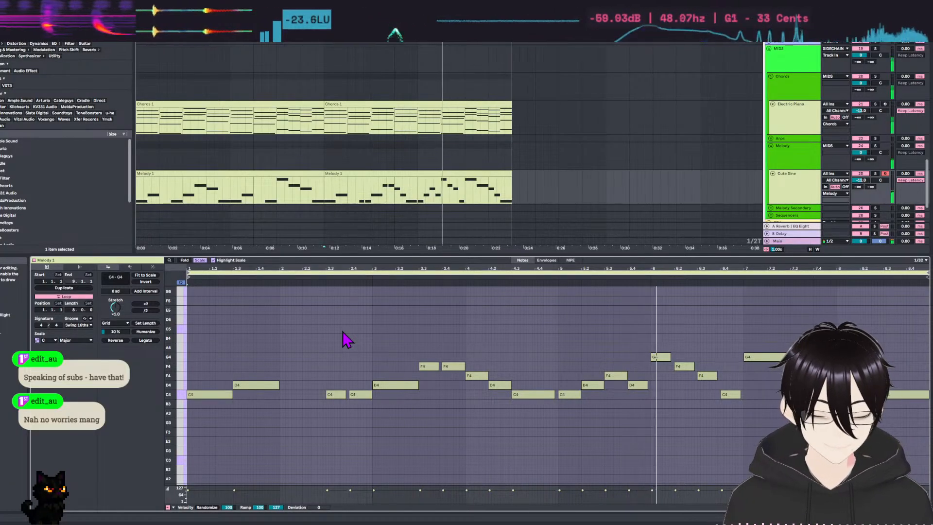
{"action": "key", "text": "space"}
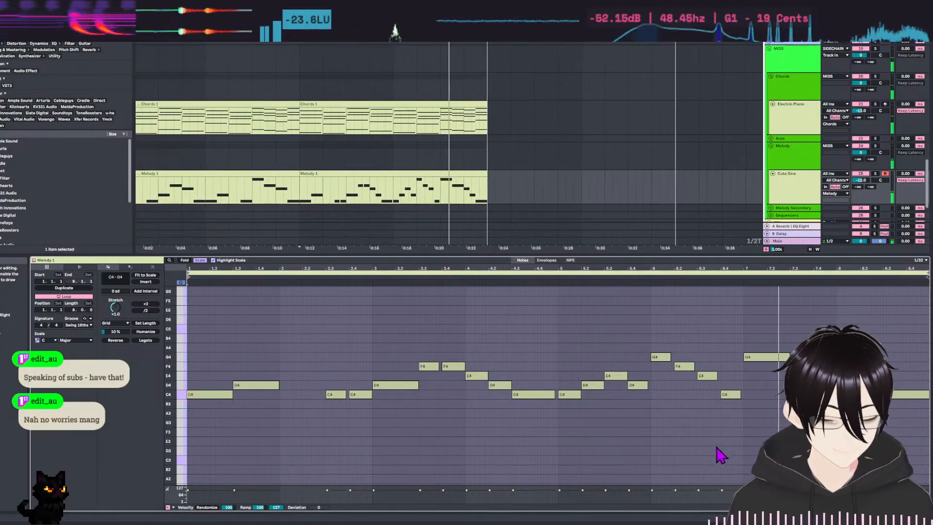
Try the third note of bar 6 at D4 instead of E4 while auditioning its neighbouring notes, and restore it.
{"action": "left_click", "coordinate": [731, 430]}
{"action": "left_click", "coordinate": [663, 358]}
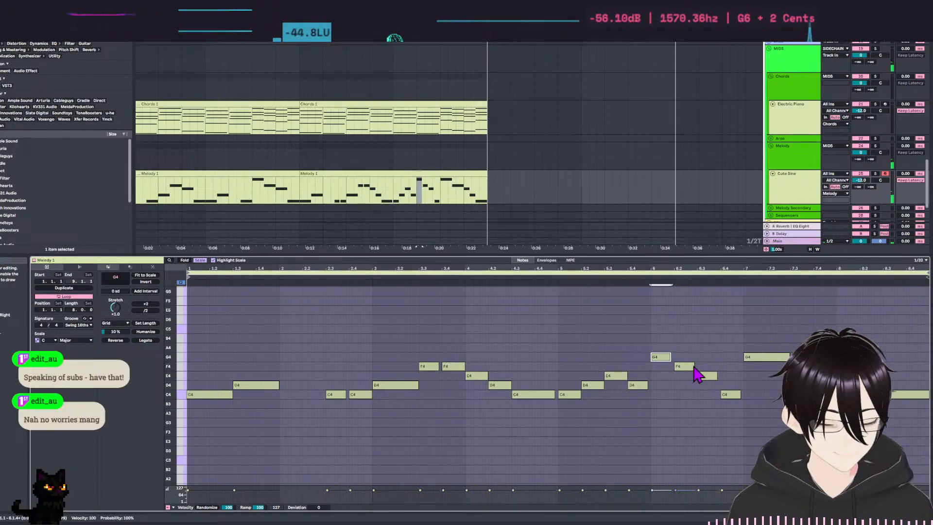
{"action": "left_click", "coordinate": [685, 367]}
{"action": "left_click_drag", "start_coordinate": [705, 376], "coordinate": [705, 385]}
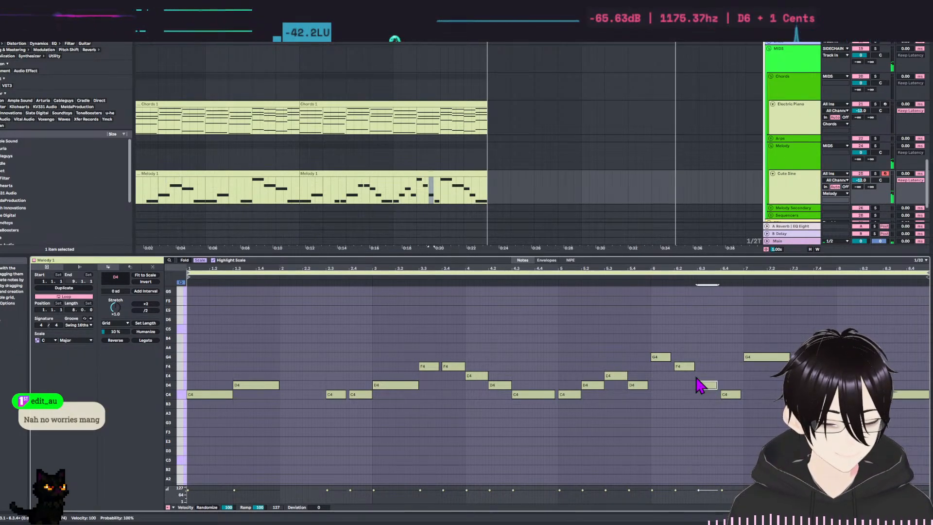
{"action": "left_click", "coordinate": [686, 357]}
{"action": "left_click_drag", "start_coordinate": [686, 356], "coordinate": [686, 369]}
{"action": "left_click_drag", "start_coordinate": [702, 371], "coordinate": [704, 390]}
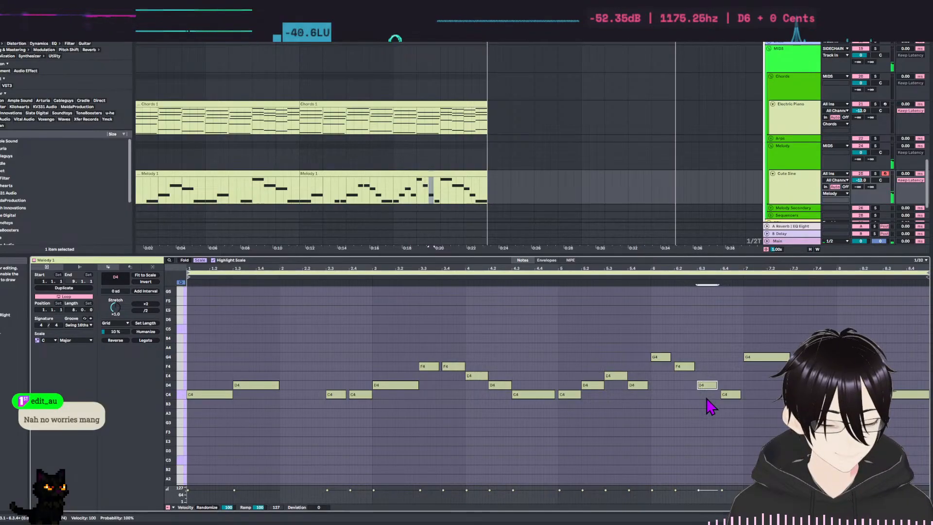
{"action": "key", "text": "Up"}
Audition the descending notes of bar 6 individually, ending on the long G4 at bar 7.
{"action": "left_click_drag", "start_coordinate": [656, 329], "coordinate": [656, 382]}
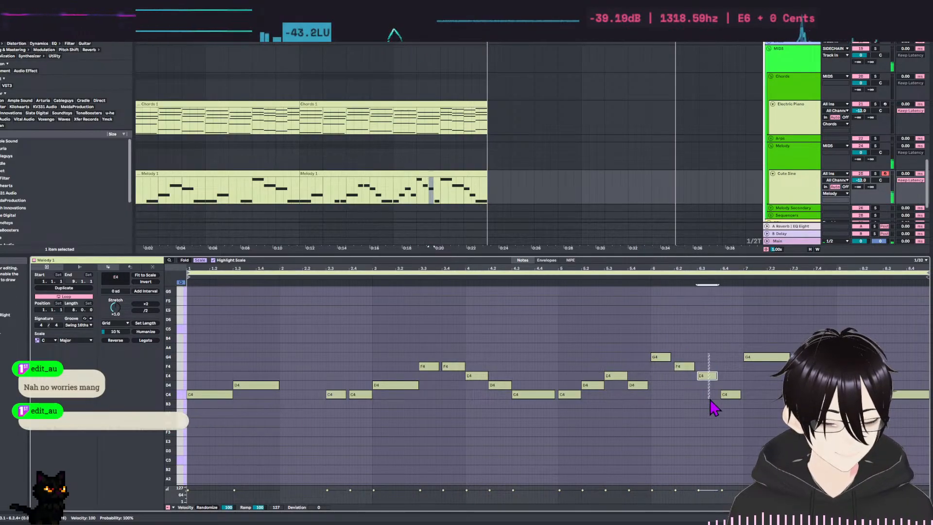
{"action": "left_click", "coordinate": [730, 394]}
{"action": "left_click_drag", "start_coordinate": [750, 330], "coordinate": [761, 389]}
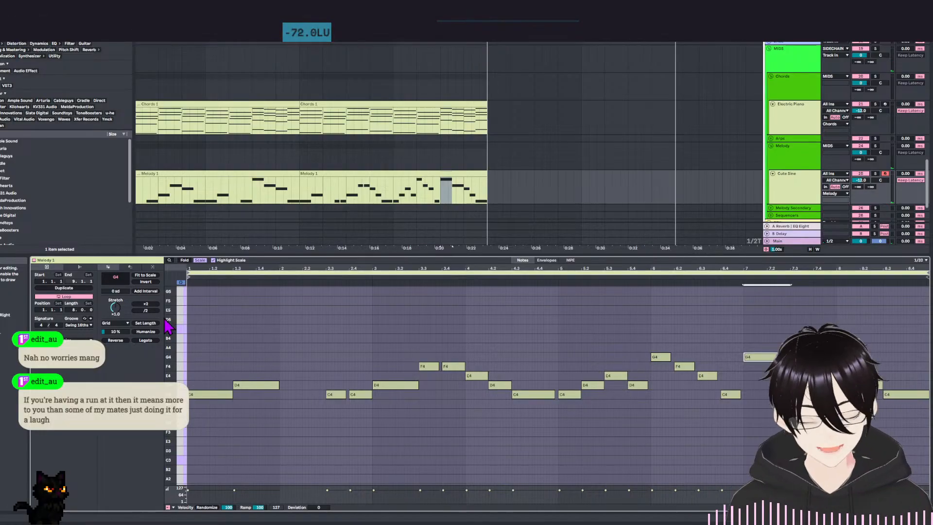
Place the playback position at the start of the second Melody clip and play it into bar 6.
{"action": "left_click", "coordinate": [225, 326]}
{"action": "key", "text": "Left"}
{"action": "key", "text": "Left"}
{"action": "key", "text": "Left"}
{"action": "key", "text": "Left"}
{"action": "key", "text": "Left"}
{"action": "key", "text": "Left"}
{"action": "key", "text": "Left"}
{"action": "key", "text": "Left"}
{"action": "key", "text": "Left"}
{"action": "key", "text": "Left"}
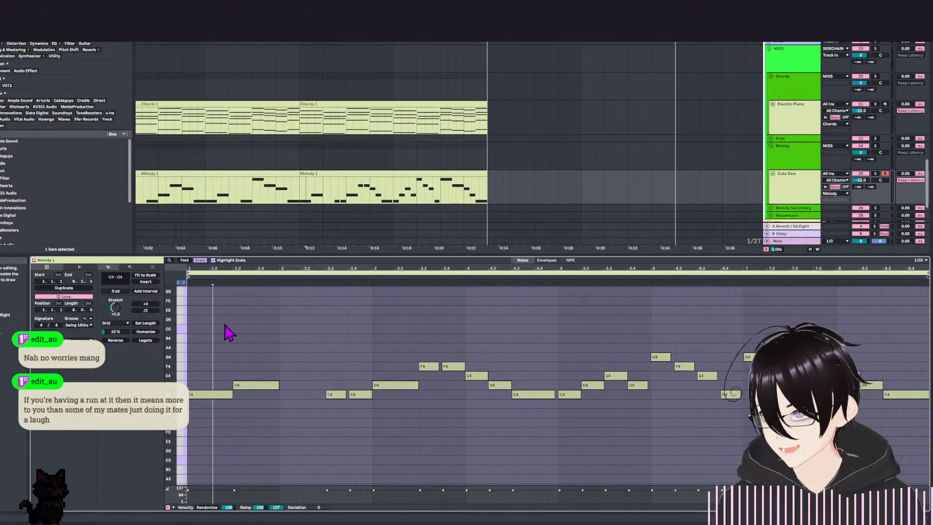
{"action": "key", "text": "space"}
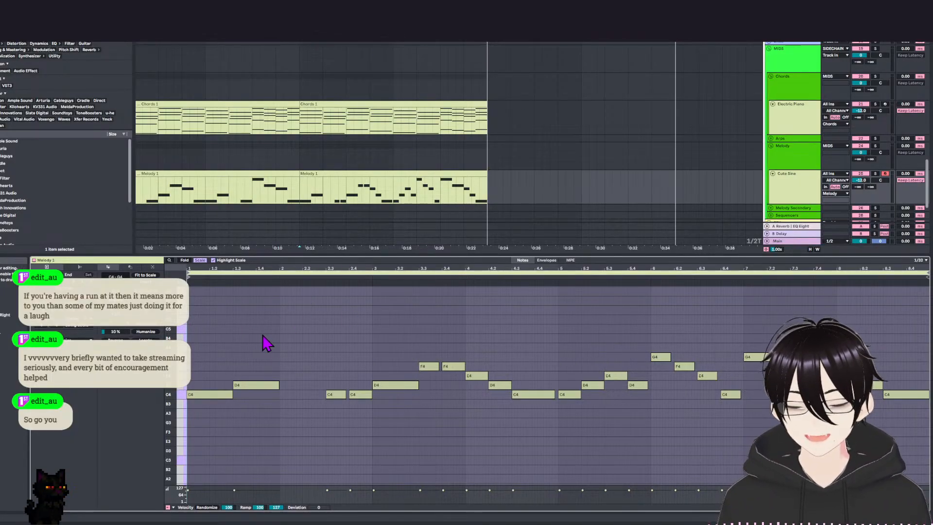
{"action": "key", "text": "space"}
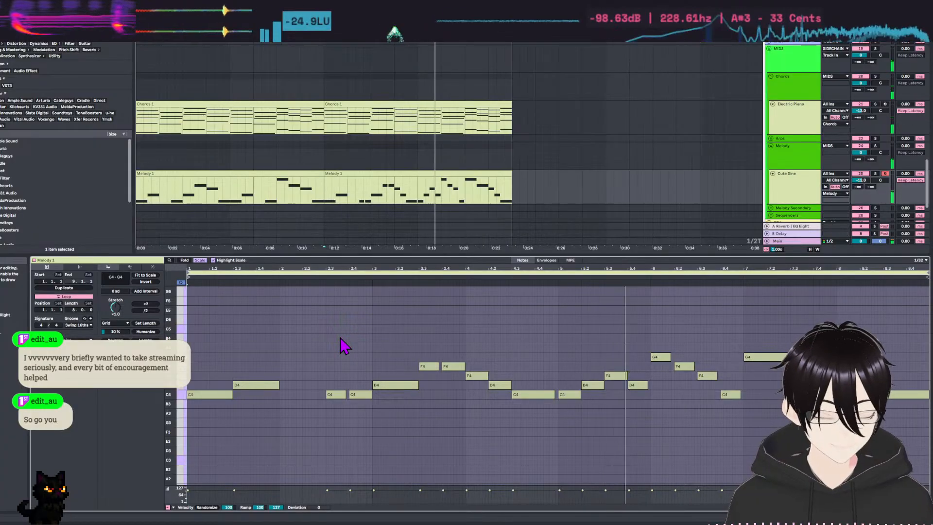
{"action": "key", "text": "space"}
Audition the bar 6 notes individually again, including the E4, and the G4 at the start of bar 7.
{"action": "left_click", "coordinate": [662, 339]}
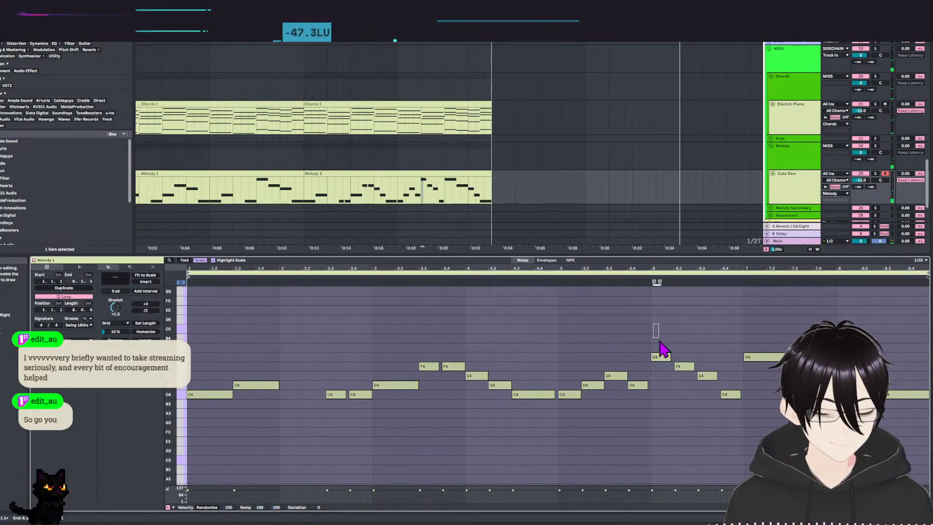
{"action": "left_click", "coordinate": [715, 360]}
{"action": "left_click", "coordinate": [713, 376]}
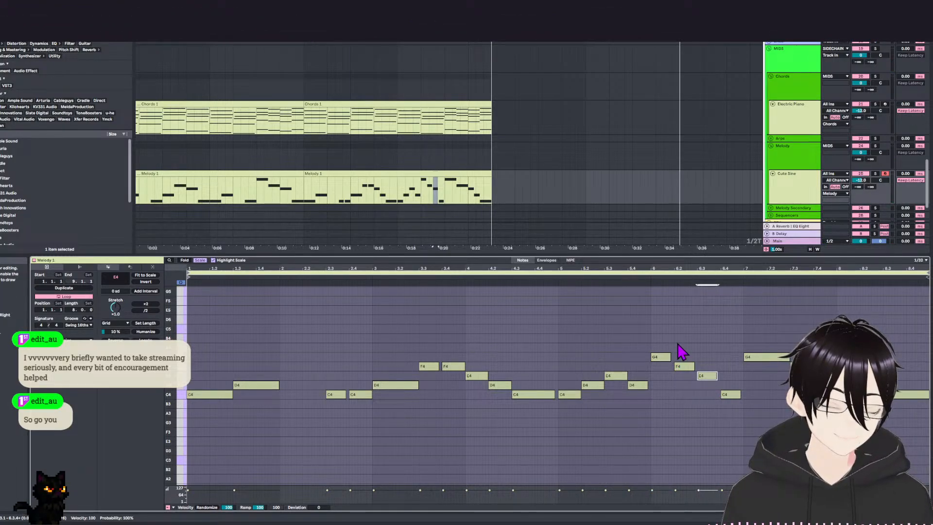
{"action": "left_click_drag", "start_coordinate": [768, 327], "coordinate": [780, 371]}
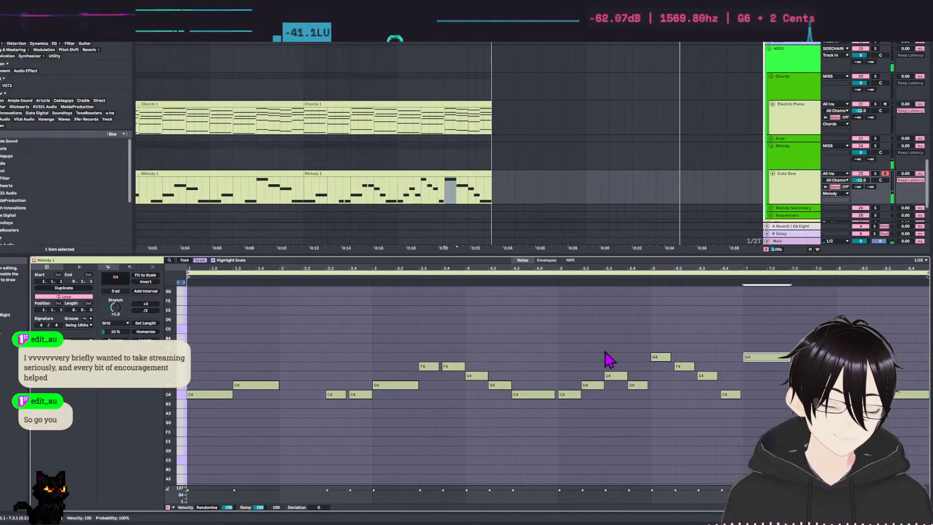
Play the second Melody clip from the C4 late in bar 4 through to its end.
{"action": "left_click", "coordinate": [534, 345]}
{"action": "key", "text": "space"}
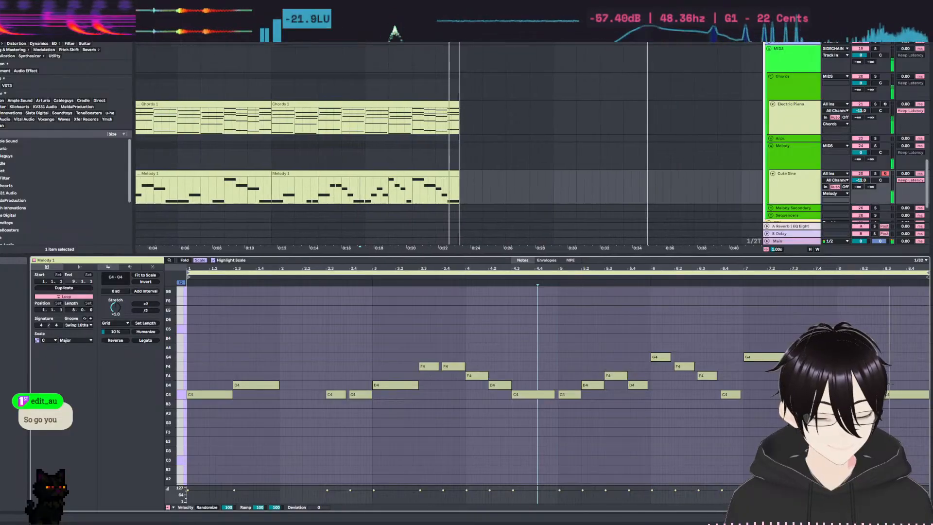
{"action": "key", "text": "space"}
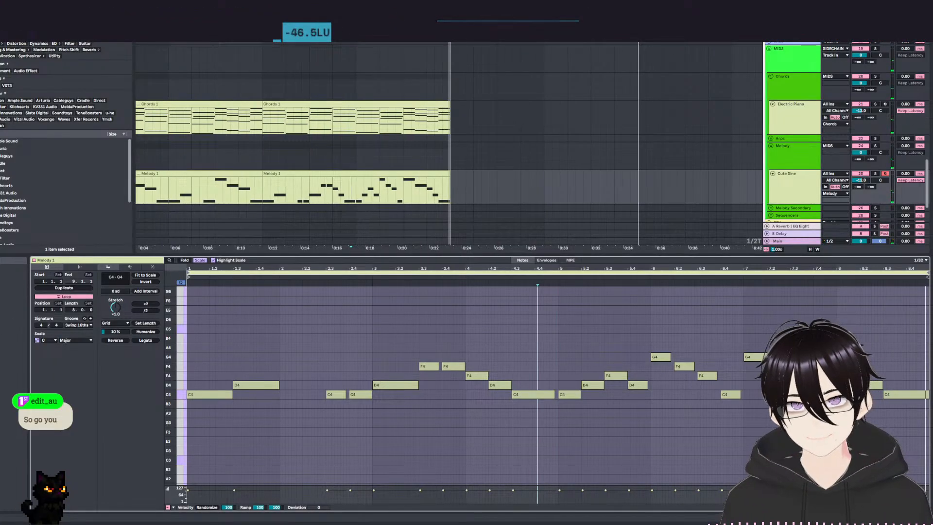
Open the first Melody clip and play it from the beginning through bar 5.
{"action": "left_click", "coordinate": [214, 174]}
{"action": "key", "text": "space"}
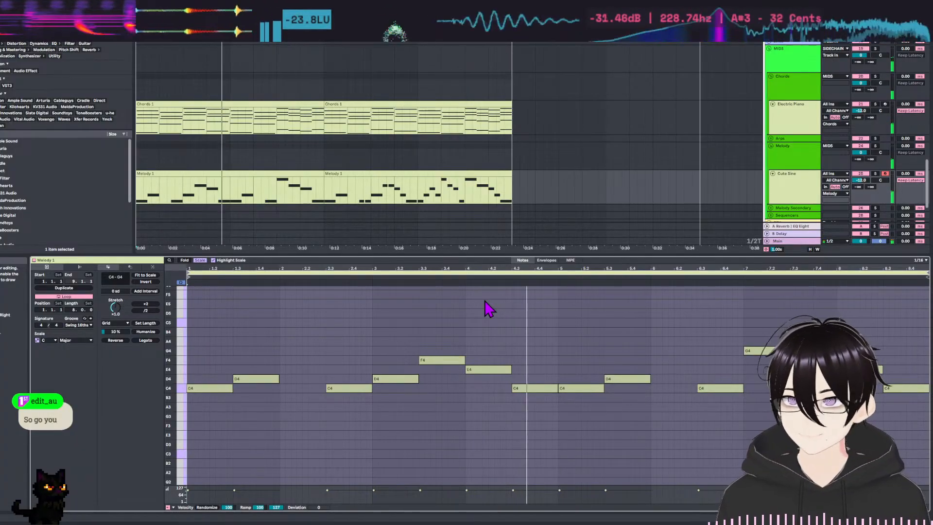
{"action": "key", "text": "space"}
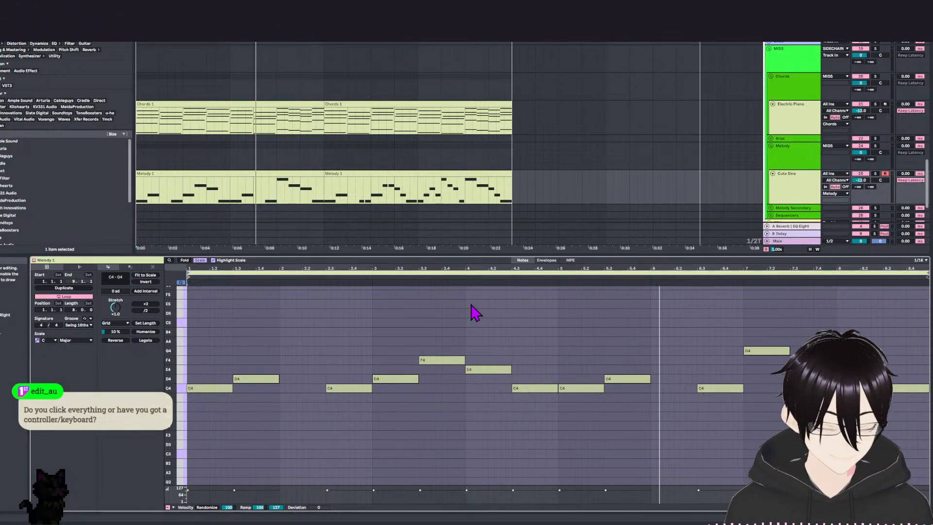
Select the first Melody clip, return to the start of the arrangement and play through both Melody clips.
{"action": "scroll", "coordinate": [677, 152], "scroll_direction": "down", "scroll_amount": 2}
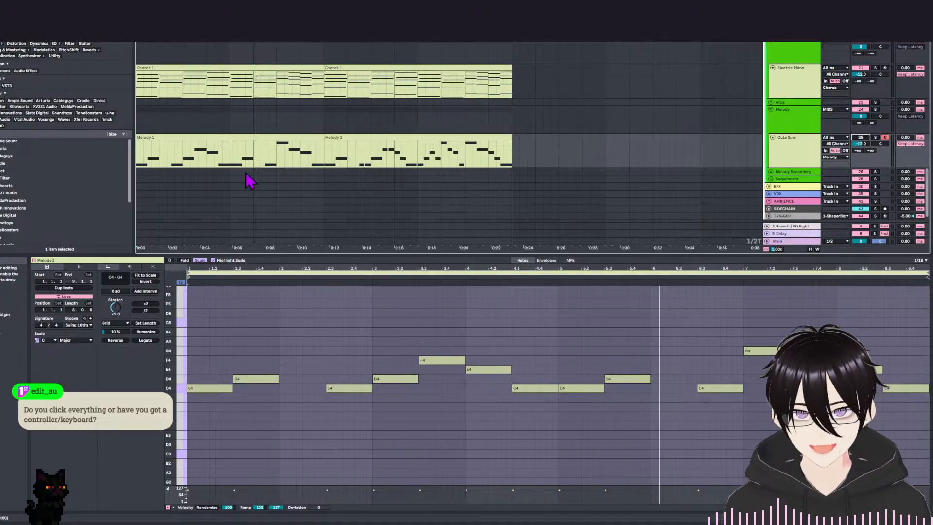
{"action": "scroll", "coordinate": [250, 181], "scroll_direction": "up", "scroll_amount": 1}
{"action": "left_click", "coordinate": [155, 161]}
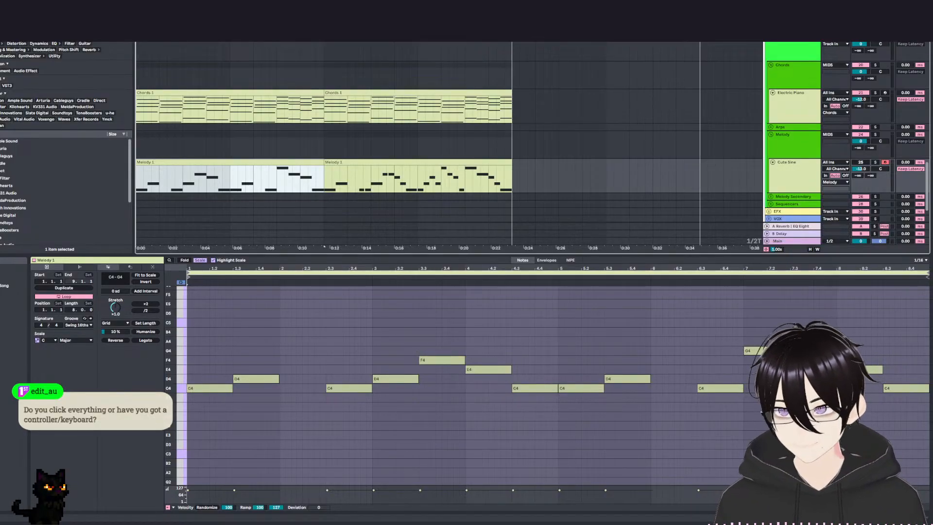
{"action": "key", "text": "Home"}
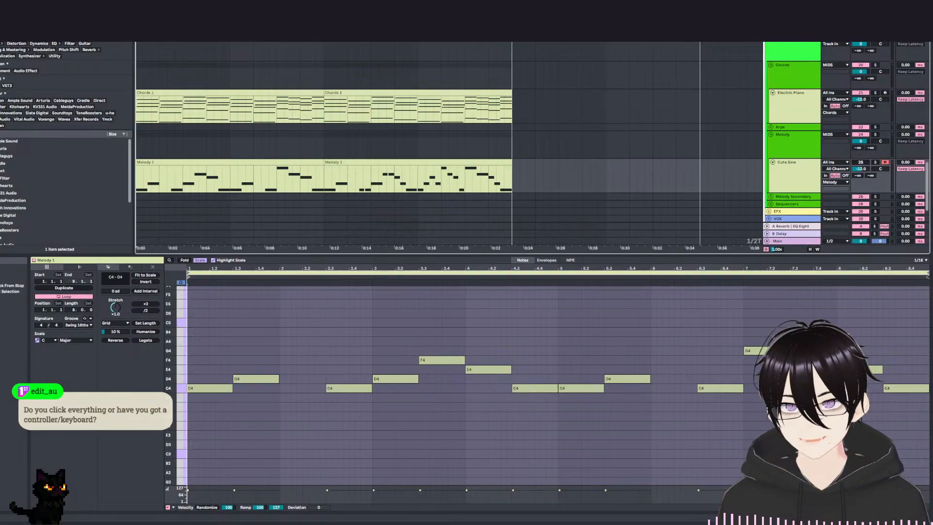
{"action": "key", "text": "space"}
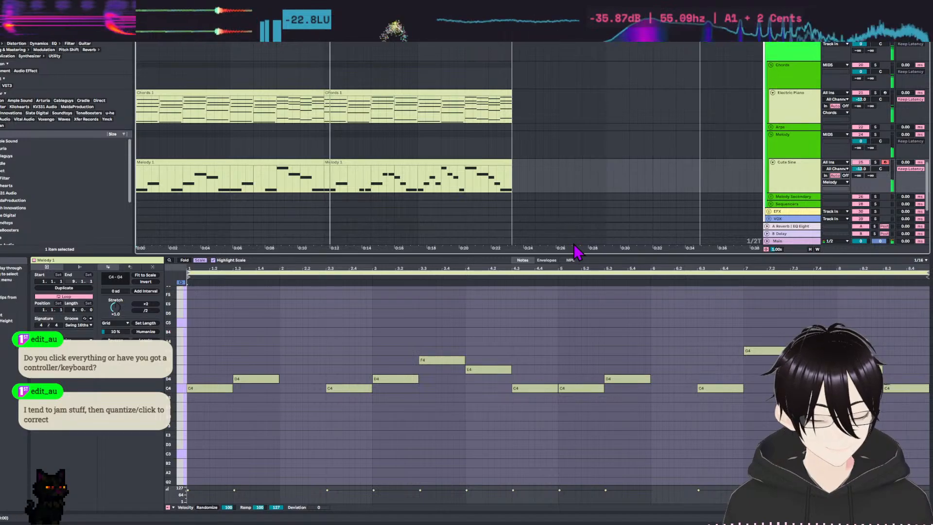
Open the second Melody clip, examine its notes around bar 3, and play its first bar.
{"action": "left_click", "coordinate": [347, 163]}
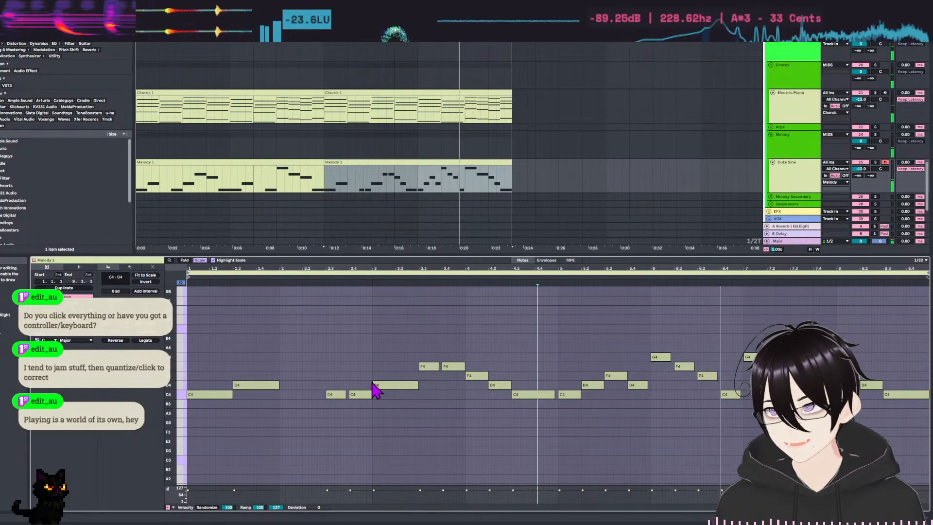
{"action": "left_click", "coordinate": [424, 365]}
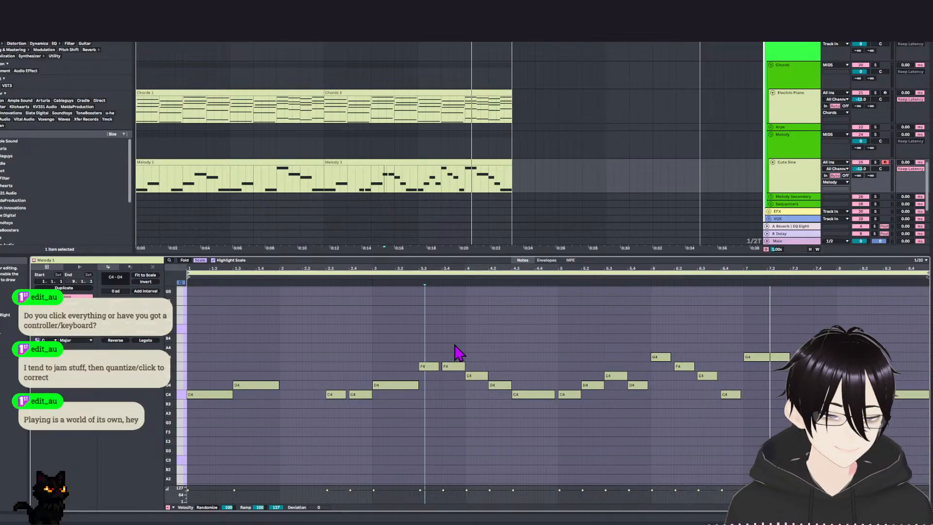
{"action": "scroll", "coordinate": [343, 319], "scroll_direction": "down", "scroll_amount": 1}
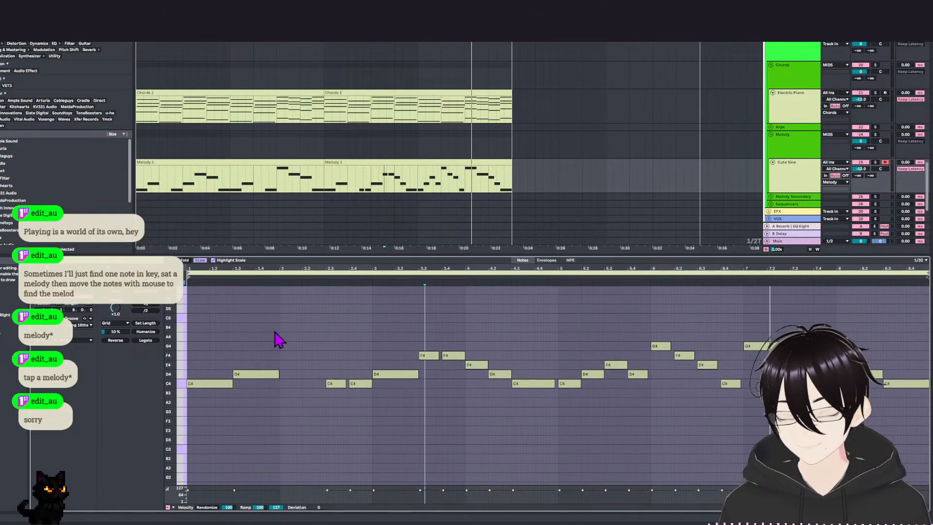
{"action": "key", "text": "space"}
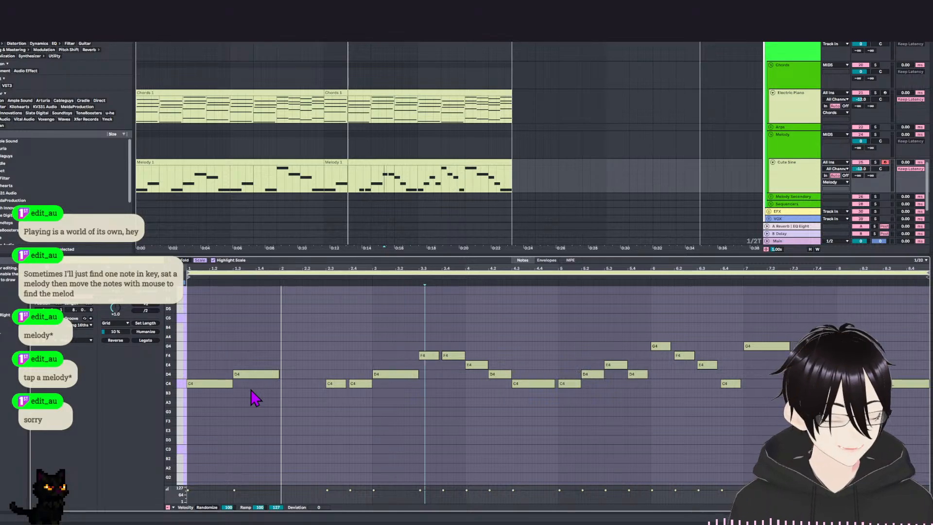
{"action": "key", "text": "space"}
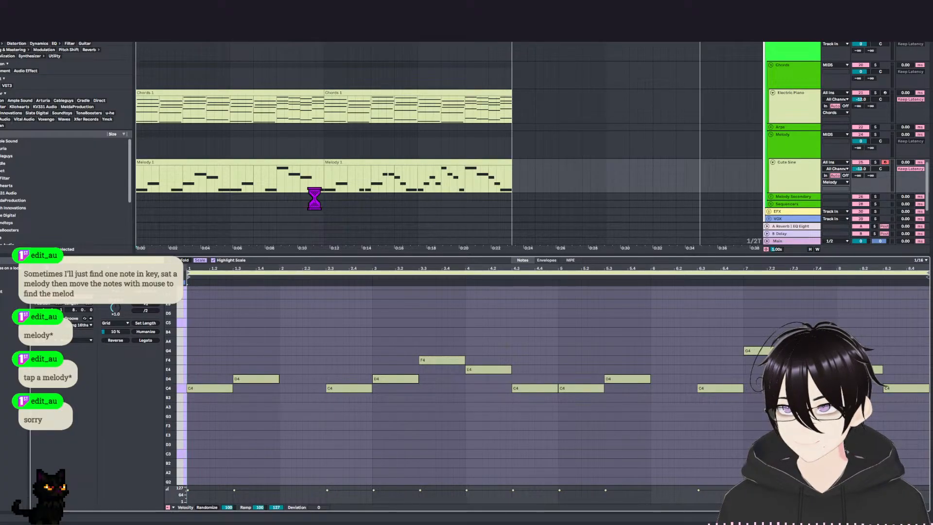
Play the opening of the first Melody clip and look over the chord and melody tracks in the arrangement.
{"action": "key", "text": "space"}
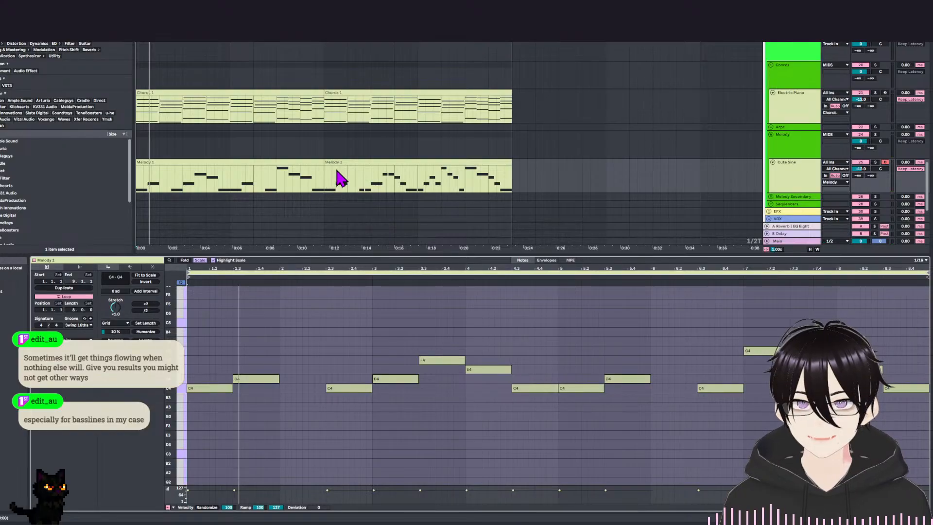
{"action": "scroll", "coordinate": [514, 191], "scroll_direction": "up", "scroll_amount": 2}
{"action": "scroll", "coordinate": [561, 153], "scroll_direction": "down", "scroll_amount": 3}
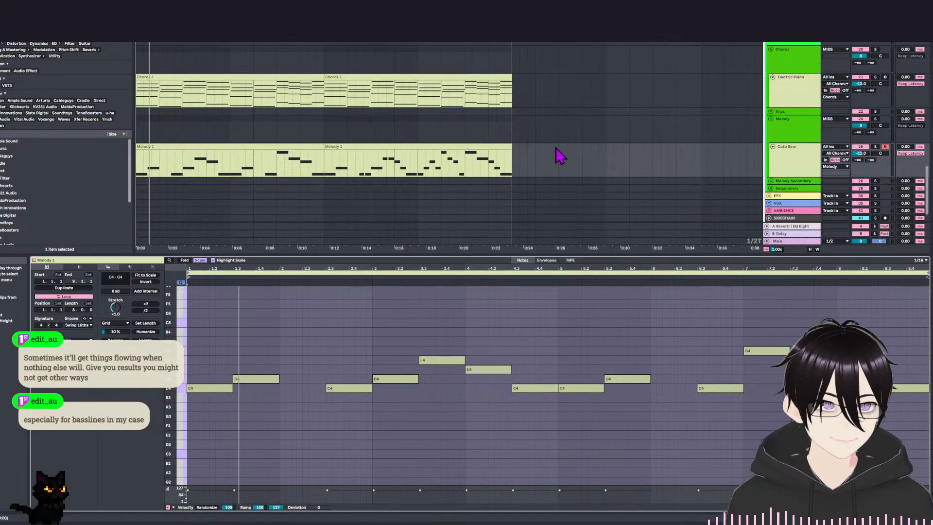
{"action": "scroll", "coordinate": [377, 125], "scroll_direction": "up", "scroll_amount": 1}
{"action": "scroll", "coordinate": [441, 171], "scroll_direction": "up", "scroll_amount": 4}
{"action": "scroll", "coordinate": [530, 125], "scroll_direction": "down", "scroll_amount": 5}
{"action": "scroll", "coordinate": [512, 148], "scroll_direction": "up", "scroll_amount": 3}
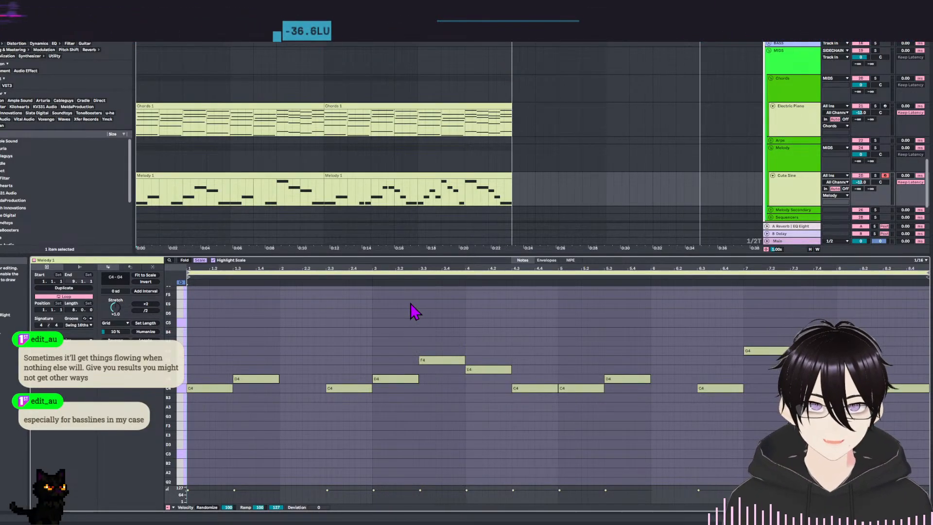
Shrink the note editor to enlarge the arrangement, and review the drum, shaker, chord and melody tracks.
{"action": "left_click_drag", "start_coordinate": [409, 256], "coordinate": [416, 384]}
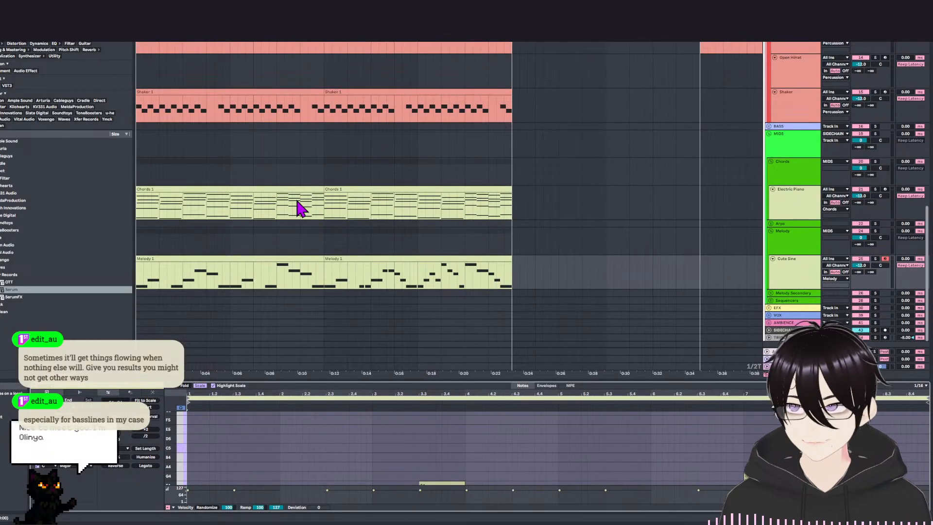
{"action": "scroll", "coordinate": [299, 208], "scroll_direction": "up", "scroll_amount": 12}
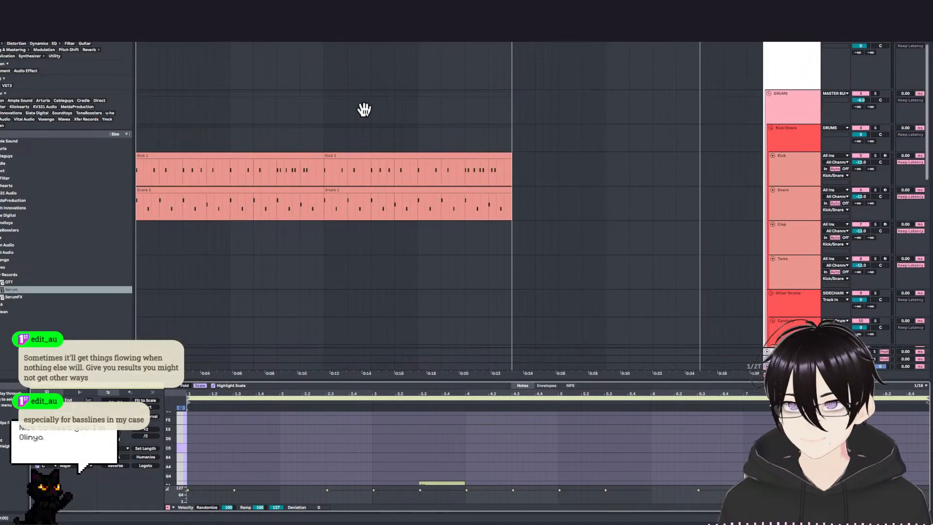
{"action": "scroll", "coordinate": [421, 264], "scroll_direction": "down", "scroll_amount": 8}
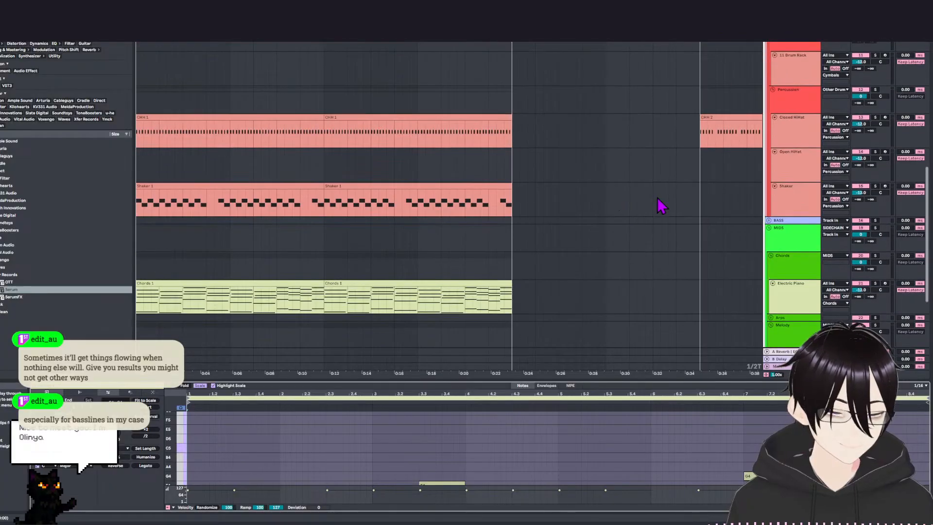
{"action": "scroll", "coordinate": [661, 206], "scroll_direction": "down", "scroll_amount": 5}
{"action": "scroll", "coordinate": [355, 121], "scroll_direction": "down", "scroll_amount": 2}
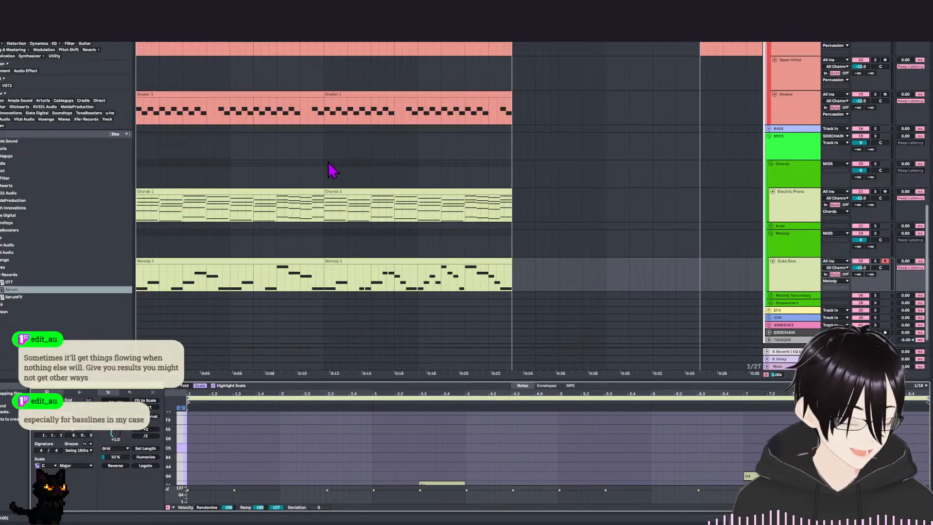
{"action": "scroll", "coordinate": [229, 171], "scroll_direction": "up", "scroll_amount": 4}
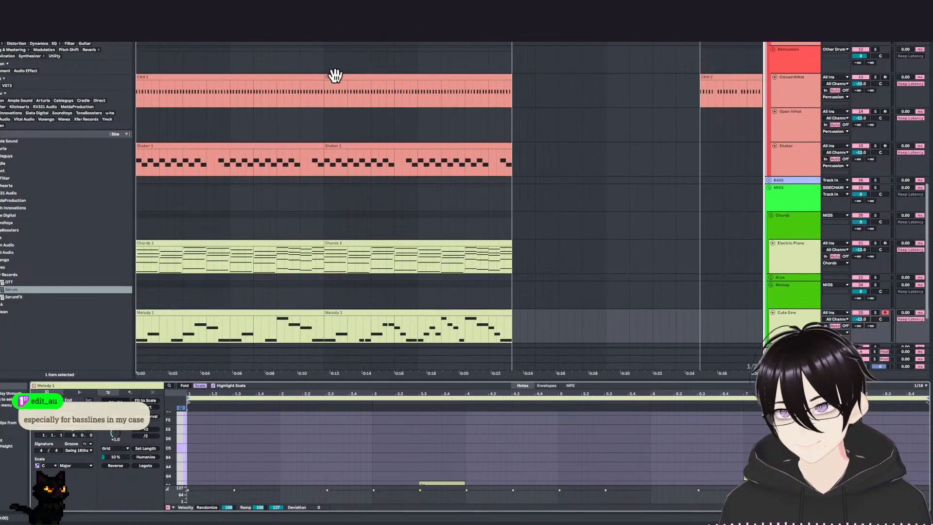
Examine how the hi-hat, shaker, electric piano and Cute Sine clips fill the opening compared with the empty rest of the timeline.
{"action": "scroll", "coordinate": [360, 108], "scroll_direction": "down", "scroll_amount": 4}
{"action": "scroll", "coordinate": [287, 125], "scroll_direction": "up", "scroll_amount": 4}
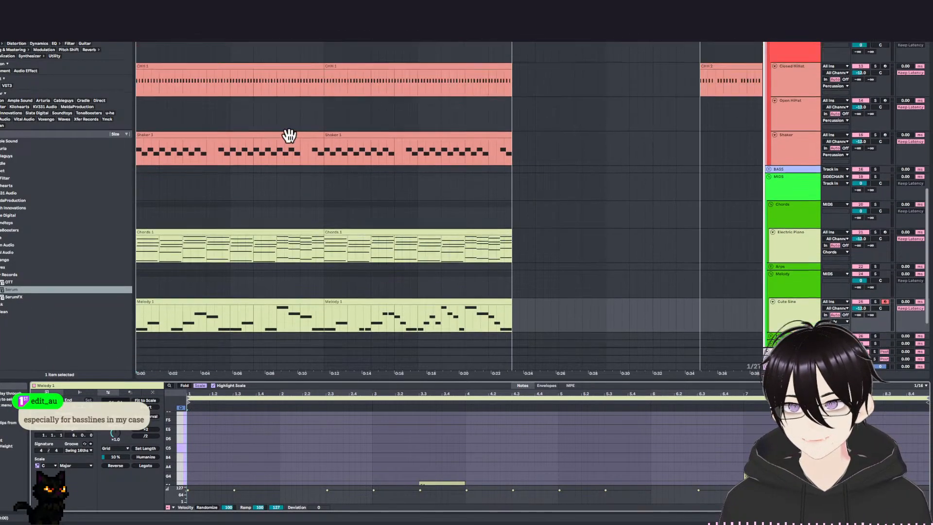
{"action": "scroll", "coordinate": [304, 175], "scroll_direction": "down", "scroll_amount": 6}
{"action": "scroll", "coordinate": [426, 116], "scroll_direction": "up", "scroll_amount": 4}
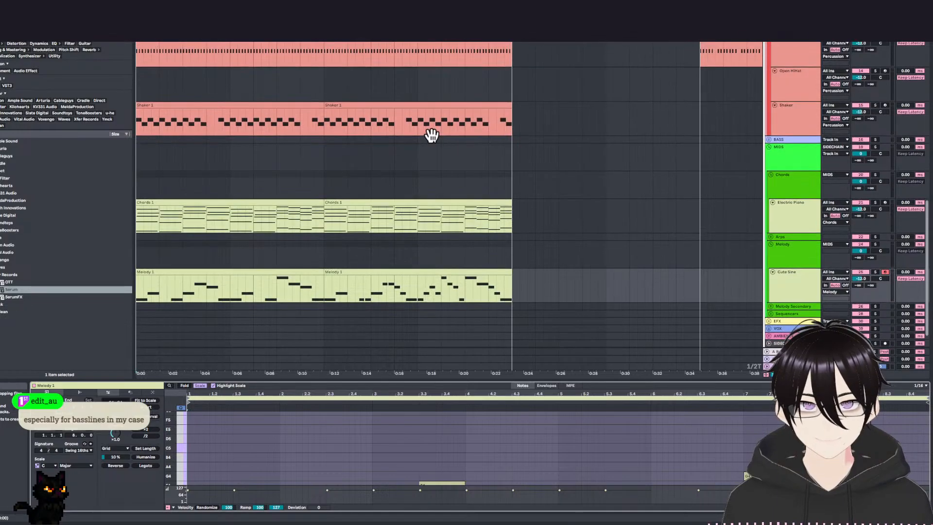
{"action": "scroll", "coordinate": [428, 161], "scroll_direction": "down", "scroll_amount": 5}
{"action": "scroll", "coordinate": [203, 117], "scroll_direction": "up", "scroll_amount": 2}
{"action": "scroll", "coordinate": [211, 77], "scroll_direction": "down", "scroll_amount": 3}
{"action": "scroll", "coordinate": [297, 109], "scroll_direction": "up", "scroll_amount": 2}
{"action": "scroll", "coordinate": [402, 104], "scroll_direction": "down", "scroll_amount": 1}
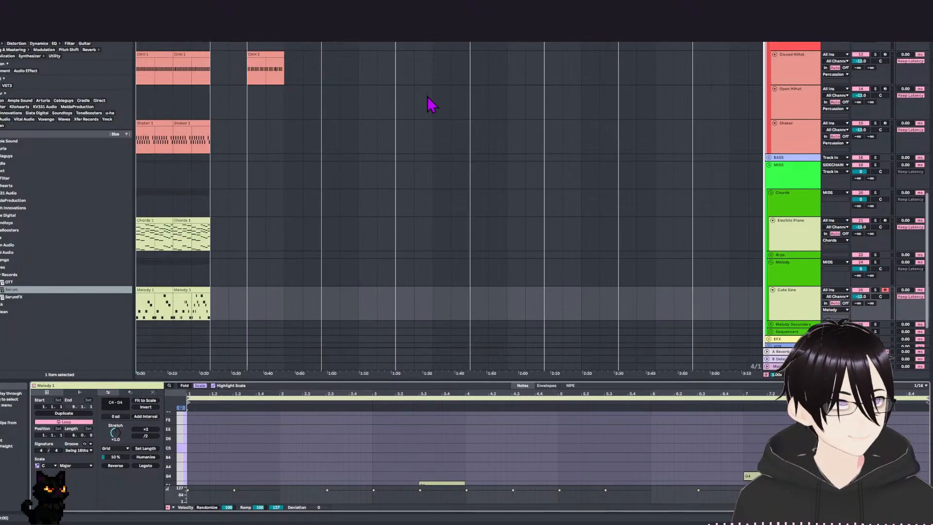
{"action": "scroll", "coordinate": [311, 129], "scroll_direction": "up", "scroll_amount": 1}
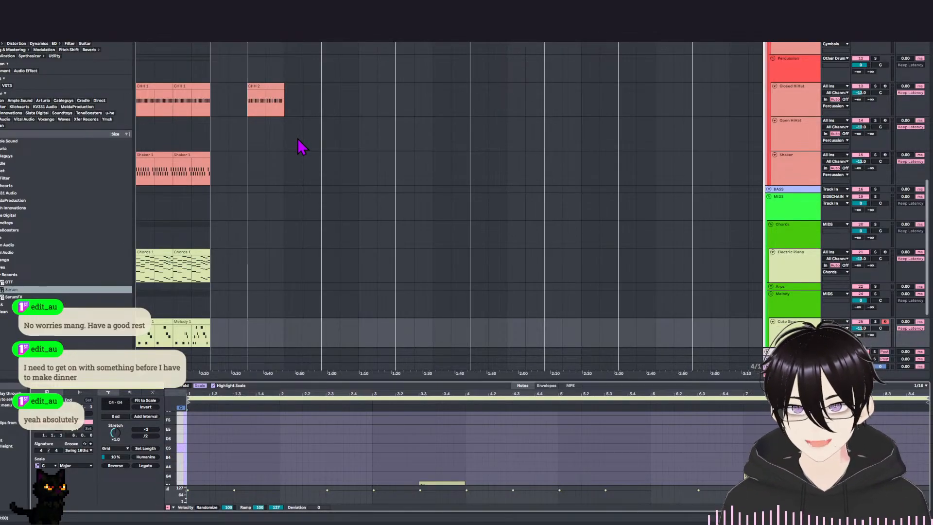
{"action": "left_click_drag", "start_coordinate": [373, 185], "coordinate": [446, 249]}
{"action": "left_click_drag", "start_coordinate": [355, 137], "coordinate": [400, 318]}
{"action": "left_click_drag", "start_coordinate": [324, 115], "coordinate": [384, 135]}
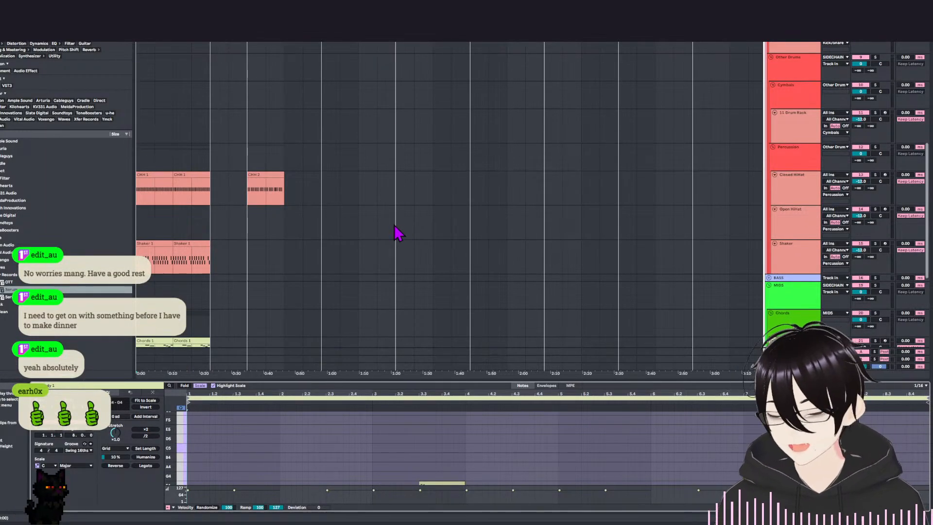
{"action": "left_click_drag", "start_coordinate": [392, 215], "coordinate": [373, 136]}
{"action": "mouse_move", "coordinate": [378, 171]}
{"action": "left_mouse_down"}
{"action": "mouse_move", "coordinate": [405, 108]}
{"action": "mouse_move", "coordinate": [398, 143]}
{"action": "left_mouse_up"}
{"action": "left_click_drag", "start_coordinate": [302, 199], "coordinate": [340, 244]}
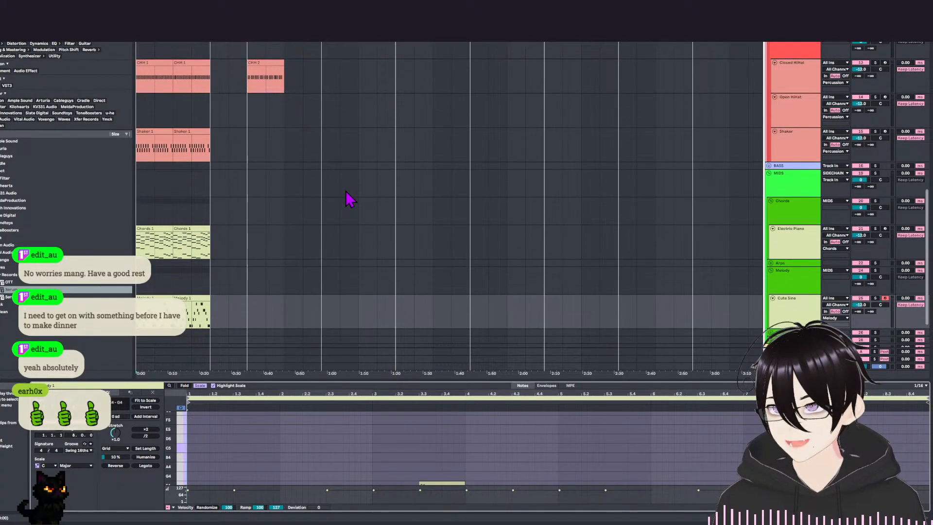
Play the arrangement from the start to the end of its clips, and review the tracks from the drums down to the melody.
{"action": "key", "text": "space"}
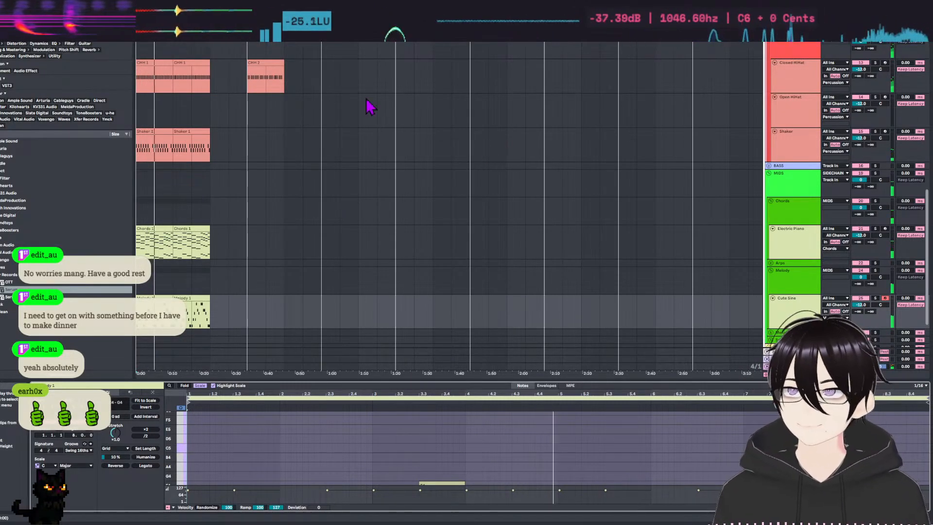
{"action": "scroll", "coordinate": [301, 208], "scroll_direction": "up", "scroll_amount": 8}
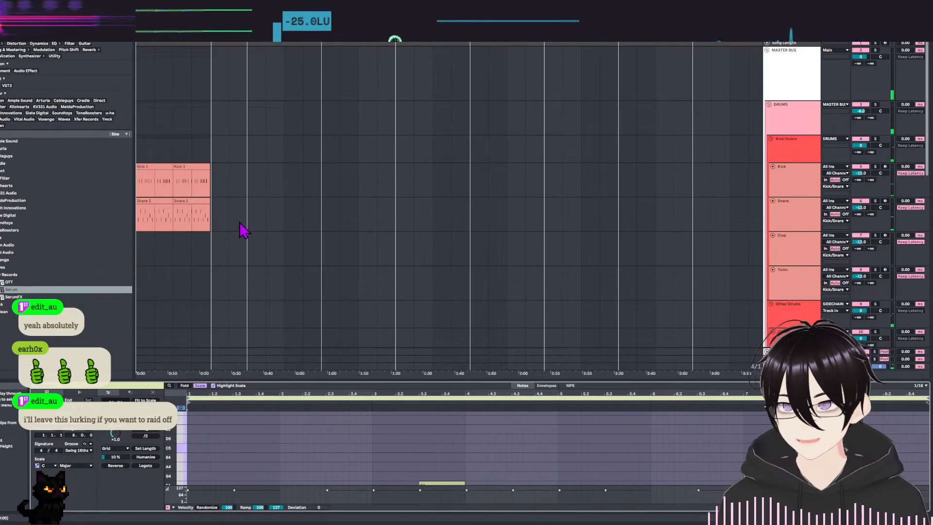
{"action": "scroll", "coordinate": [301, 226], "scroll_direction": "down", "scroll_amount": 2}
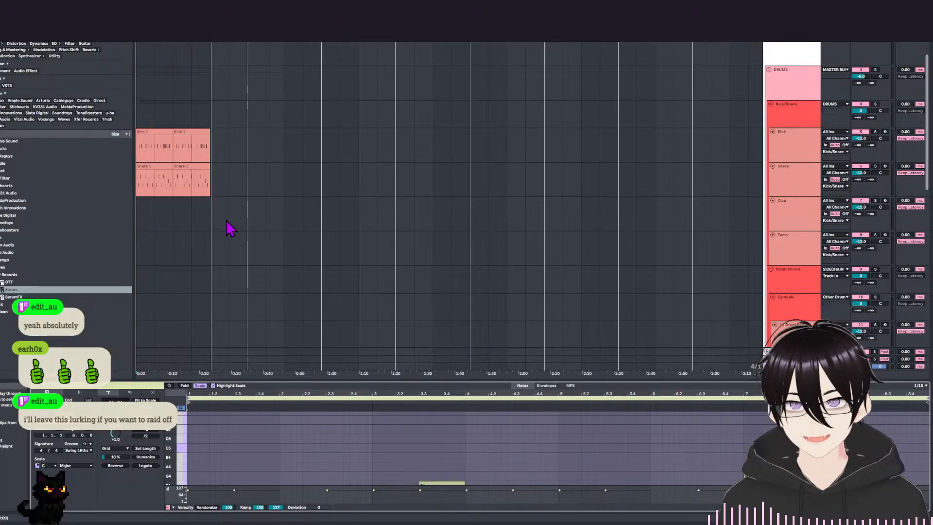
{"action": "scroll", "coordinate": [228, 228], "scroll_direction": "down", "scroll_amount": 10}
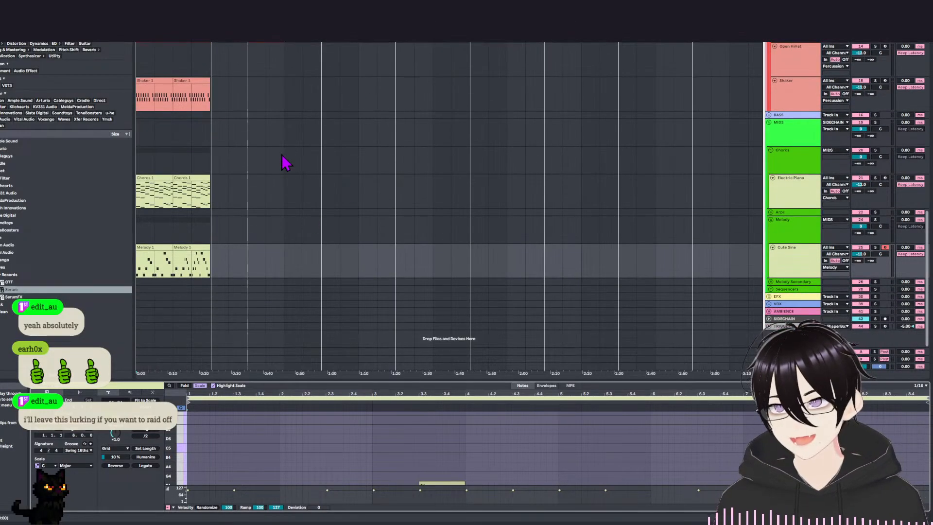
{"action": "scroll", "coordinate": [271, 108], "scroll_direction": "up", "scroll_amount": 11}
{"action": "scroll", "coordinate": [556, 206], "scroll_direction": "up", "scroll_amount": 5}
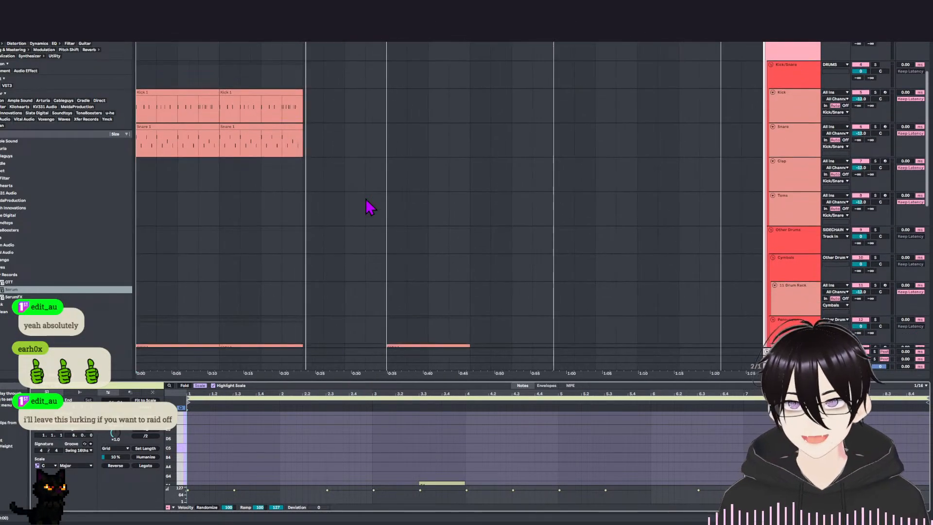
{"action": "scroll", "coordinate": [380, 189], "scroll_direction": "down", "scroll_amount": 1}
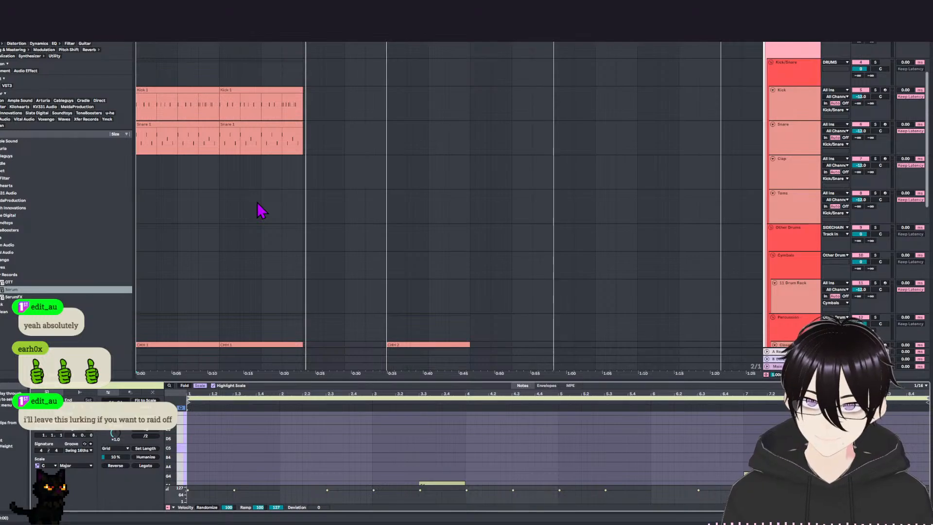
{"action": "scroll", "coordinate": [377, 239], "scroll_direction": "up", "scroll_amount": 1}
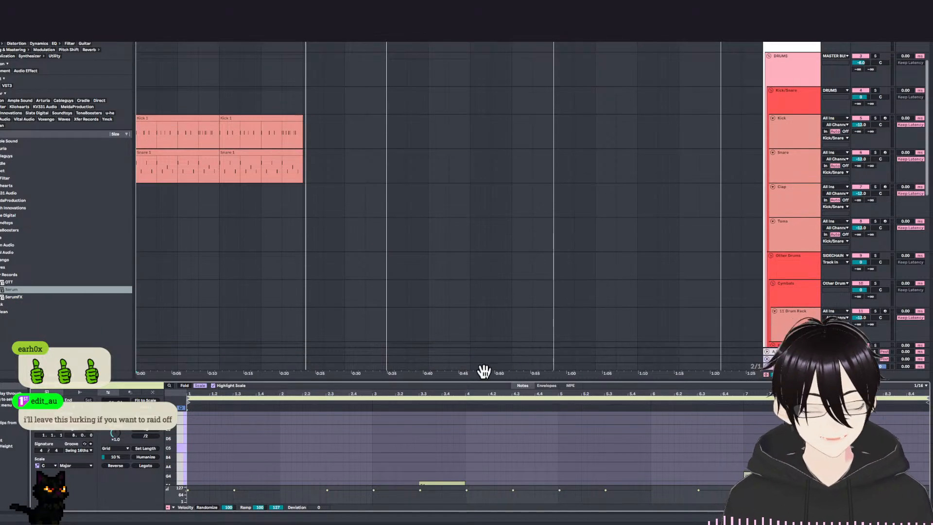
{"action": "scroll", "coordinate": [297, 247], "scroll_direction": "down", "scroll_amount": 1}
Deselect the melody clip and place the insert marker on the DRUMS group track at the start of the second Kick clip.
{"action": "left_click", "coordinate": [340, 87]}
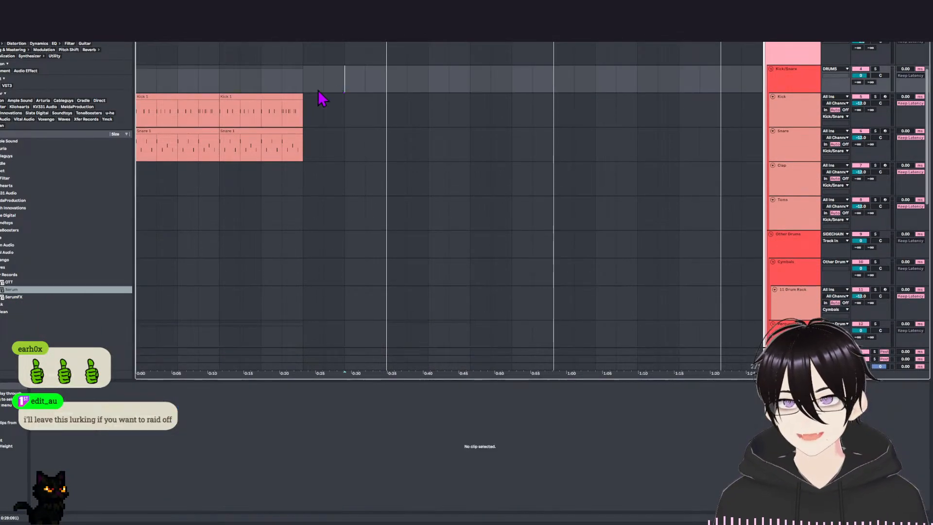
{"action": "scroll", "coordinate": [287, 174], "scroll_direction": "up", "scroll_amount": 3}
{"action": "left_click", "coordinate": [219, 129]}
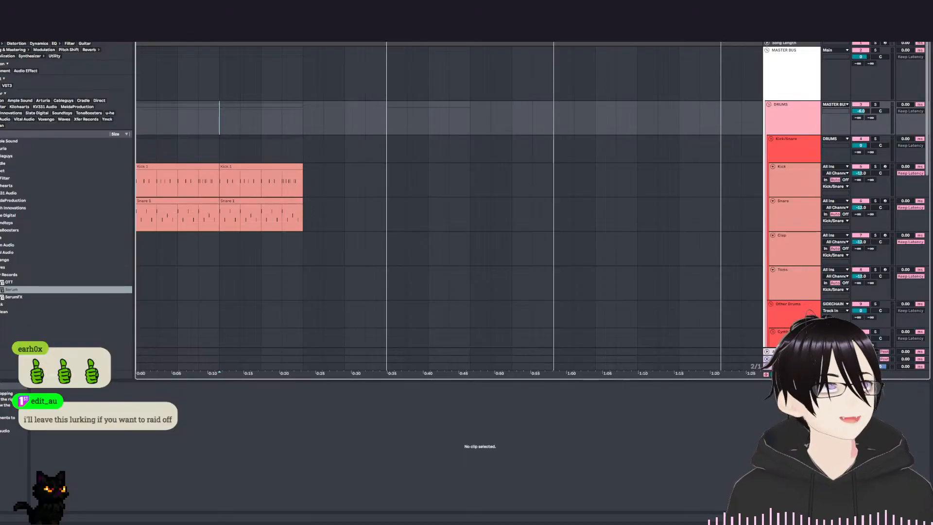